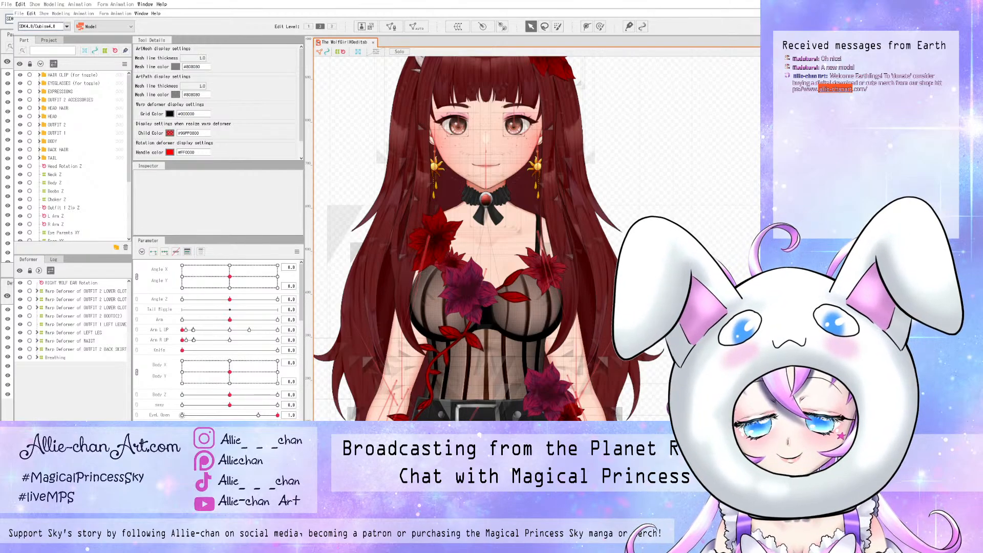
- Examine the wolf girl model from full body down to the face and mouth
scroll(755, 123, down, 5)
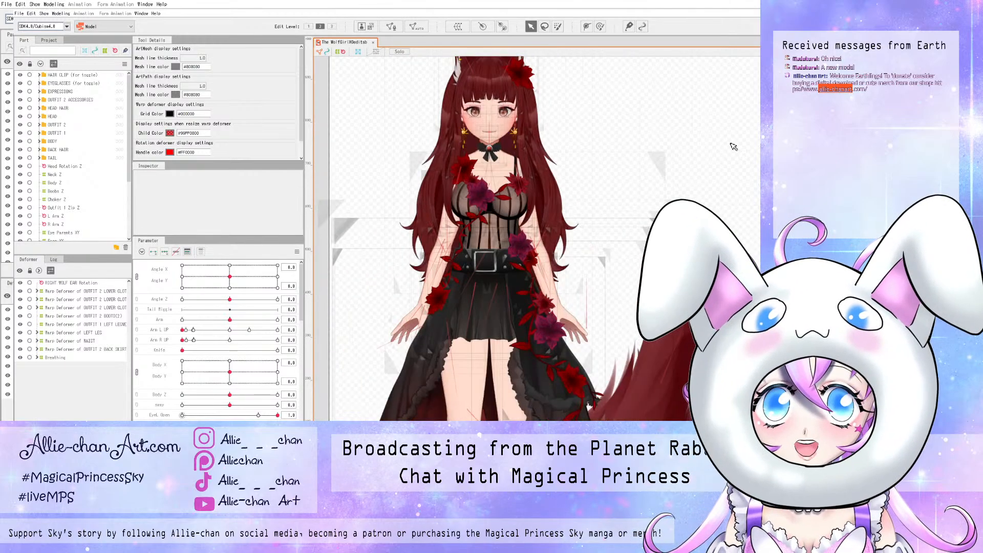
scroll(755, 122, up, 3)
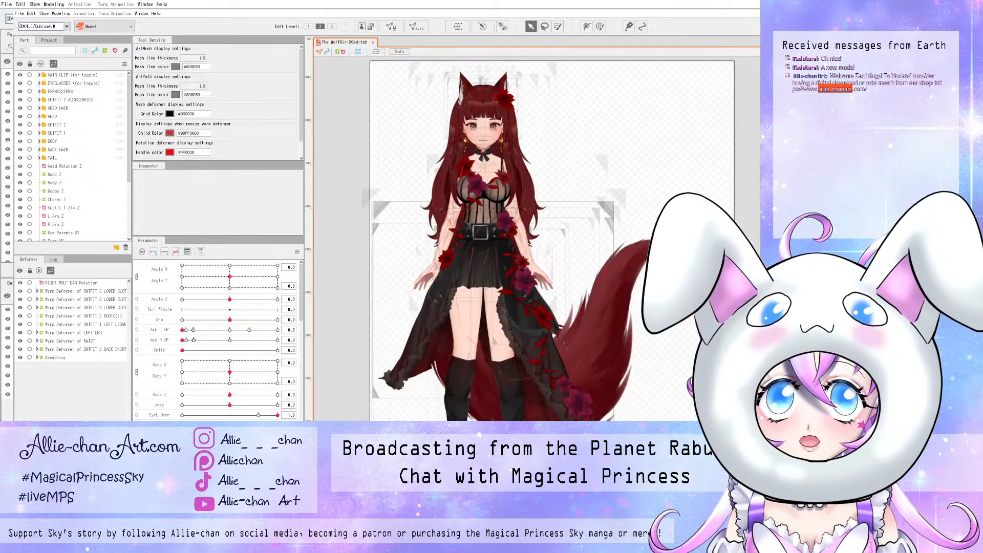
scroll(641, 198, down, 2)
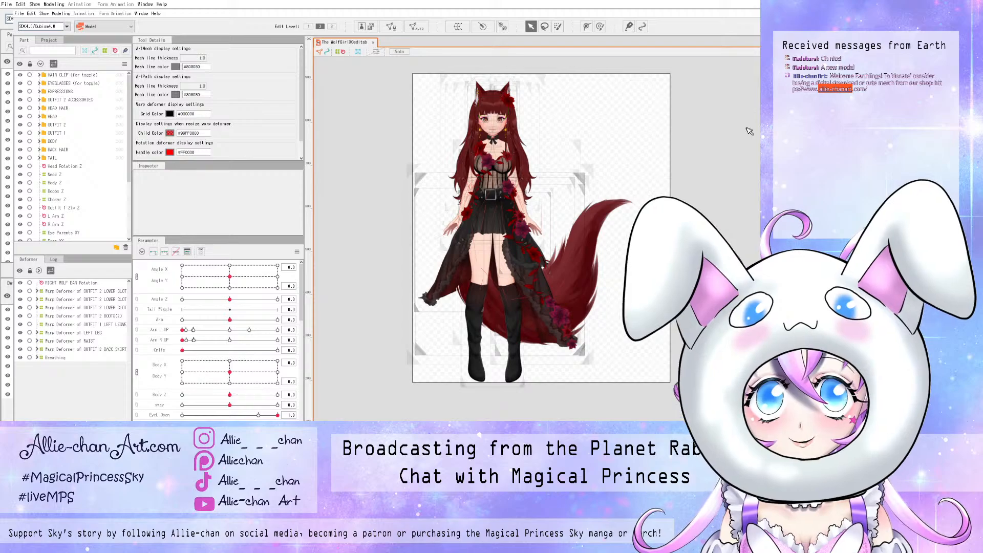
scroll(689, 117, up, 3)
scroll(688, 117, up, 2)
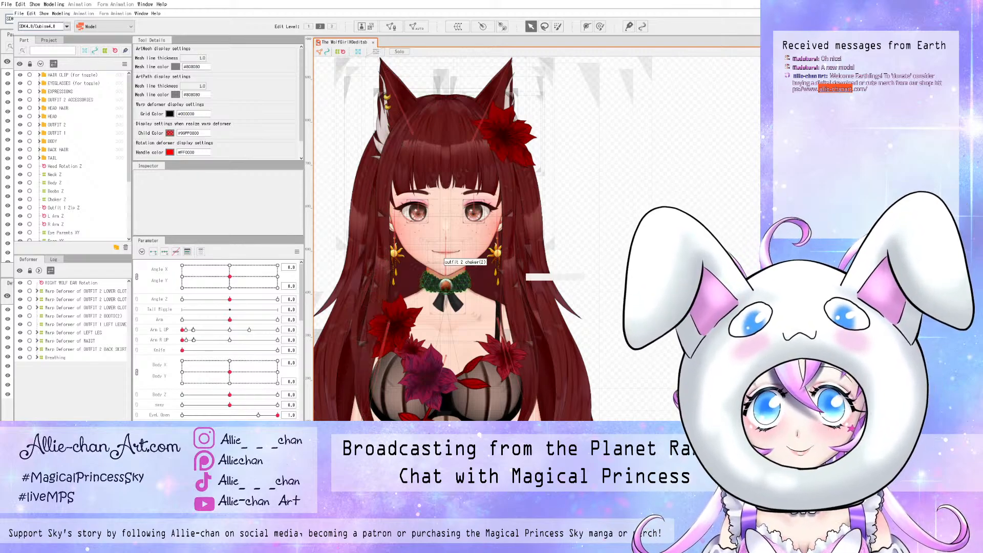
scroll(533, 259, down, 2)
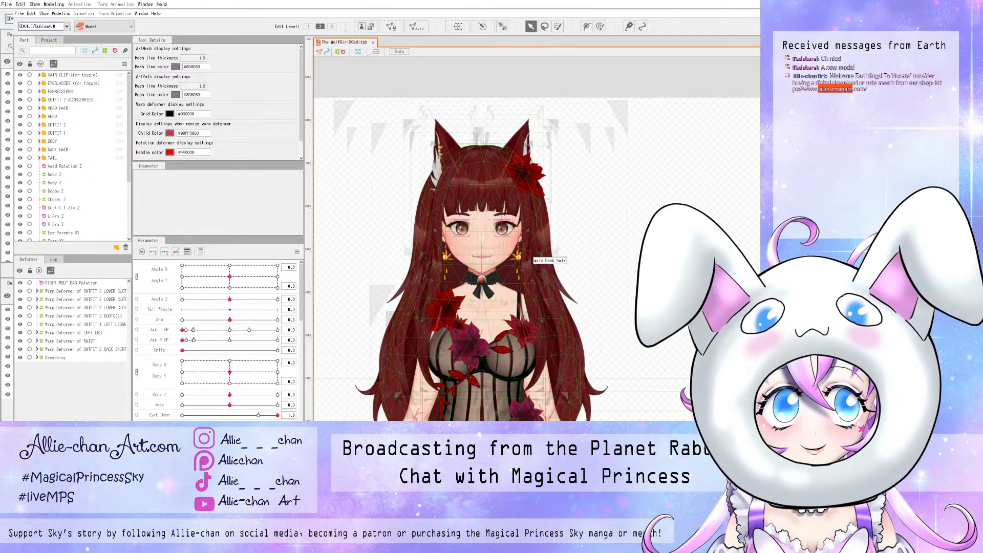
scroll(533, 260, up, 2)
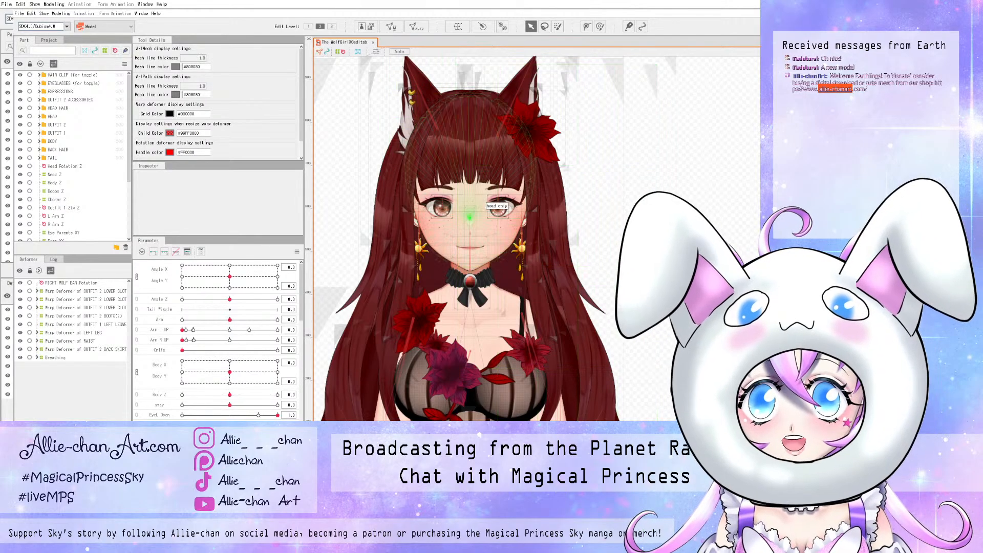
scroll(465, 259, up, 2)
scroll(470, 251, up, 1)
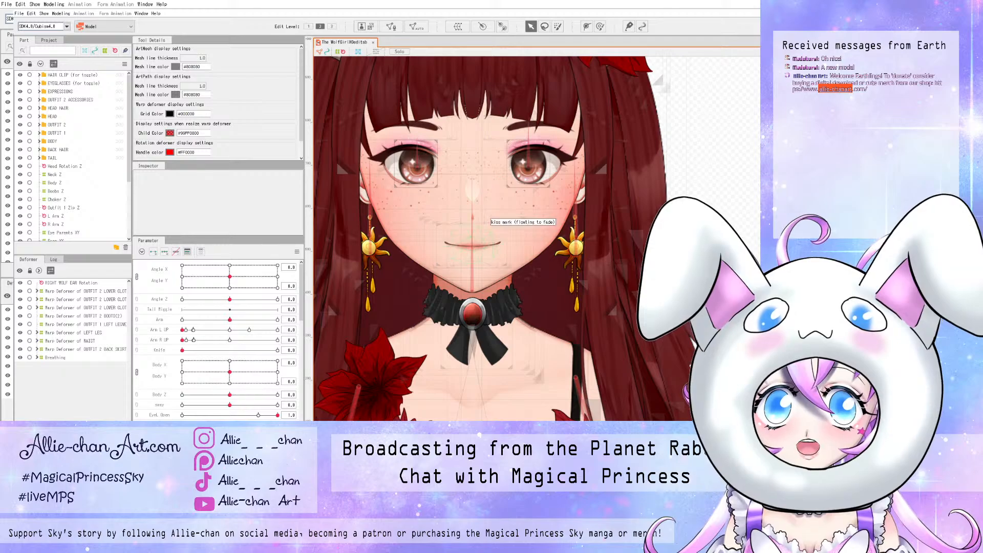
scroll(486, 215, down, 2)
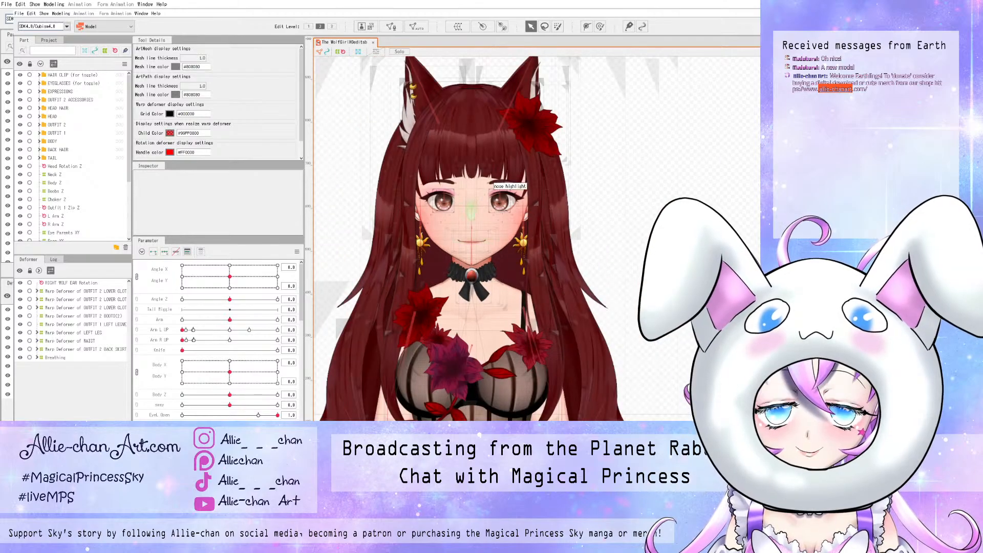
scroll(487, 215, up, 1)
scroll(472, 257, up, 1)
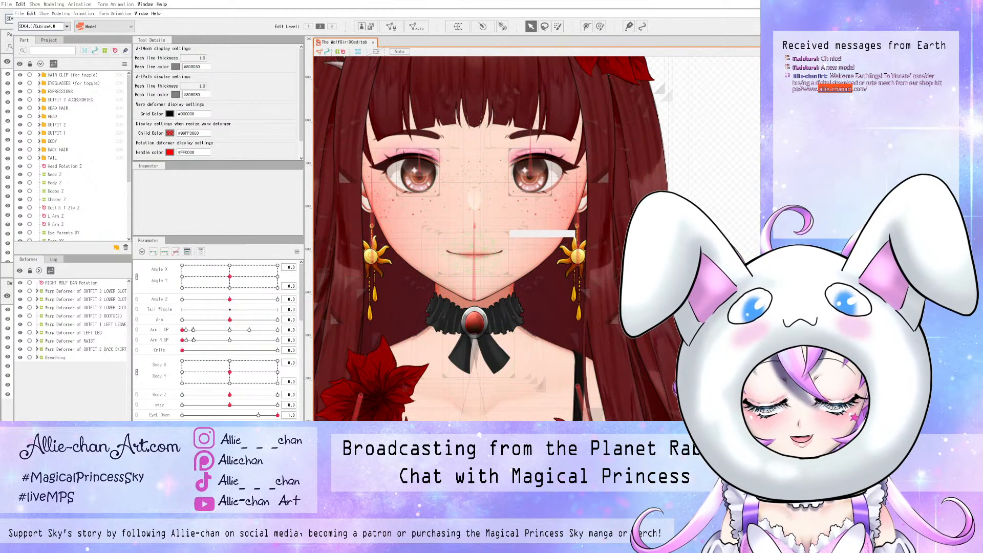
- Select the kiss mark mesh on the mouth and preview the Normal Mouth parameter at 1.0 and back at 0
click(509, 231)
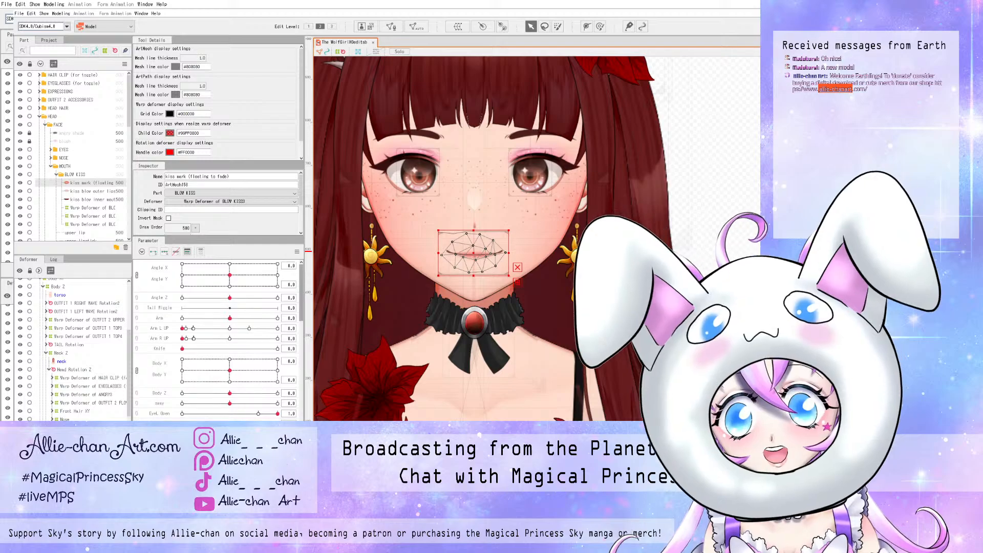
scroll(216, 337, down, 8)
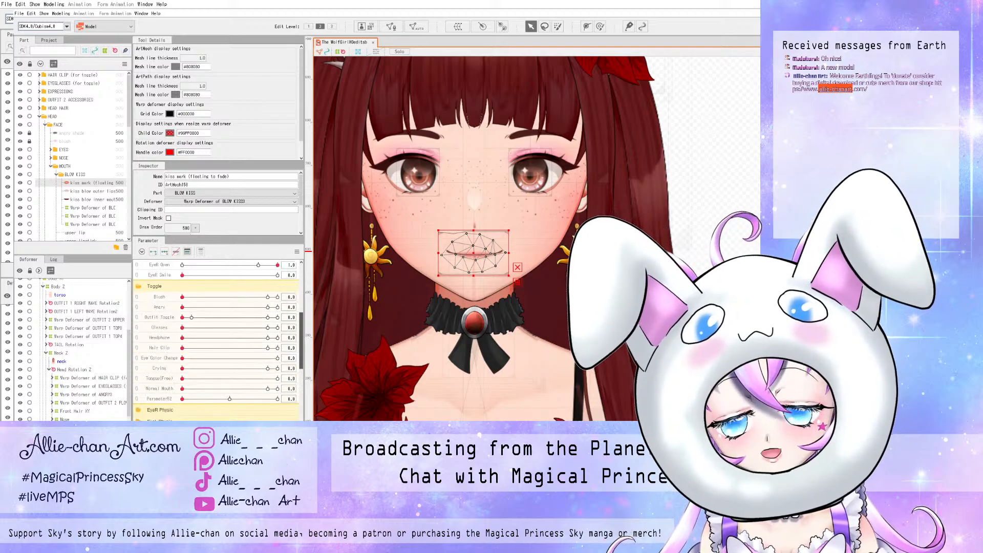
click(195, 388)
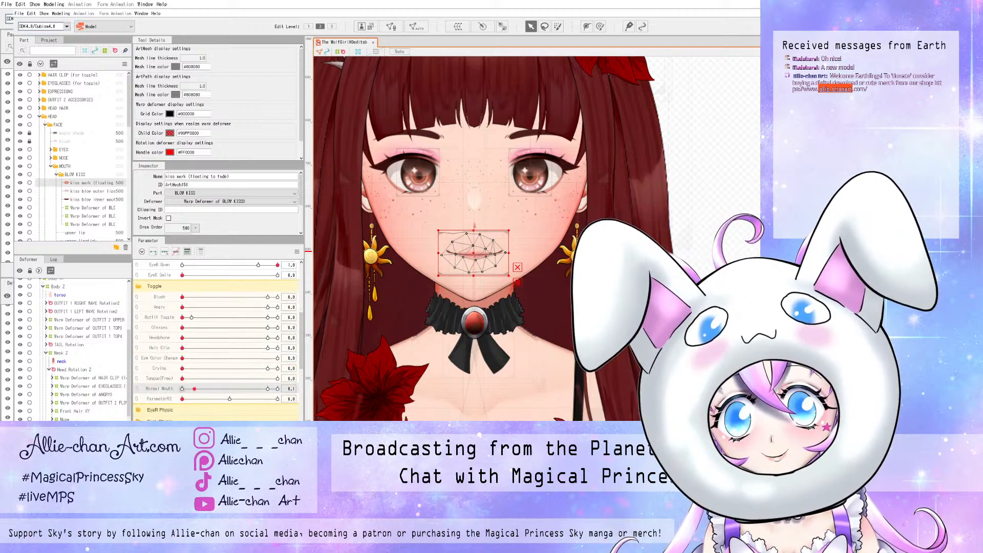
drag(194, 388, 270, 388)
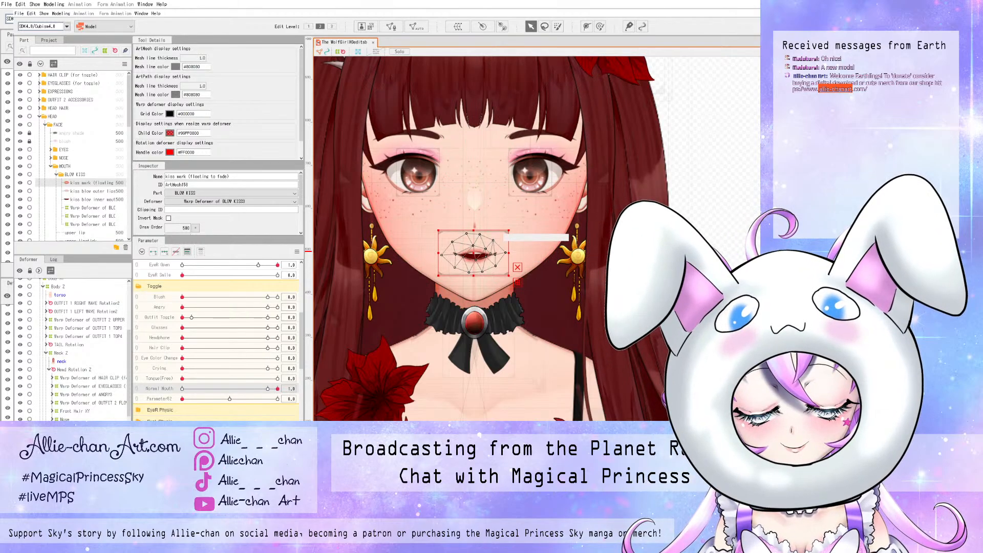
scroll(471, 251, up, 2)
scroll(474, 256, up, 3)
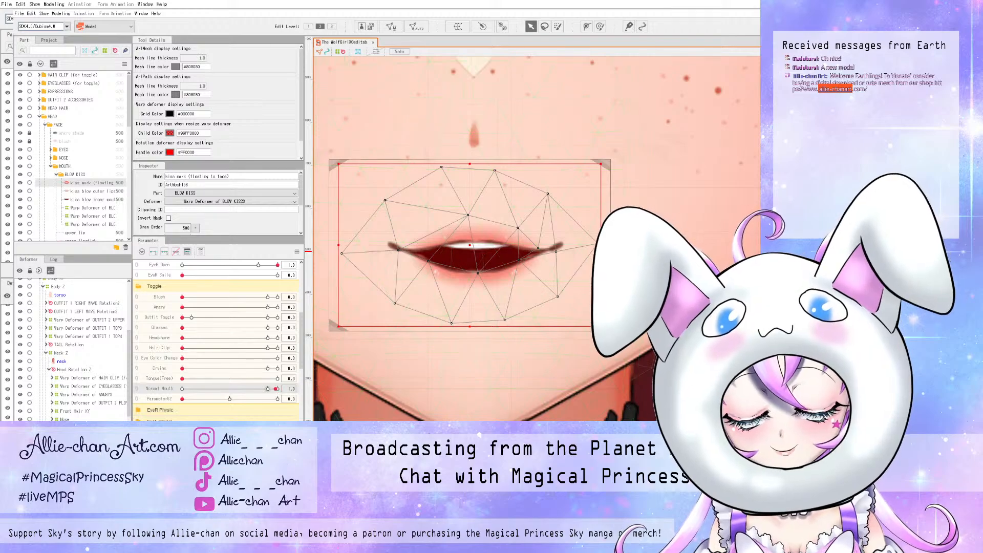
drag(277, 389, 220, 389)
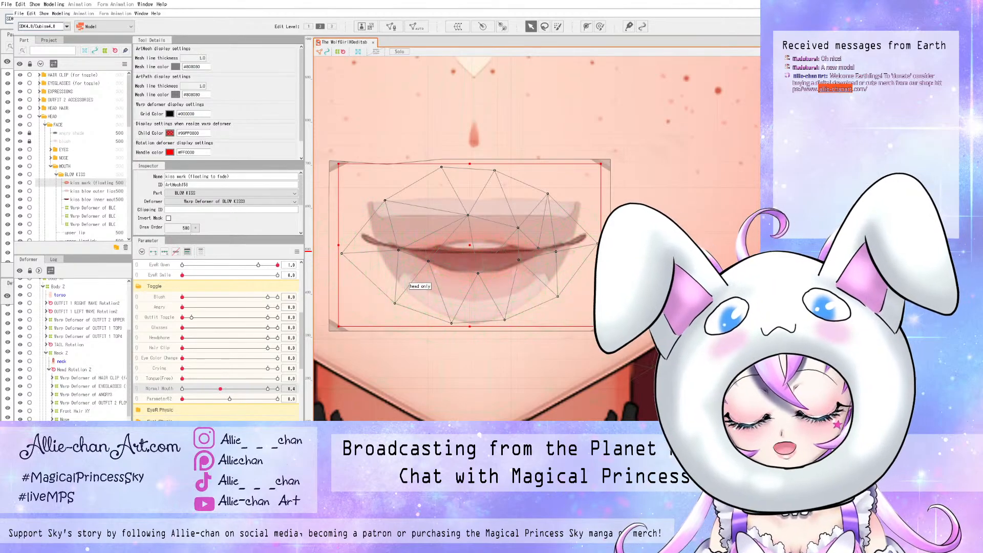
click(182, 388)
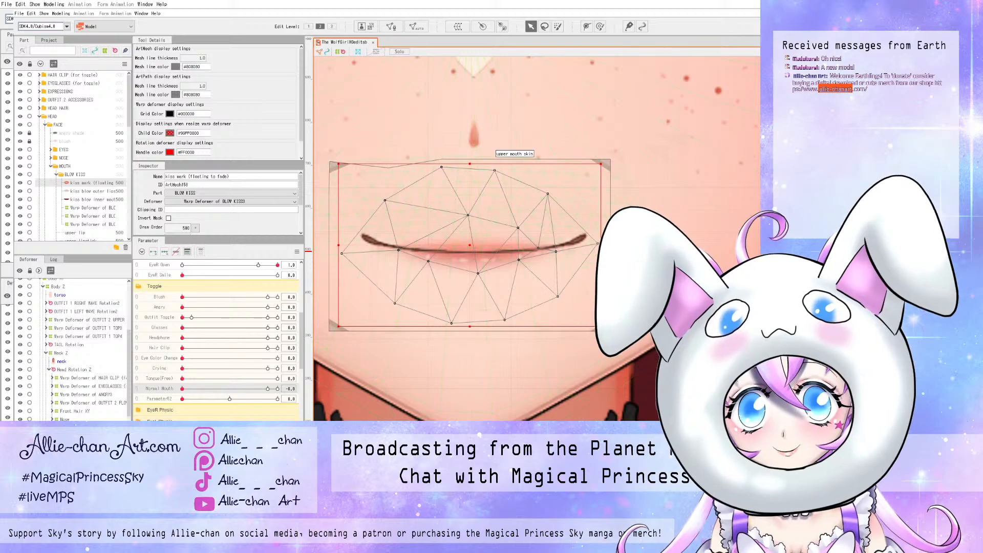
- Inspect the kiss mark mesh and closed mouth up close and in relation to the whole face
scroll(473, 170, down, 6)
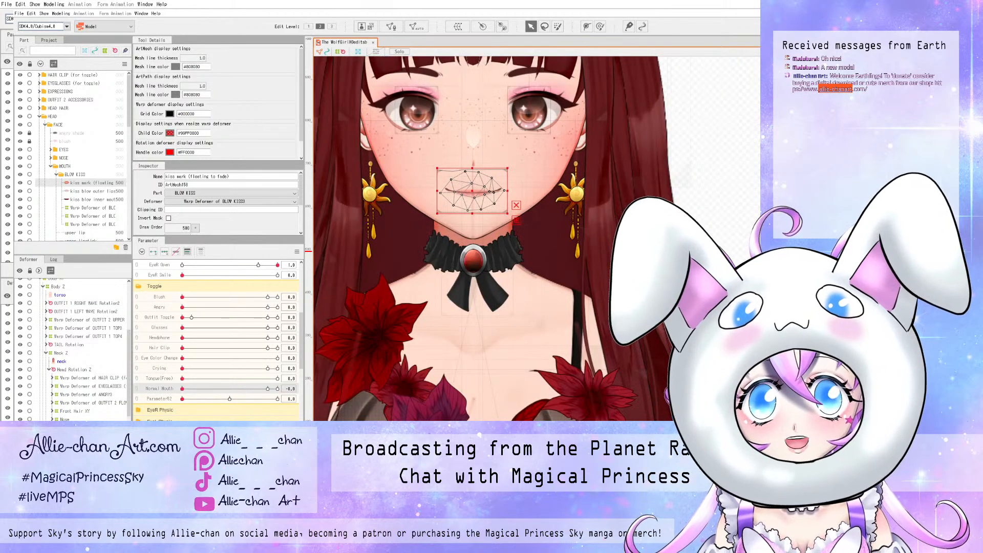
scroll(483, 165, up, 5)
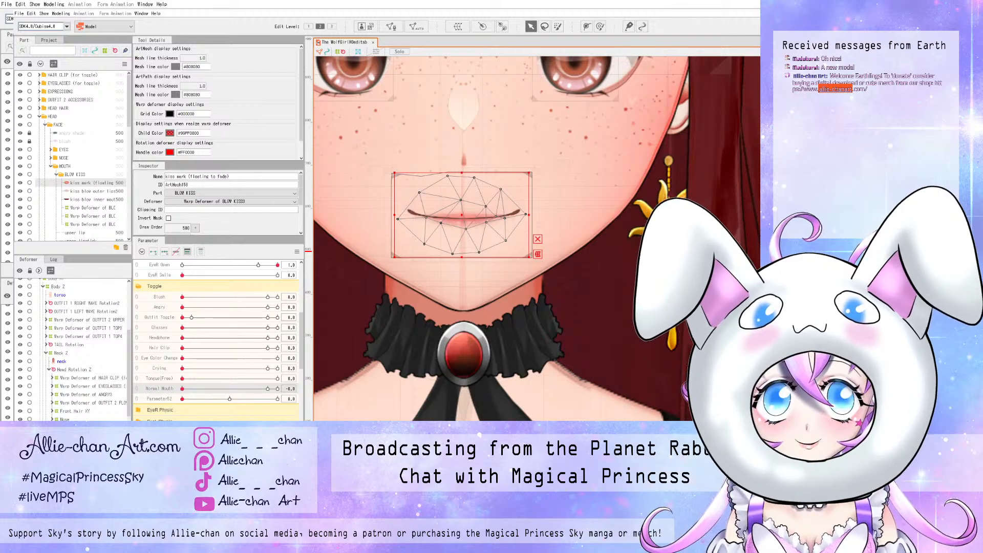
scroll(461, 110, up, 2)
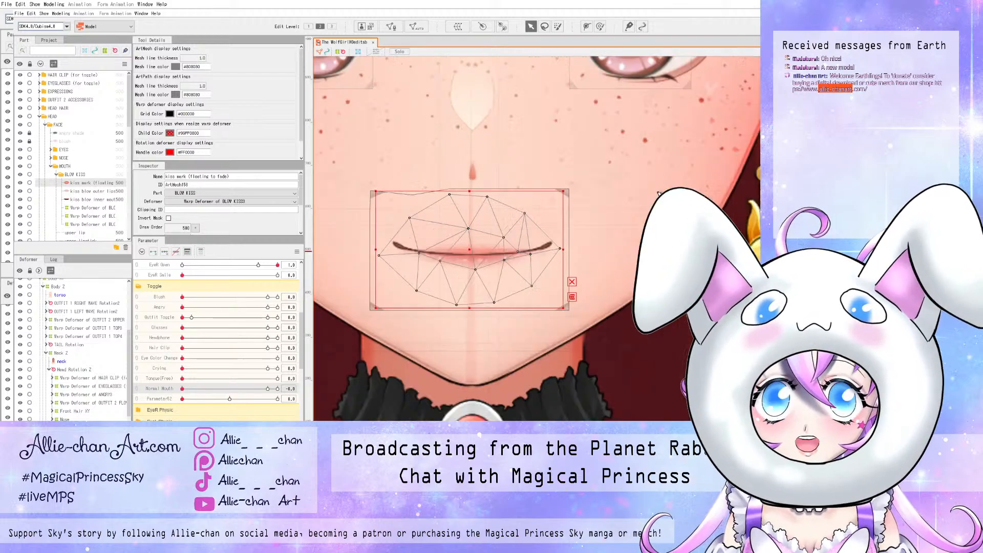
scroll(437, 127, down, 3)
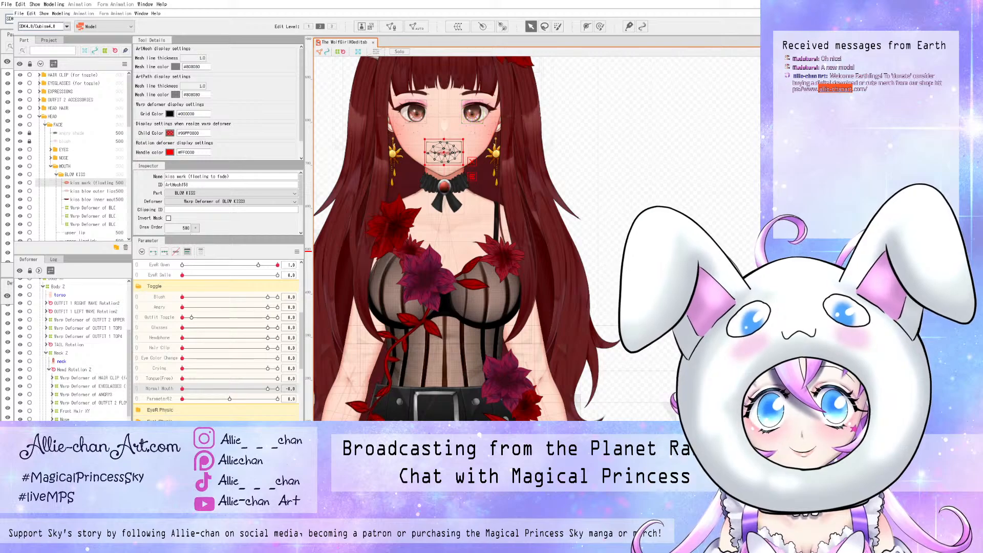
scroll(439, 150, up, 5)
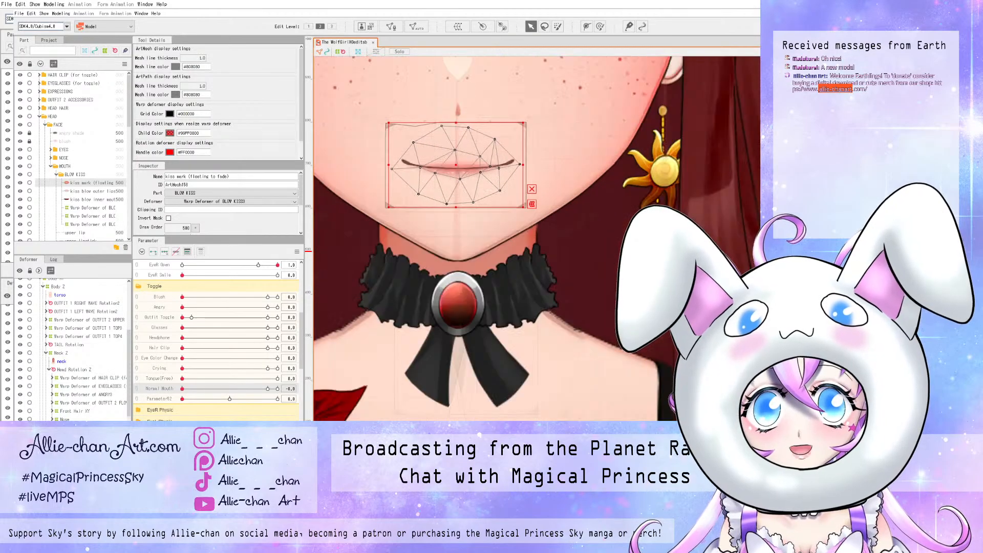
scroll(439, 144, down, 4)
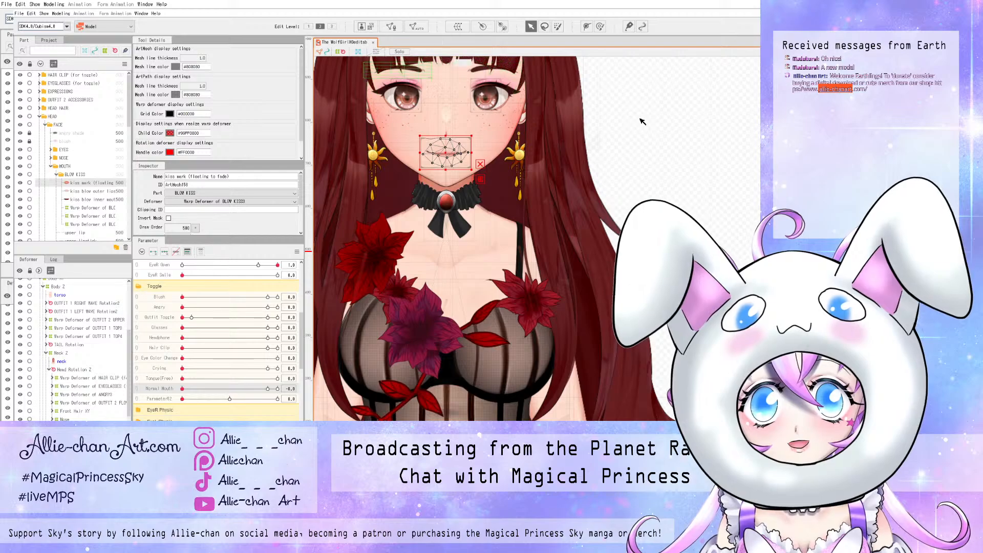
scroll(651, 163, up, 4)
scroll(537, 238, up, 3)
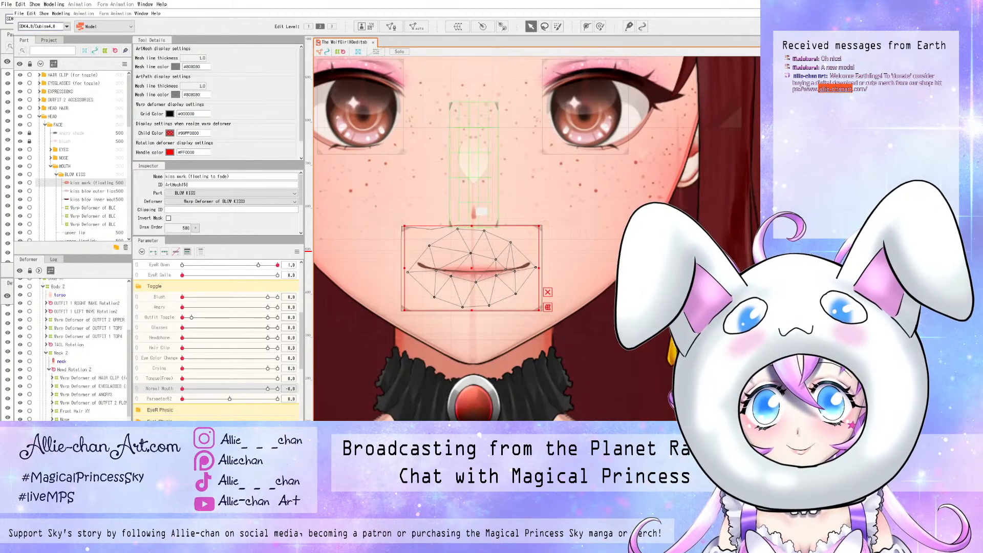
scroll(537, 238, down, 2)
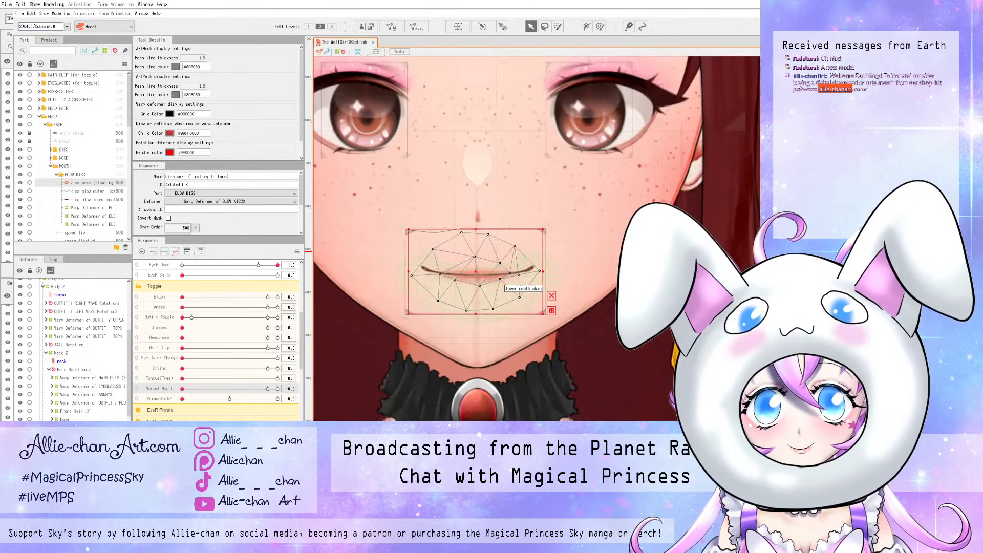
scroll(487, 307, up, 2)
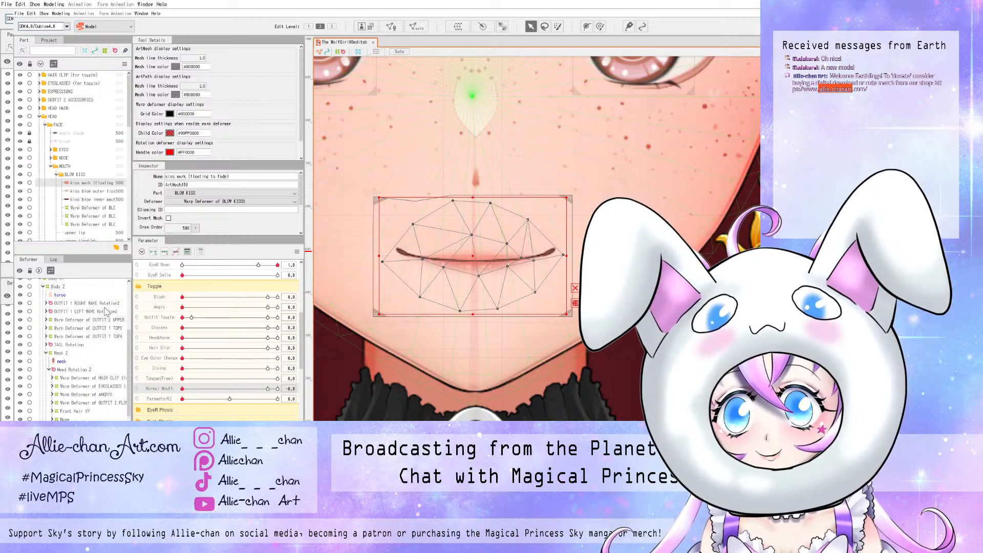
- Compare the warp deformers in the BLOW KISS part, ending with Warp Deformer of BLOW KISS2 selected
click(77, 208)
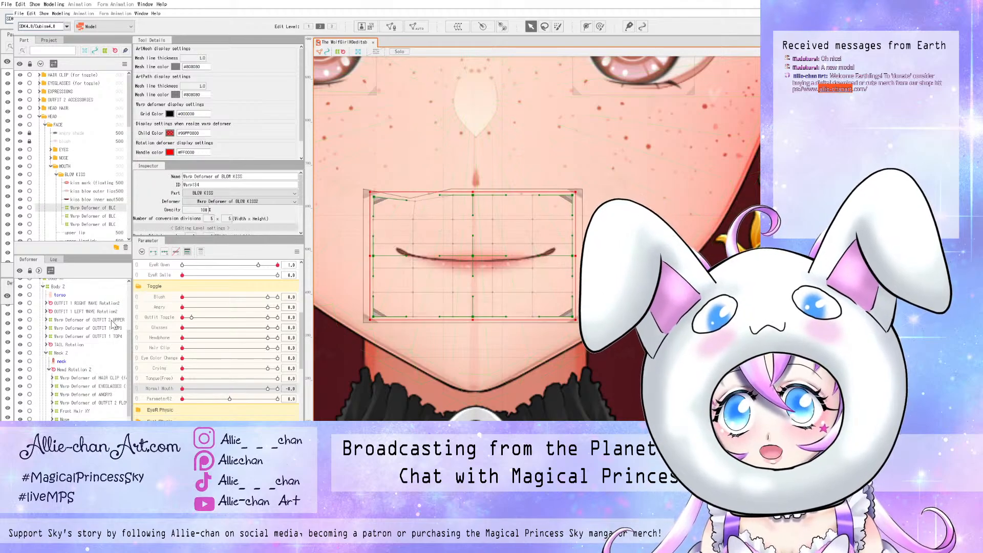
click(92, 224)
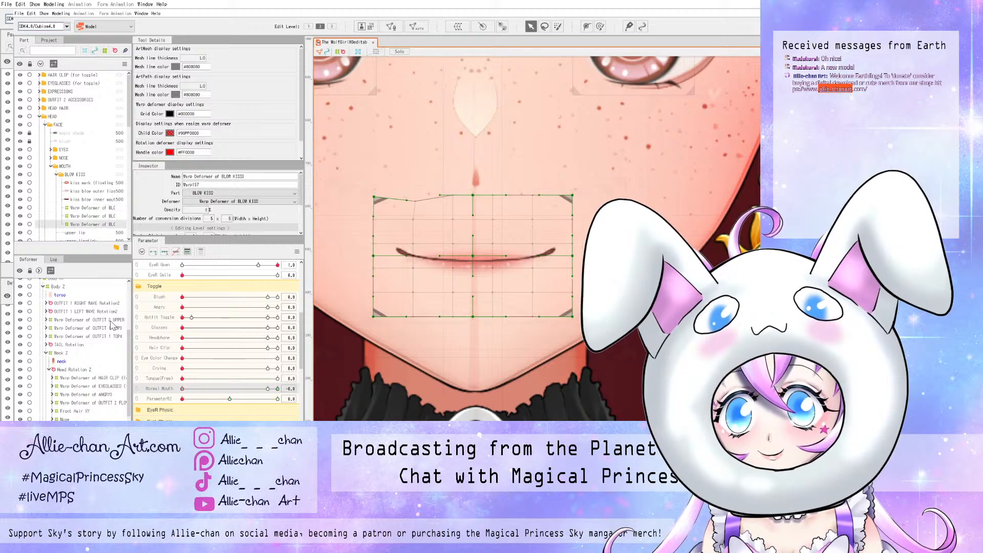
click(95, 216)
click(95, 199)
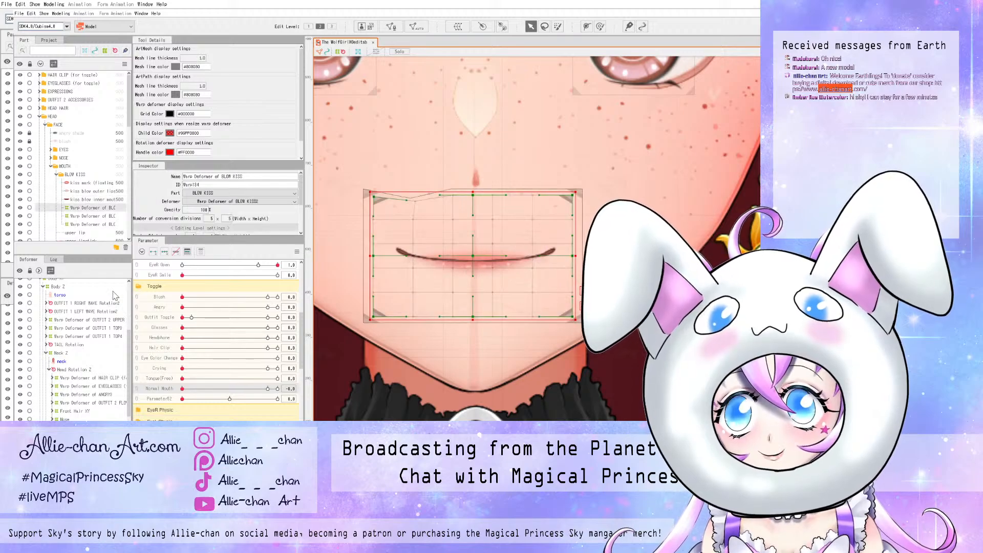
click(94, 216)
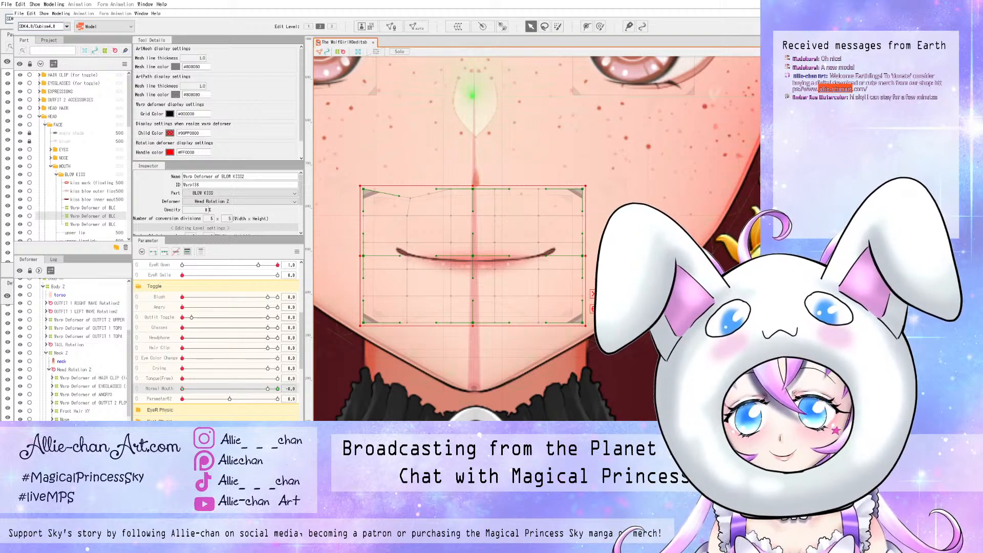
- Make the BLOW KISS2 warp deformer 100% opaque over the whole Normal Mouth range, checking from 1.0 back to 0
mouse_move(182, 388)
mouse_down()
mouse_move(278, 388)
mouse_move(232, 388)
mouse_move(234, 379)
mouse_move(182, 389)
mouse_up()
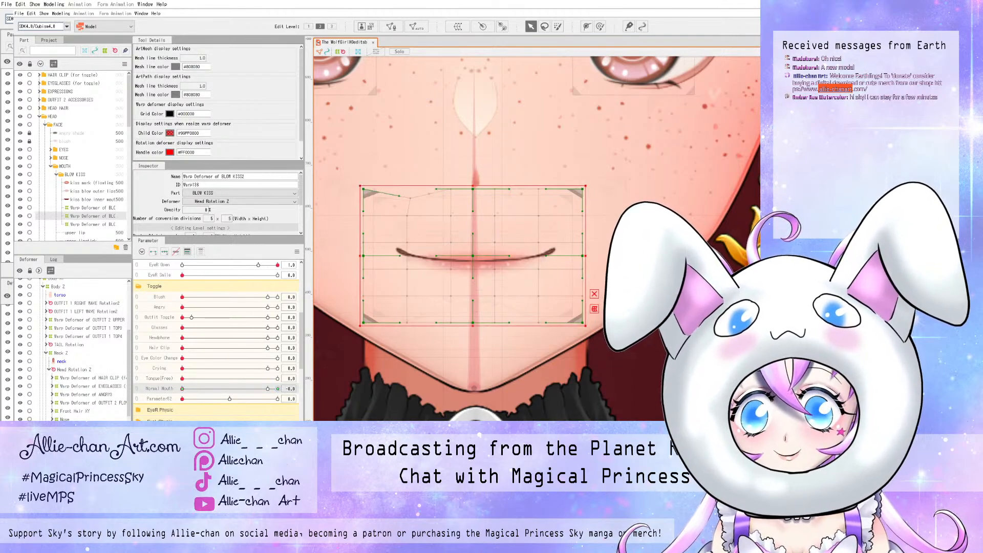
click(277, 388)
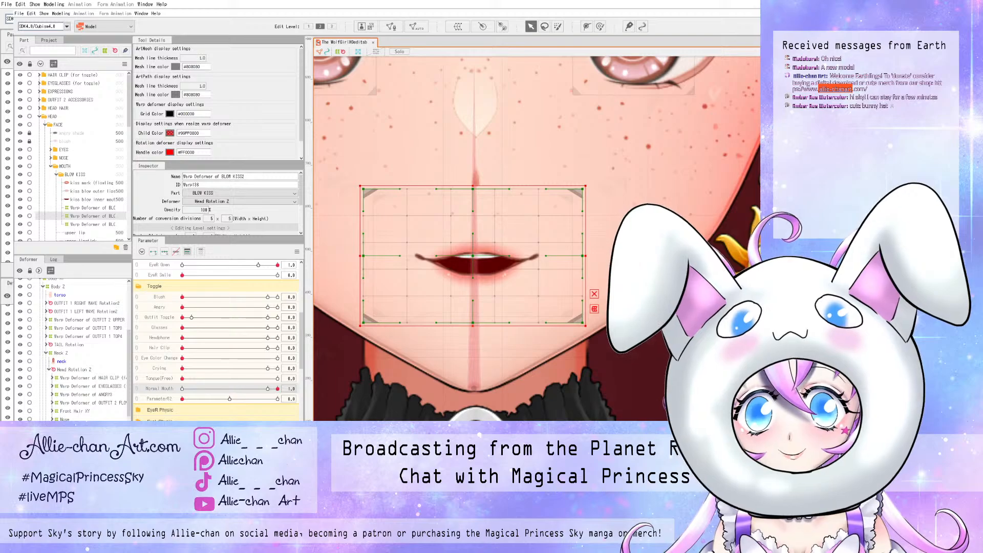
drag(245, 388, 182, 389)
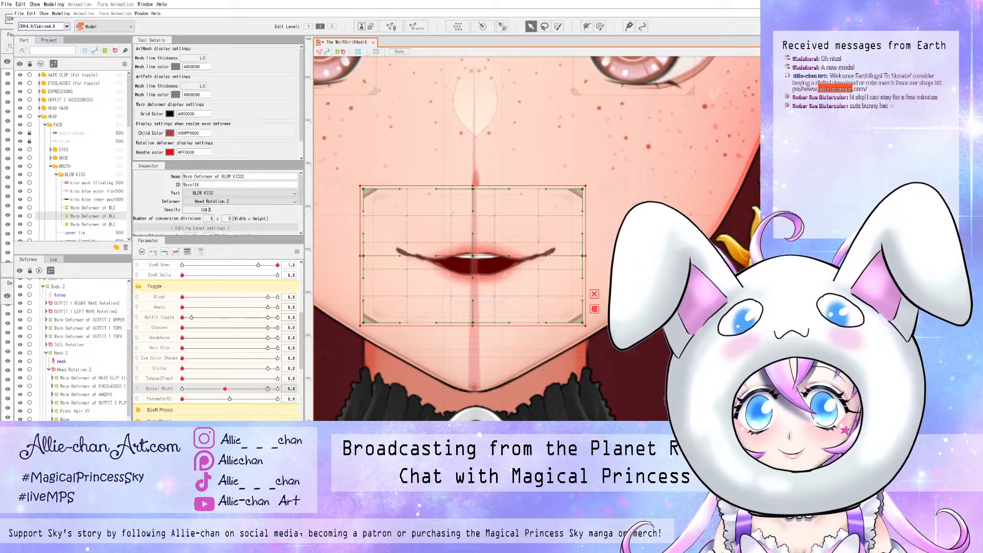
drag(208, 389, 181, 389)
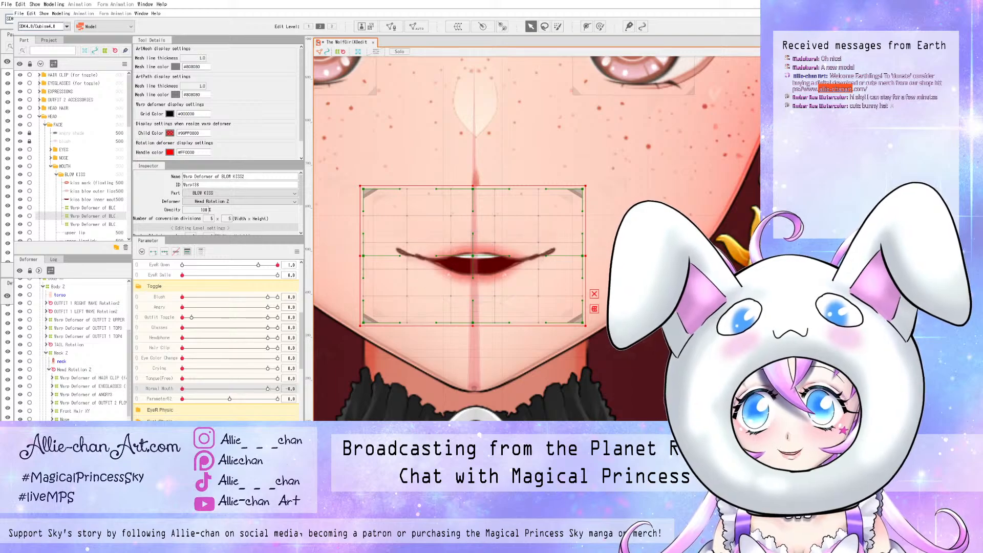
scroll(218, 341, down, 5)
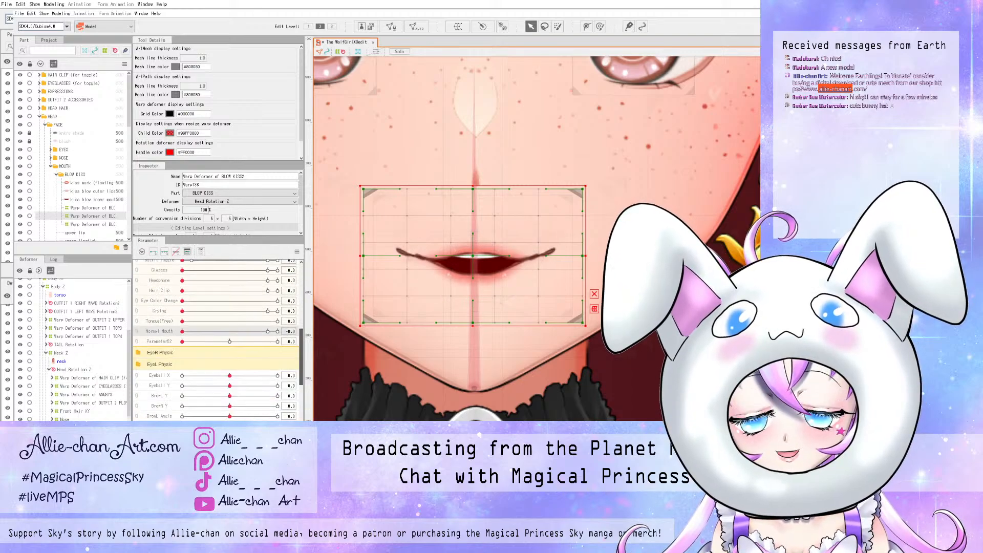
scroll(217, 340, down, 6)
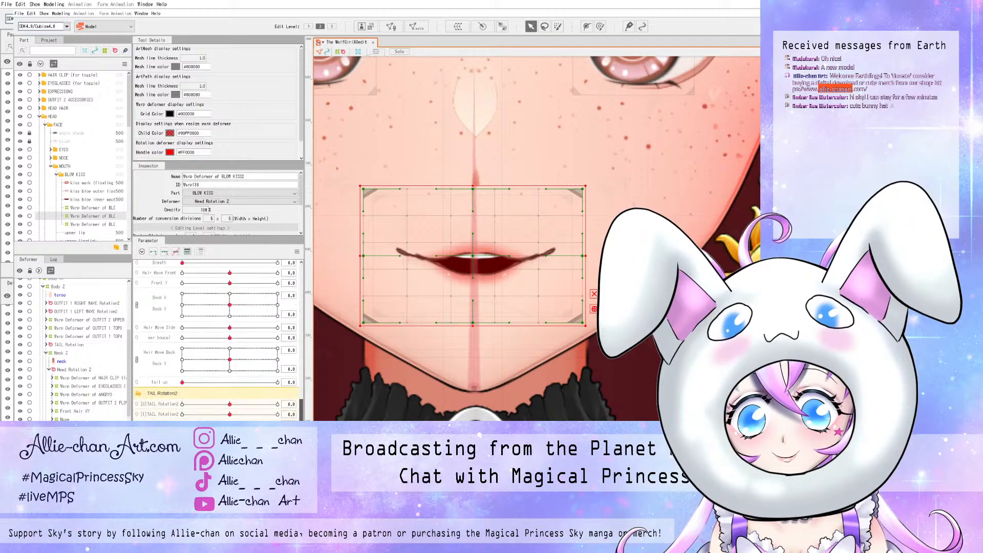
scroll(218, 340, up, 3)
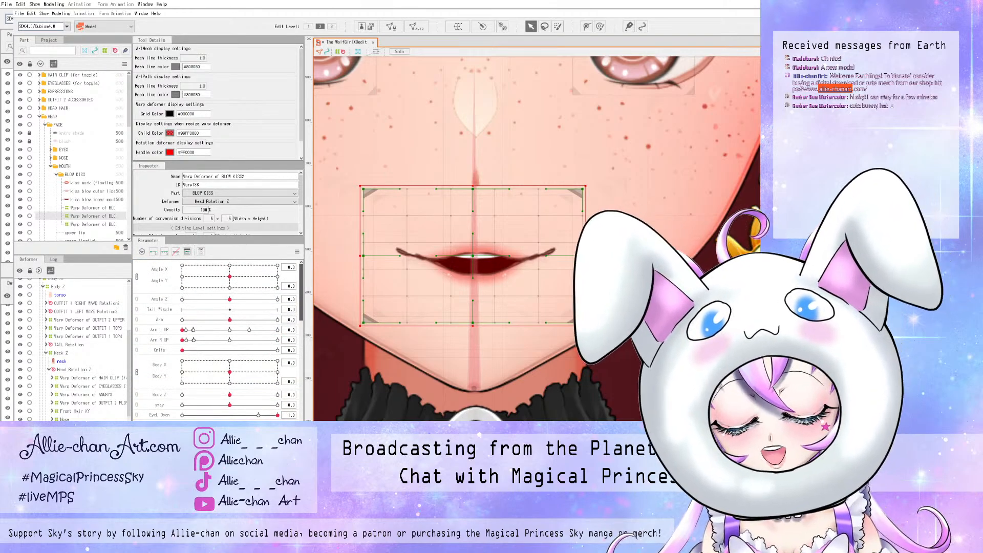
scroll(217, 341, down, 1)
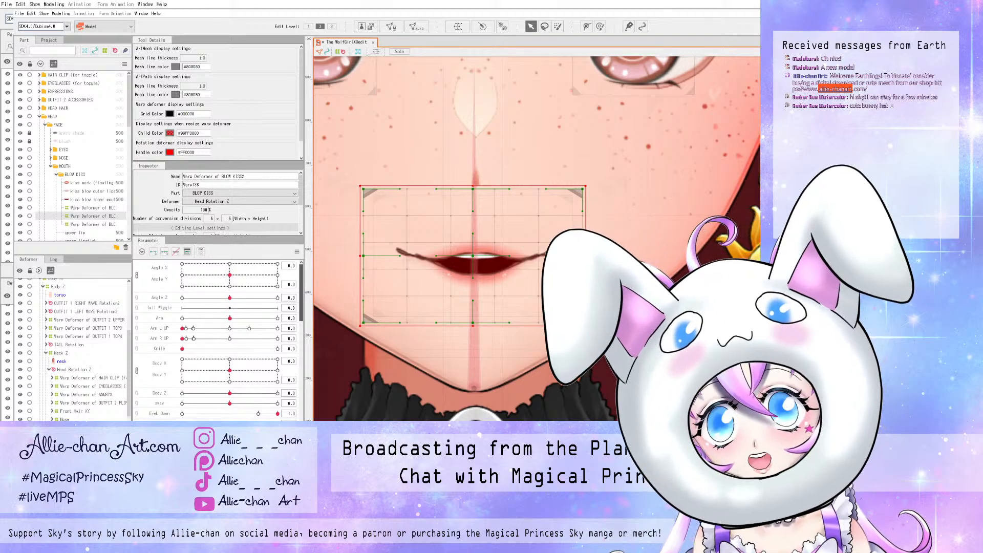
scroll(217, 341, down, 4)
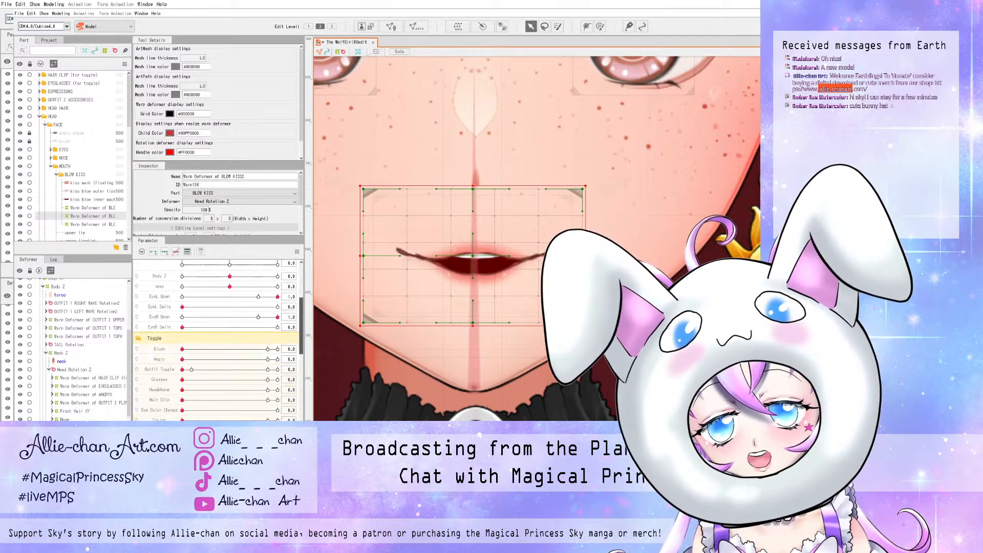
scroll(218, 340, up, 1)
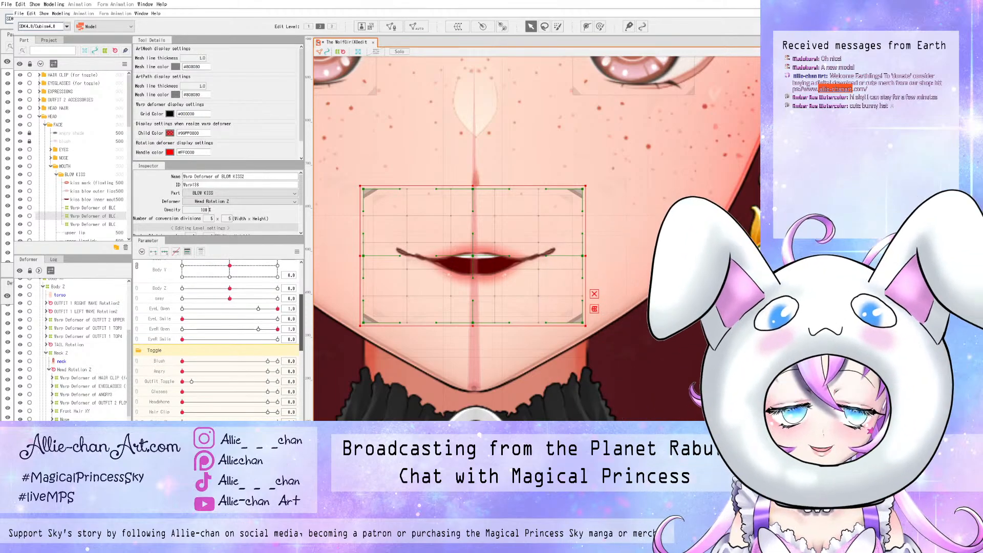
- Switch to edit level 1 and preview the Normal Mouth parameter partway between 0 and 1
key(1)
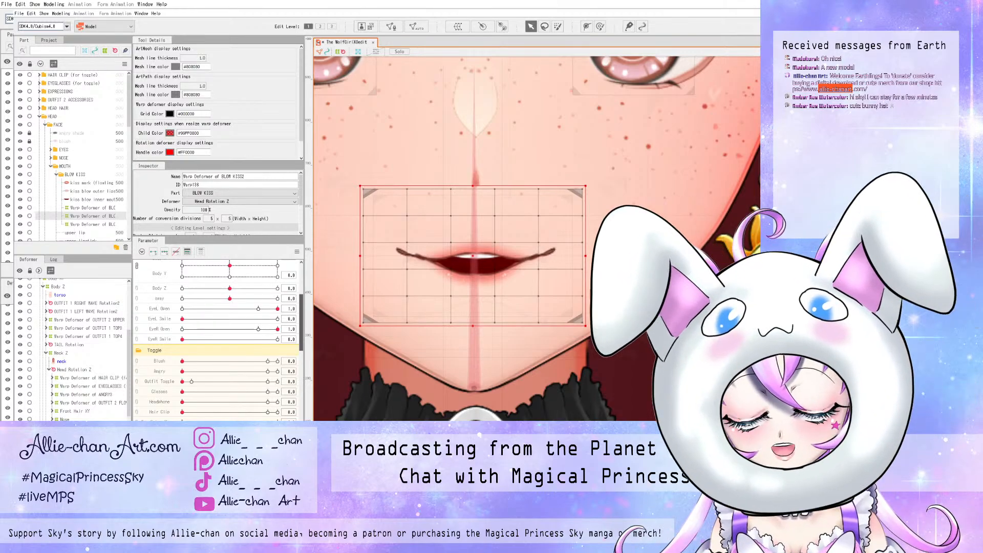
scroll(218, 338, down, 5)
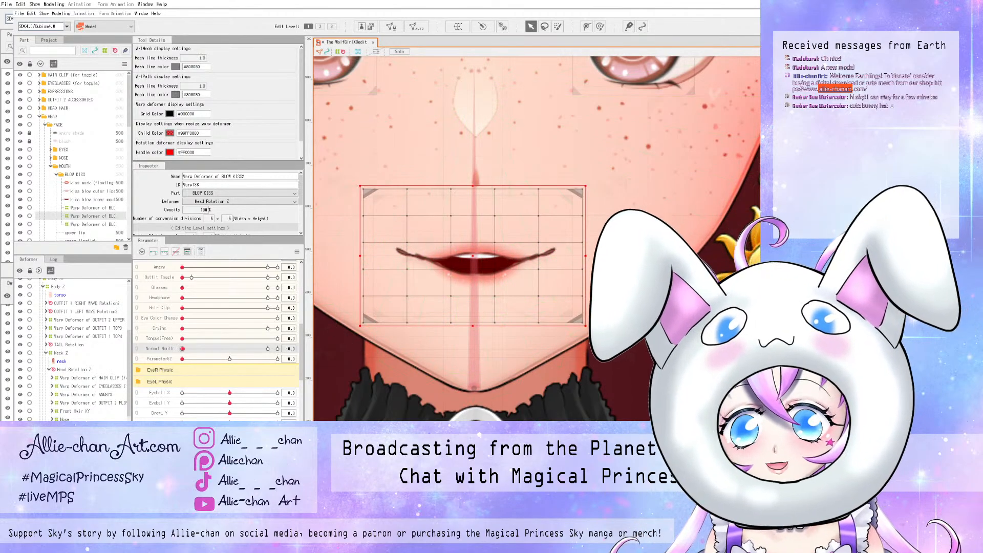
mouse_move(182, 349)
mouse_down()
mouse_move(266, 349)
mouse_move(182, 348)
mouse_up()
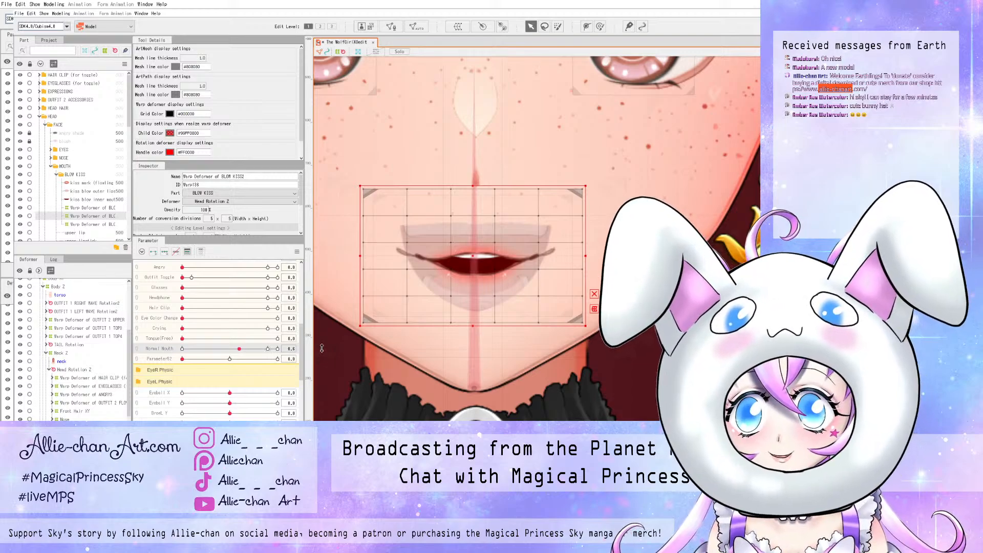
- Check the kiss blow inner mouth mesh, select Warp Deformer of BLOW KISS and return Normal Mouth to 0
drag(222, 236, 222, 276)
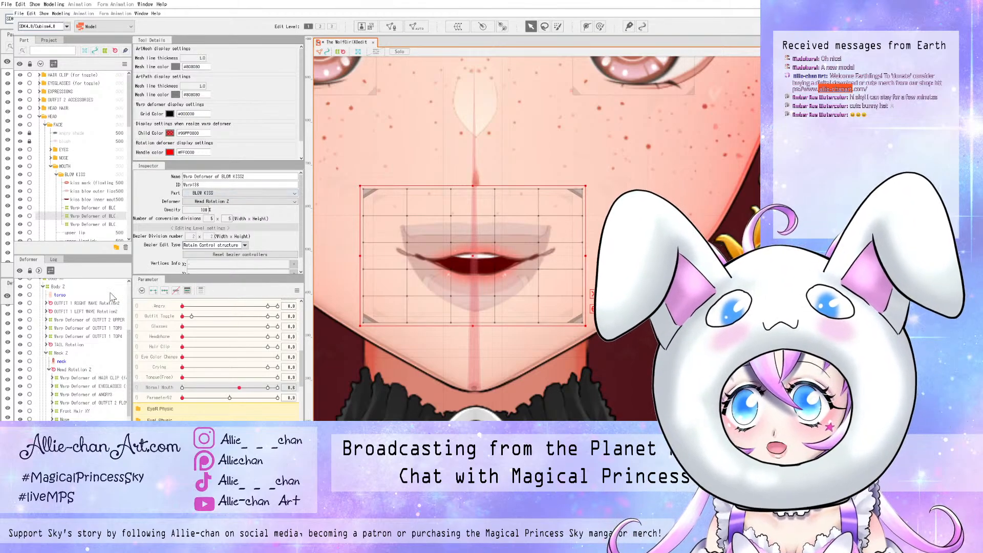
click(93, 200)
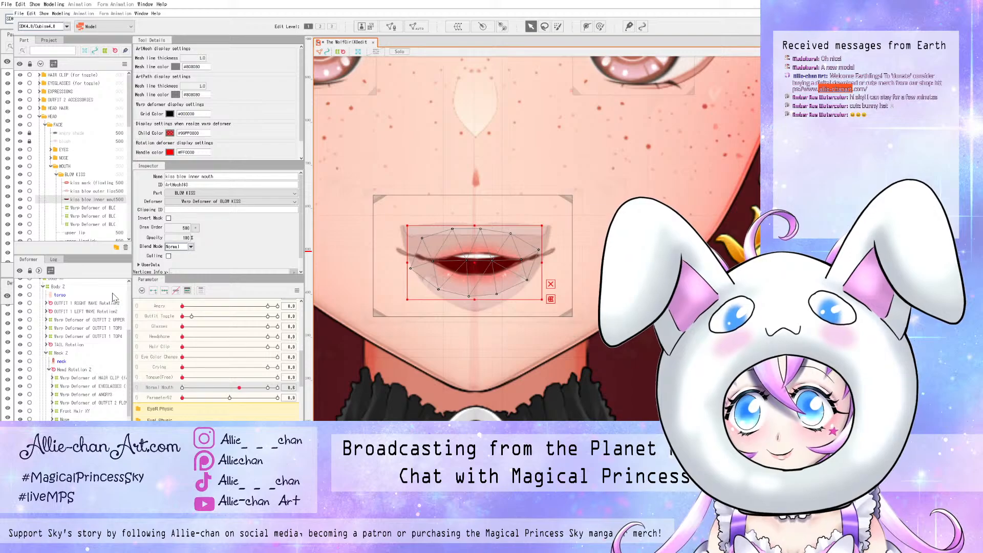
click(94, 208)
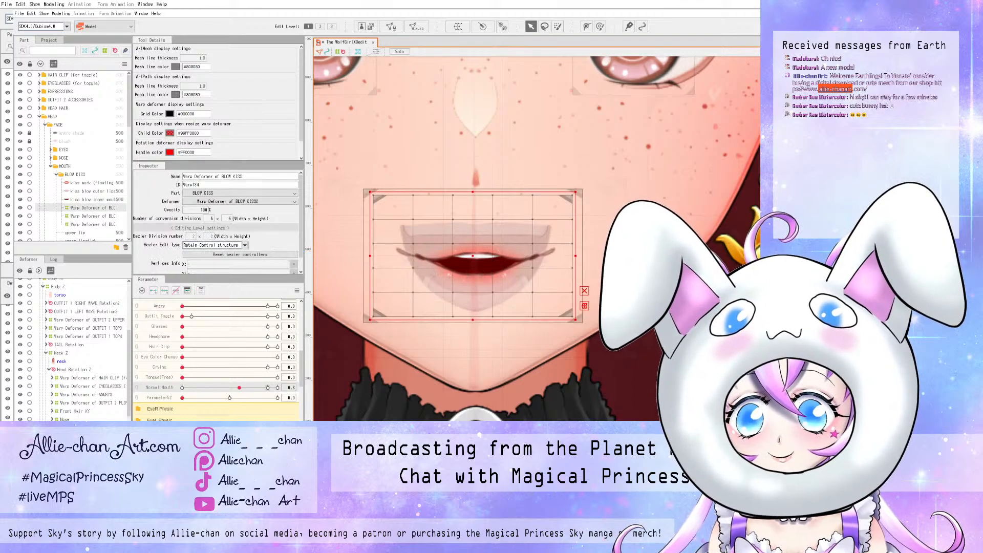
drag(239, 388, 217, 388)
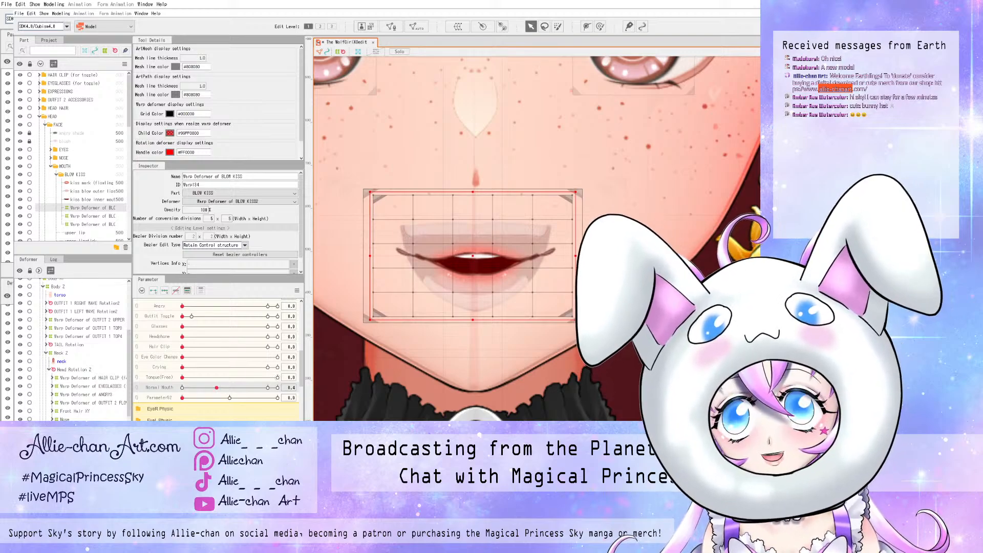
drag(216, 387, 183, 387)
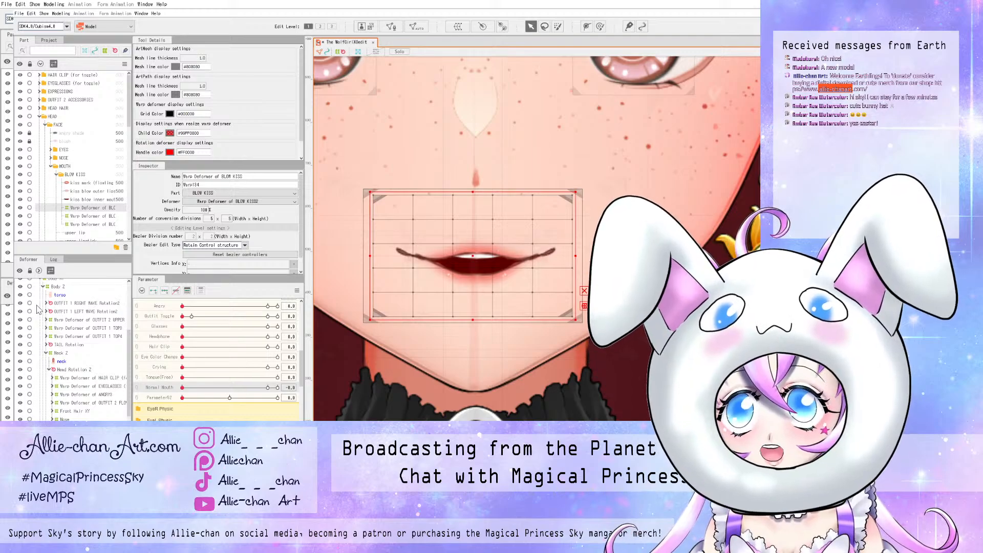
- Widen the part and deformer lists so the full object names fit
right_click(70, 208)
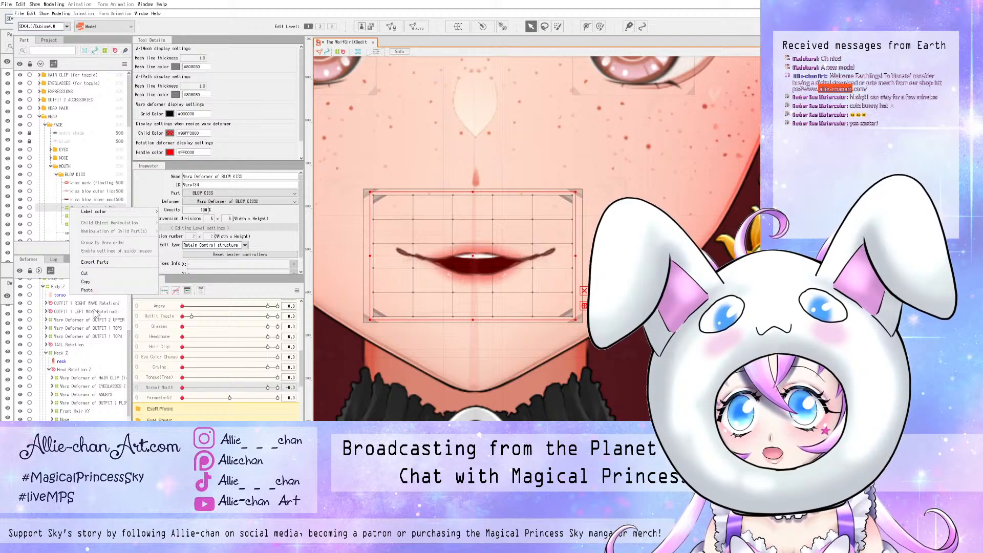
click(182, 317)
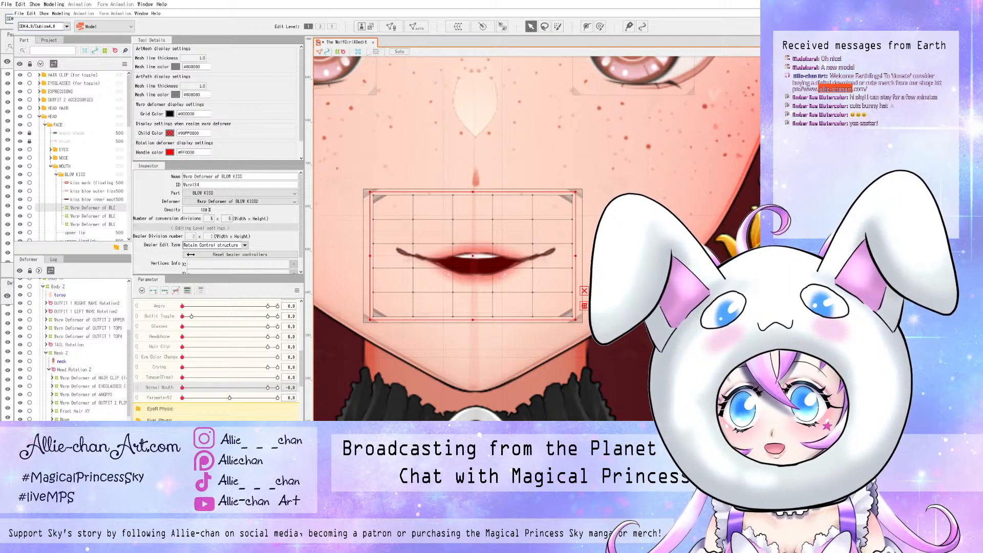
drag(190, 255, 217, 252)
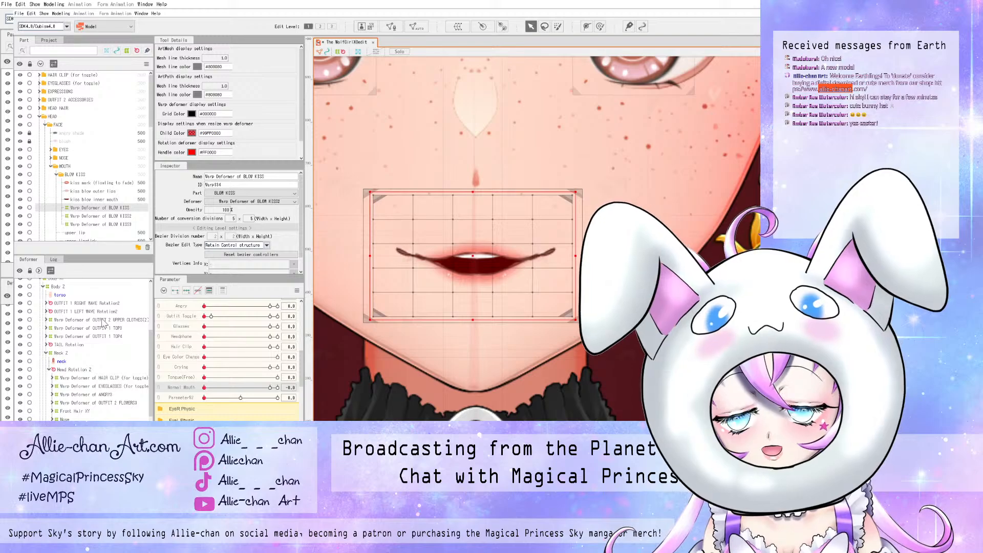
- Examine the warp deformers and meshes in the BLOW KISS part one by one, ending on kiss mark (floating to fade)
key(Down)
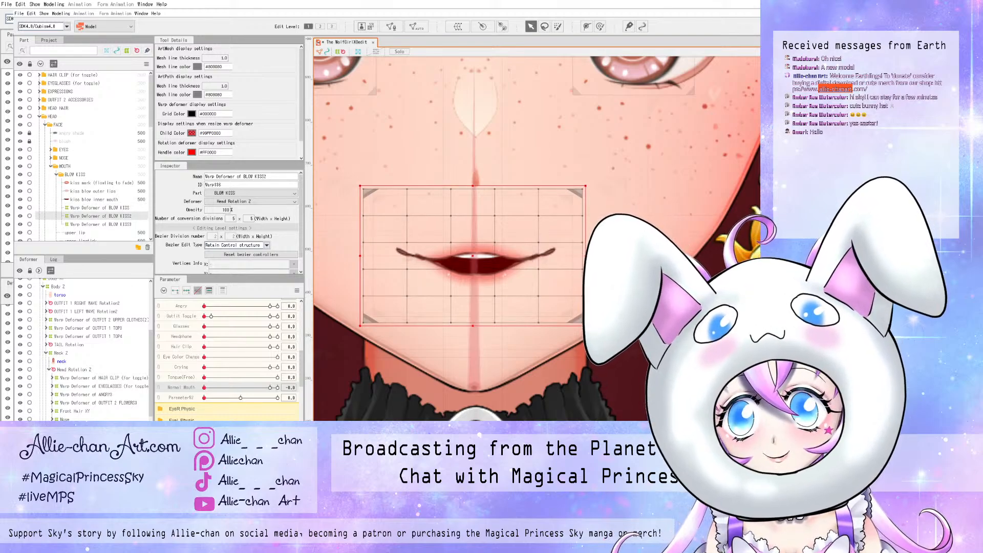
scroll(228, 358, down, 10)
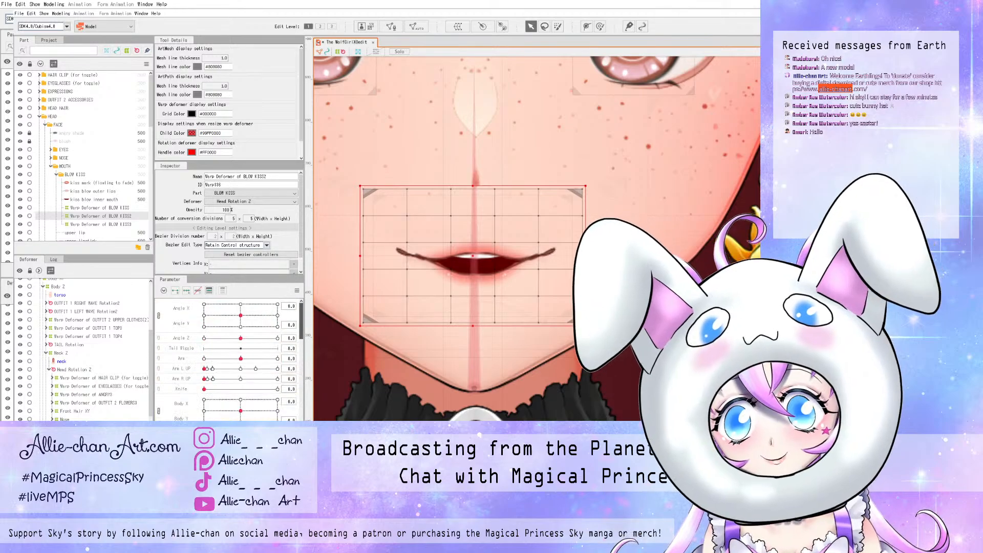
scroll(228, 358, up, 10)
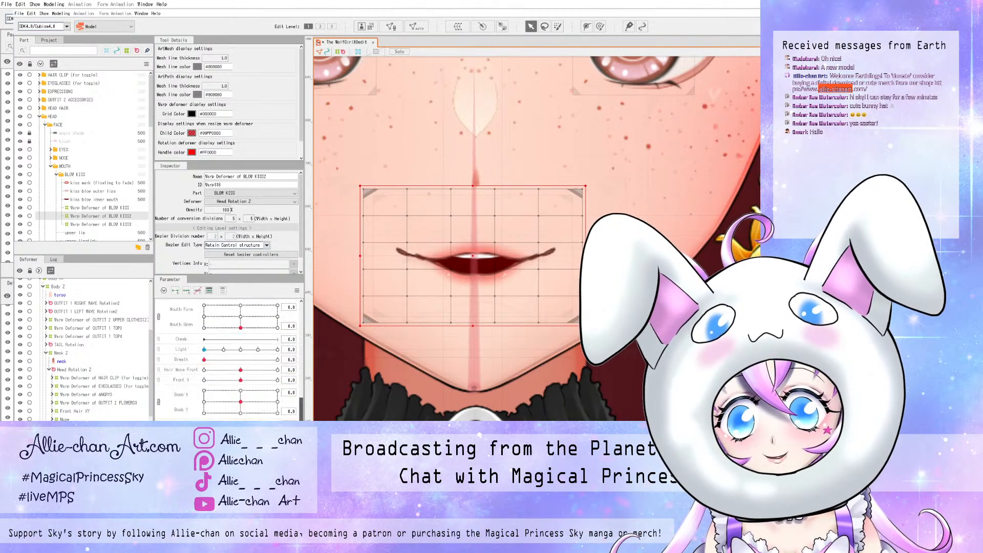
scroll(167, 336, up, 1)
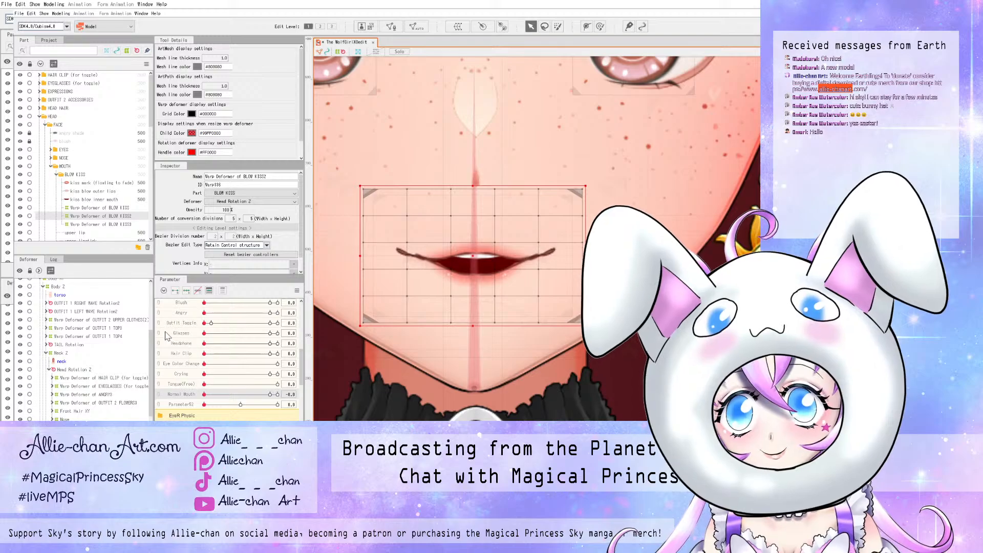
key(Down)
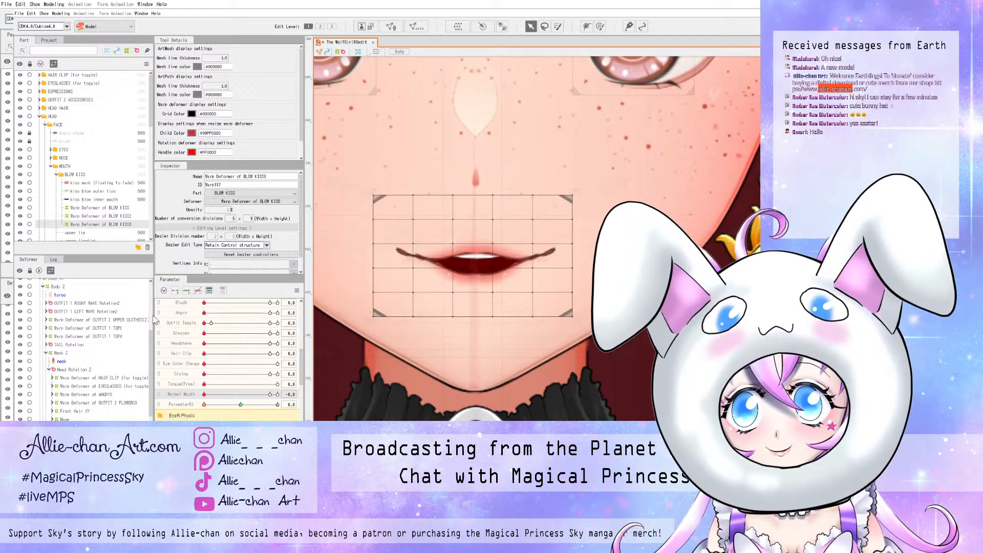
key(Up)
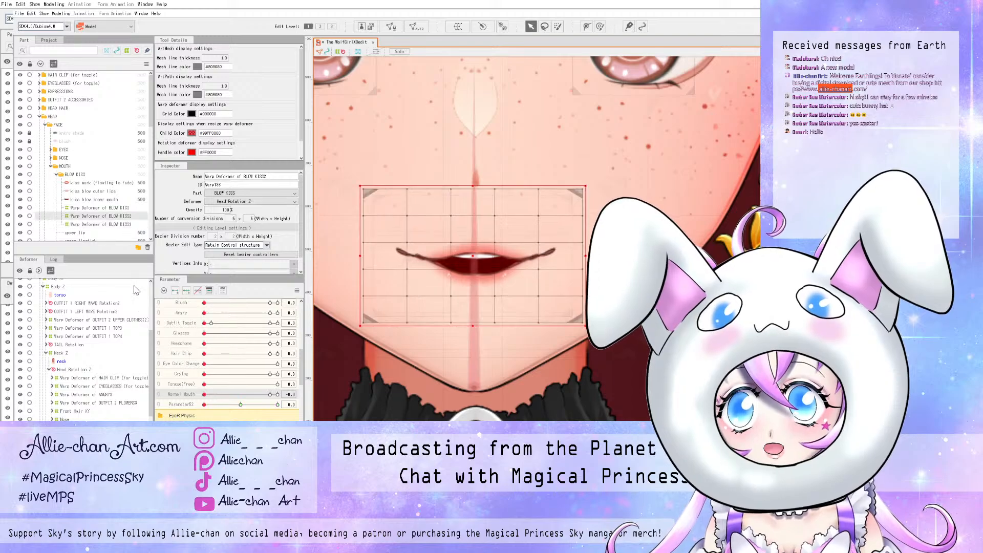
key(Up)
key(Up)
key(Up)
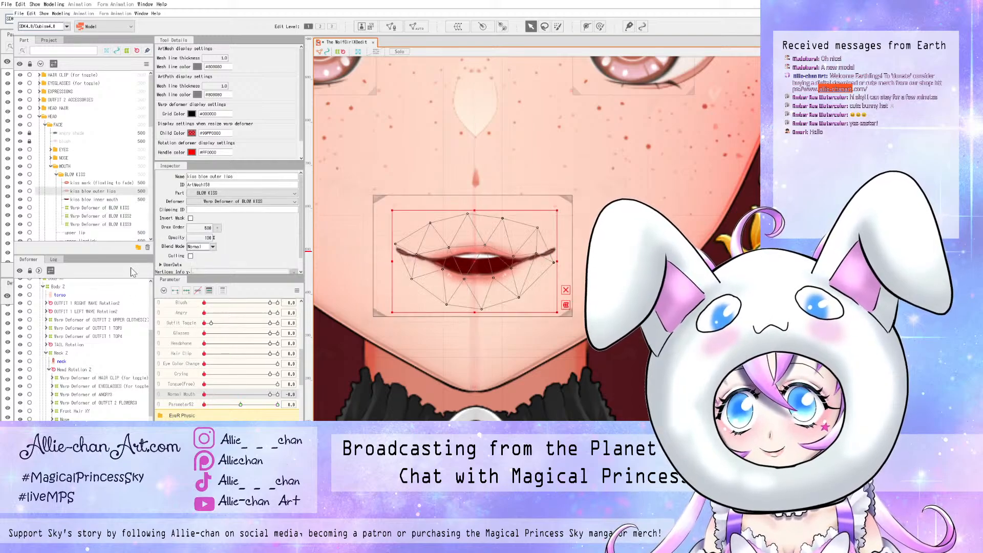
key(Up)
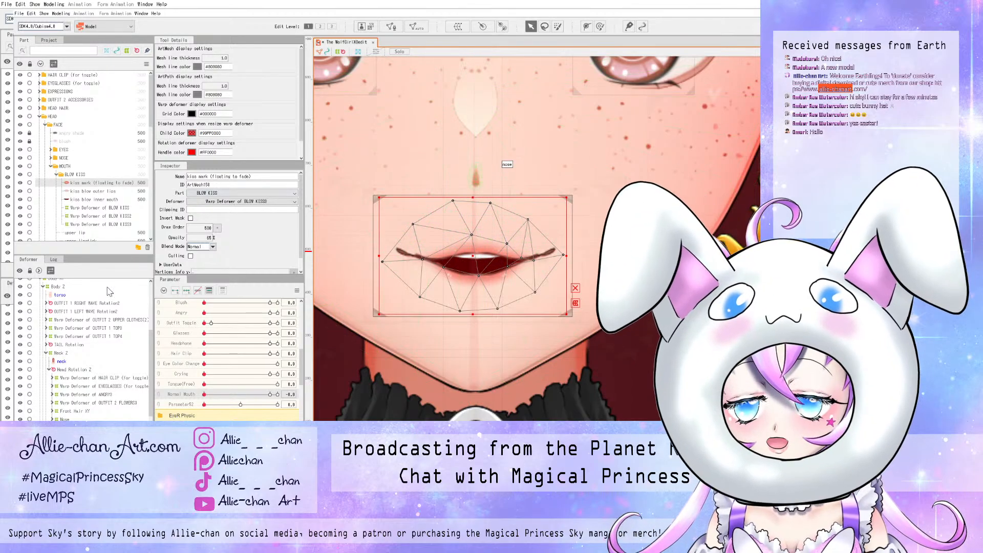
- Select the kiss blow inner mouth mesh and delete the Normal Mouth and Parameter62 parameters
click(87, 199)
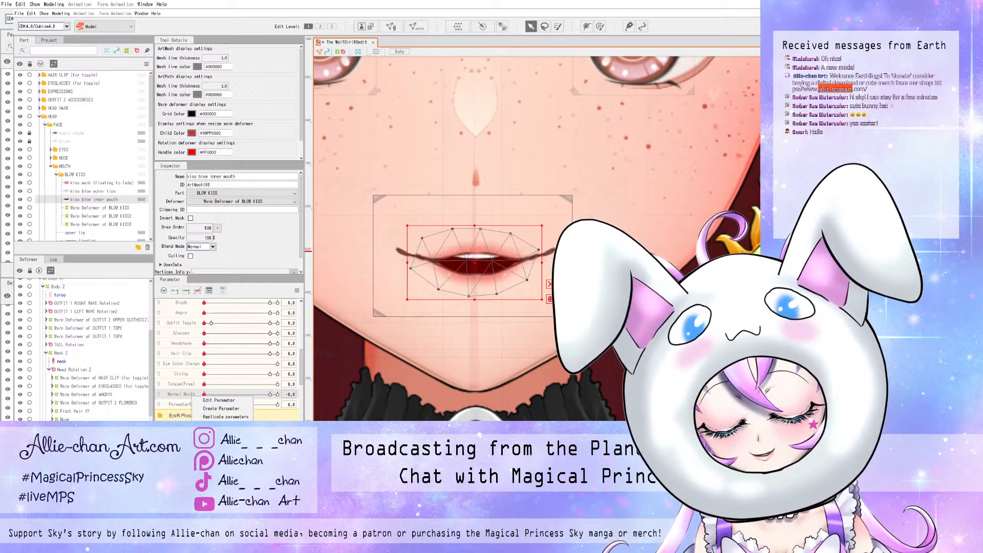
click(182, 404)
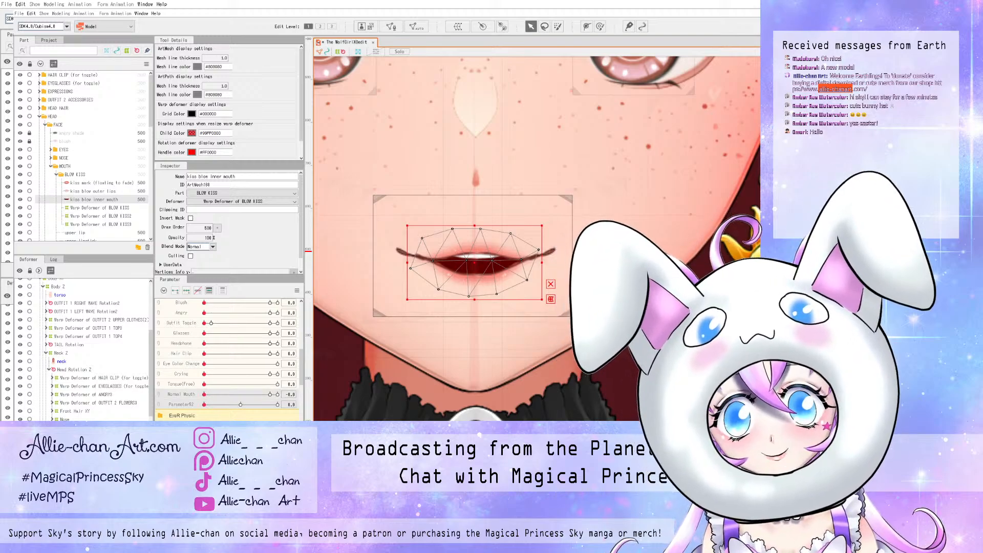
key(Return)
- Create a "kiss mouth toggle" parameter below Tongue(free) and give the inner mouth mesh keys at both ends, leaving it at 0
click(182, 385)
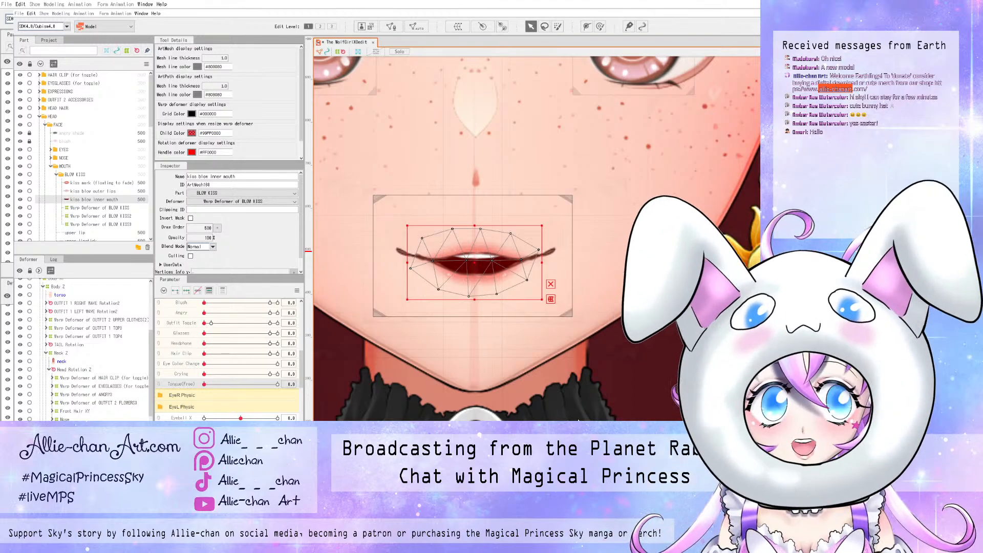
click(576, 420)
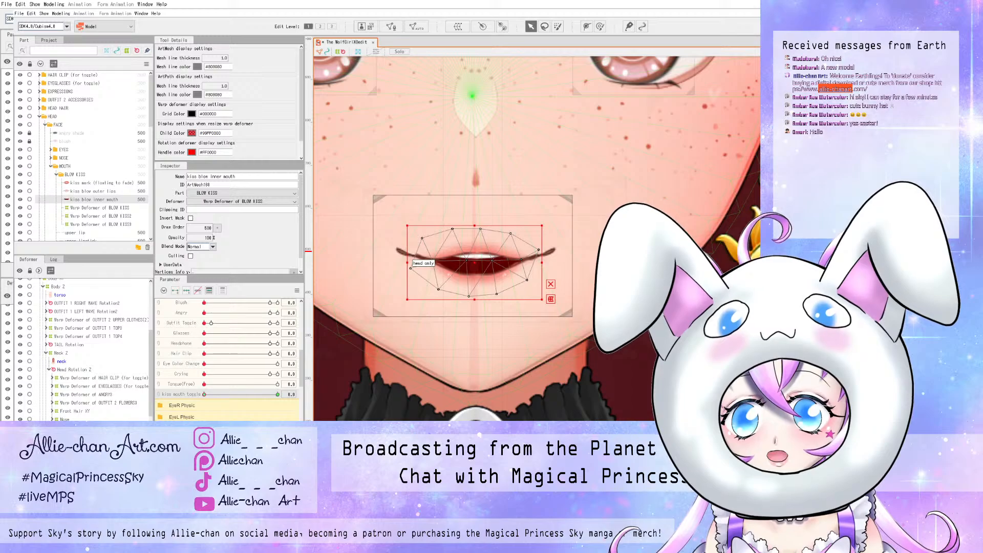
mouse_move(204, 394)
mouse_down()
mouse_move(220, 395)
mouse_move(204, 394)
mouse_up()
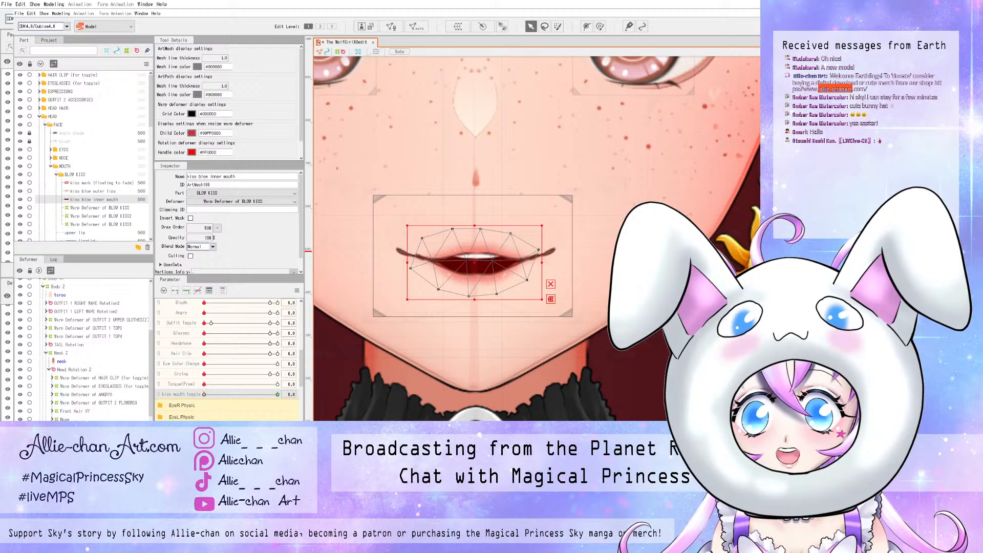
- Preview the open mouth behind the kiss lips with Mouth Form at about -0.4 and Mouth Open at about 0.7
scroll(228, 359, down, 10)
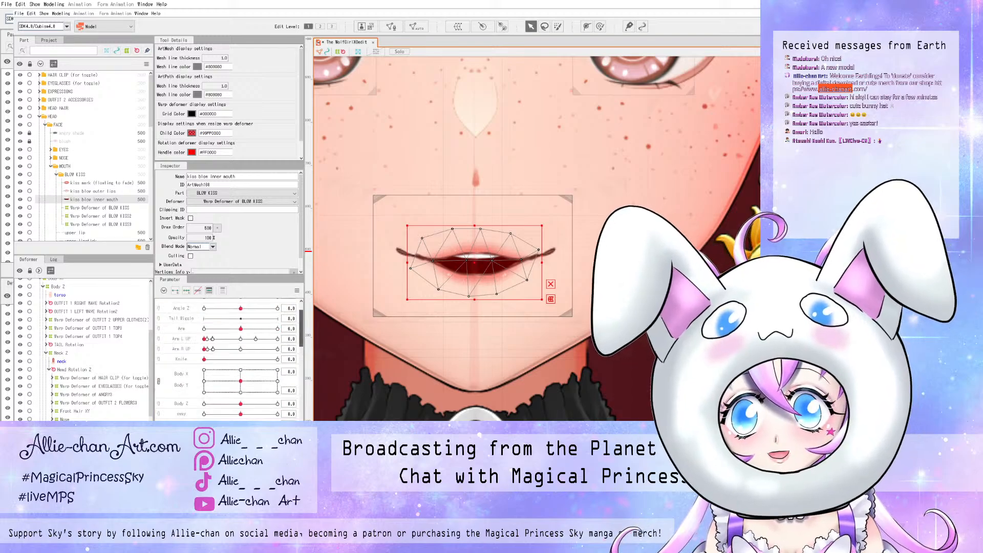
scroll(228, 359, up, 1)
scroll(228, 358, up, 8)
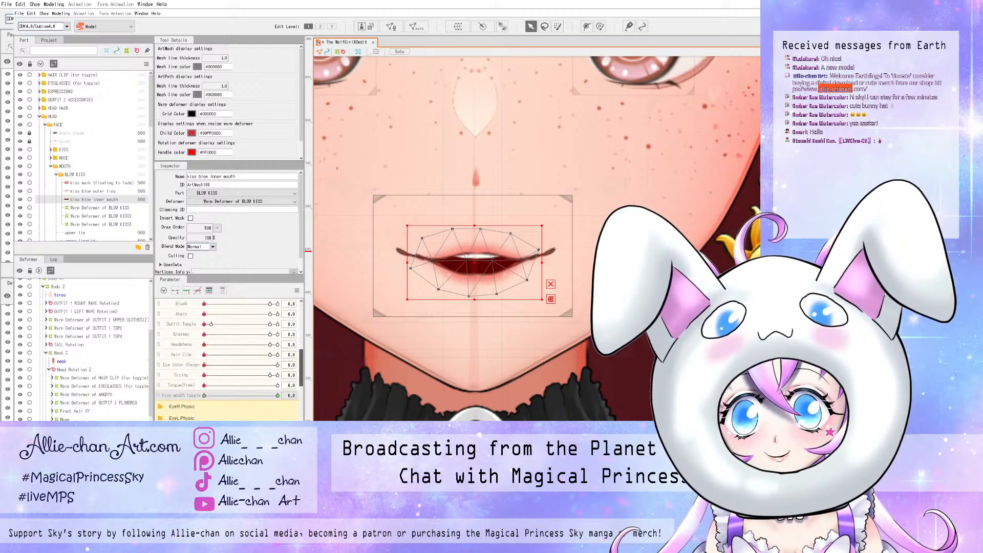
scroll(228, 359, down, 3)
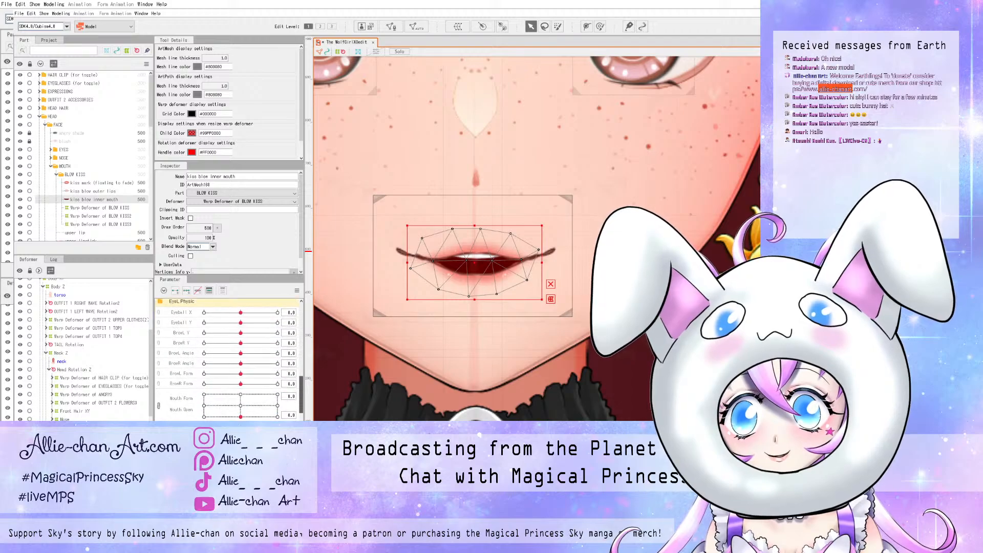
drag(241, 397, 242, 396)
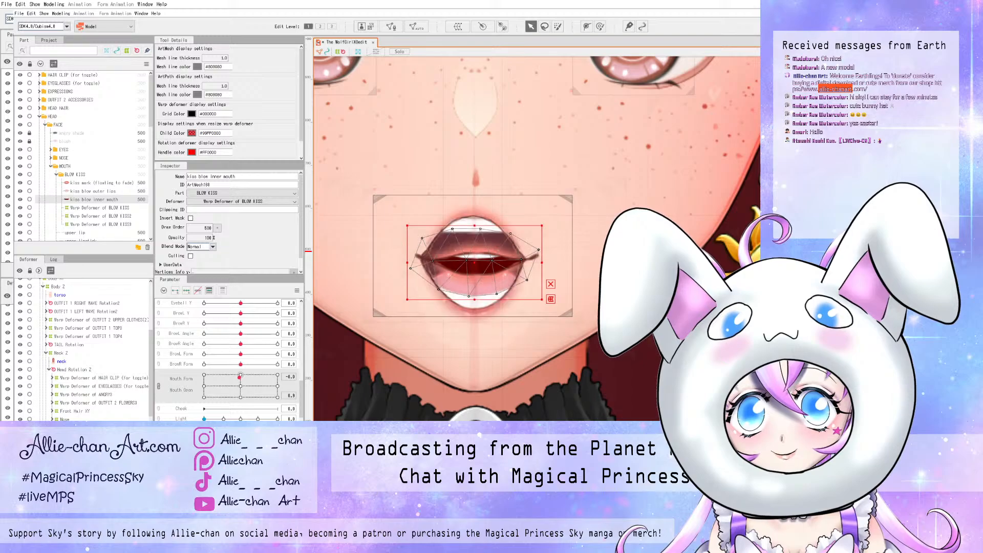
drag(221, 378, 224, 380)
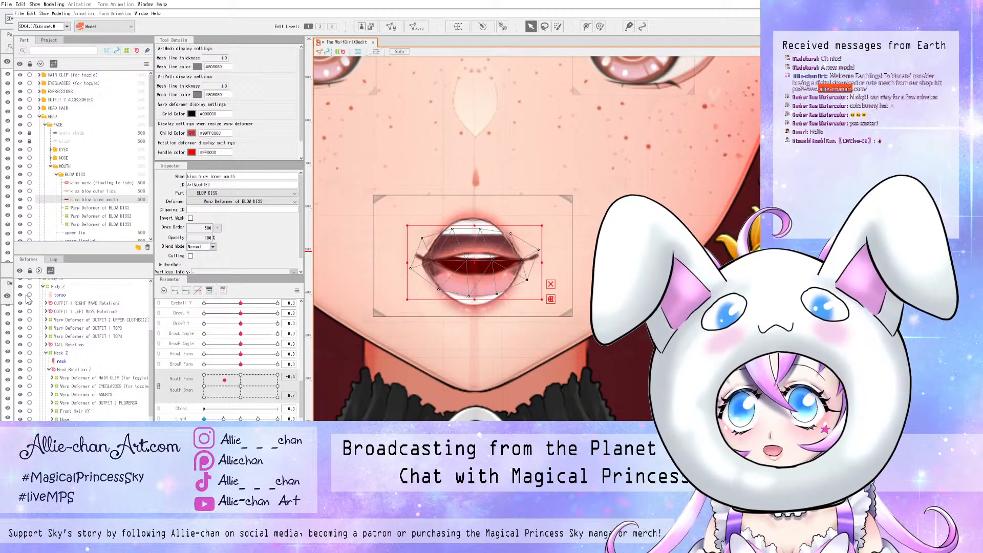
- Hide the kiss blow inner mouth mesh
click(20, 199)
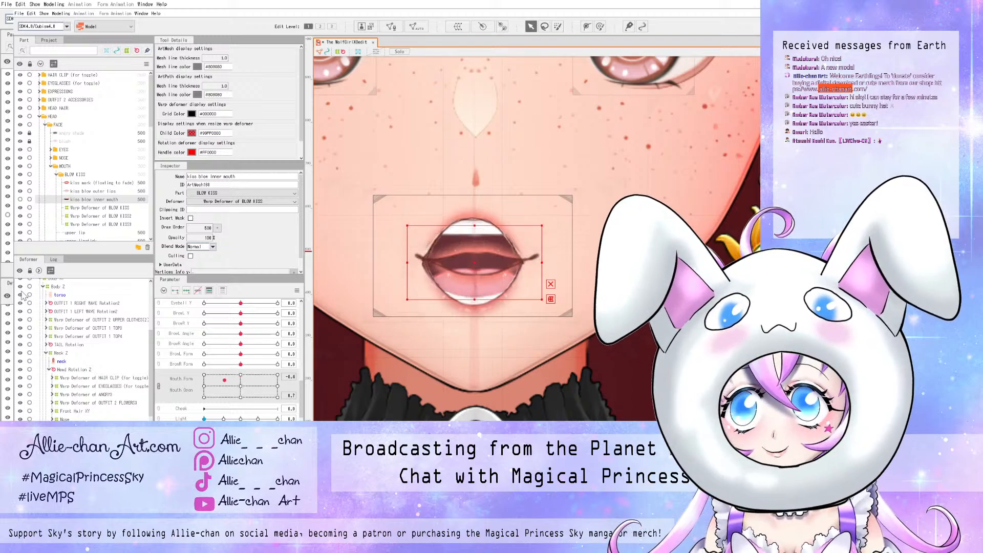
click(19, 199)
click(20, 199)
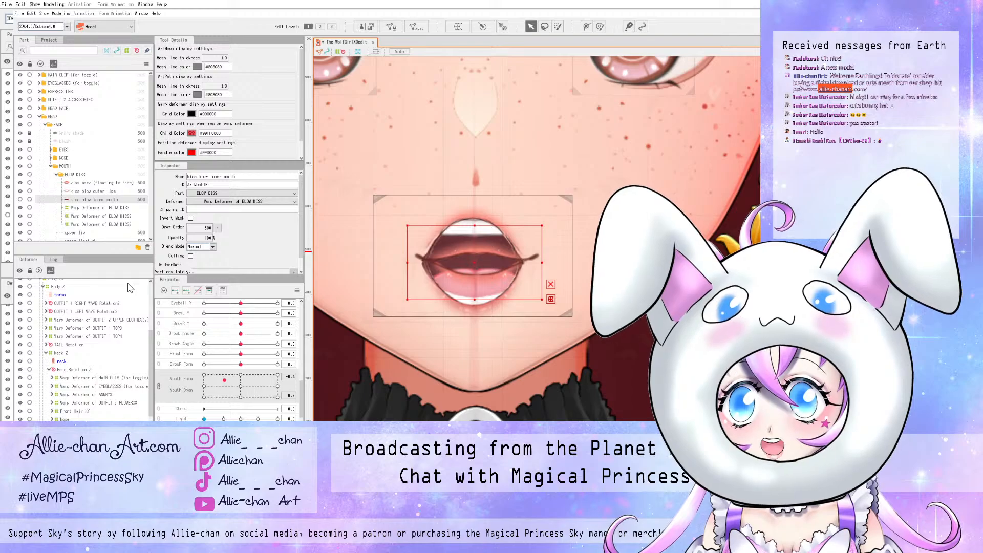
- Set the blend mode of the kiss blow outer lips mesh to Additive
key(Up)
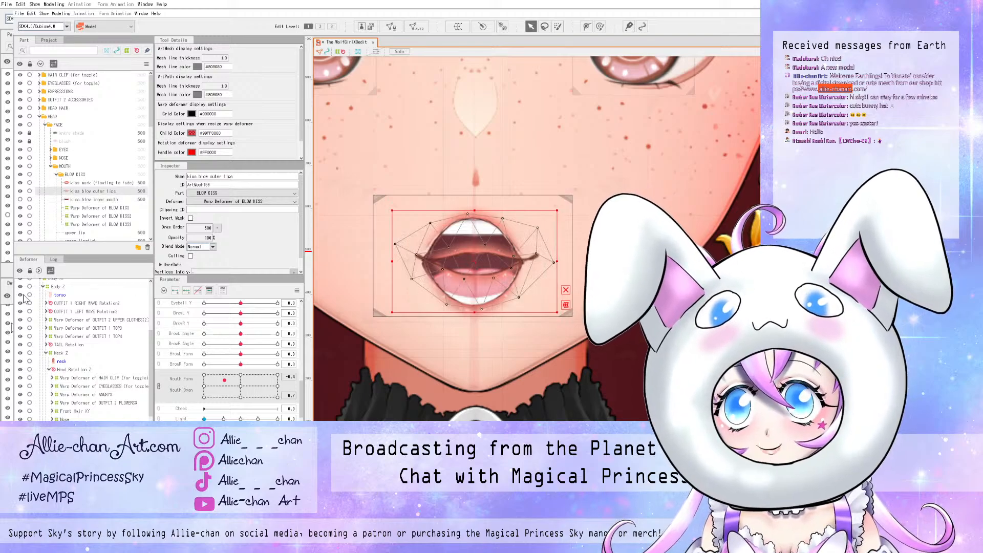
scroll(228, 359, down, 5)
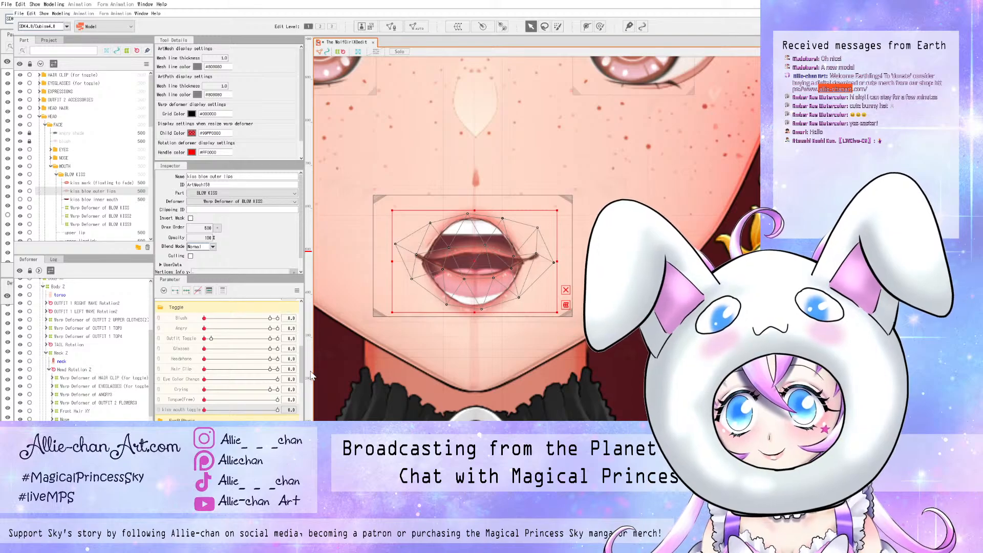
click(212, 247)
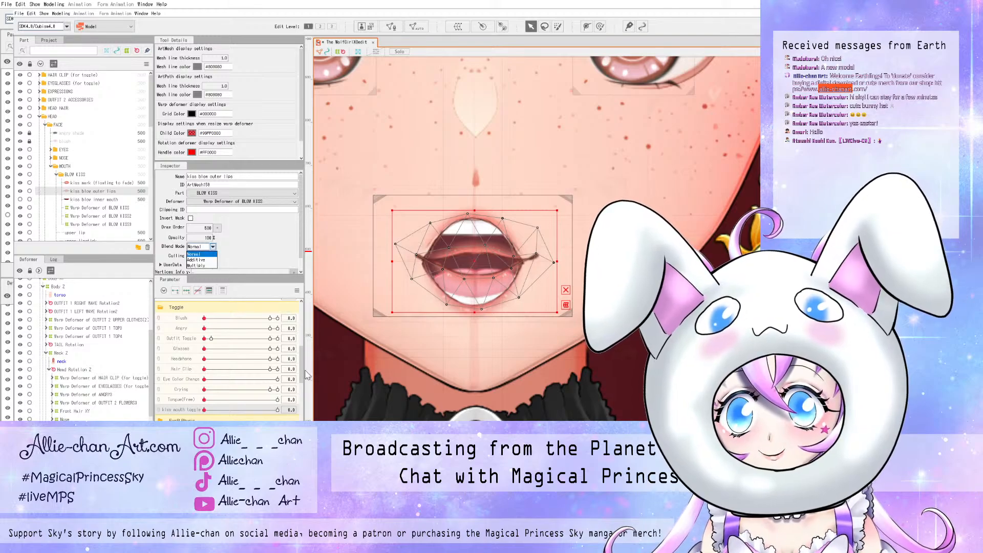
click(196, 260)
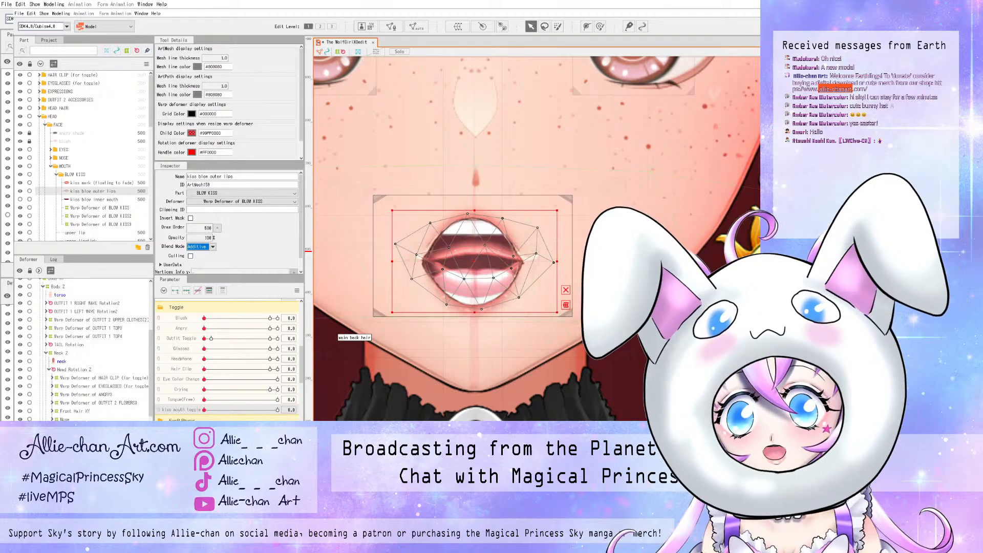
- Try several mouth shapes behind the outer lips and leave Mouth Form at -1.0 and Mouth Open at 0.5
scroll(228, 358, down, 5)
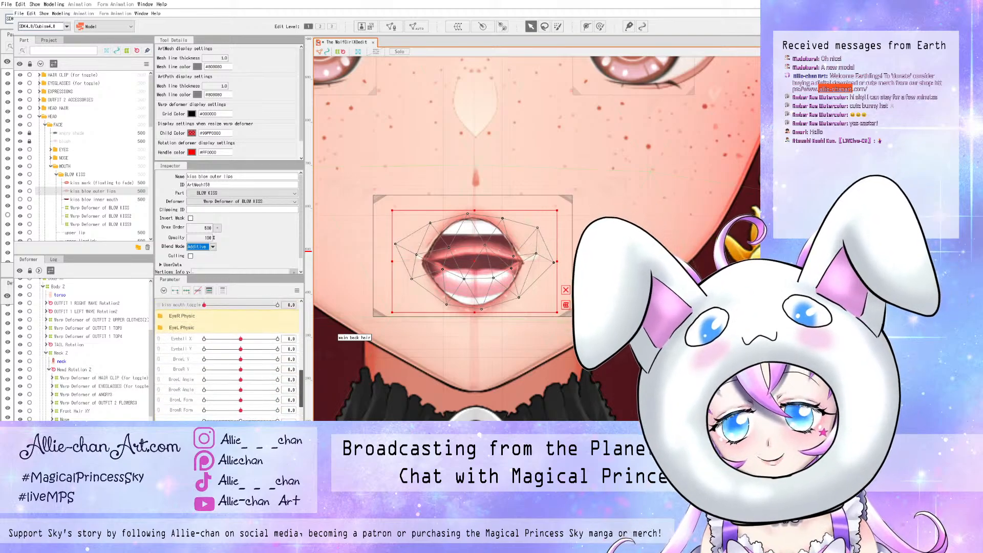
scroll(228, 358, down, 5)
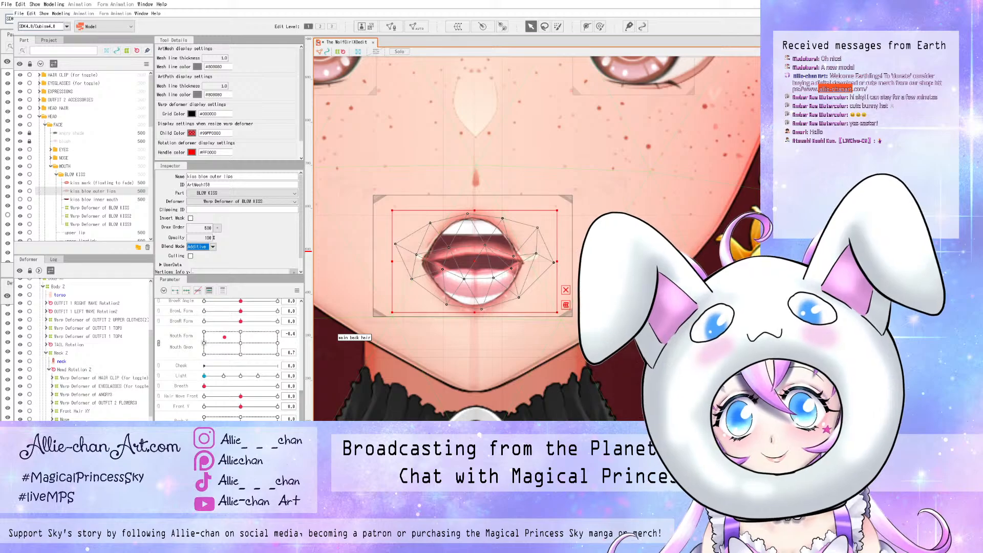
drag(225, 337, 278, 338)
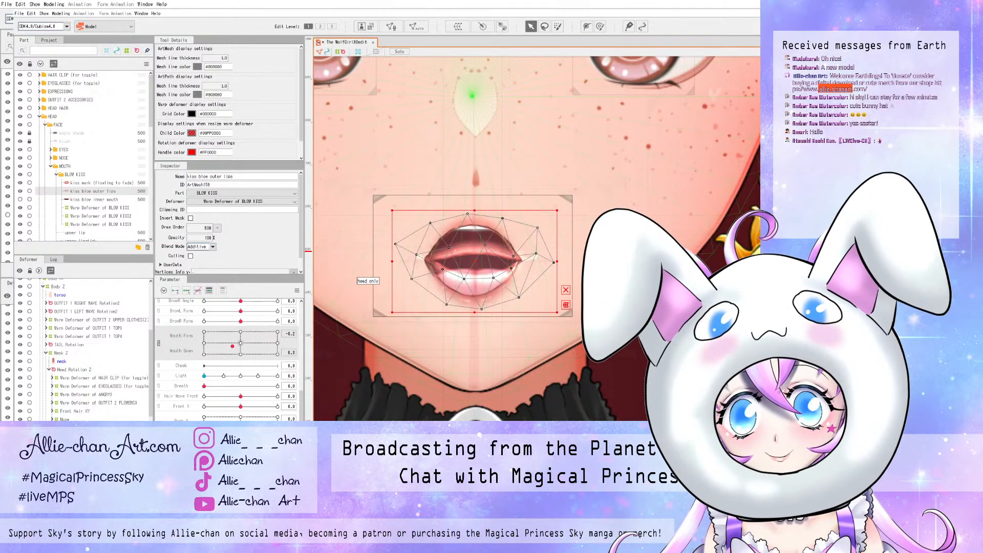
drag(230, 346, 204, 343)
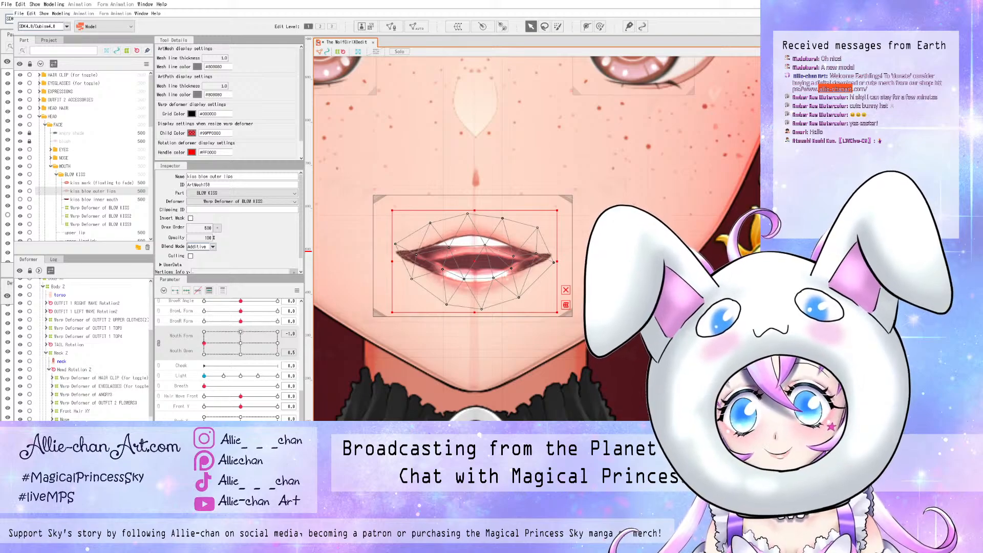
drag(204, 343, 278, 332)
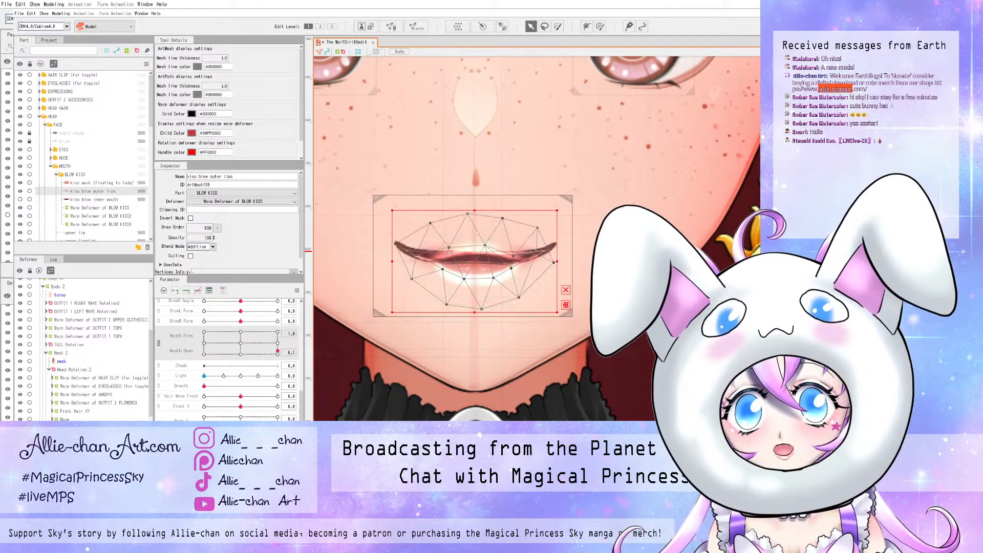
drag(277, 352, 277, 354)
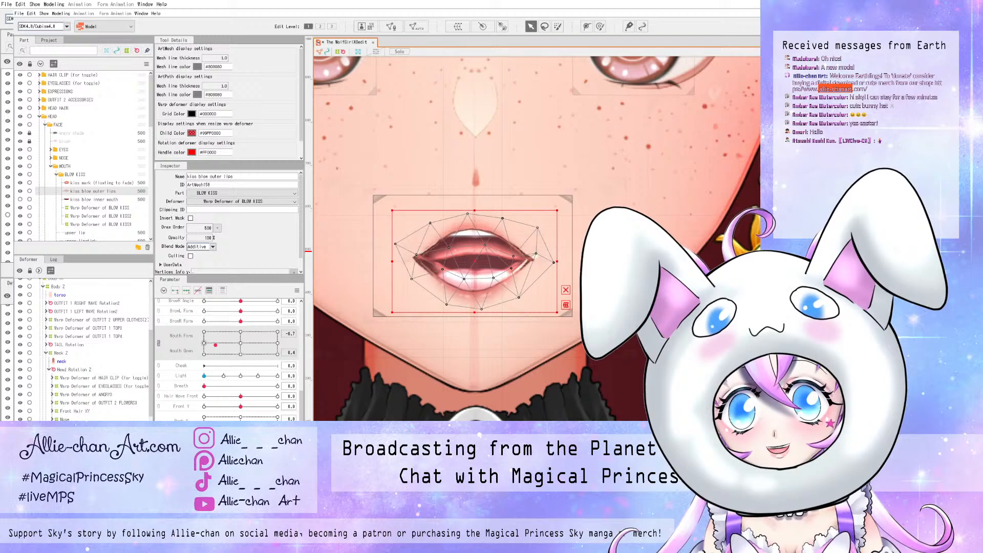
drag(214, 344, 204, 344)
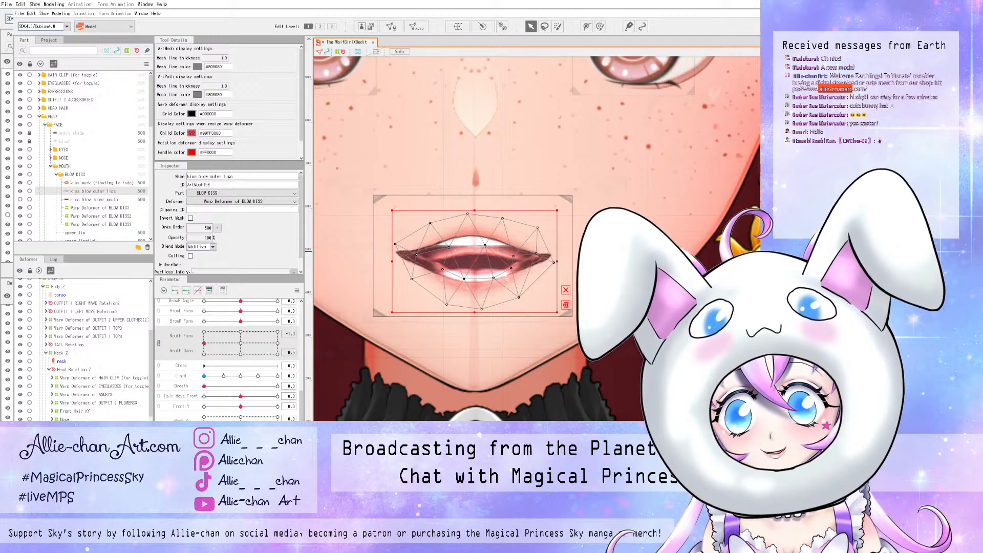
- With the kiss mouth toggle parameter selected, nudge the kiss blow outer lips mesh slightly upward to align it with the underlying mouth
scroll(228, 358, down, 3)
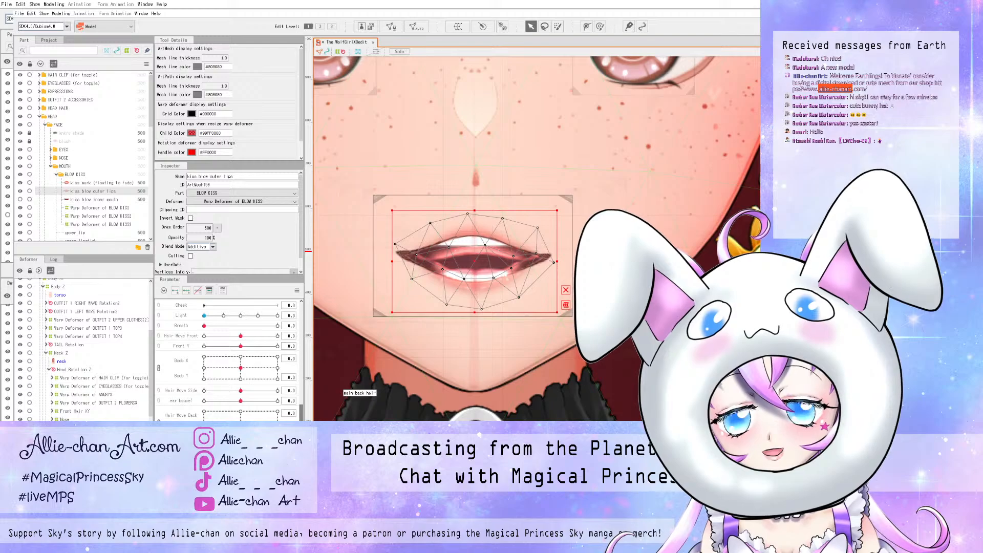
scroll(228, 359, down, 6)
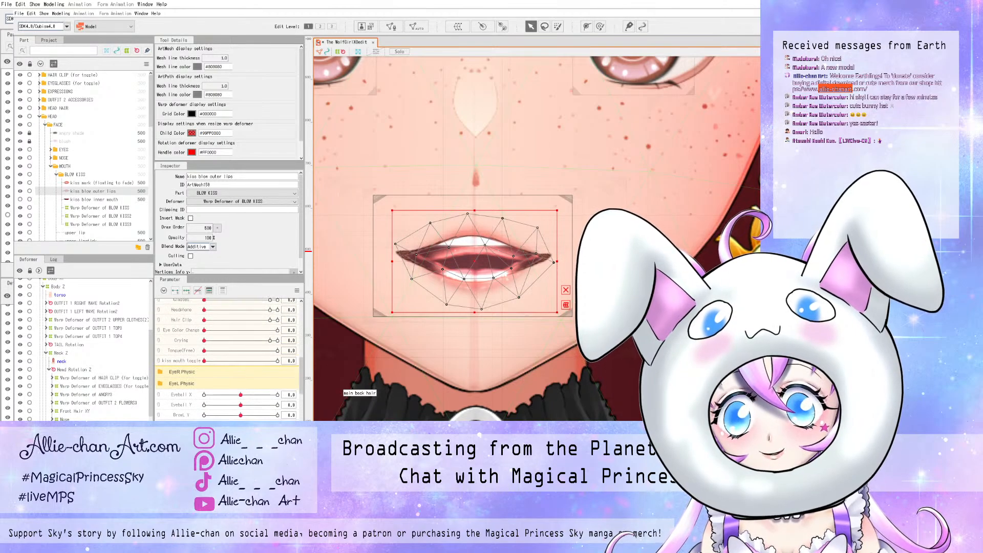
click(181, 361)
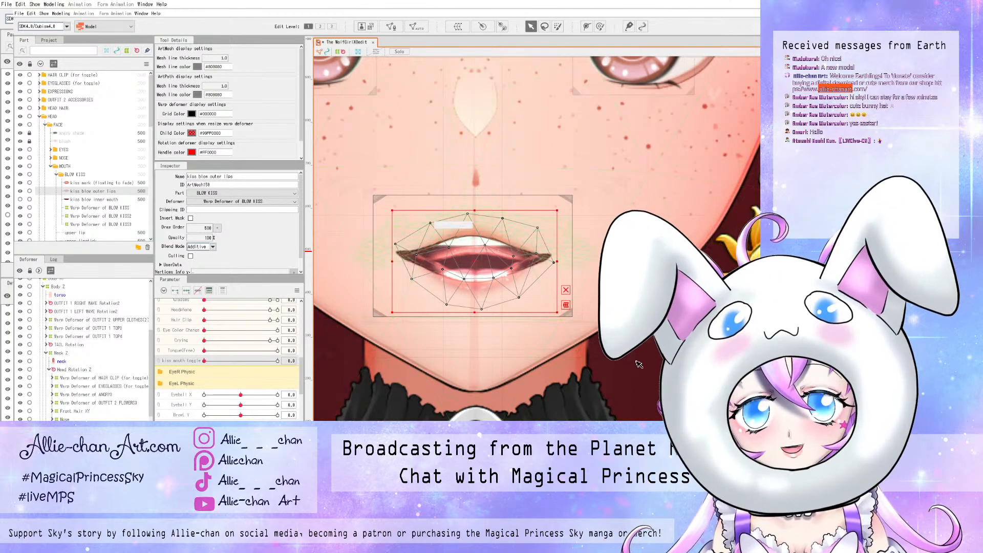
scroll(607, 376, up, 2)
scroll(552, 377, up, 2)
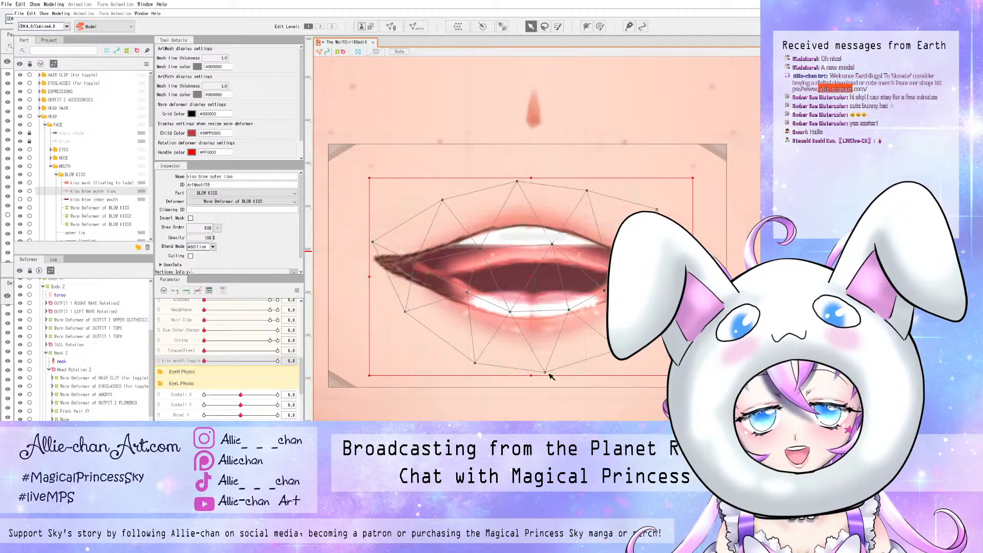
scroll(517, 260, down, 2)
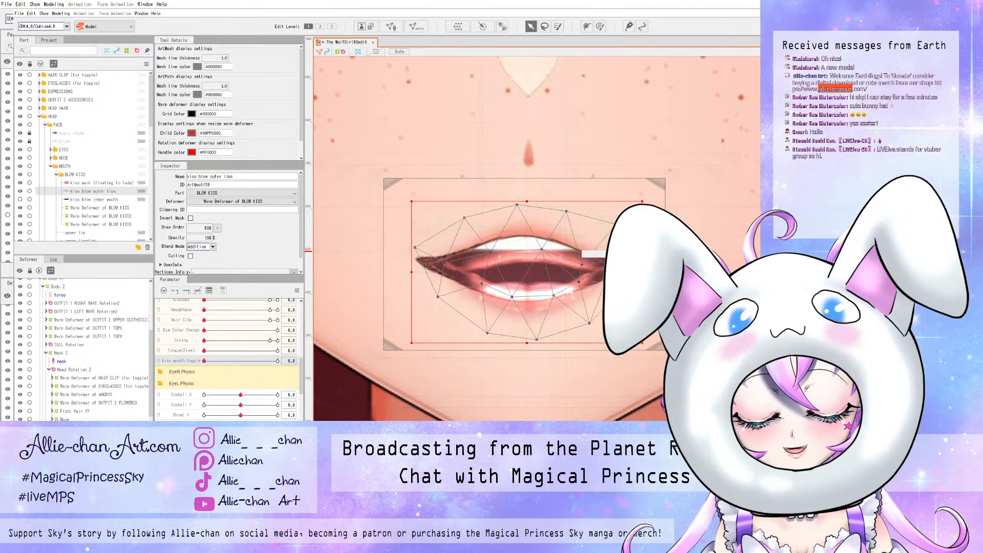
scroll(536, 277, up, 2)
scroll(510, 282, up, 2)
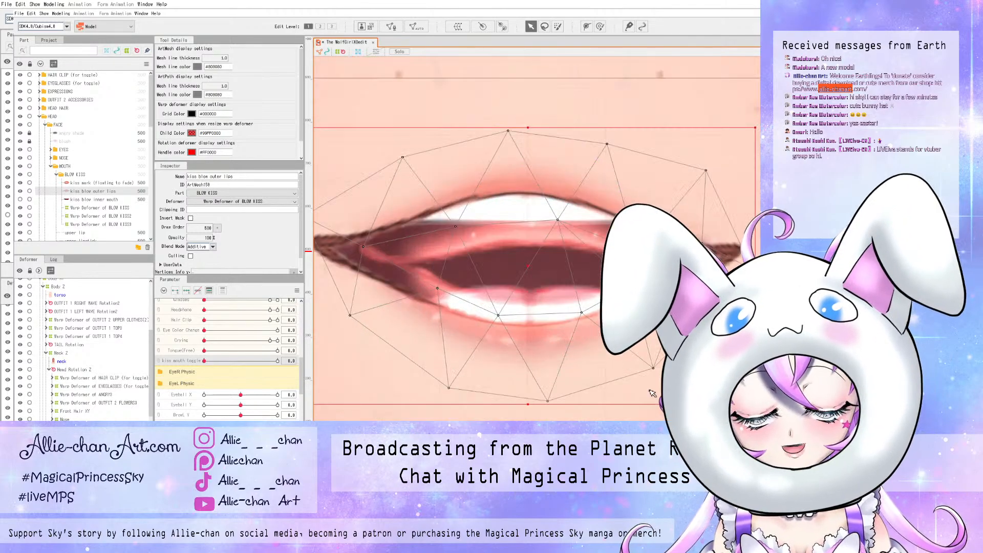
scroll(542, 259, down, 1)
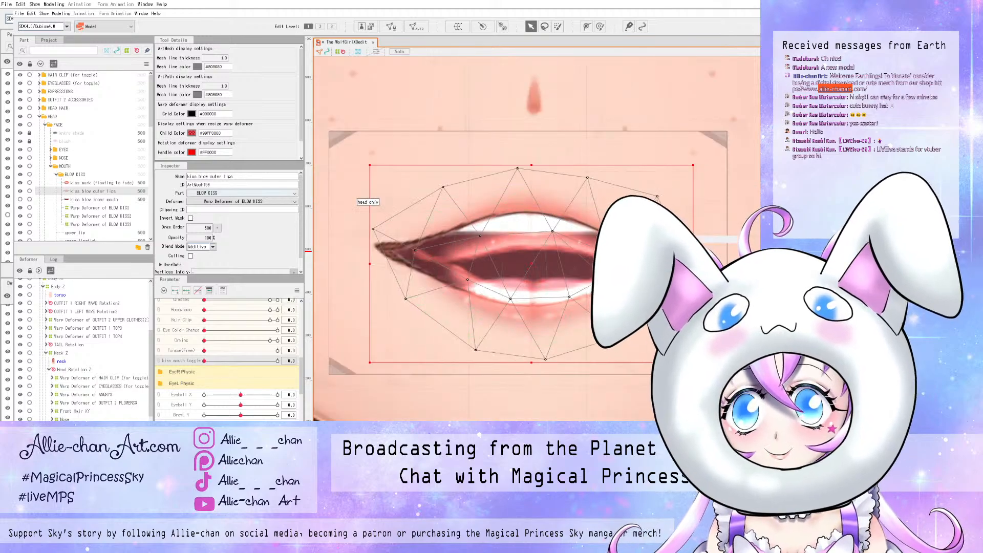
key(Up)
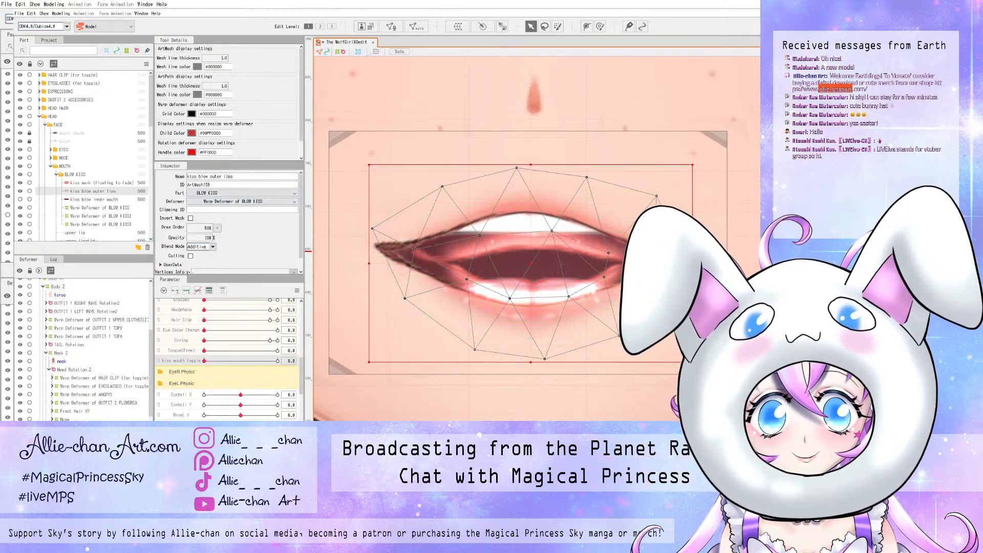
key(Left)
key(Left)
key(Left)
key(Up)
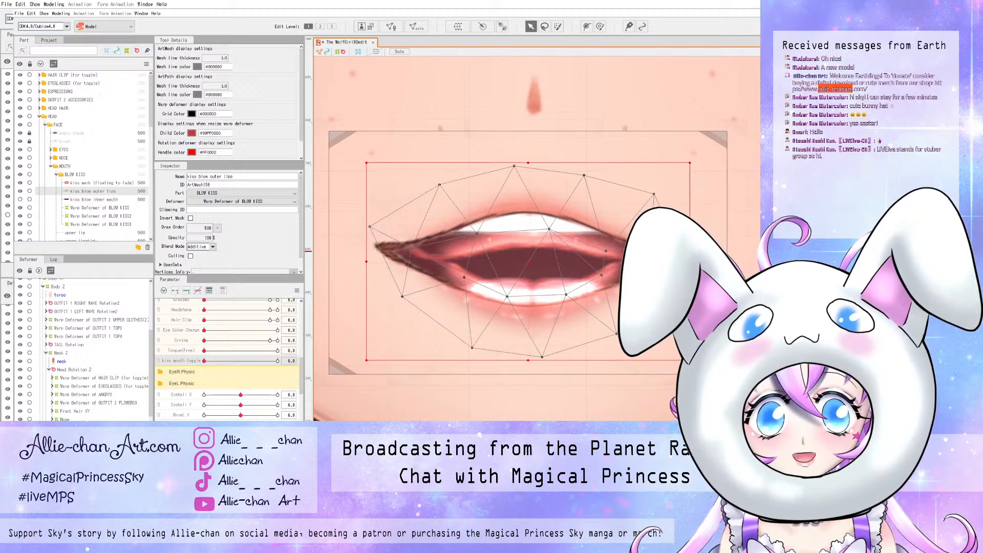
key(Up)
key(Up)
key(Left)
key(Up)
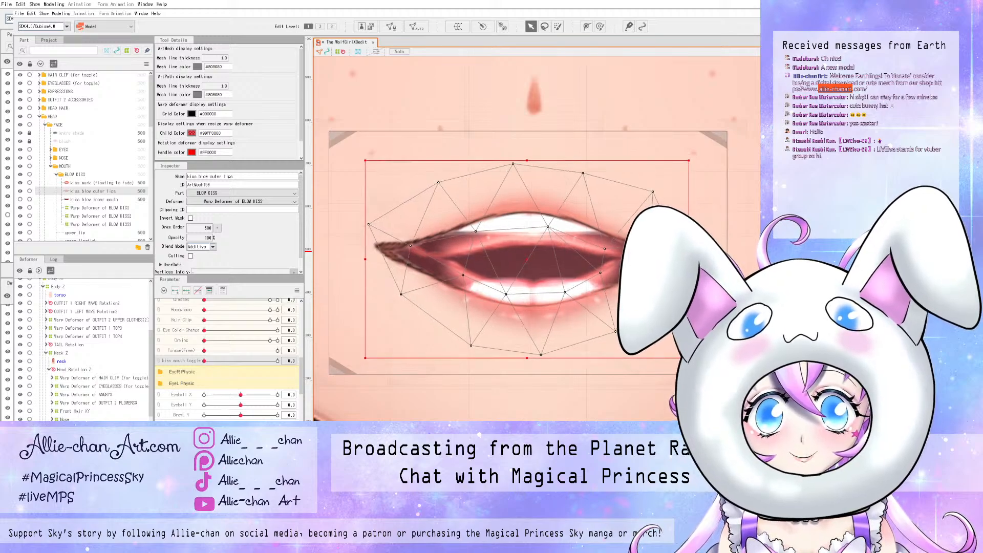
key(Up)
key(Up)
key(Up)
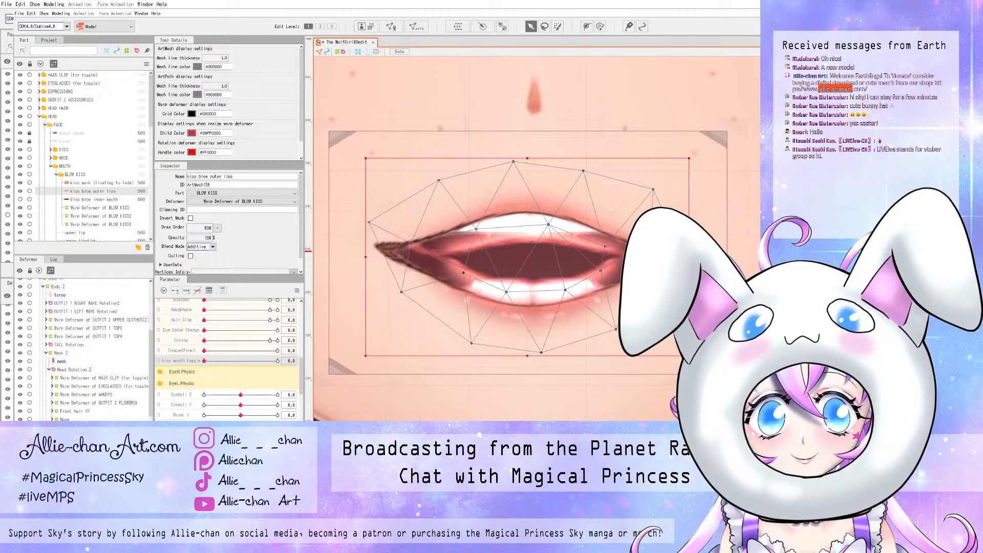
key(Up)
key(Right)
key(Right)
key(Right)
key(Right)
key(Down)
key(Down)
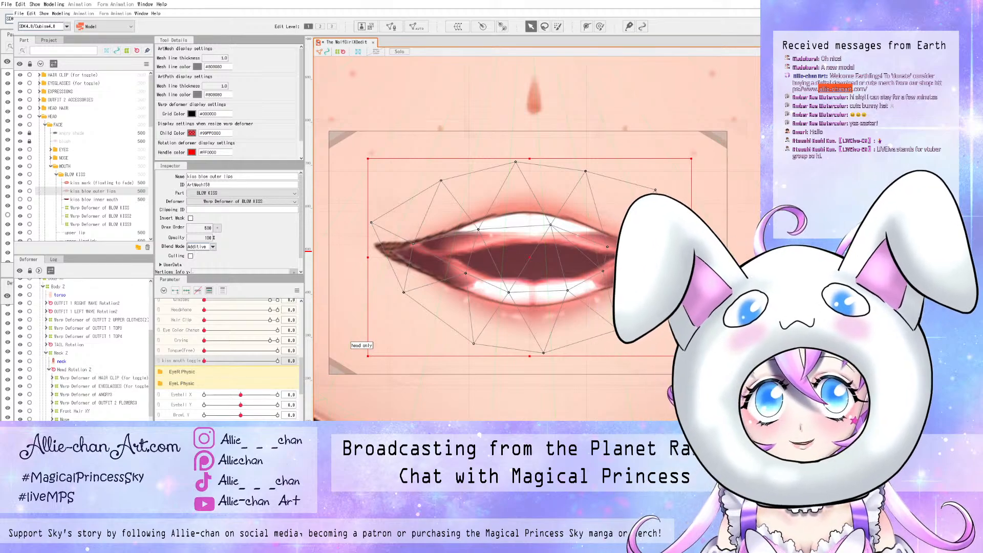
- Replace the coarse mesh of kiss blow outer lips with a denser one that closely follows the lip outline
click(587, 26)
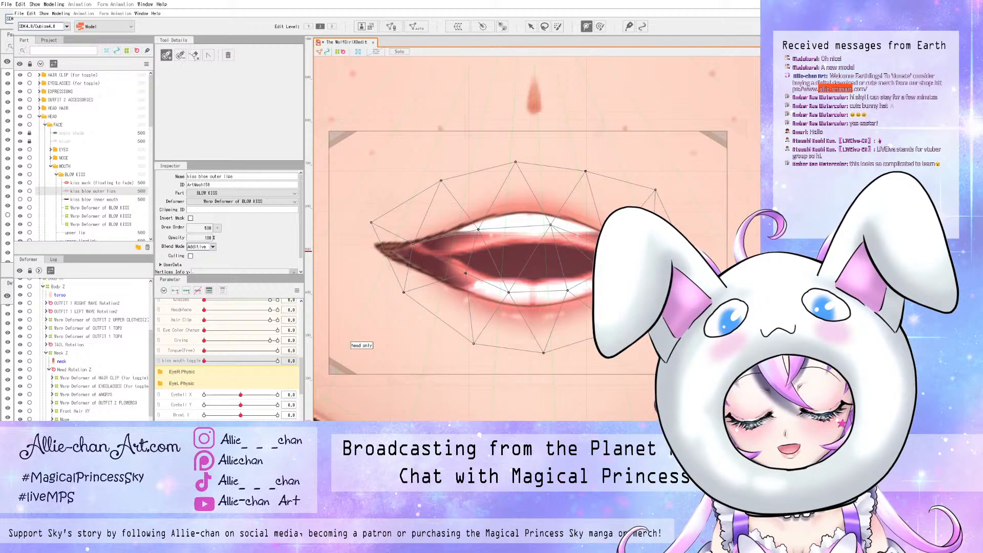
click(392, 26)
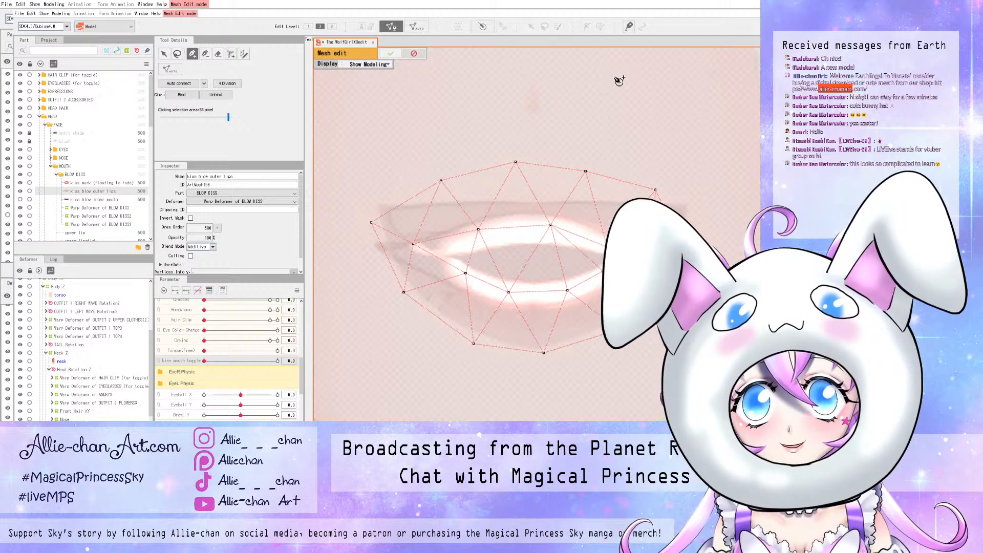
key(Return)
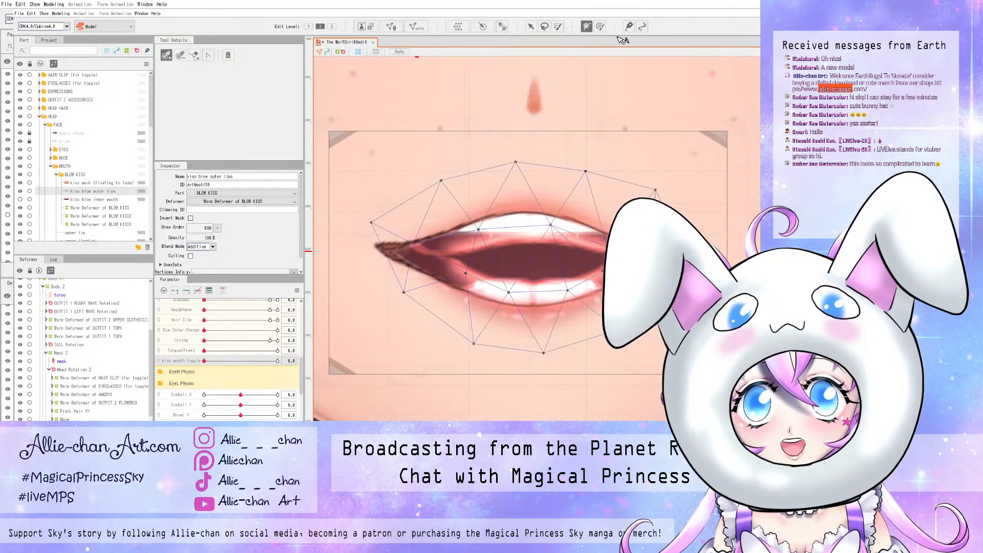
click(629, 26)
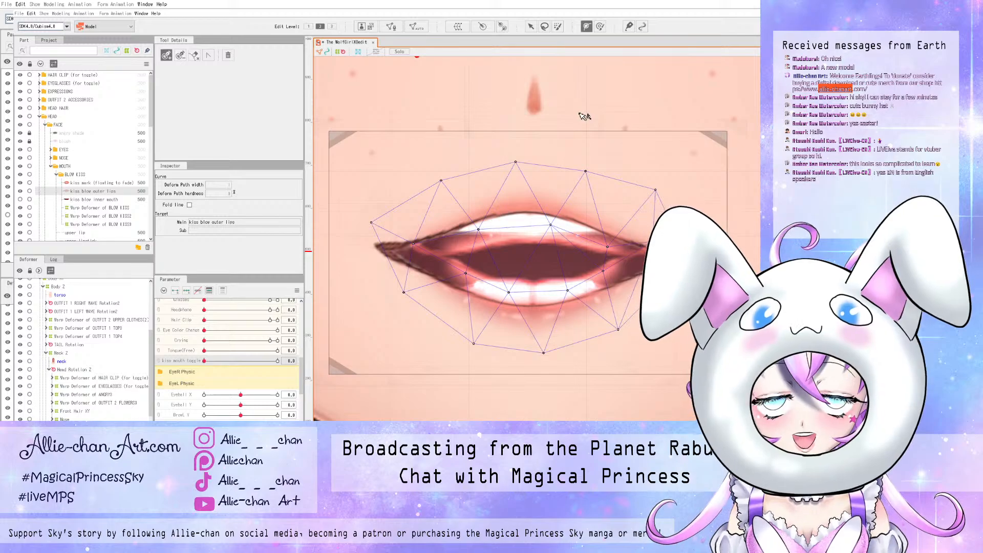
key(ctrl+z)
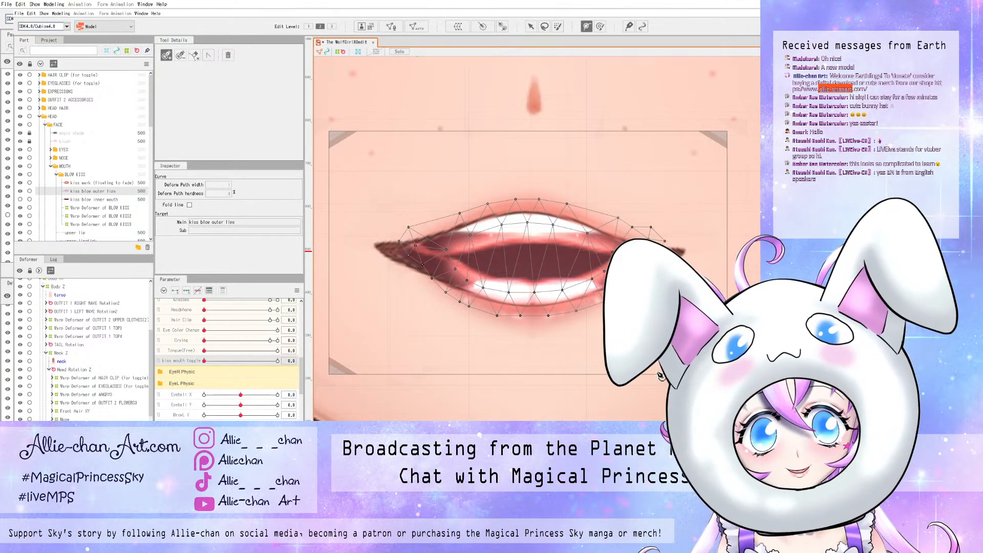
- Draw a closed deform path on the outer lips with five points along the upper lip from one mouth corner to the other
click(445, 252)
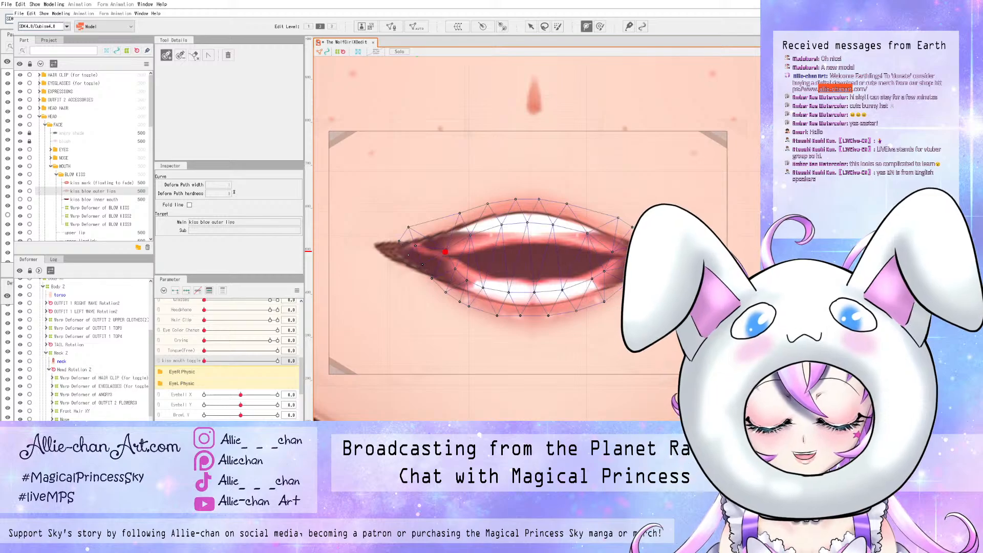
click(490, 240)
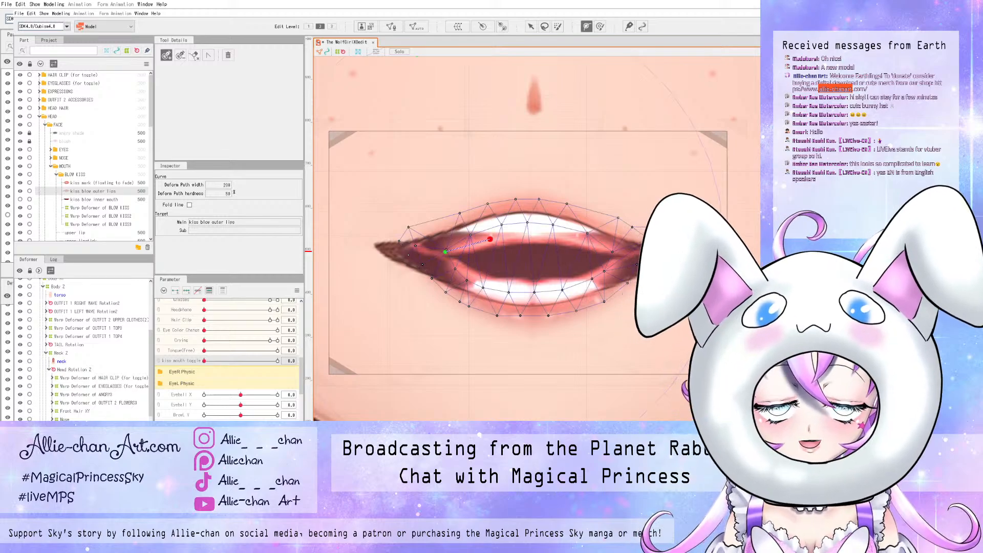
click(532, 236)
click(577, 242)
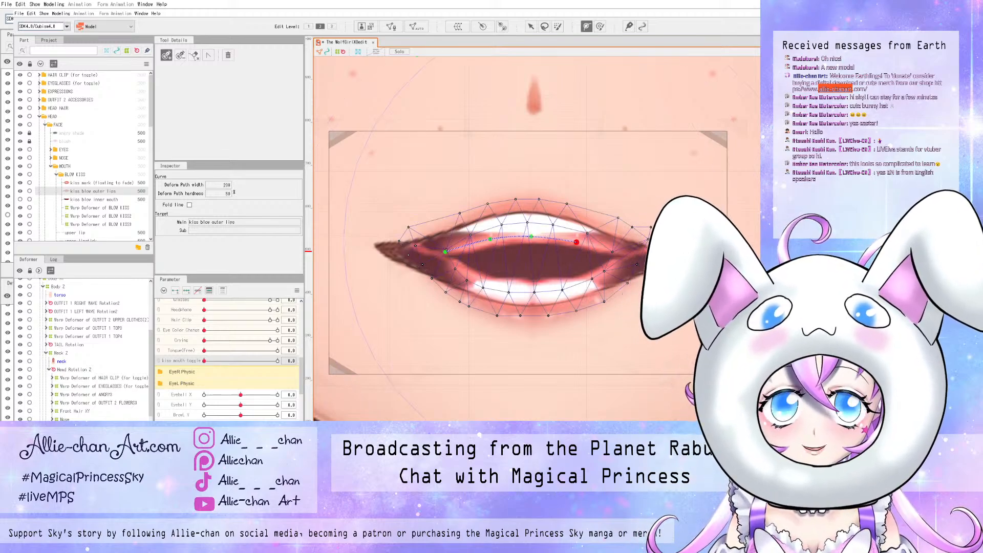
click(628, 254)
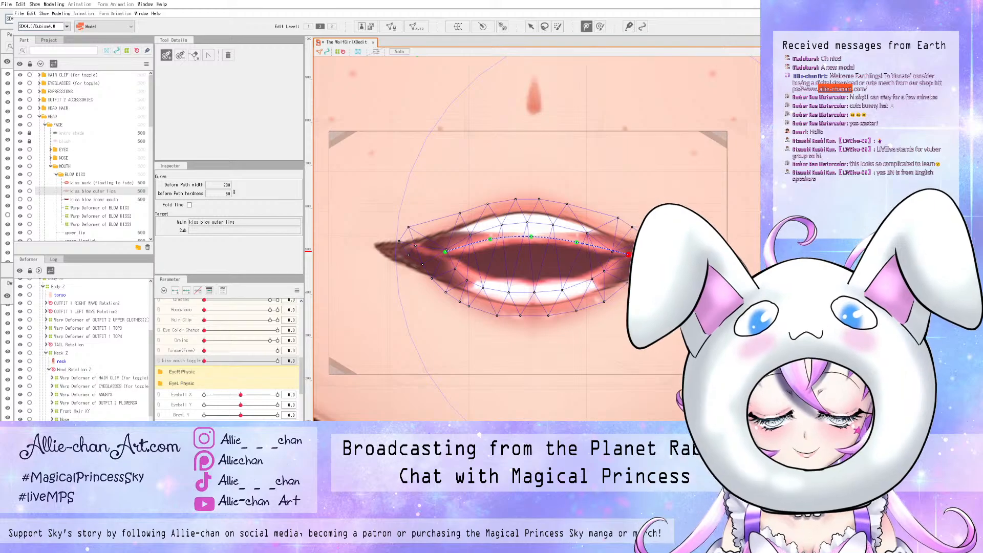
click(445, 252)
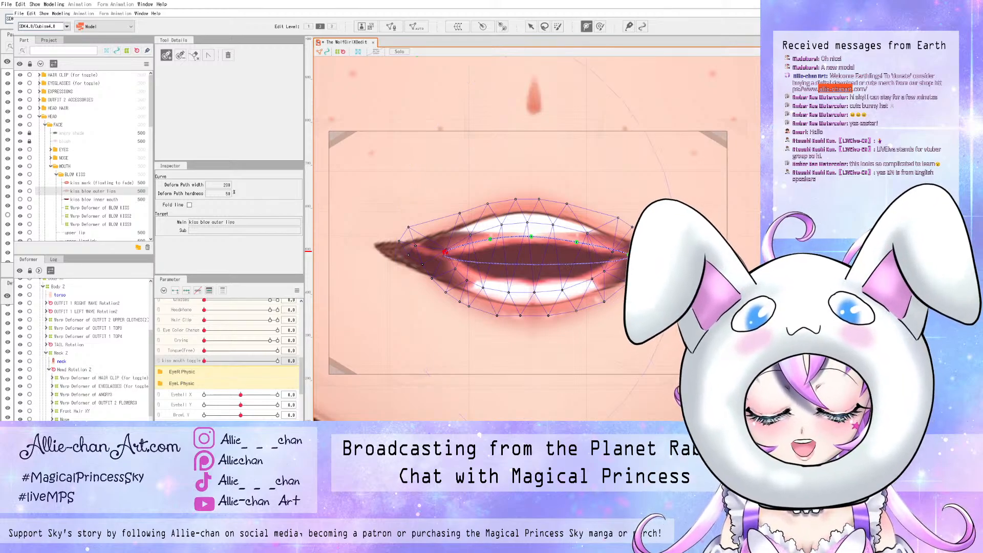
- Complete the closed deform path on the outer lips with four points along the lower lip between the mouth corners
drag(464, 261, 471, 283)
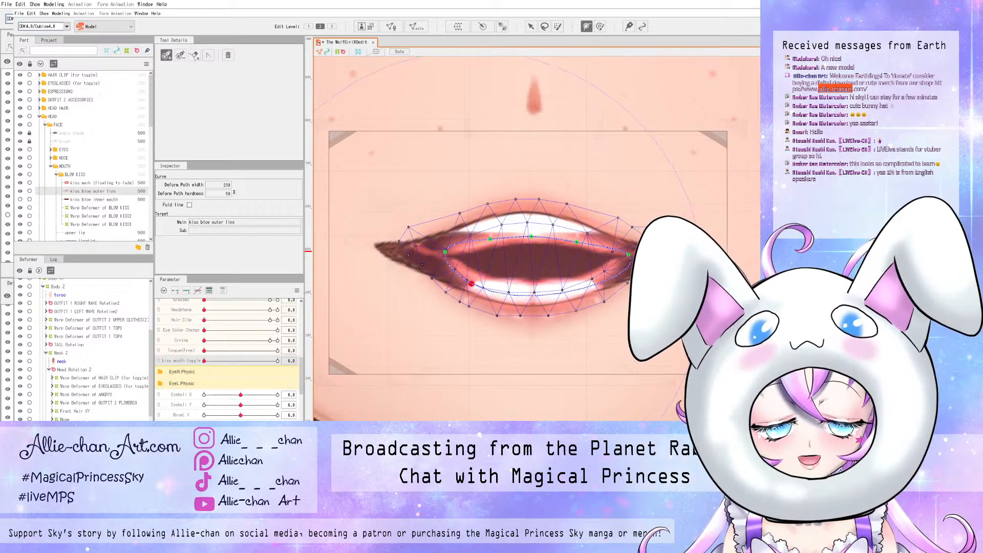
click(535, 295)
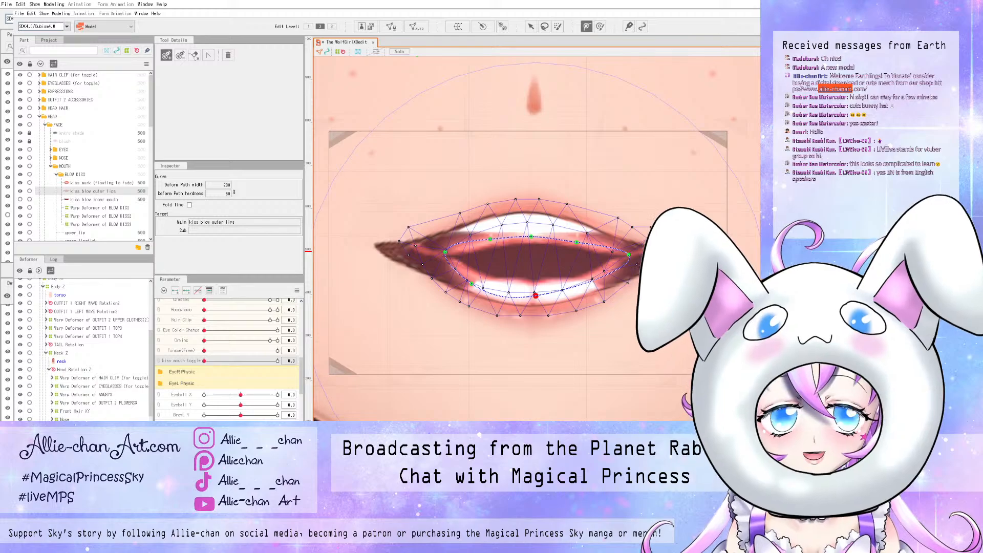
click(582, 291)
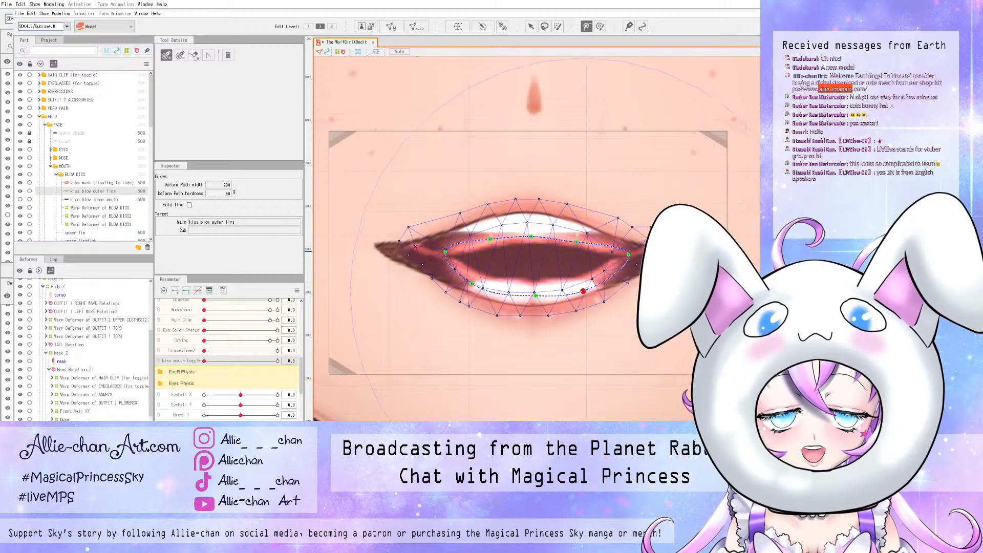
click(612, 275)
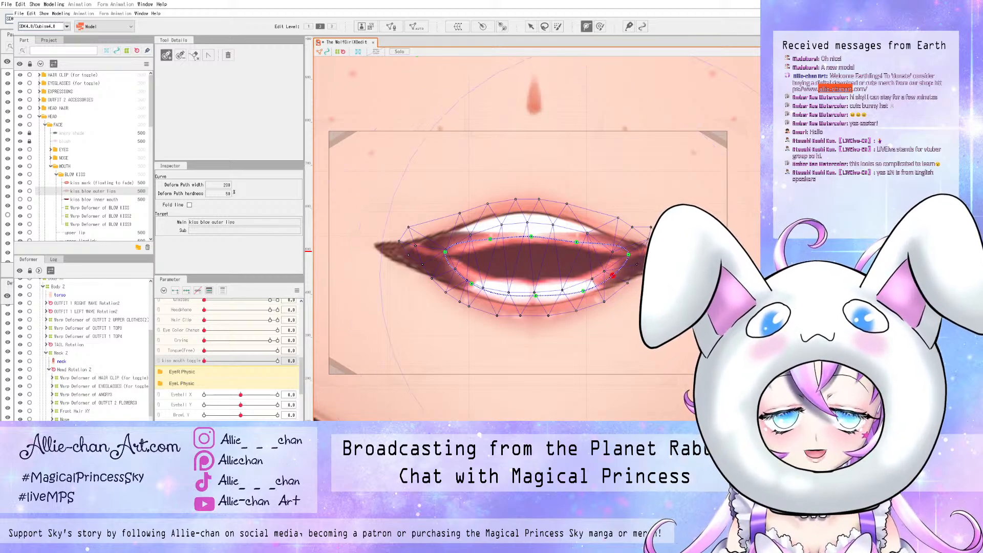
drag(613, 275, 578, 289)
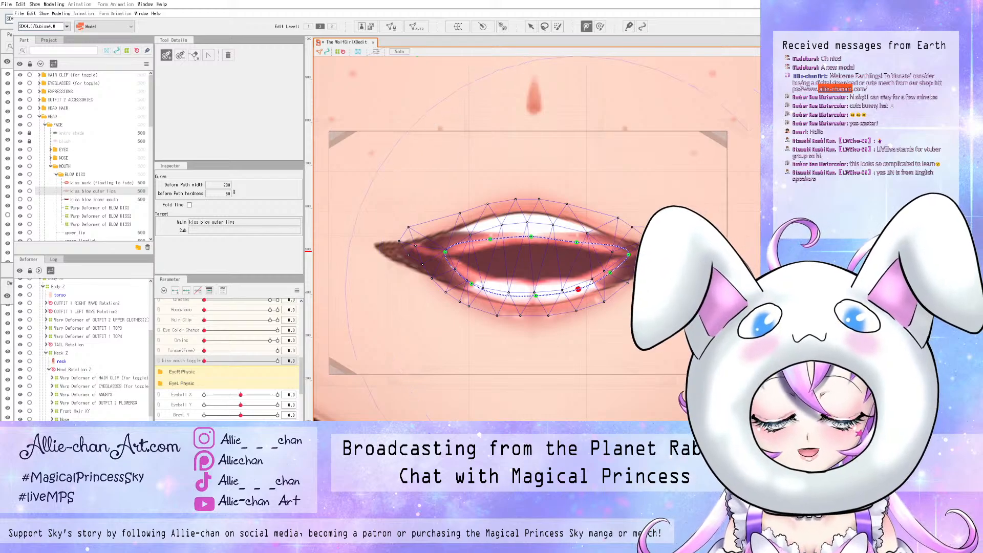
click(461, 275)
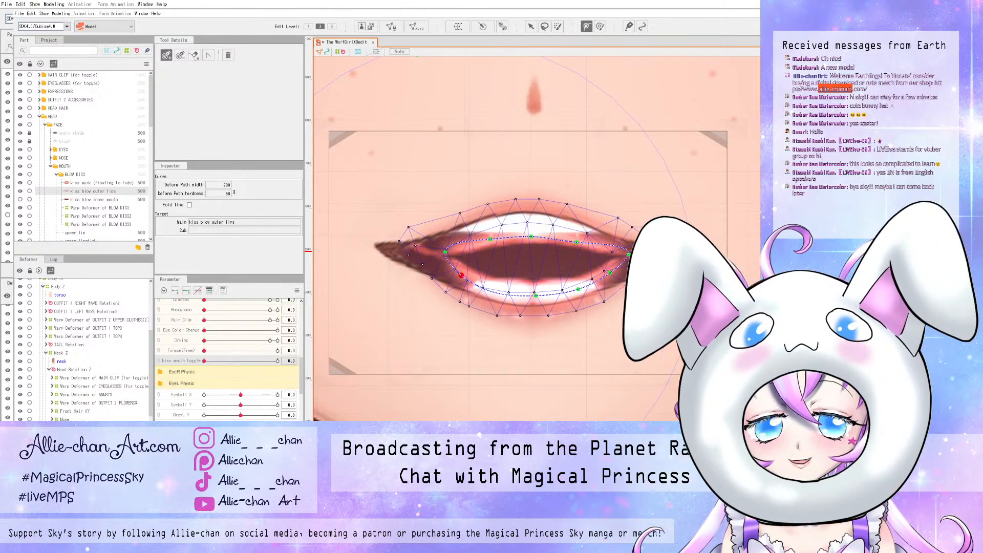
- Reselect kiss blow outer lips at edit level 2 and try moving the upper lip's centre path point slightly down, undoing the move
click(308, 26)
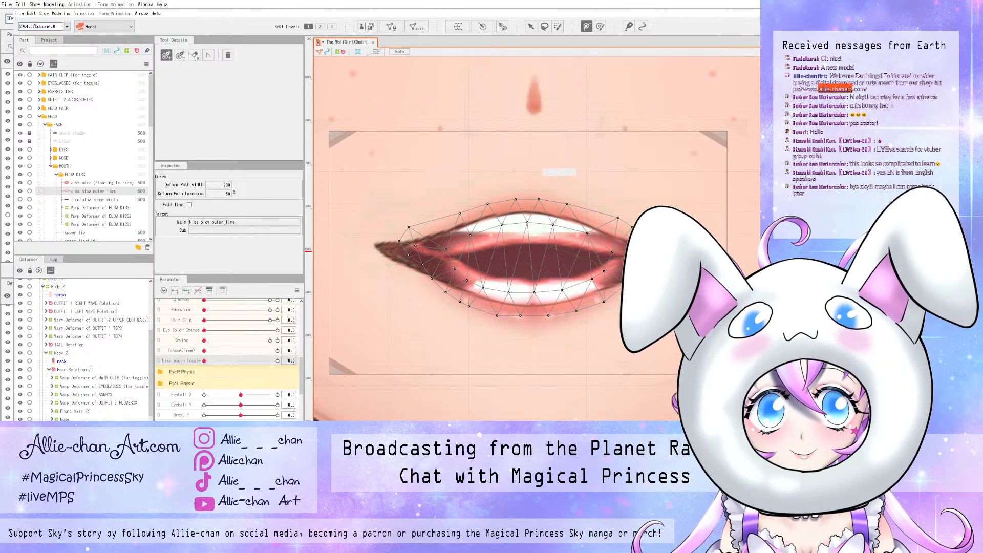
click(532, 26)
click(529, 203)
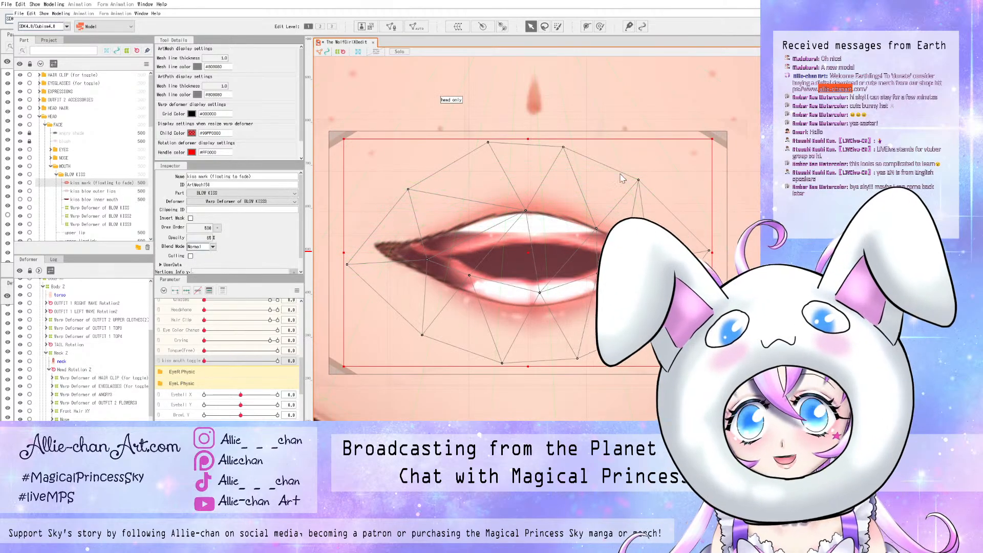
click(634, 237)
key(2)
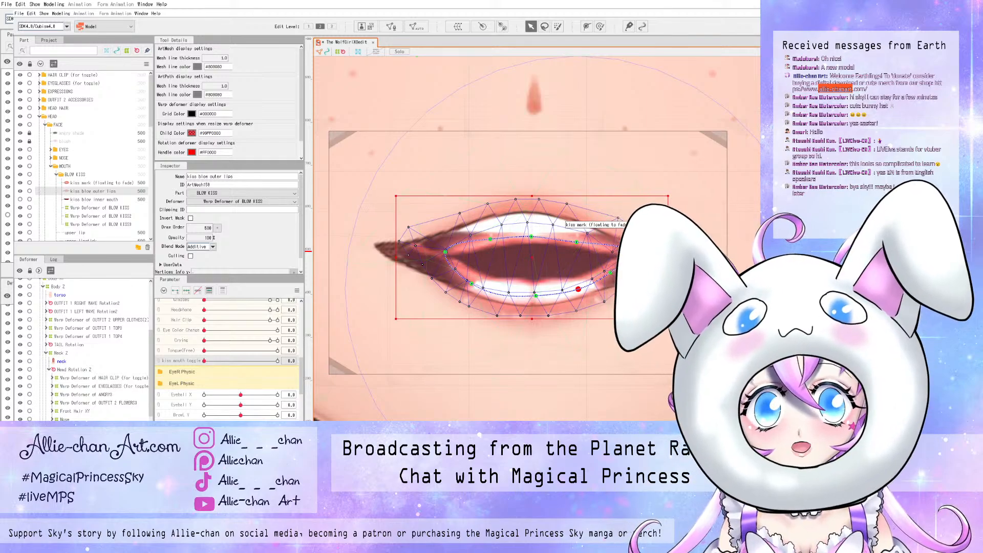
drag(531, 237, 532, 241)
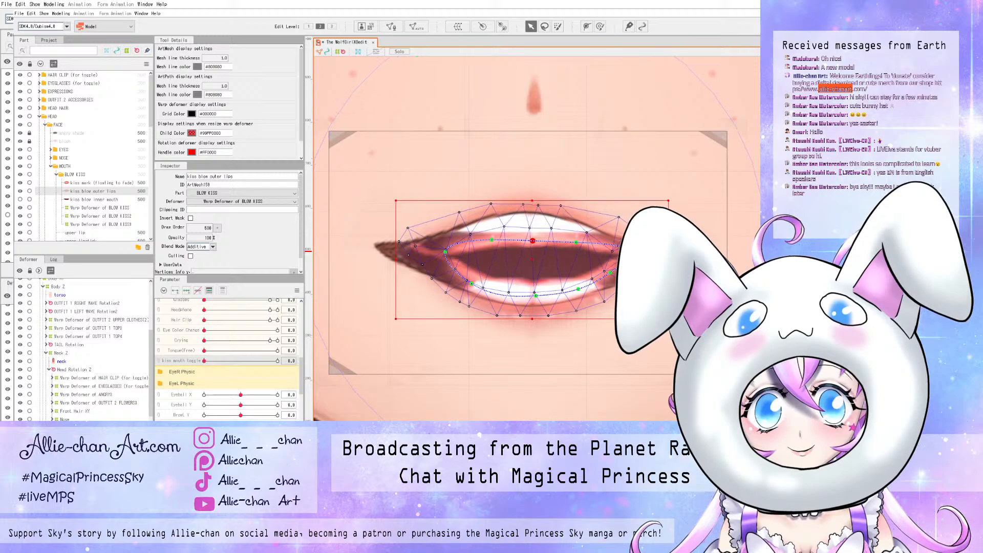
key(ctrl+z)
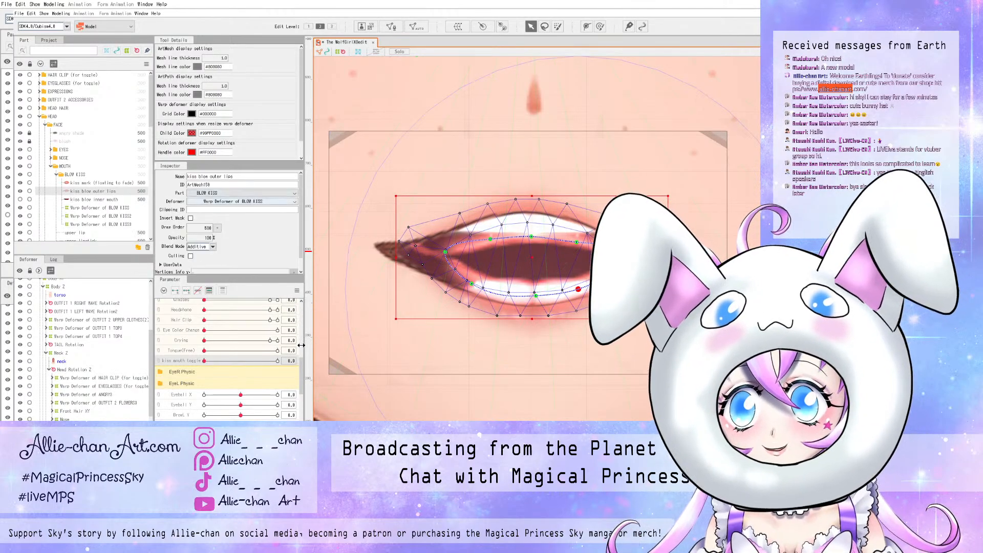
- Set the blend mode of kiss blow outer lips to Normal
click(212, 247)
key(Up)
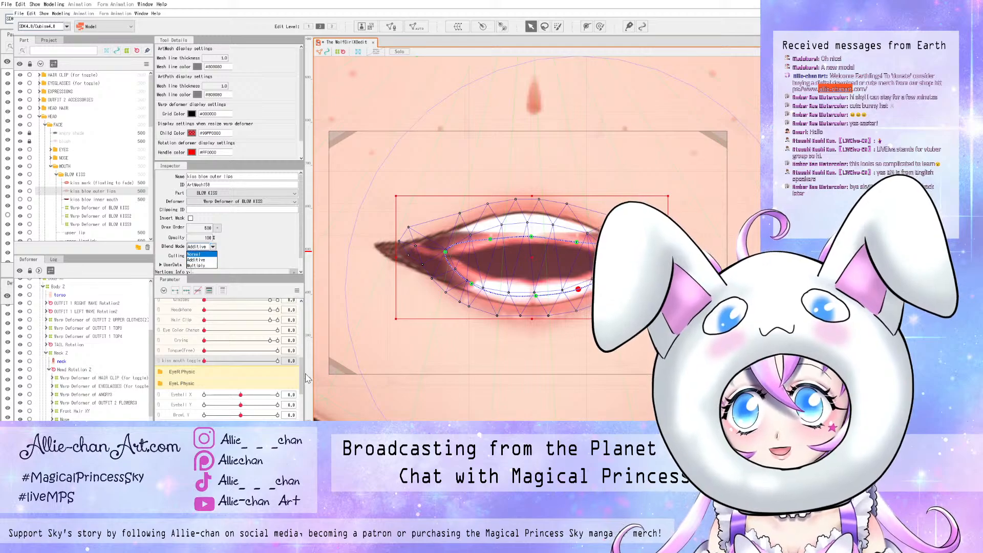
key(Return)
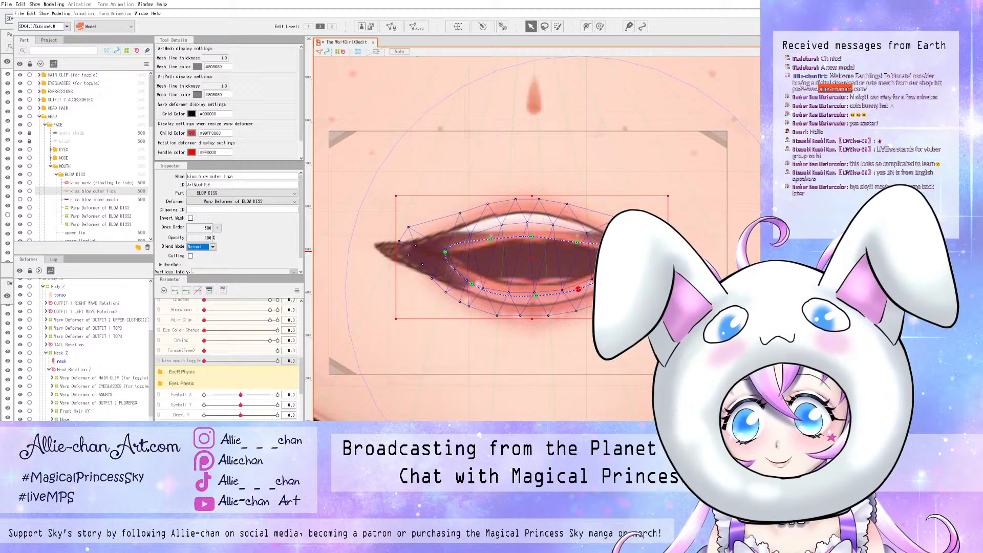
- Key the outer lips on the kiss mouth toggle at 0, 2.5 and 10, and return the toggle to 0
drag(204, 360, 205, 360)
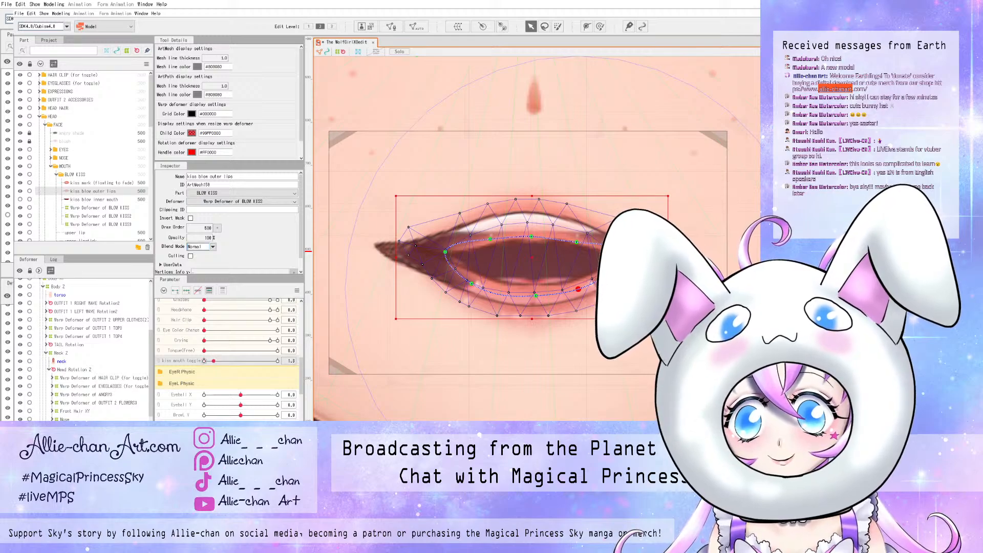
drag(206, 361, 278, 361)
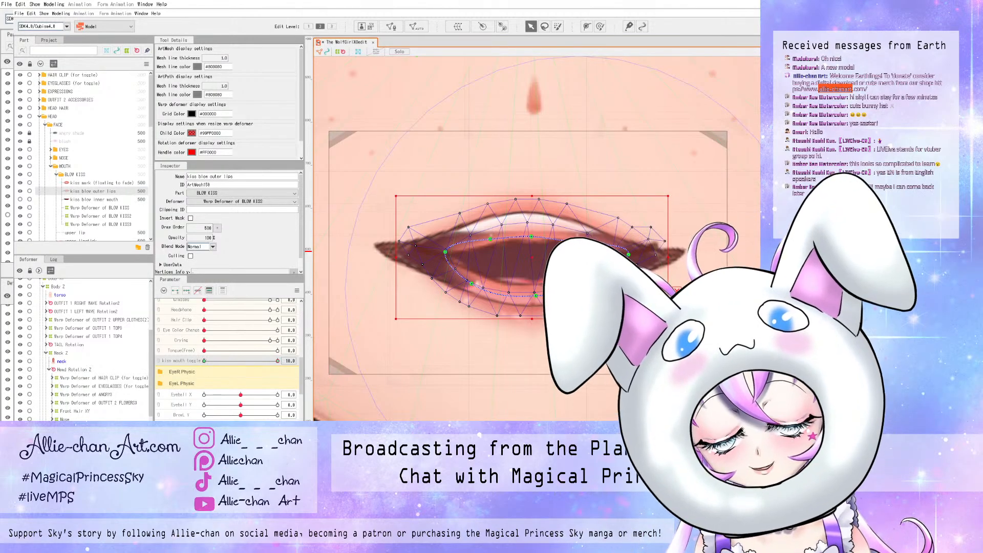
drag(277, 361, 242, 361)
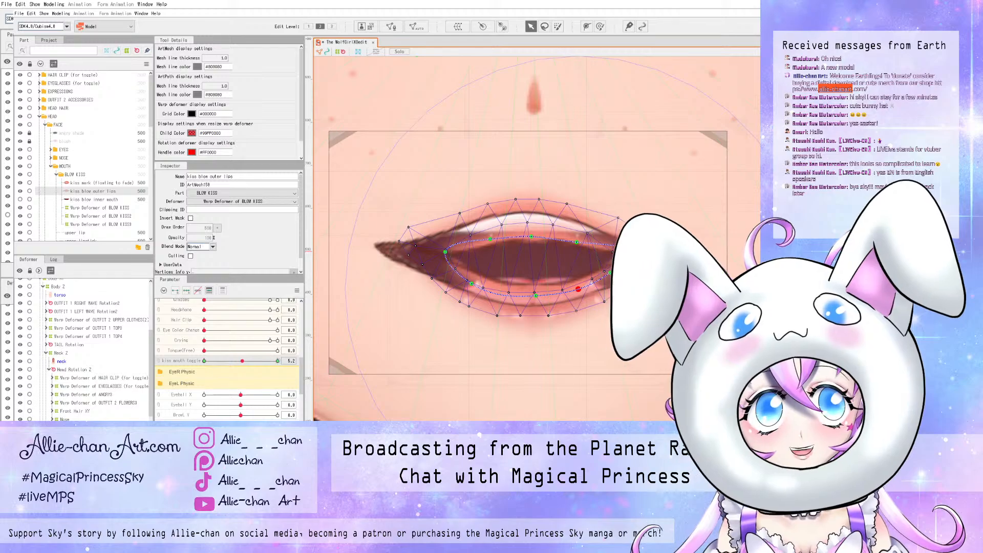
drag(242, 361, 240, 361)
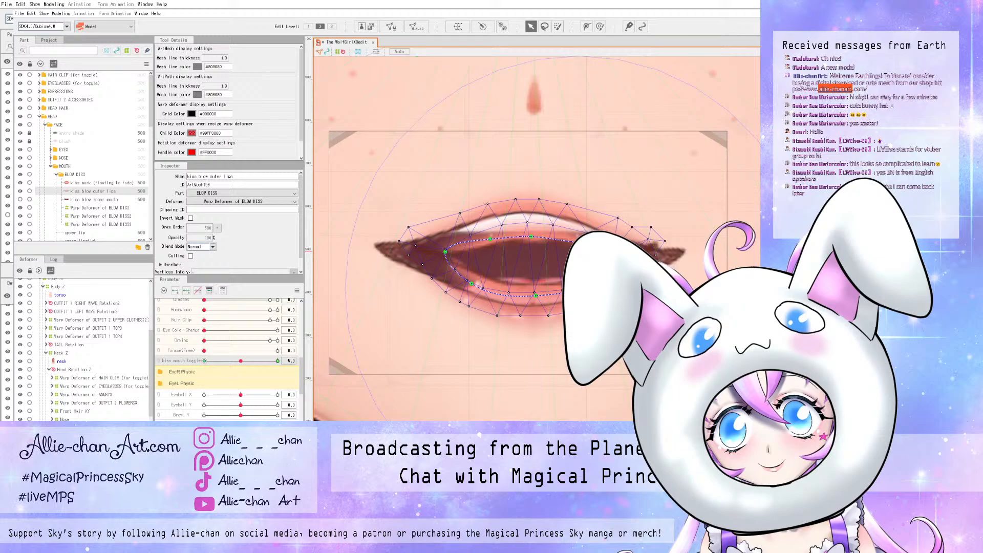
drag(241, 361, 223, 361)
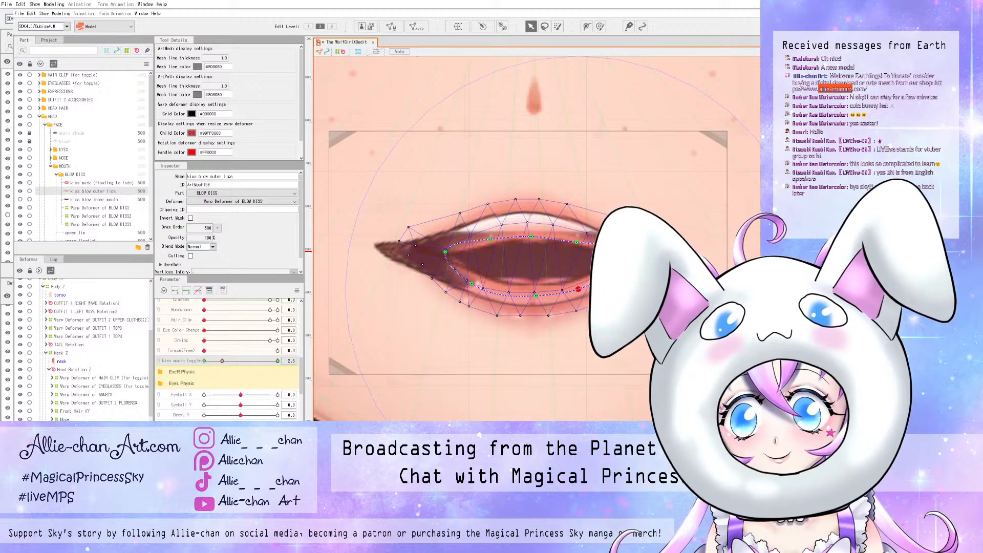
click(204, 361)
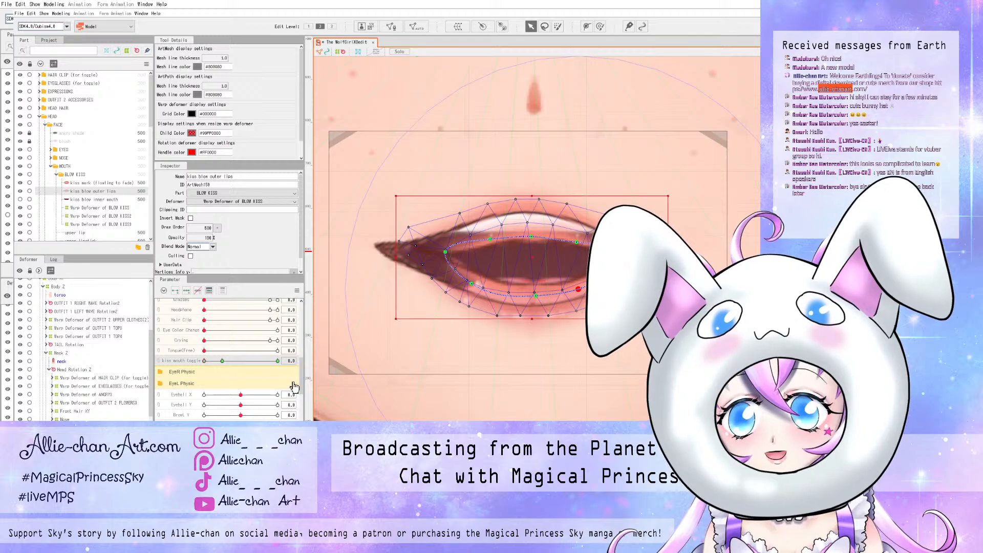
click(207, 238)
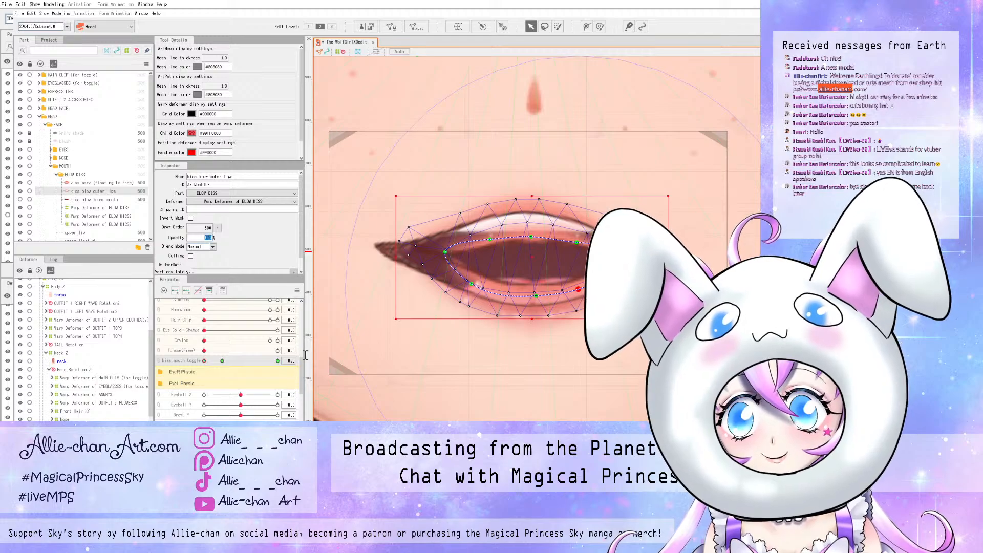
click(204, 361)
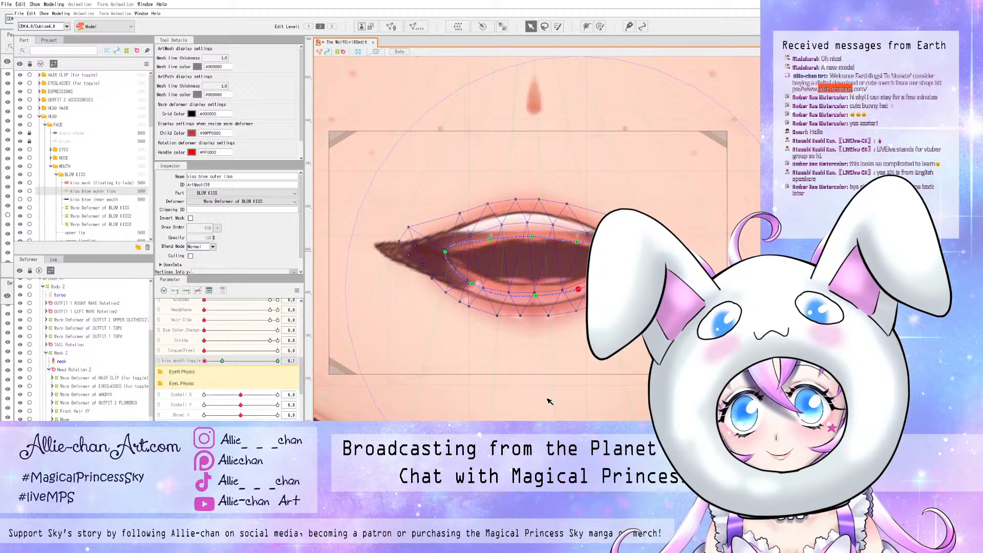
click(205, 361)
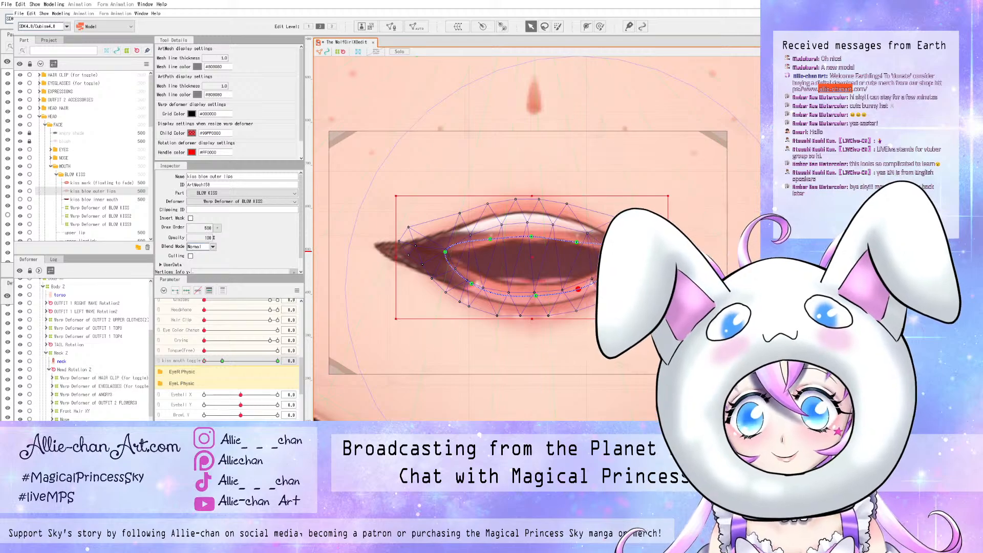
- Pull both corner points of the outer lips' deform path outward toward the corners of the underlying mouth
mouse_move(445, 251)
mouse_down()
mouse_move(405, 251)
mouse_move(414, 248)
mouse_up()
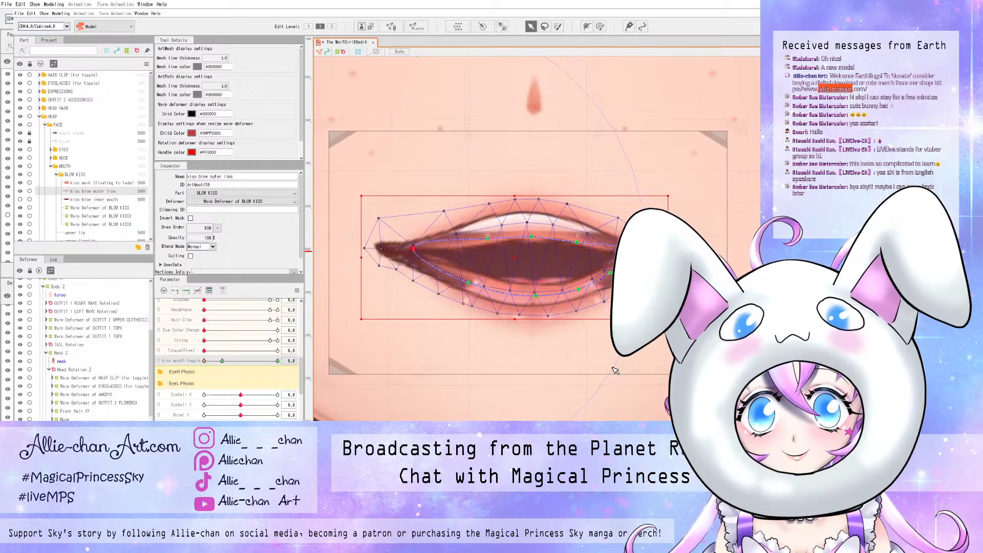
click(631, 253)
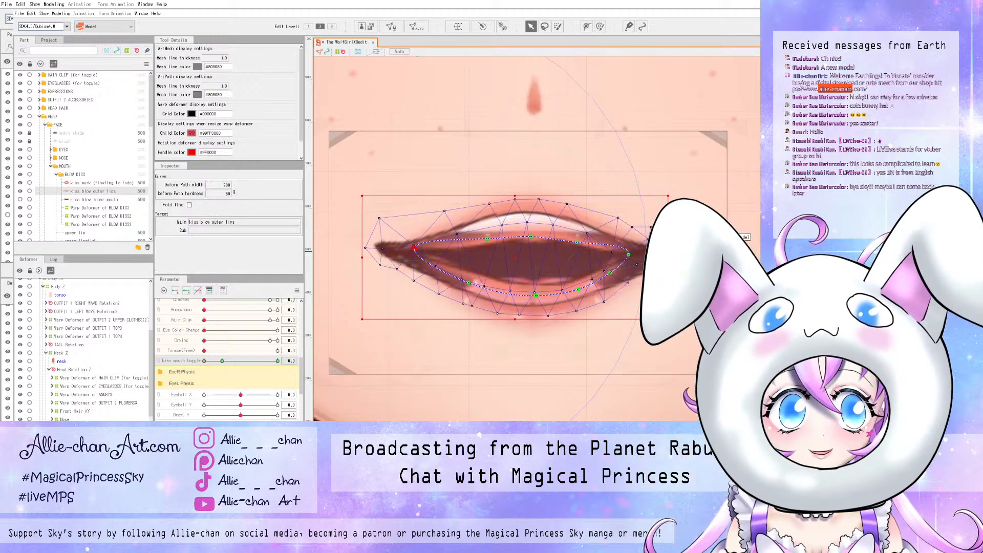
drag(632, 253, 641, 257)
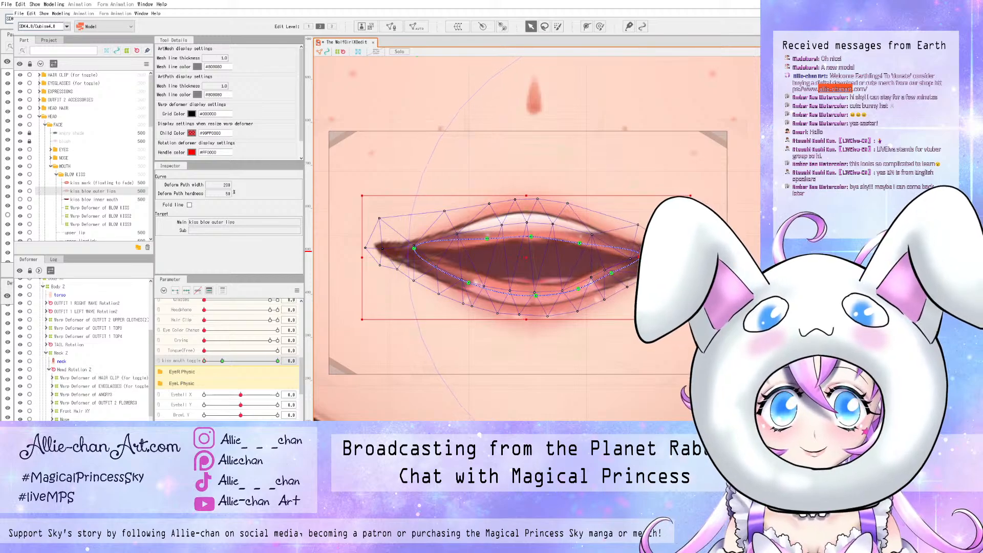
- Raise the deform path's upper lip points onto the underlying upper lip and adjust the corner point on the same path
drag(531, 236, 537, 208)
click(485, 236)
drag(638, 253, 640, 261)
drag(583, 243, 597, 227)
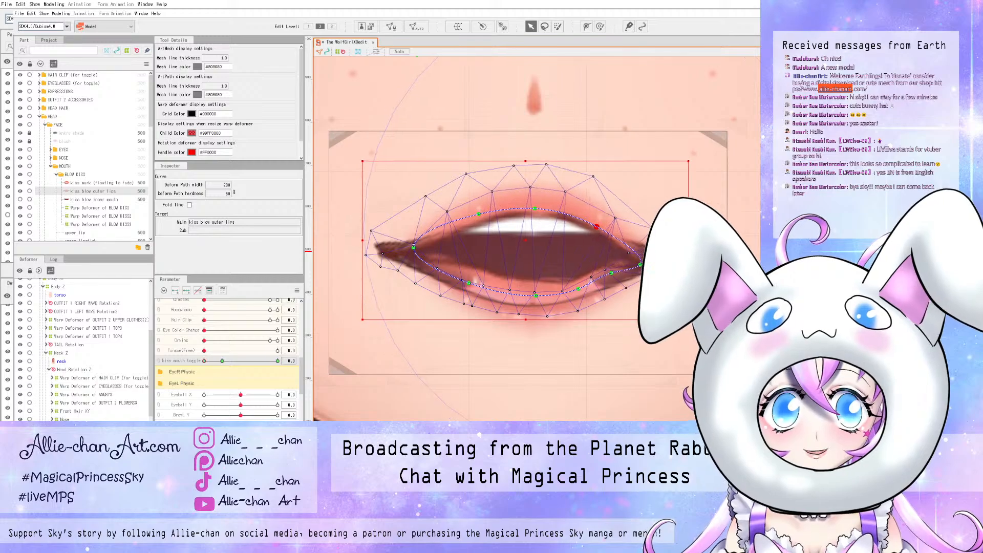
drag(535, 209, 534, 207)
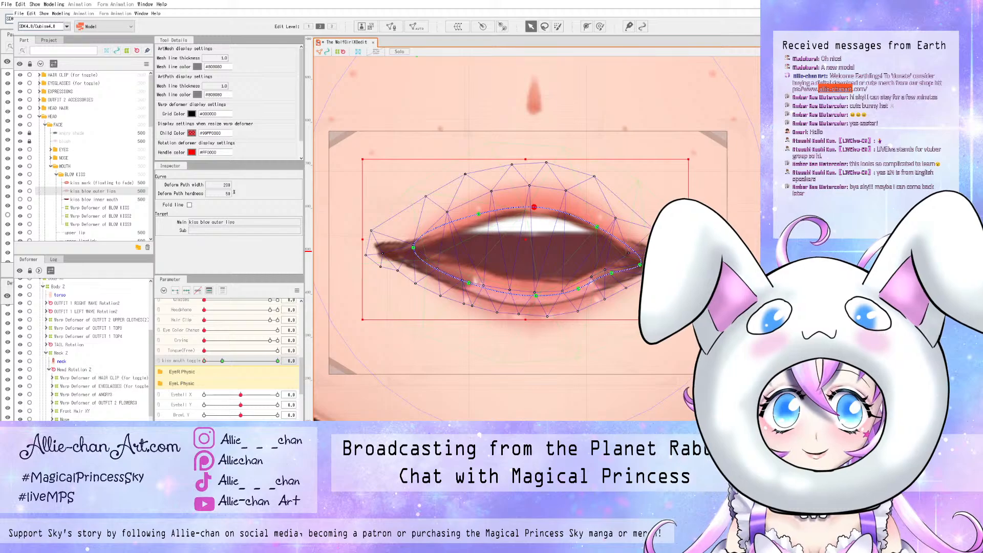
drag(640, 264, 642, 260)
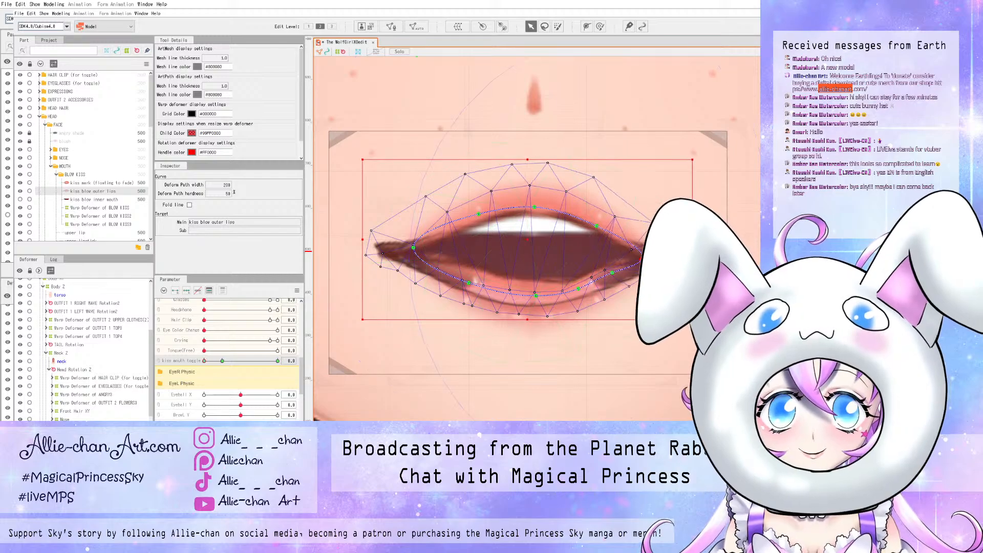
- Lower the deform path's four lower lip points to fit the underlying lower lip, spreading the outer ones outward
drag(468, 282, 467, 303)
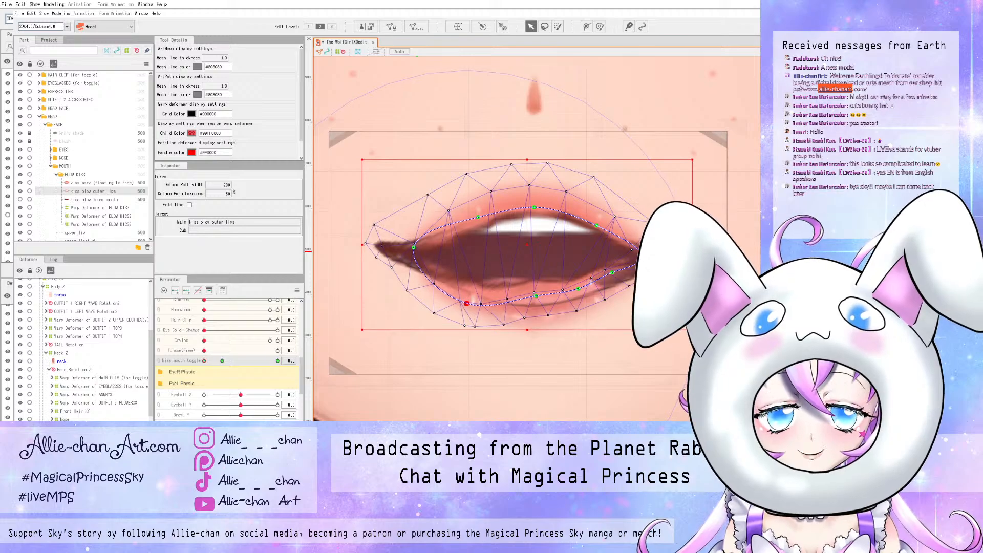
drag(536, 296, 542, 321)
drag(580, 291, 583, 307)
drag(612, 274, 628, 282)
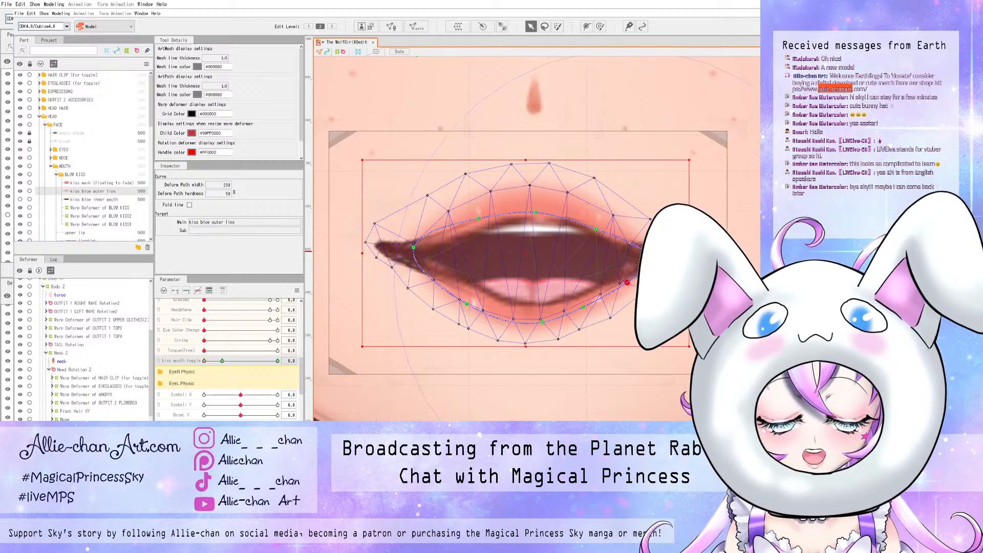
drag(467, 304, 449, 307)
- Fine-tune the path's two mouth corner points slightly outward and nudge its upper lip points to follow the underlying mouth
click(413, 246)
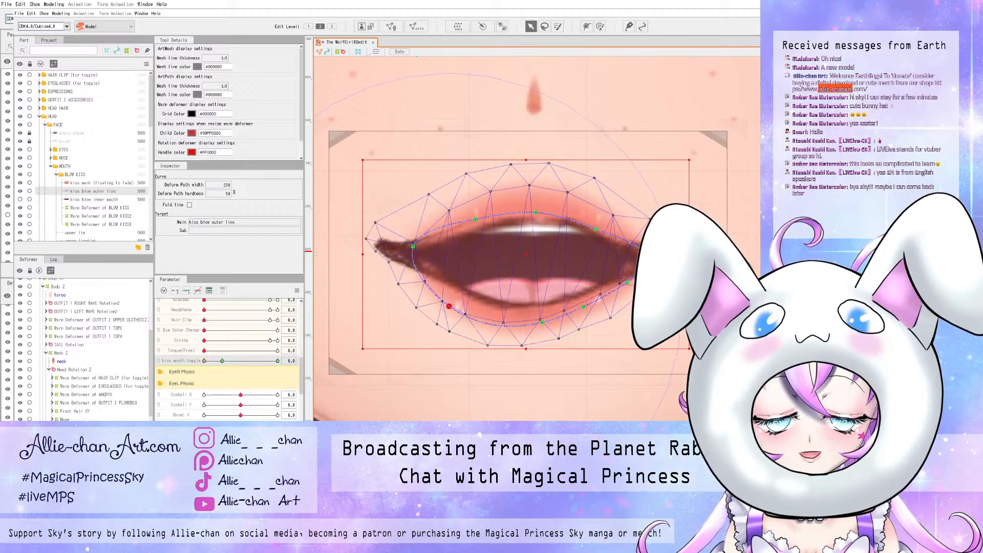
drag(412, 247, 409, 250)
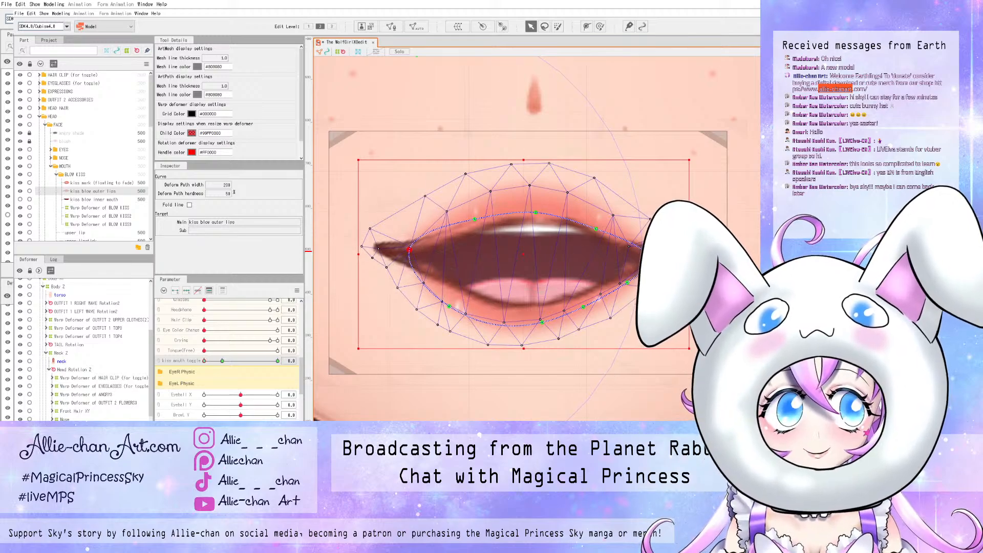
drag(647, 258, 650, 258)
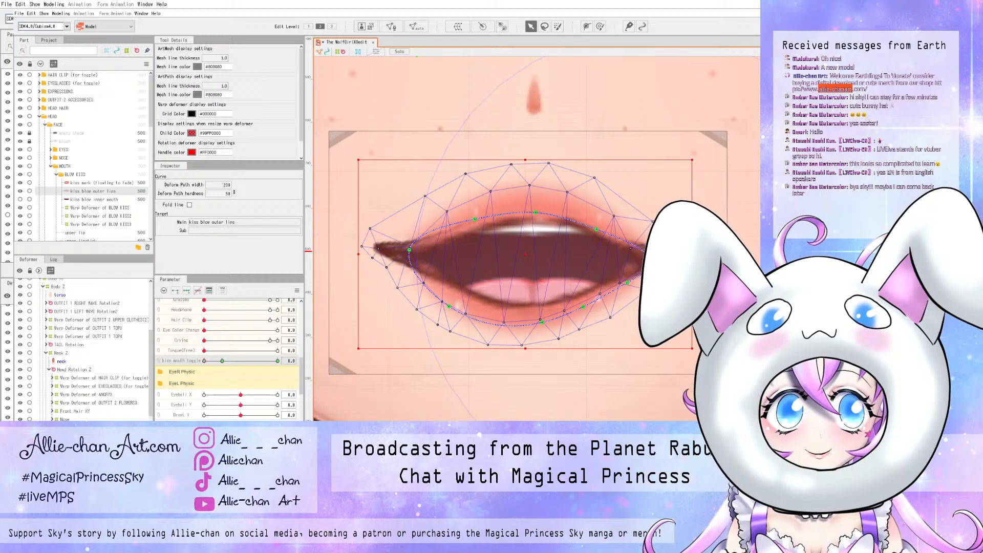
drag(536, 213, 534, 212)
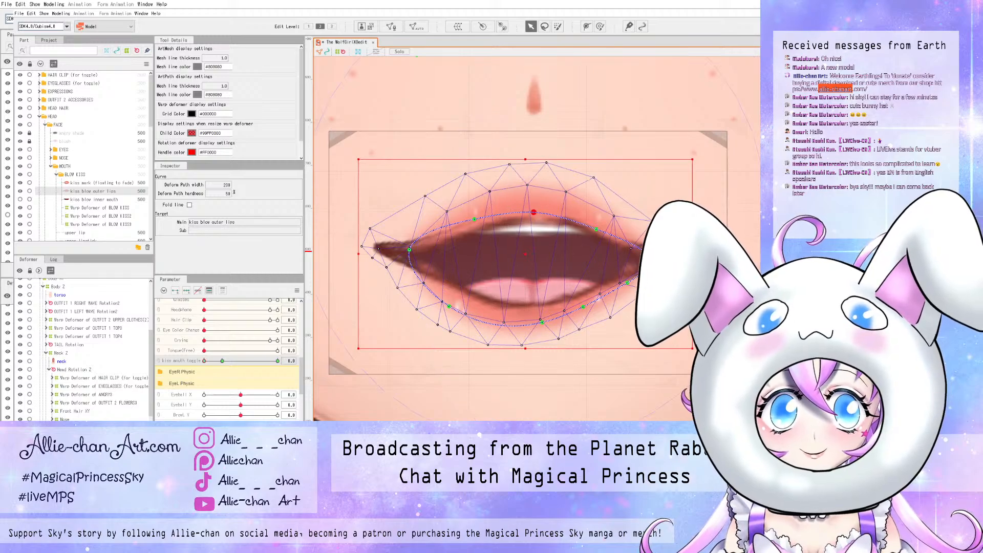
drag(475, 219, 472, 217)
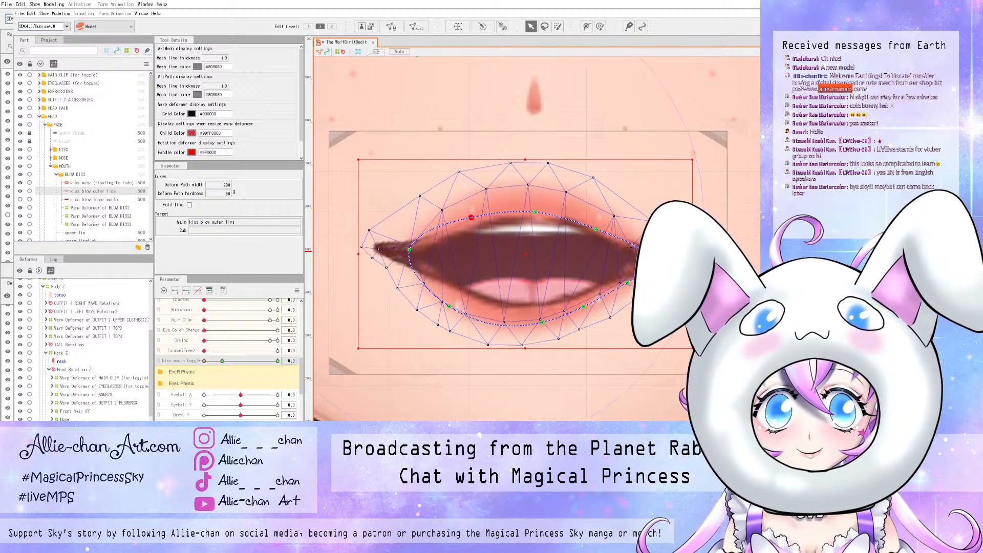
- Nudge two upper lip points of the outer lips' deform path slightly upward to follow the underlying lip
drag(596, 229, 597, 226)
drag(471, 217, 472, 214)
scroll(537, 281, down, 5)
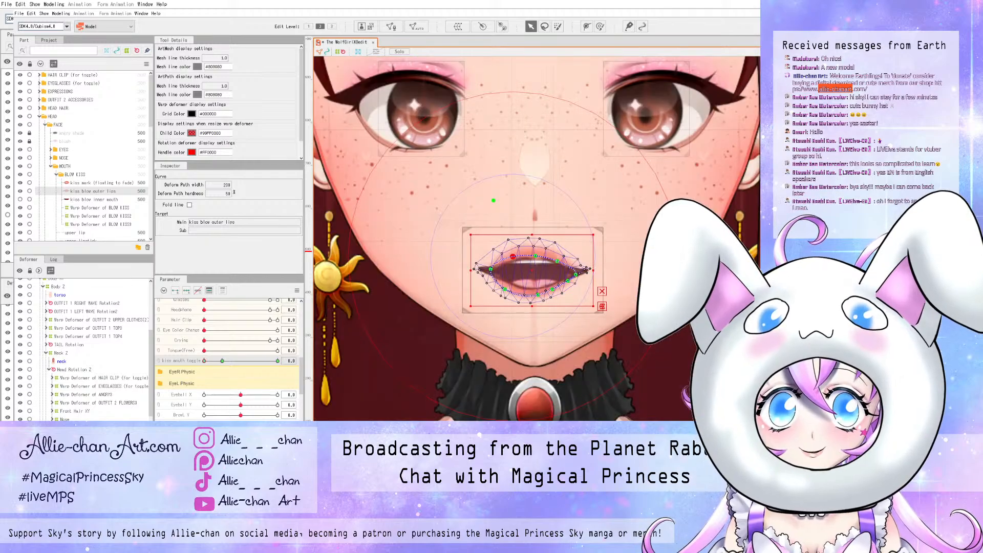
scroll(569, 281, up, 5)
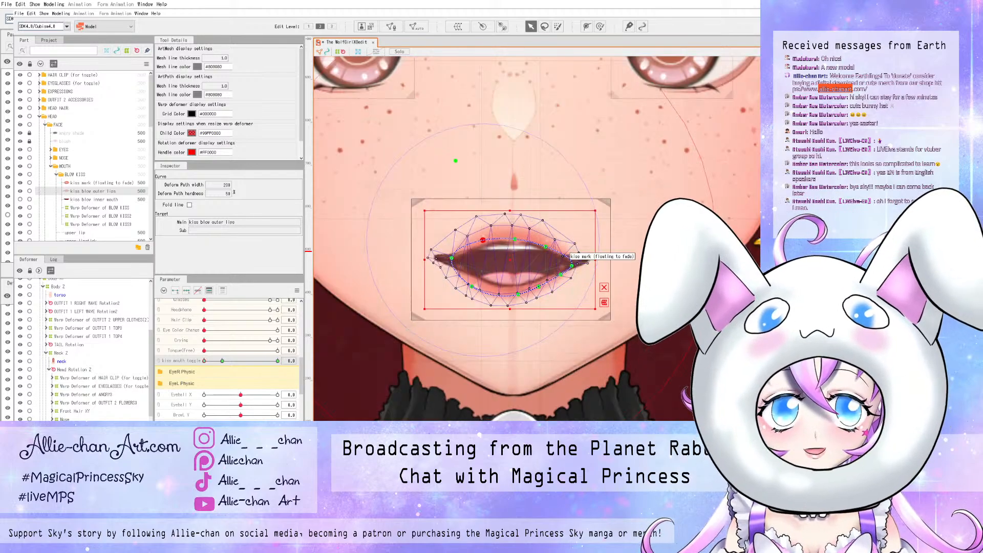
scroll(543, 277, up, 2)
scroll(522, 276, down, 1)
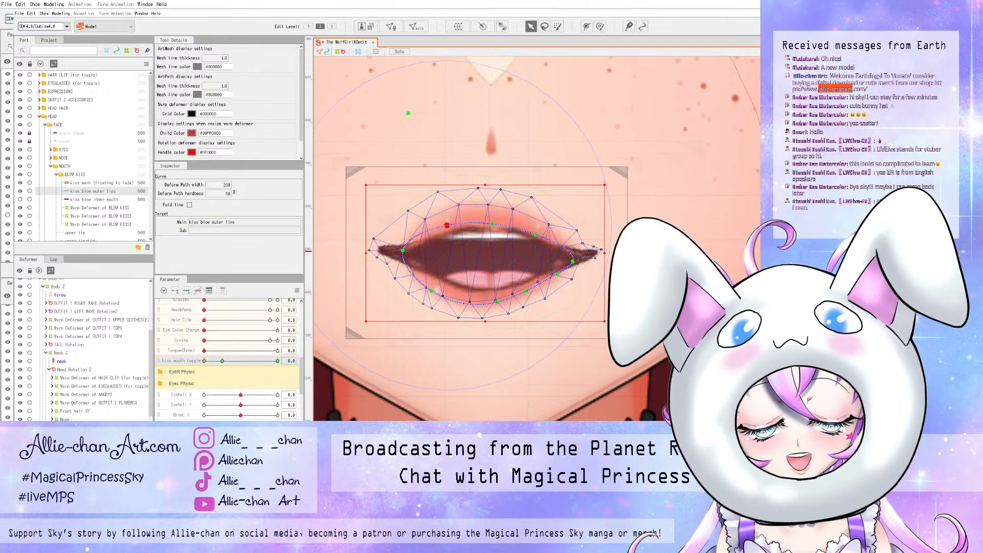
scroll(508, 280, up, 2)
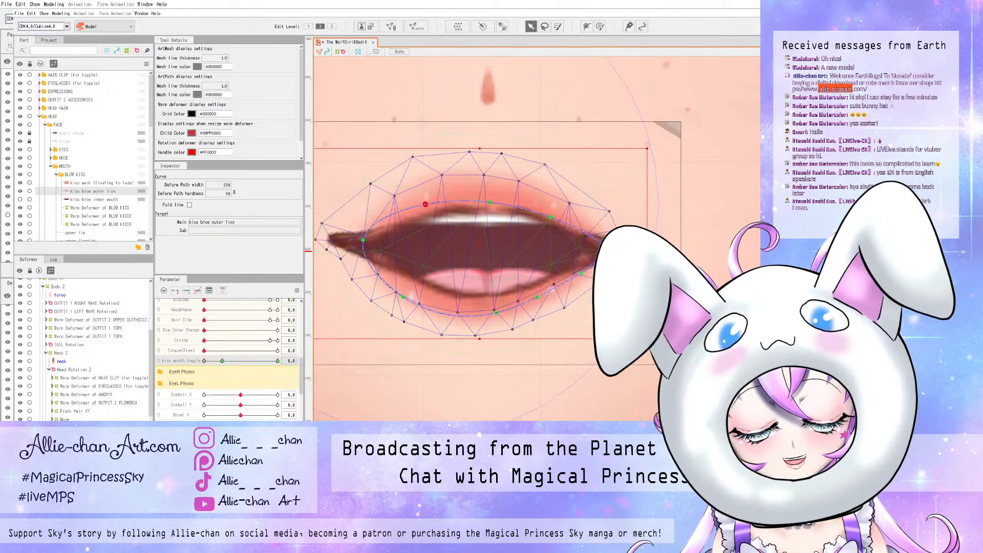
key(ctrl+z)
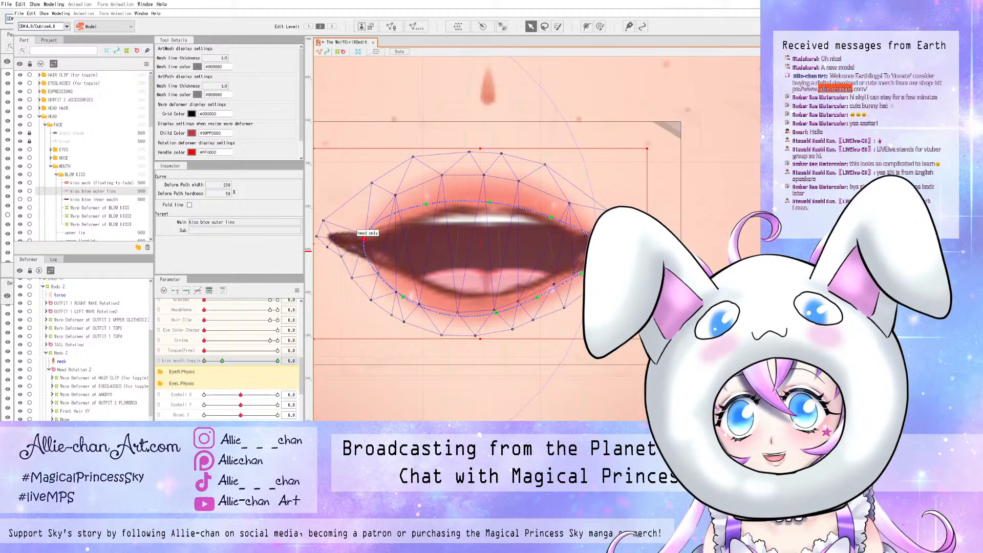
- Select the kiss blow inner mouth mesh and compare the mouth with that mesh shown and hidden
click(21, 295)
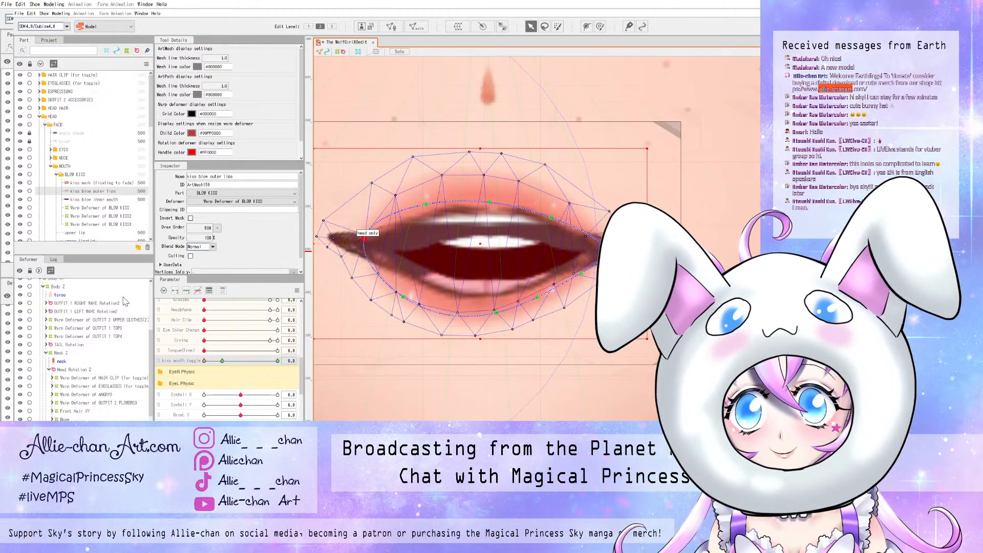
click(121, 200)
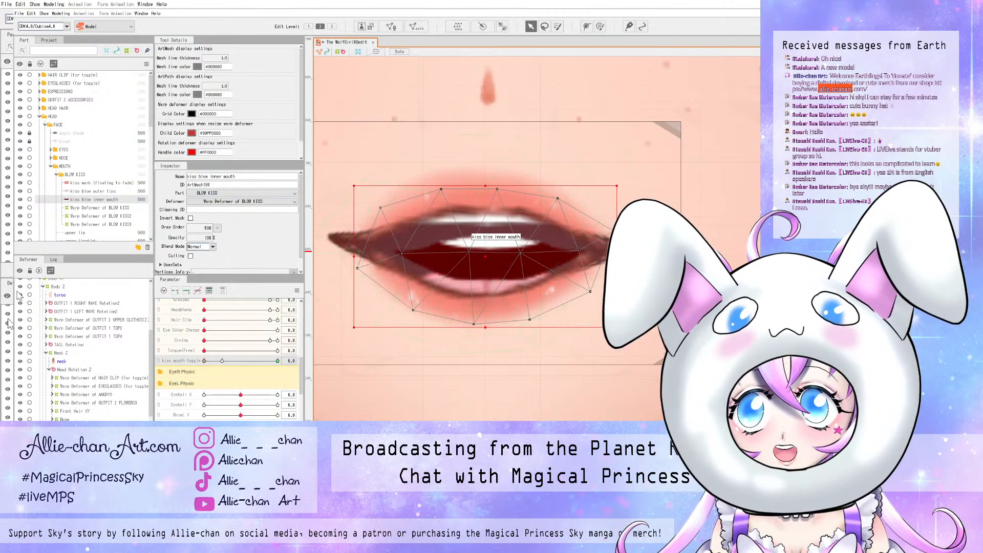
click(20, 200)
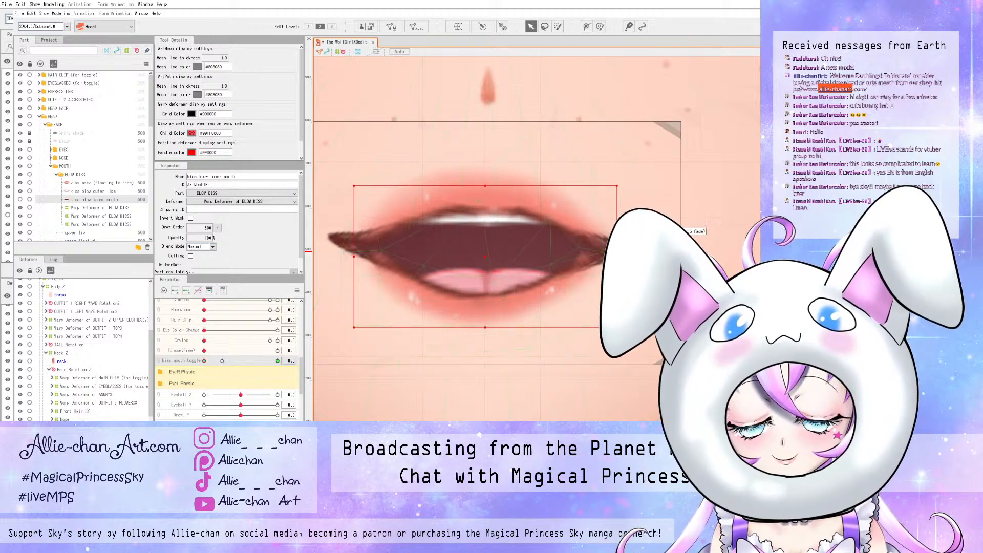
- Show the kiss blow inner mouth again and compare the mouth with the kiss mouth toggle near 2.5 and at 0
mouse_move(204, 361)
mouse_down()
mouse_move(234, 361)
mouse_move(204, 361)
mouse_up()
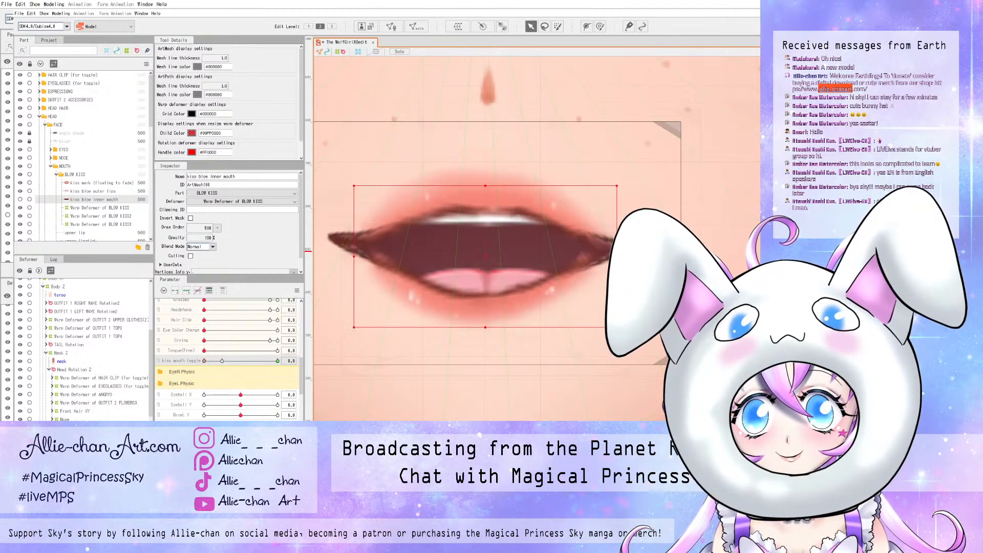
drag(217, 361, 223, 361)
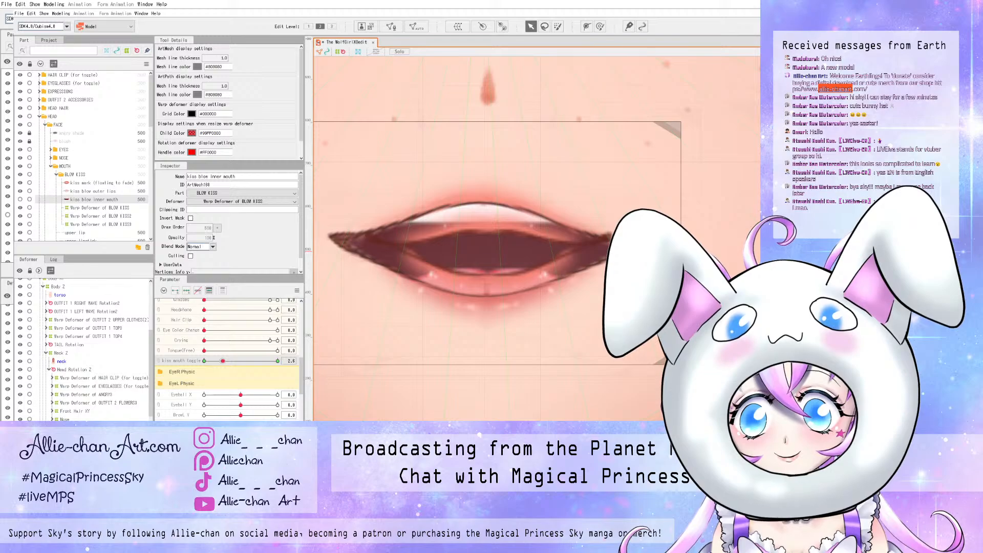
drag(223, 361, 222, 361)
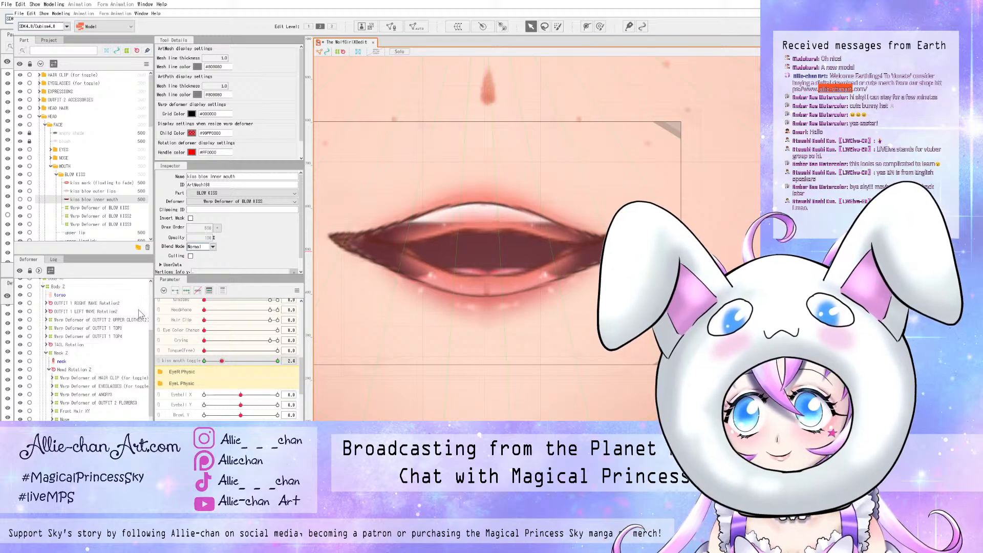
click(20, 199)
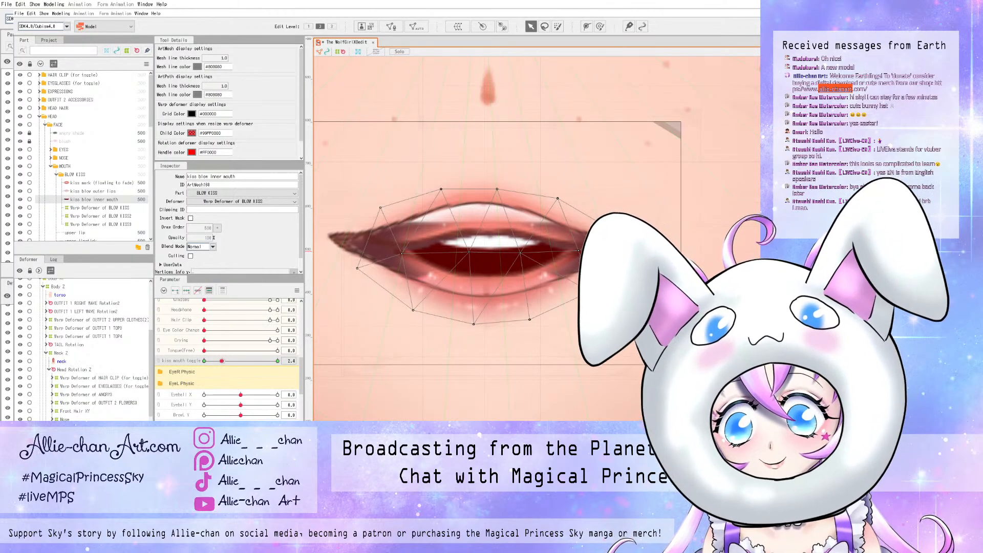
drag(222, 361, 222, 361)
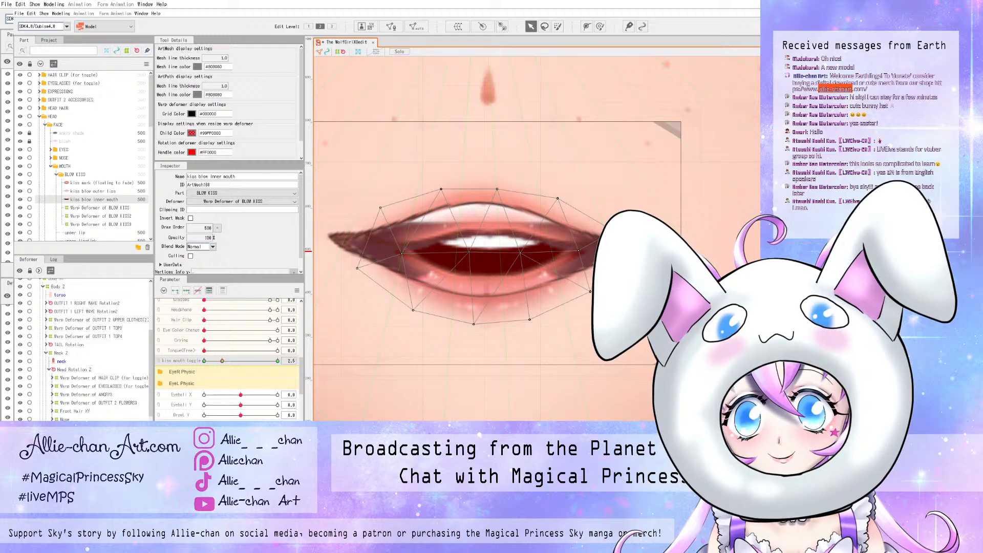
drag(222, 361, 203, 361)
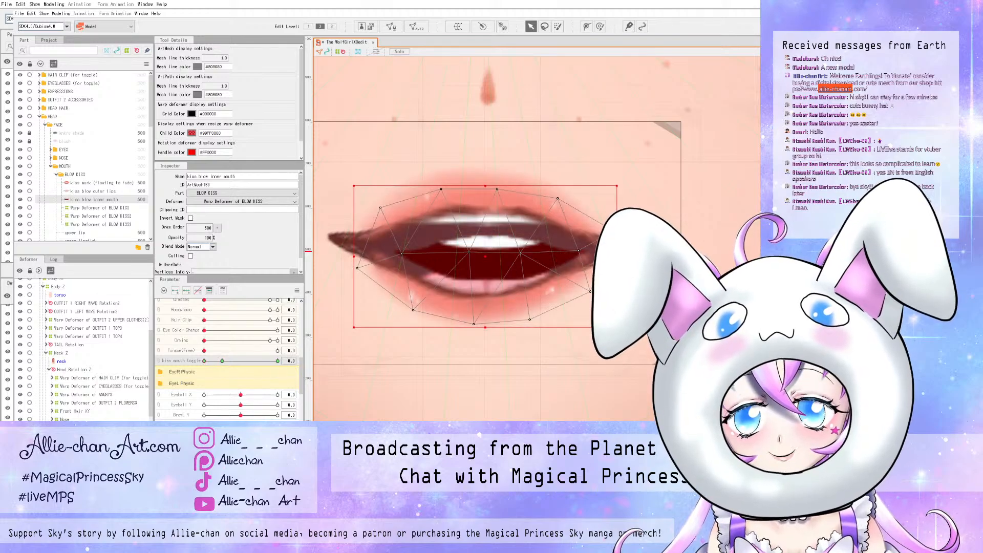
- Locate Warp Deformer of MOUTH among the mouth parts and switch its visibility off and on to check its effect
scroll(185, 328, up, 2)
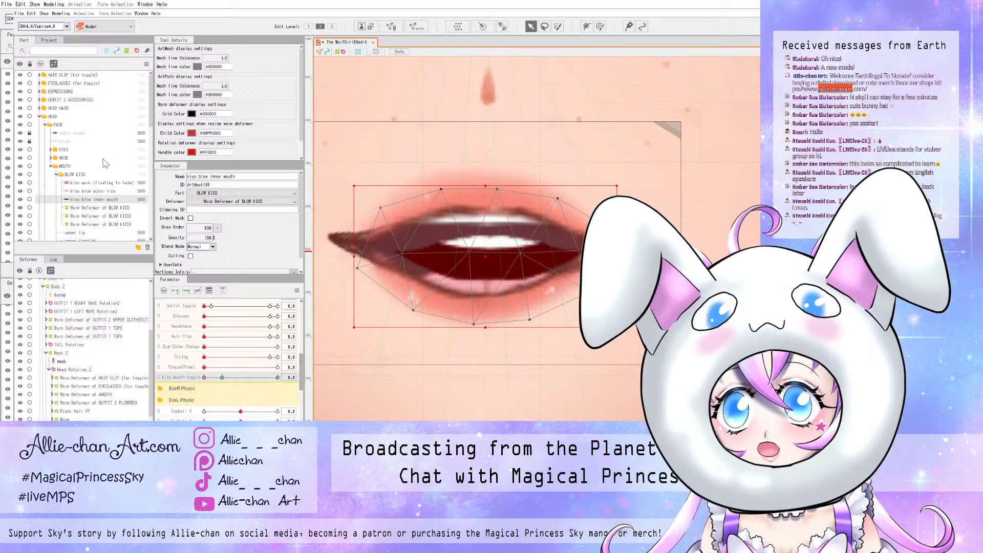
scroll(153, 238, down, 5)
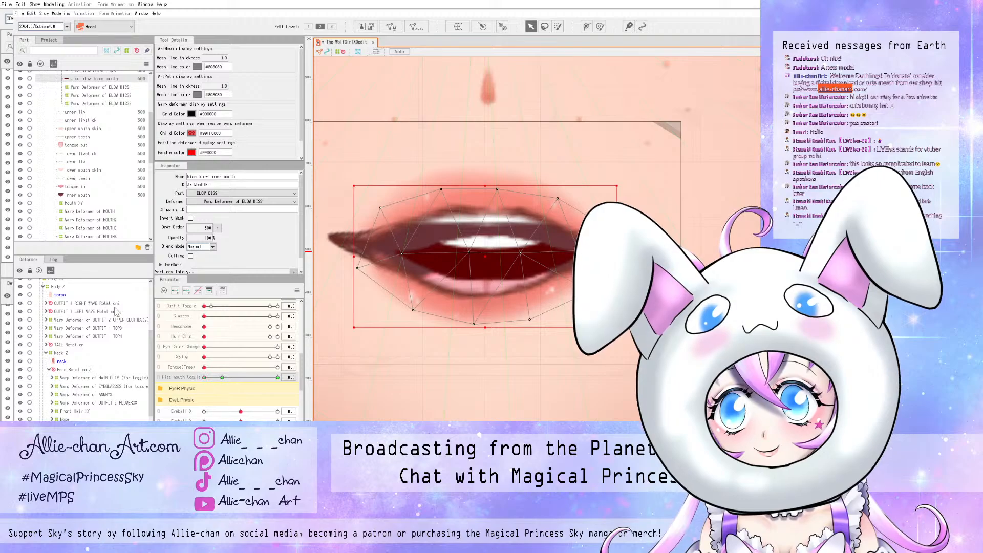
scroll(108, 304, down, 2)
click(89, 182)
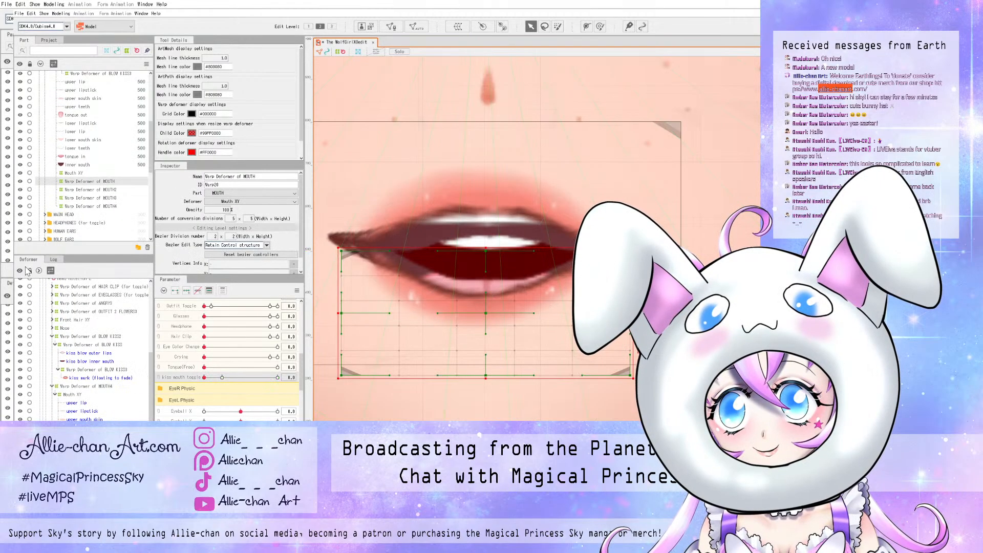
click(20, 182)
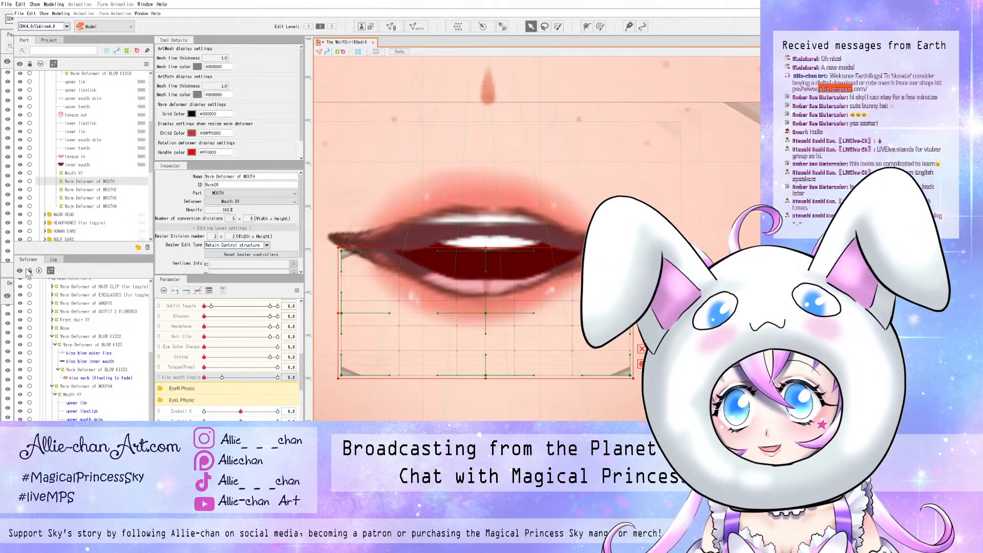
click(20, 182)
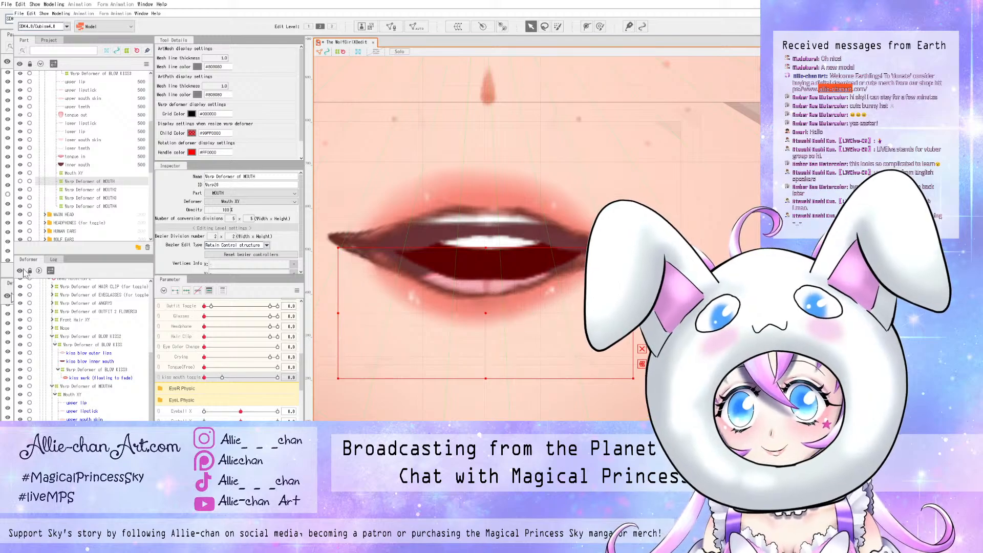
click(20, 181)
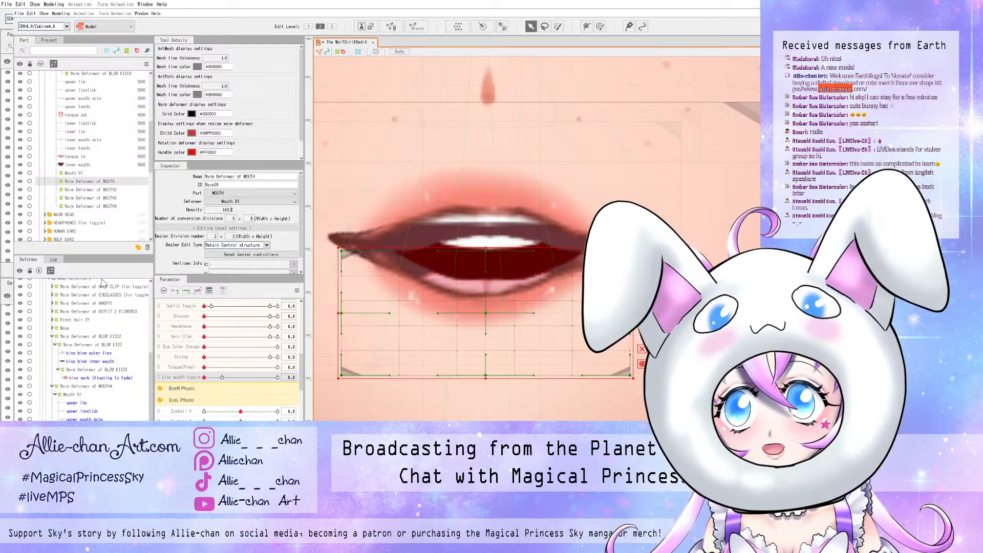
- Examine the MOUTH2, MOUTH3 and MOUTH4 warp deformers and look through the parameters for MOUTH3's keys
click(98, 189)
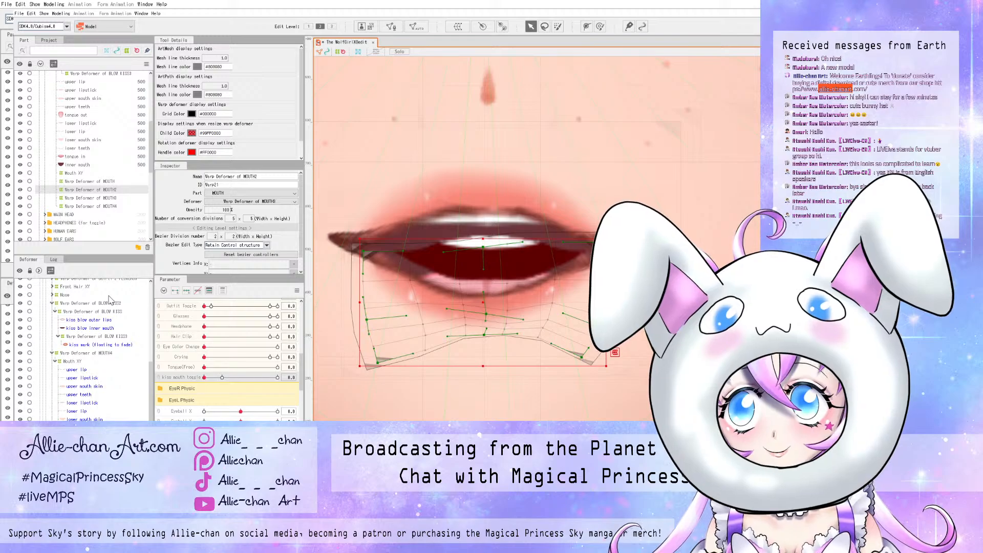
key(Down)
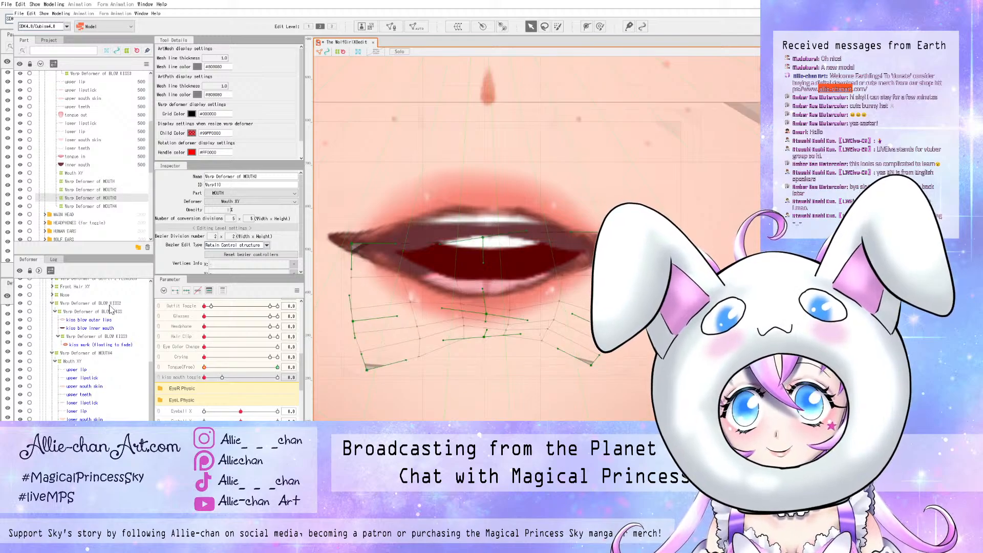
key(Down)
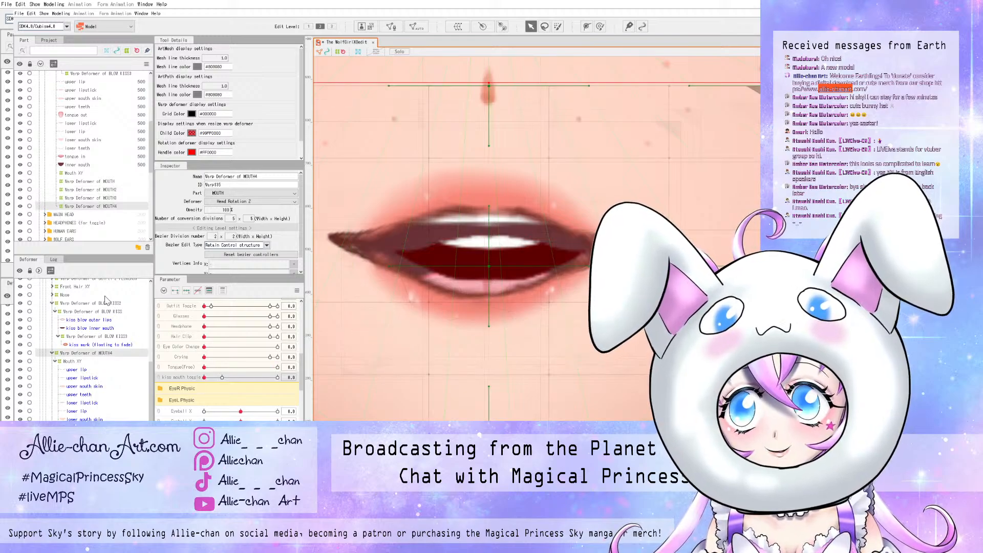
key(Up)
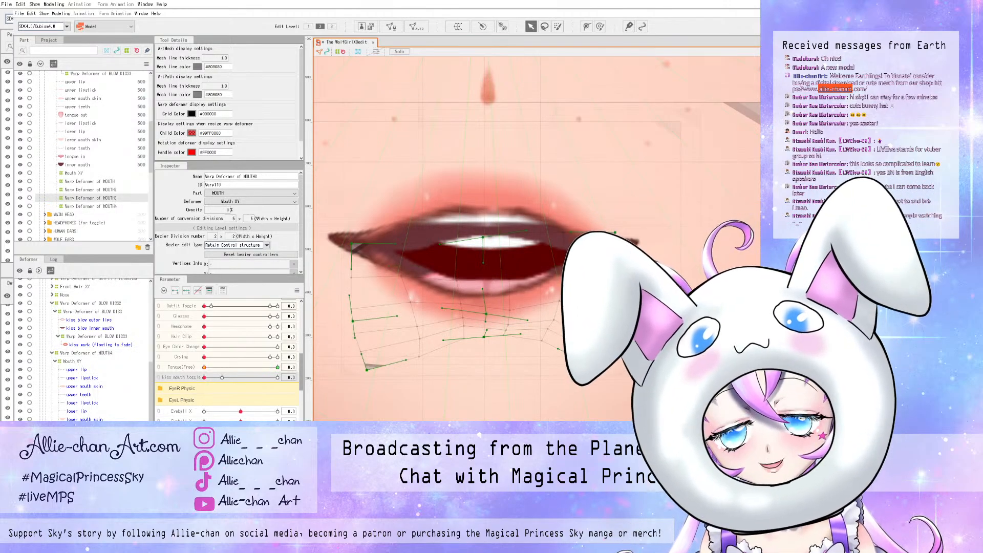
scroll(229, 358, up, 10)
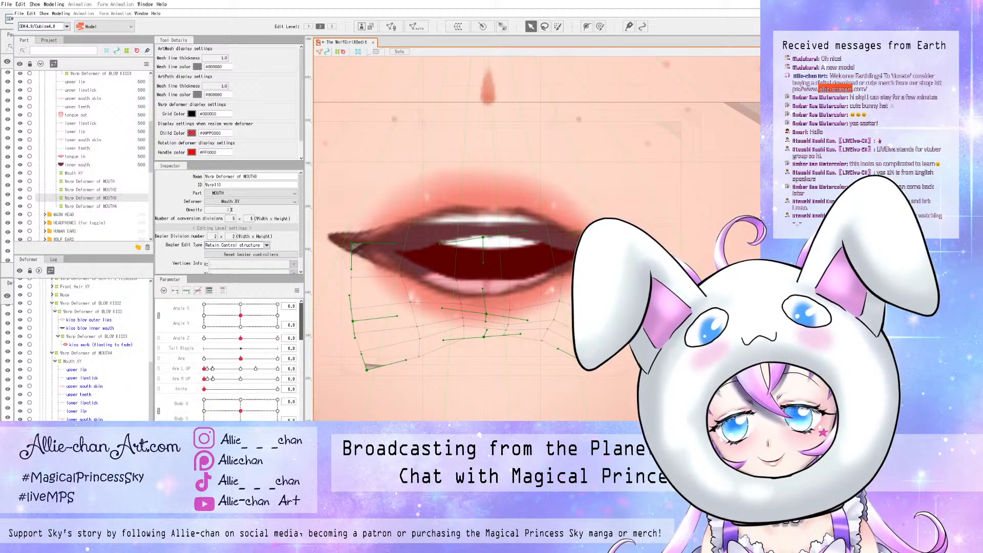
scroll(229, 358, down, 6)
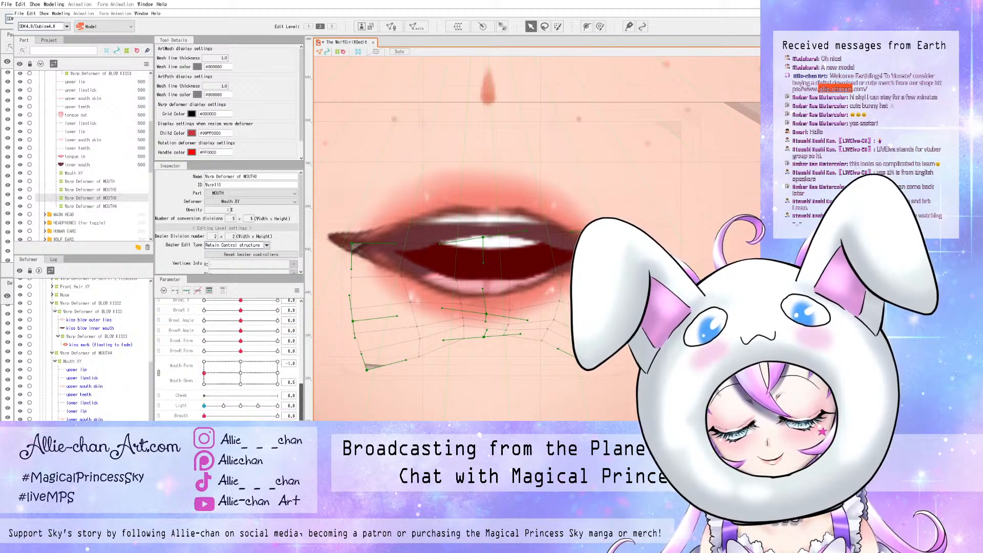
scroll(229, 359, up, 3)
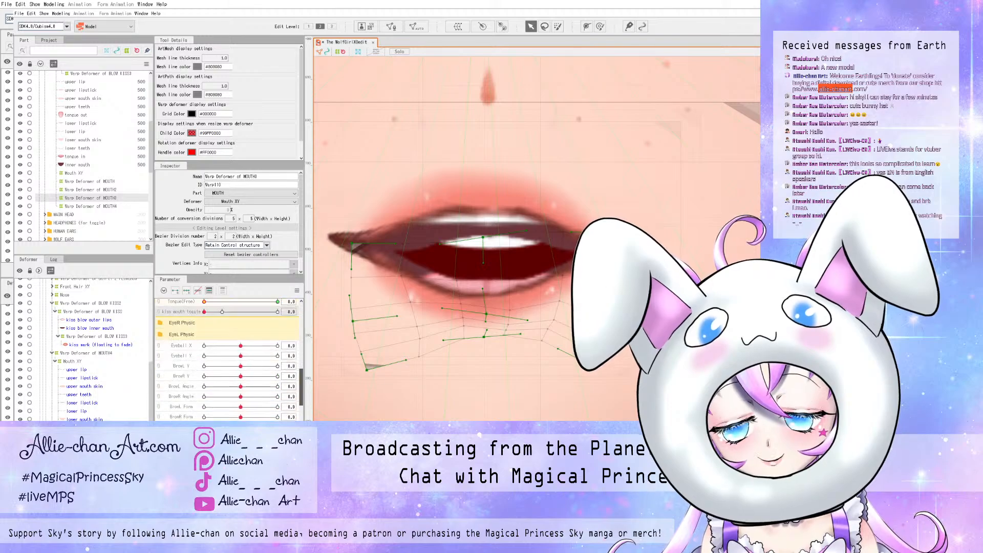
scroll(229, 359, down, 3)
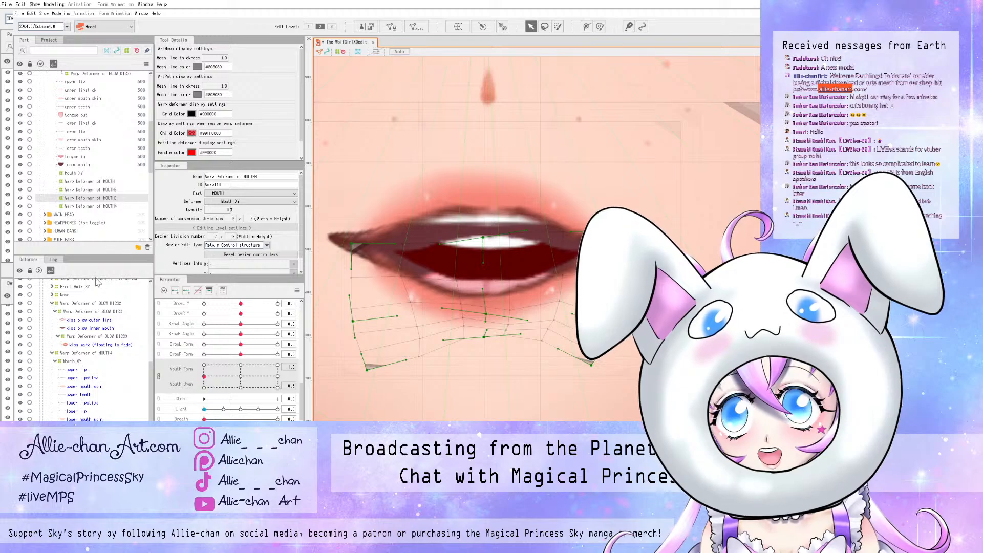
- Recheck the mouth's warp deformers and Mouth XY, and select the tongue in mesh to inspect its Mouth Form and Mouth Open keys
click(70, 190)
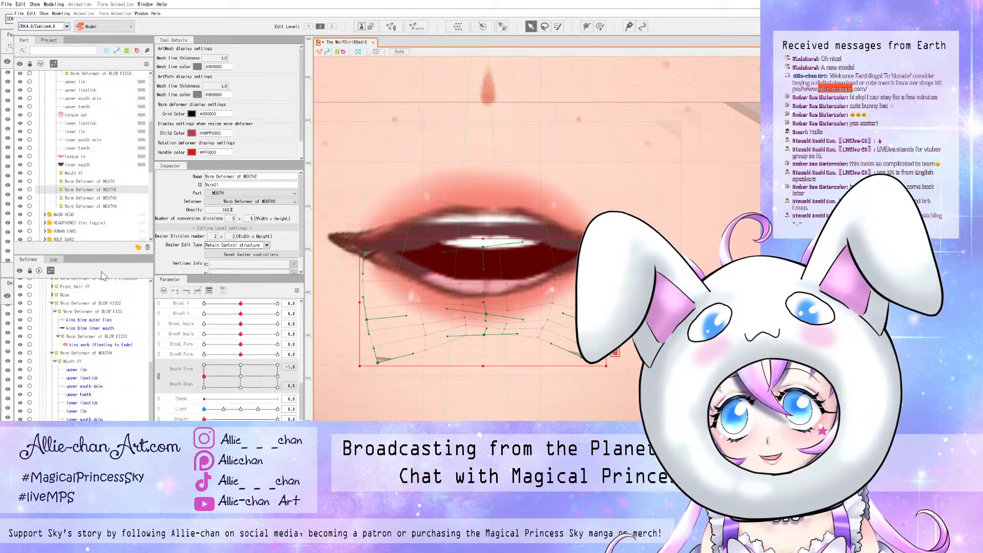
key(Up)
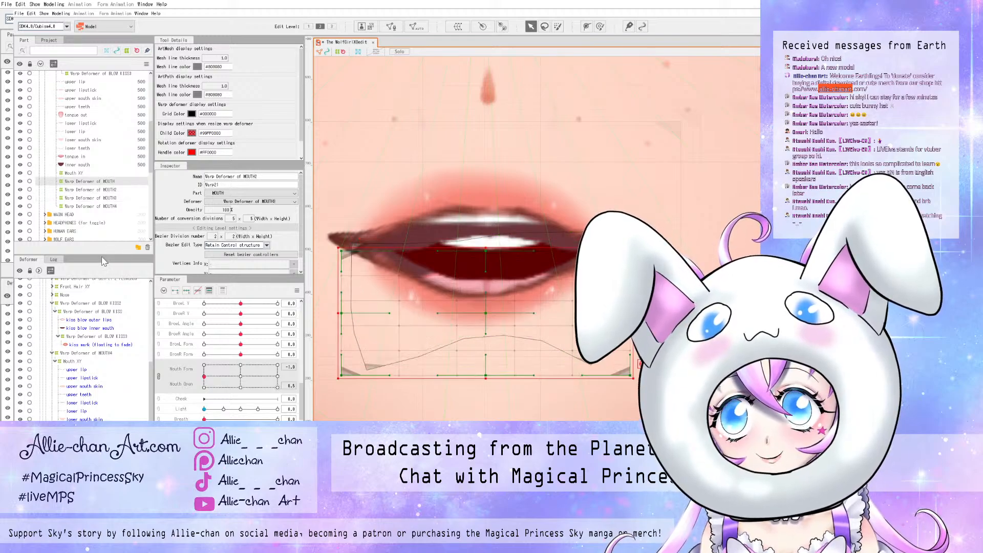
key(Up)
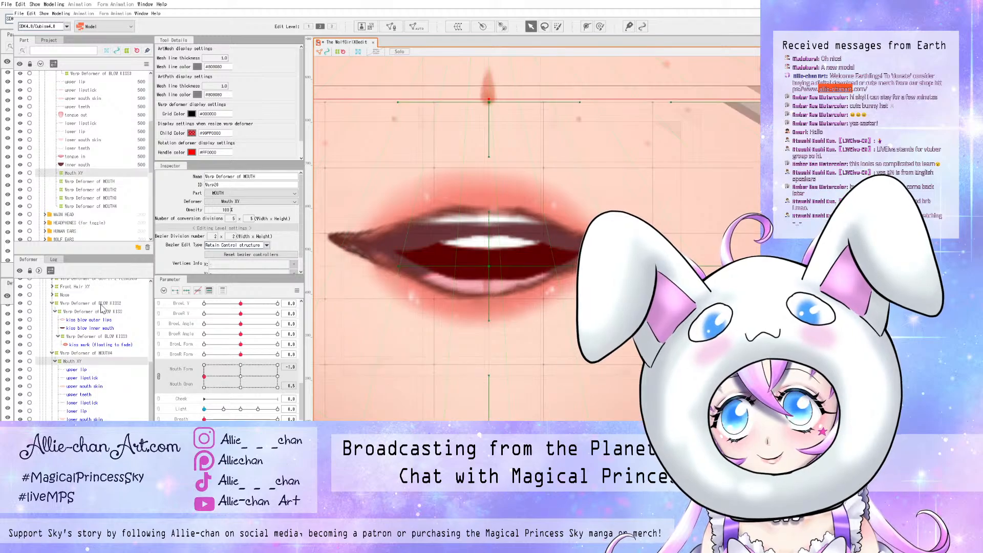
key(Up)
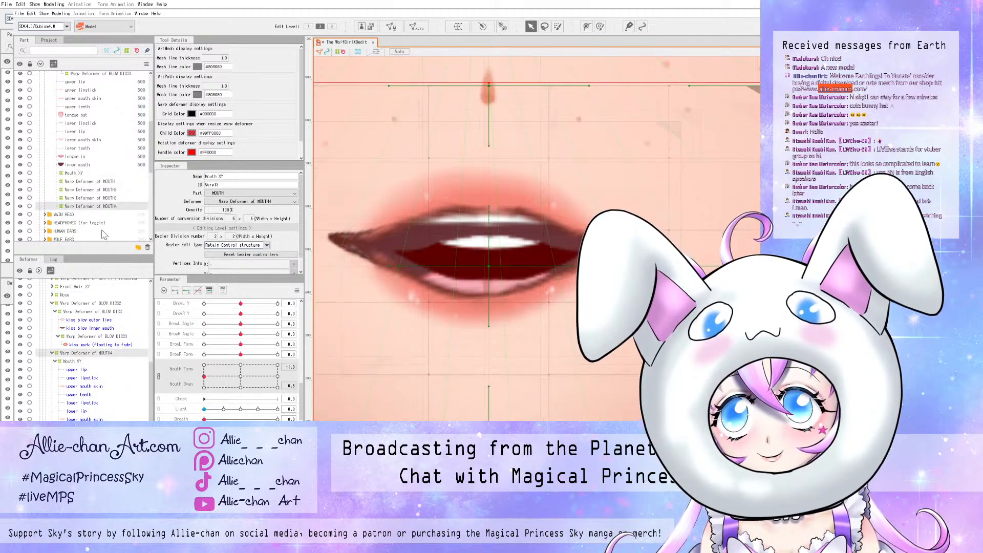
key(ctrl+z)
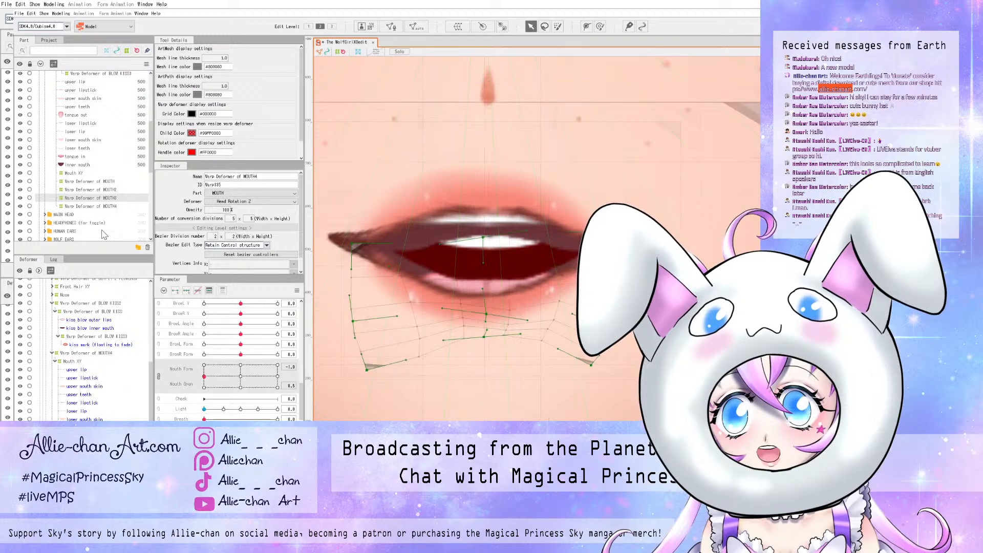
click(75, 156)
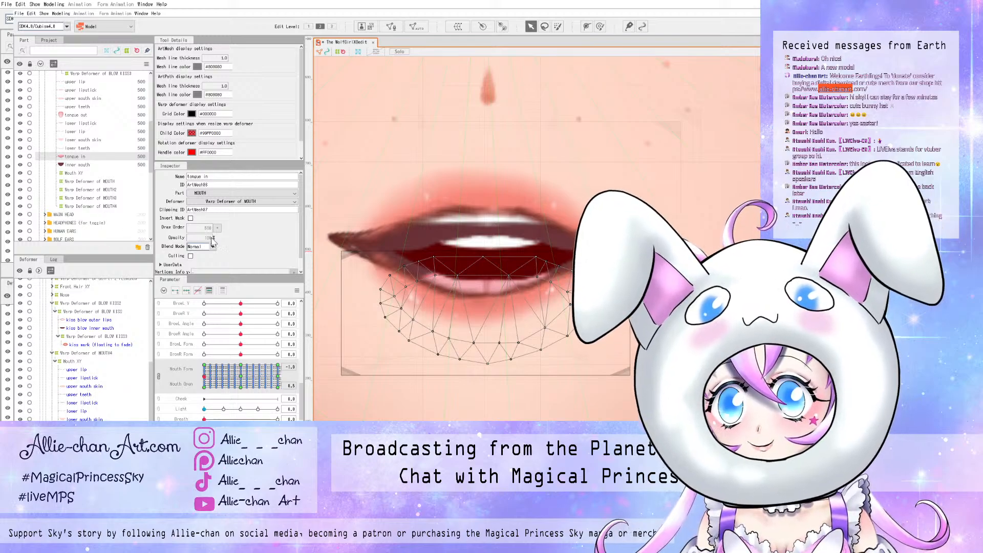
mouse_move(150, 161)
mouse_down()
mouse_move(150, 131)
mouse_move(150, 155)
mouse_up()
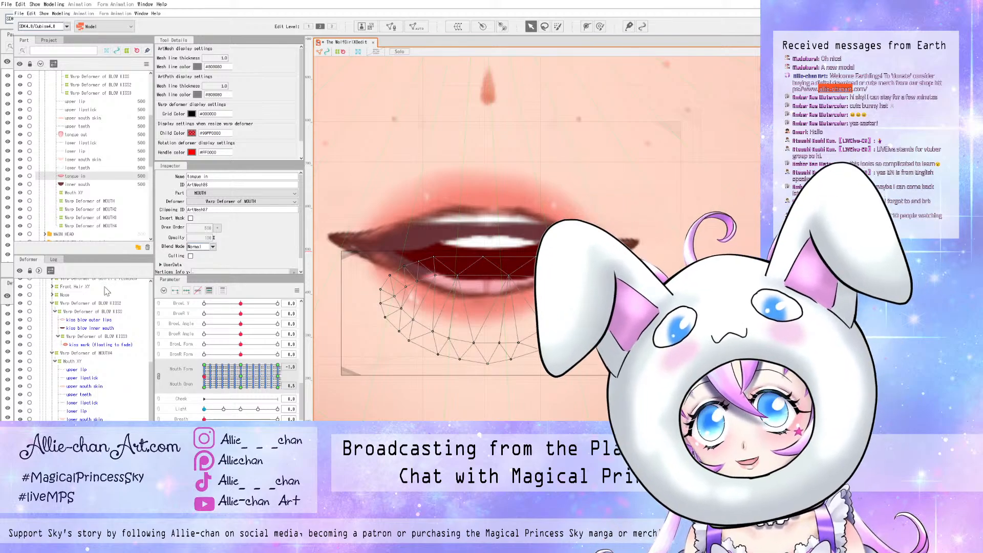
- Recheck Mouth XY, the MOUTH, MOUTH2, MOUTH3 and MOUTH4 warp deformers, the inner mouth and the tongue in mesh for their Mouth Form and Mouth Open keys
click(74, 192)
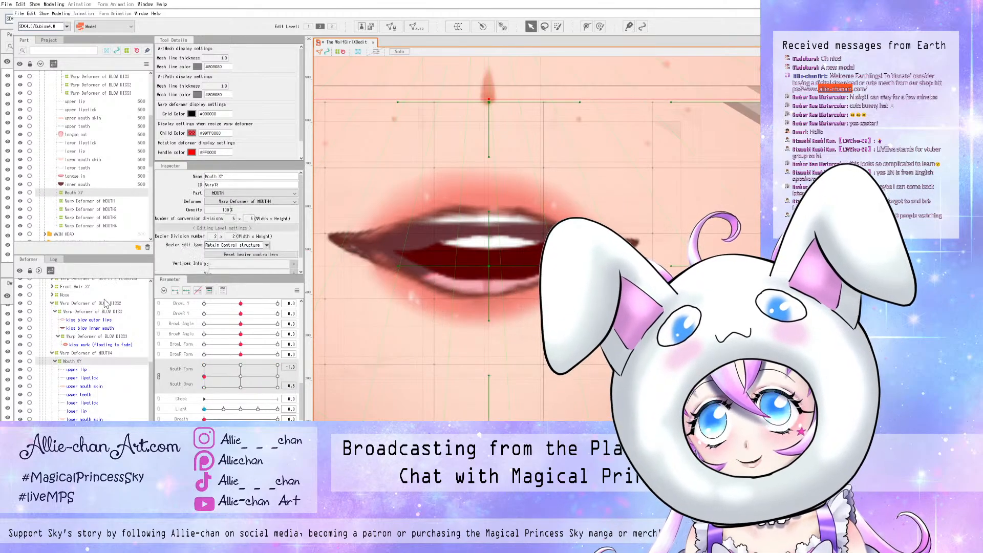
click(90, 201)
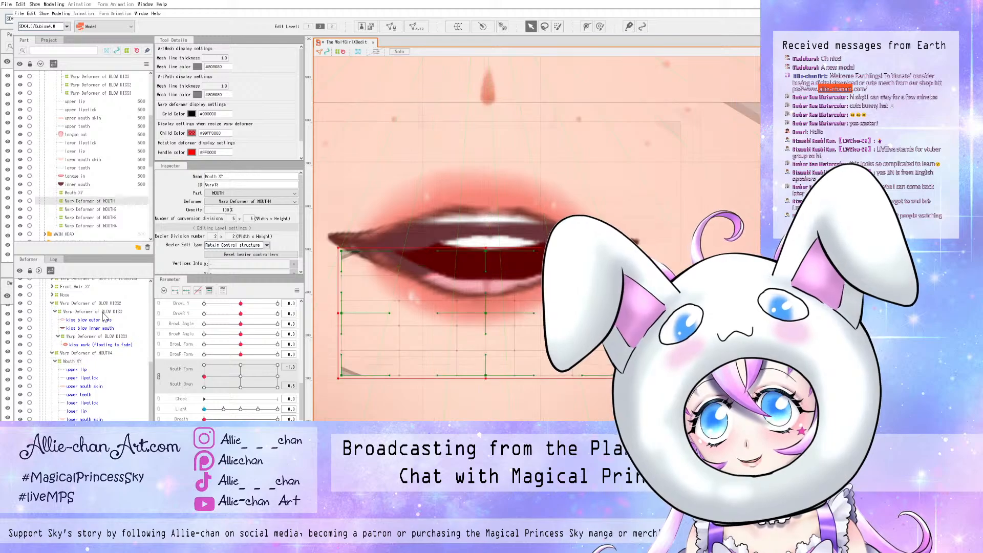
click(90, 209)
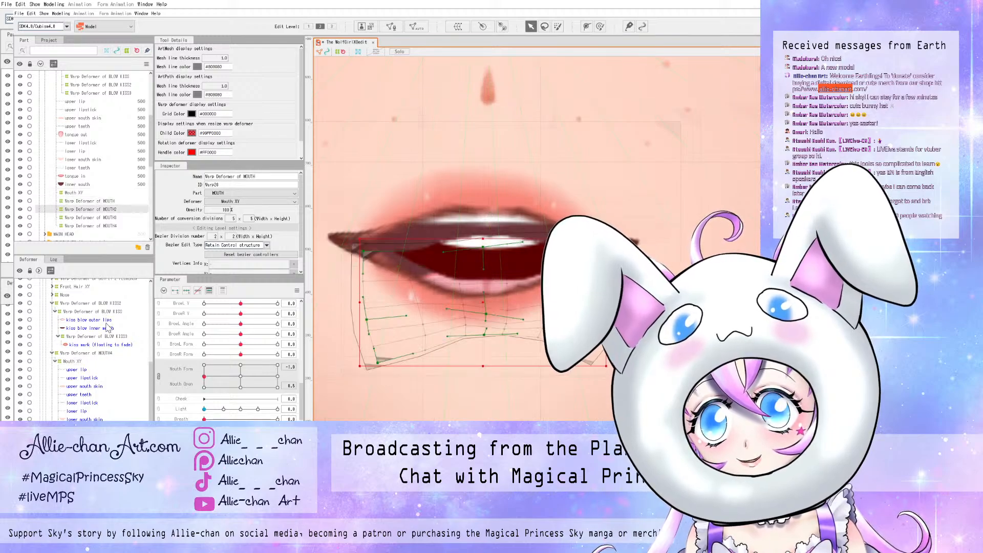
click(89, 217)
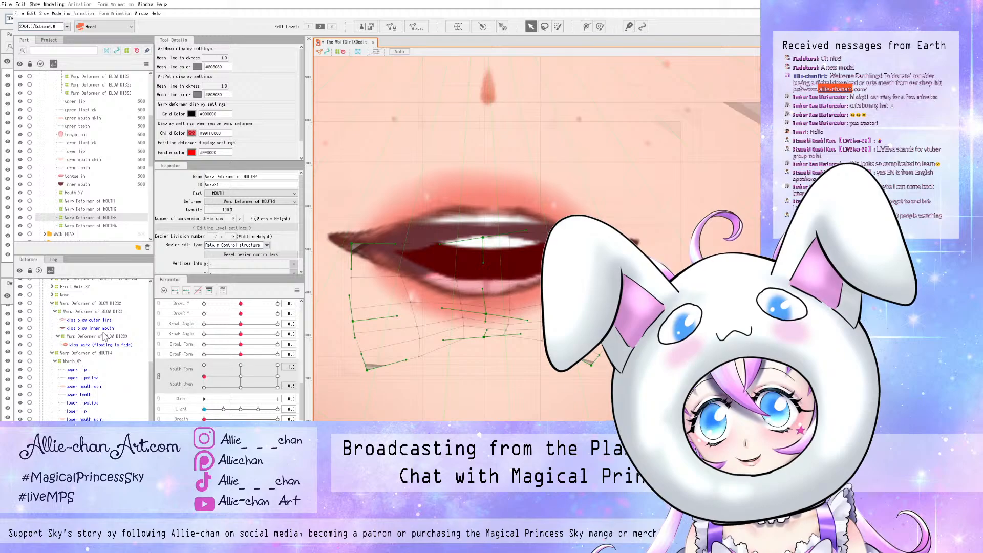
click(91, 226)
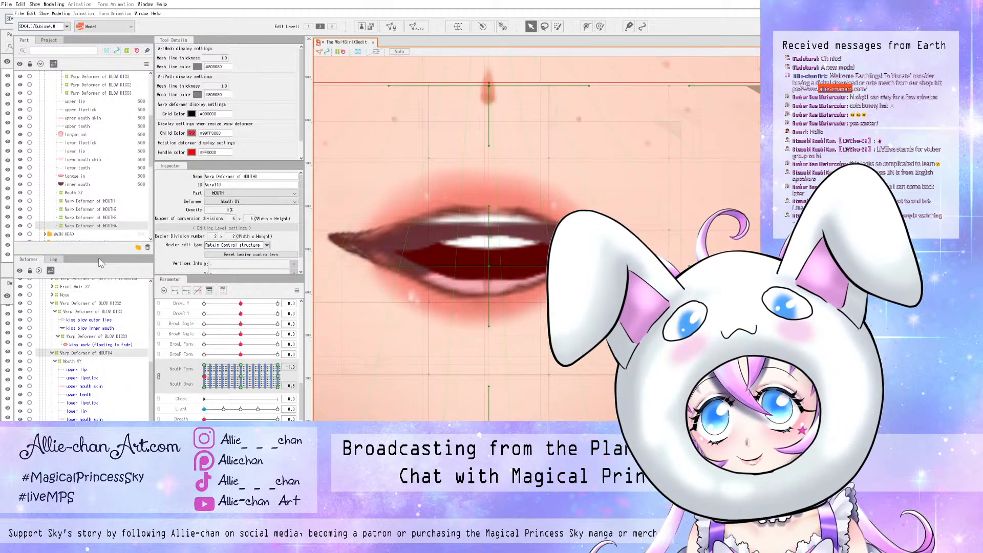
key(Up)
key(Up)
key(Up)
key(Up)
key(Up)
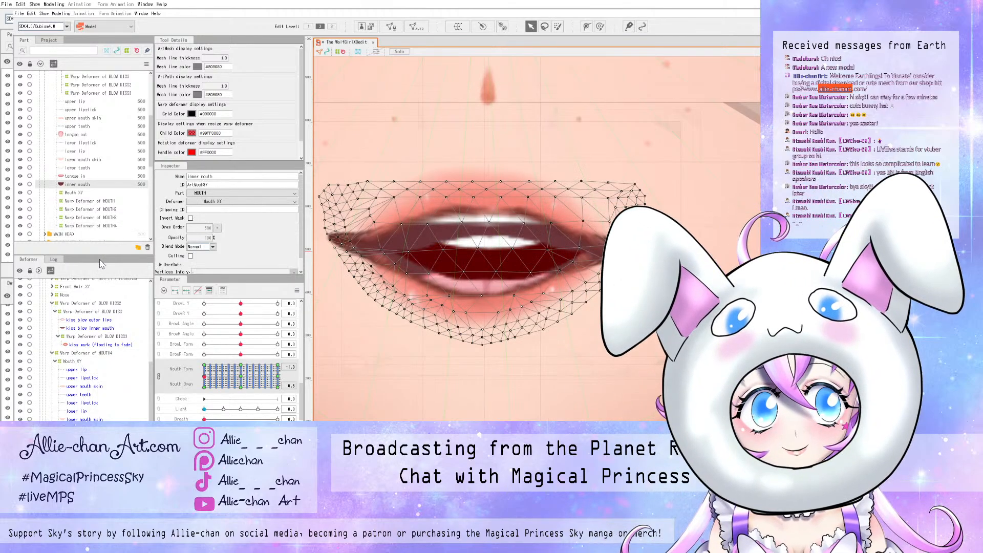
key(Up)
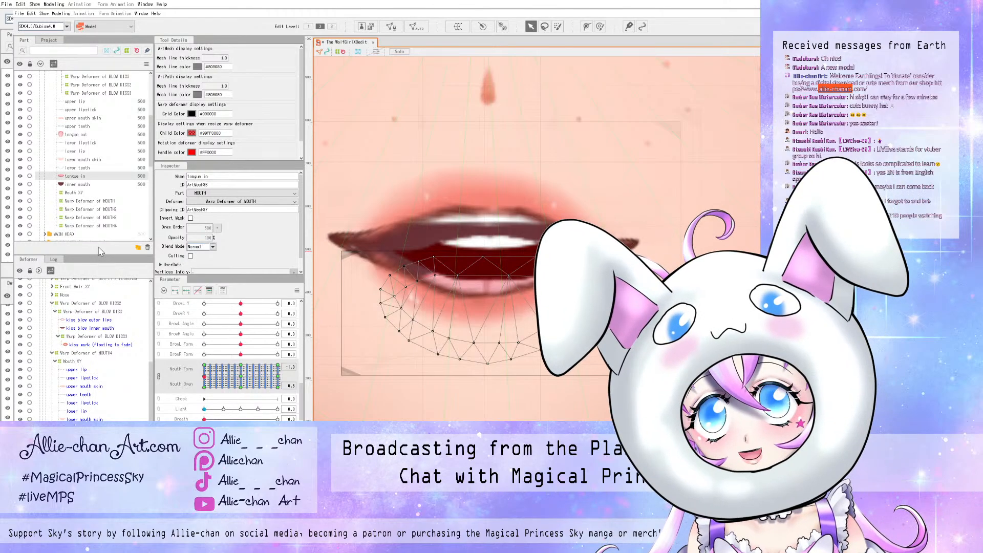
- Select all the mouth meshes from upper lip through inner mouth and try keying them on the kiss mouth toggle
ctrl+click(77, 168)
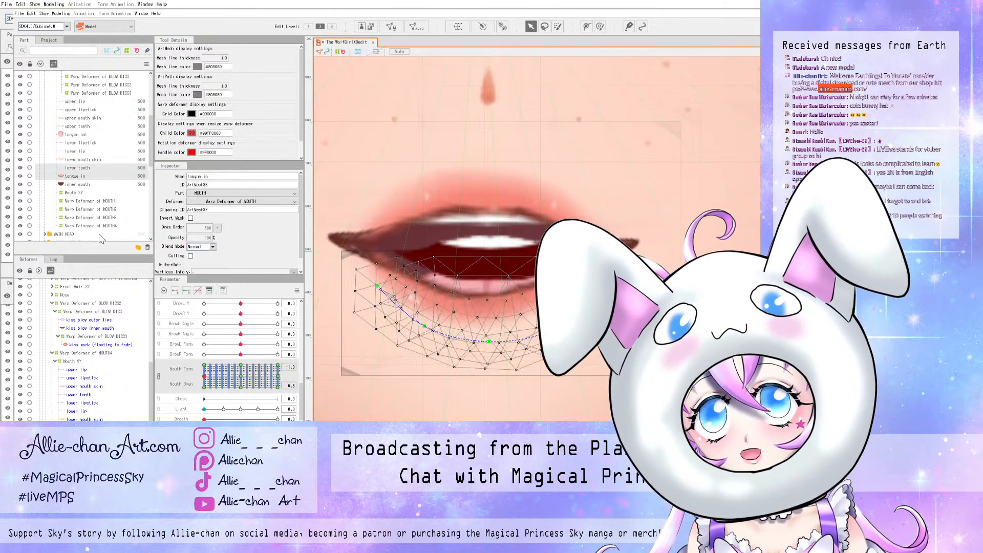
ctrl+click(77, 160)
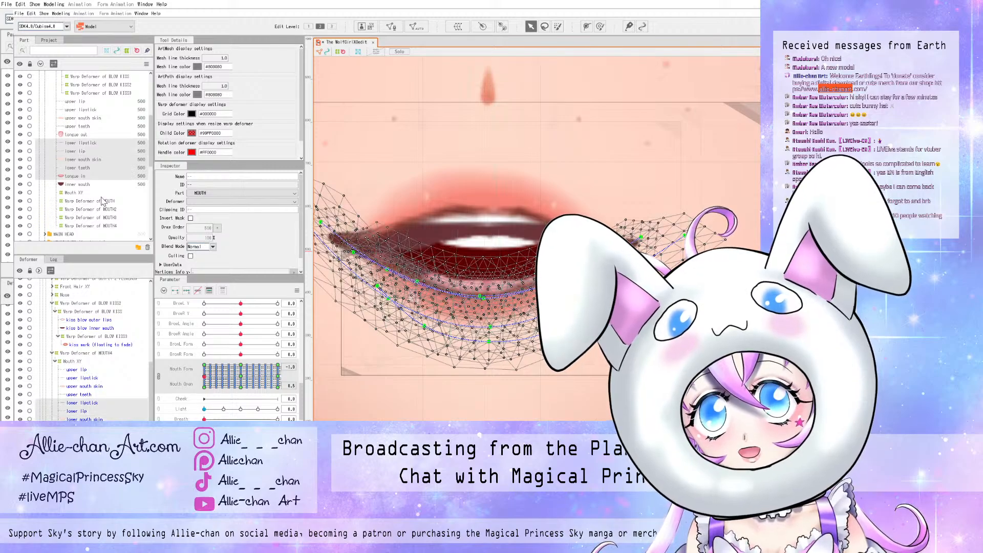
key(shift+Up)
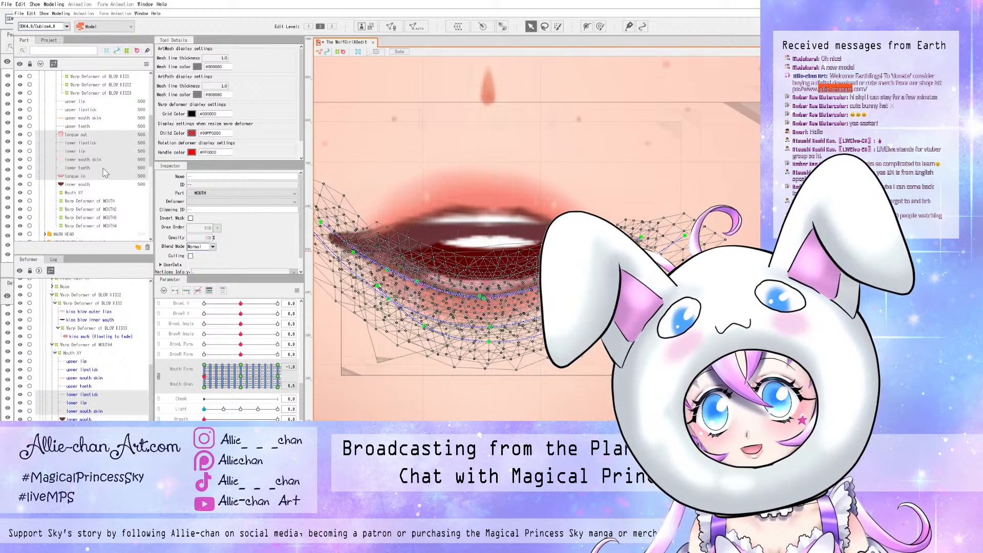
key(shift+Up)
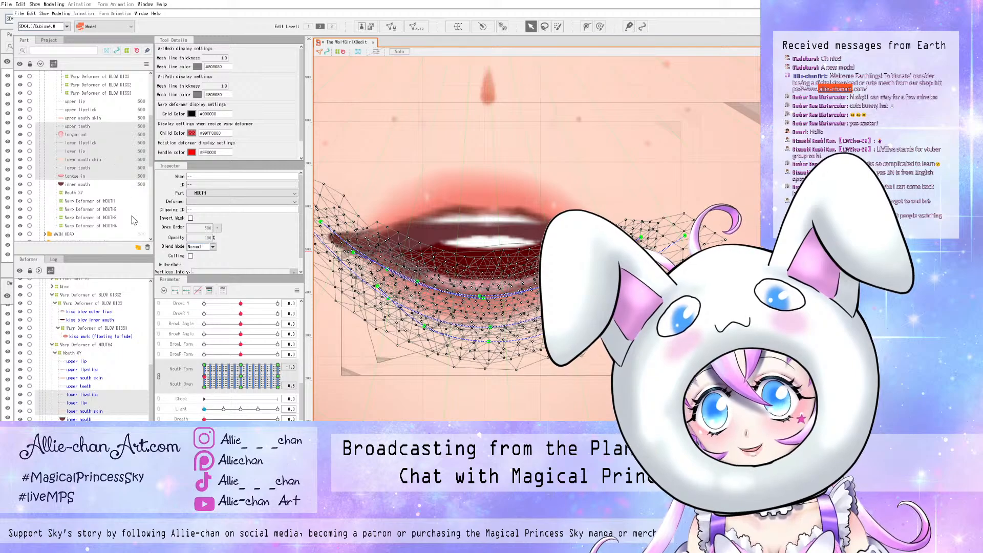
key(shift+Up)
key(shift+Up)
key(shift+Up)
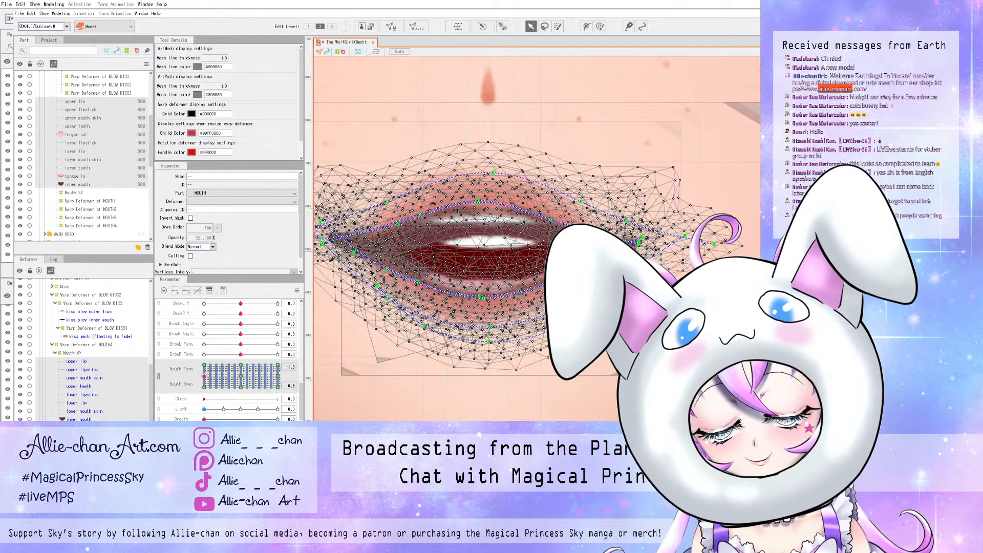
scroll(228, 358, down, 10)
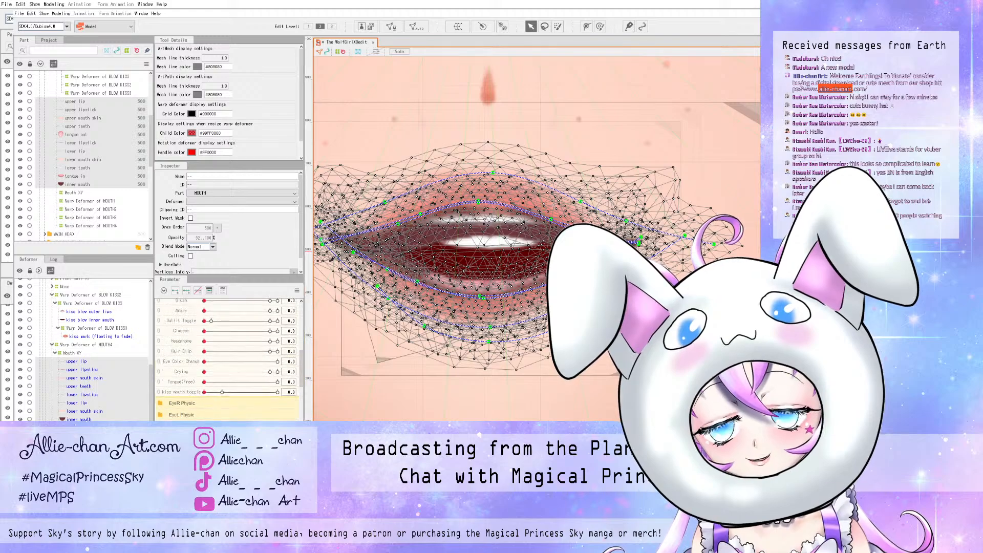
click(181, 392)
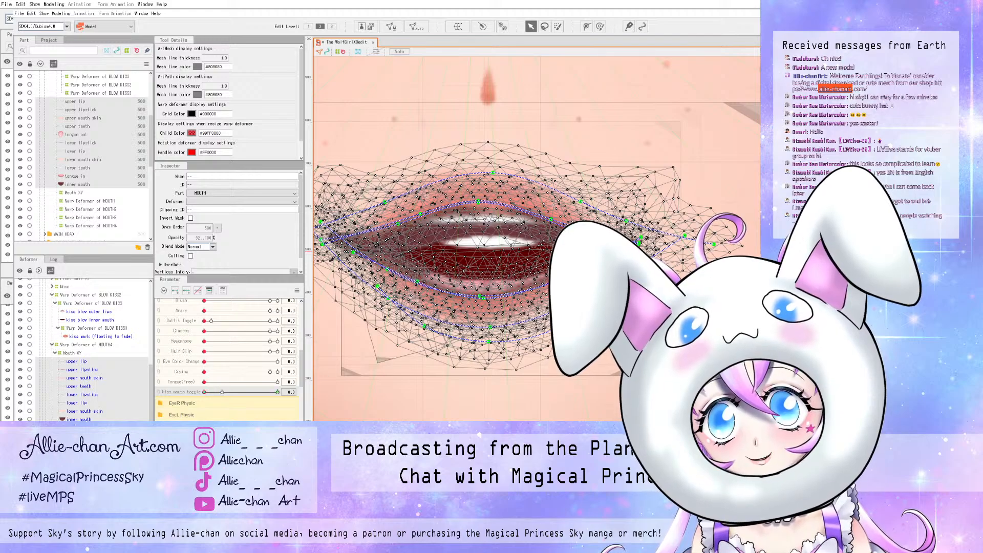
- Compare the selected mouth meshes with the kiss mouth toggle at 0 and at 2.5
drag(204, 391, 223, 392)
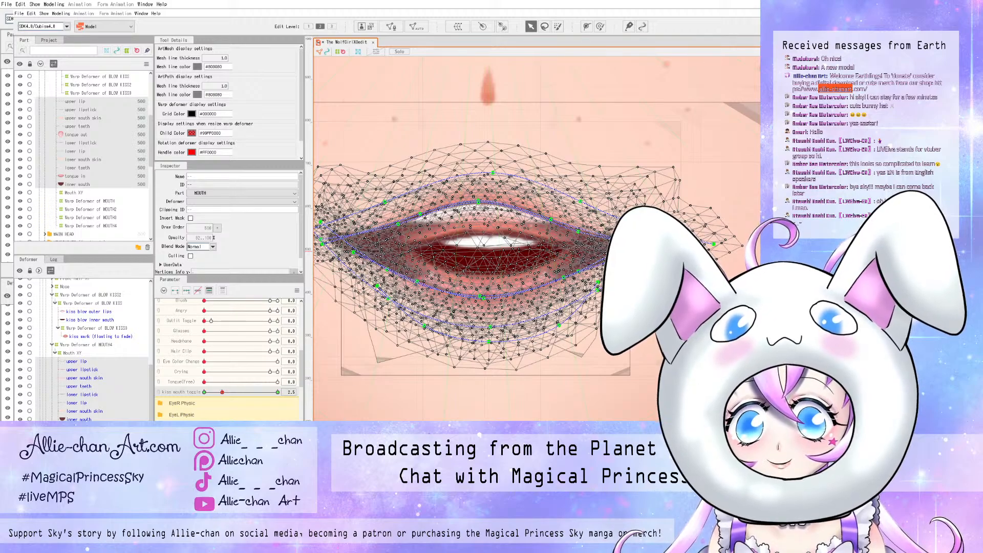
click(204, 392)
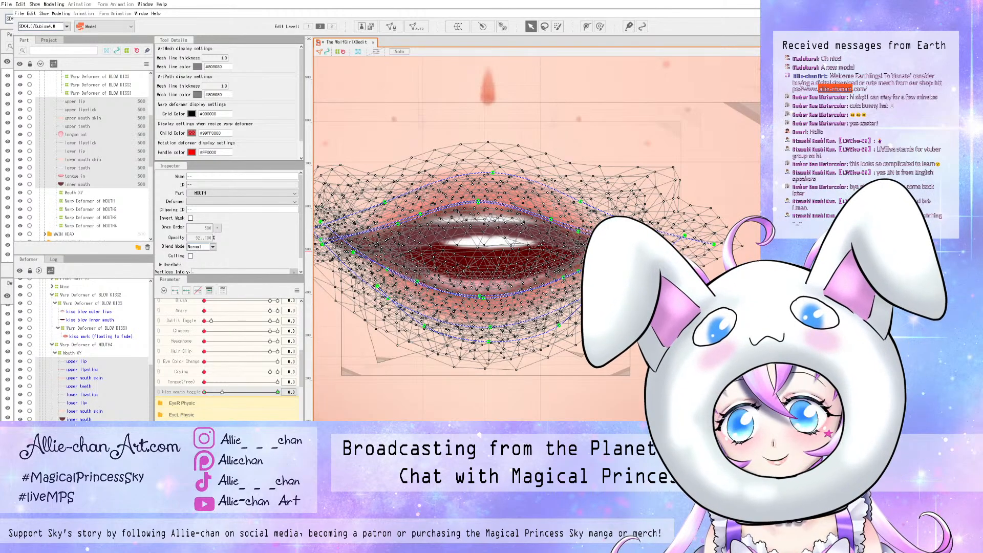
click(223, 392)
drag(223, 392, 221, 392)
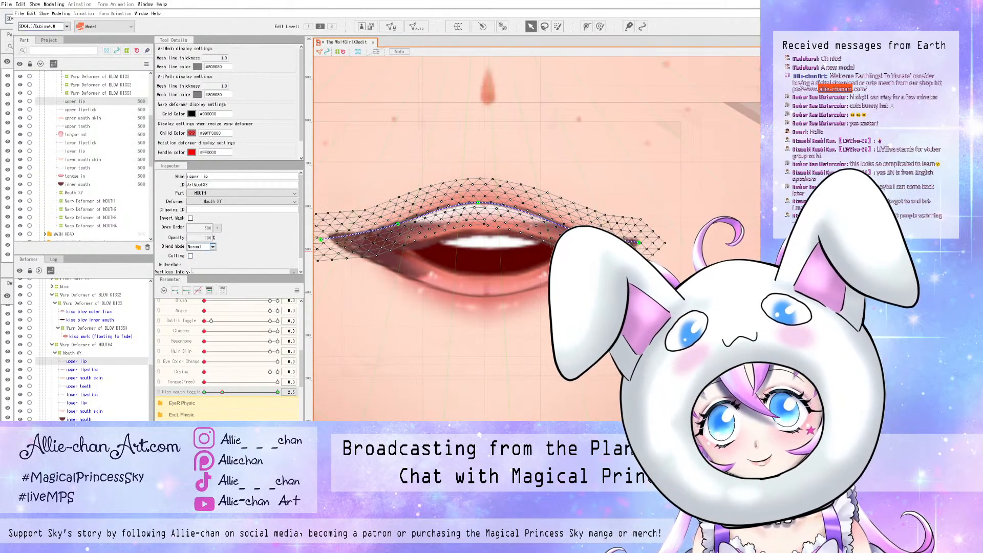
- Inspect the upper lip mesh with the kiss mouth toggle at 0 and 2.5, ending at 0
drag(222, 393, 203, 392)
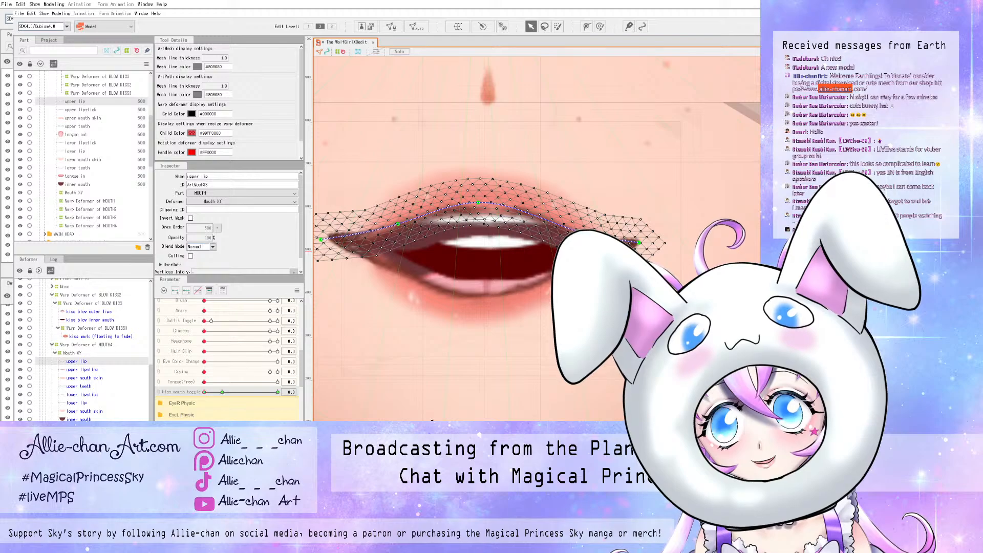
click(432, 420)
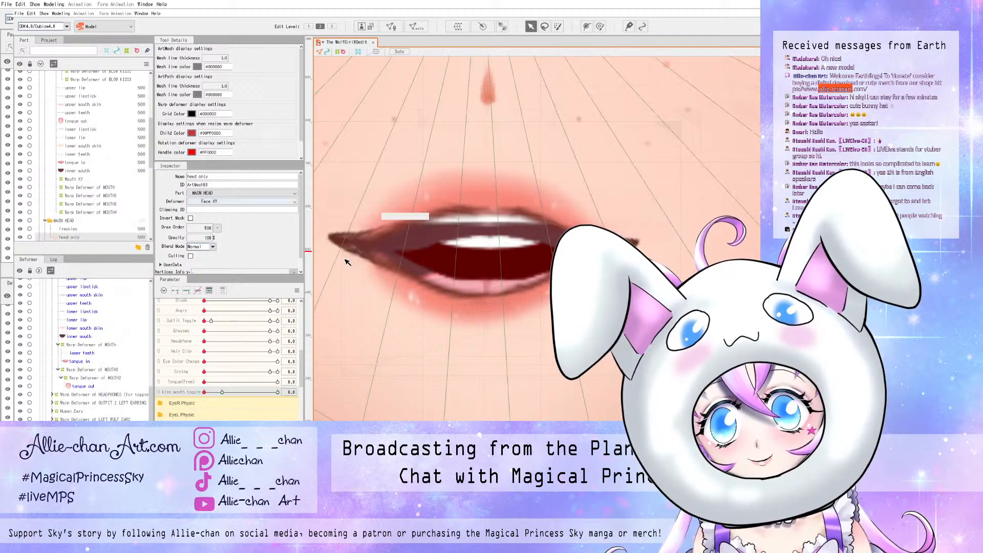
scroll(105, 235, up, 2)
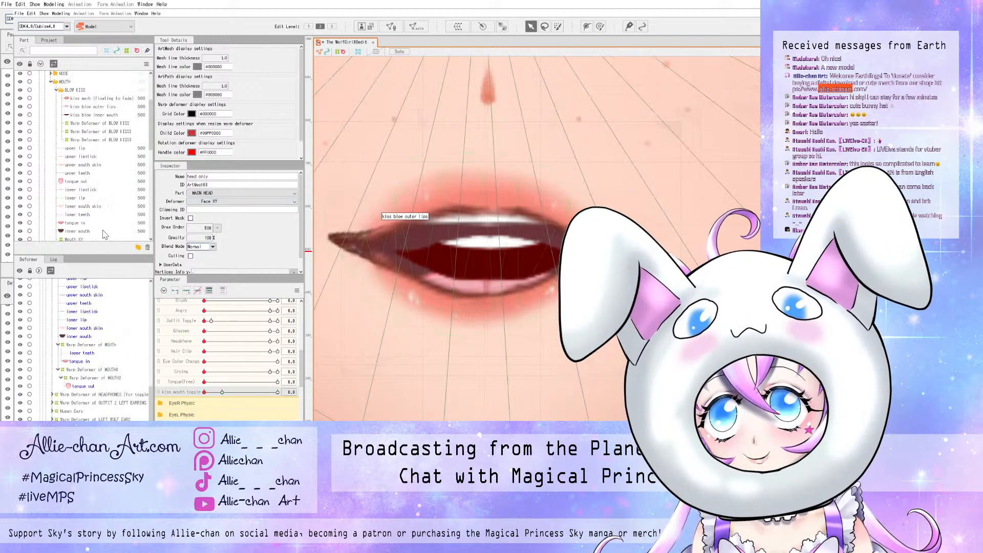
click(77, 148)
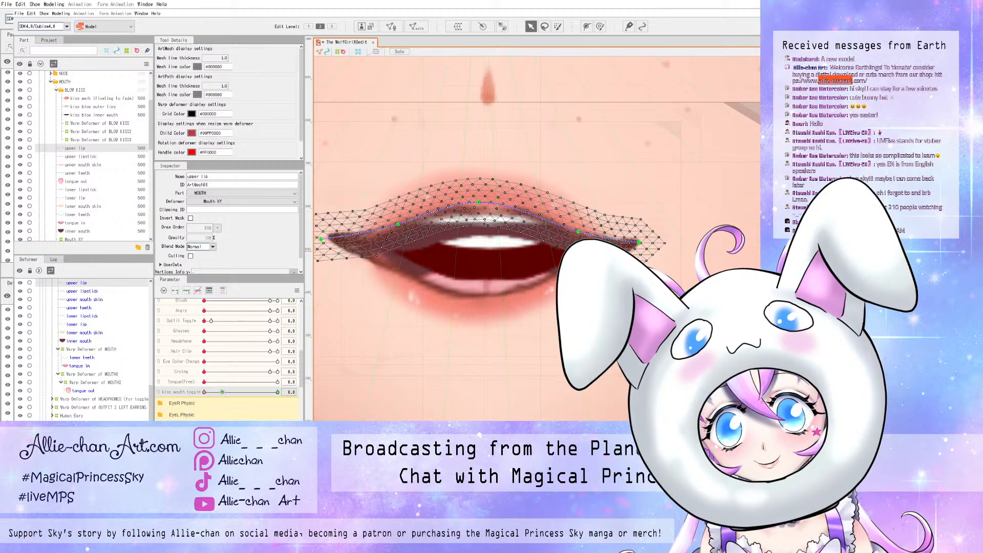
click(222, 393)
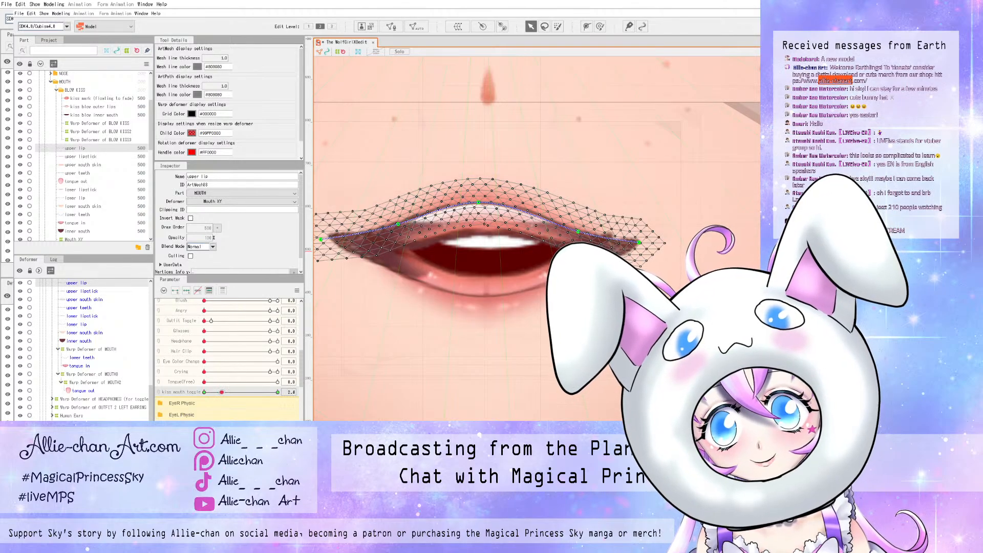
click(223, 393)
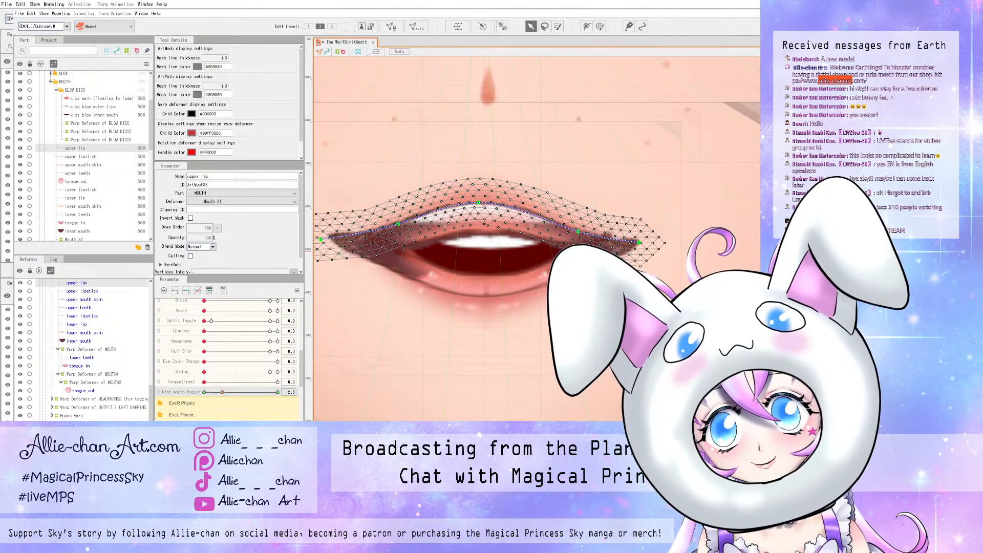
drag(222, 393, 203, 392)
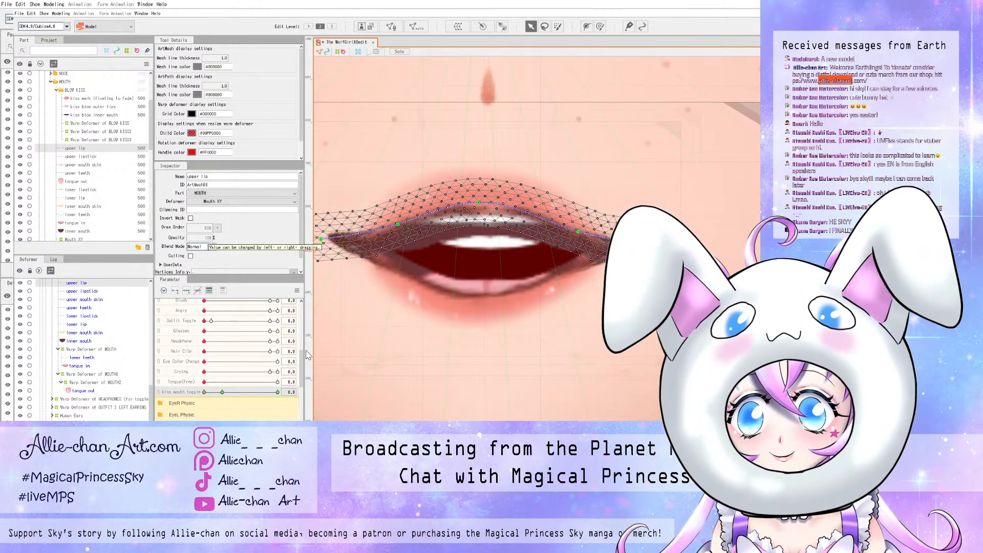
scroll(430, 222, down, 2)
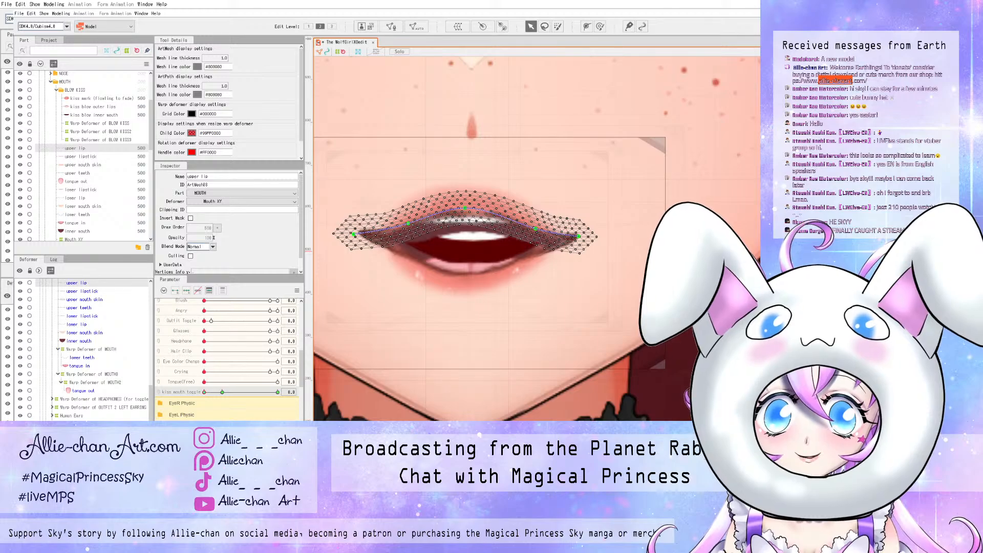
scroll(629, 319, up, 1)
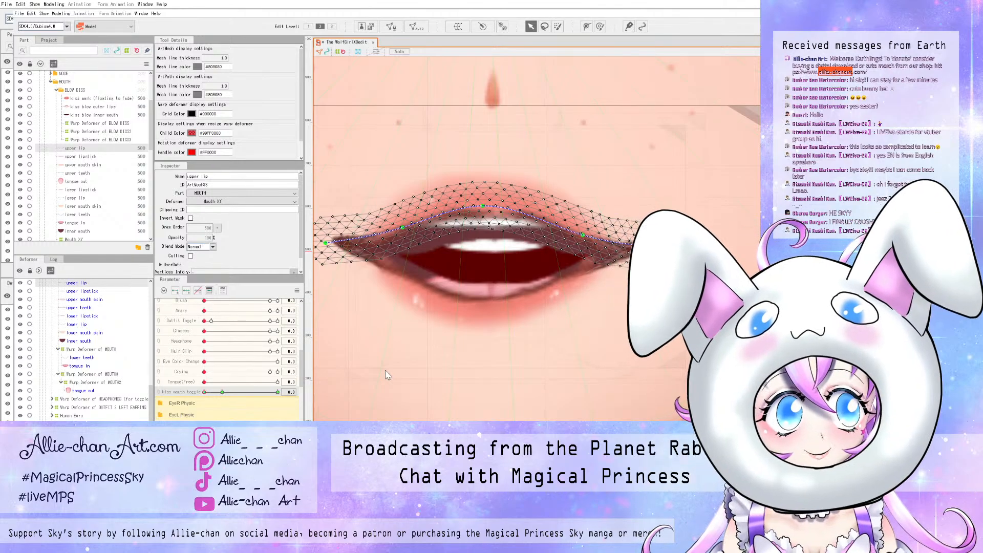
- Undo the recent kiss mouth toggle changes on the mouth meshes, going back to the kiss blow inner mouth selection
key(ctrl+z)
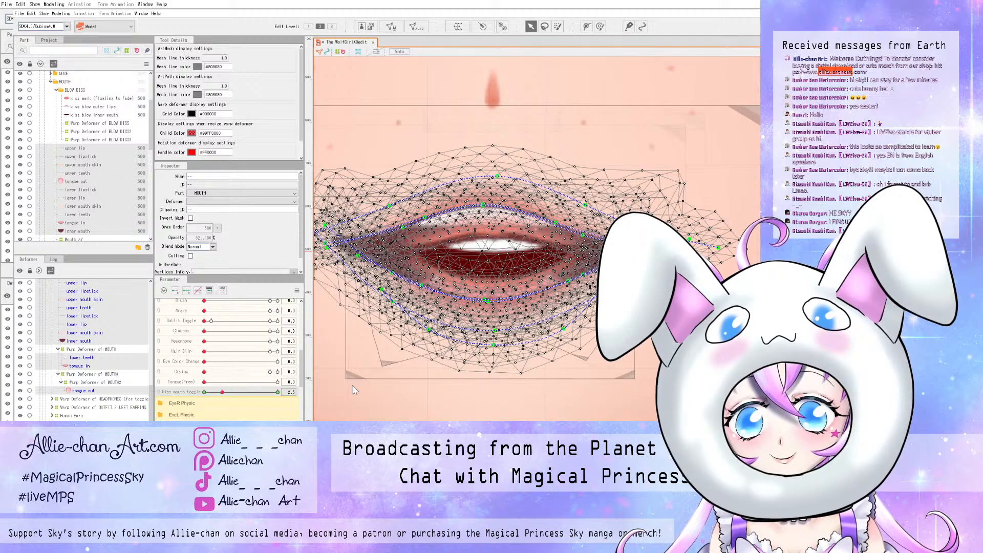
key(ctrl+z)
key(ctrl+y)
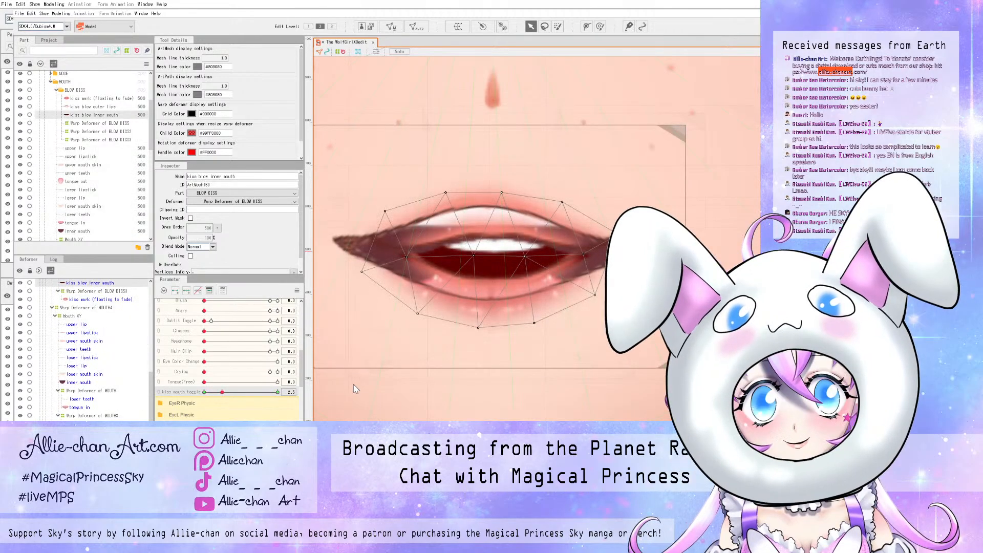
- Switch to edit level 1, return the kiss mouth toggle to 0 and check the mouth against the whole model
key(1)
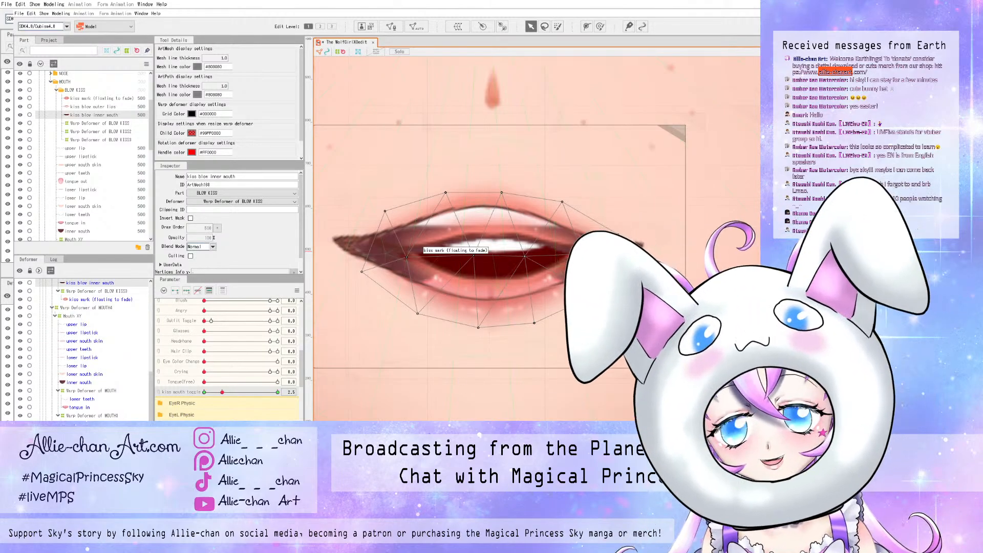
drag(222, 392, 204, 393)
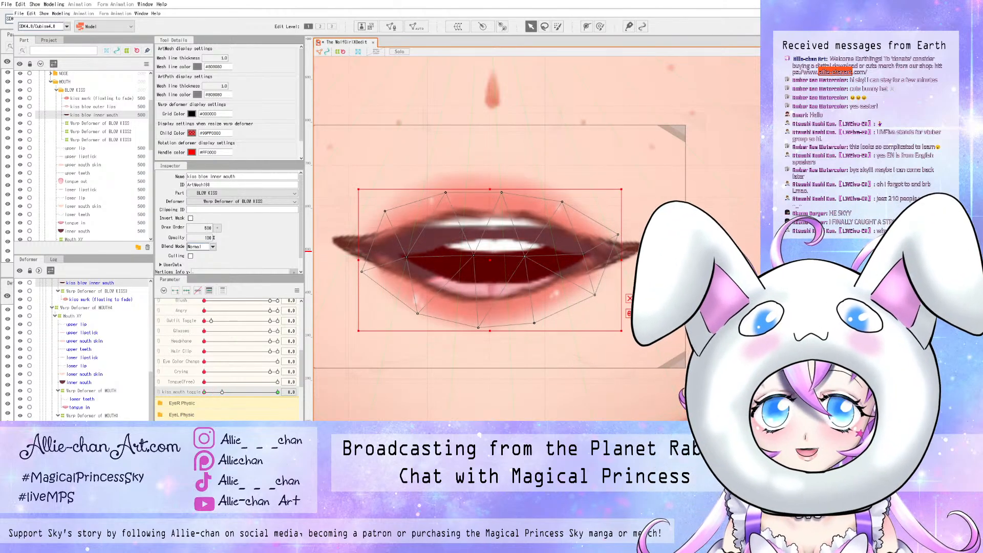
scroll(475, 202, down, 3)
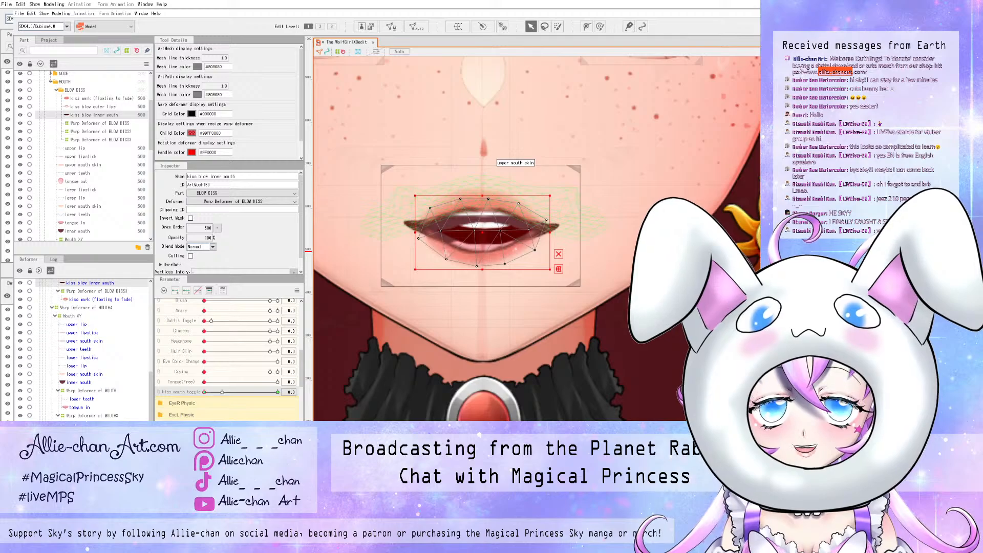
scroll(471, 205, up, 2)
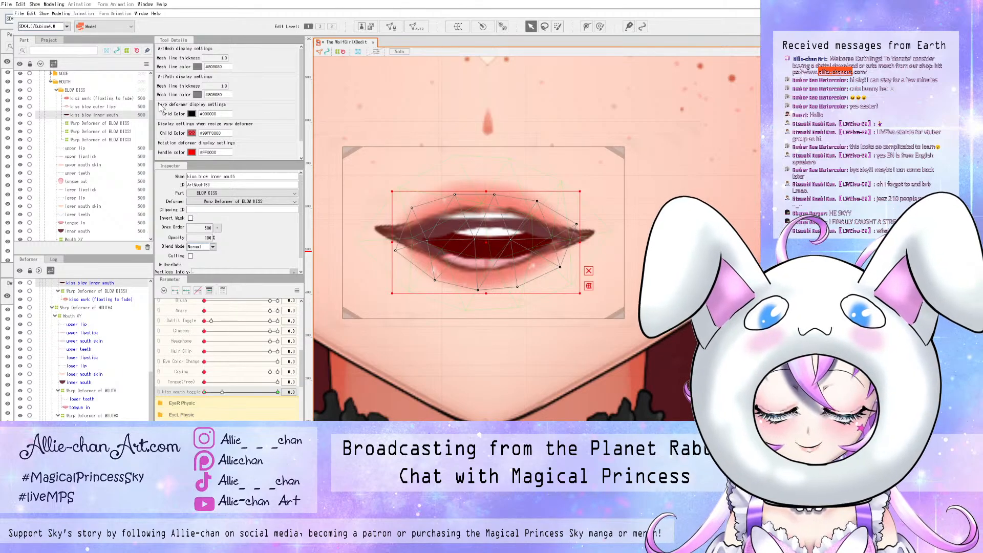
scroll(615, 106, down, 8)
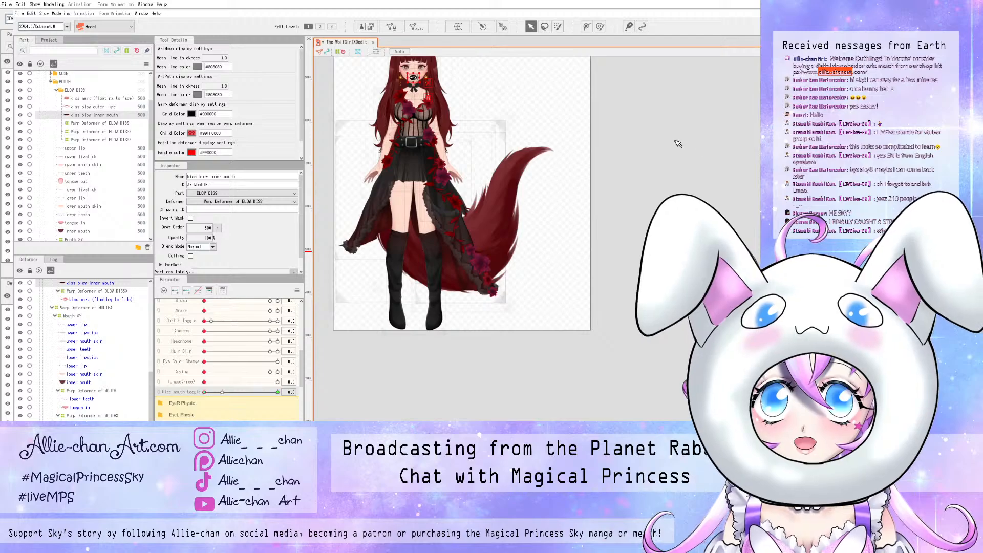
scroll(677, 143, down, 3)
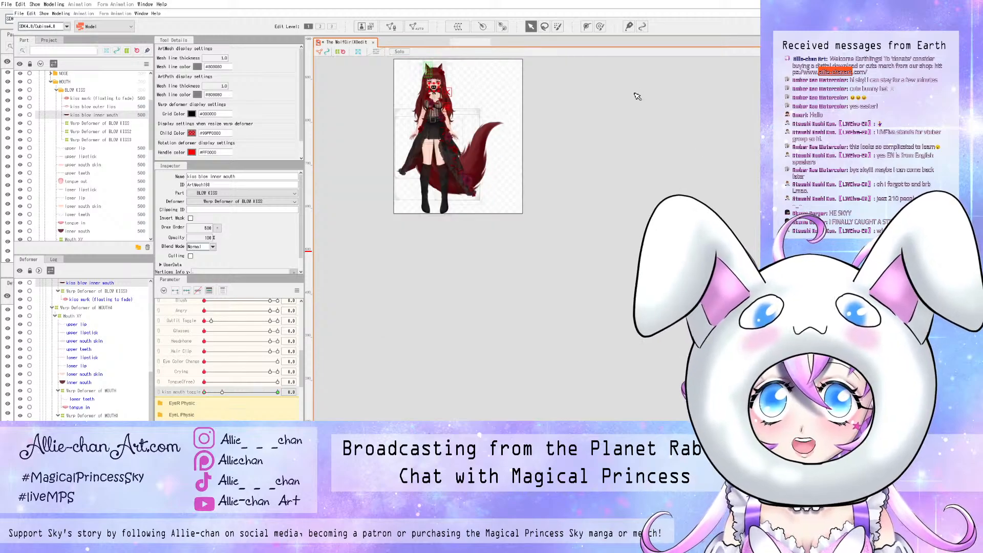
scroll(635, 121, up, 9)
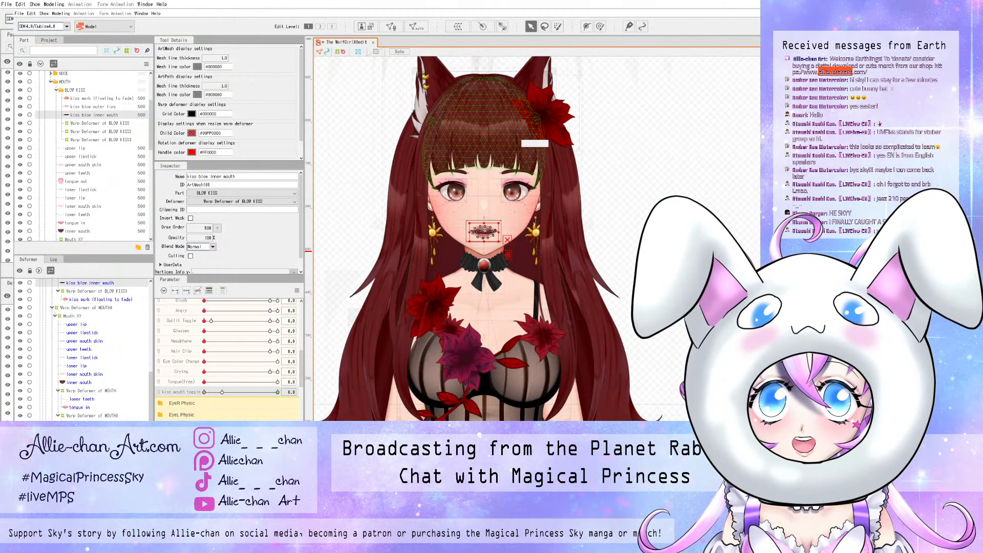
- Preview the arm pose with Arm L UP, Arm R UP and the knife at their maximums, then lower Arm L UP slightly
scroll(485, 162, down, 3)
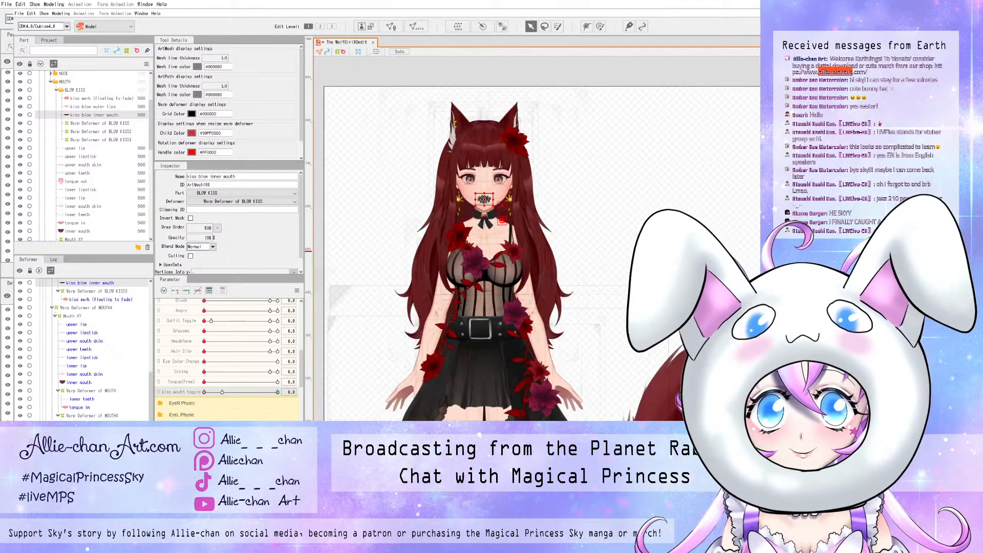
scroll(228, 353, up, 10)
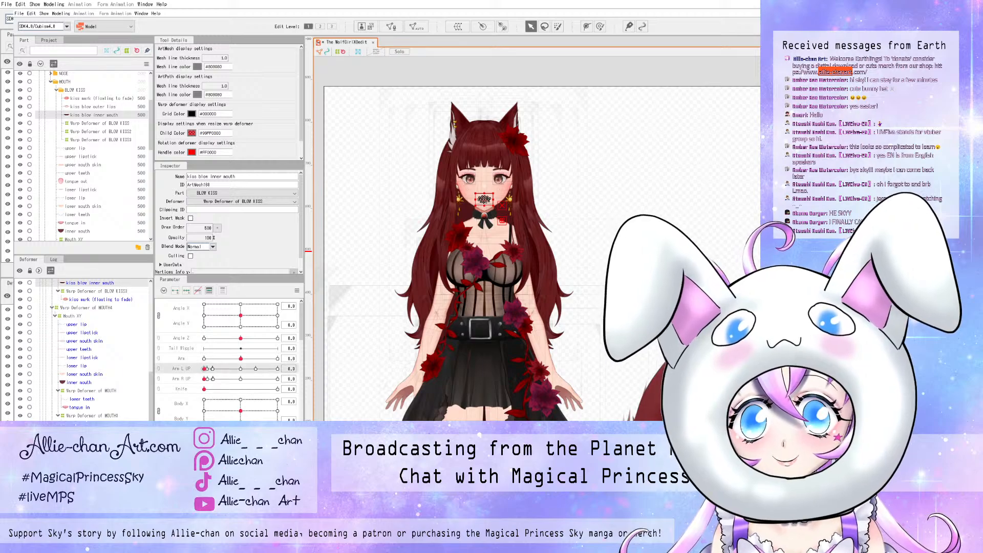
drag(204, 369, 278, 369)
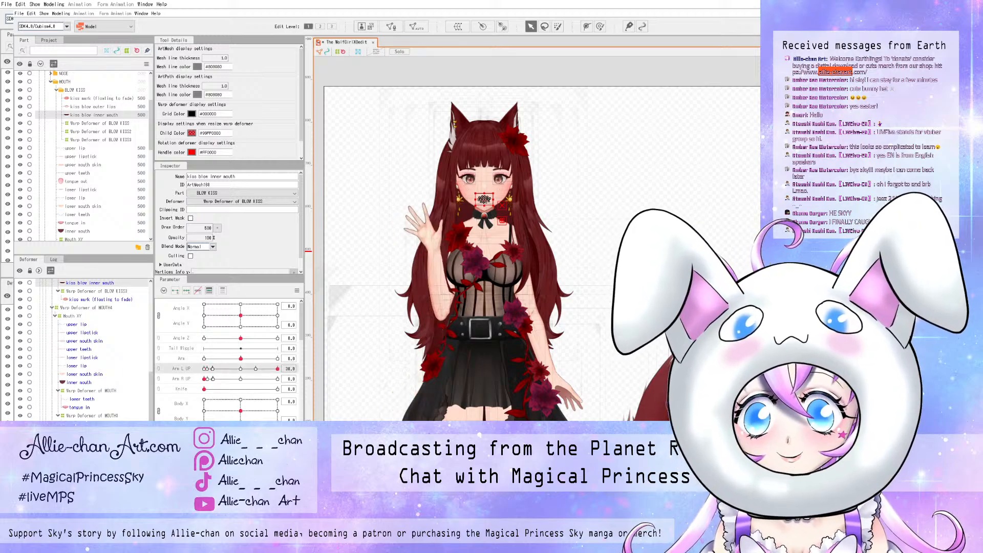
drag(204, 379, 277, 379)
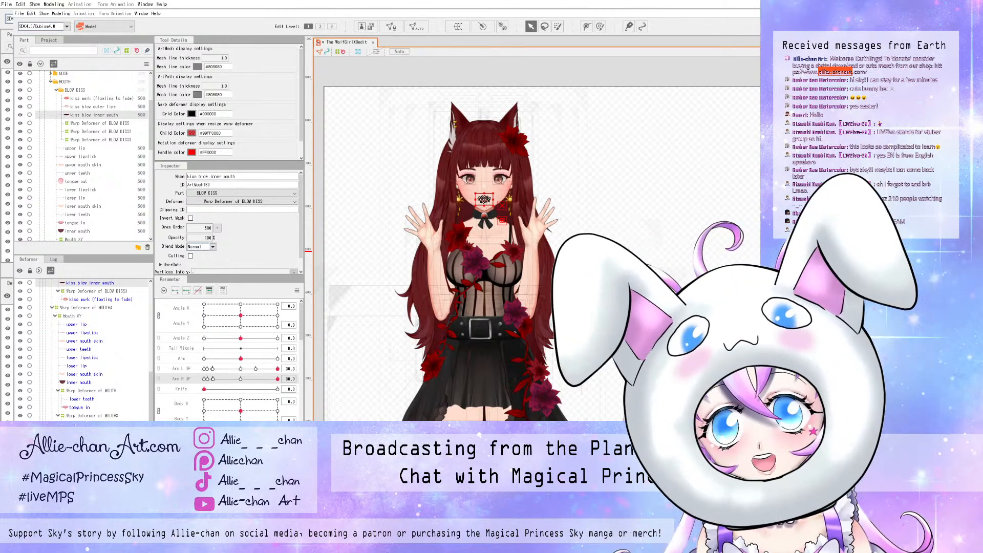
click(278, 390)
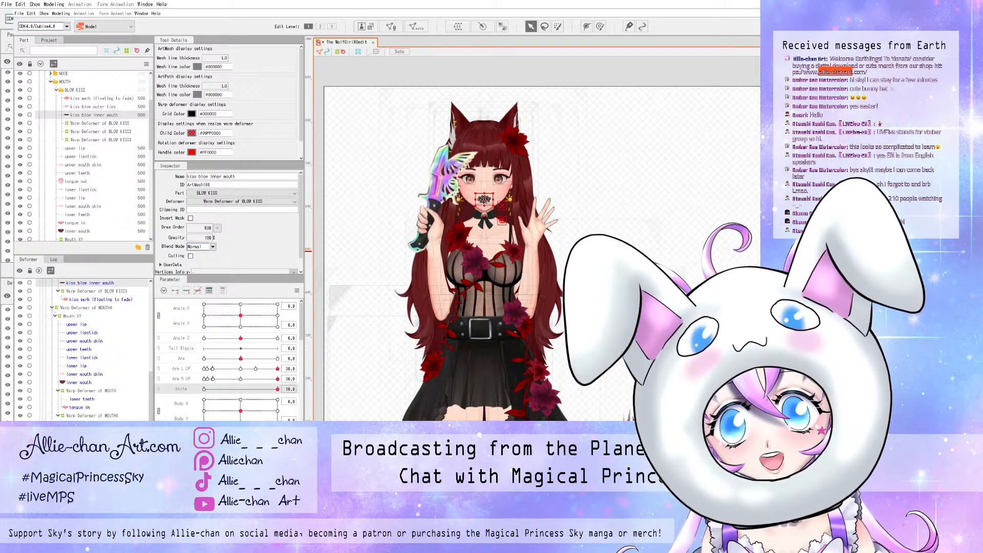
mouse_move(278, 369)
mouse_down()
mouse_move(252, 369)
mouse_move(268, 369)
mouse_up()
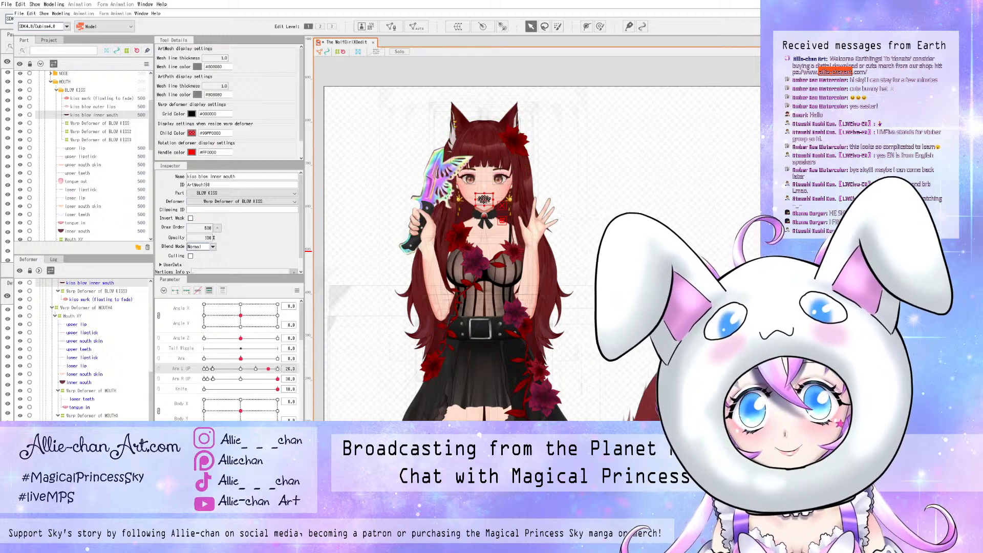
- Preview the wolf girl's tail pose with the tail up parameter at its maximum
scroll(556, 295, down, 4)
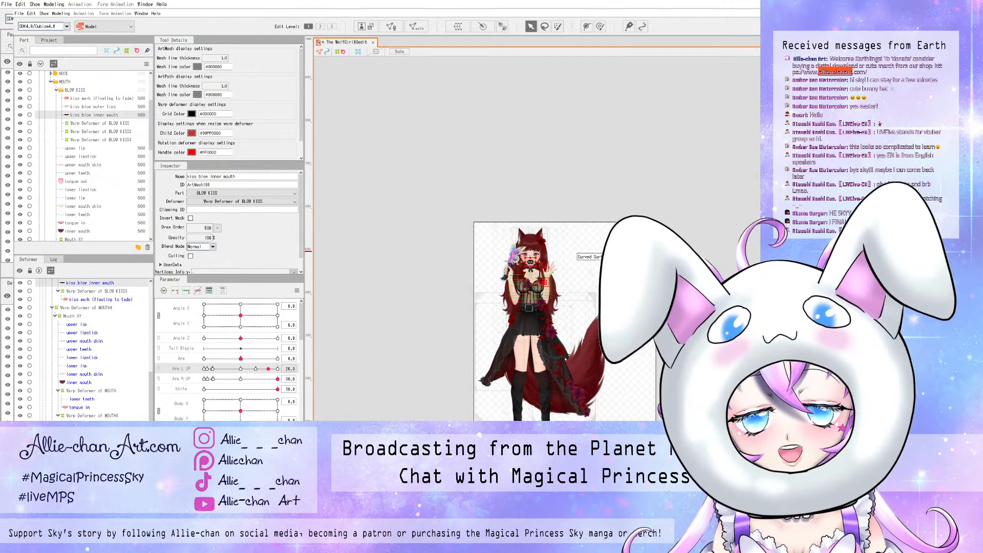
scroll(228, 358, down, 3)
scroll(228, 359, down, 3)
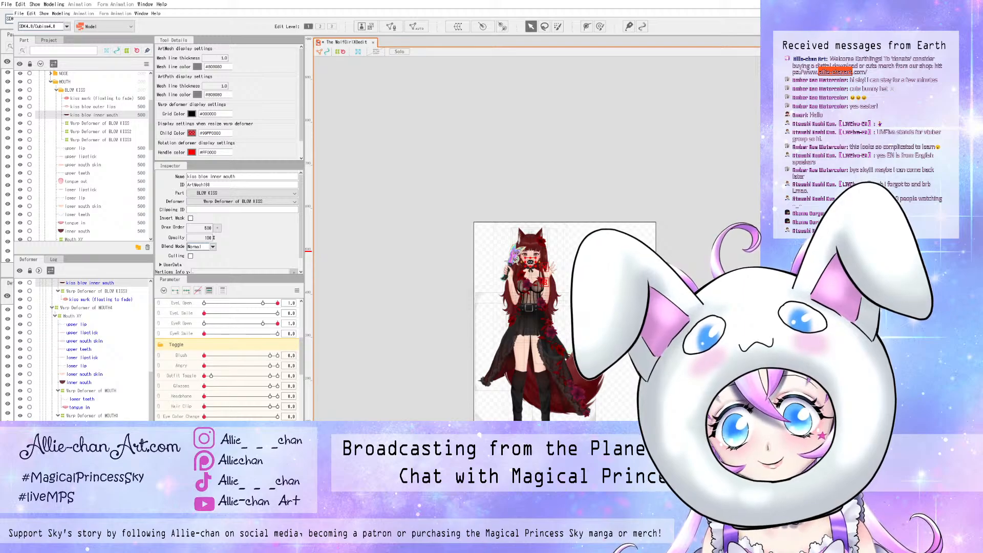
scroll(228, 358, down, 15)
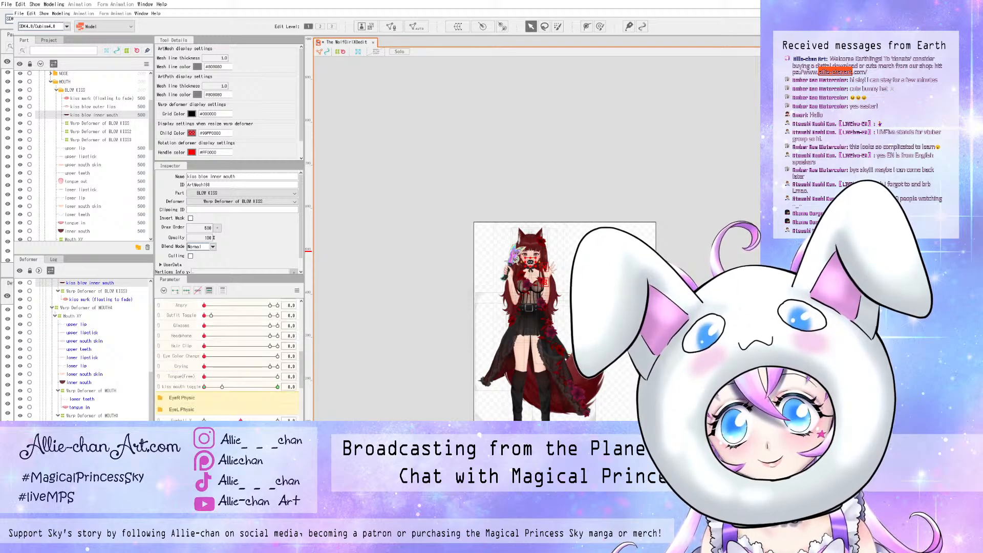
scroll(228, 358, down, 2)
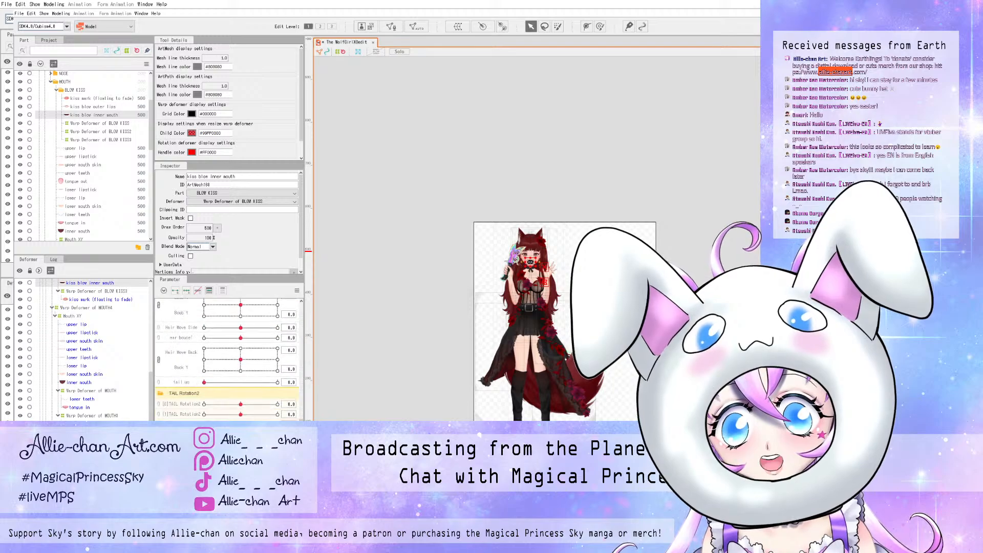
drag(204, 382, 277, 382)
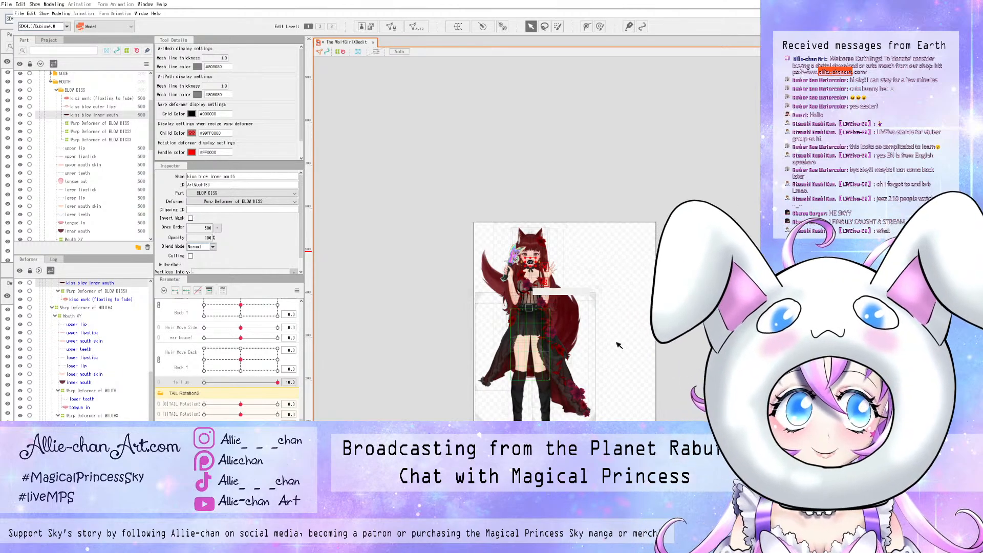
scroll(529, 261, up, 3)
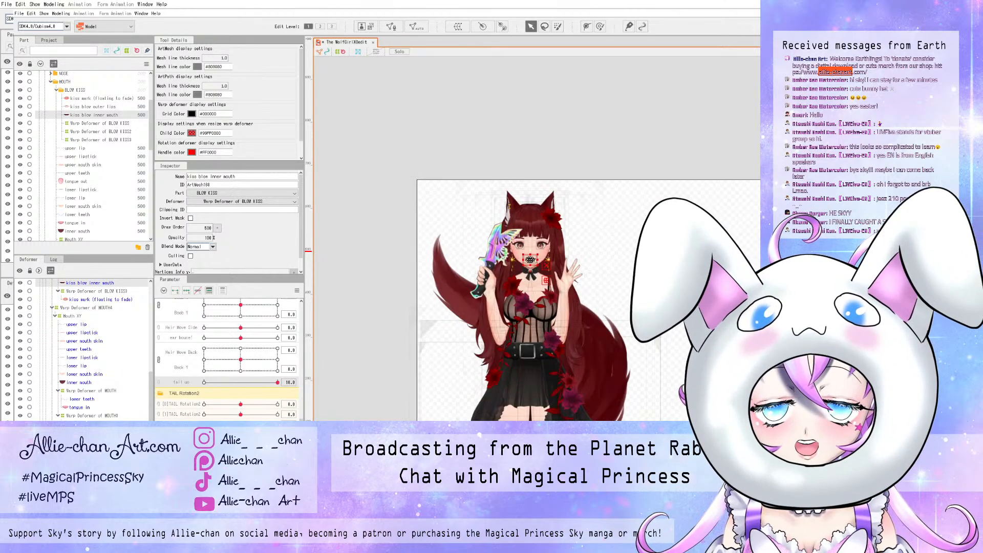
scroll(529, 262, up, 3)
scroll(527, 262, up, 2)
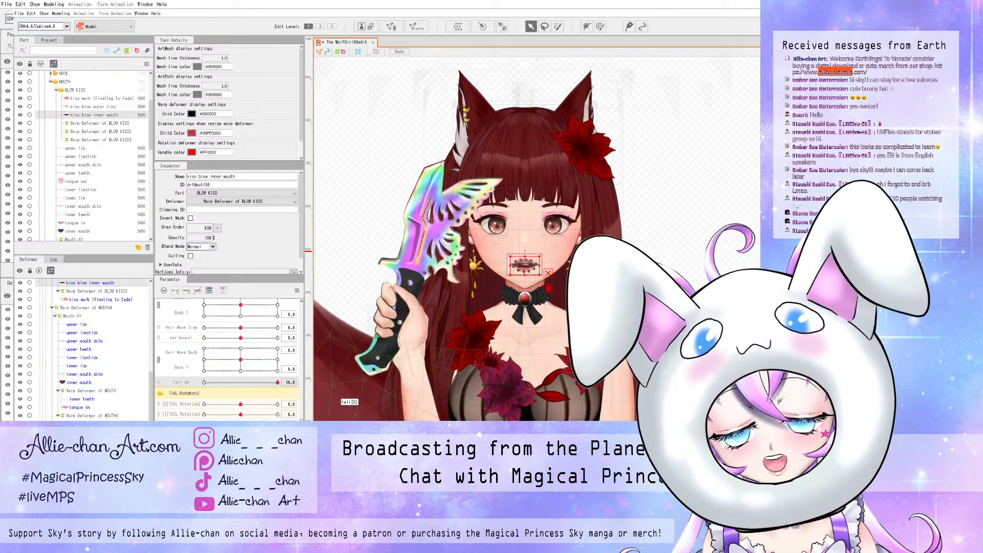
- Return the Arm L UP, Arm R UP and knife parameters to 0
scroll(228, 359, up, 5)
scroll(228, 359, up, 10)
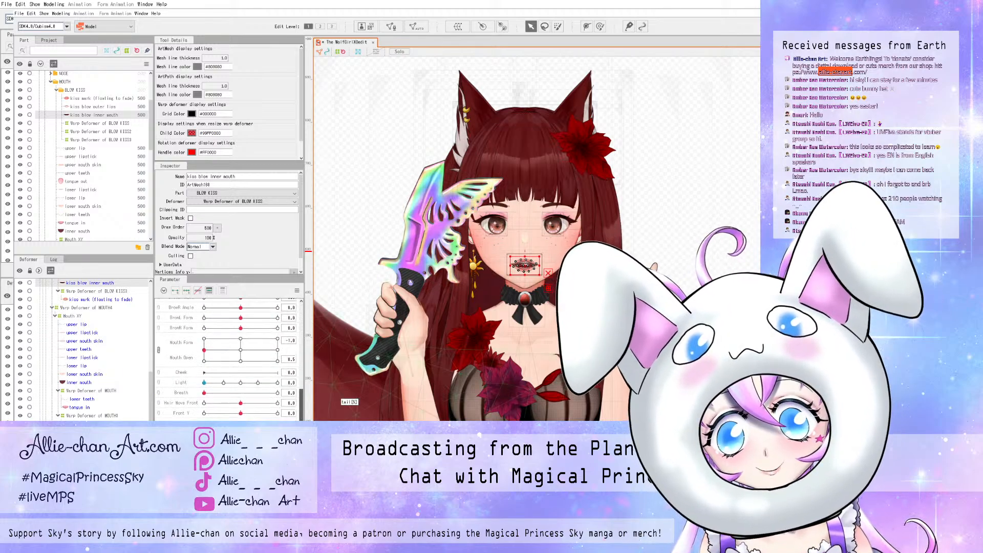
scroll(228, 358, up, 3)
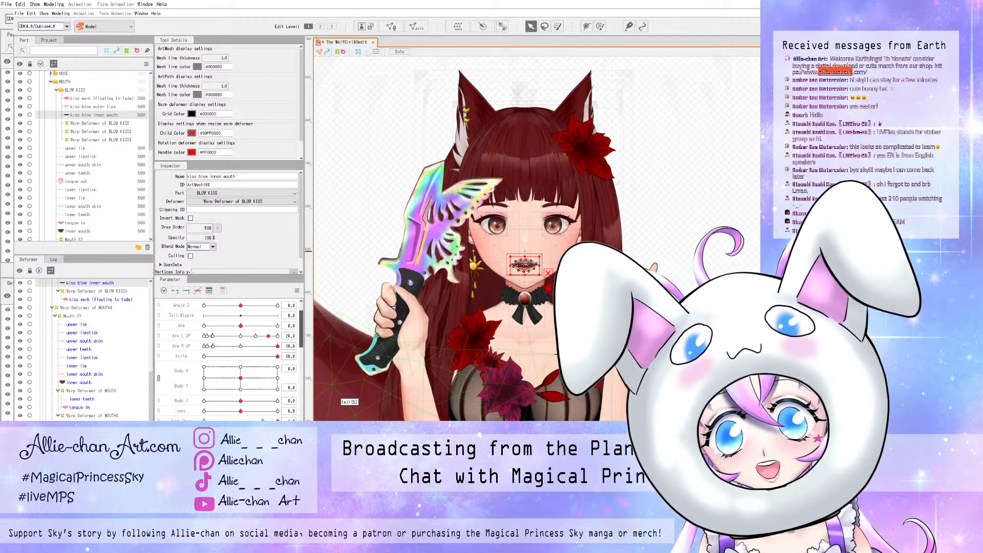
drag(268, 336, 204, 336)
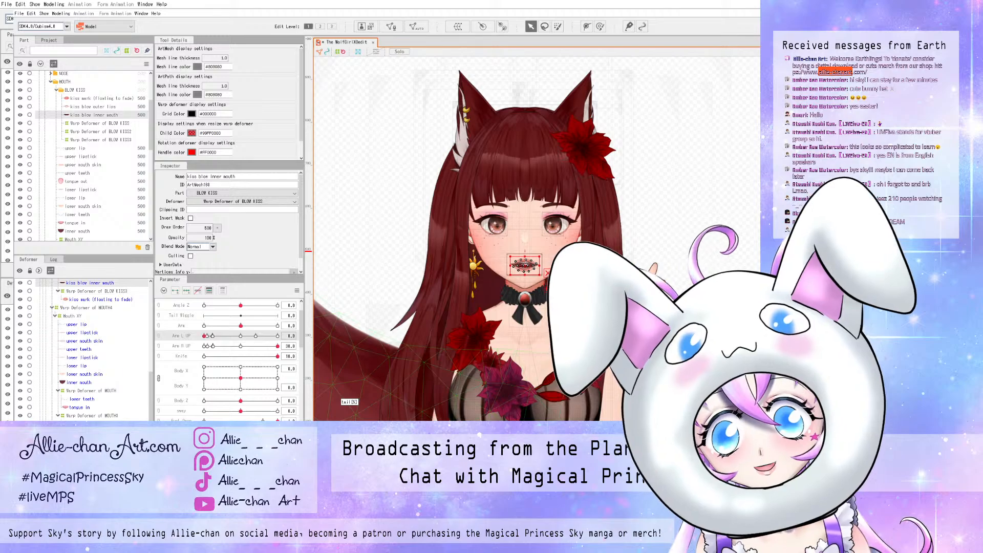
drag(278, 346, 203, 346)
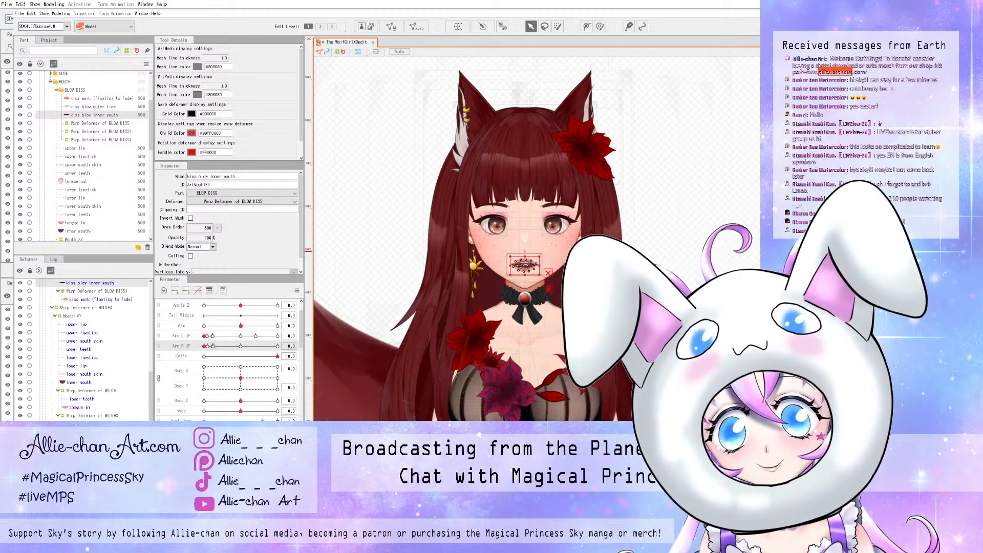
drag(278, 356, 205, 357)
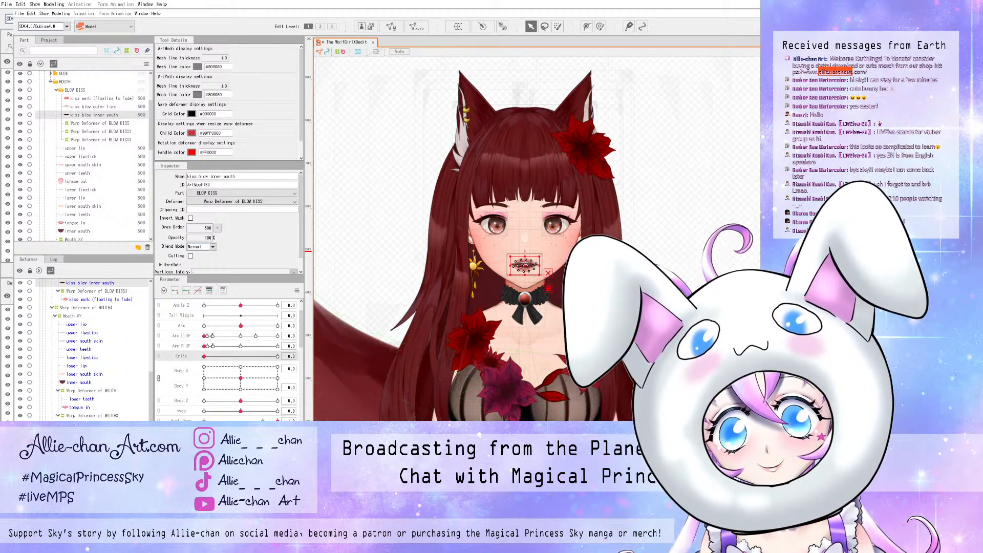
- Check the kiss blow inner mouth up close with the kiss mouth toggle raised, ending at 0
scroll(521, 263, up, 5)
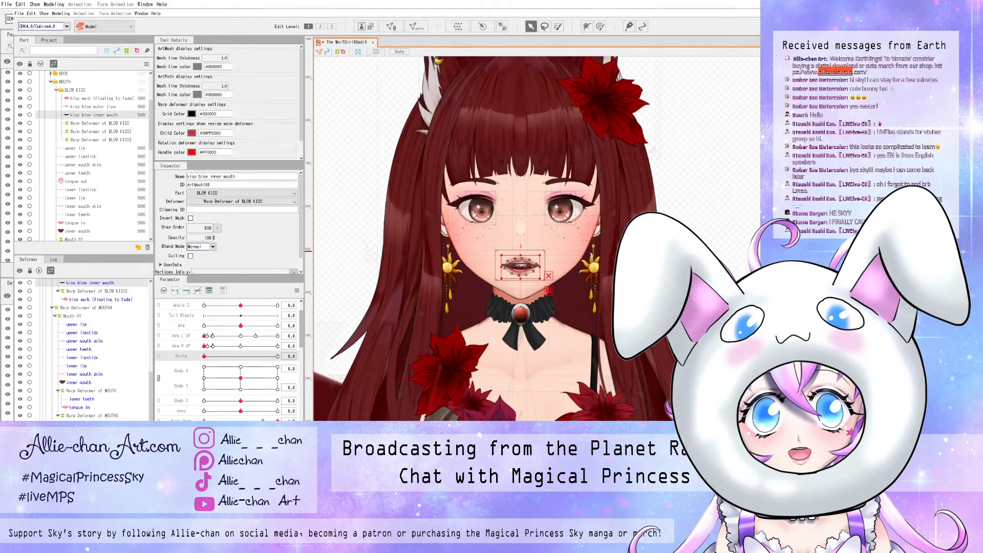
scroll(505, 256, up, 2)
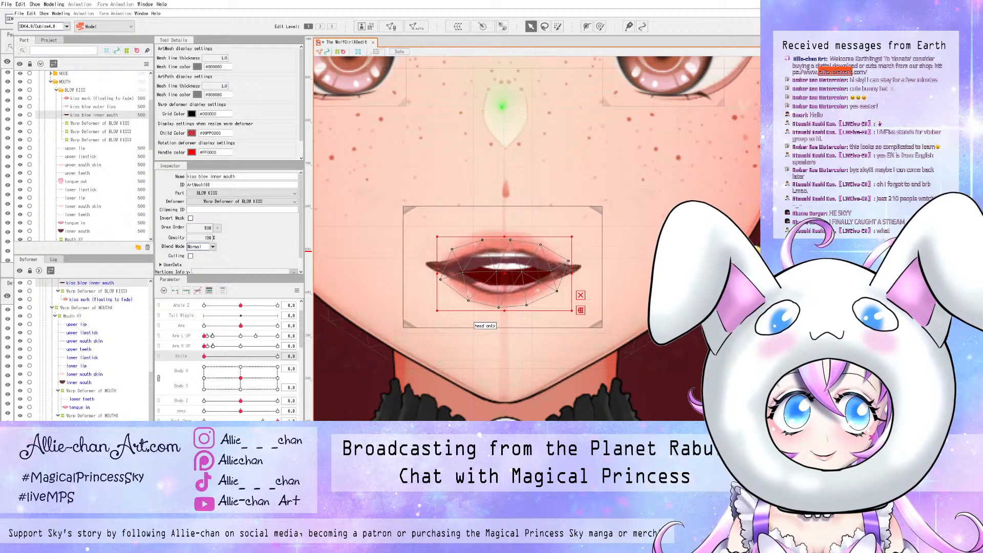
scroll(228, 359, down, 1)
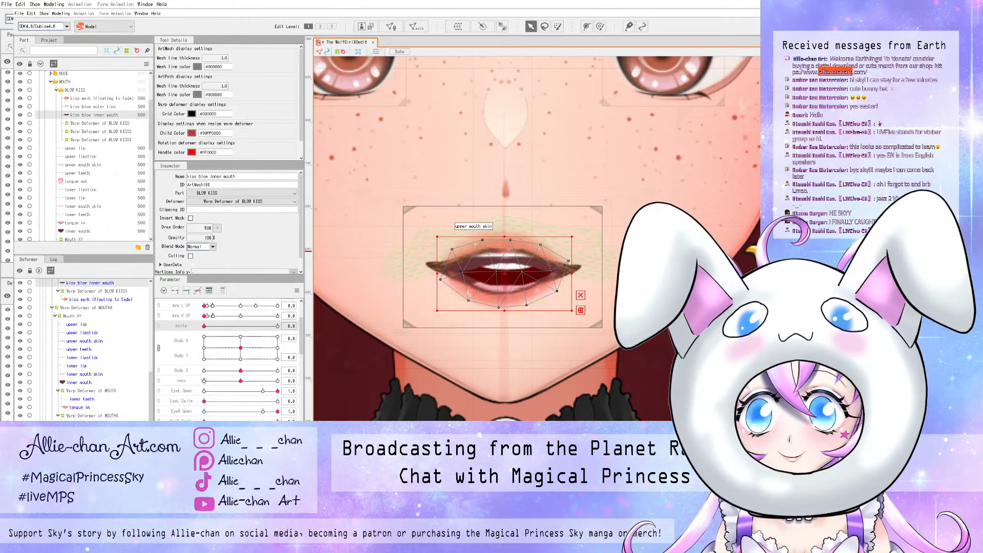
scroll(228, 358, down, 3)
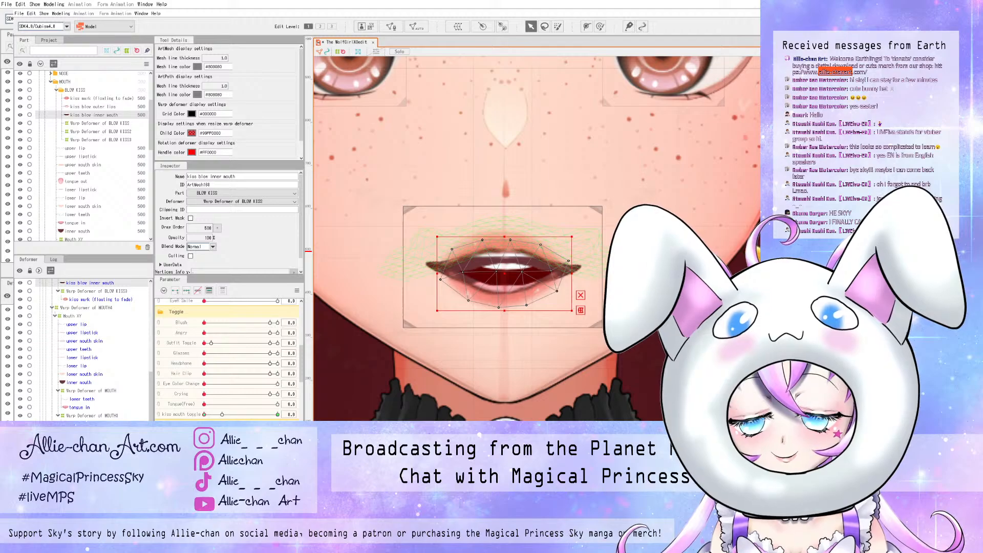
click(224, 414)
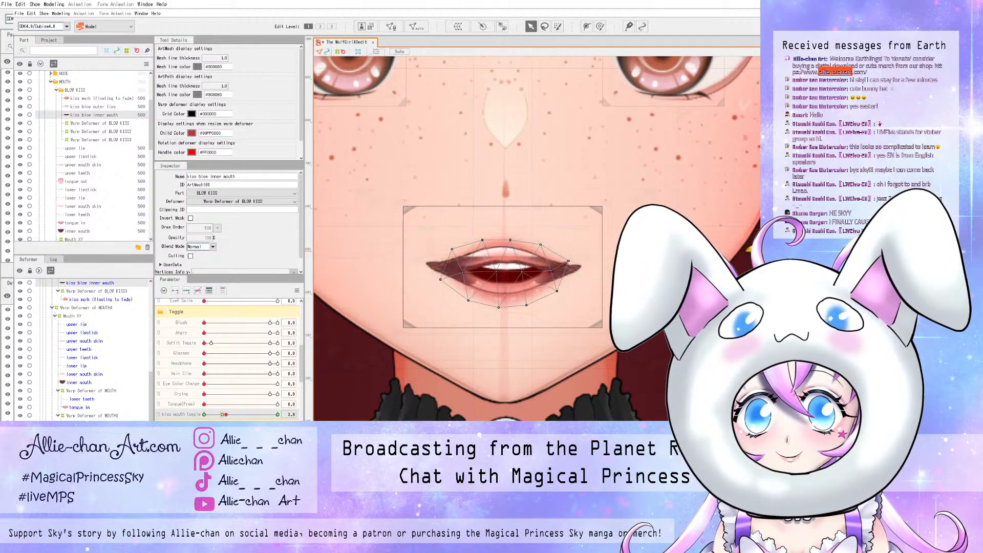
drag(265, 414, 204, 415)
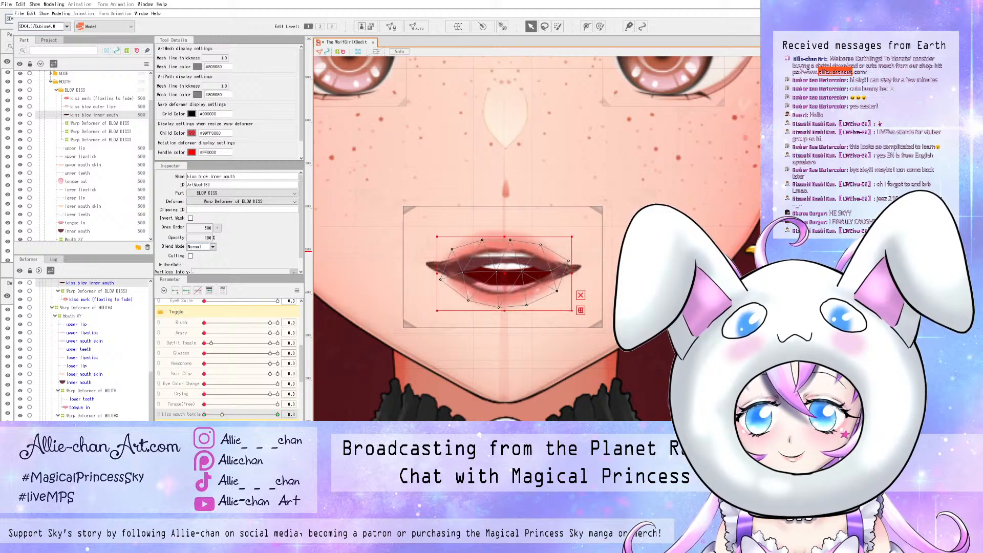
- Inspect the upper lip, upper lipstick, kiss blow outer lips and kiss mark meshes, ending on kiss blow inner mouth
click(82, 148)
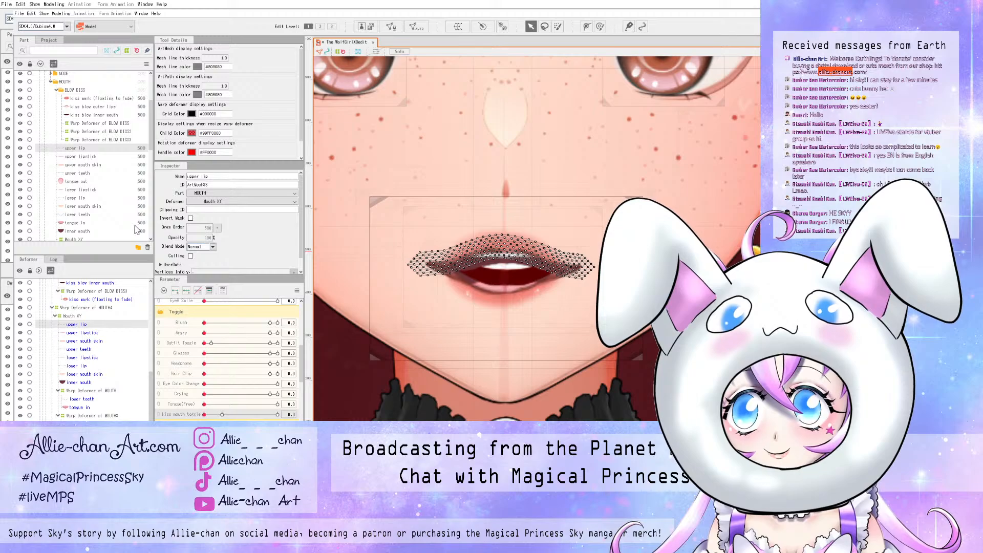
key(Down)
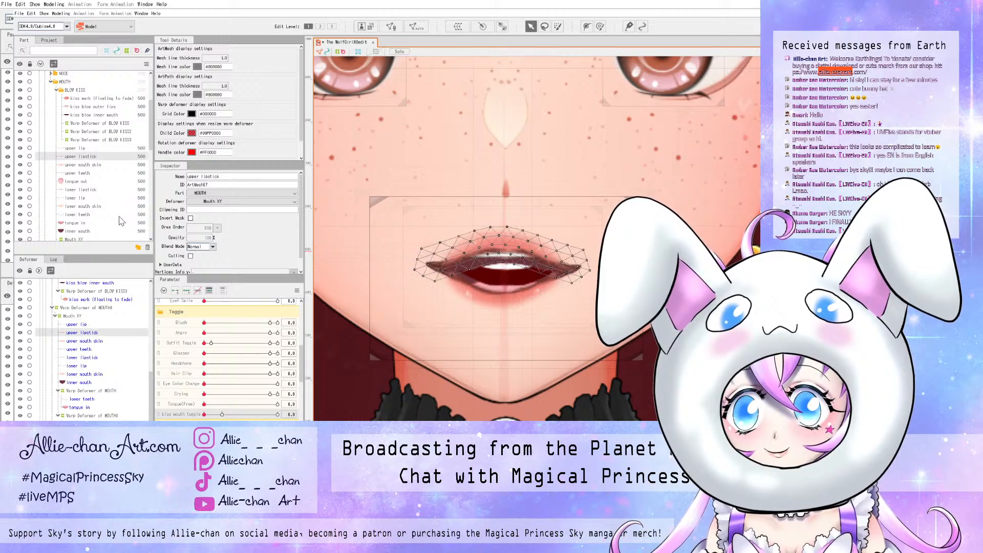
key(Up)
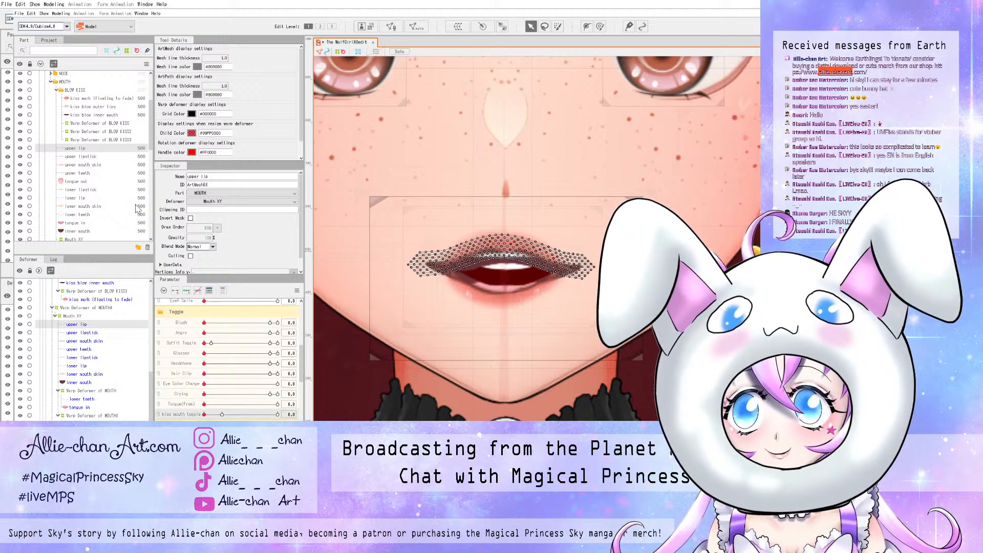
click(85, 115)
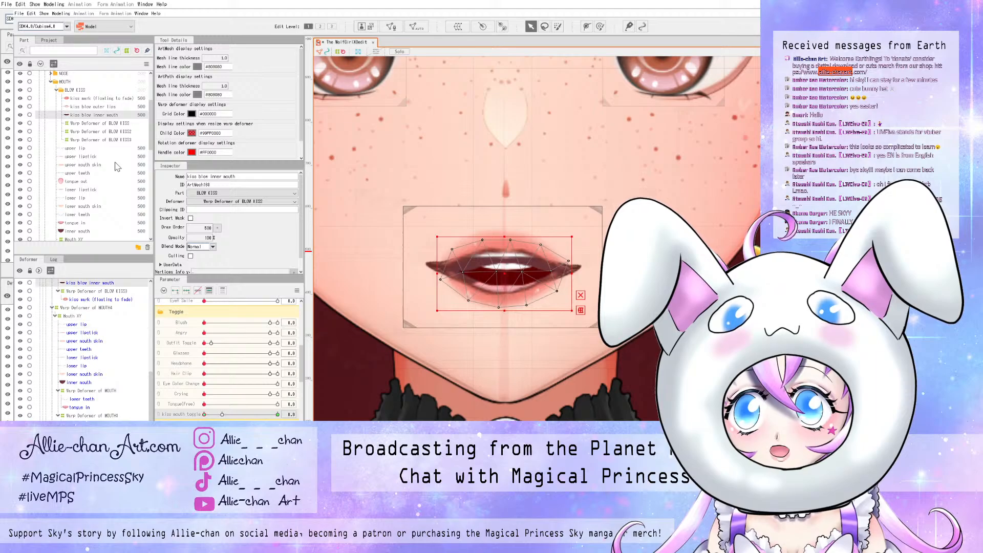
click(98, 107)
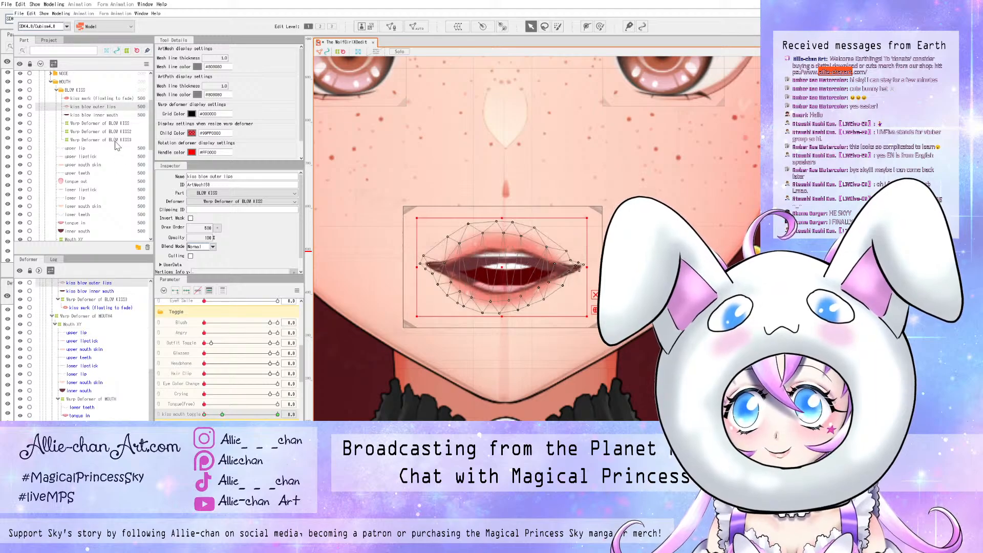
click(101, 99)
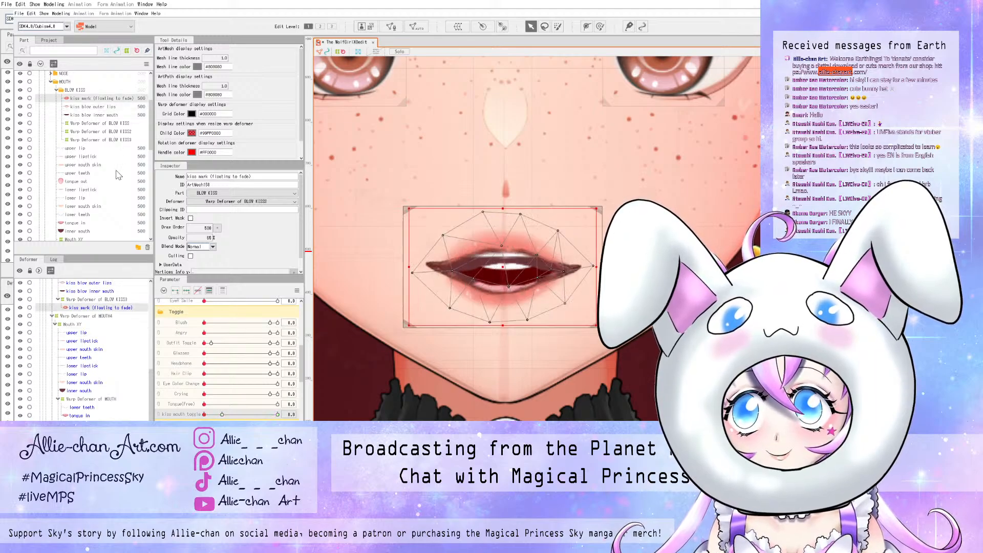
click(97, 116)
scroll(118, 175, down, 1)
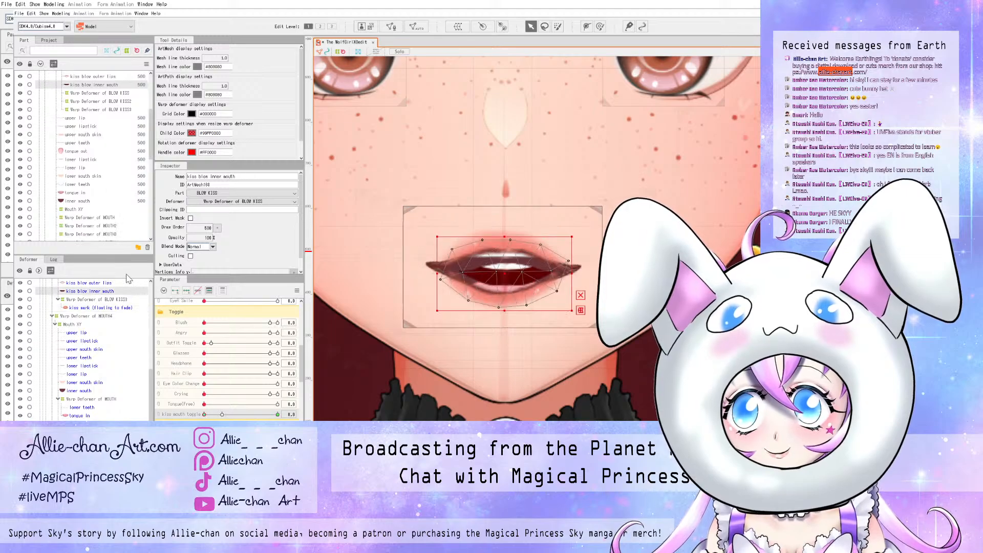
scroll(123, 176, down, 1)
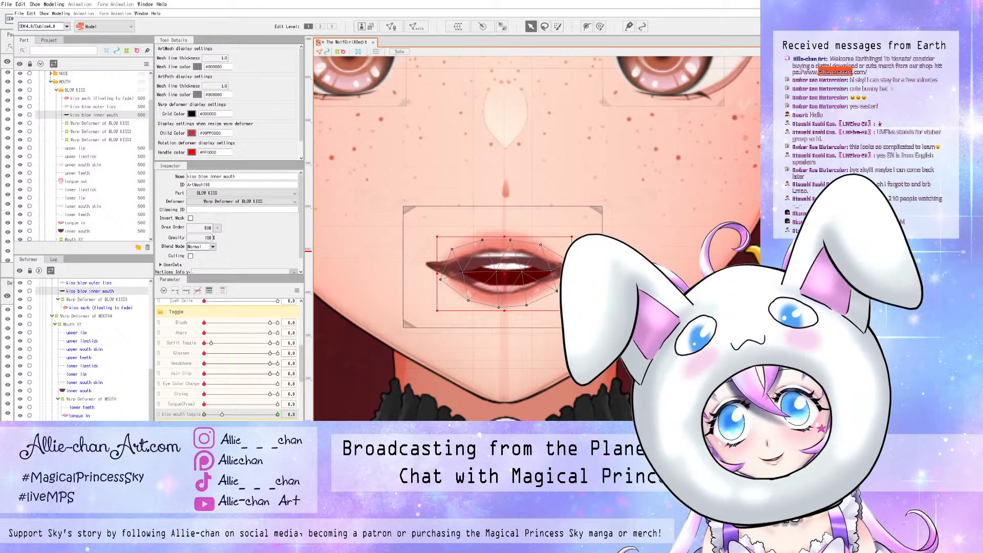
- Compare the kiss blow inner mouth across the kiss mouth toggle's range, returning to 0 once and ending at 10
drag(204, 415, 224, 414)
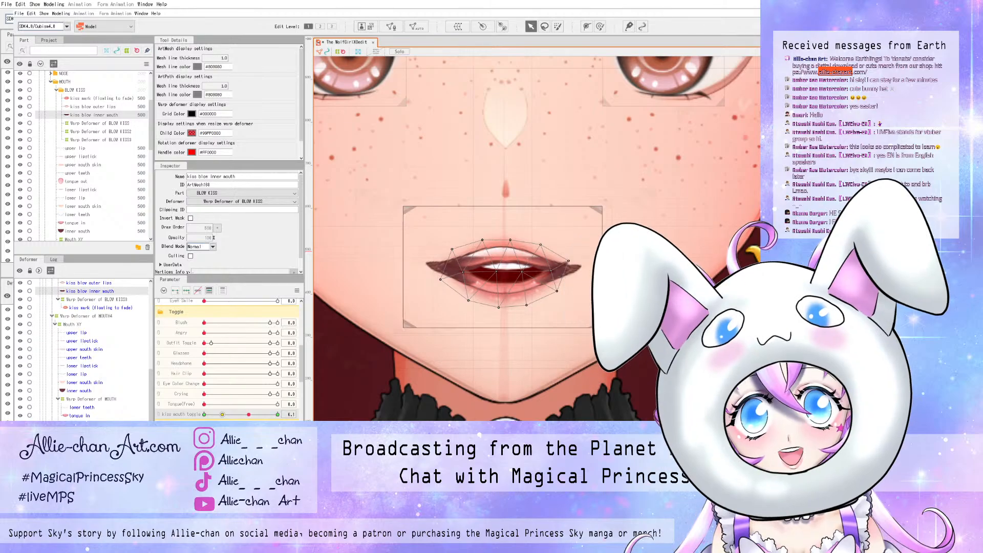
drag(261, 414, 203, 414)
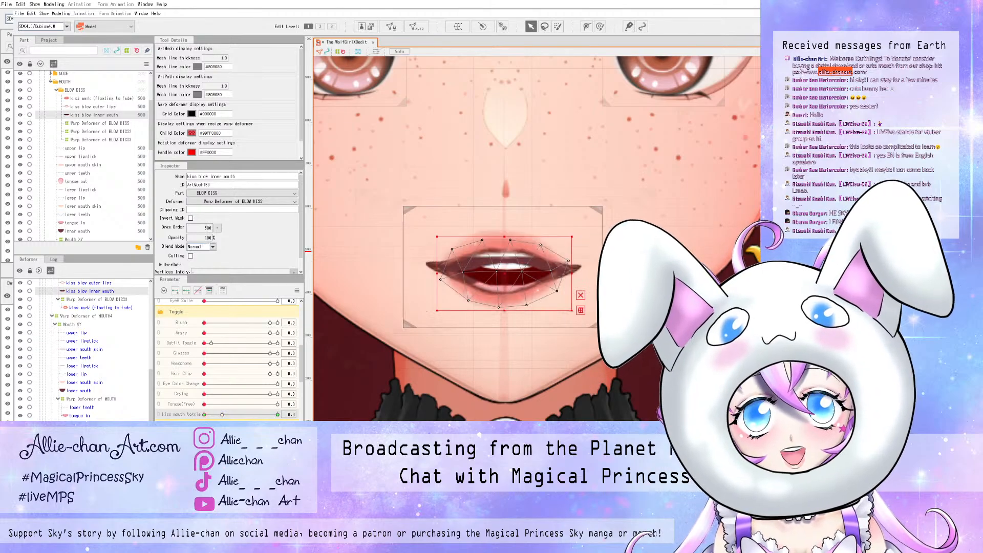
drag(208, 414, 277, 414)
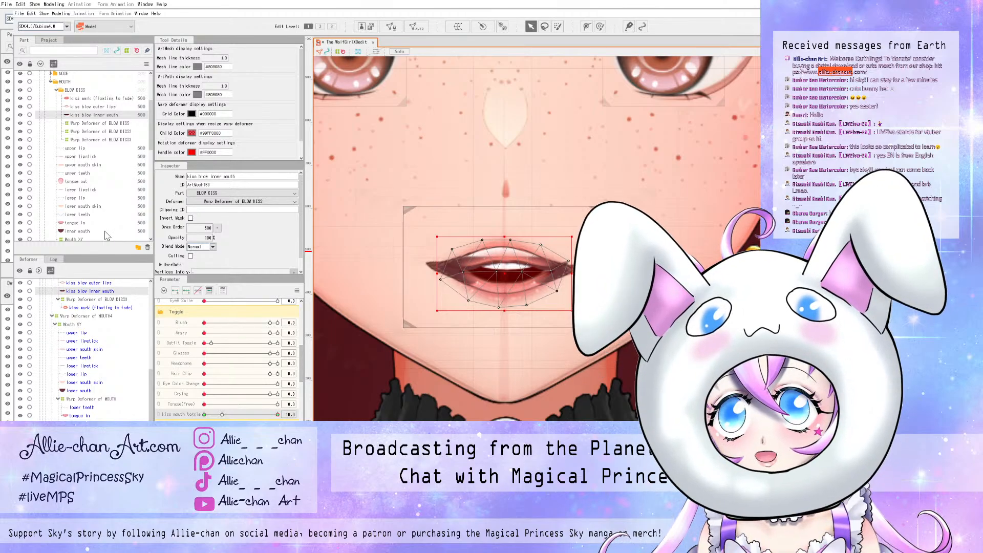
- Select the upper lipstick mesh and bring up its deform path at edit level 2, returning to the selection arrow
click(77, 157)
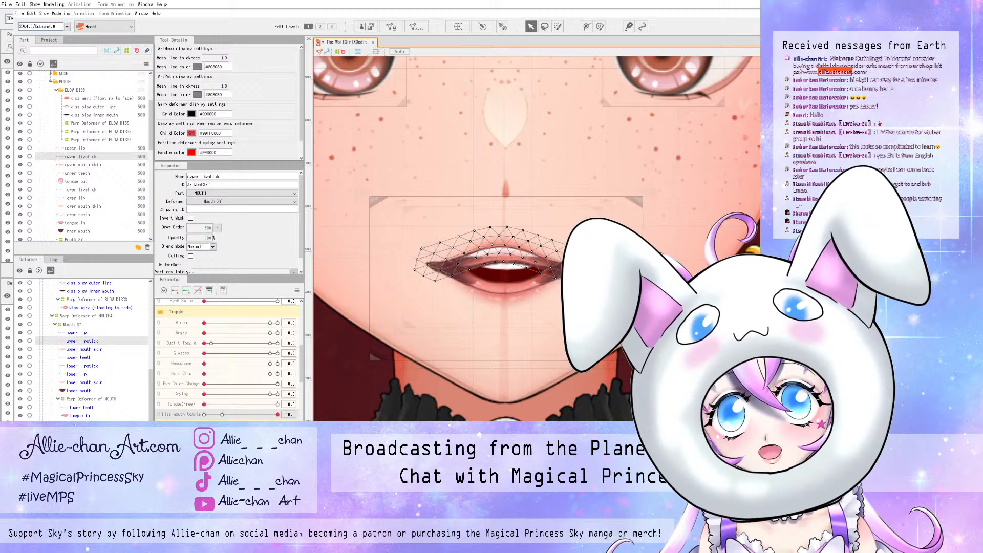
scroll(491, 255, up, 2)
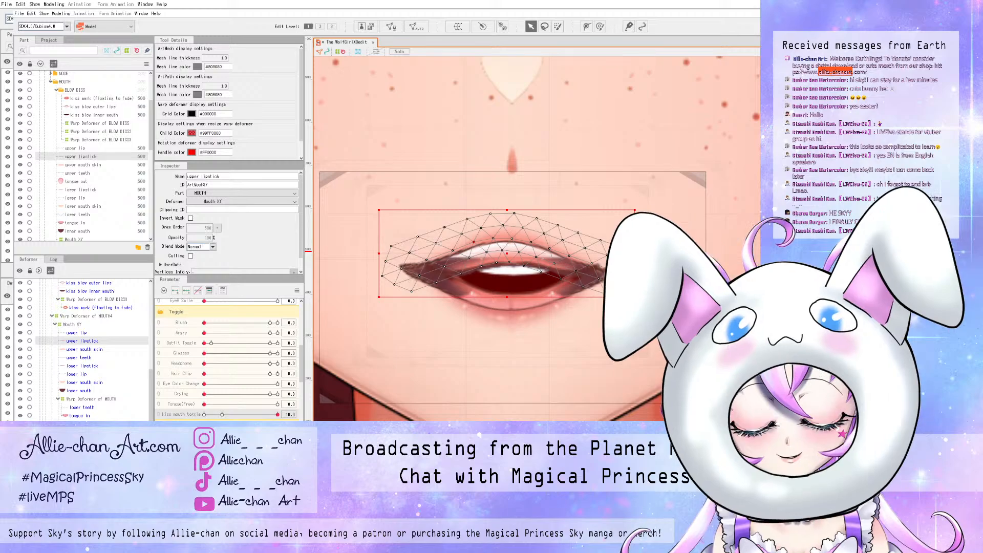
key(ctrl+z)
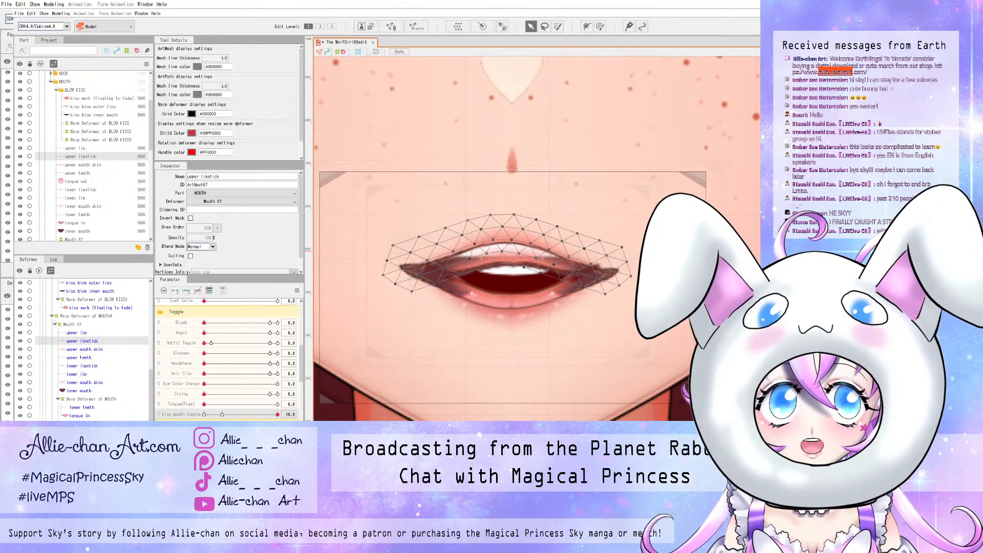
click(587, 27)
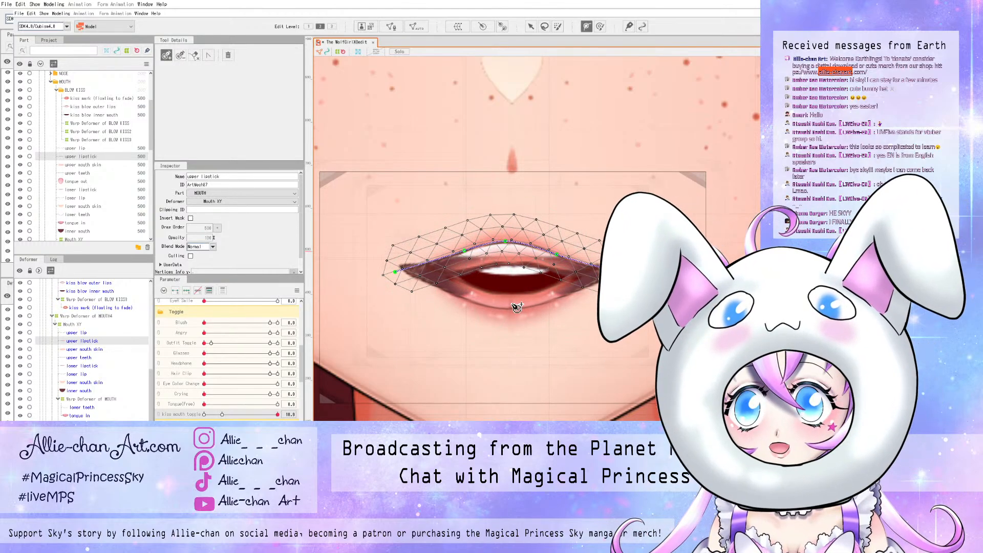
key(v)
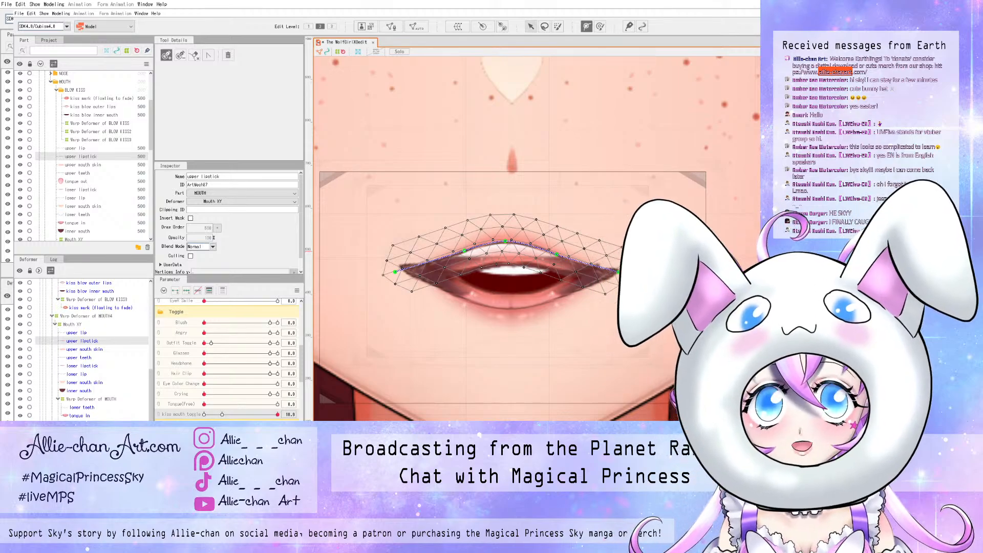
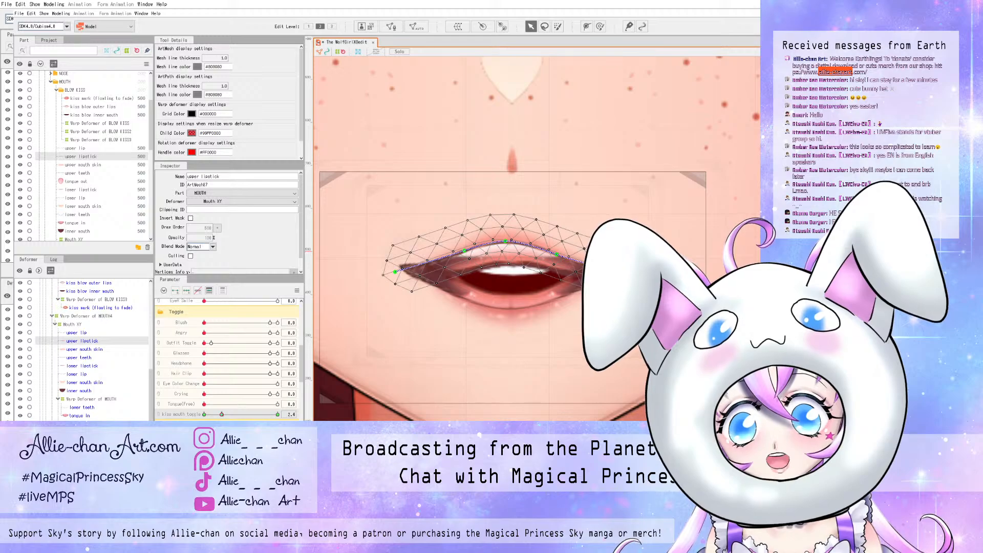
- Compare the mouth with the kiss mouth toggle at 0 and 2.4, ending at 2.4
click(204, 414)
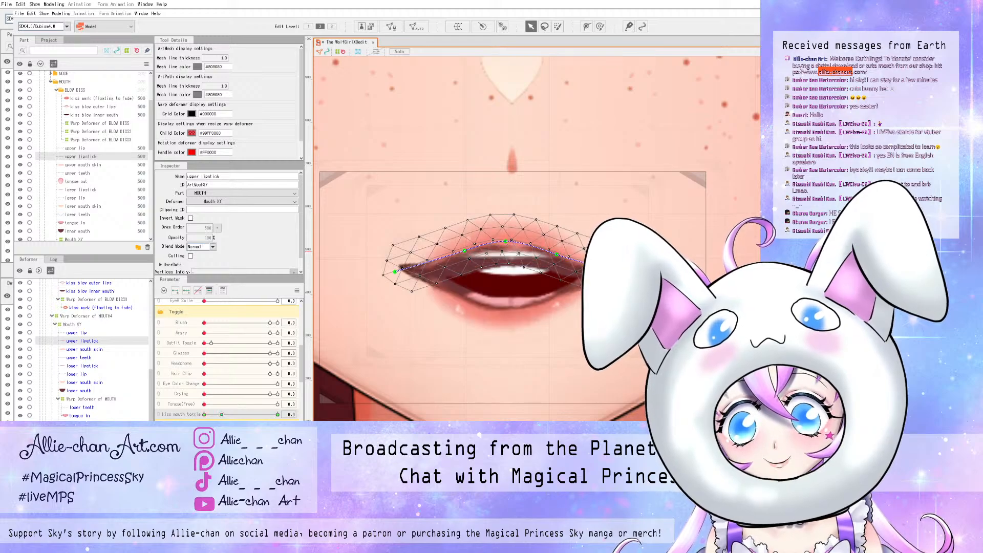
click(221, 415)
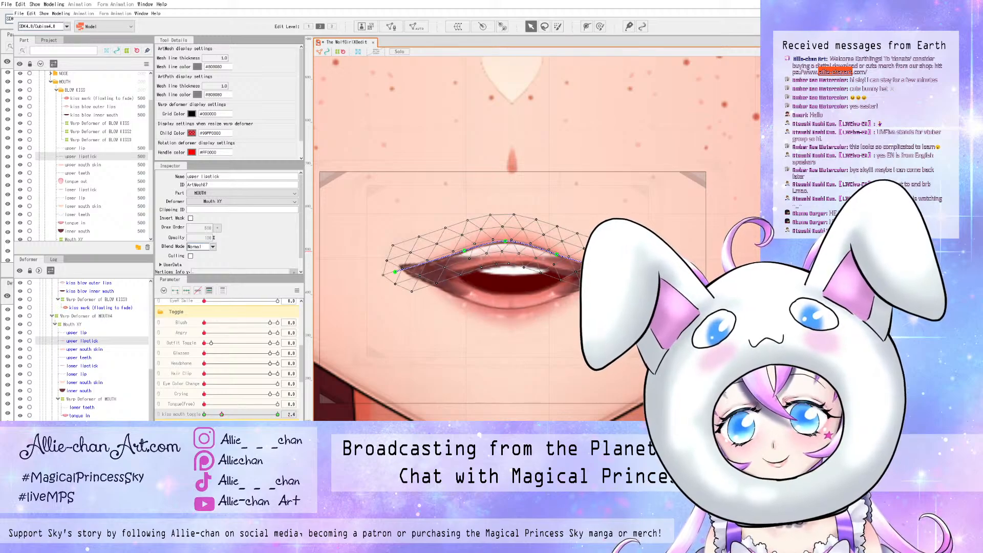
click(222, 414)
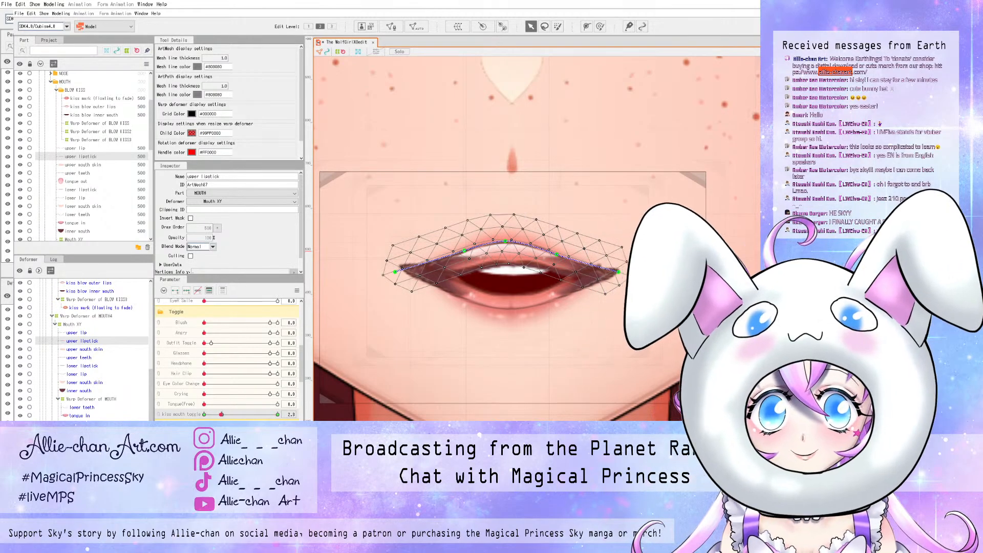
- Try to flatten the upper lipstick by lowering the middle and left points of its deform path, then raising the path slightly
scroll(482, 231, up, 3)
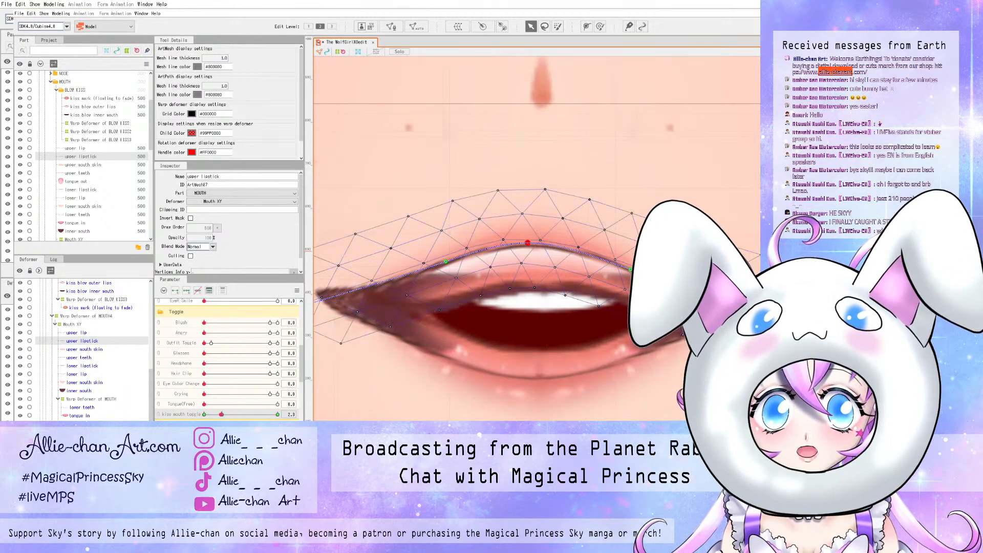
click(221, 414)
drag(527, 243, 532, 279)
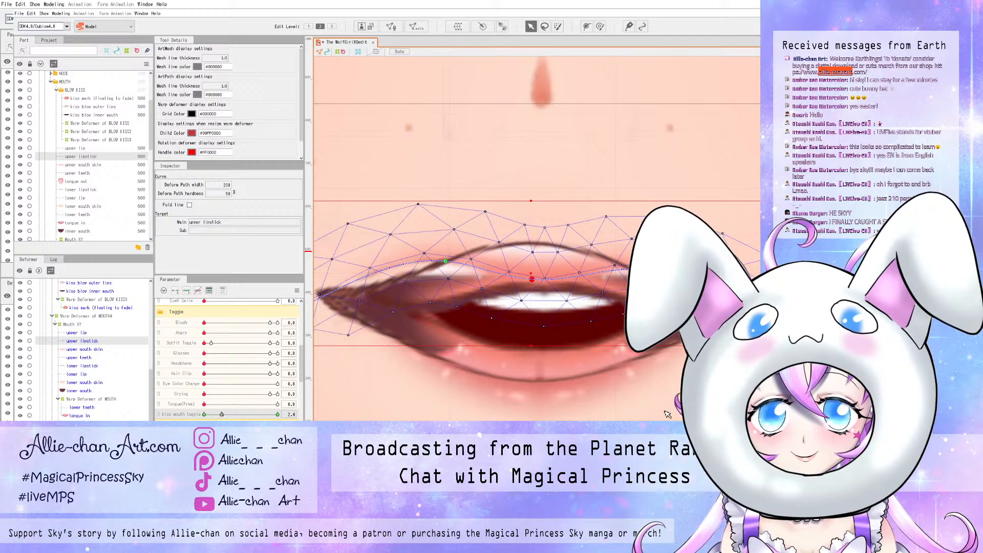
drag(446, 261, 448, 281)
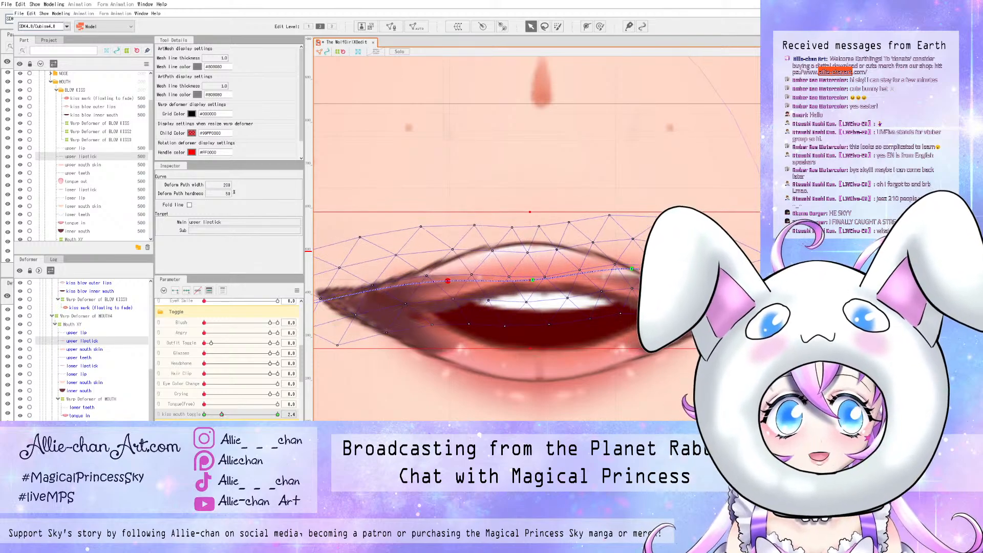
drag(502, 266, 500, 246)
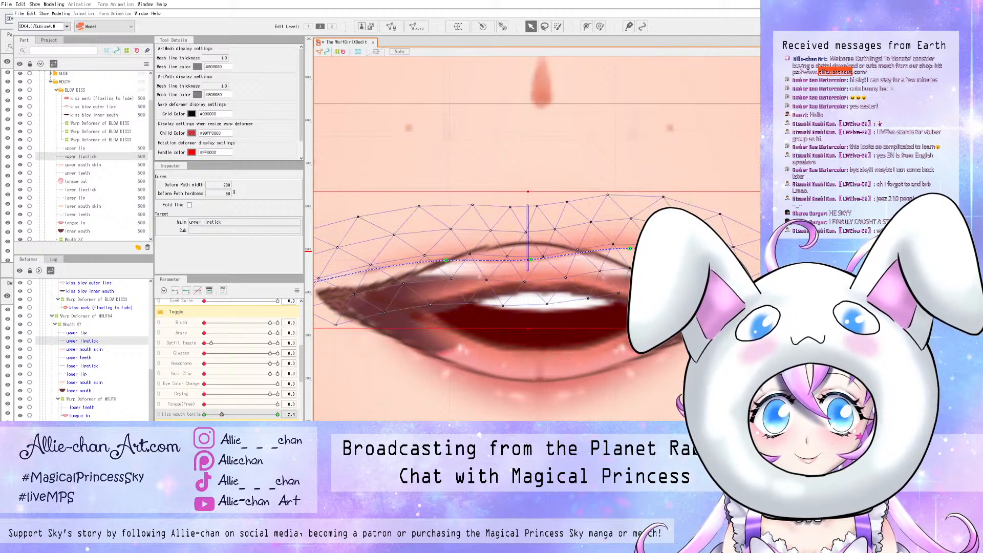
- Try to raise the centre point of the upper mouth skin's deform path well above the lips
click(85, 350)
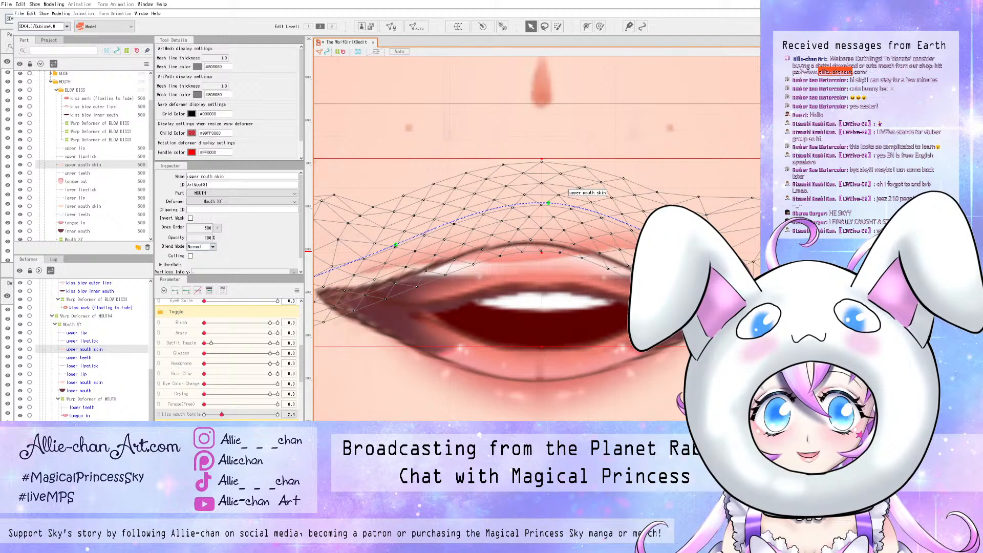
drag(548, 204, 544, 149)
scroll(548, 282, down, 3)
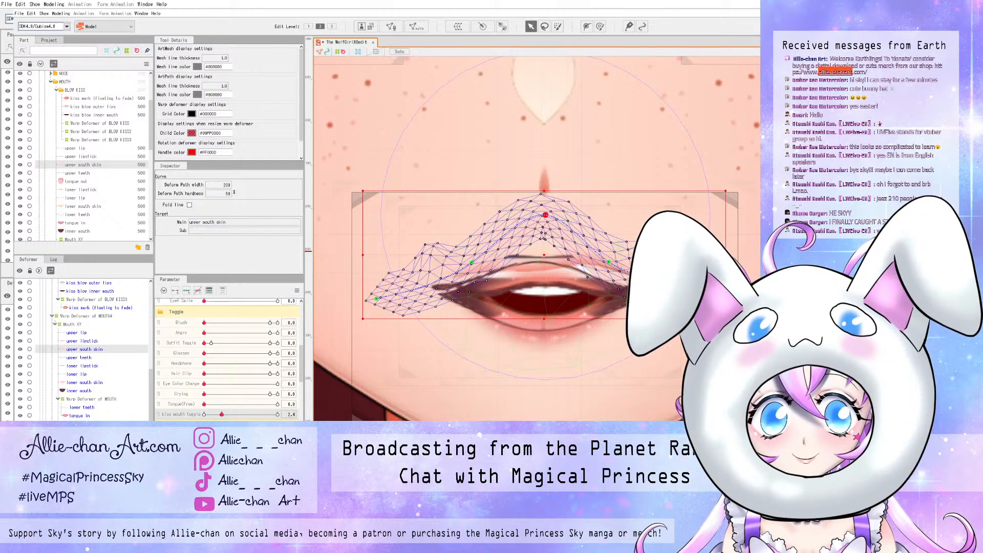
- Undo the deform path edits on the upper mouth skin and the upper lipstick
key(ctrl+z)
key(ctrl+z)
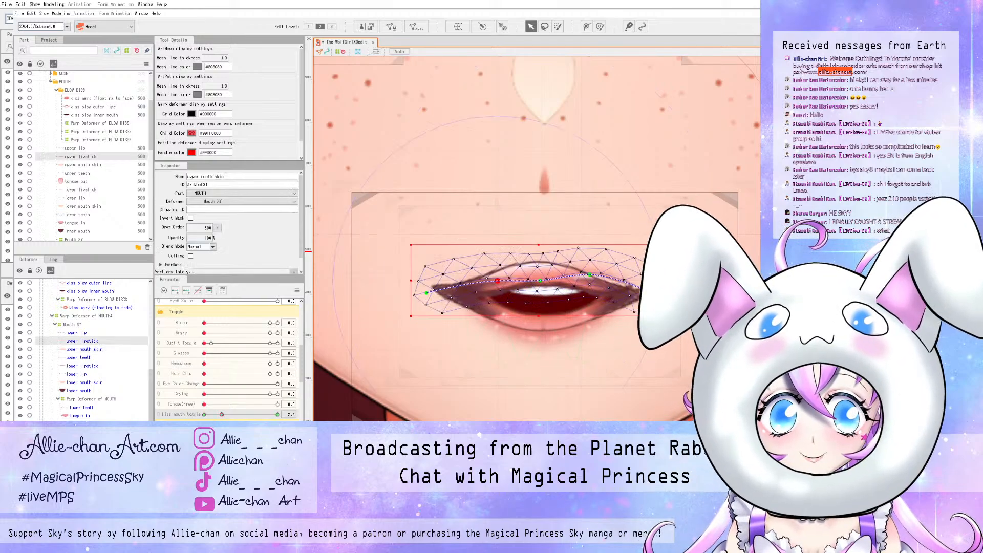
key(ctrl+z)
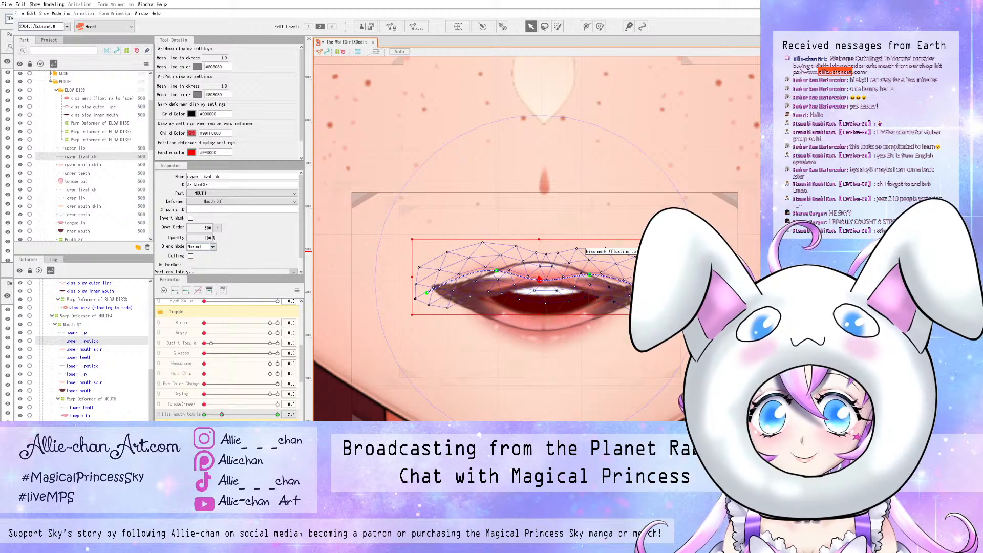
key(ctrl+z)
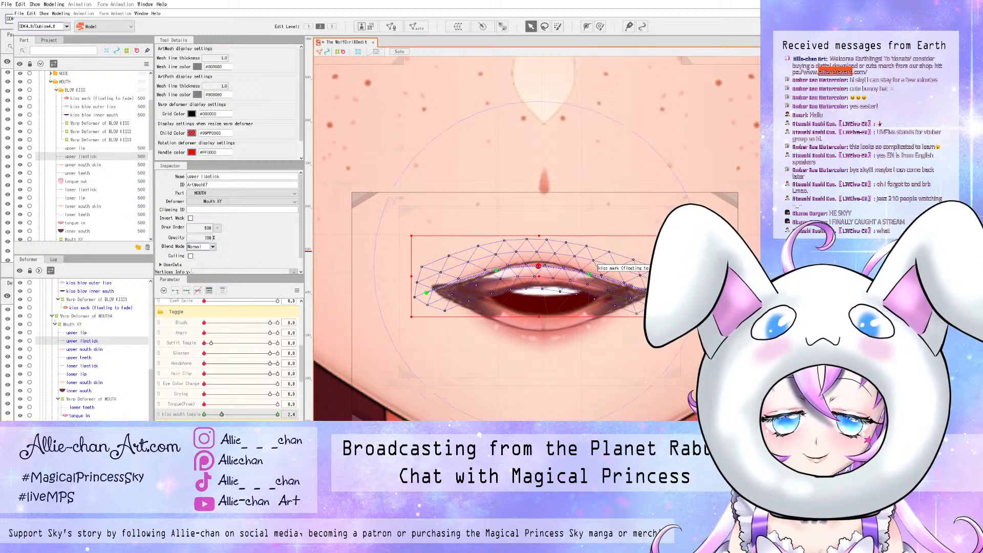
scroll(599, 303, up, 2)
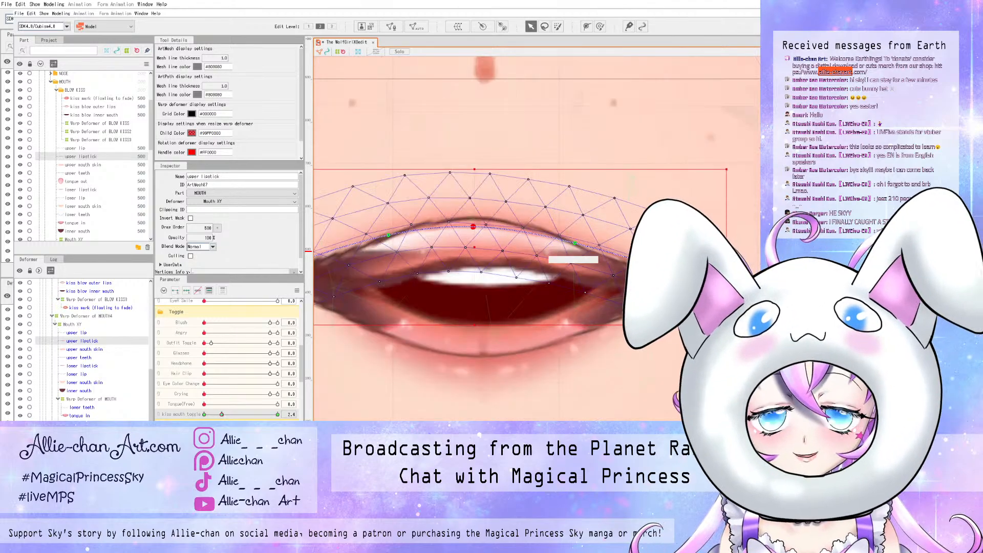
scroll(535, 268, down, 1)
scroll(530, 279, down, 1)
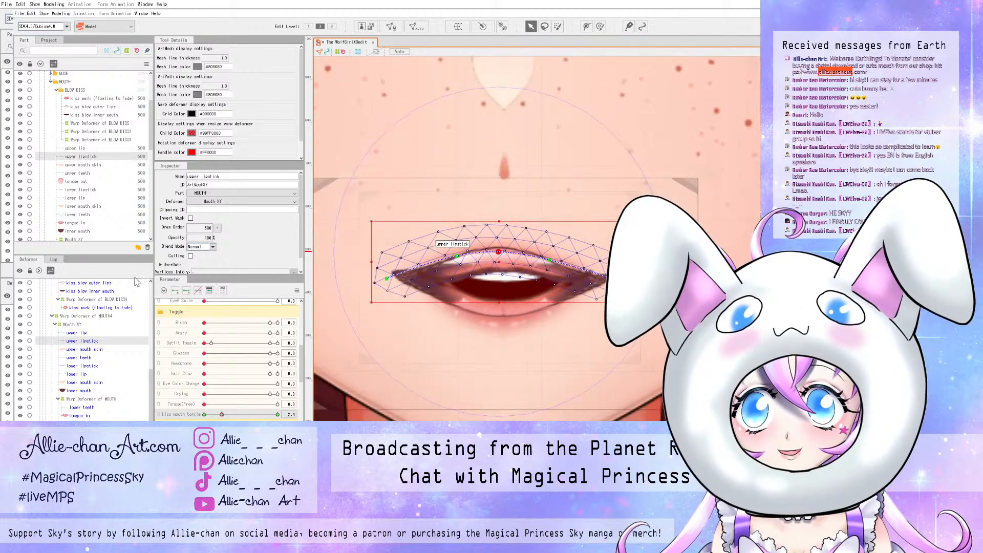
- Hide the upper teeth and set the kiss blow outer lips' blend mode to Multiply
click(116, 107)
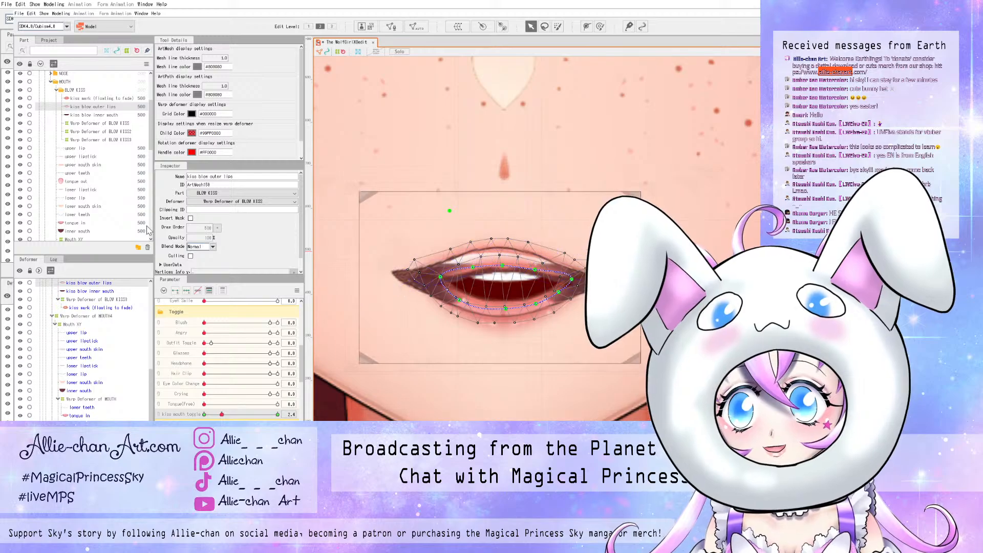
click(21, 173)
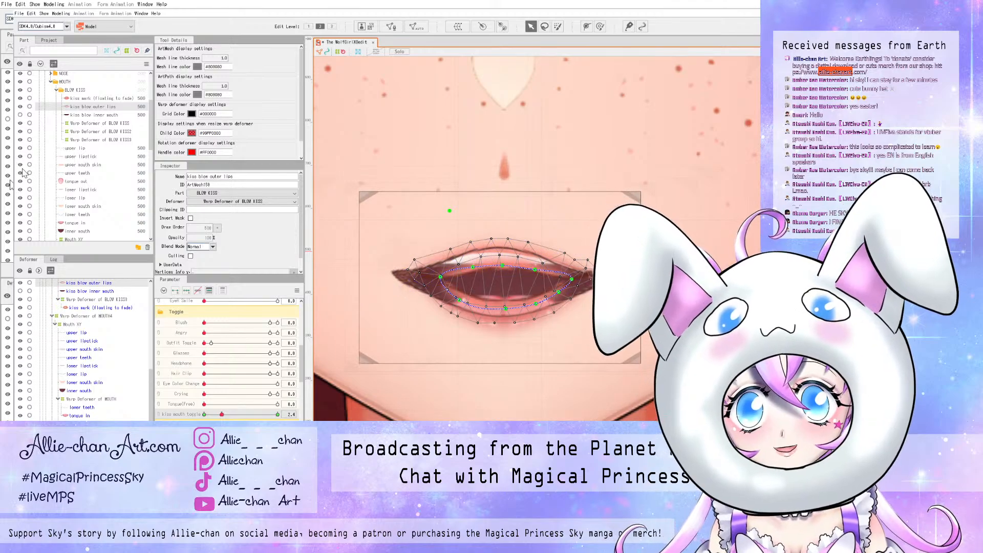
click(212, 247)
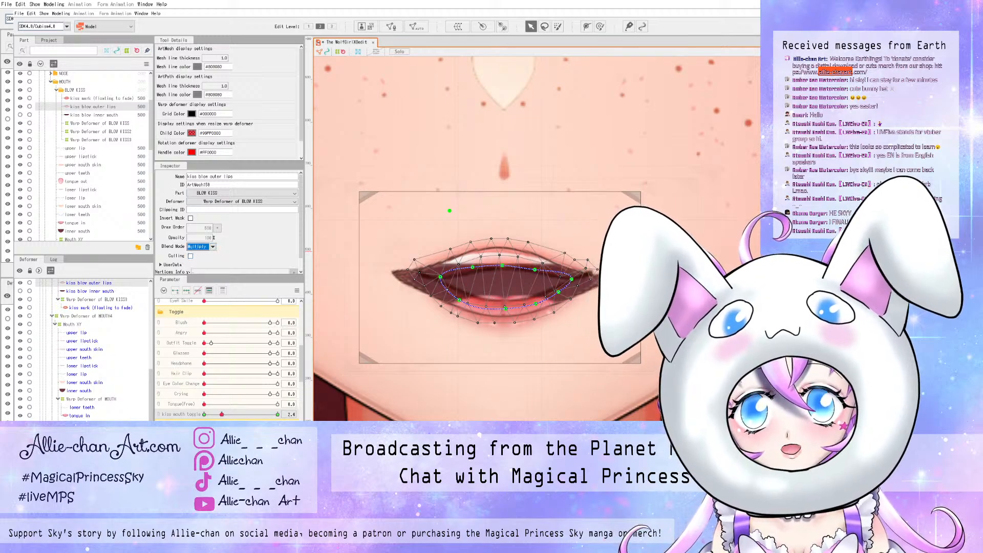
- Select the upper lipstick mesh below the upper lip and hide it
click(78, 149)
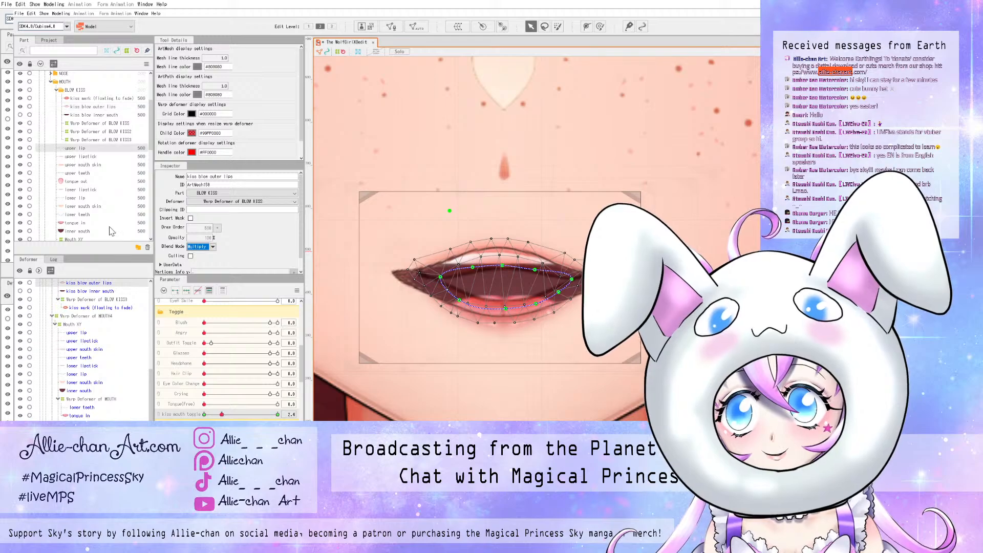
key(Down)
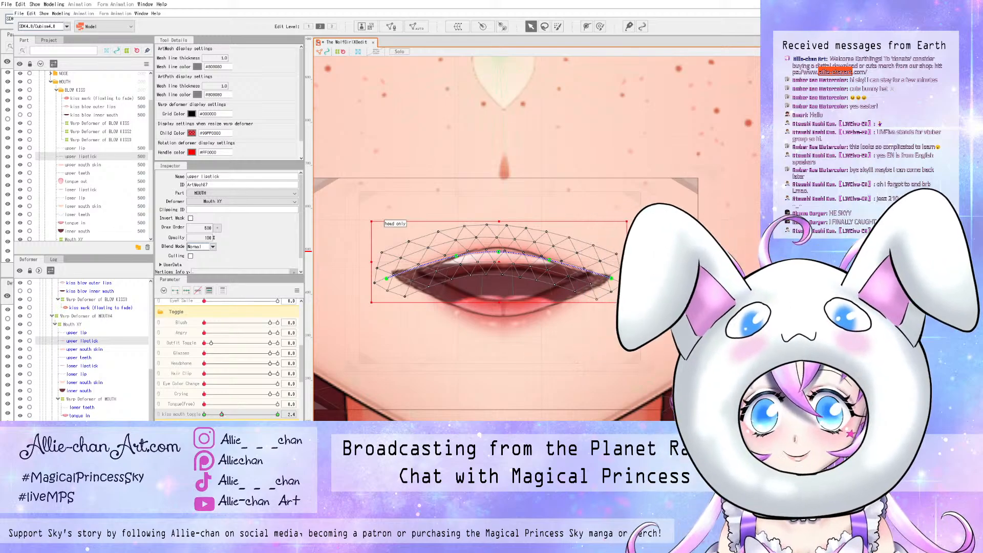
click(20, 156)
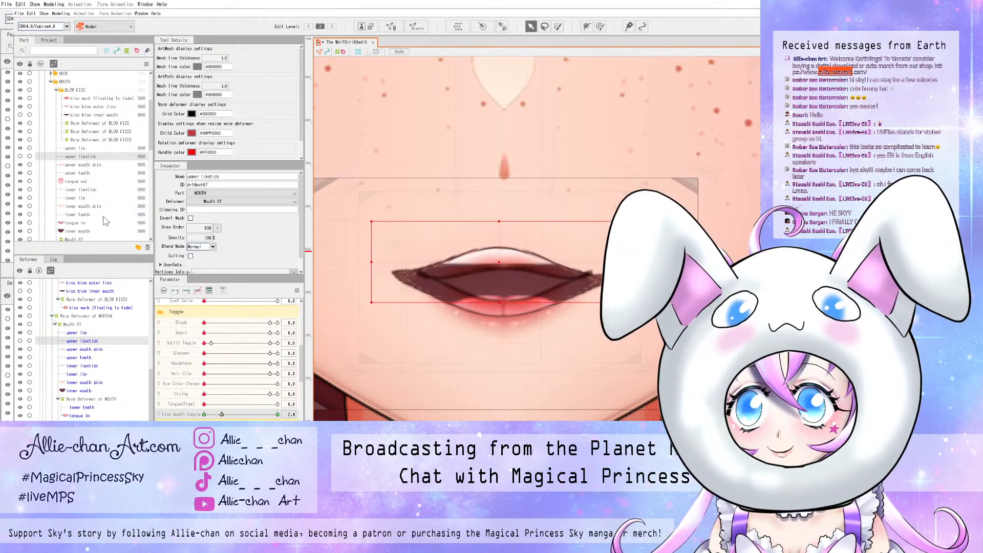
- With the kiss mouth toggle at 2.4, lower the centre point of the upper lip's deform path to the mouth opening's upper edge
click(85, 148)
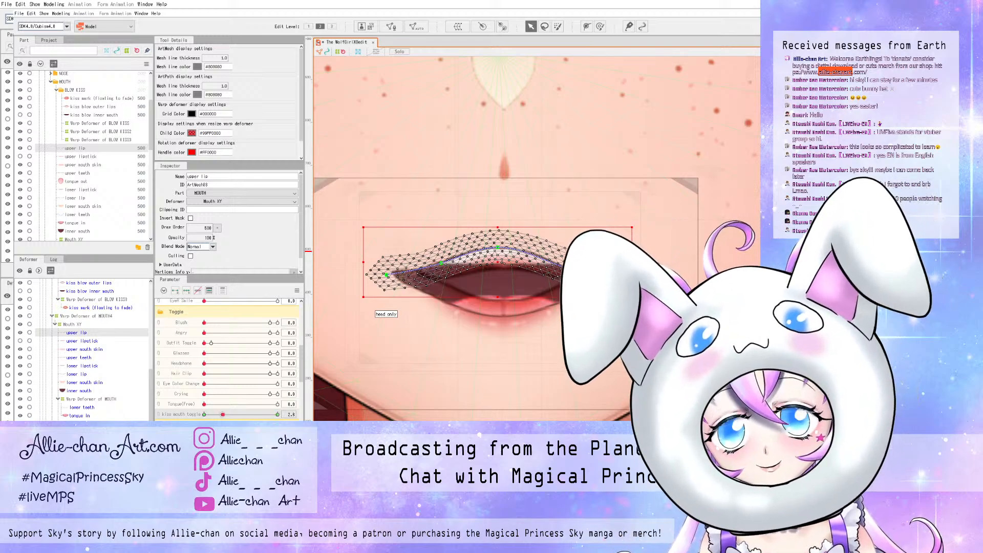
click(221, 414)
click(222, 415)
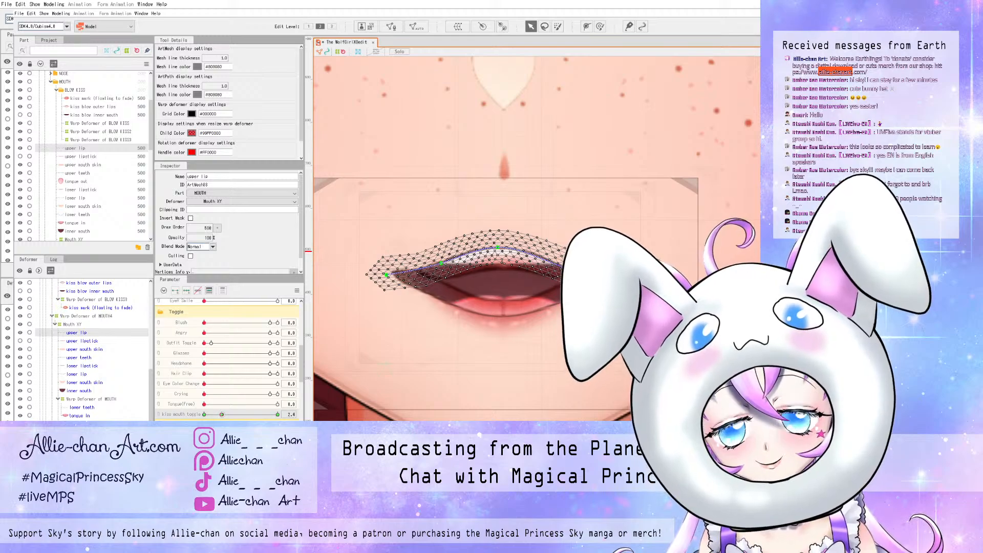
scroll(461, 276, up, 4)
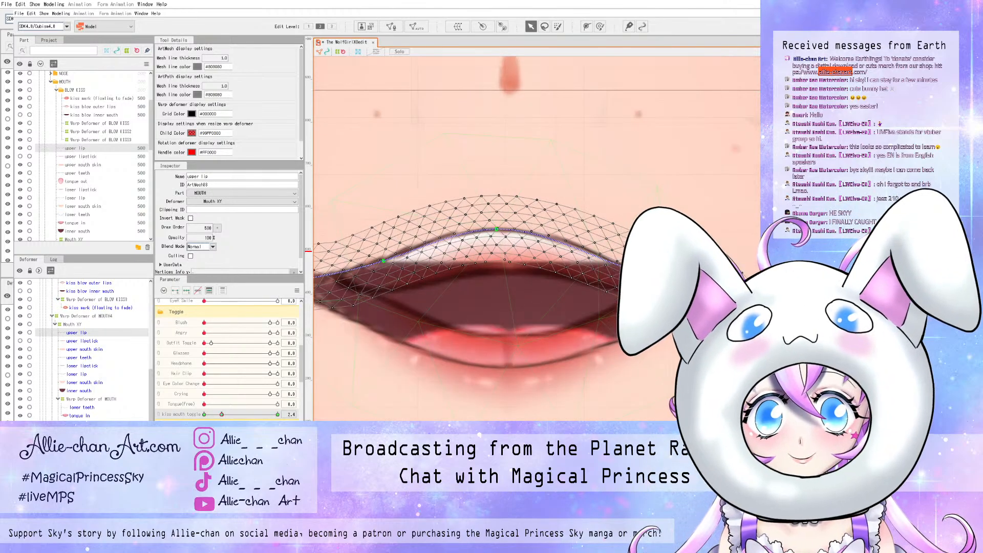
drag(496, 229, 496, 267)
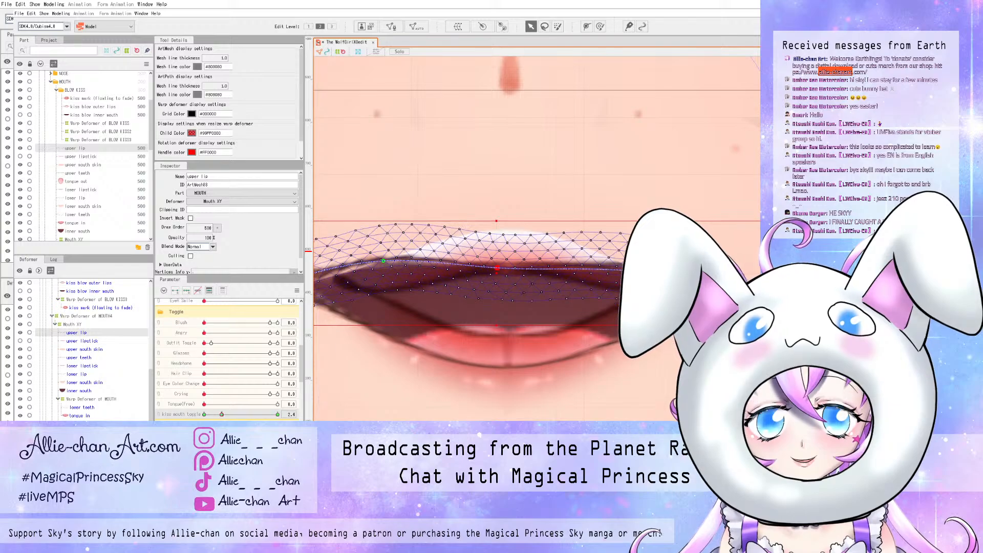
- Lower the right and left intermediate points of the upper lip's deform path and pull its right end point inward
drag(630, 271, 629, 290)
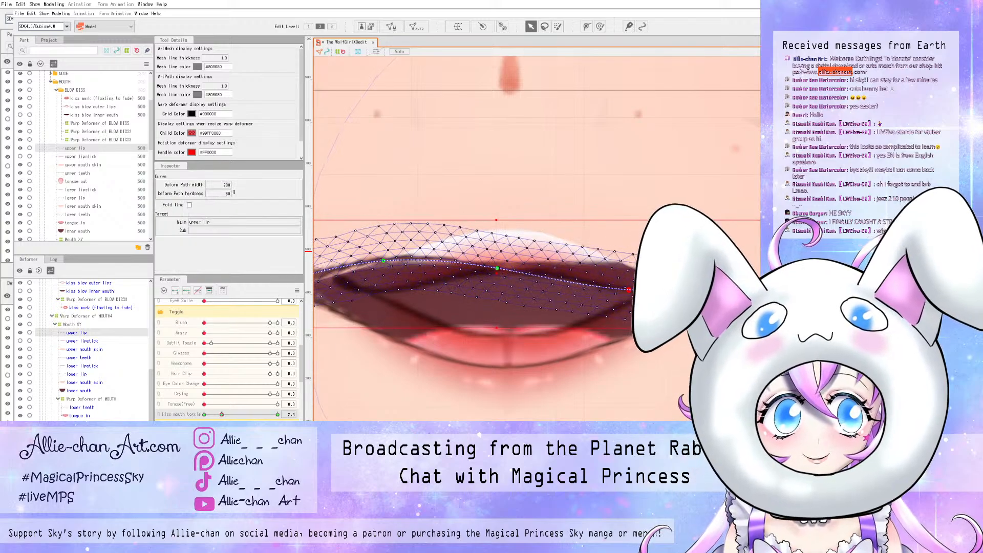
drag(745, 292, 714, 292)
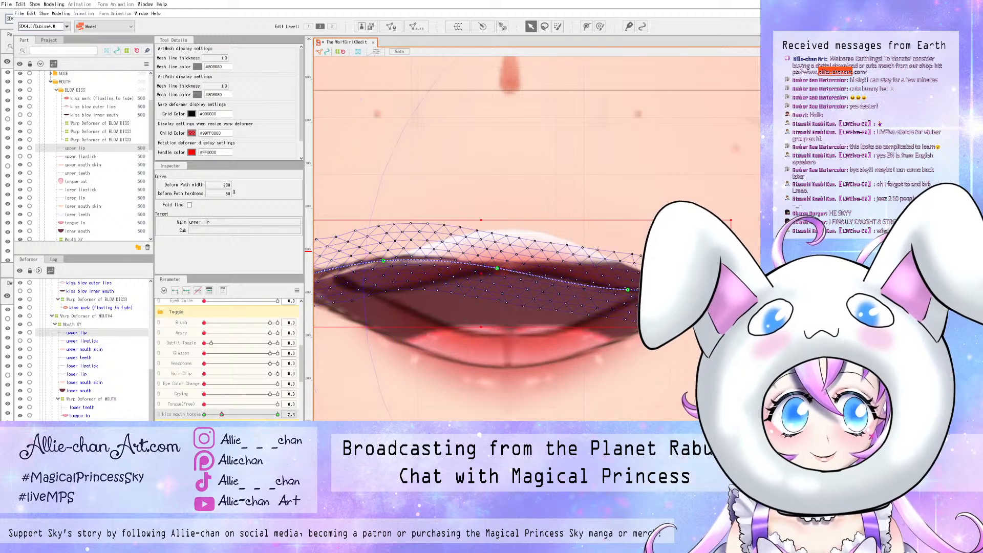
scroll(662, 399, down, 3)
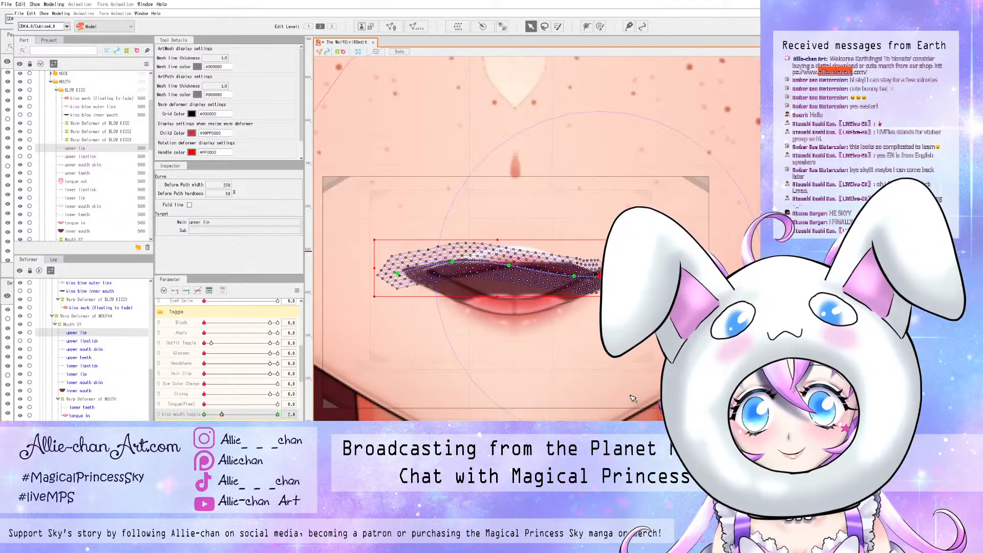
scroll(633, 398, up, 1)
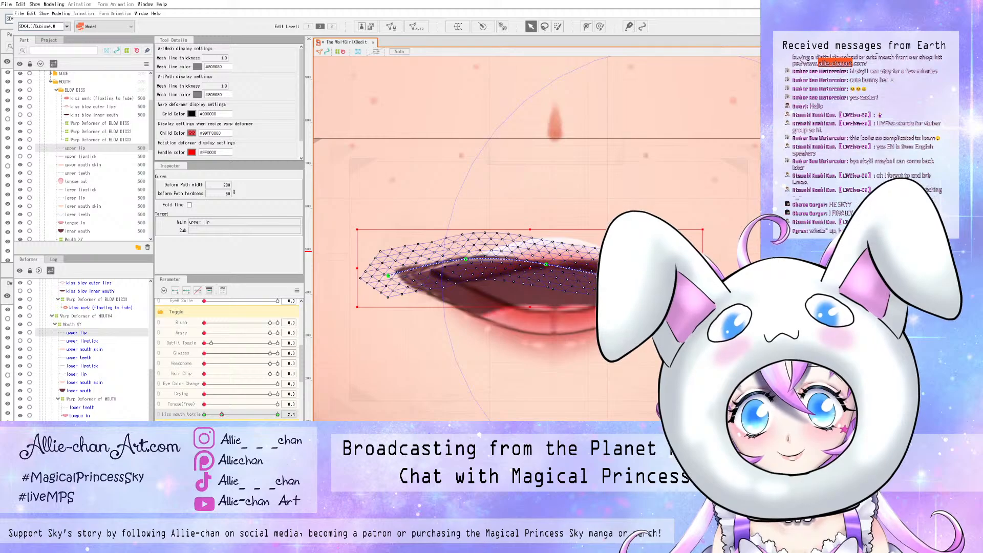
drag(465, 259, 472, 279)
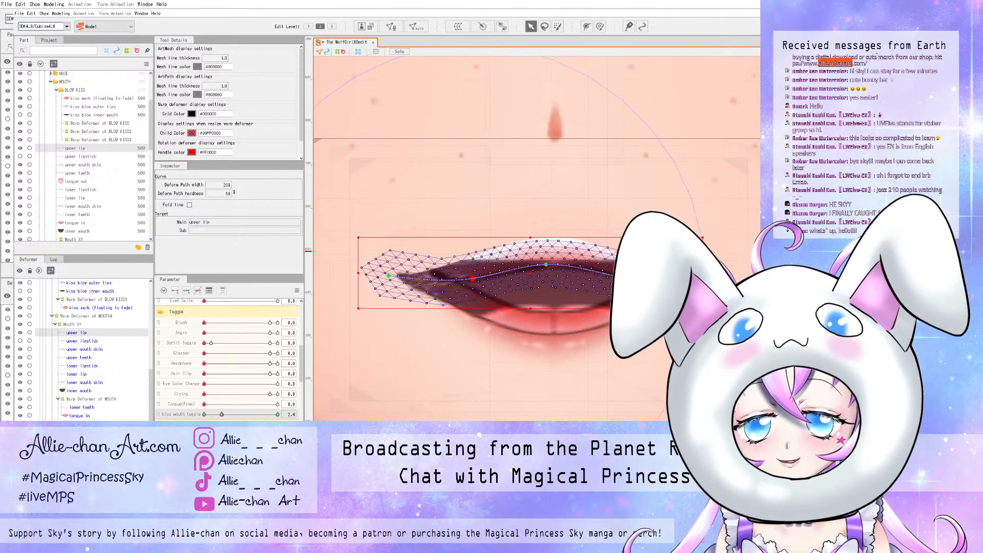
key(1)
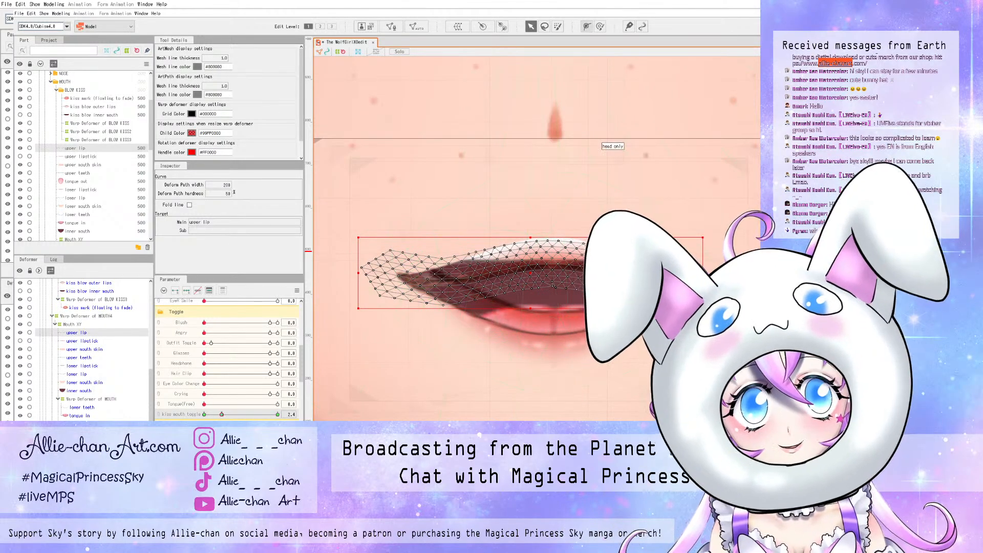
key(2)
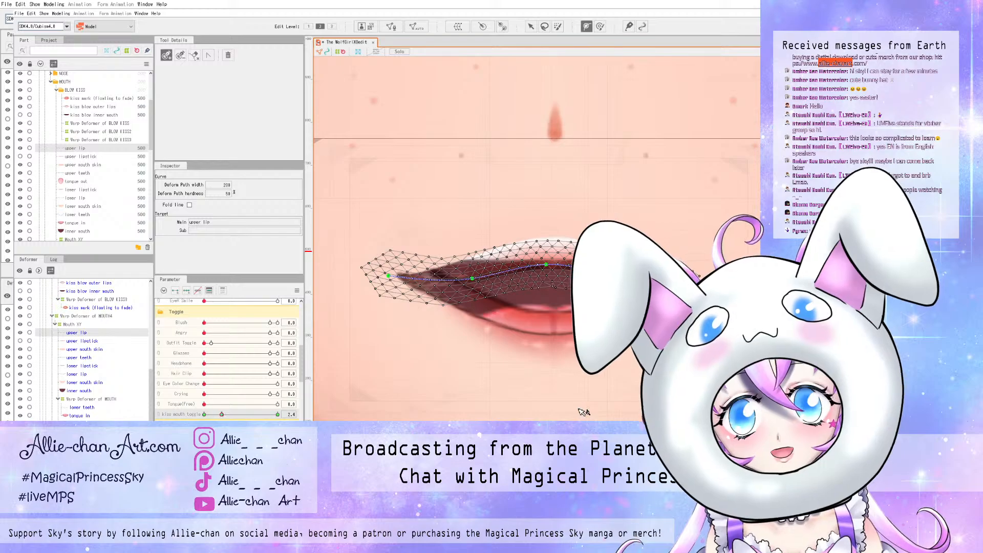
drag(388, 276, 434, 275)
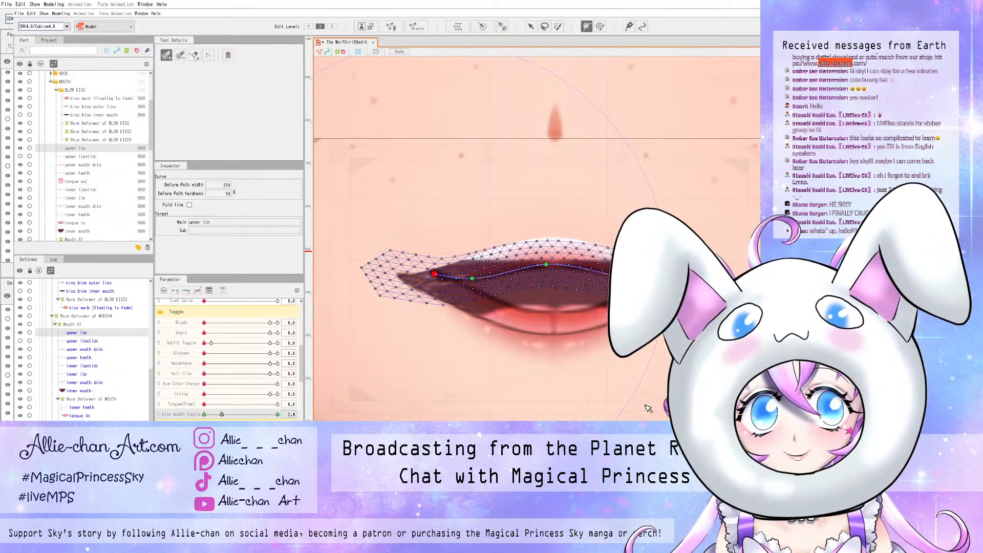
key(ctrl+z)
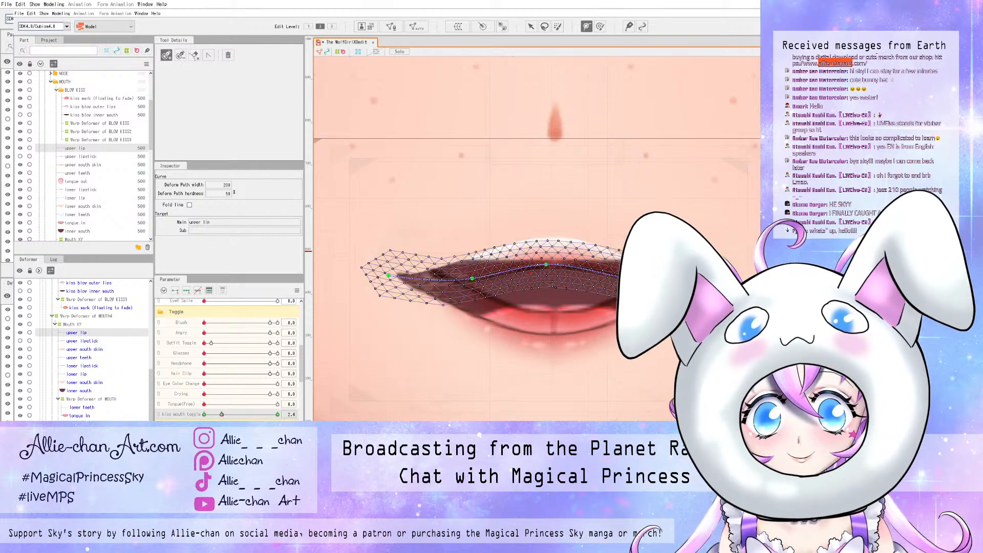
- Pull the left end point of the upper lip's deform path inward so the mesh deforms toward the mouth corner
key(v)
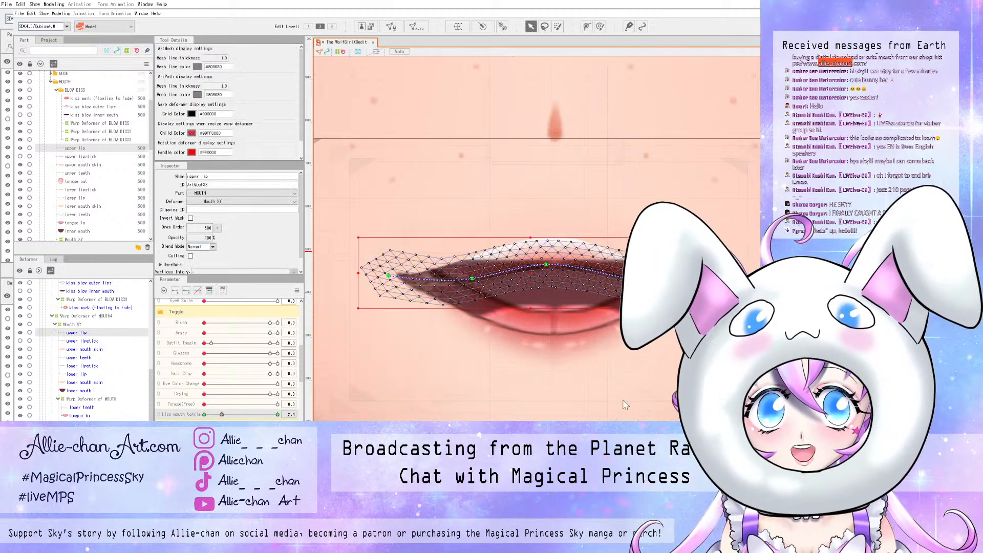
drag(608, 410, 652, 411)
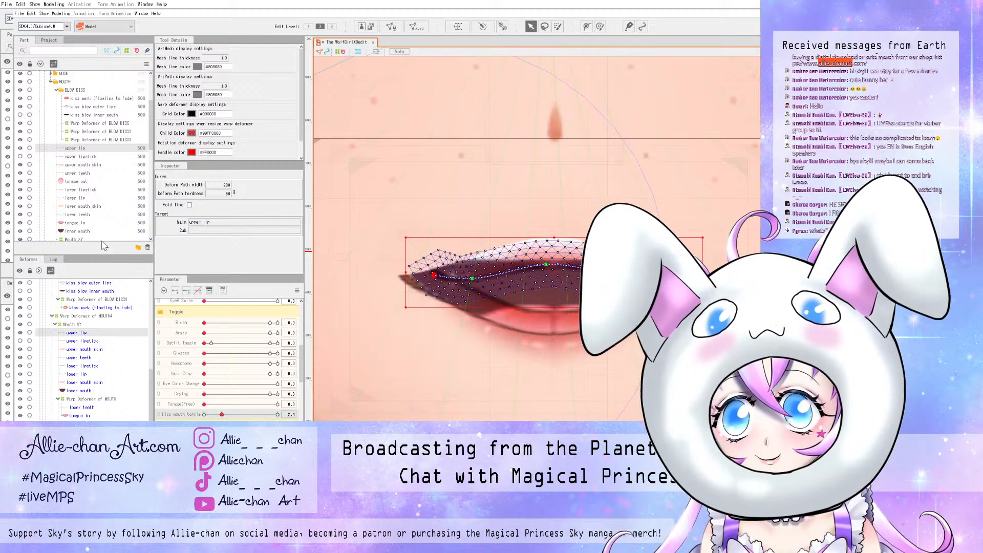
- Select the upper mouth skin mesh and, with the kiss mouth toggle at 2.5, lower its deform path's centre point toward the mouth opening
click(83, 164)
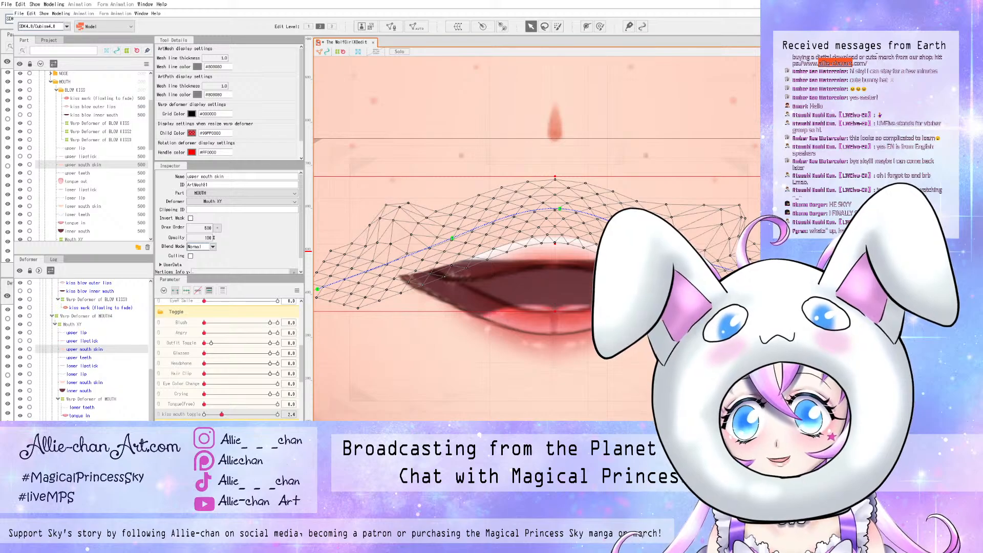
click(222, 414)
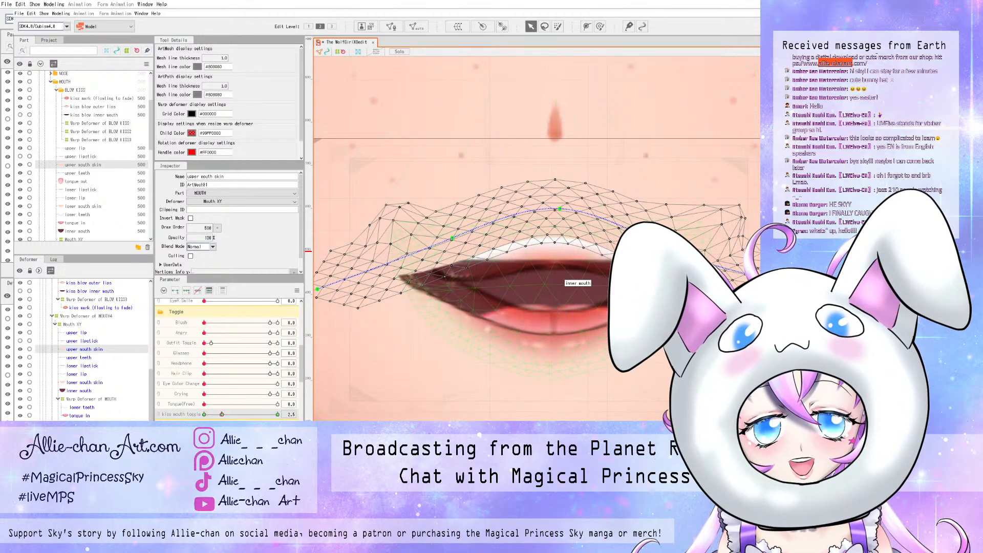
click(560, 209)
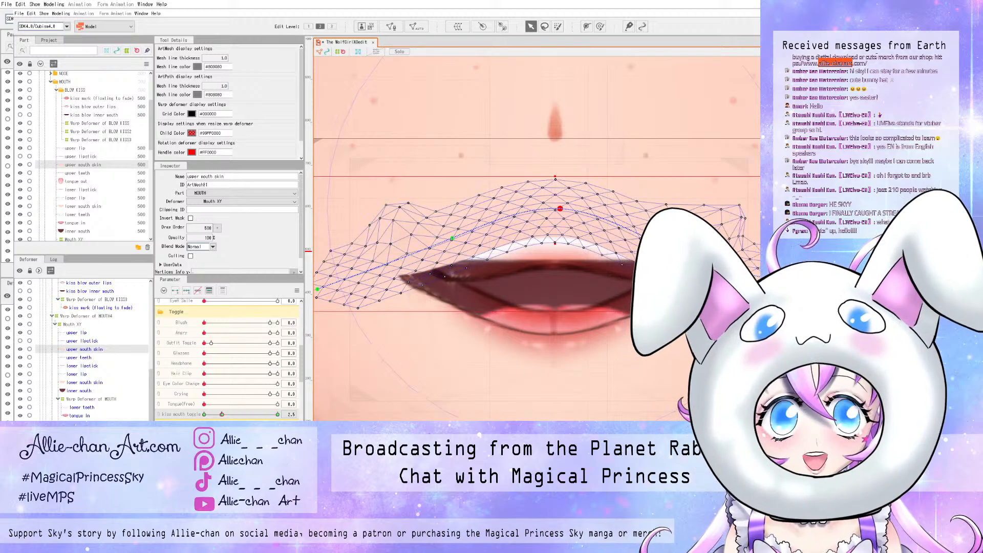
drag(560, 209, 560, 231)
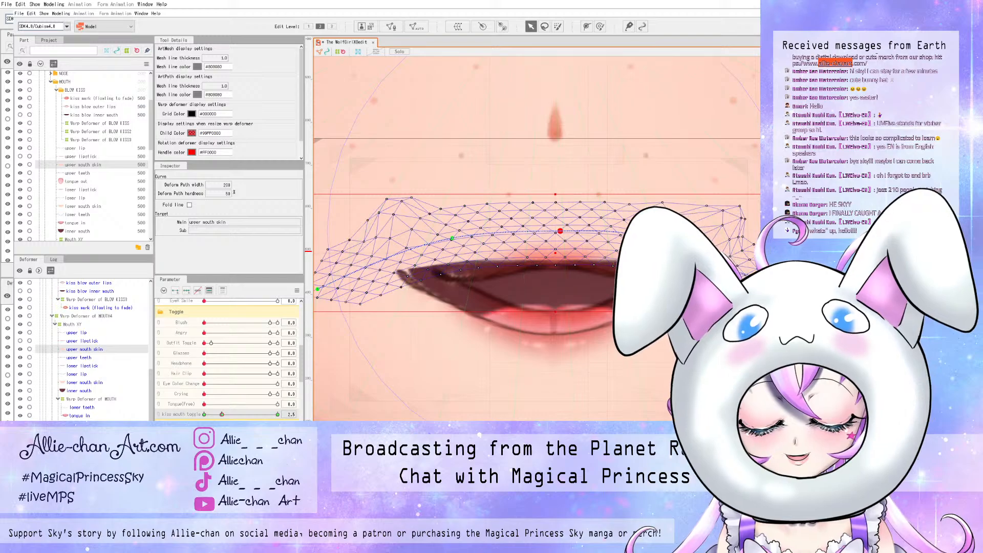
key(ctrl+z)
key(ctrl+z)
- Pull the left end point of the upper mouth skin's deform path inward and lower its left intermediate point toward the lips
drag(569, 397, 514, 404)
drag(350, 272, 348, 273)
drag(452, 238, 464, 256)
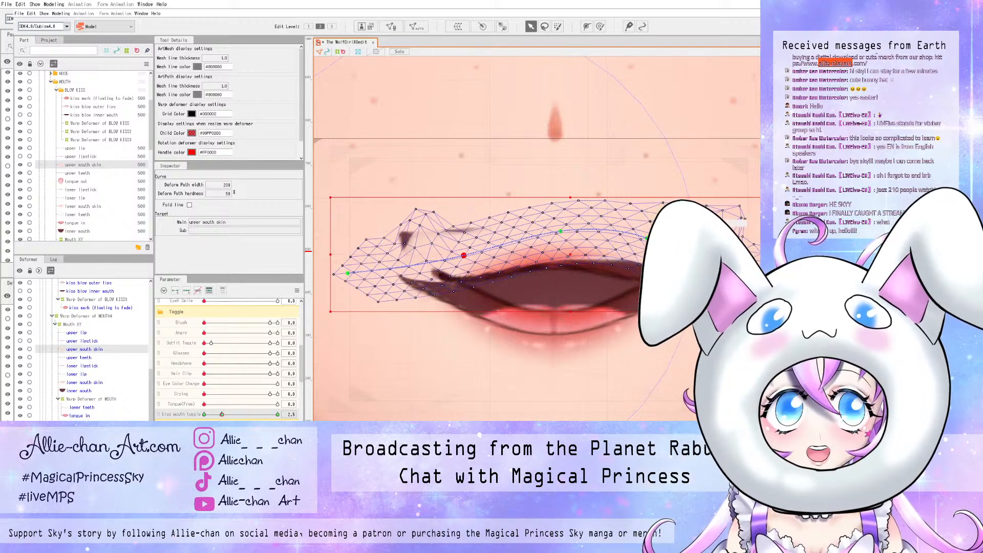
- Move the upper mouth skin path's right intermediate, centre and right end points inward, and raise its left end point
drag(658, 240, 626, 249)
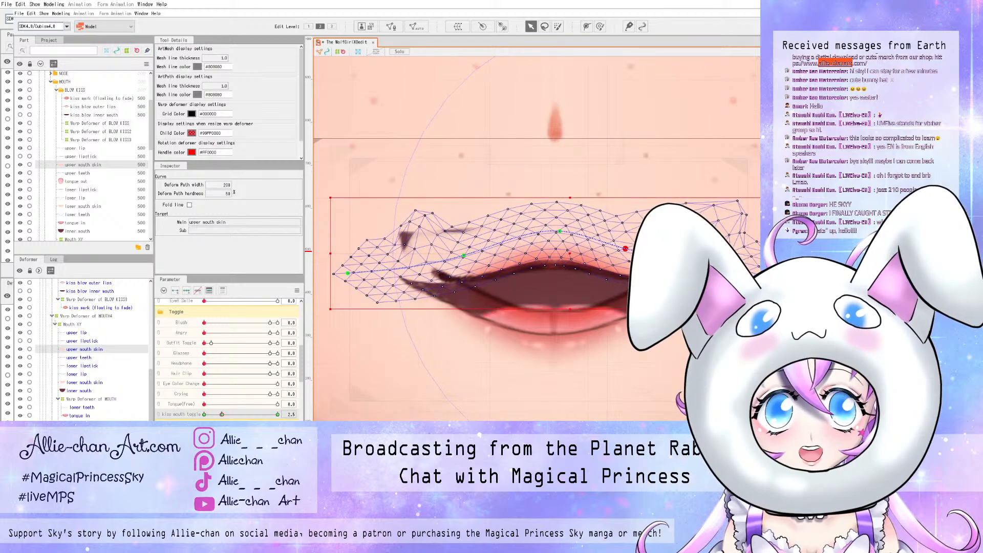
drag(560, 231, 553, 233)
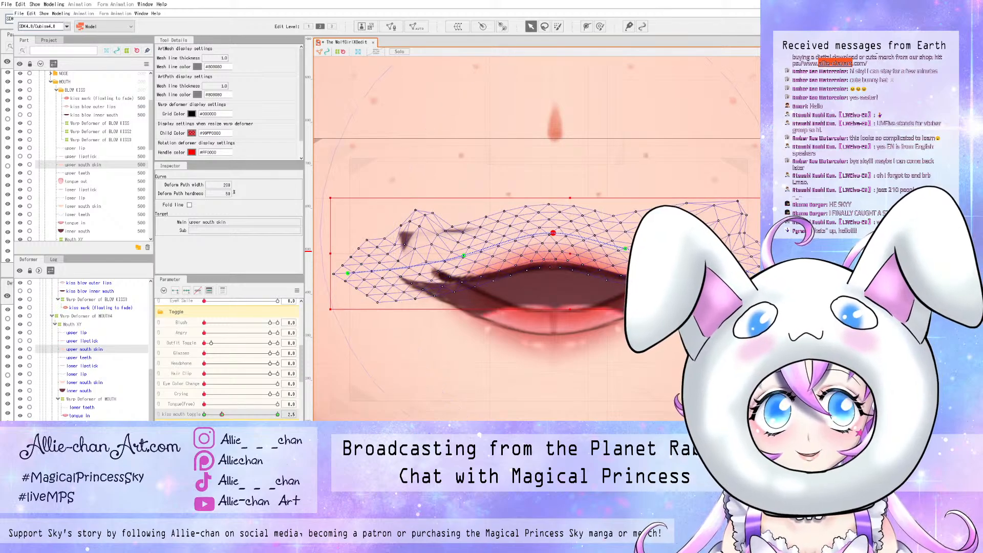
drag(697, 258, 687, 257)
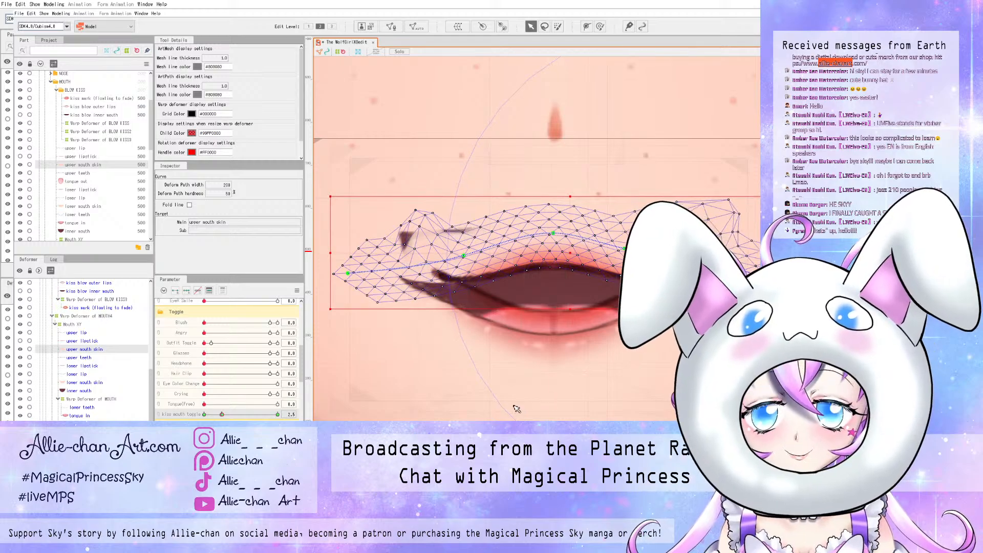
drag(348, 273, 341, 243)
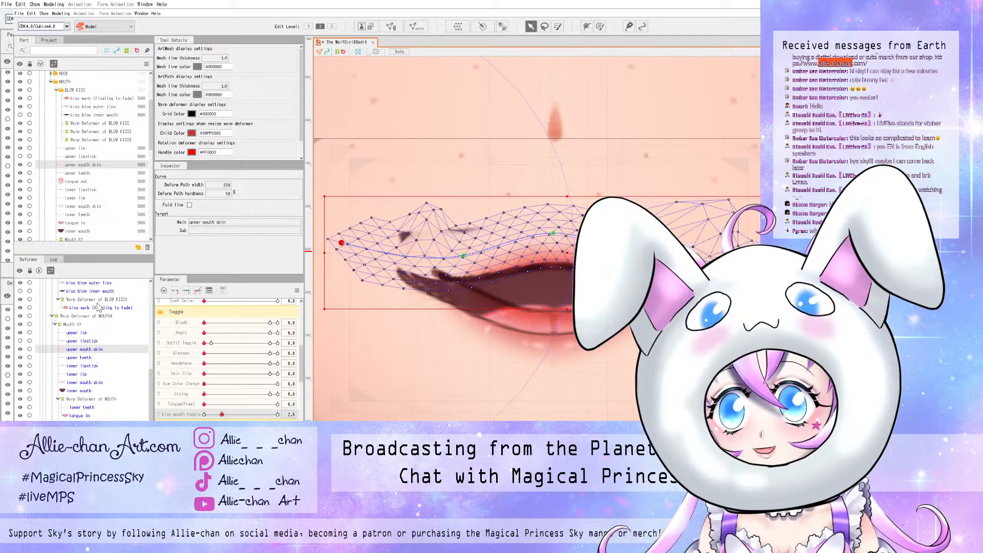
- Select the lower mouth skin mesh, add kiss mouth toggle keys to it and set the toggle to 2.4
click(88, 206)
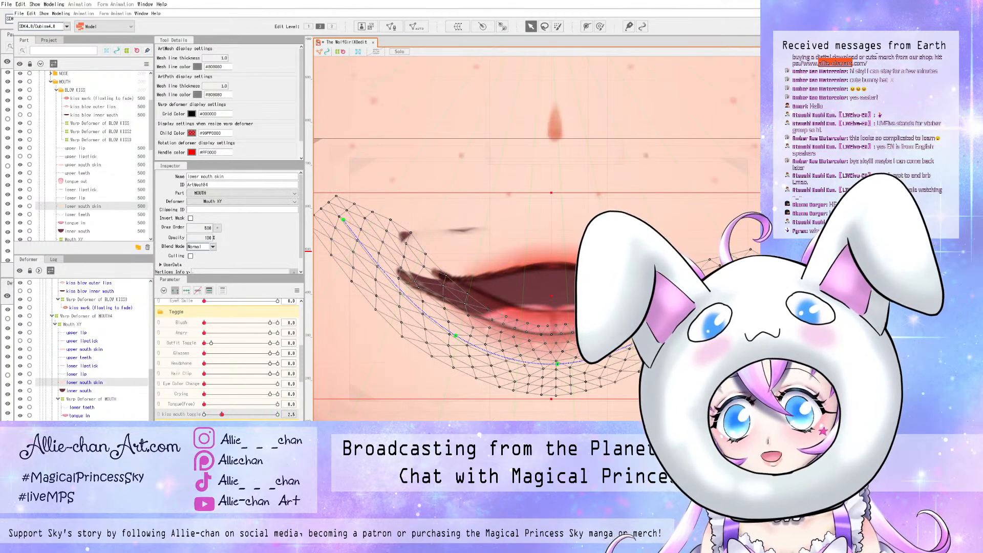
click(175, 291)
drag(222, 414, 222, 414)
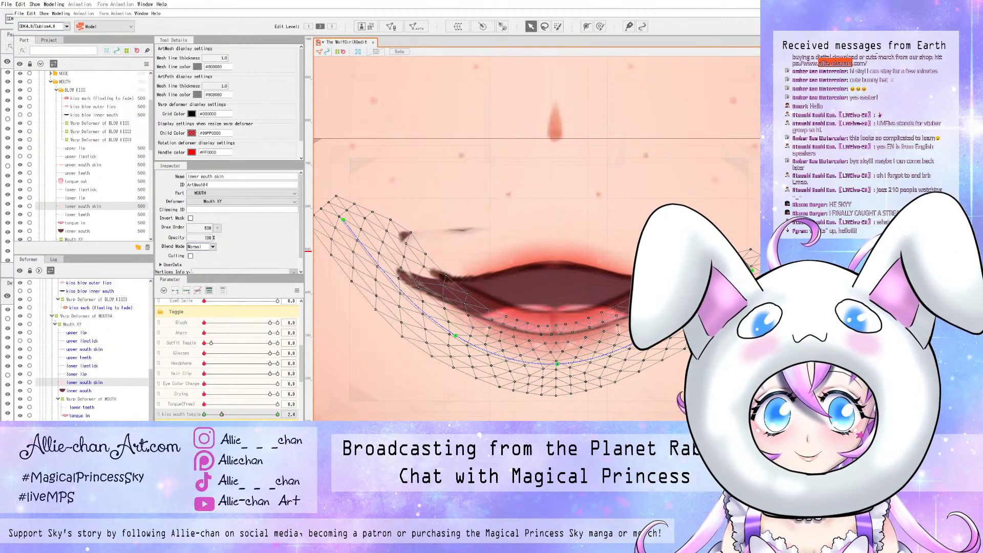
- Raise the lower mouth skin path's centre and right intermediate points, pull its right end point inward, and save the model
drag(557, 364, 554, 347)
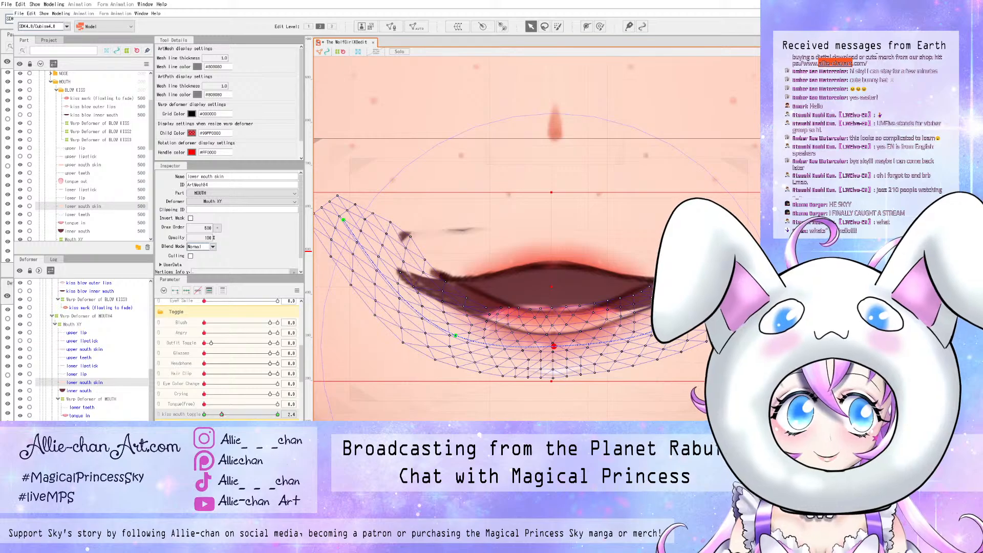
drag(654, 332, 647, 316)
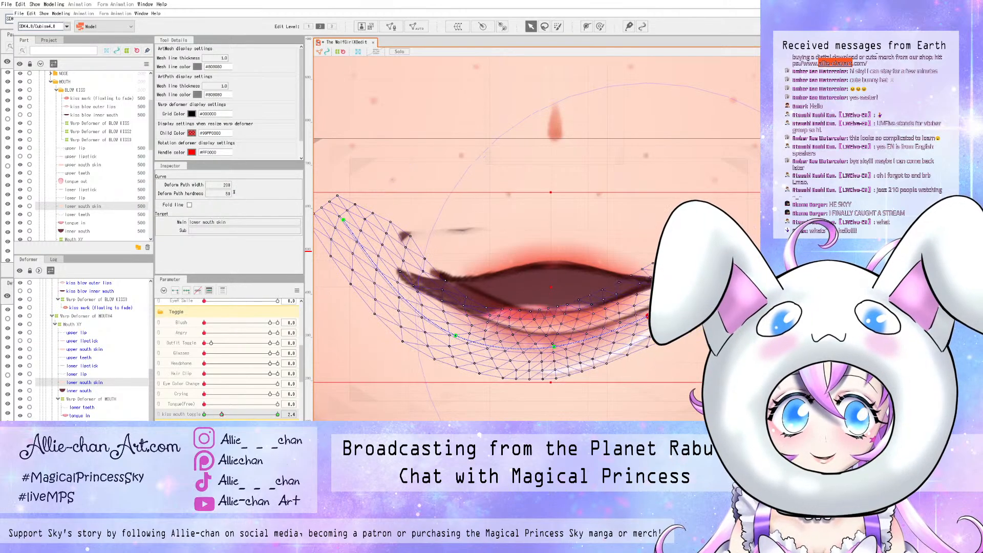
drag(751, 238, 718, 253)
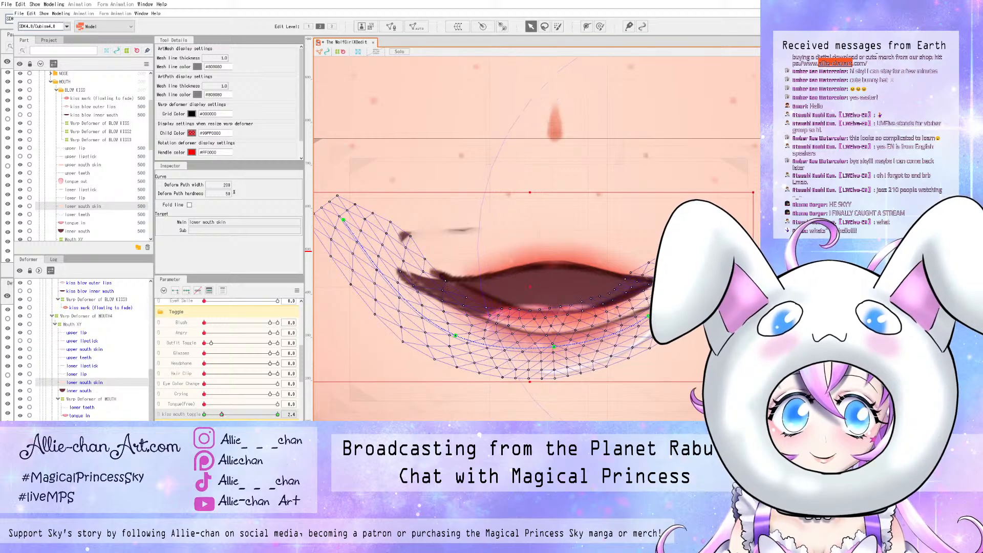
key(ctrl+s)
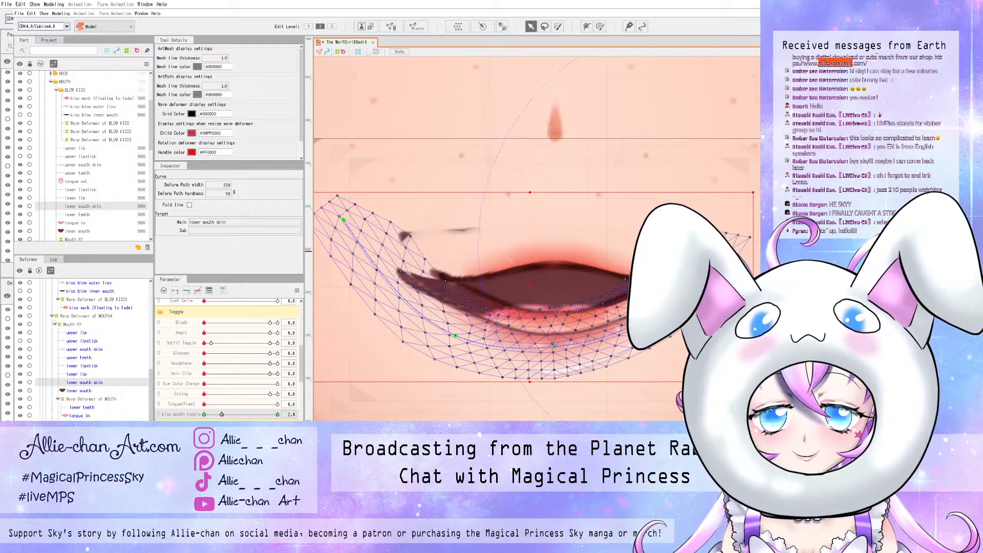
- Move the lower mouth skin path's left intermediate point up and inward, then pull its left end point inward and fine-tune it with small nudges
drag(455, 336, 469, 320)
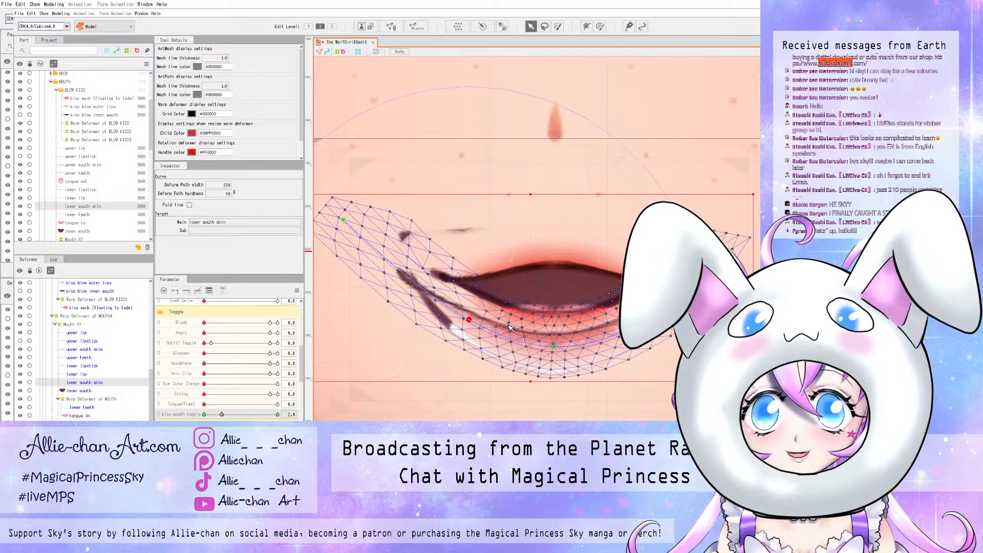
drag(343, 220, 369, 241)
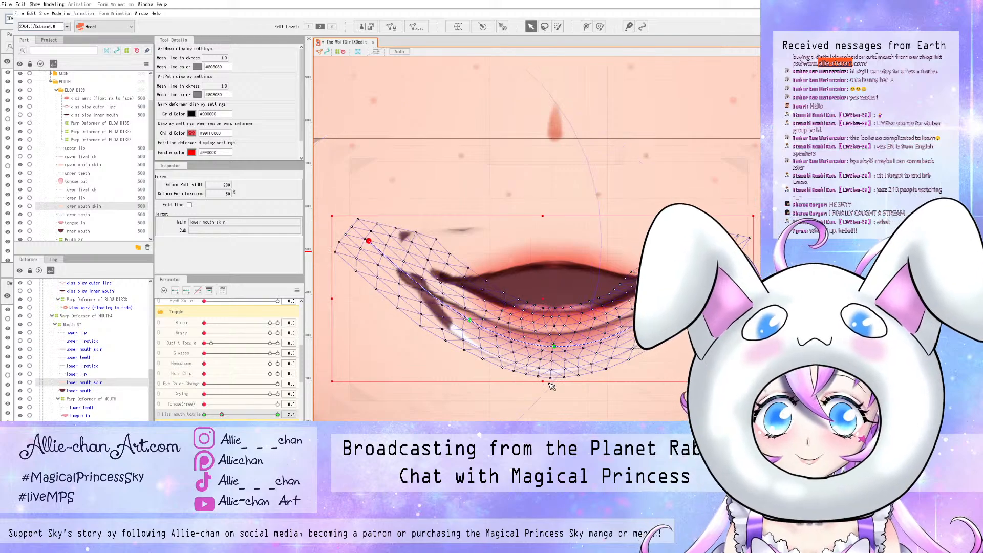
key(Down)
key(Down)
key(Down)
key(Down)
key(Down)
key(Right)
key(Right)
key(Right)
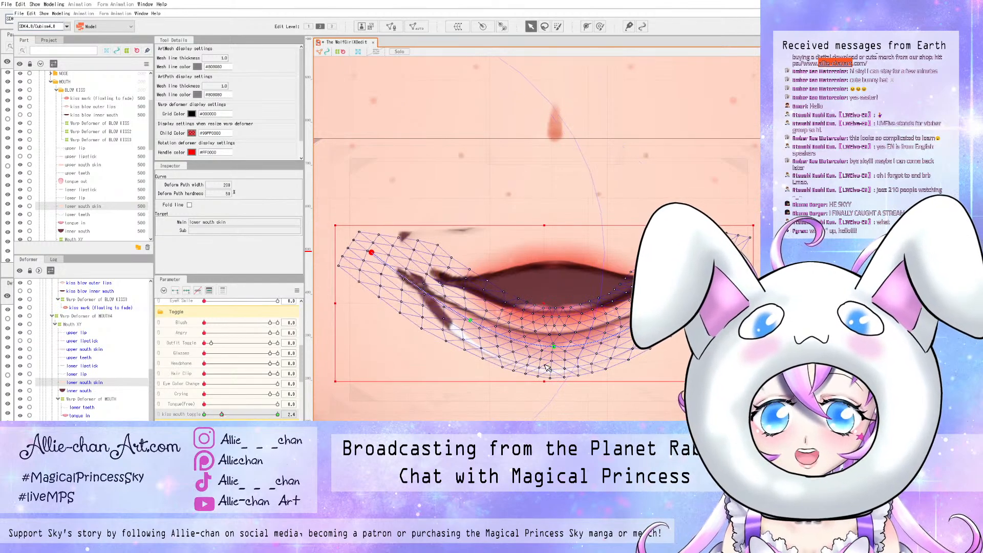
key(Up)
key(Up)
key(Up)
key(Left)
key(Left)
key(Up)
key(Up)
key(Left)
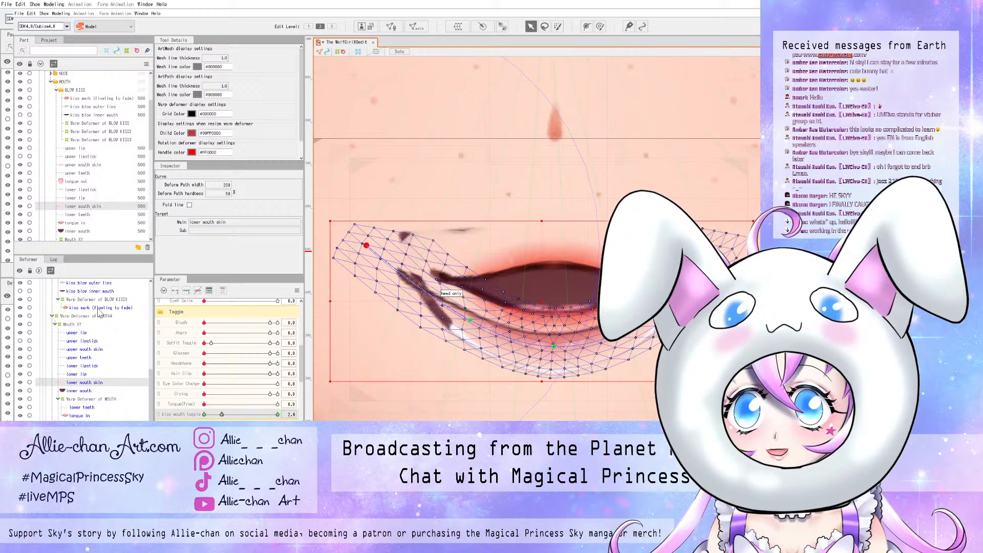
- Select the inner mouth mesh and, with the kiss mouth toggle at 2.5, shrink it inward from its left, bottom and right sides
click(83, 391)
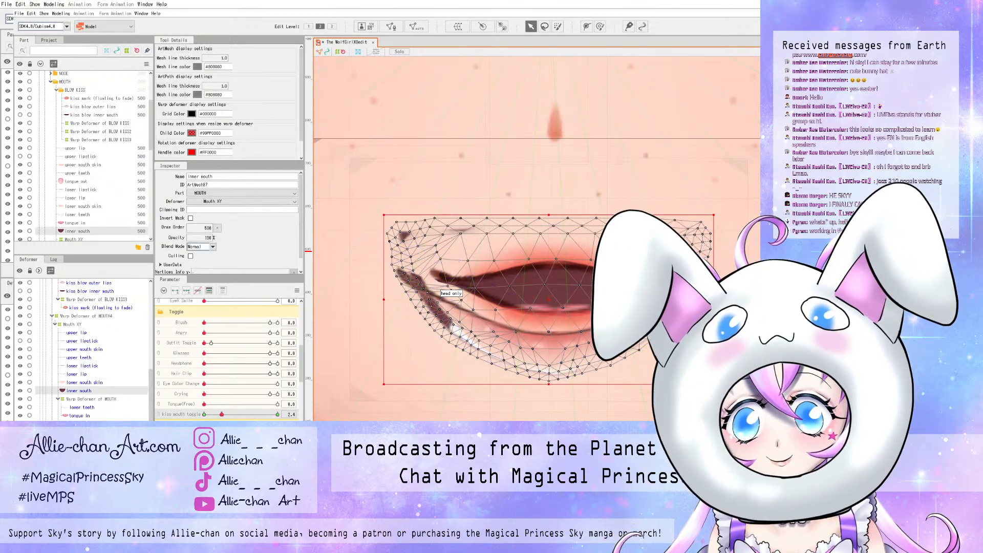
drag(222, 414, 223, 414)
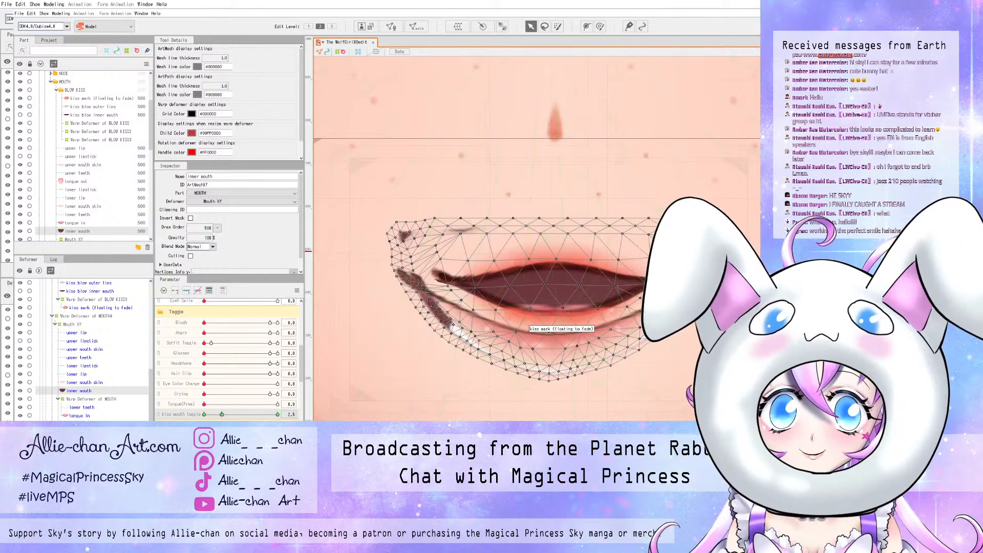
scroll(547, 324, down, 3)
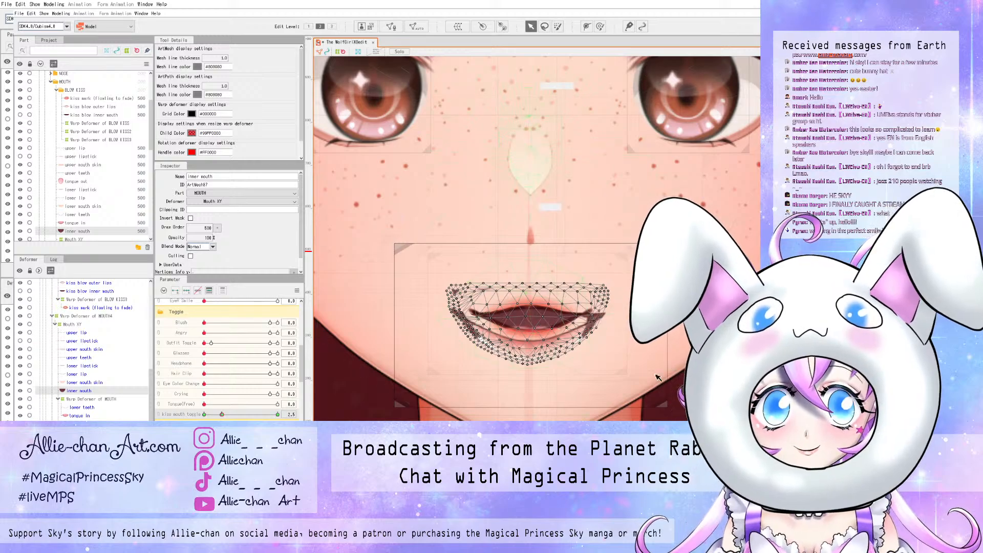
click(204, 415)
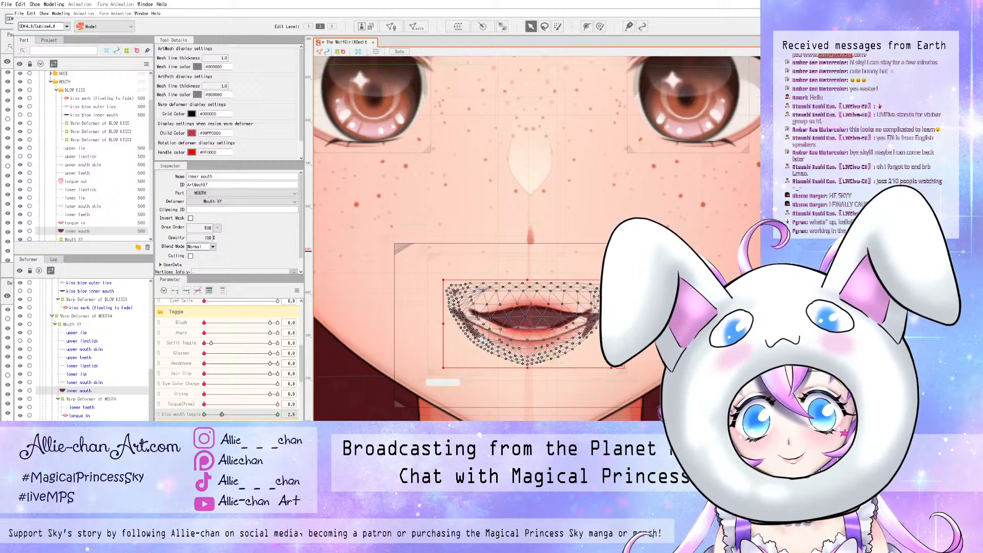
drag(444, 324, 460, 324)
drag(536, 368, 536, 354)
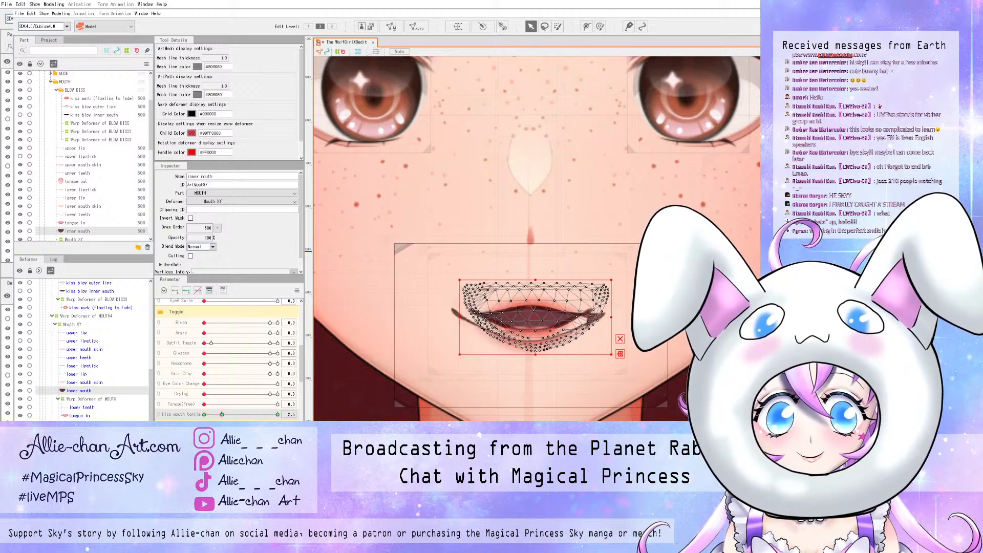
drag(611, 317, 598, 318)
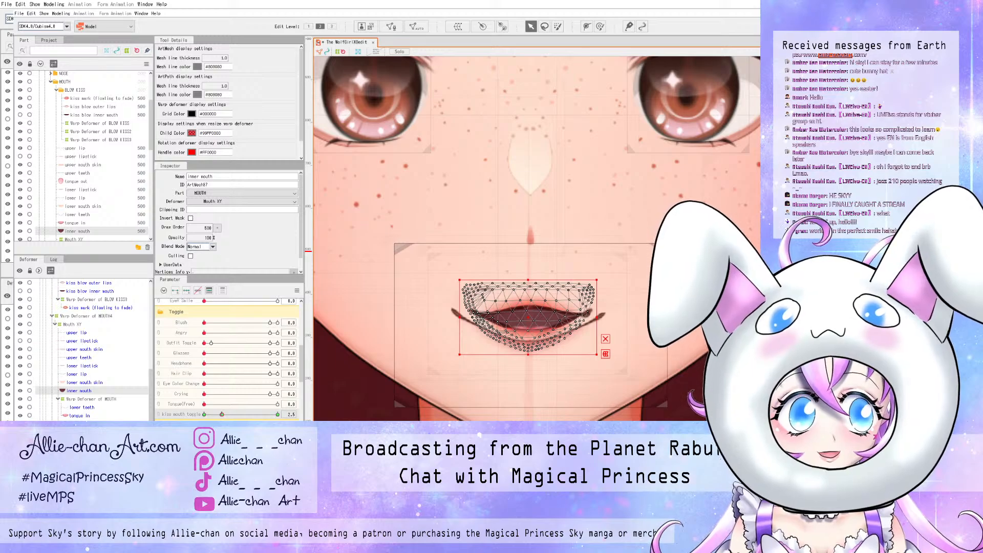
scroll(501, 348, up, 2)
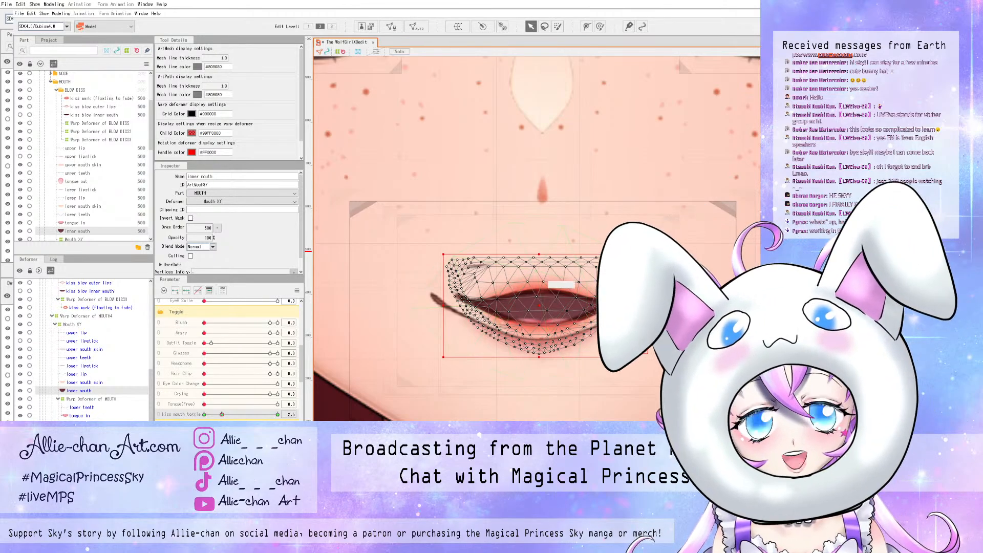
- Check the inner mouth's deformation by sweeping the kiss mouth toggle from 0.0 through to 10.0
mouse_move(221, 414)
mouse_down()
mouse_move(278, 414)
mouse_move(222, 414)
mouse_up()
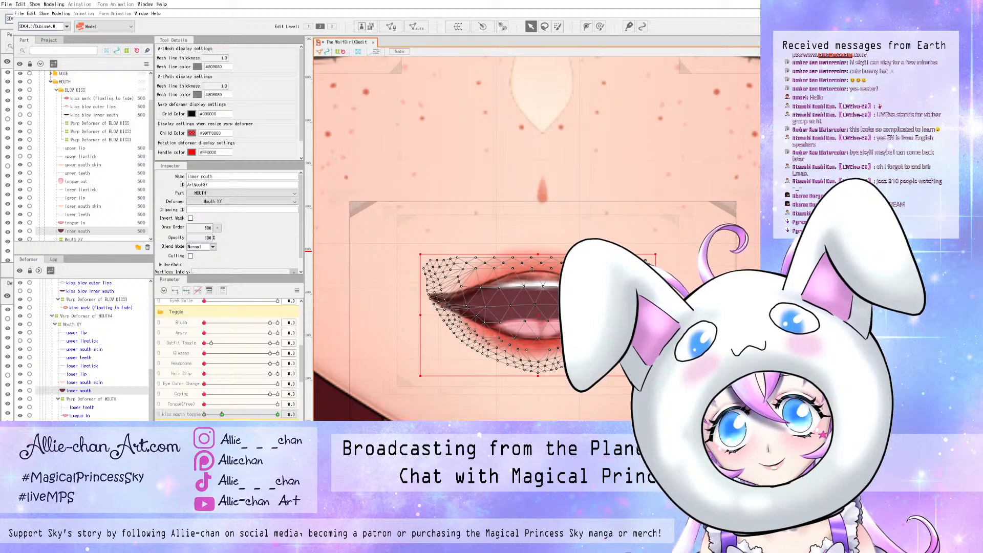
drag(222, 415, 229, 414)
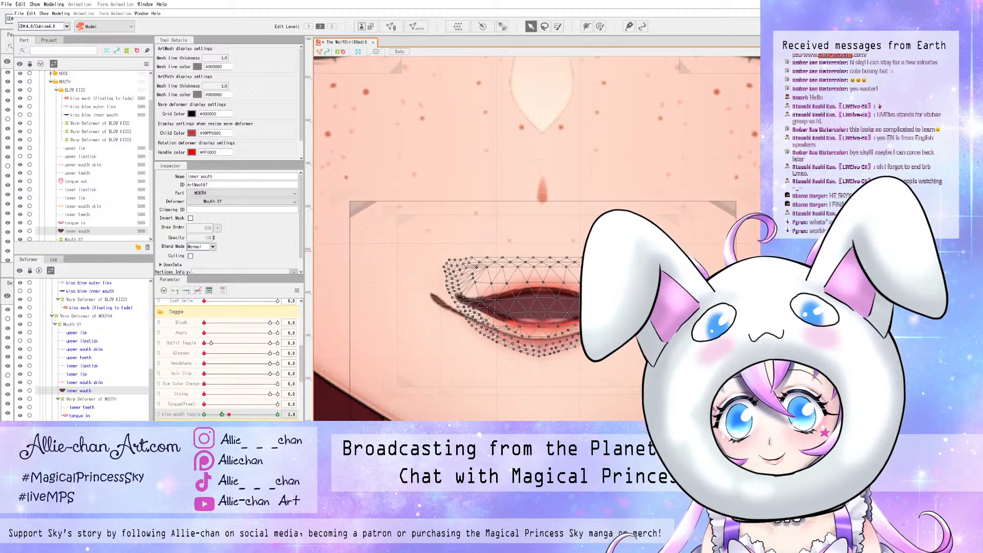
drag(229, 414, 278, 415)
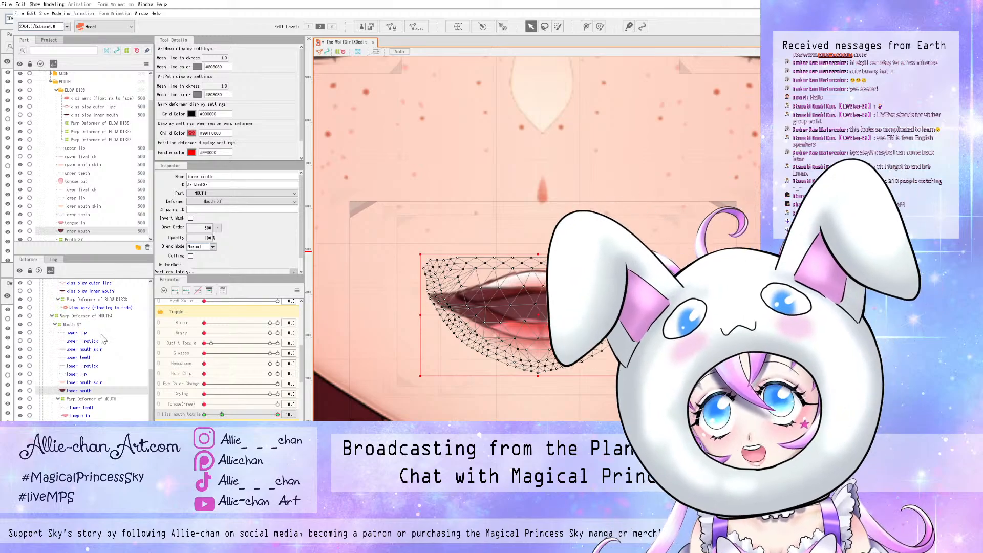
- Add the lower mouth skin mesh to the inner mouth selection
ctrl+click(105, 383)
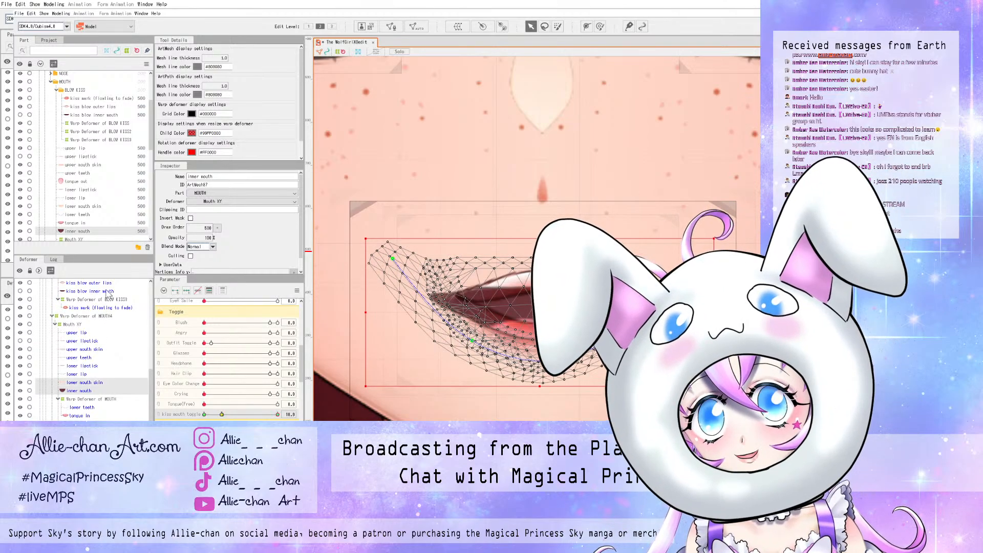
- Compare the open mouth's appearance at kiss mouth toggle values 0 and 2
ctrl+click(108, 374)
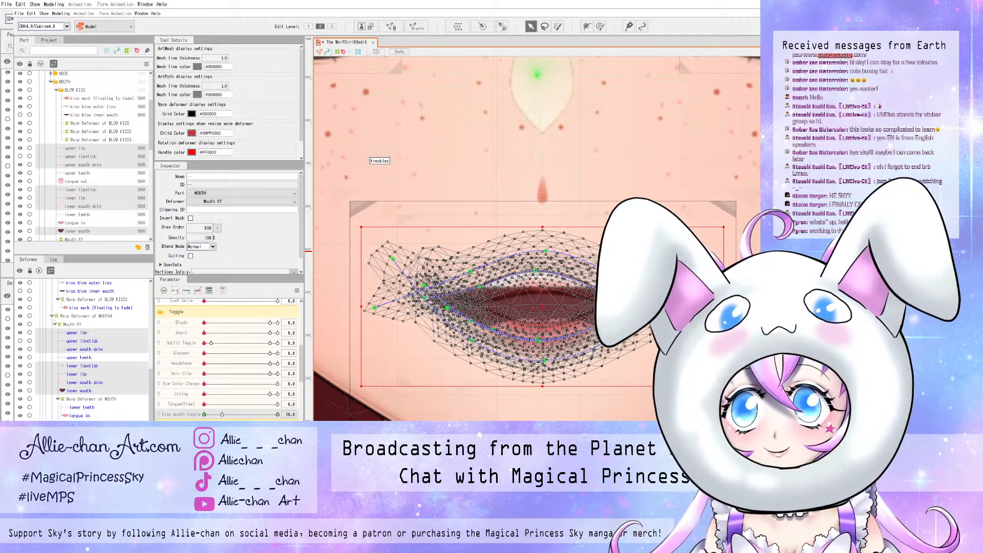
click(204, 414)
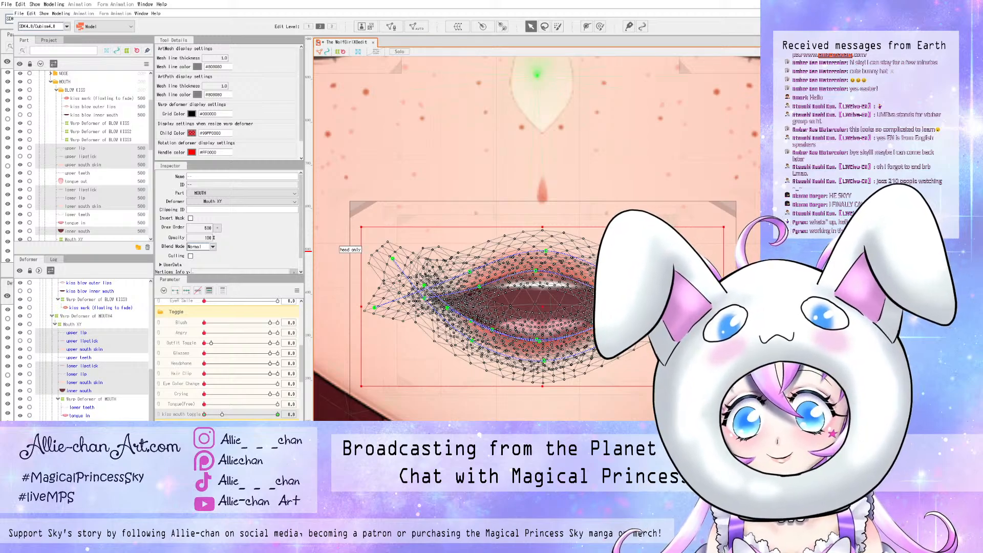
click(486, 306)
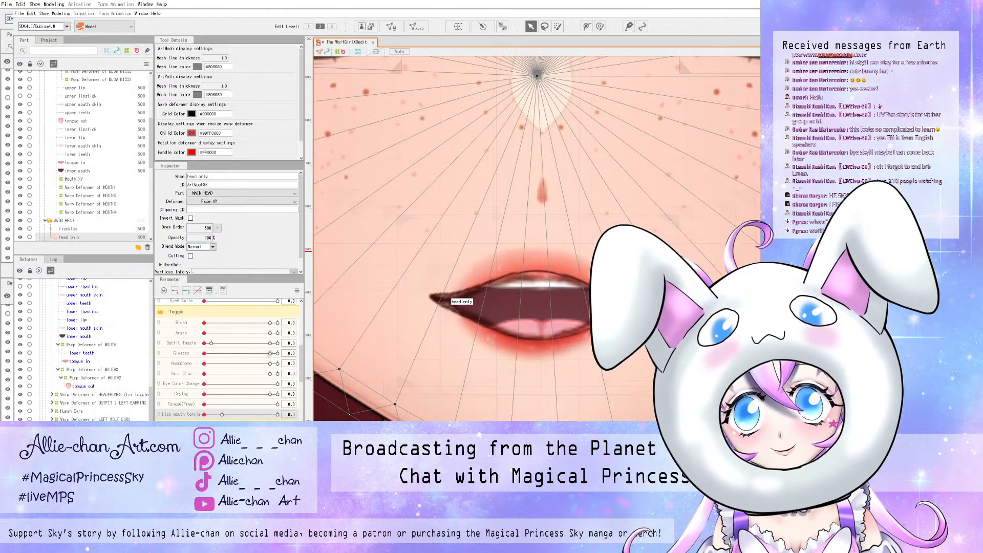
click(222, 414)
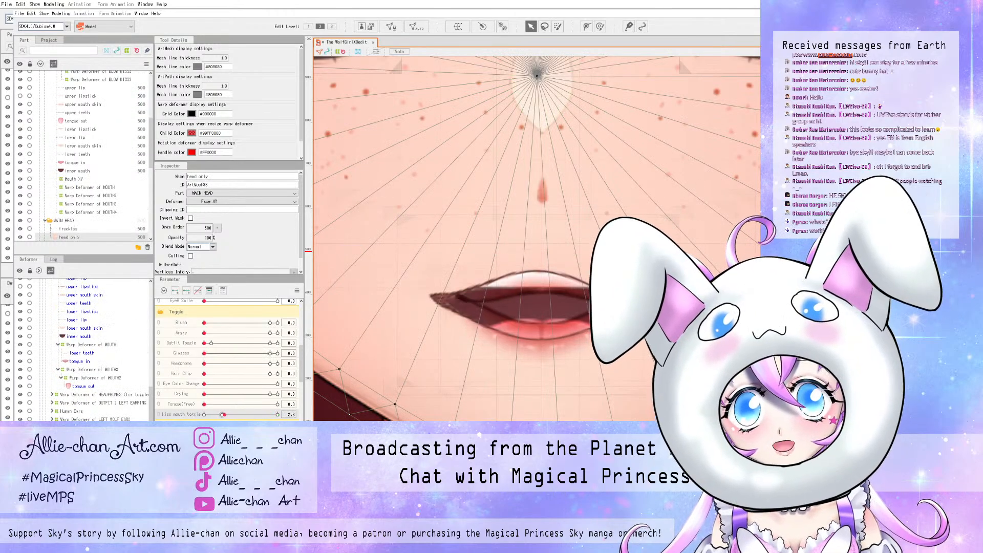
click(203, 414)
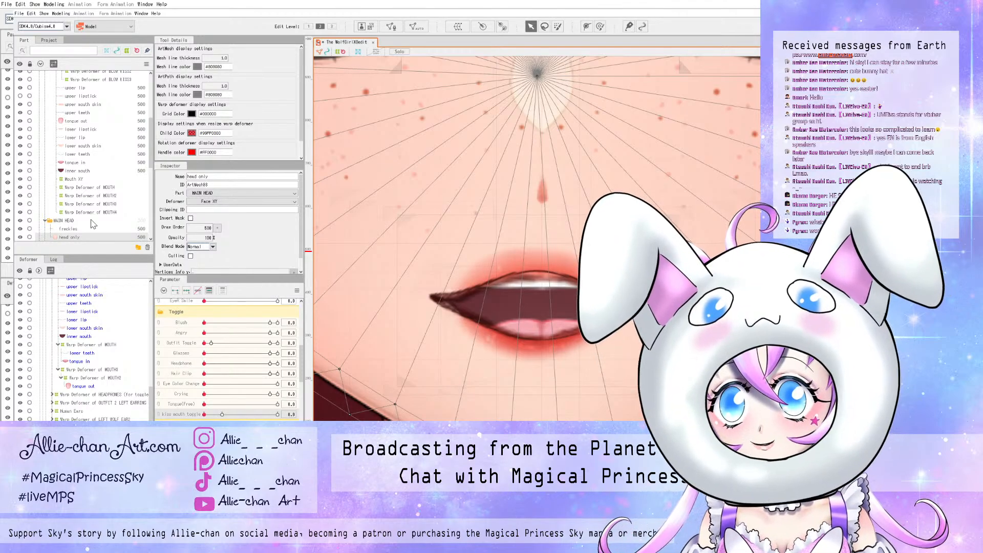
- Select the kiss blow outer lips mesh, check its shape at kiss mouth toggle 2, and return the toggle to 0
scroll(92, 224, up, 3)
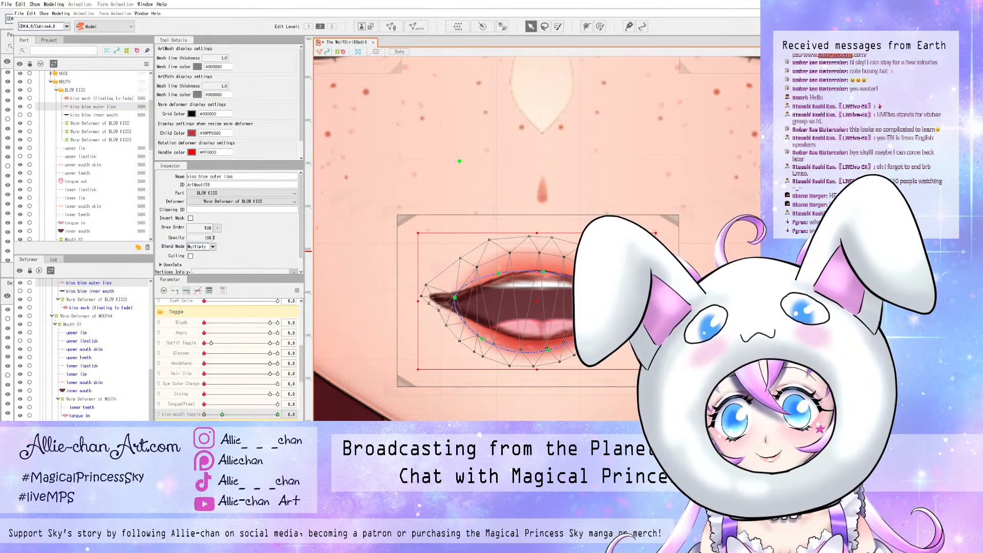
click(223, 414)
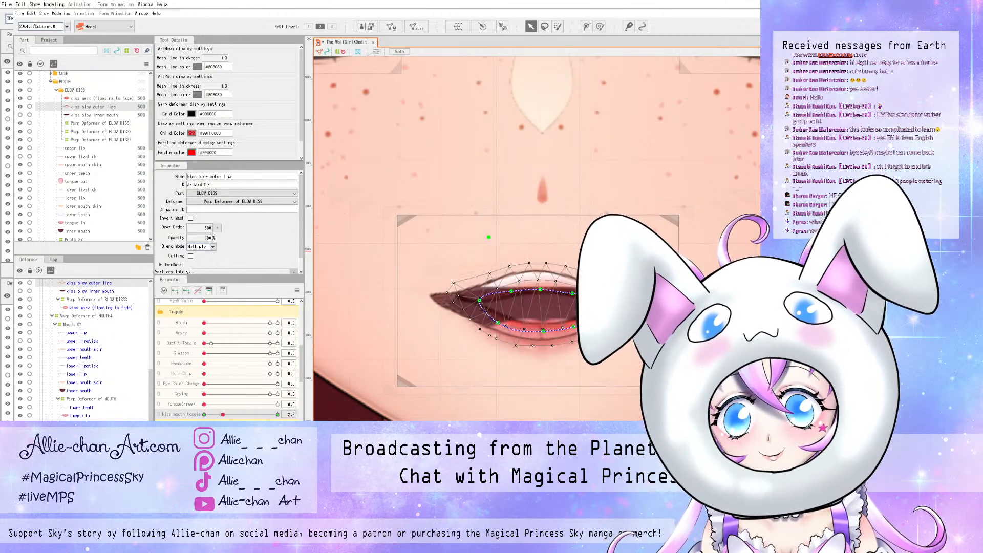
drag(223, 414, 221, 414)
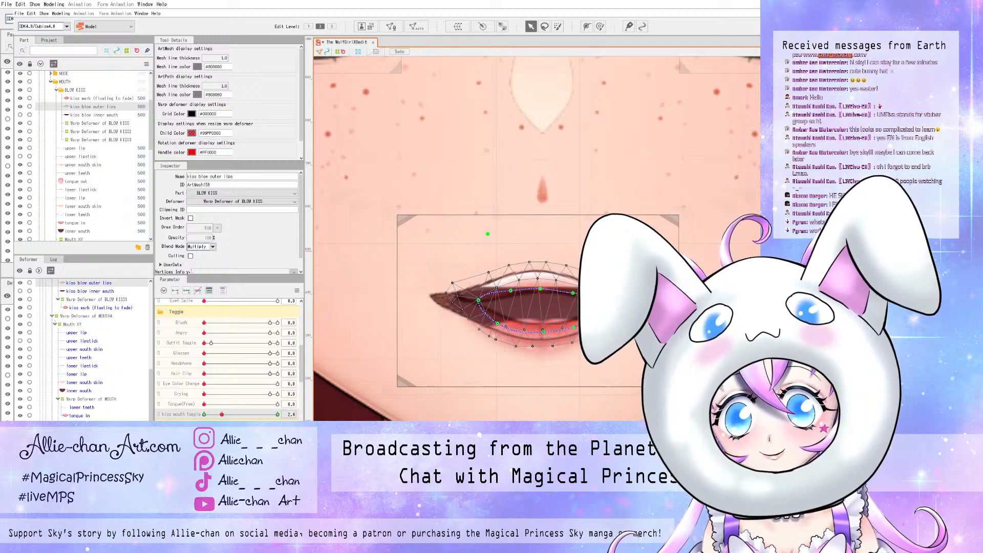
drag(223, 415, 277, 415)
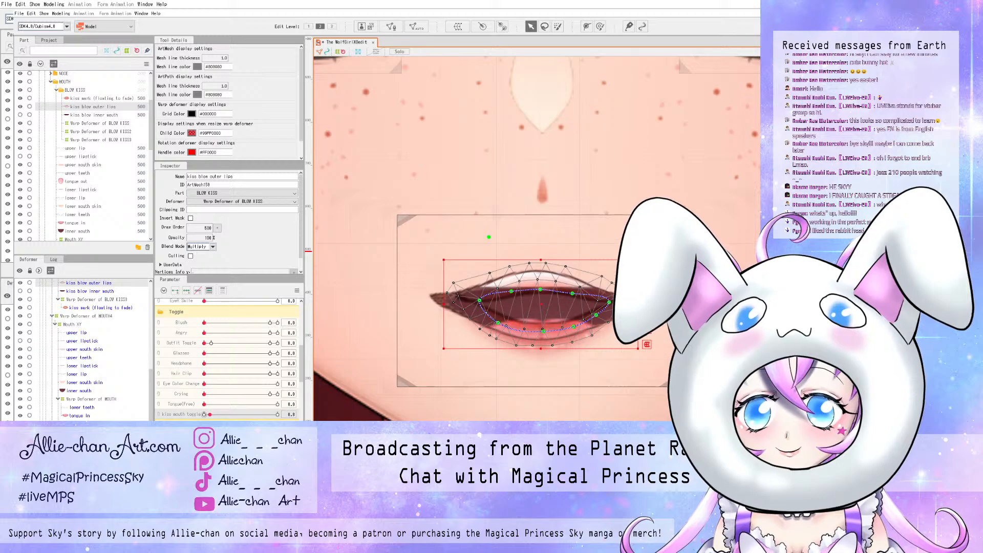
drag(210, 414, 204, 415)
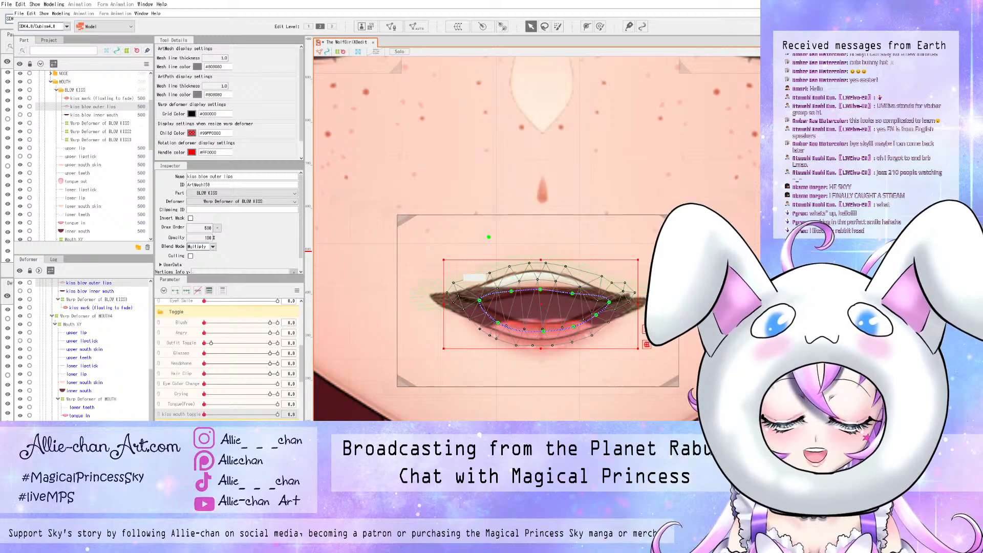
- Stretch the outer lips mesh by moving its deform path's two end points outward toward the left and right mouth corners
scroll(555, 281, up, 3)
scroll(711, 310, down, 3)
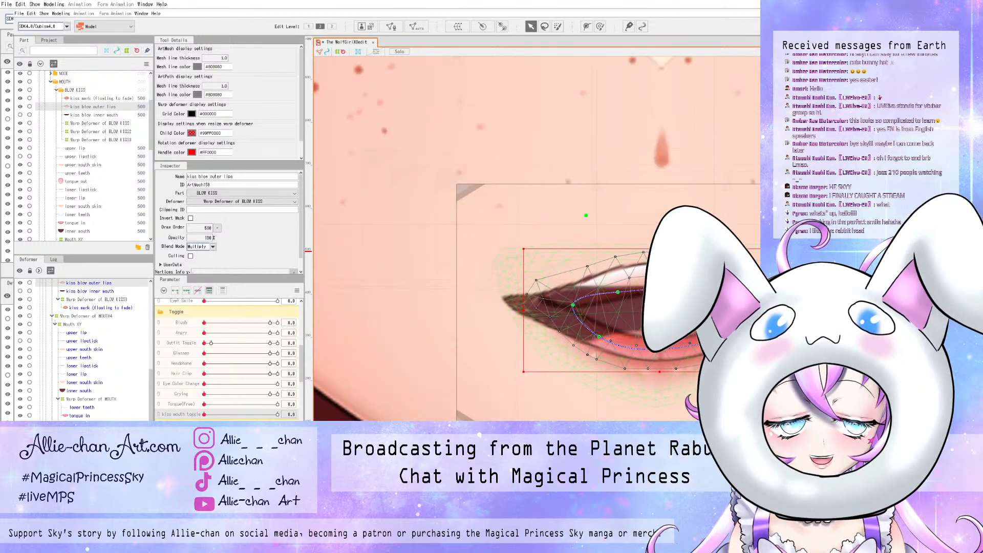
scroll(758, 299, up, 2)
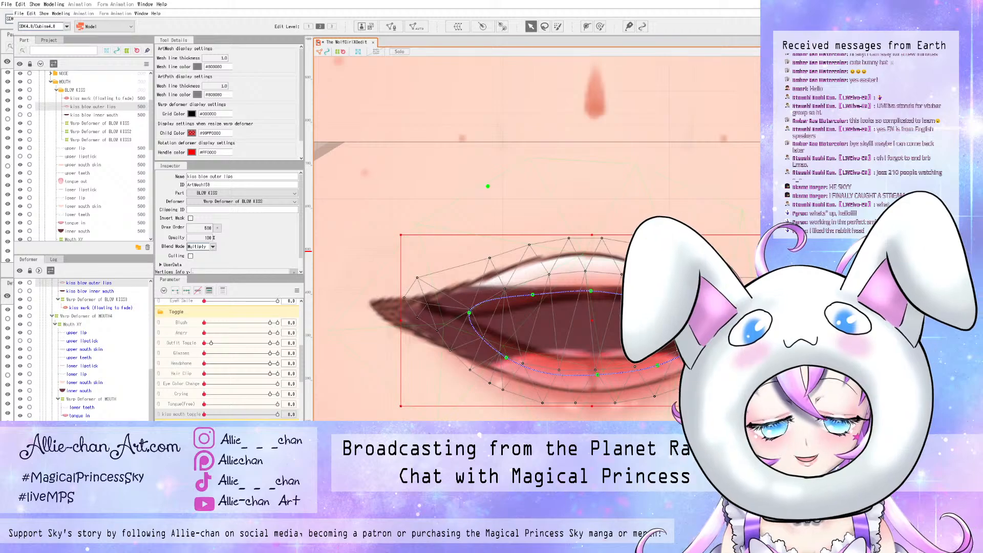
drag(469, 313, 411, 312)
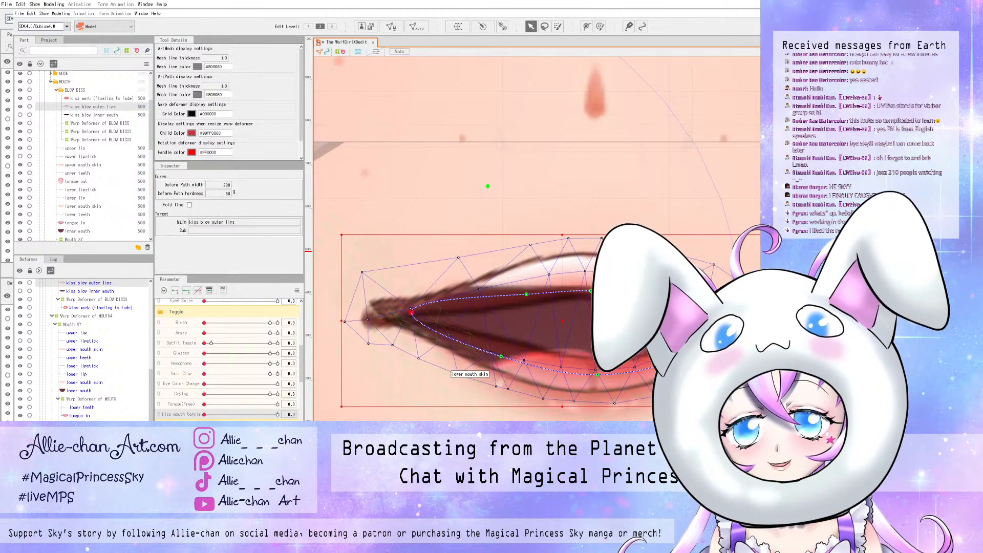
key(ctrl+z)
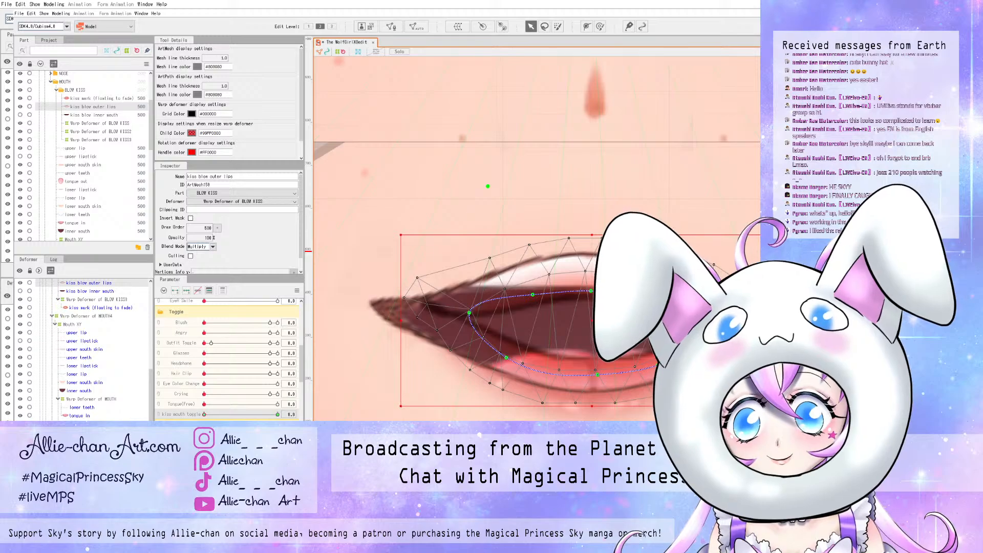
drag(469, 312, 421, 304)
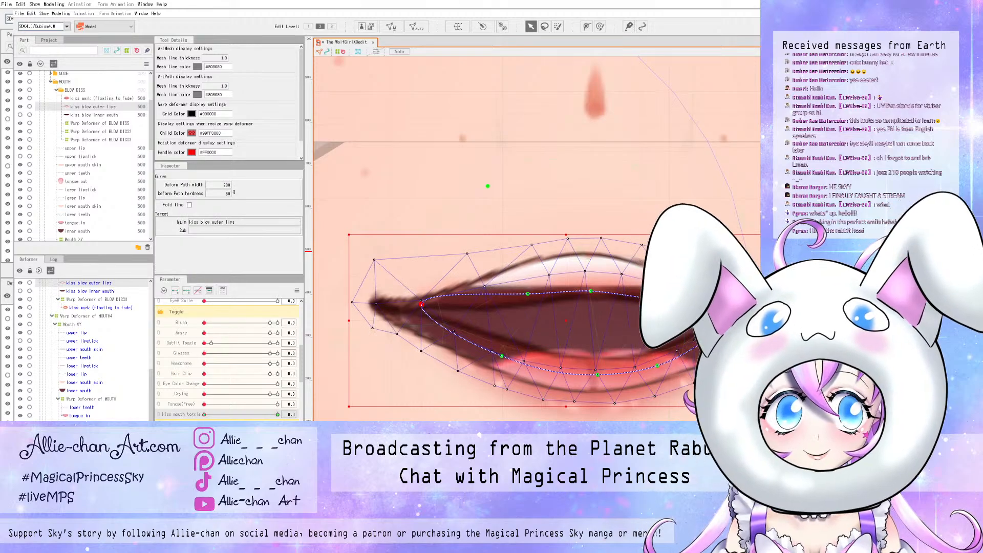
drag(723, 321, 759, 318)
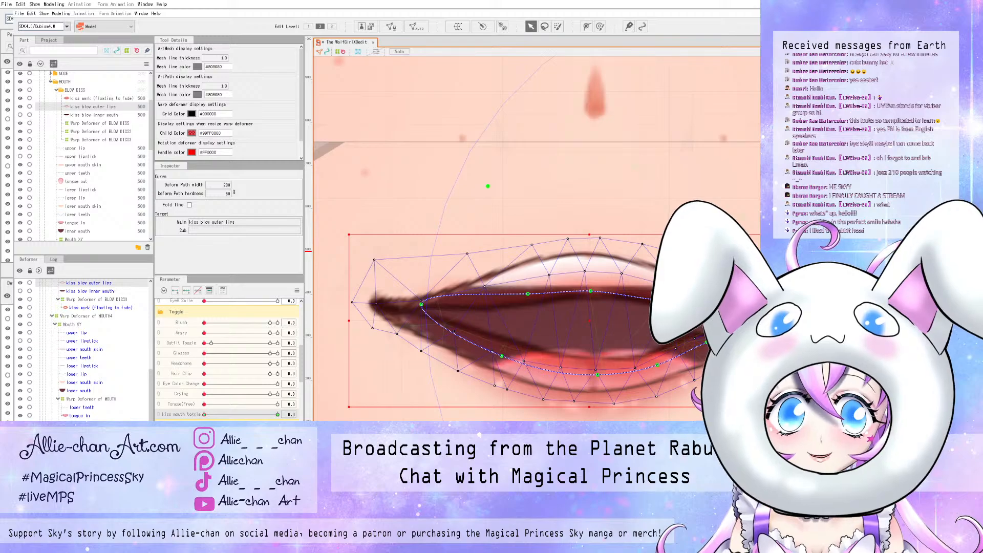
- Raise the deform path's upper points above the upper lip and nudge its right corner point inward
drag(528, 294, 610, 245)
drag(524, 261, 523, 252)
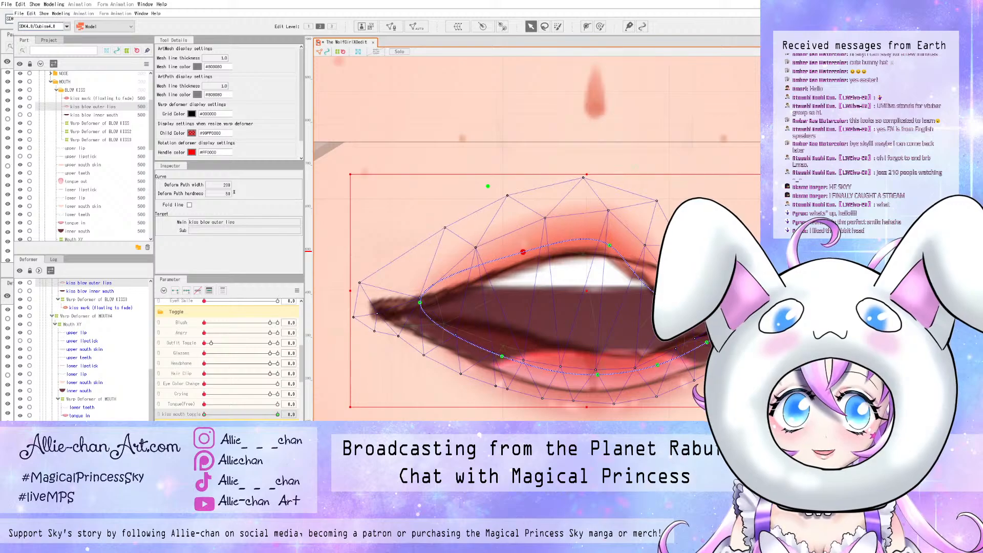
drag(666, 303, 674, 279)
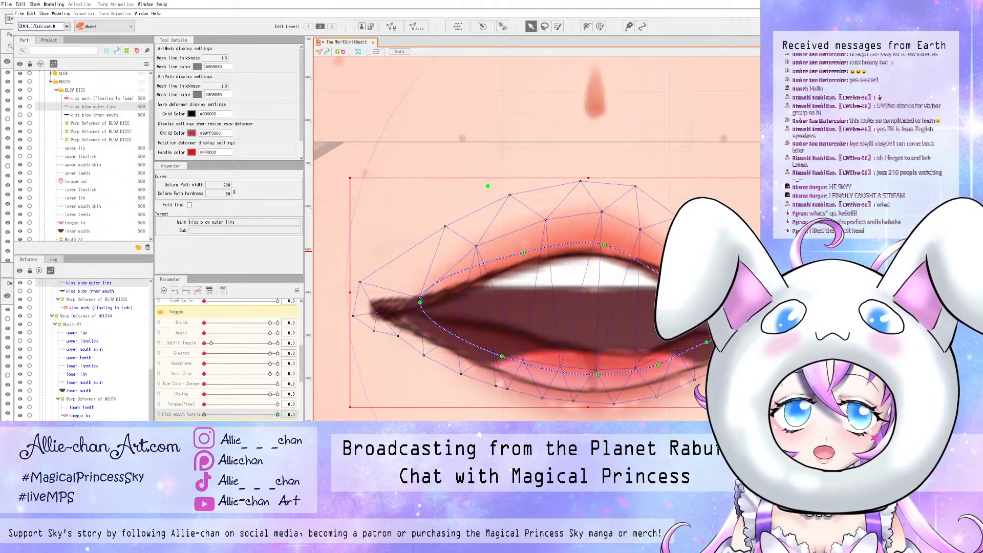
drag(610, 245, 603, 245)
drag(673, 279, 674, 275)
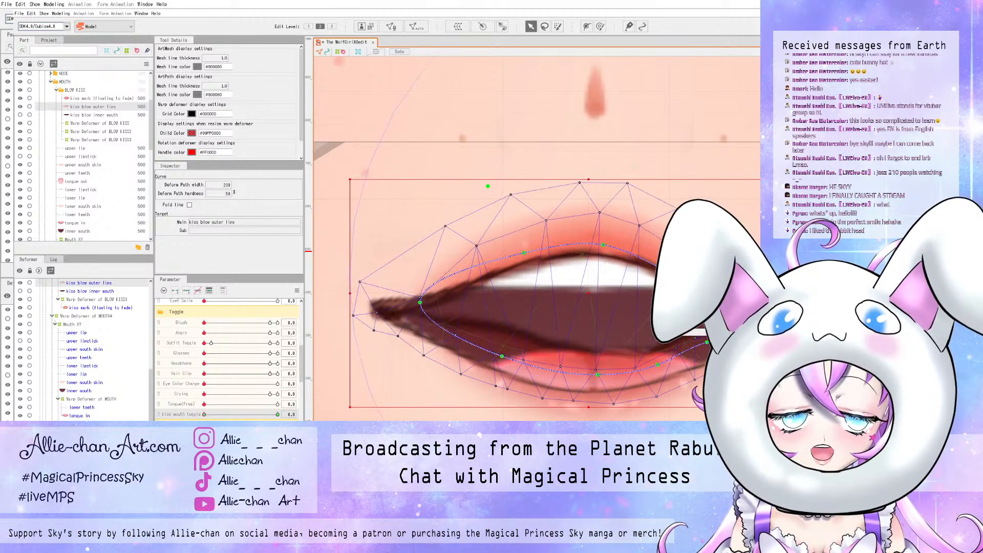
scroll(623, 353, down, 2)
scroll(722, 337, up, 2)
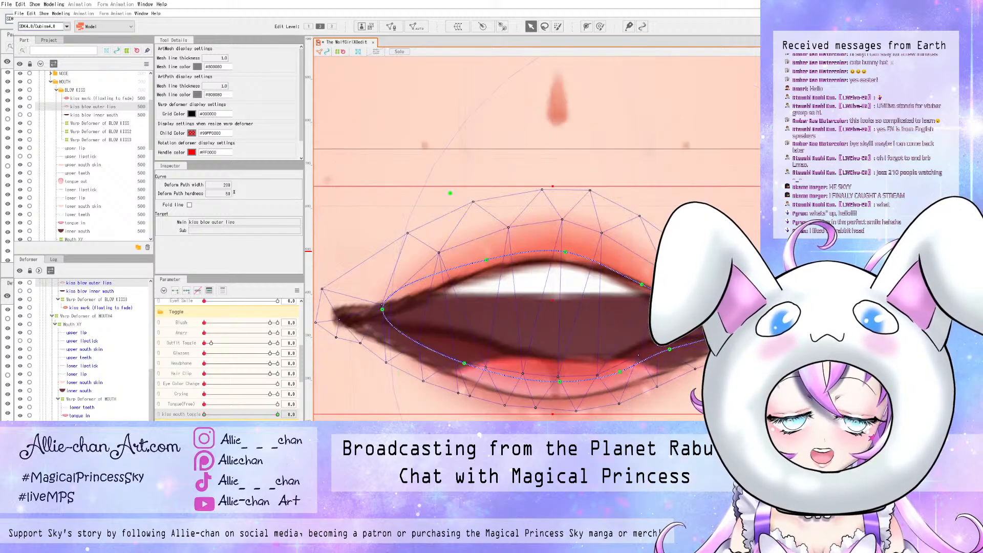
drag(723, 334, 714, 329)
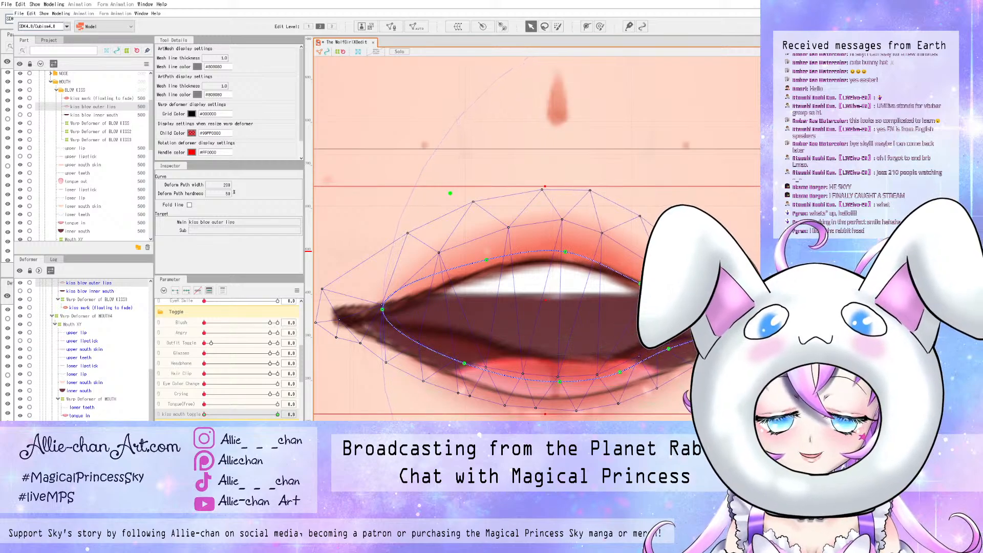
- Pull the deform path's lower points down and outward around the lower lip, and adjust its left corner point
drag(464, 364, 460, 375)
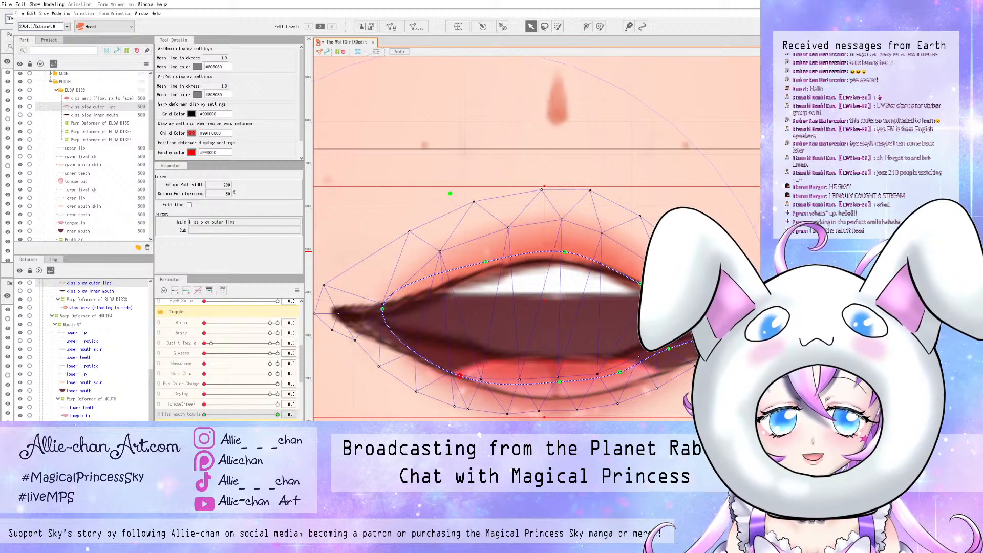
drag(559, 381, 560, 433)
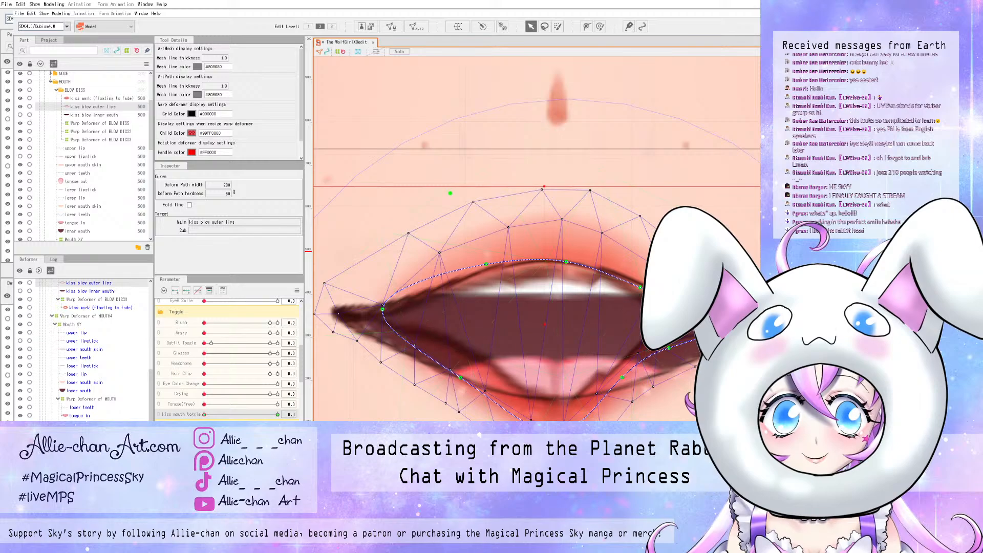
drag(622, 377, 657, 390)
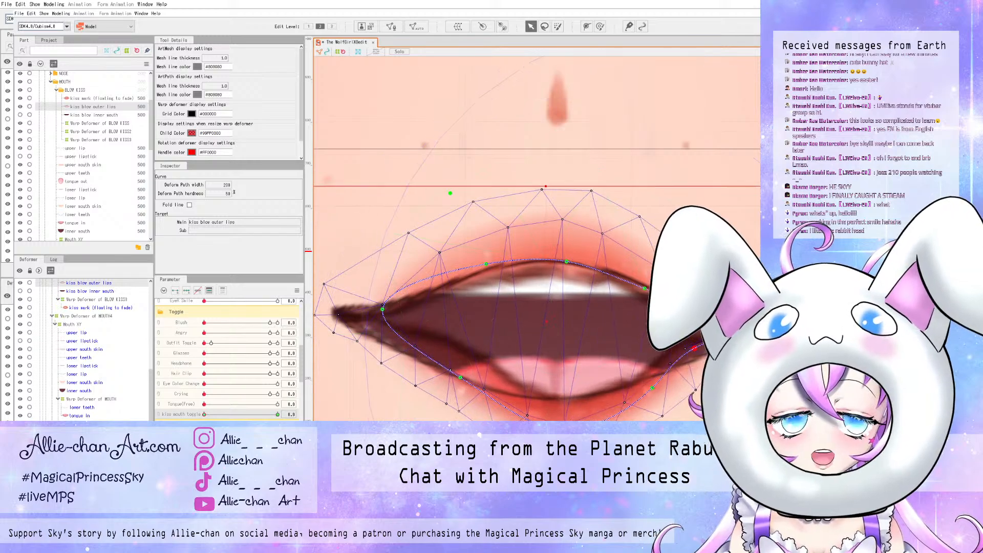
drag(670, 351, 706, 358)
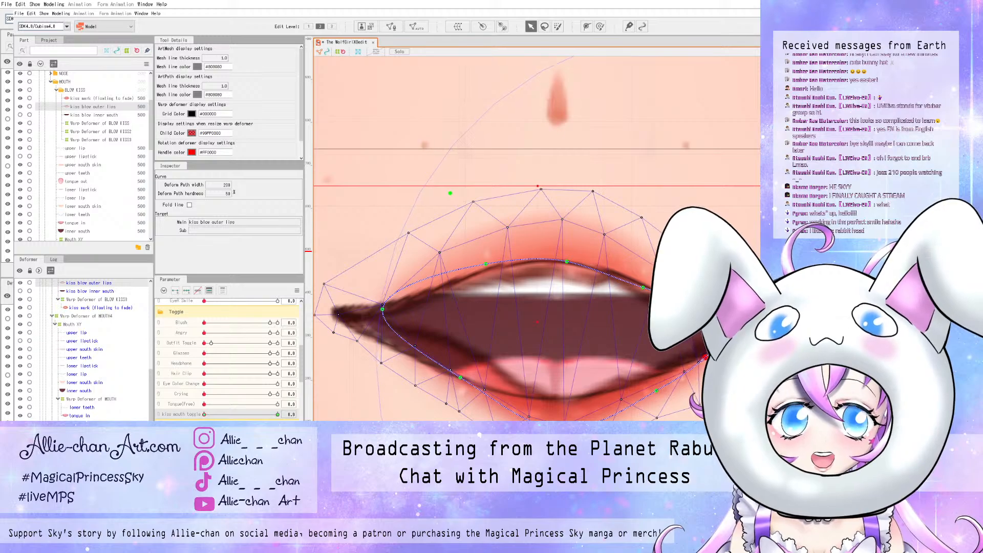
drag(460, 378, 419, 380)
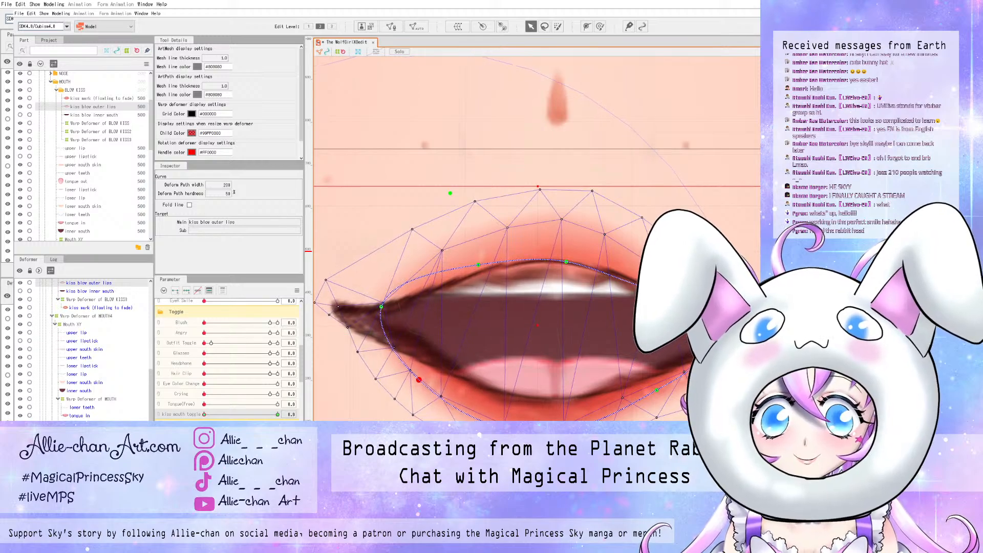
drag(381, 307, 378, 309)
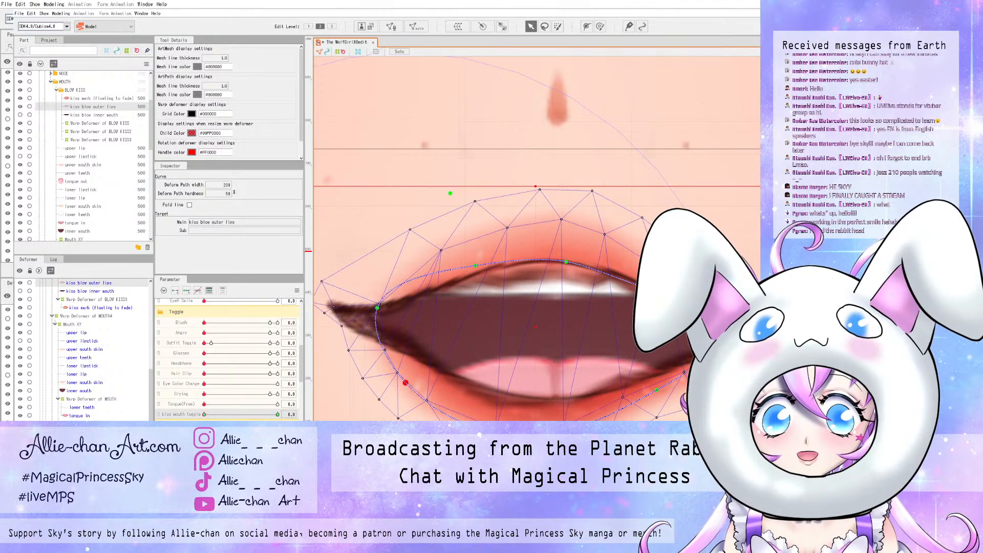
drag(419, 380, 407, 383)
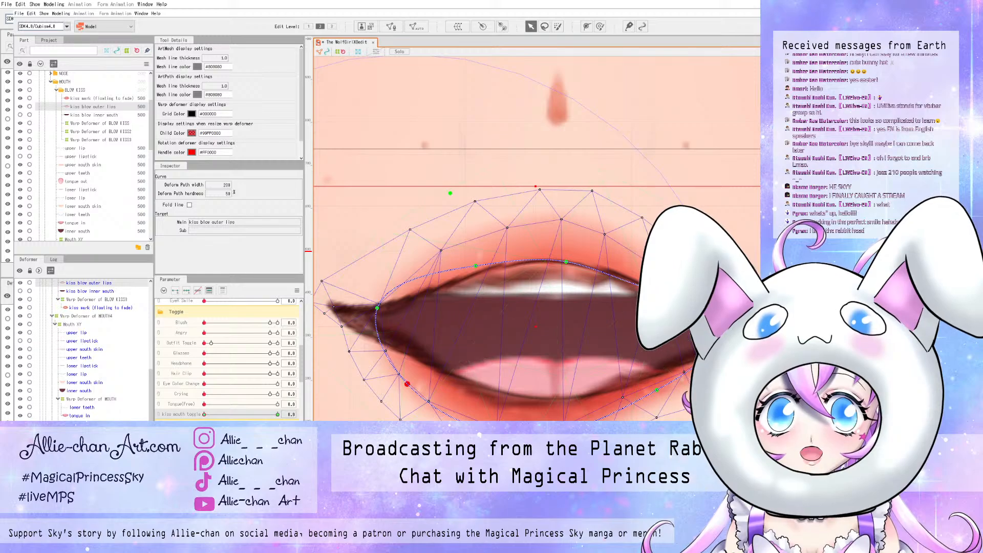
- Lift the deform path's middle and side points along the upper lip to round the outer lips' upper edge
drag(566, 261, 568, 262)
drag(476, 266, 478, 262)
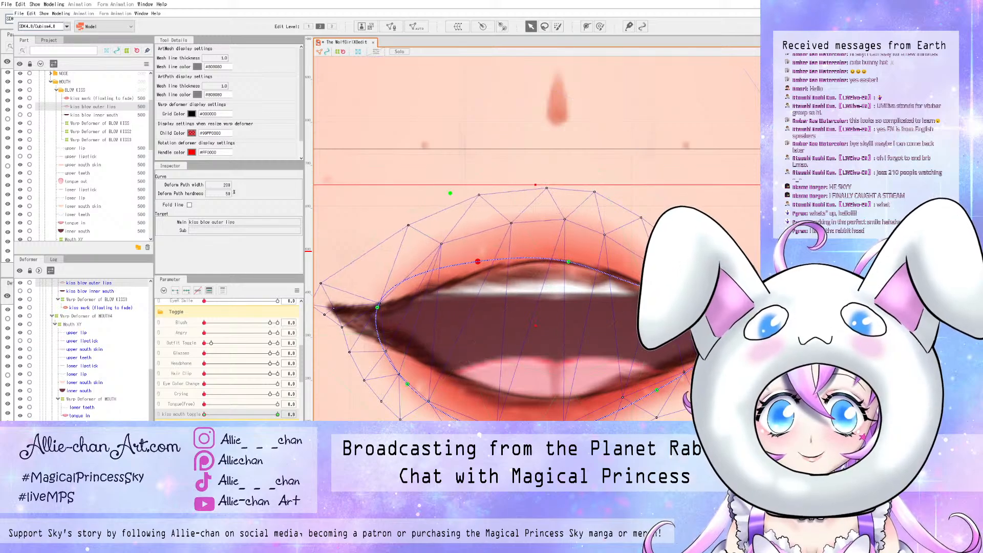
drag(568, 262, 572, 241)
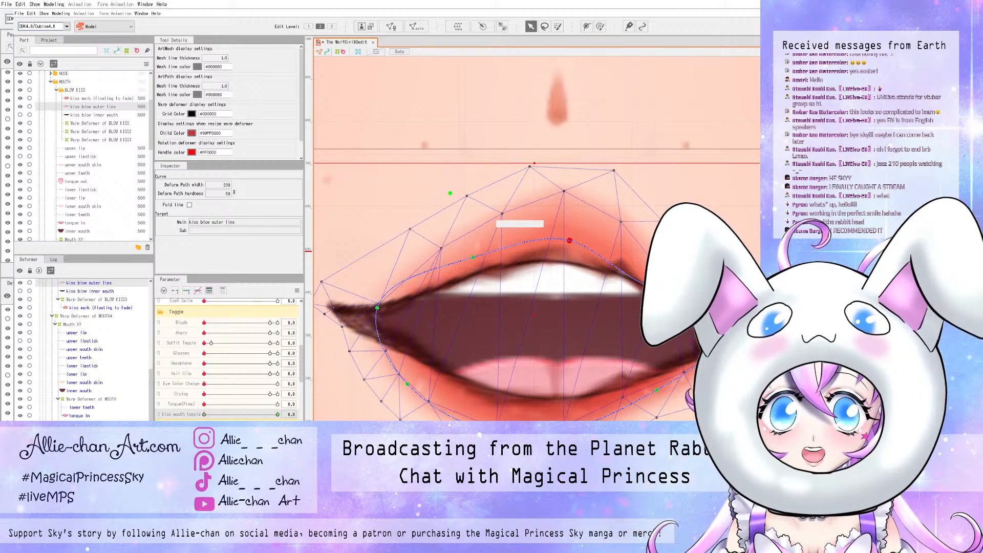
drag(474, 258, 472, 254)
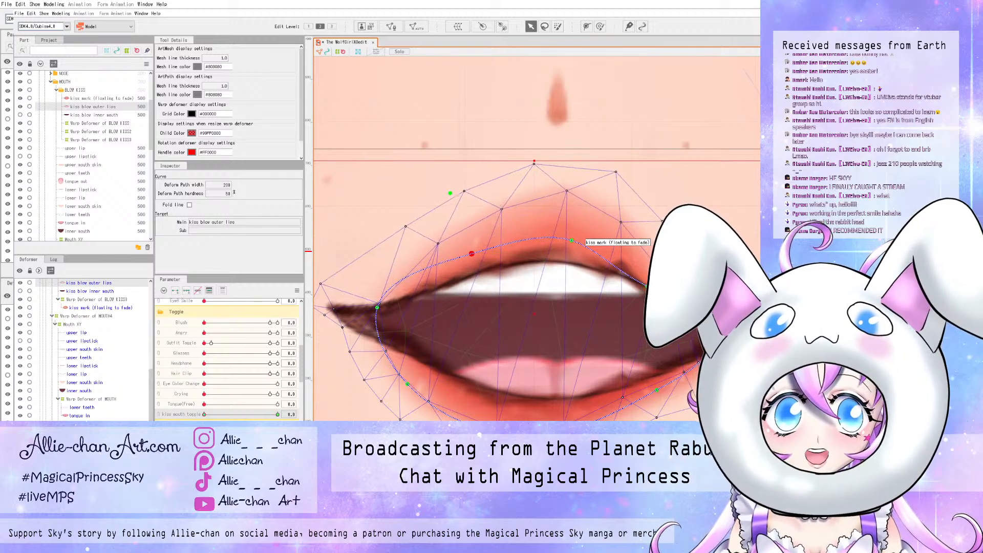
drag(647, 286, 648, 284)
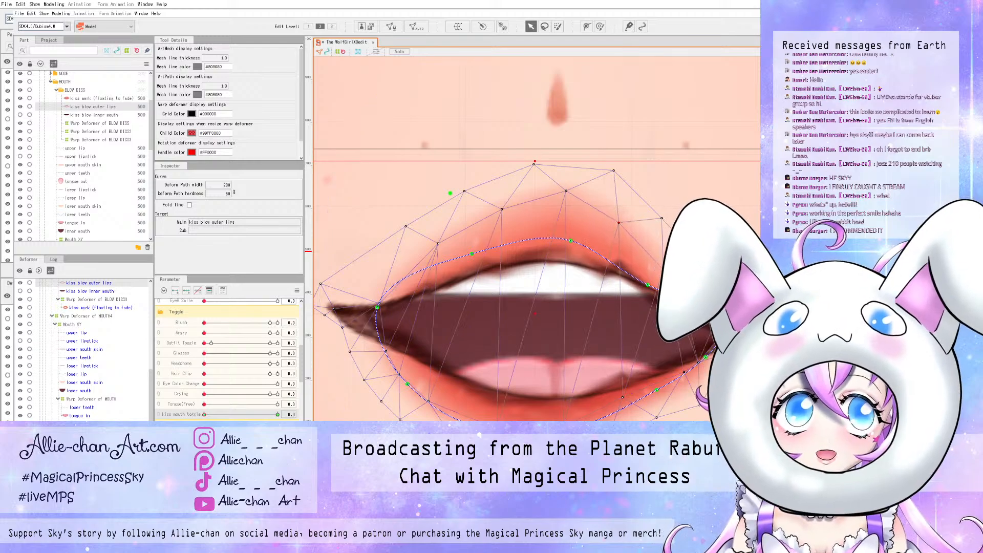
- Fine-tune the deform path's lower-middle and upper-middle points with the kiss mouth toggle at 0
mouse_move(567, 430)
mouse_down()
mouse_move(568, 413)
mouse_move(575, 422)
mouse_up()
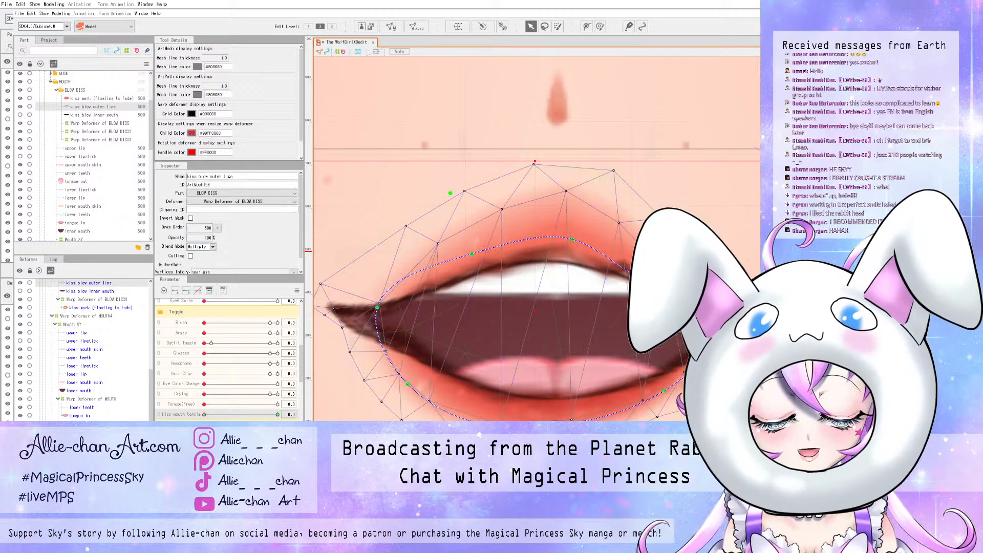
drag(573, 239, 573, 242)
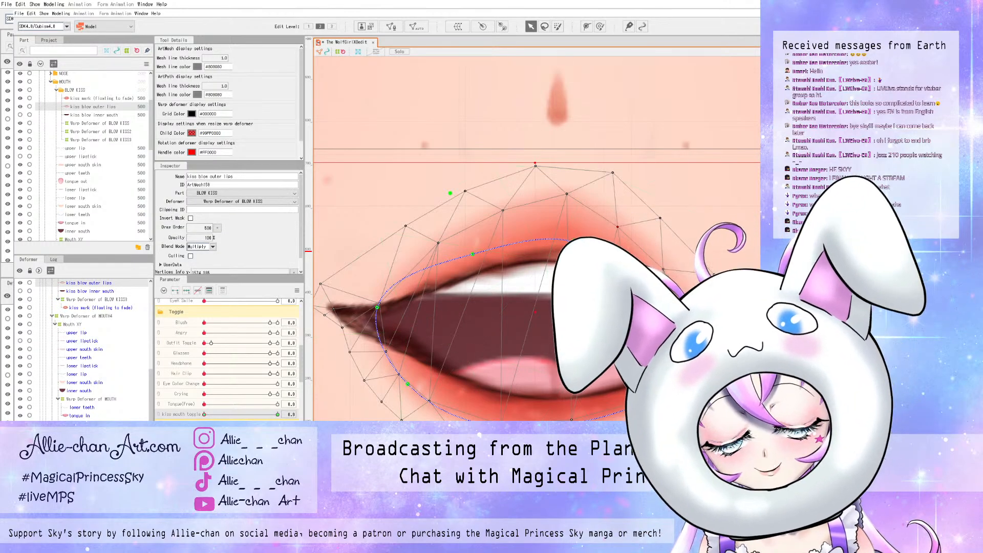
mouse_move(204, 415)
mouse_down()
mouse_move(277, 414)
mouse_move(204, 414)
mouse_up()
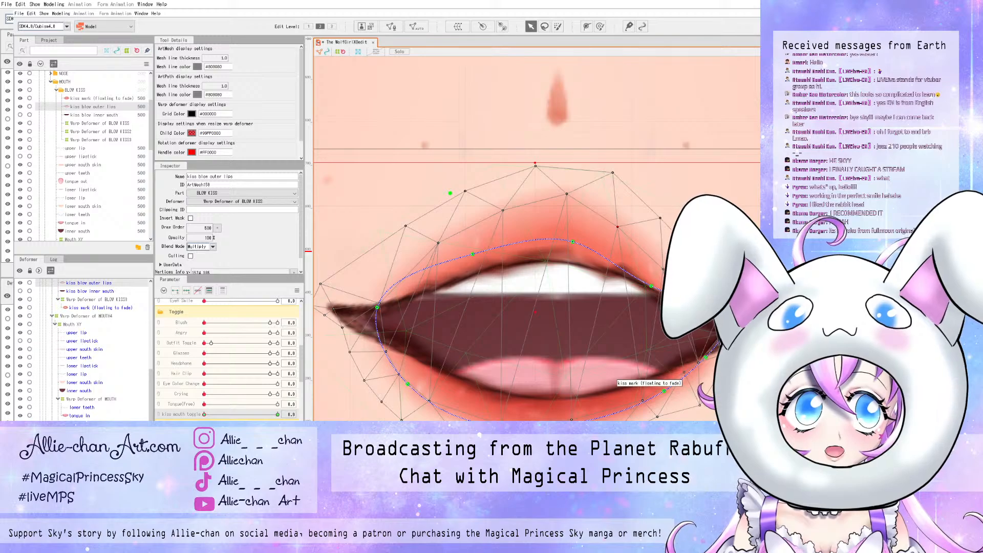
- With the kiss mouth toggle at 10, lower the upper lip's middle deform path point and move its right-middle point inward and down
scroll(516, 399, down, 2)
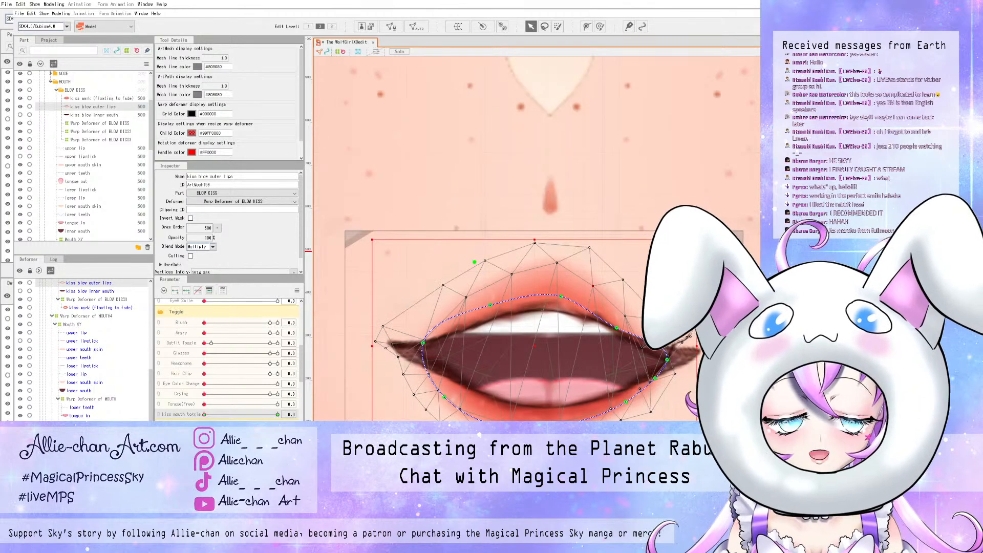
scroll(576, 402, down, 5)
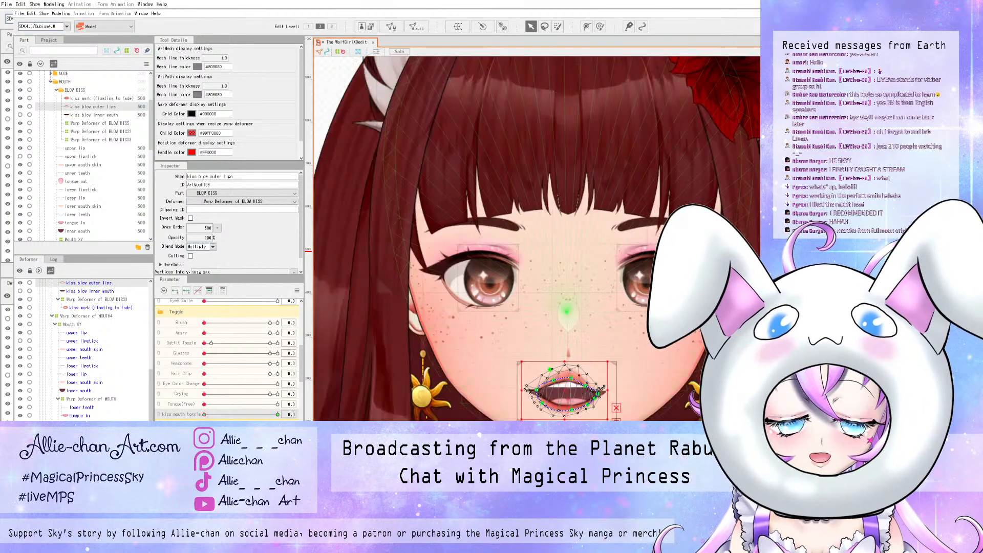
scroll(576, 405, up, 5)
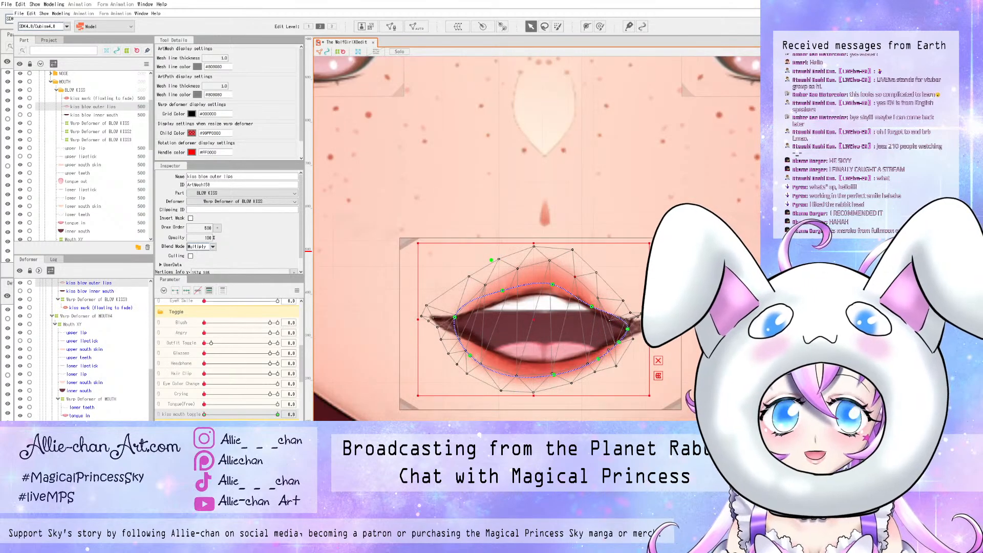
scroll(579, 412, up, 2)
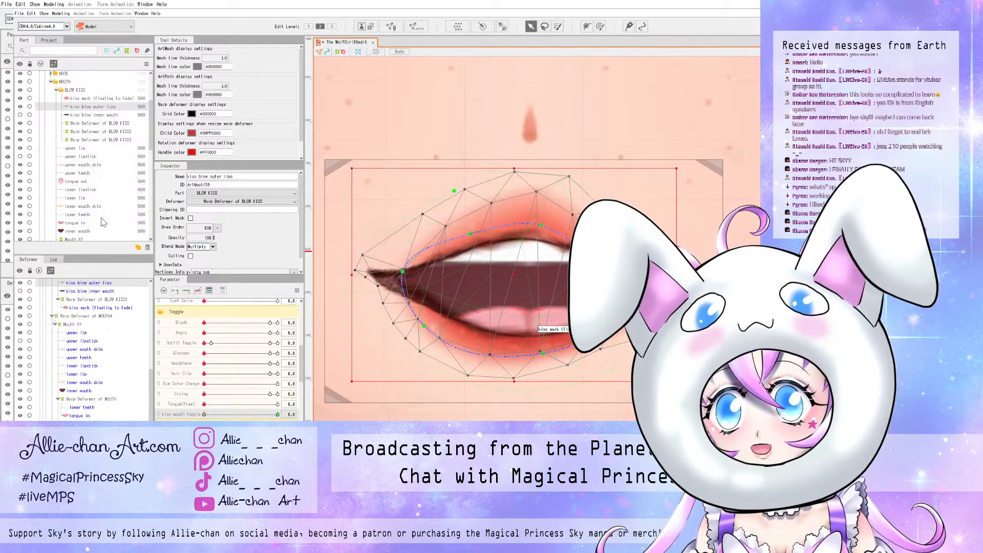
click(73, 148)
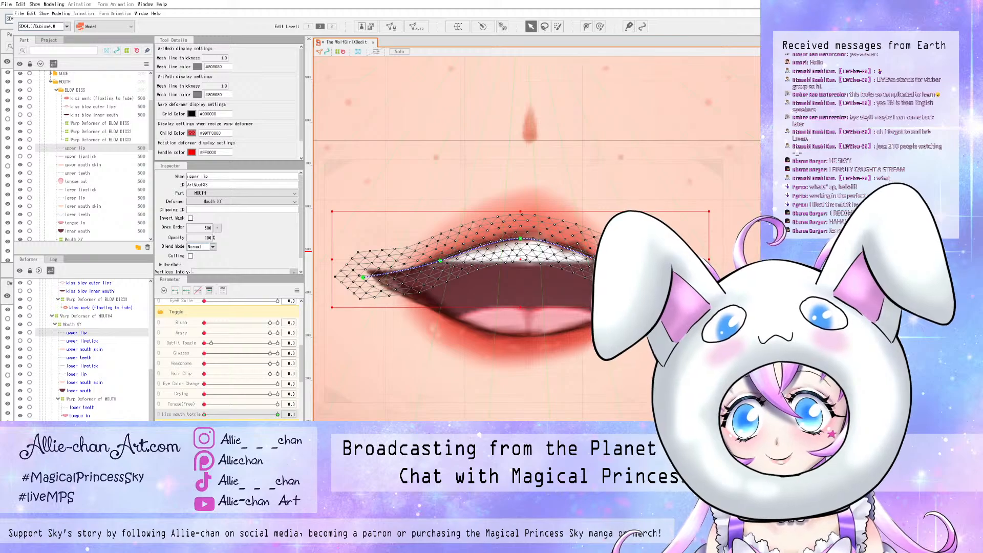
click(204, 414)
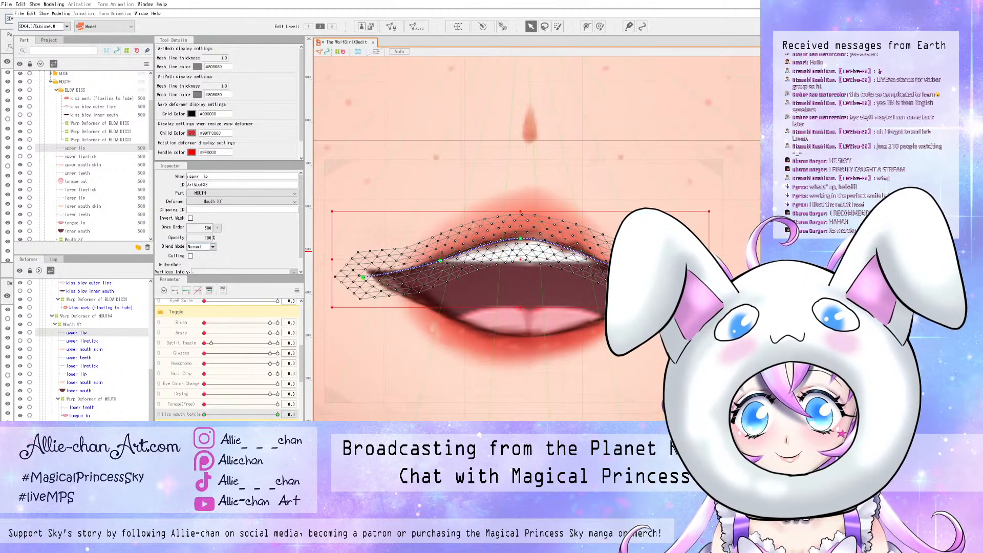
click(278, 415)
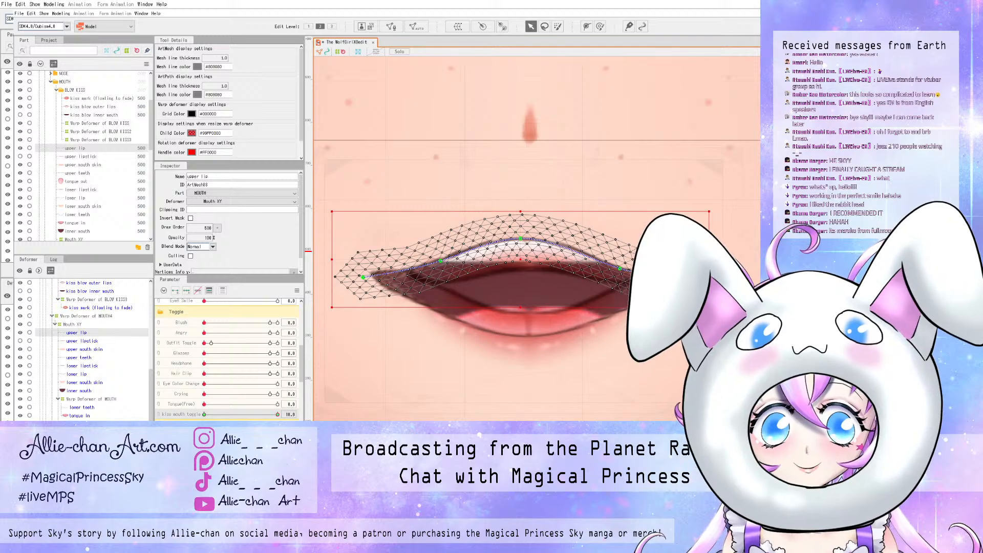
drag(521, 239, 521, 270)
drag(619, 268, 597, 278)
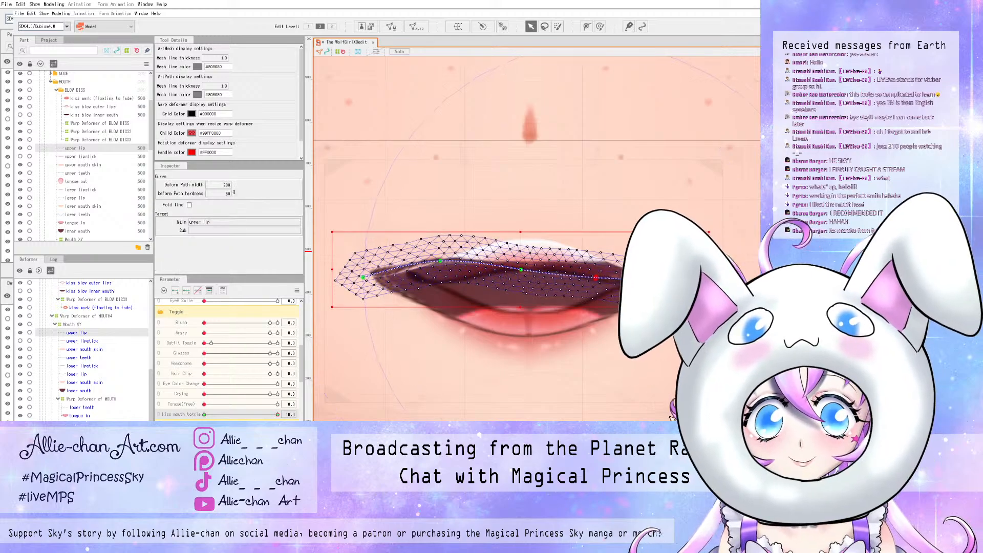
- Move the upper lip path's left-middle point down and inward, and pull both corner points toward the mouth's center
drag(441, 261, 451, 280)
click(363, 277)
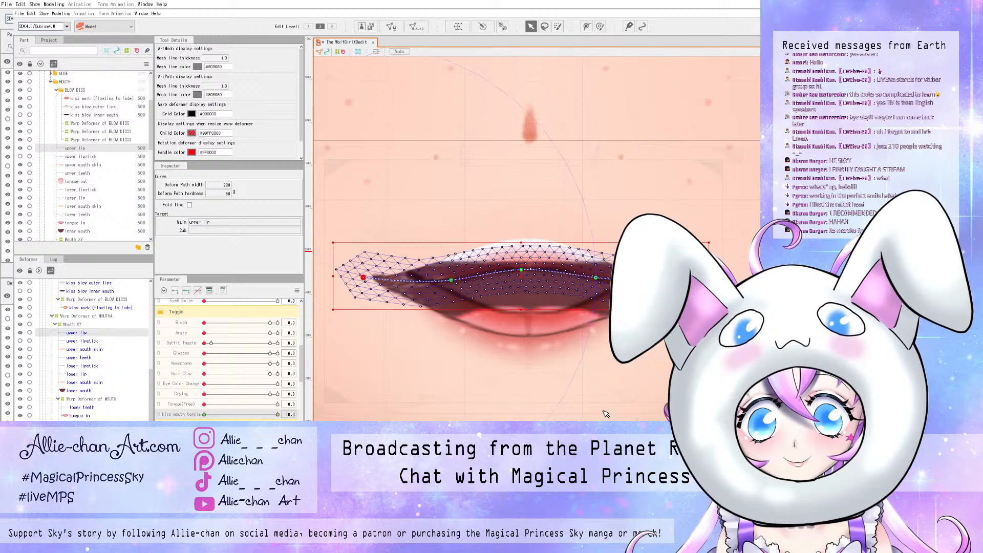
drag(363, 277, 413, 275)
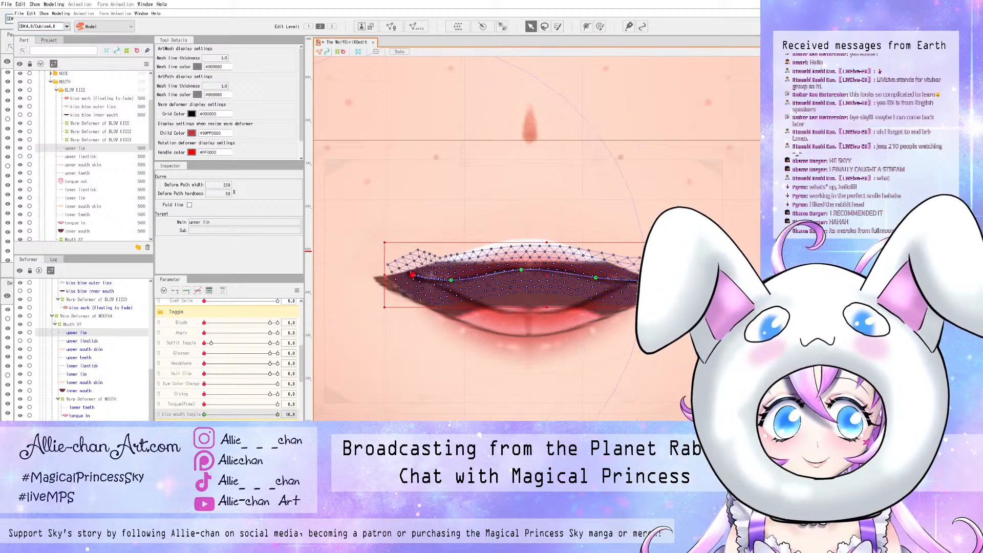
drag(686, 279, 648, 277)
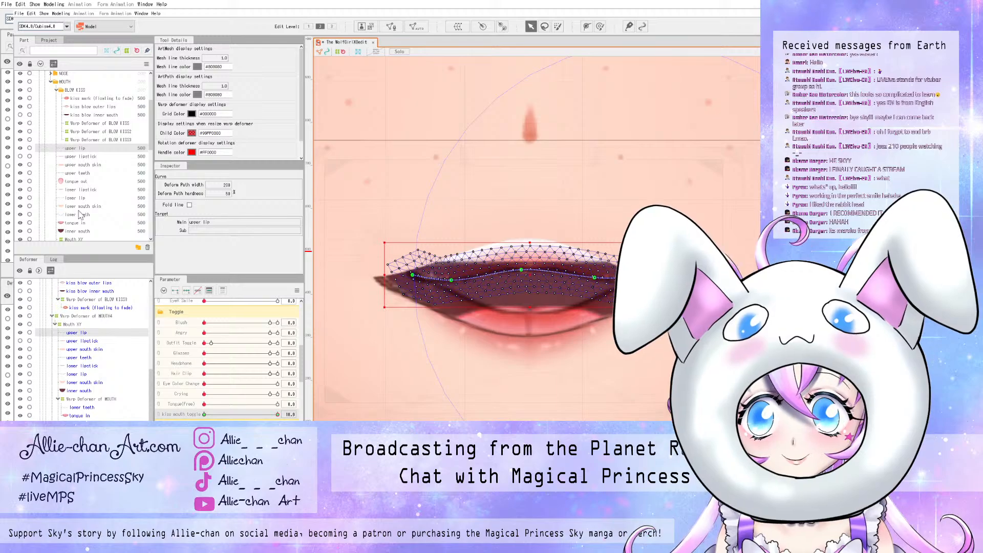
- Lower the upper mouth skin path's middle point to the lip line and pull its three right-side points inward
click(80, 157)
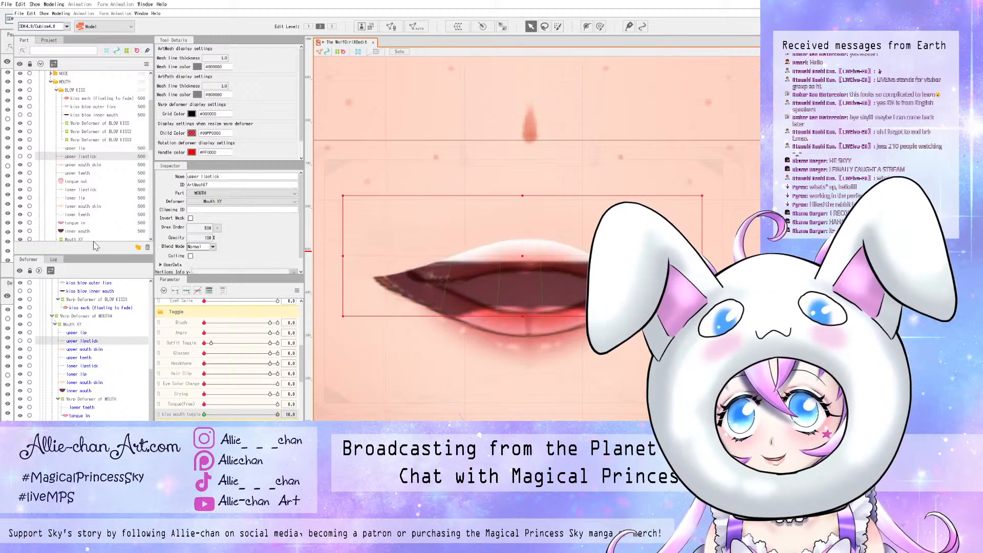
key(Down)
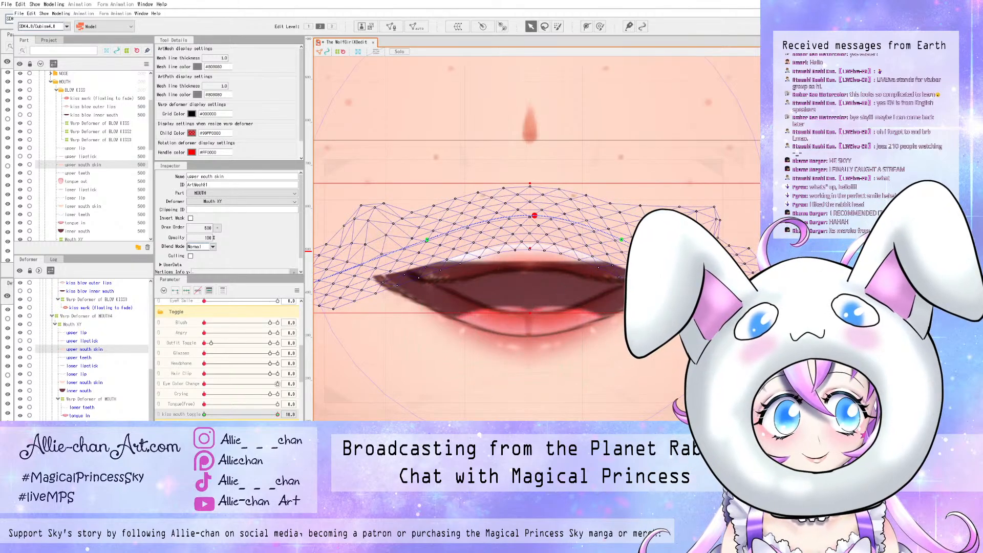
drag(535, 210, 531, 239)
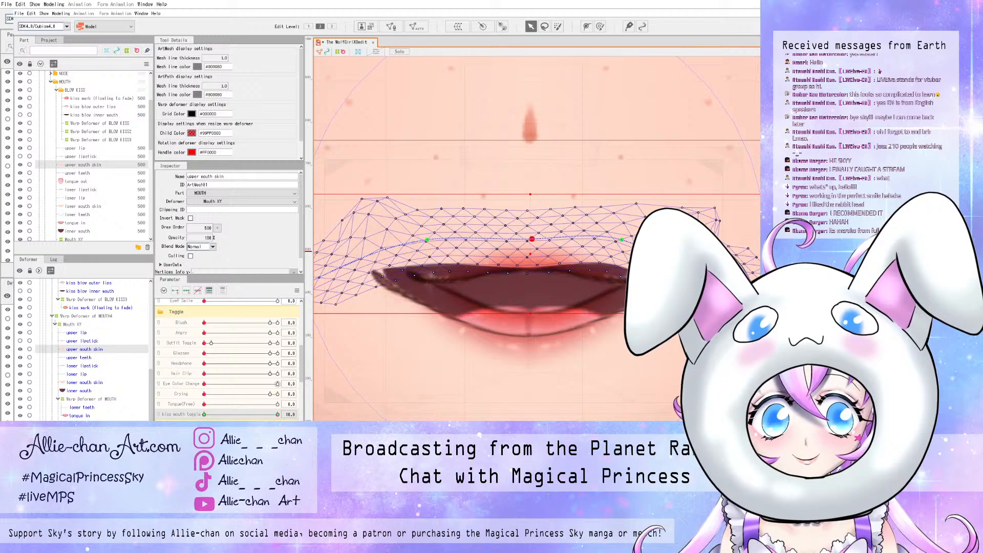
drag(622, 240, 597, 248)
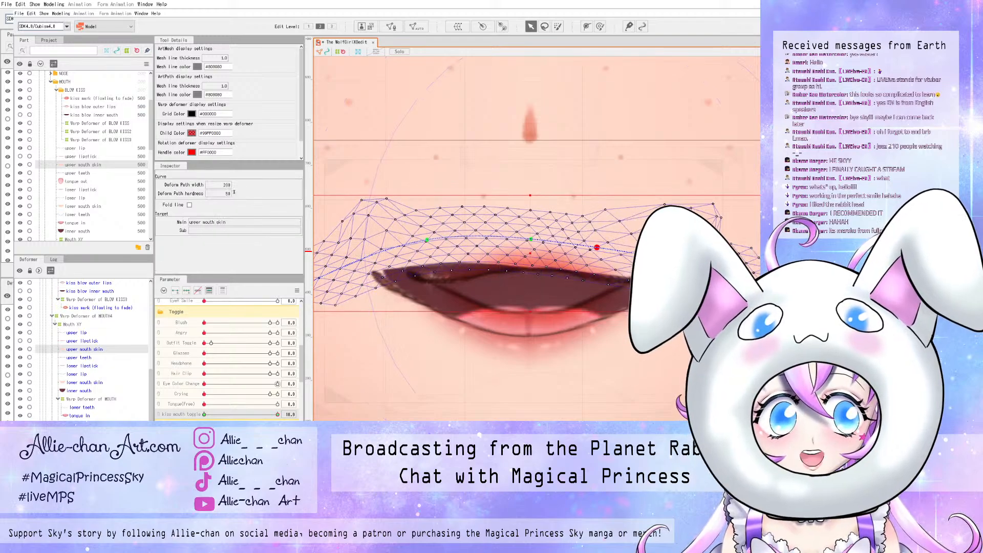
drag(671, 260, 655, 255)
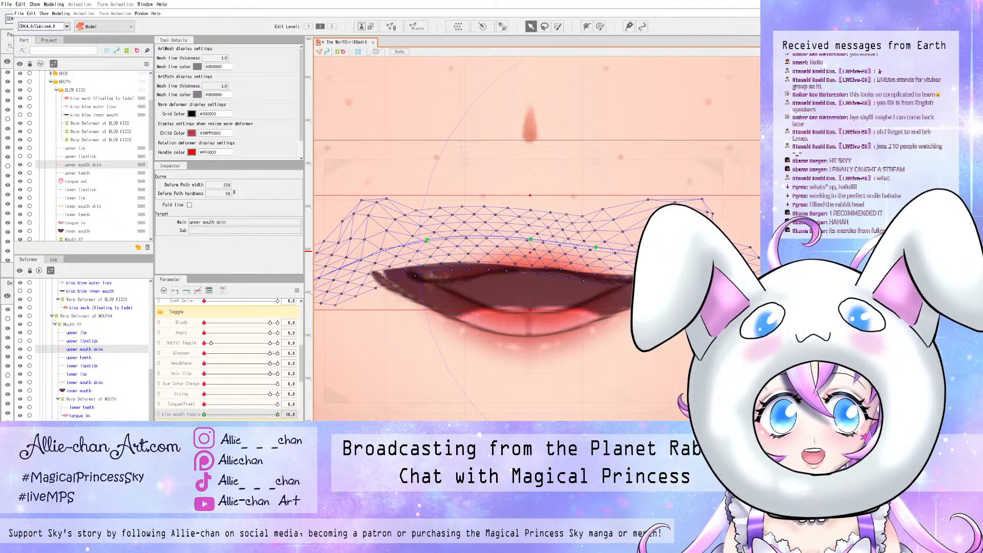
drag(756, 272, 715, 266)
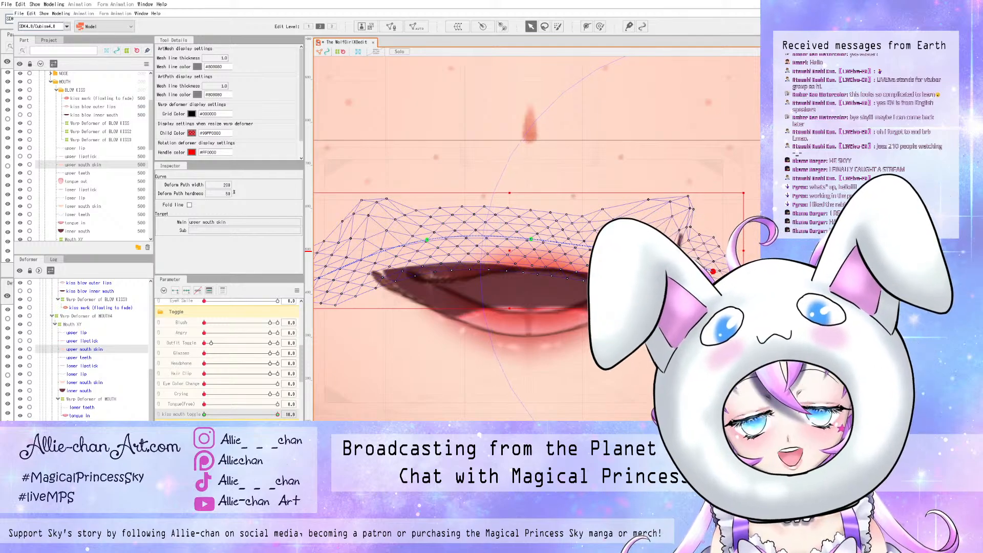
- Move the upper mouth skin path's left-middle point inward and down, try shifting the point beside it, and undo that last shift
drag(426, 240, 463, 250)
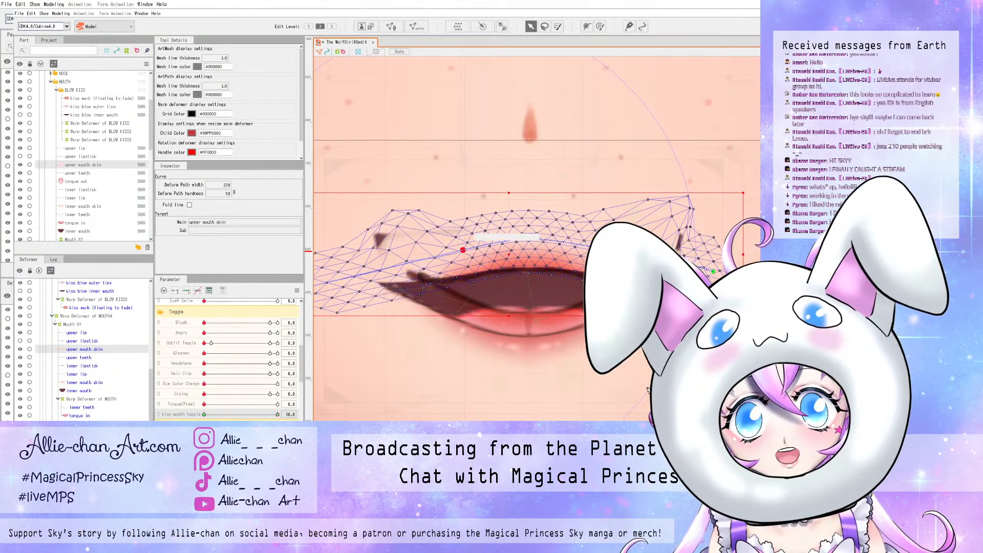
scroll(430, 264, down, 5)
mouse_move(386, 273)
mouse_down()
mouse_move(404, 264)
mouse_move(377, 259)
mouse_up()
key(ctrl+z)
scroll(455, 277, up, 2)
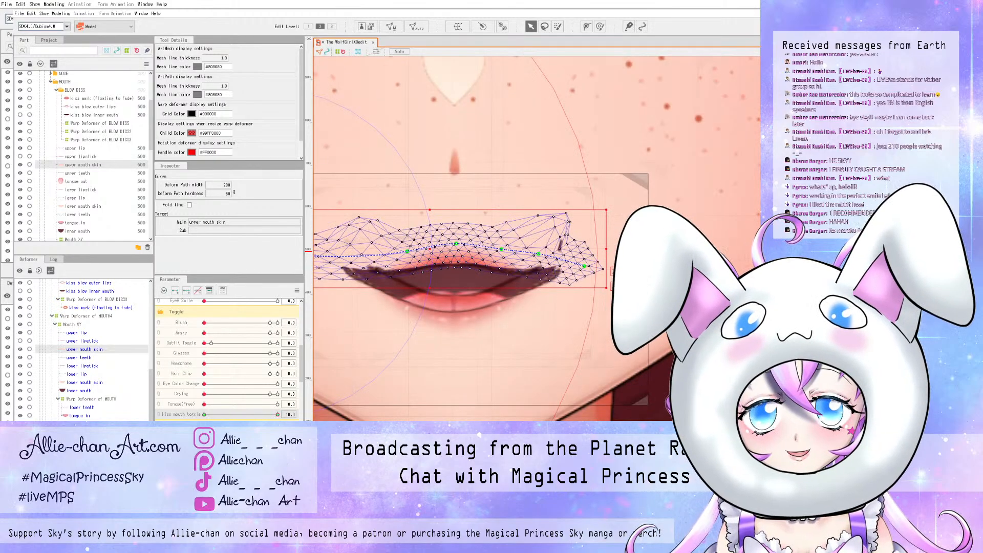
- Raise the lower mouth skin path's middle point and pull its right-side points up and inward under the lower lip
scroll(442, 248, up, 1)
scroll(445, 259, down, 1)
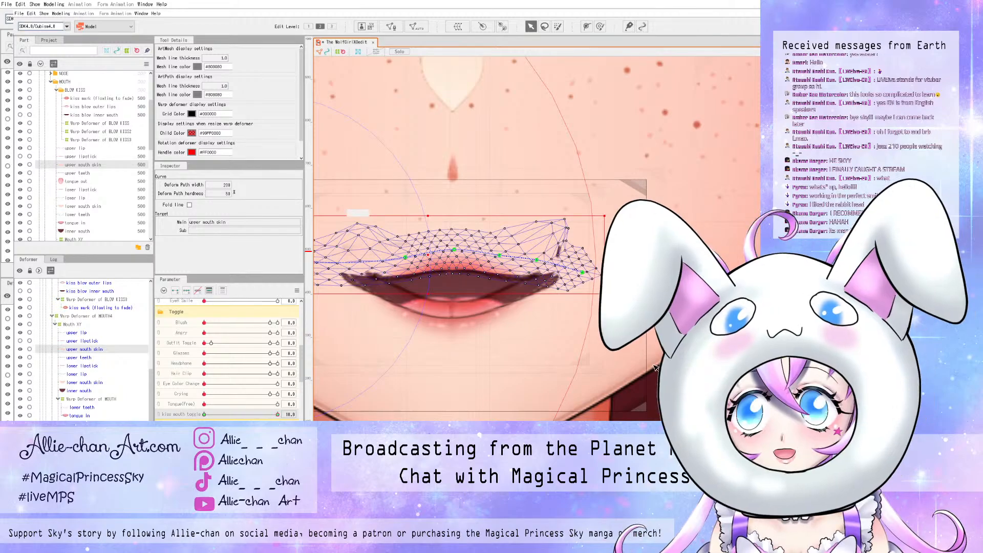
scroll(445, 258, down, 1)
click(82, 205)
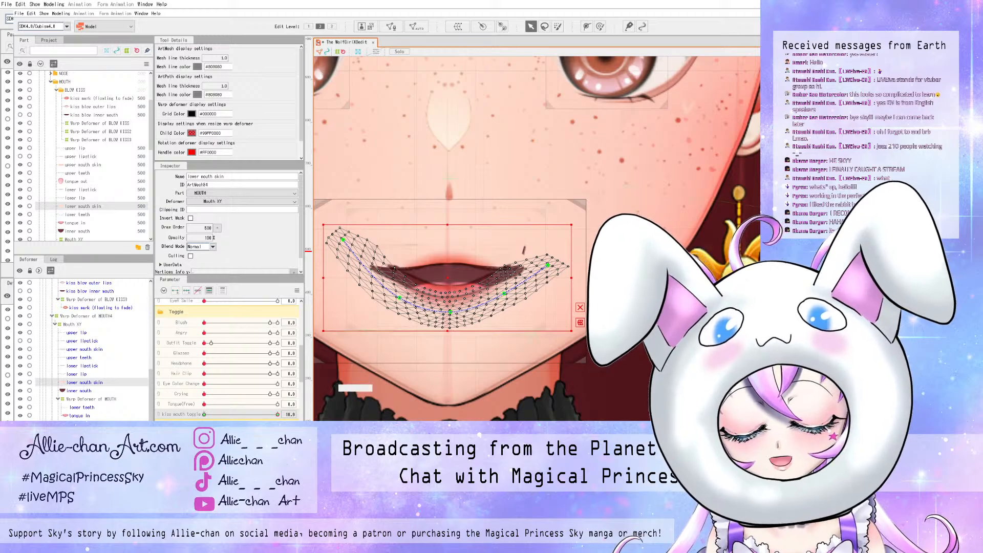
scroll(393, 290, up, 2)
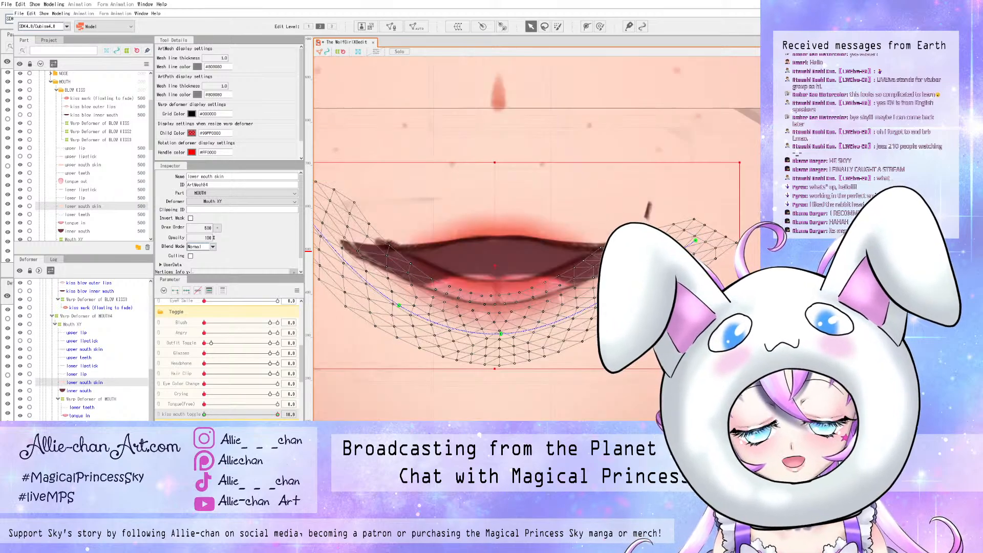
drag(501, 333, 496, 317)
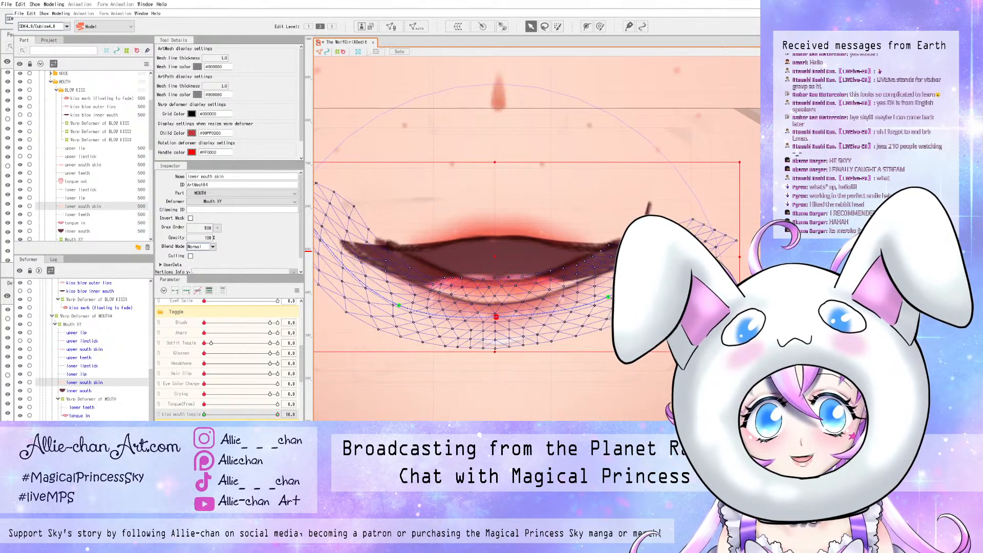
drag(608, 297, 598, 281)
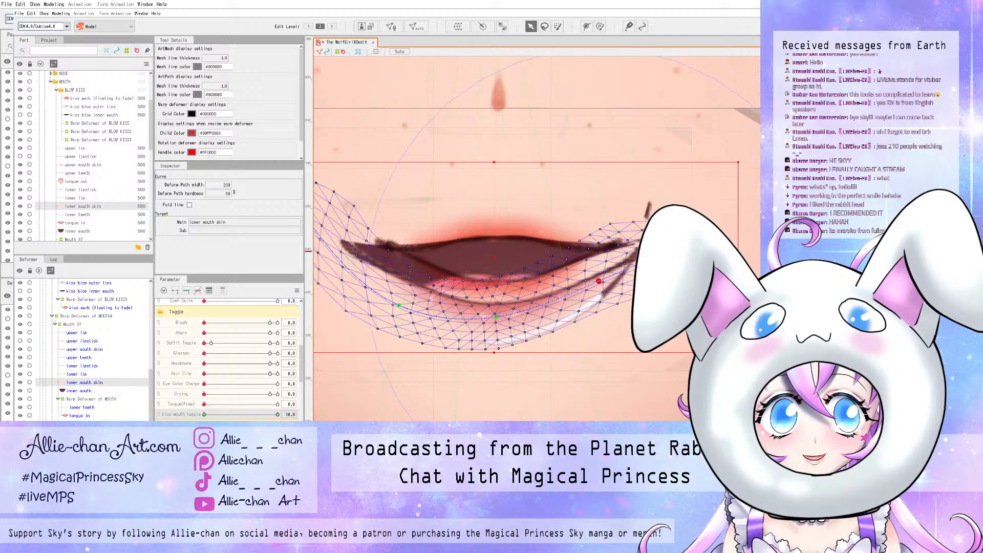
drag(689, 239, 684, 231)
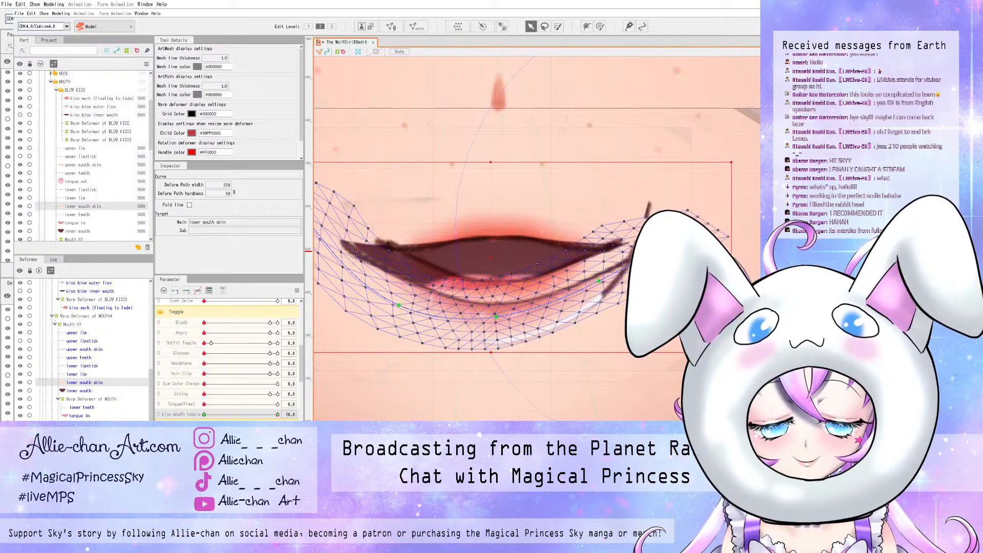
- Raise the lower mouth skin path's left-middle point and bring its left corner point down and inward toward the mouth
scroll(458, 316, down, 3)
scroll(359, 269, up, 3)
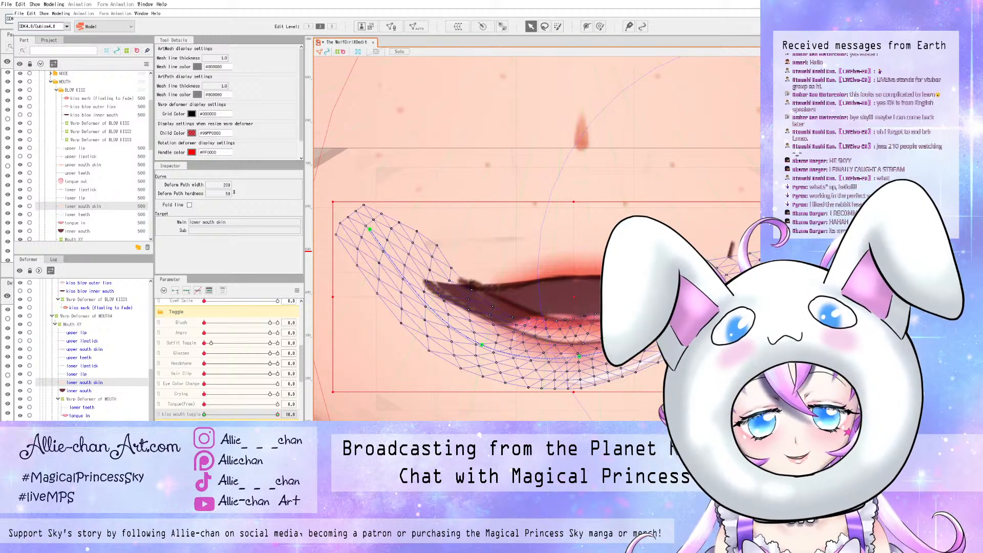
drag(482, 345, 494, 322)
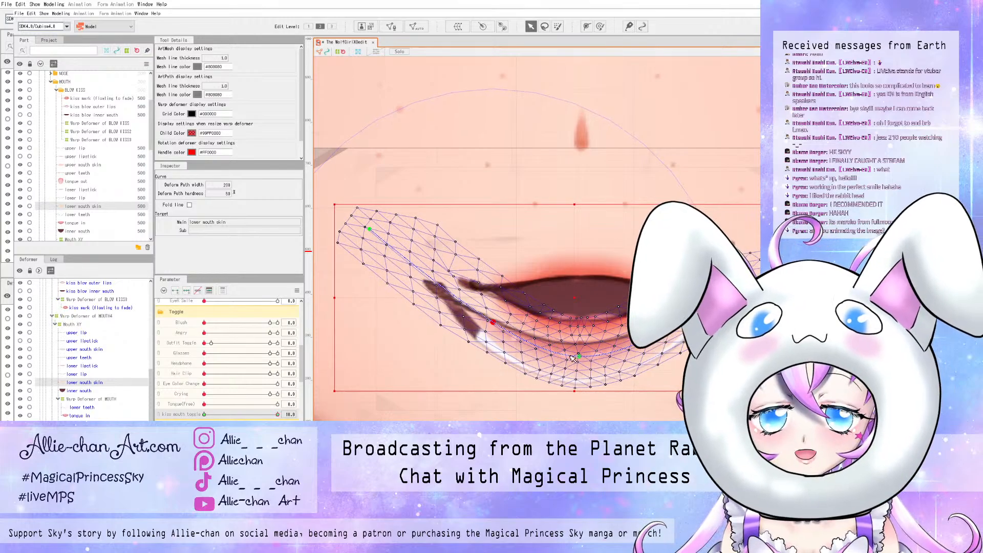
drag(369, 229, 399, 260)
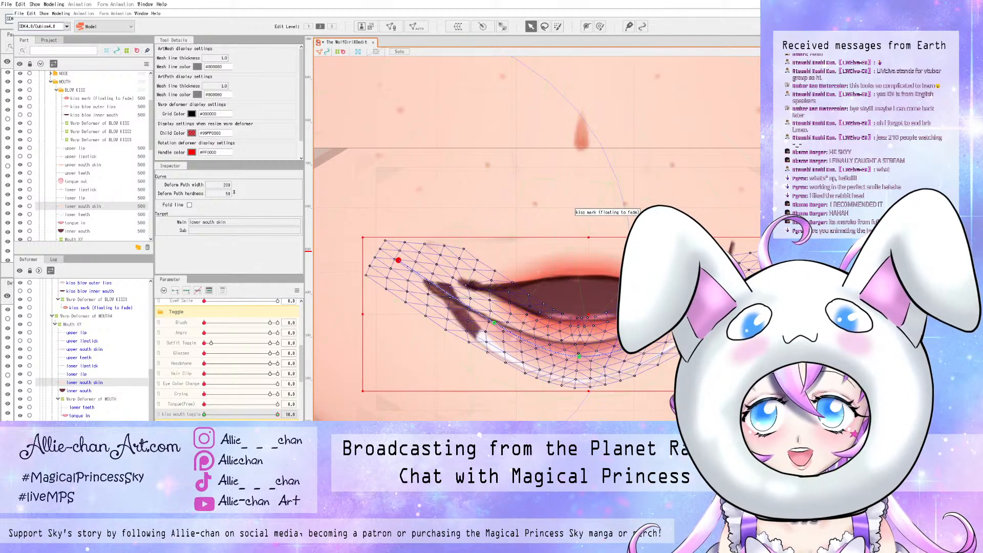
click(775, 262)
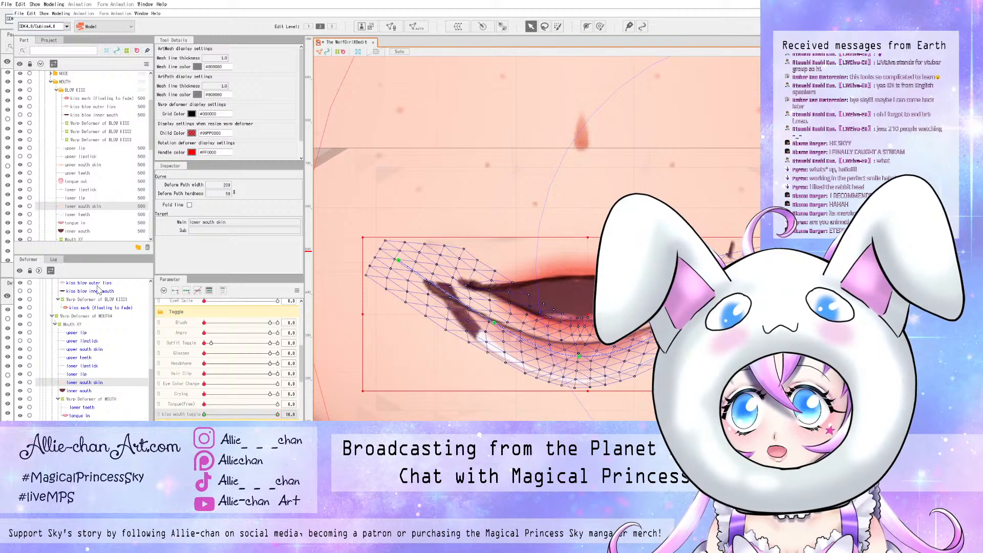
- Narrow the lower lip by pulling its path's corner points inward and raising its middle and side points toward the kiss mouth
key(Up)
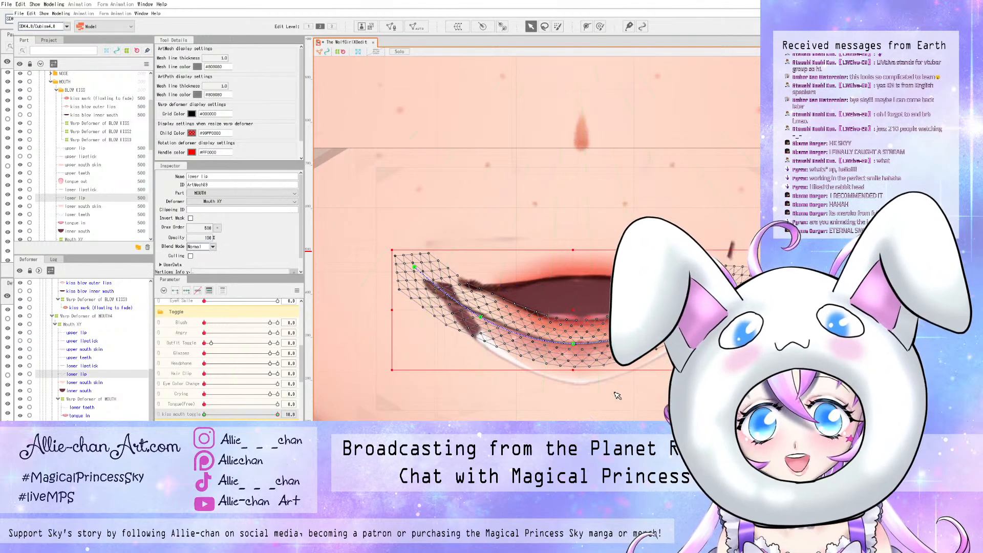
drag(414, 267, 465, 284)
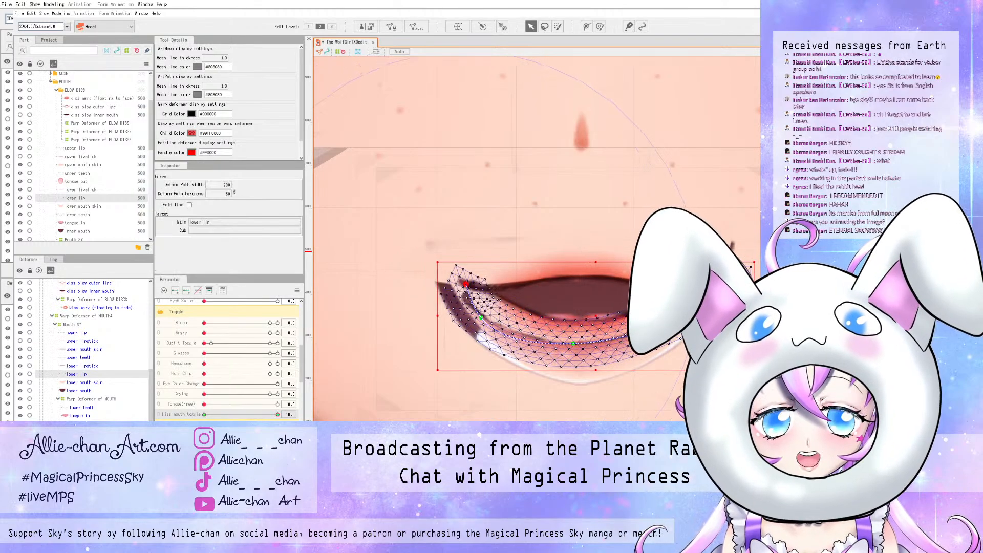
drag(481, 318, 469, 275)
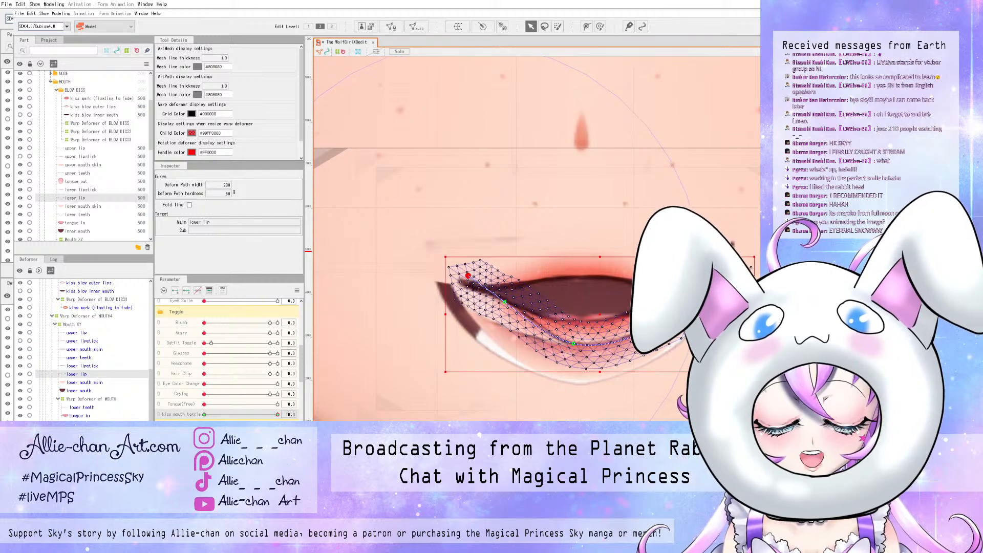
drag(573, 344, 588, 322)
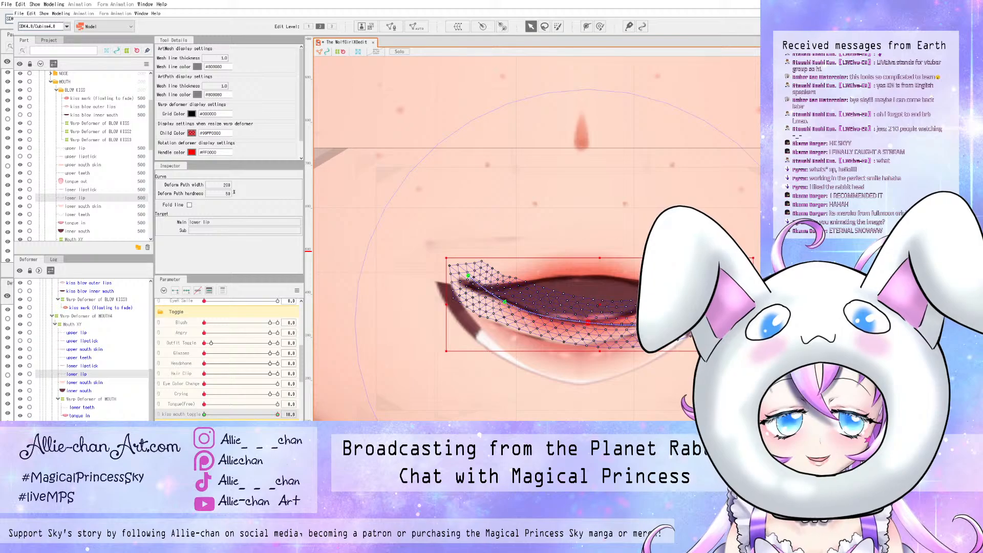
drag(660, 320, 653, 305)
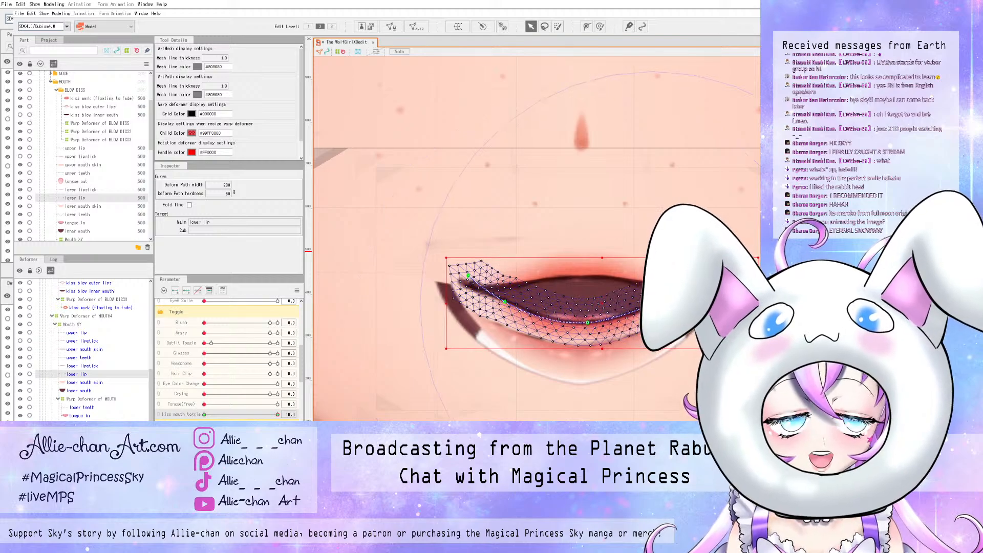
drag(739, 285, 707, 283)
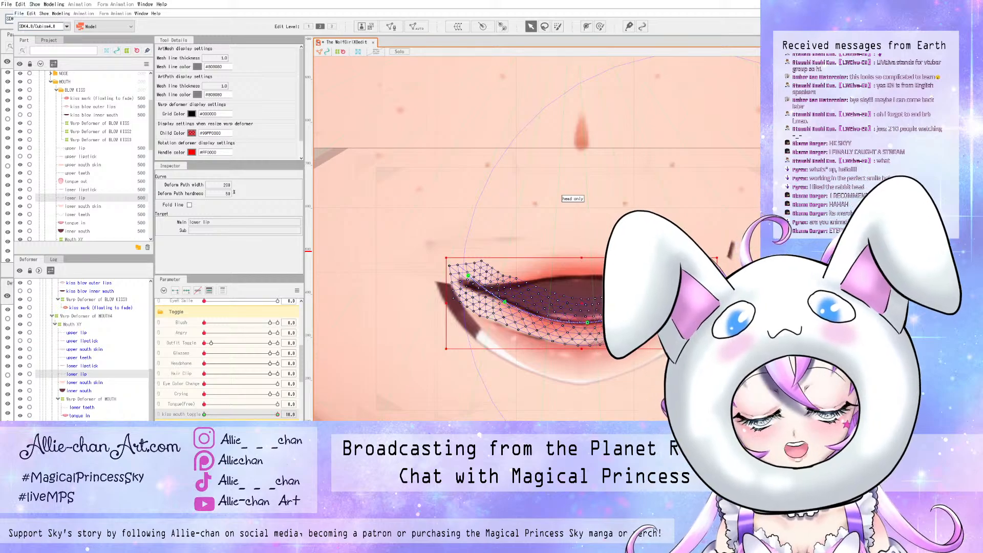
- Deselect the lower lip and raise the Arm parameter close to its maximum to examine the full character's arm pose
scroll(658, 232, down, 5)
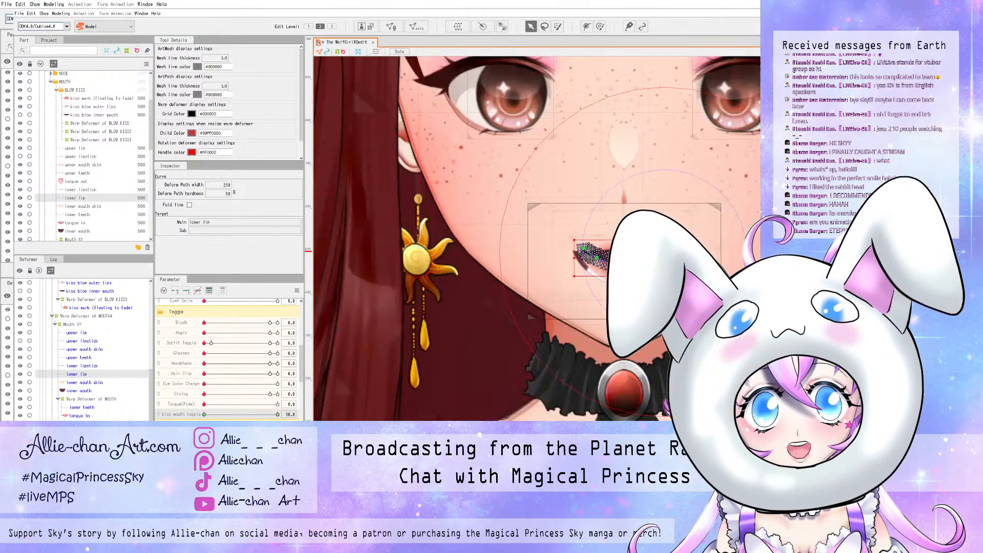
scroll(663, 208, down, 3)
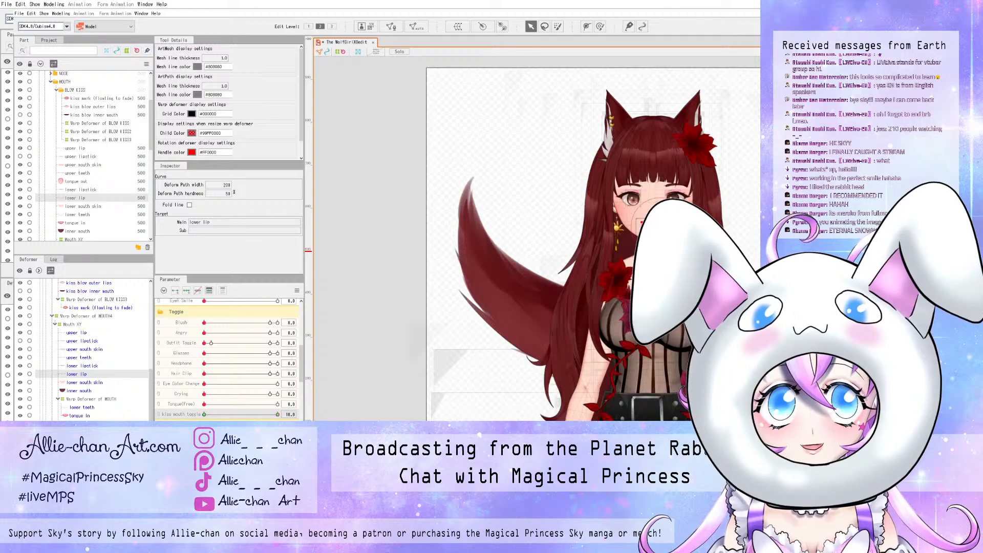
scroll(758, 152, up, 2)
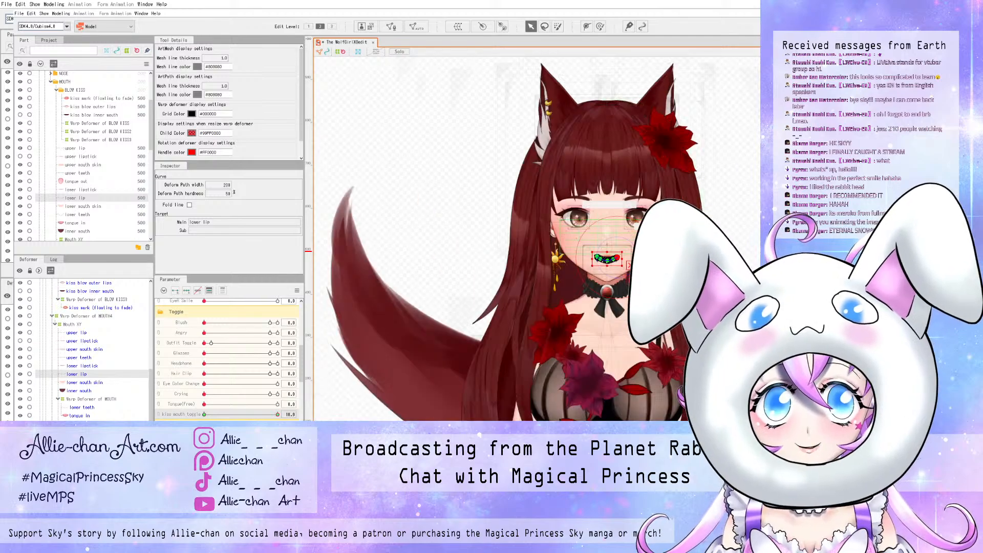
scroll(613, 243, down, 3)
scroll(609, 251, down, 2)
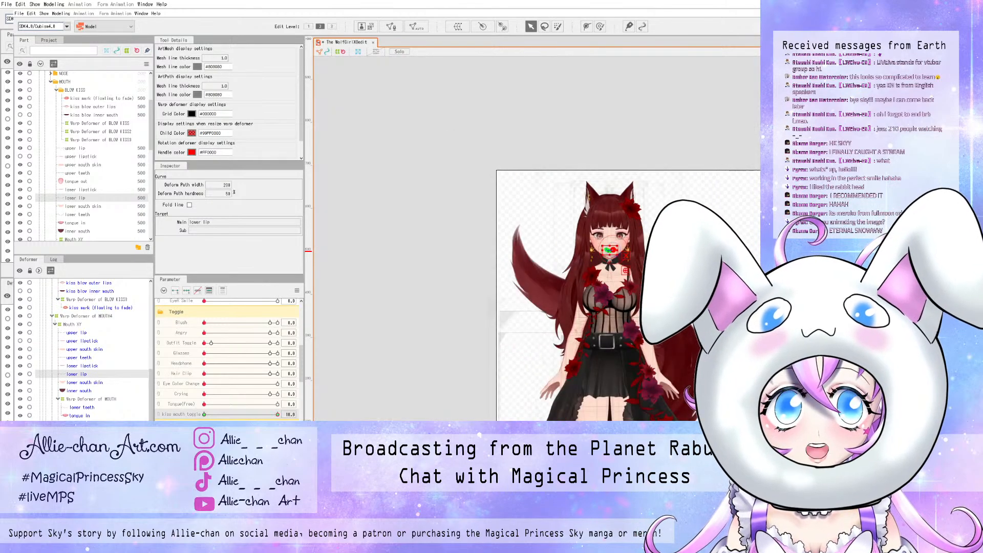
click(679, 409)
drag(301, 362, 301, 318)
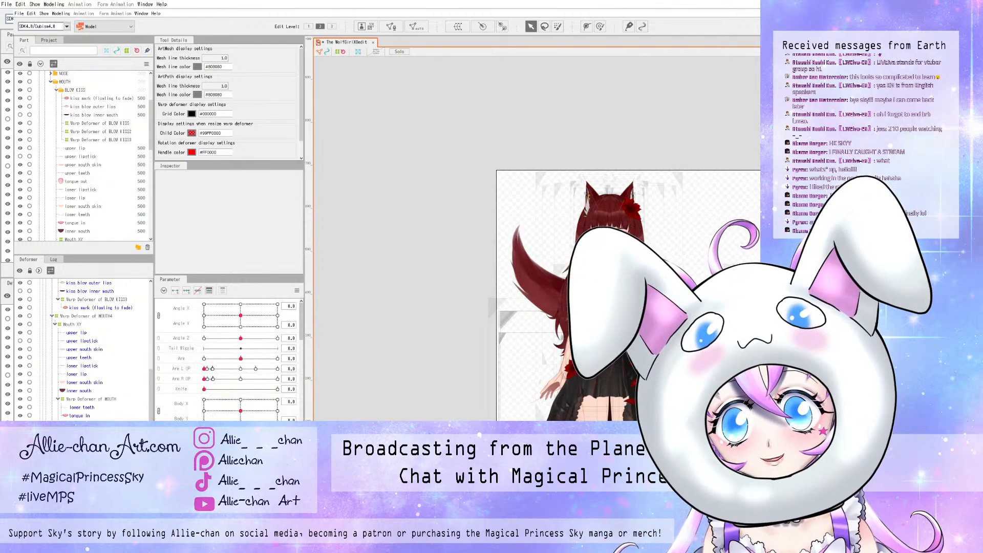
drag(241, 358, 264, 358)
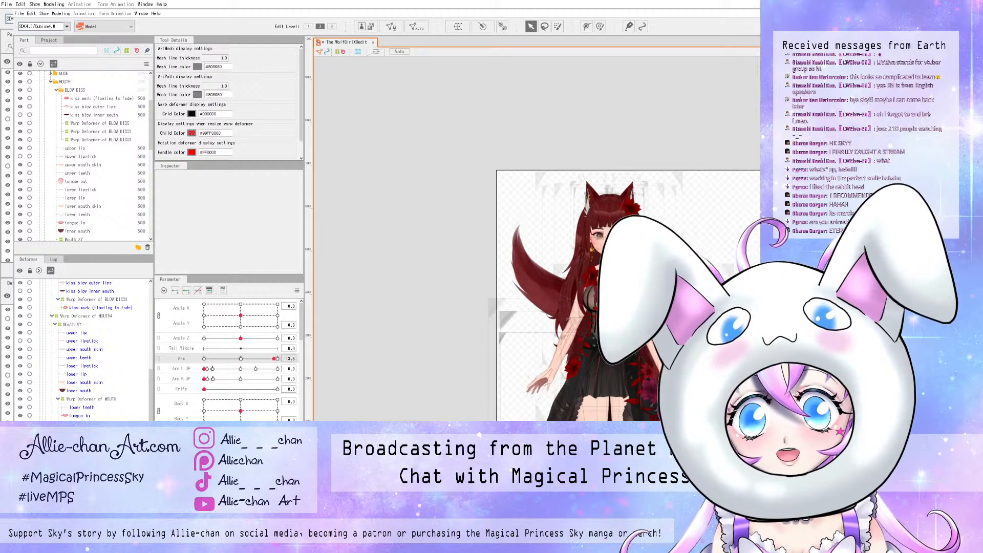
mouse_move(204, 369)
mouse_down()
mouse_move(278, 369)
mouse_move(204, 368)
mouse_up()
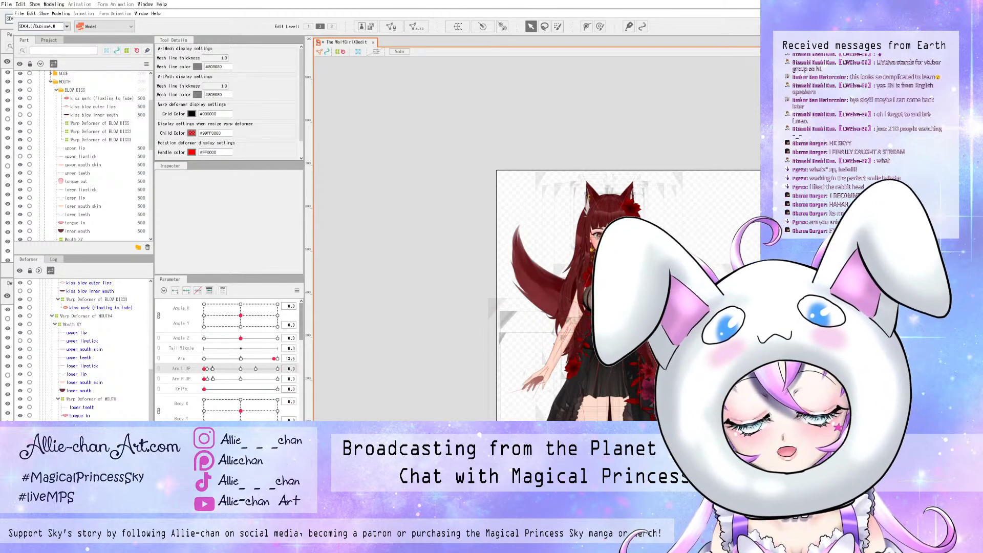
- Return to the kiss mouth toggle and nudge the lower mouth skin path's left corner point slightly inward
scroll(228, 359, down, 10)
scroll(228, 359, down, 10)
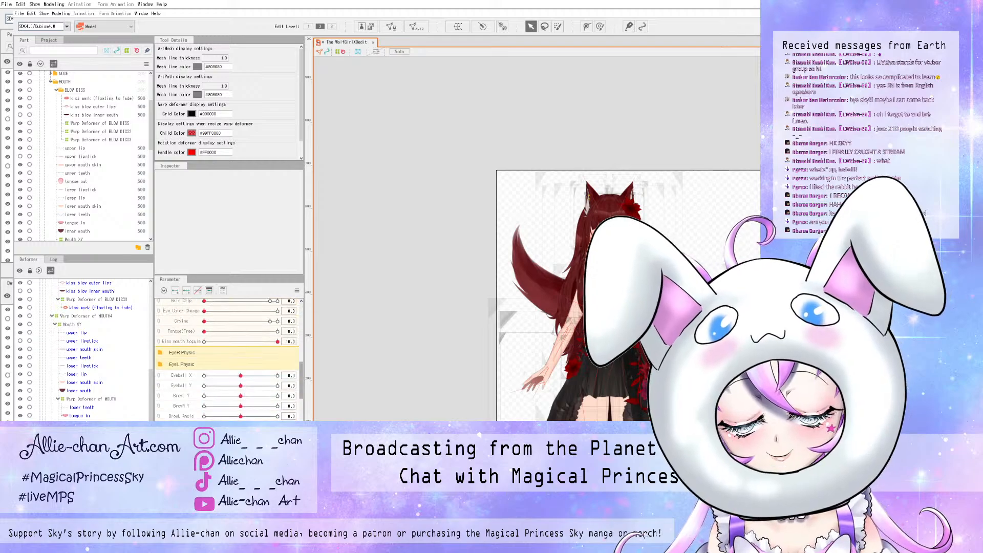
scroll(228, 358, up, 10)
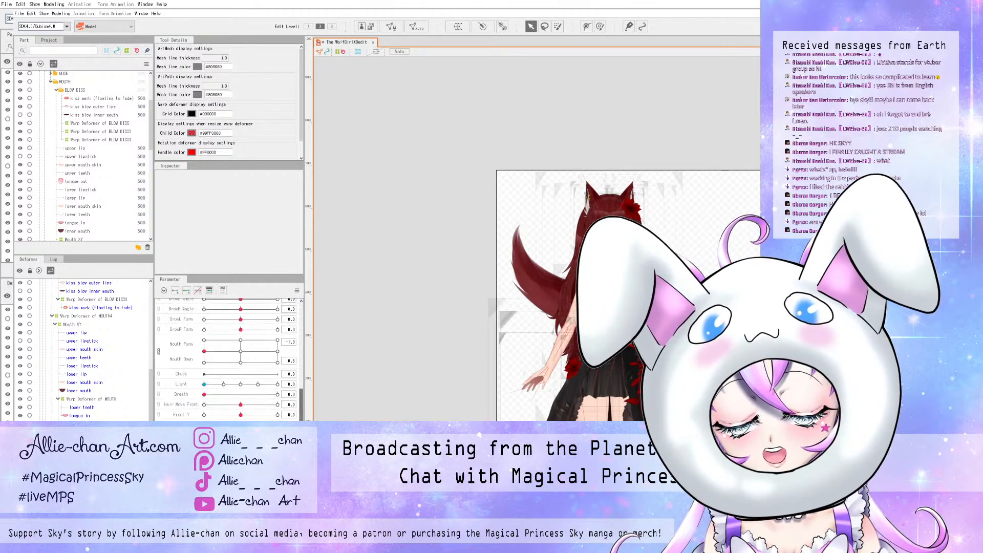
drag(301, 364, 301, 364)
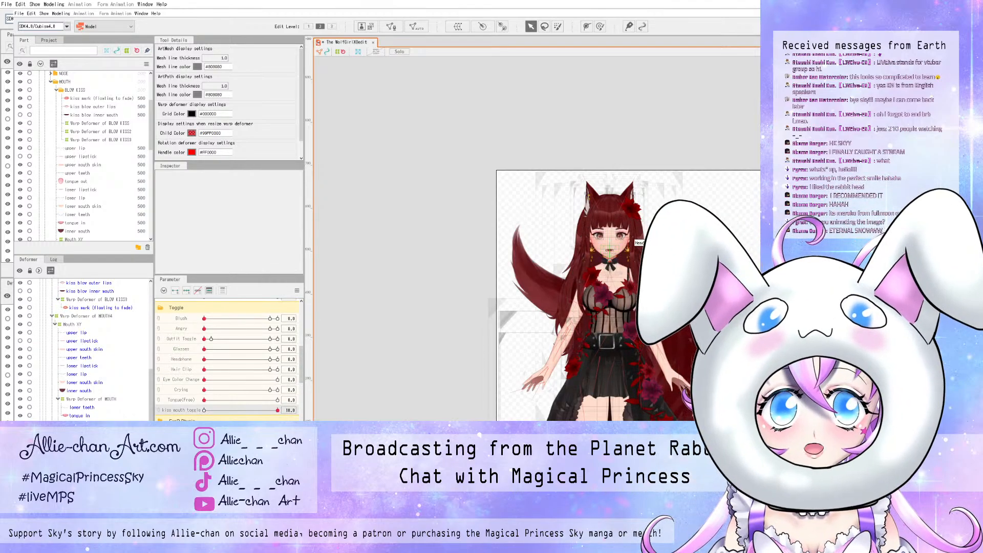
scroll(615, 258, up, 3)
scroll(608, 240, up, 6)
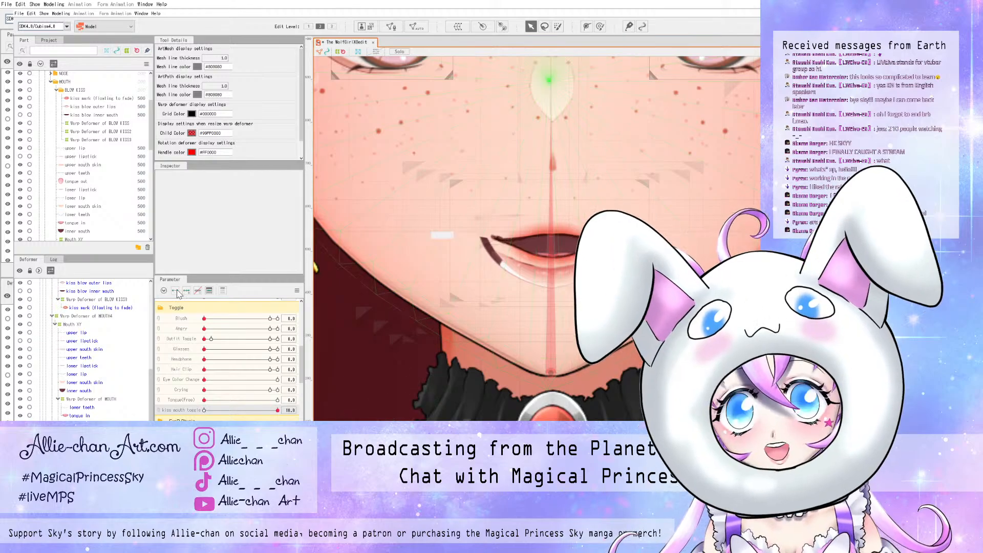
click(83, 164)
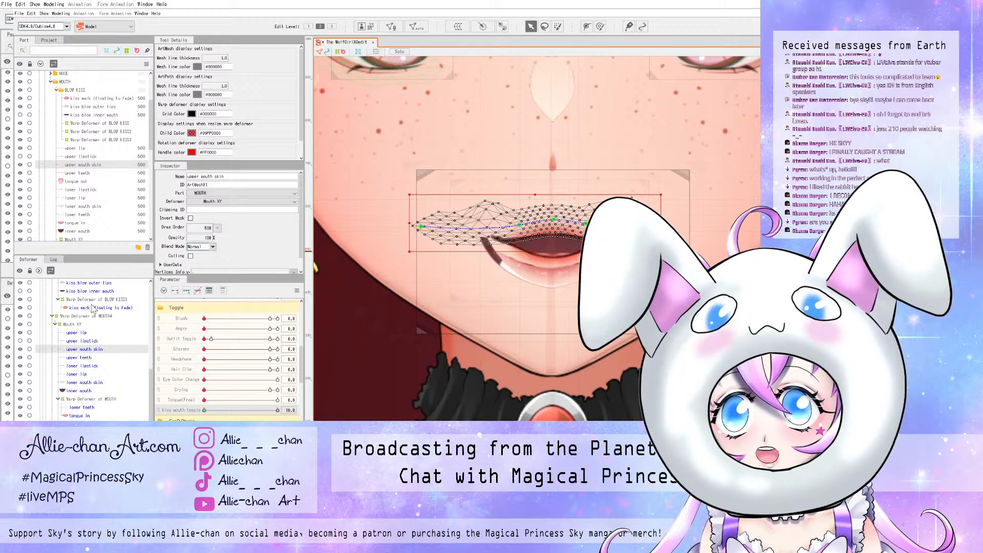
click(83, 206)
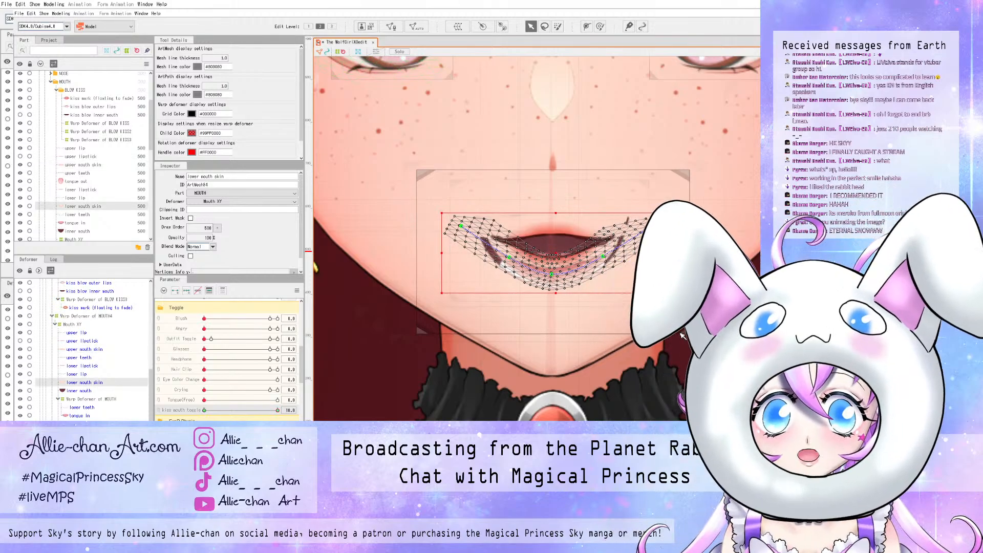
drag(461, 226, 462, 226)
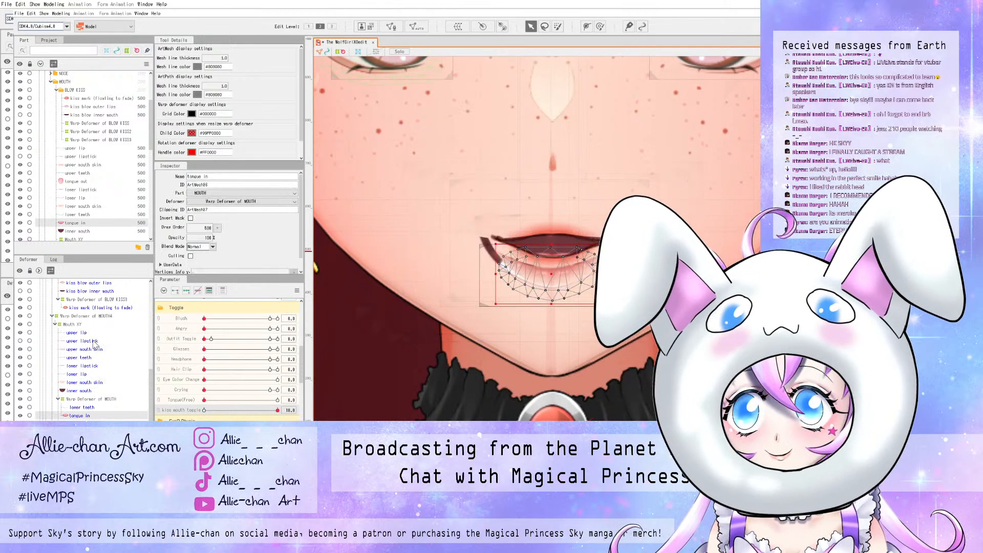
- Shrink the inner mouth mesh by raising its bottom edge and pulling both sides inward beneath the lips
click(87, 391)
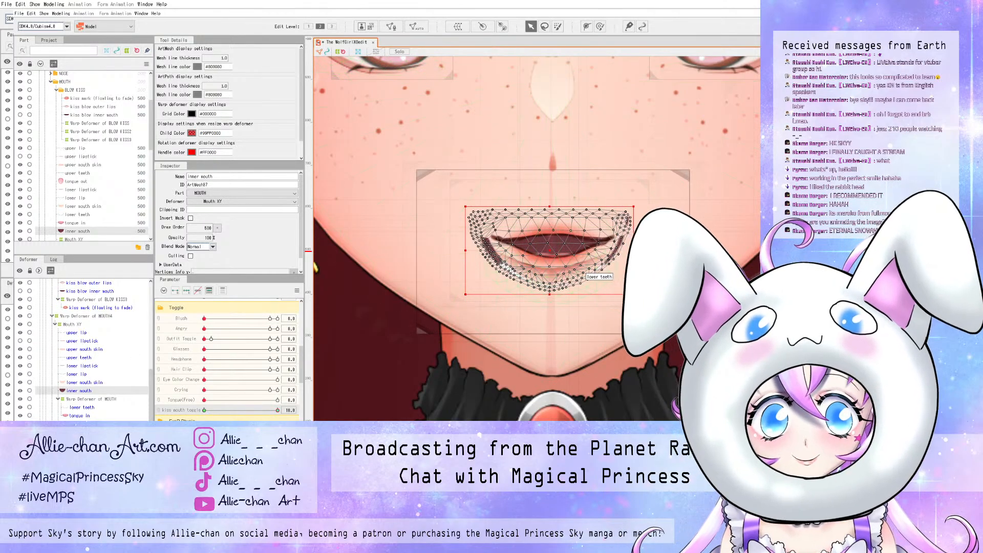
drag(549, 294, 549, 281)
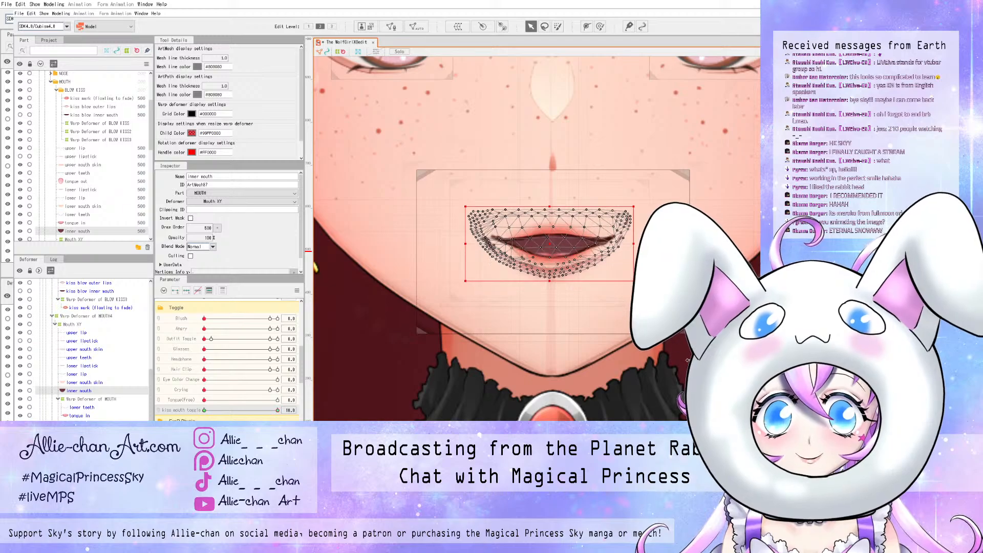
drag(465, 244, 475, 244)
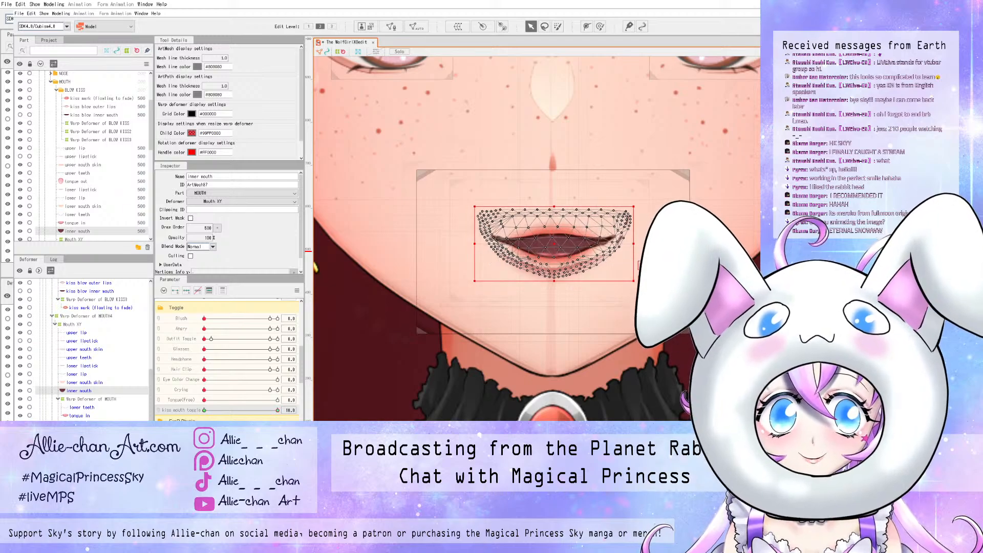
drag(633, 244, 620, 244)
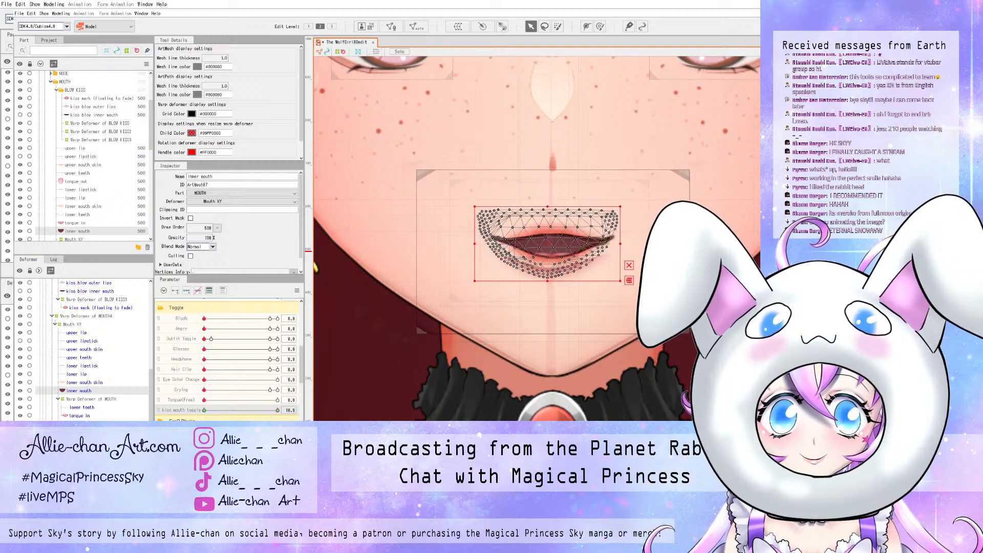
drag(548, 281, 547, 276)
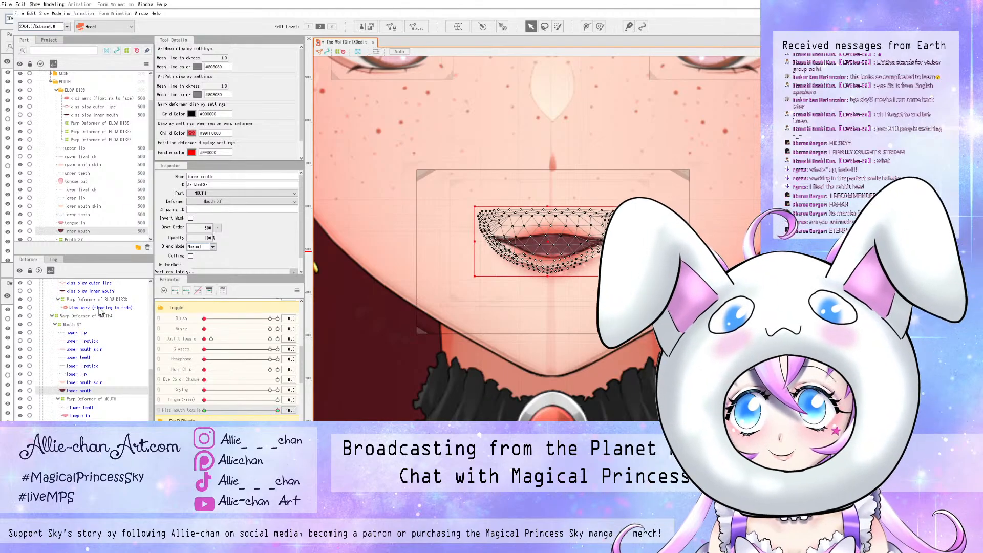
- Raise the lower lipstick path's middle point and pull both its corner points up and inward to the mouth corners
click(74, 206)
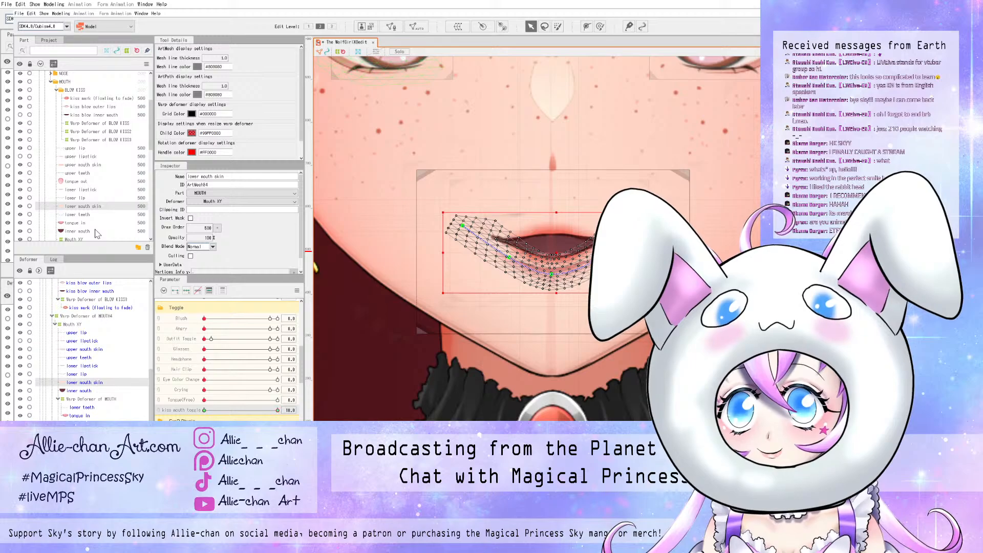
click(82, 156)
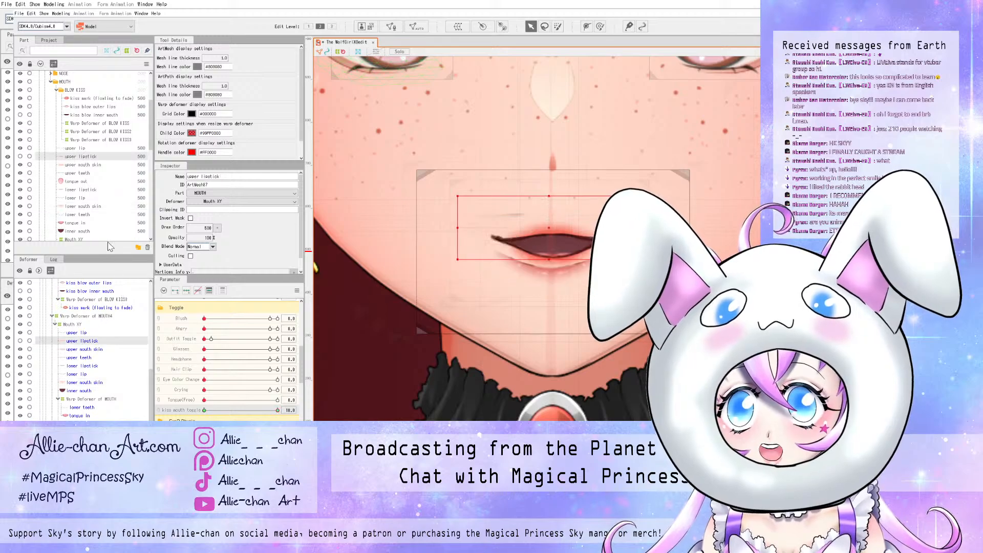
click(82, 366)
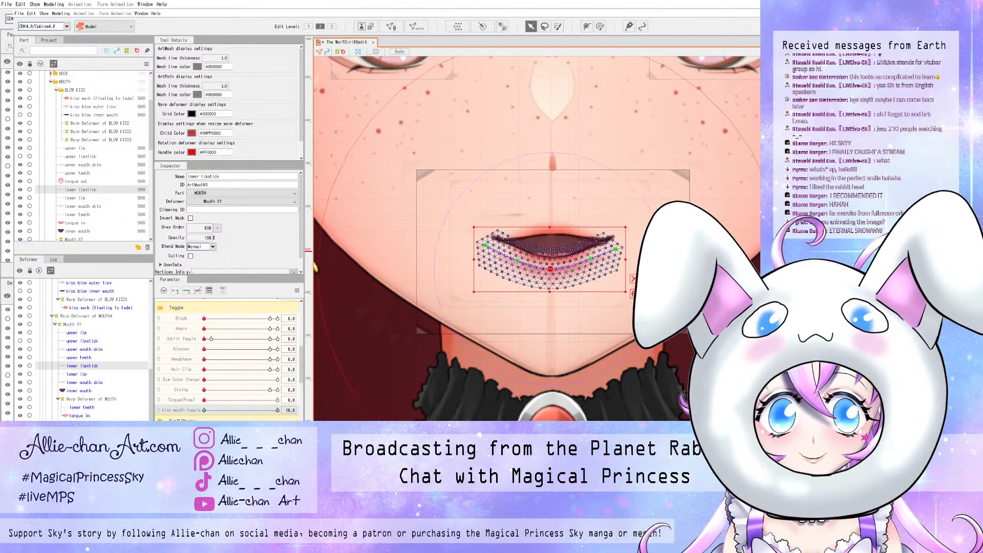
click(550, 263)
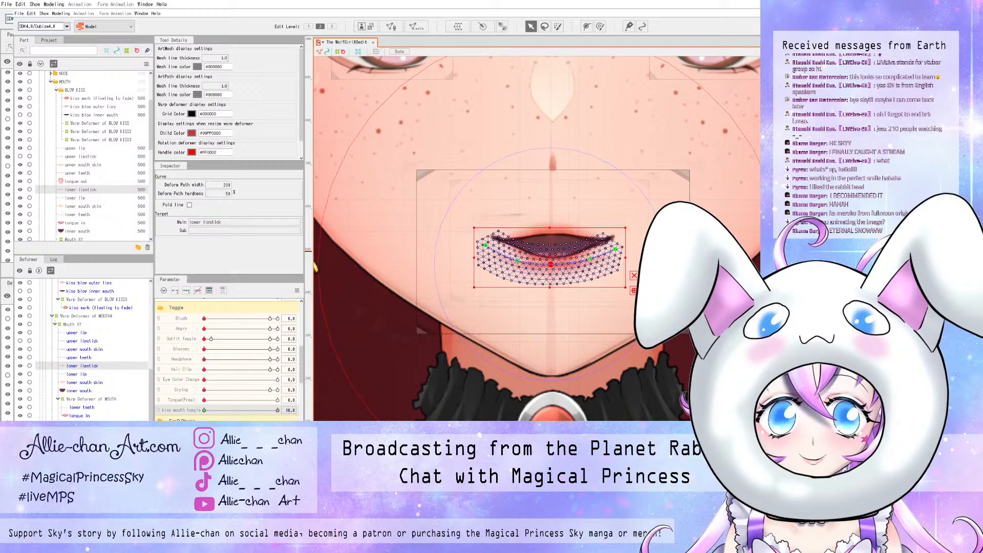
drag(517, 260, 494, 241)
drag(591, 258, 611, 239)
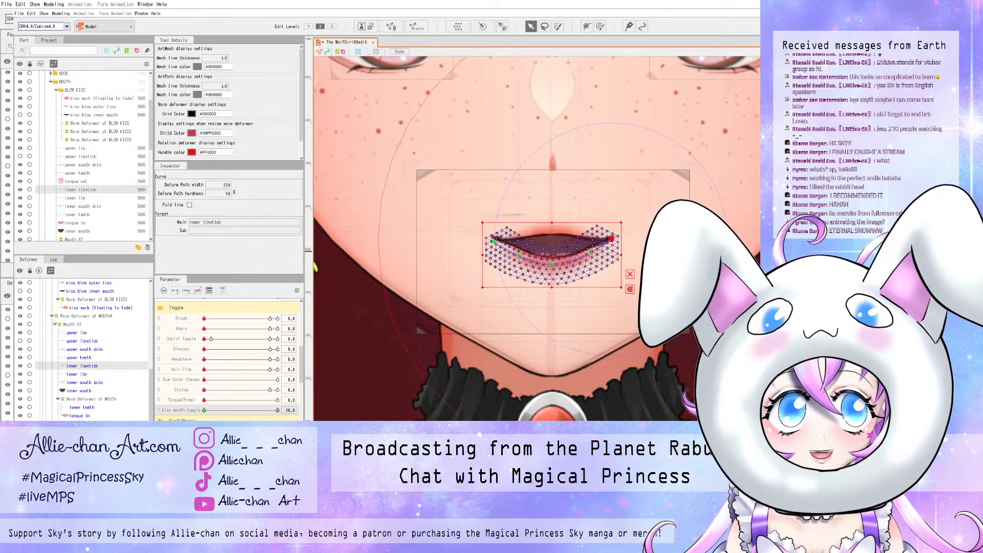
- Refine the lower lipstick path along the lower lip by raising its middle, side and left corner points, and compare it hidden and shown
scroll(562, 257, up, 5)
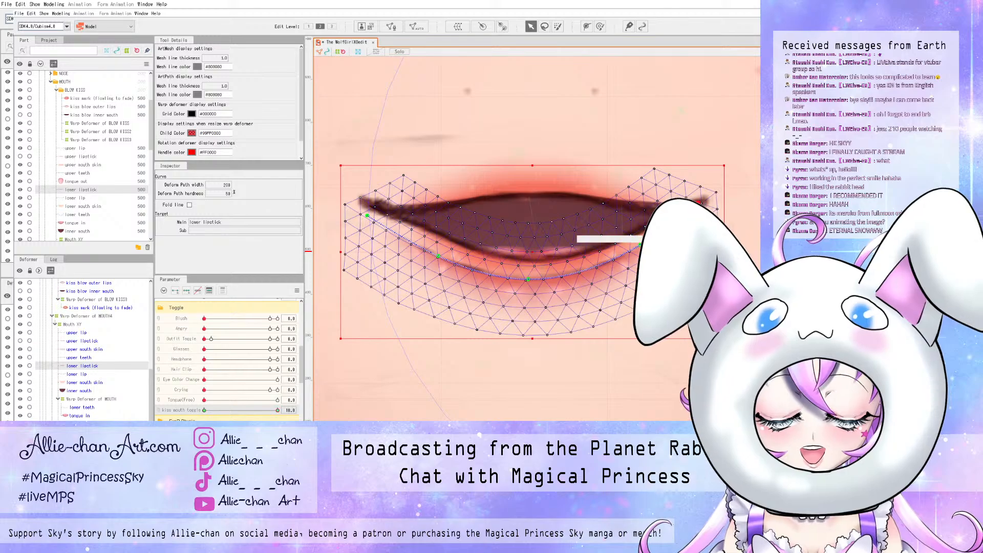
drag(527, 279, 528, 264)
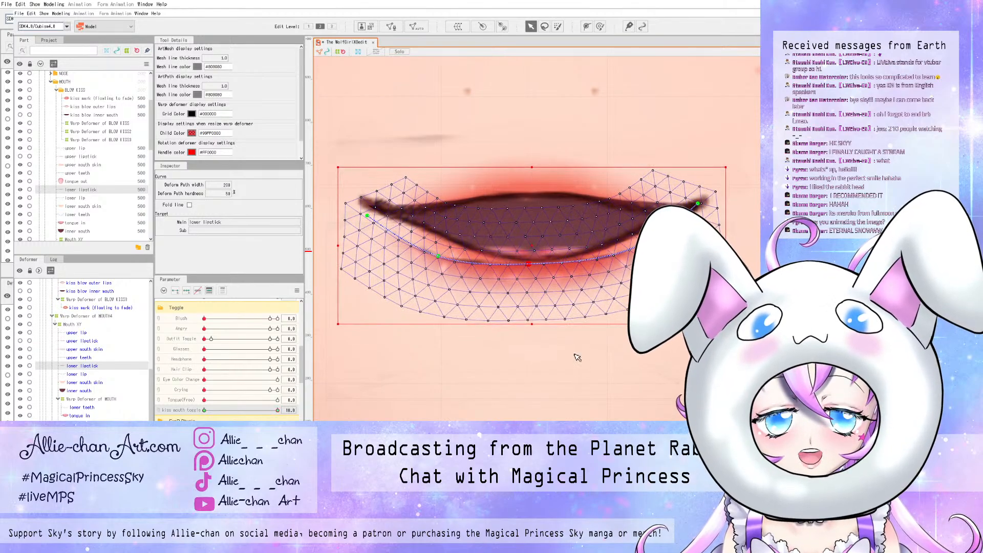
drag(438, 255, 447, 242)
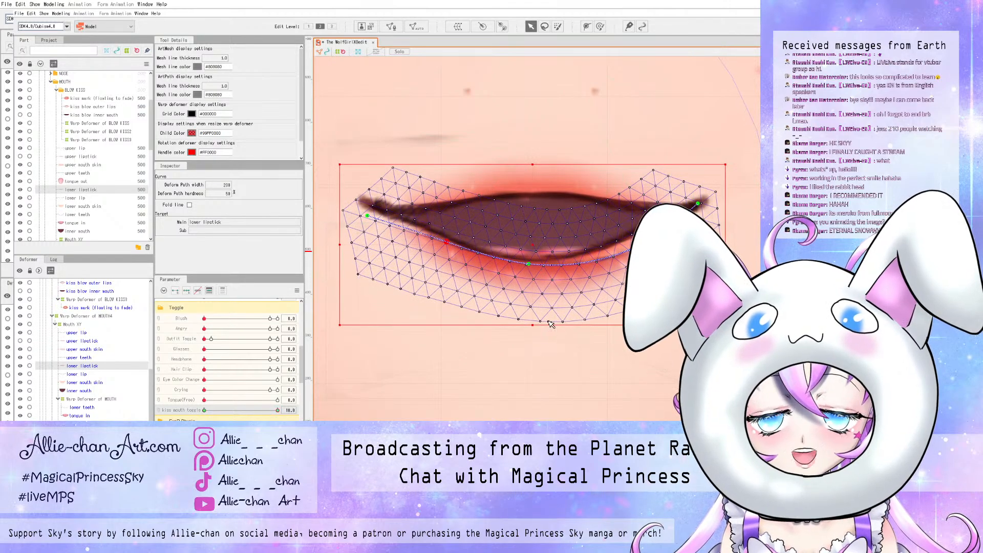
click(367, 215)
drag(367, 215, 378, 207)
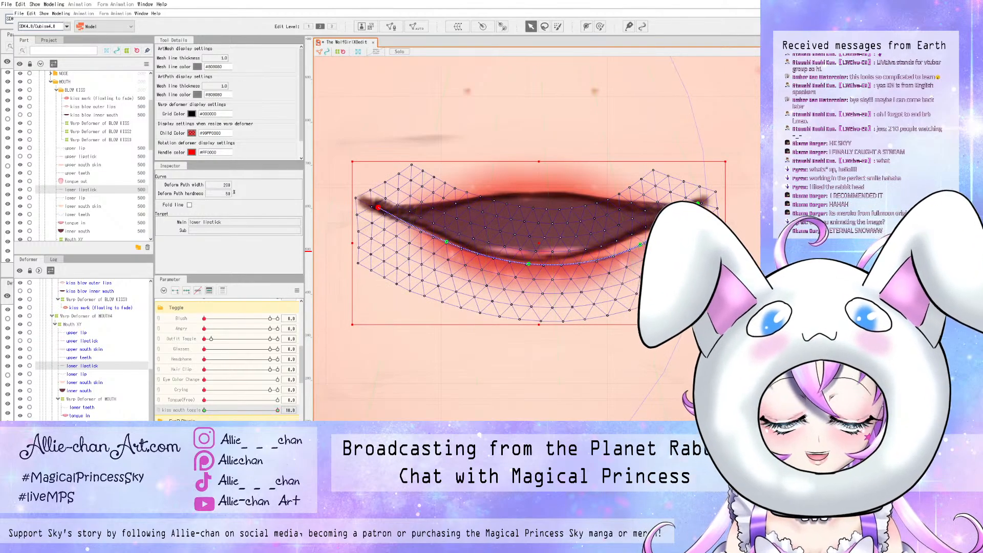
drag(640, 245, 633, 238)
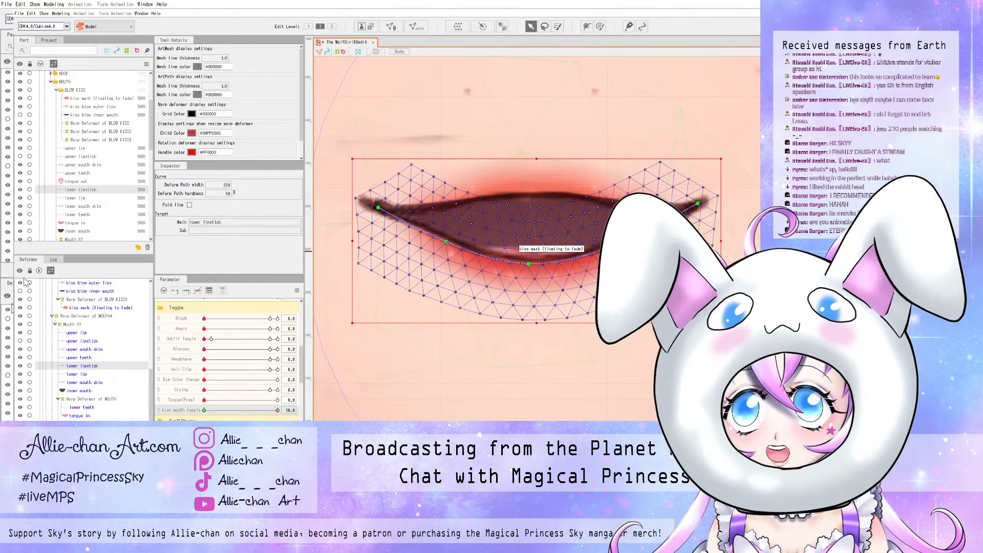
click(20, 189)
click(20, 189)
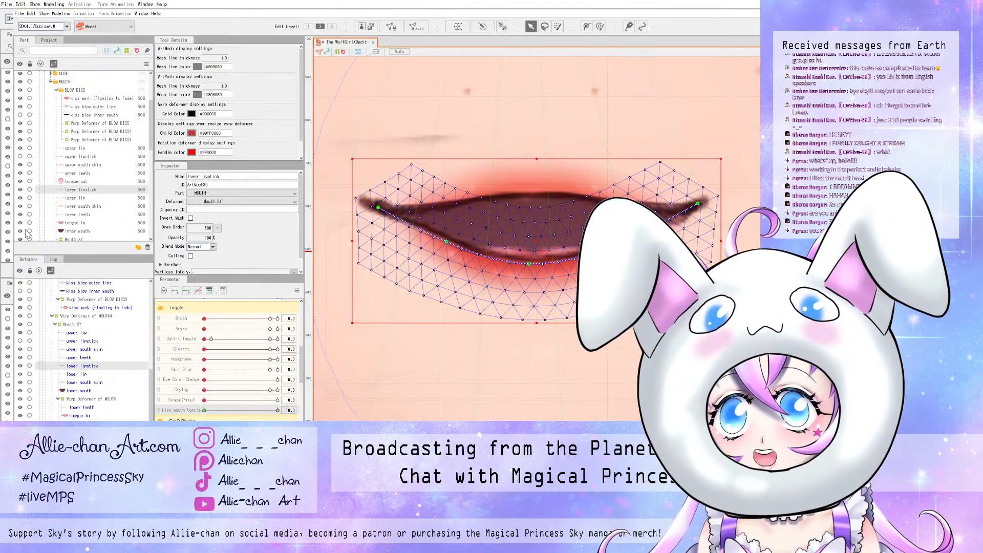
- Lower the upper lipstick path's middle and both side points onto the upper lip line and pull its right corner point inward
click(91, 156)
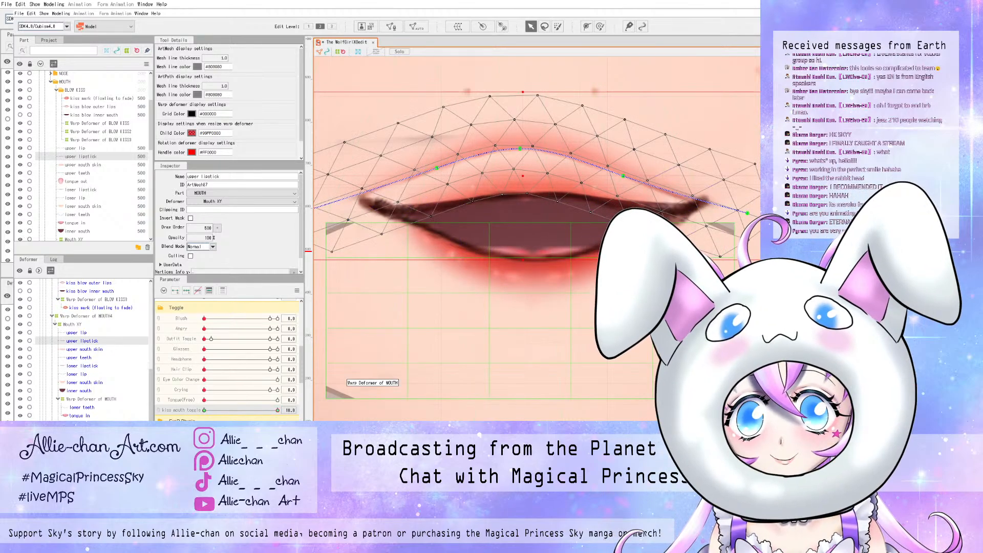
drag(521, 148, 523, 191)
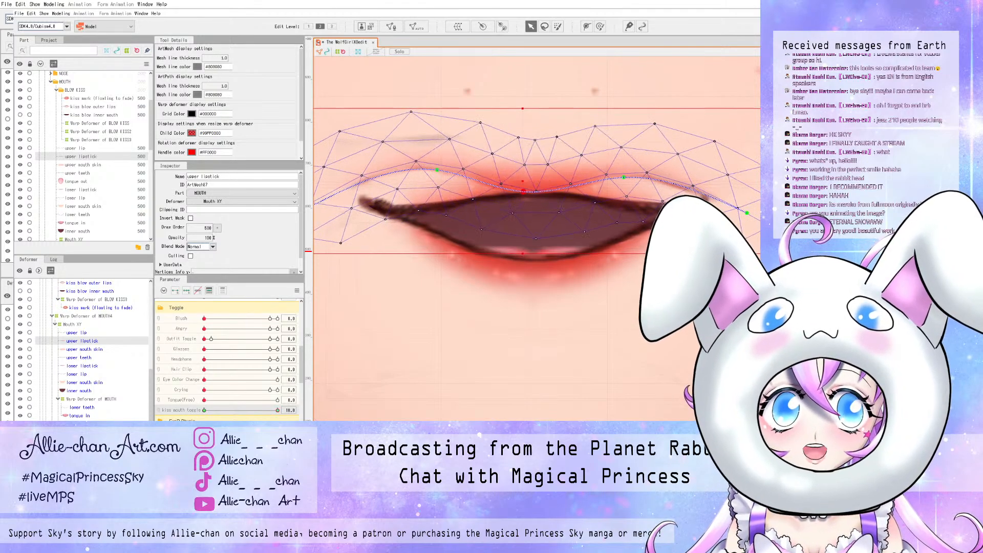
drag(624, 177, 599, 194)
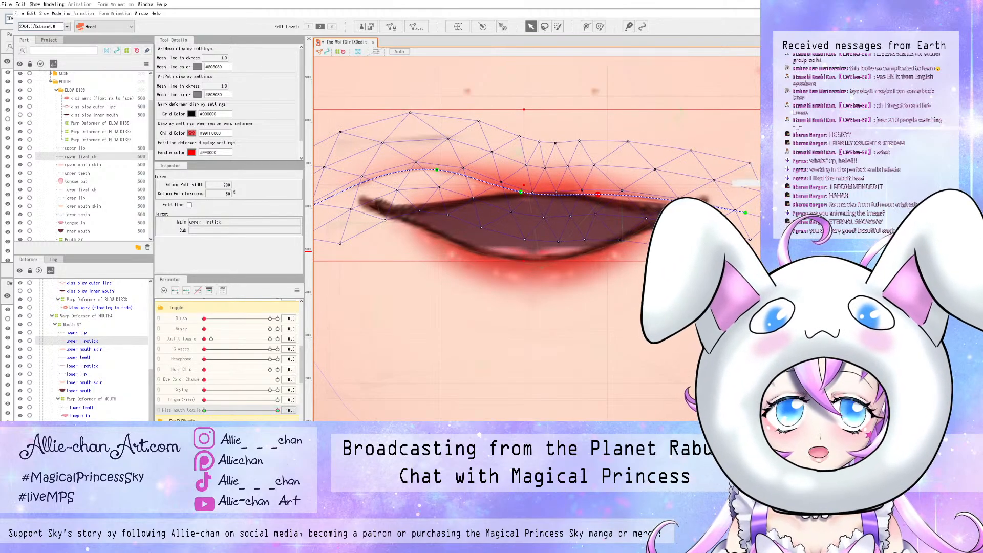
drag(746, 212, 656, 207)
drag(438, 170, 444, 201)
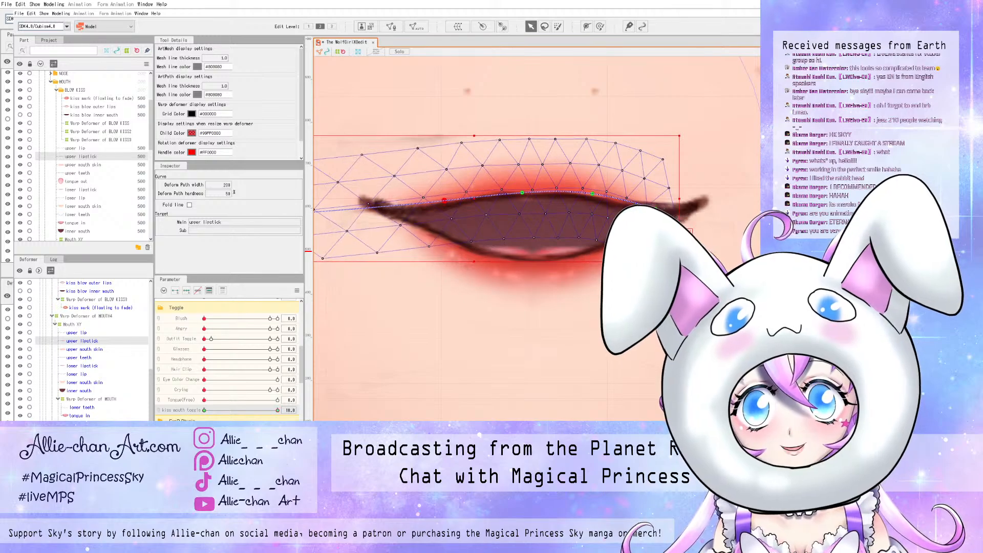
- Pull the upper lipstick path's left corner point inward to the left corner of the mouth
scroll(407, 213, down, 5)
scroll(384, 198, up, 5)
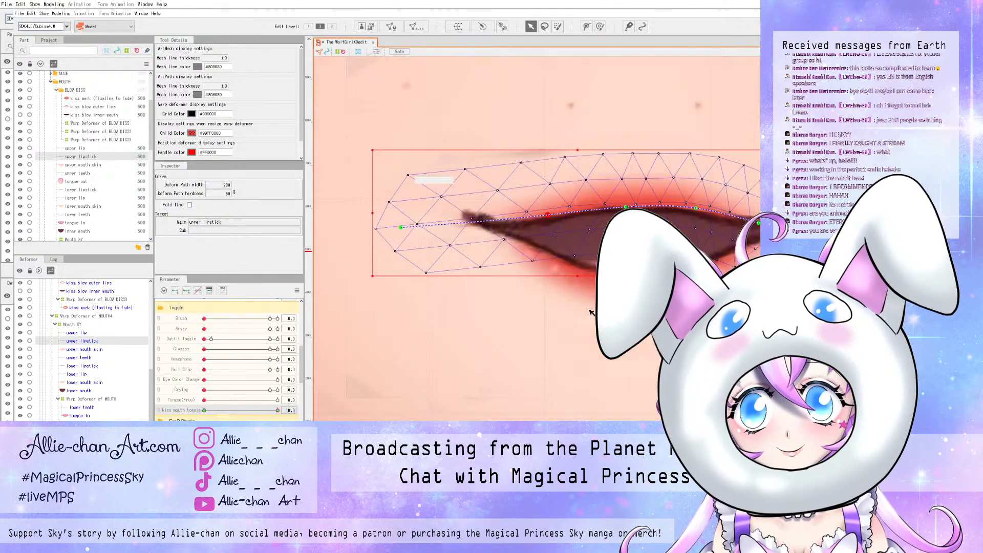
click(408, 227)
drag(409, 227, 483, 224)
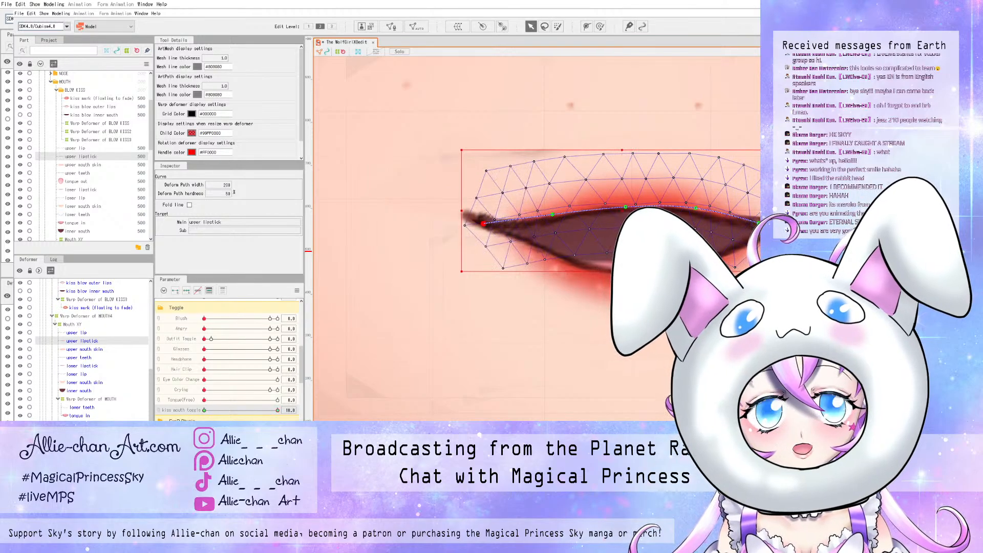
- Examine the closed mouth and its lipstick against the whole face and up close with the kiss mouth toggle on
scroll(483, 224, down, 8)
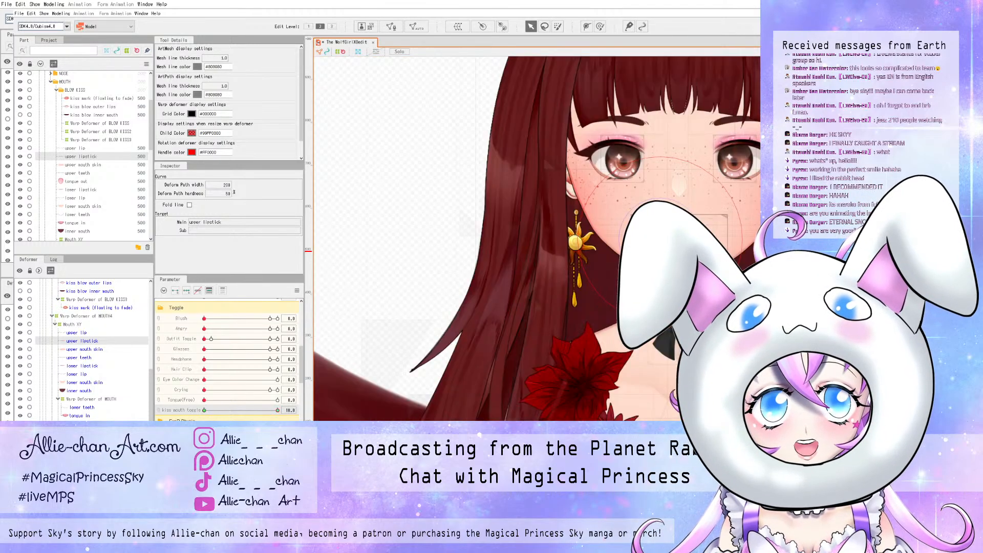
scroll(483, 224, down, 5)
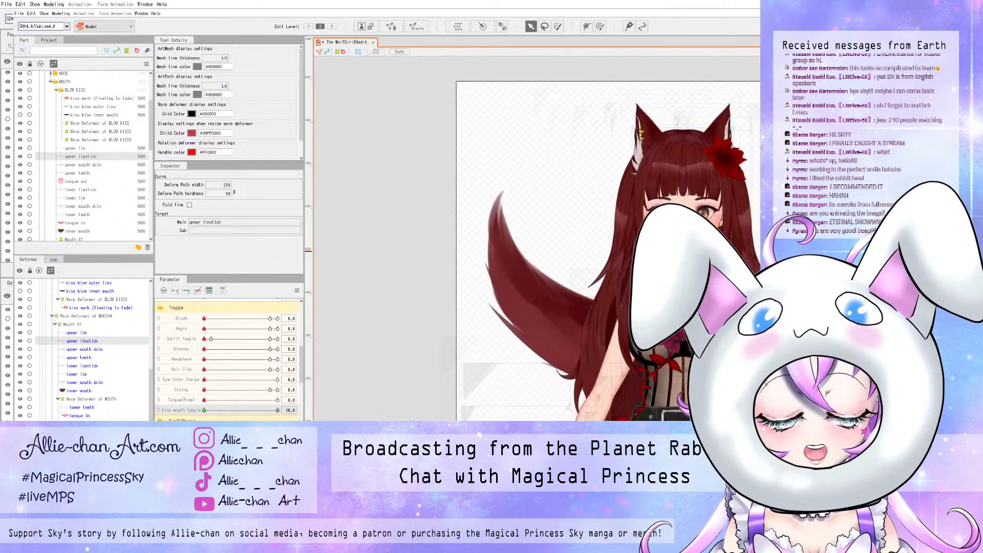
scroll(704, 251, down, 2)
scroll(705, 251, up, 4)
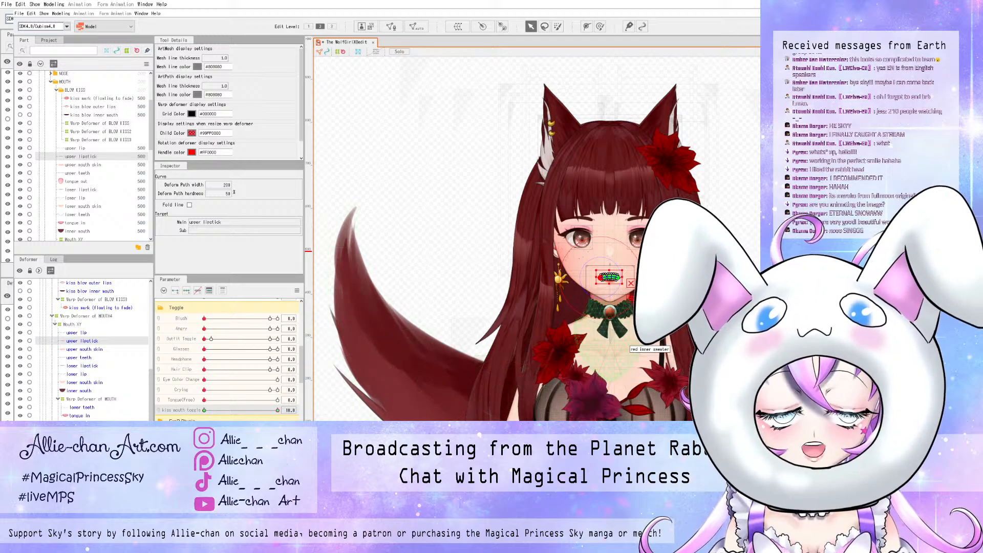
scroll(630, 287, up, 3)
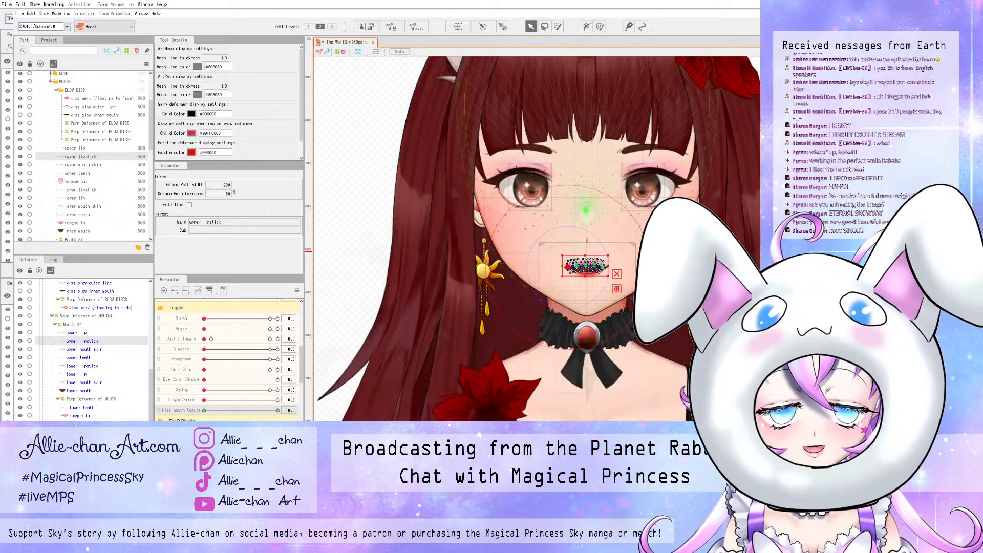
scroll(624, 300, up, 1)
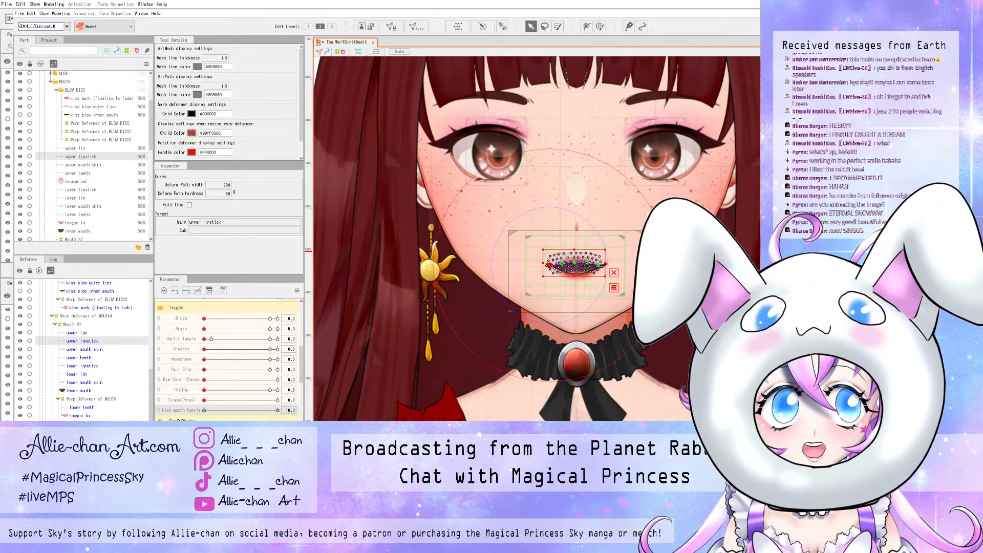
scroll(574, 256, up, 2)
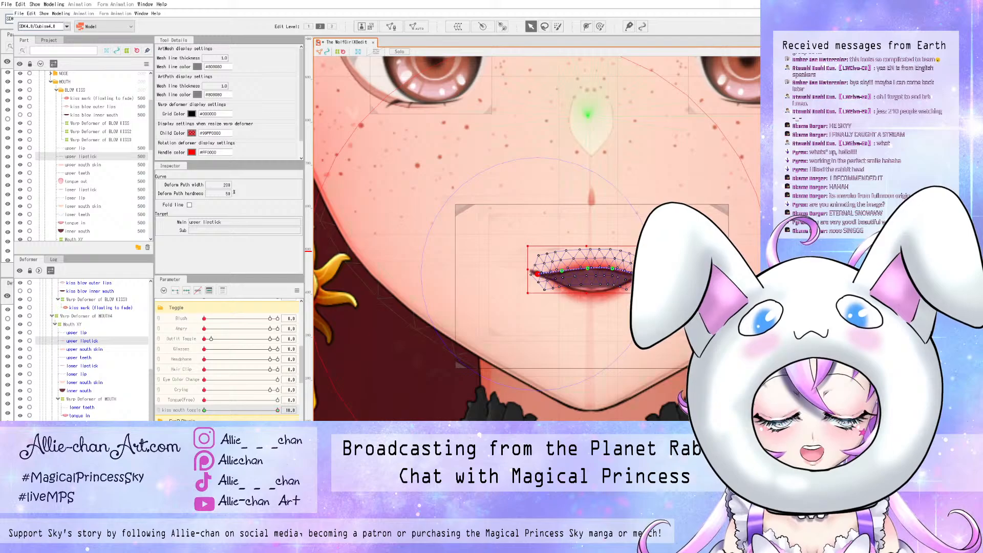
click(392, 354)
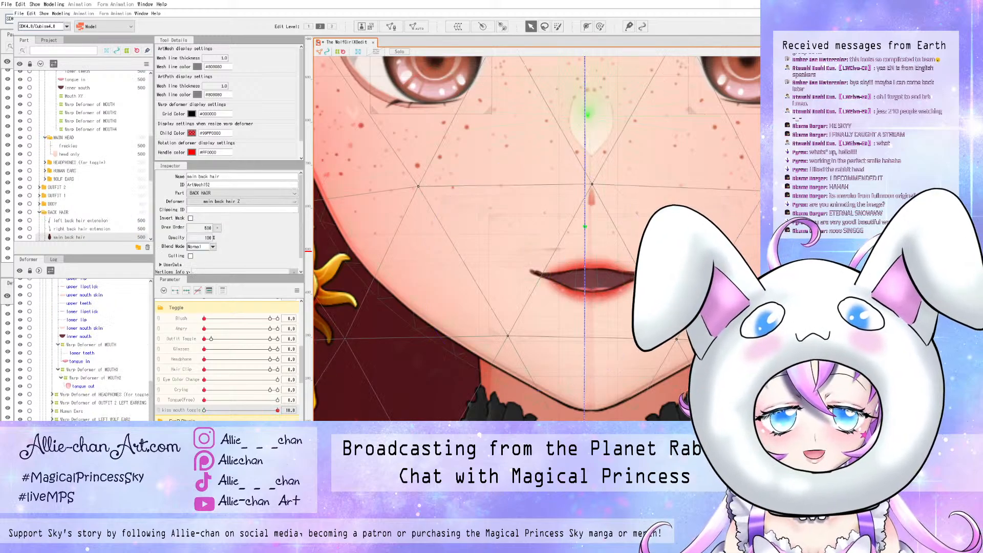
scroll(674, 275, up, 2)
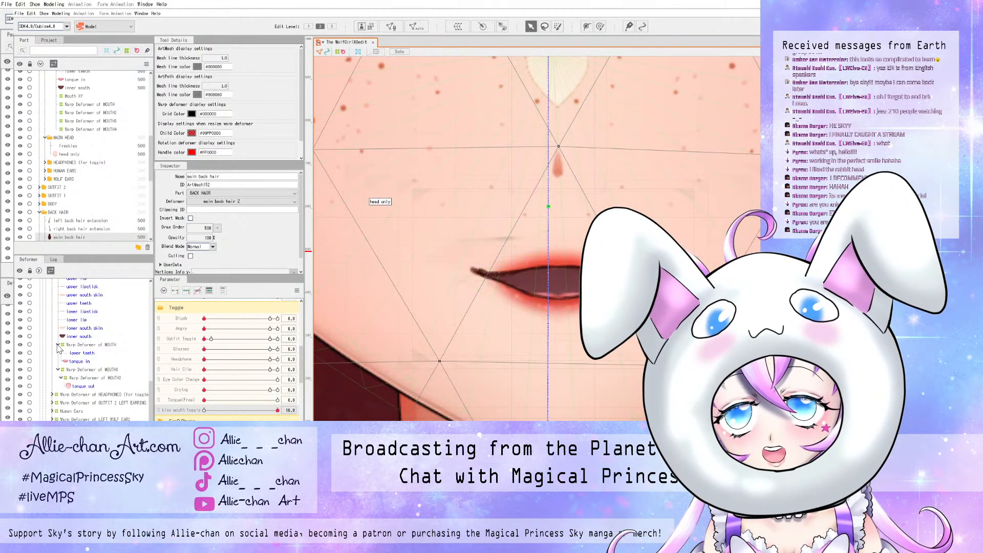
scroll(97, 156, down, 1)
scroll(97, 156, up, 4)
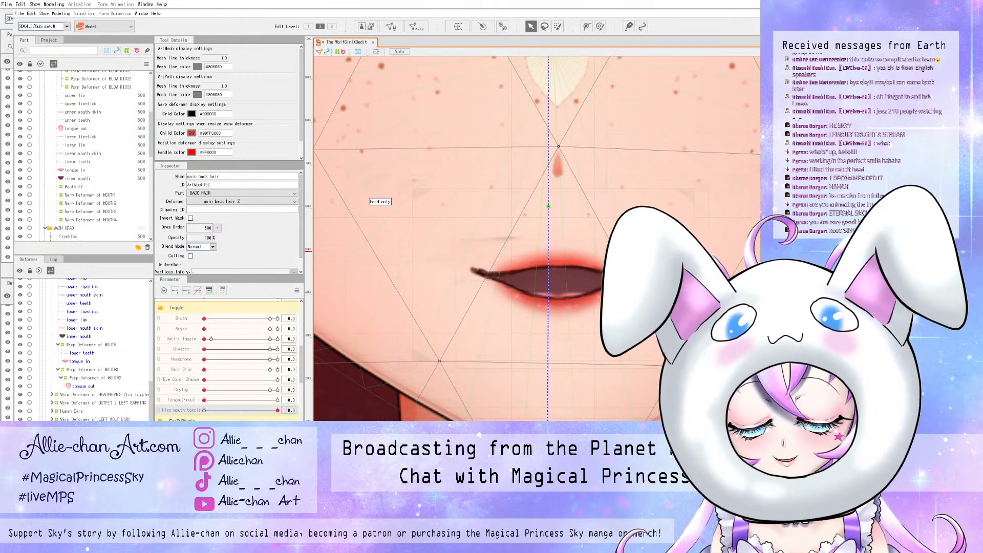
- Set the kiss mouth toggle to 0 and nudge the lower lip path's right corner point slightly down and inward
drag(278, 410, 204, 410)
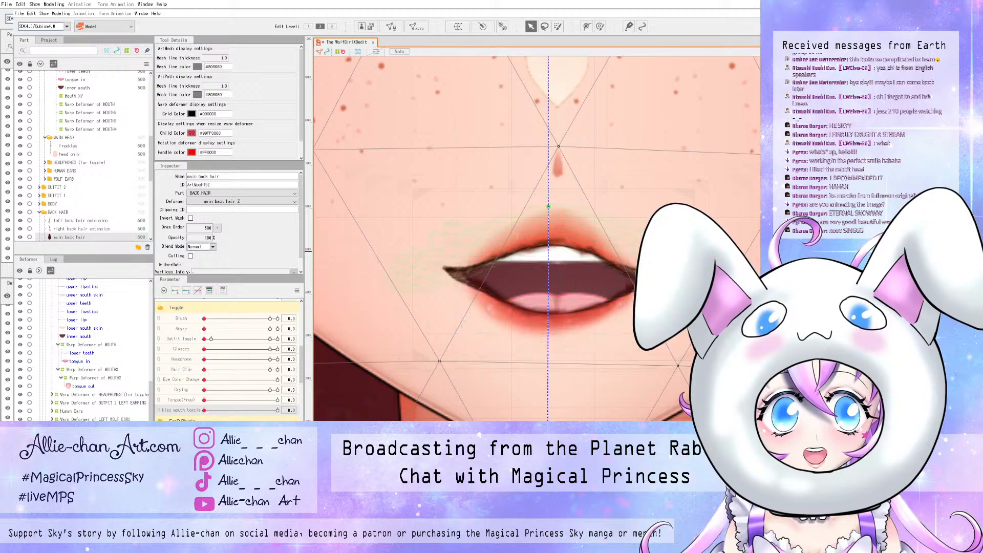
click(85, 295)
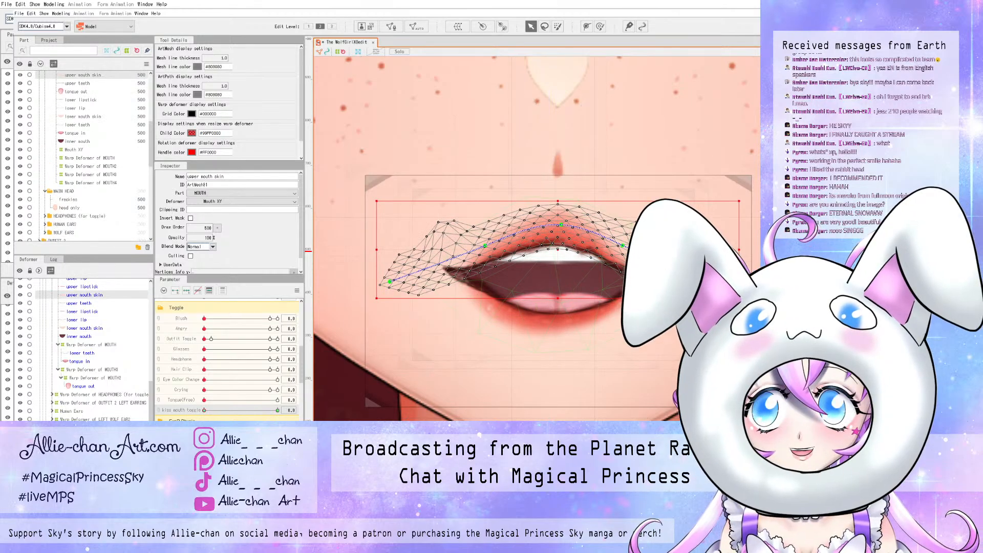
click(492, 252)
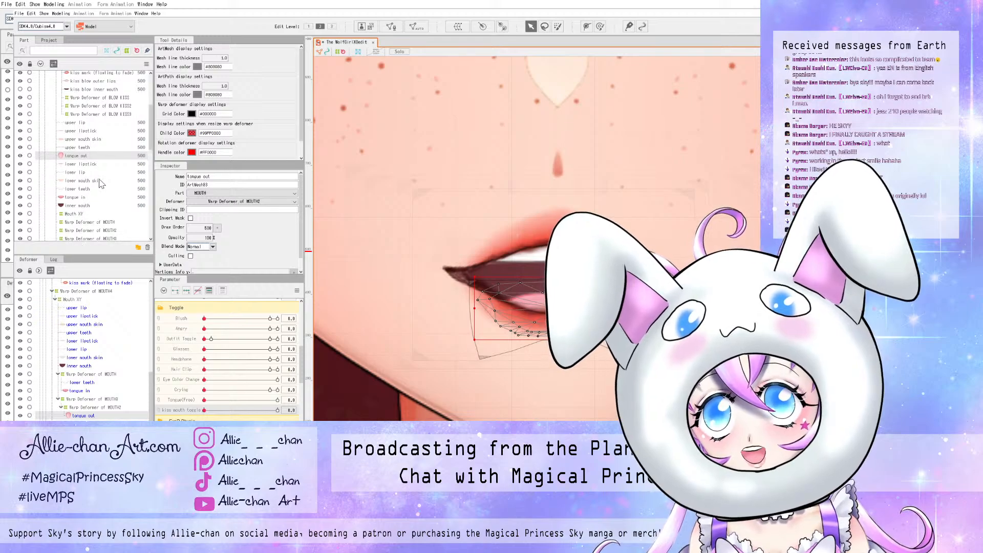
click(76, 123)
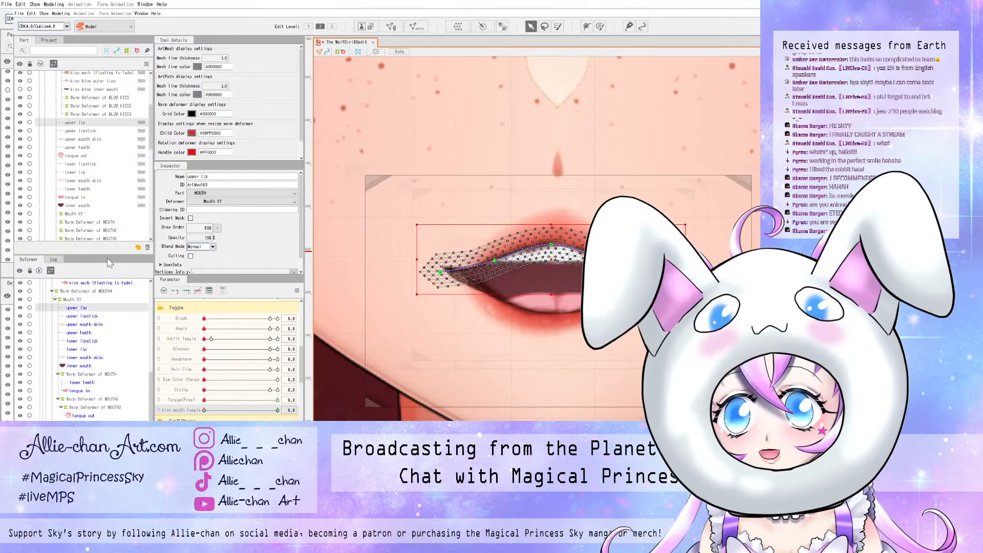
click(77, 172)
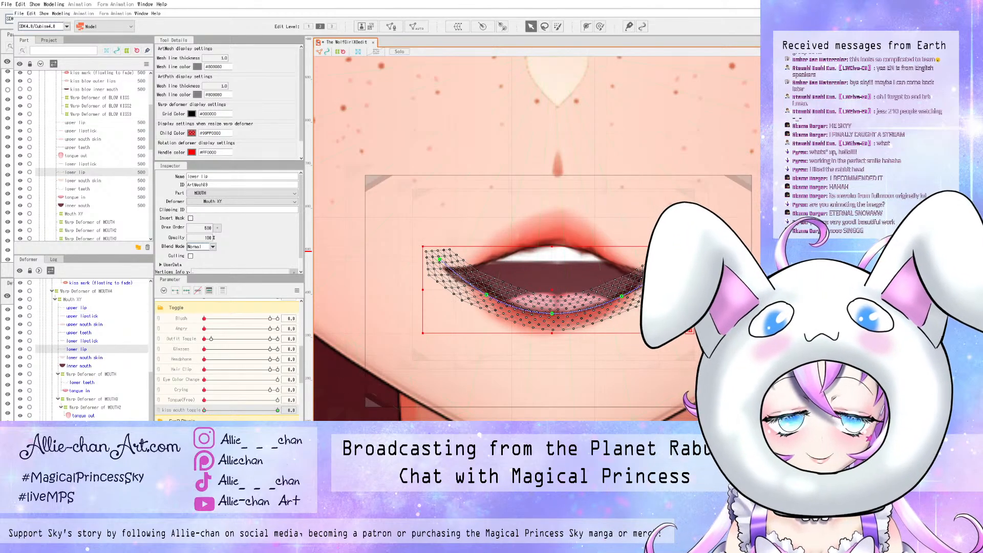
mouse_move(665, 260)
mouse_down()
mouse_move(658, 278)
mouse_move(652, 271)
mouse_up()
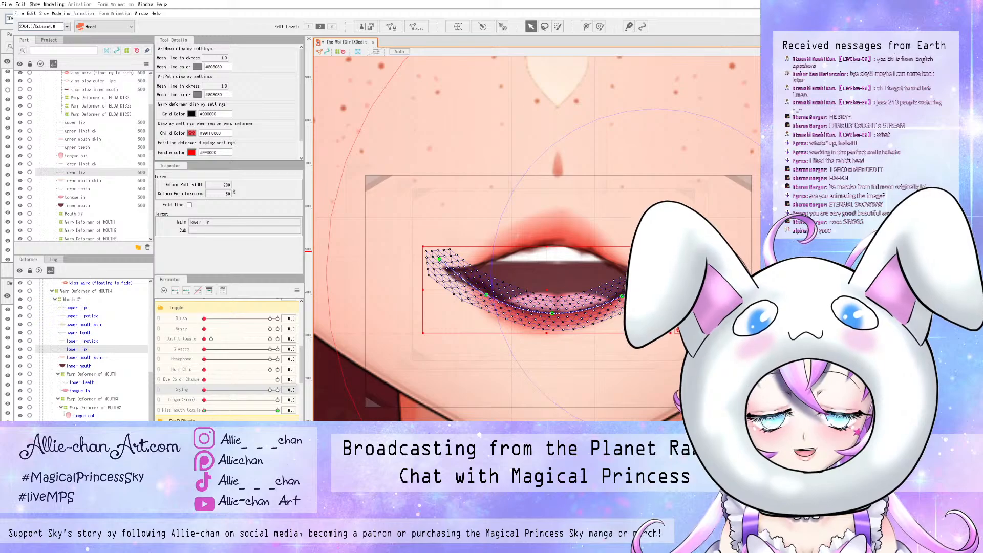
scroll(582, 240, down, 3)
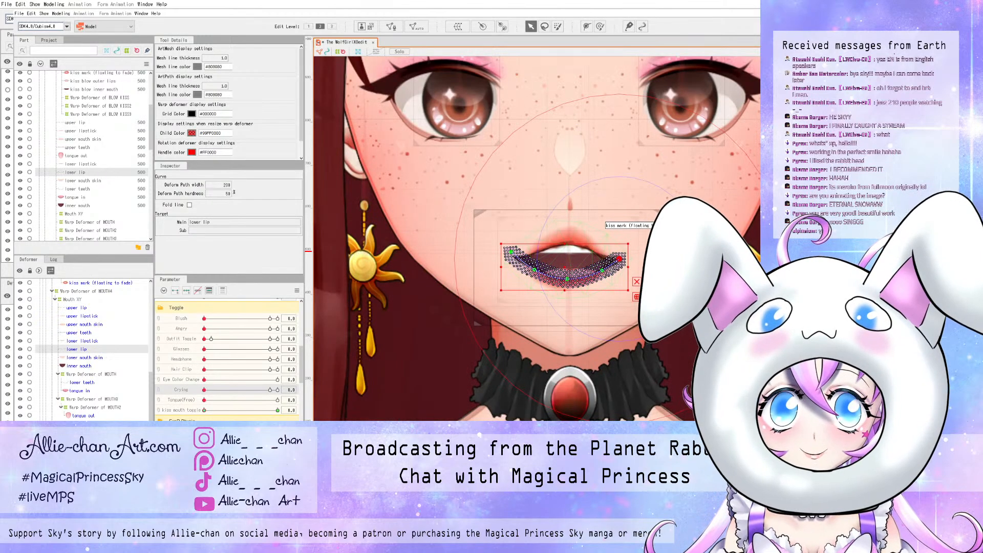
- Select Warp Deformer of MOUTH and compare the mouth with the kiss mouth toggle on and off, including up close
click(77, 156)
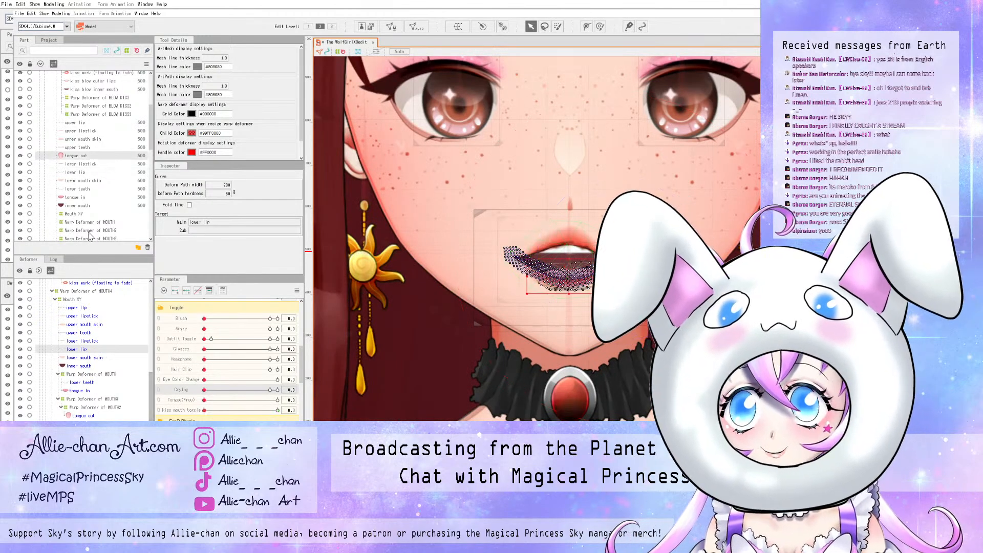
click(90, 222)
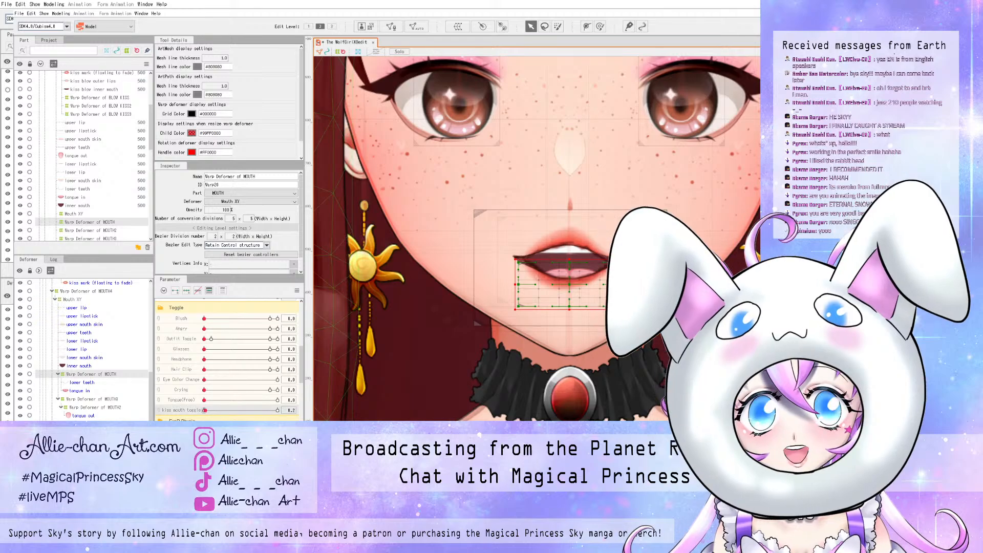
drag(204, 411, 277, 410)
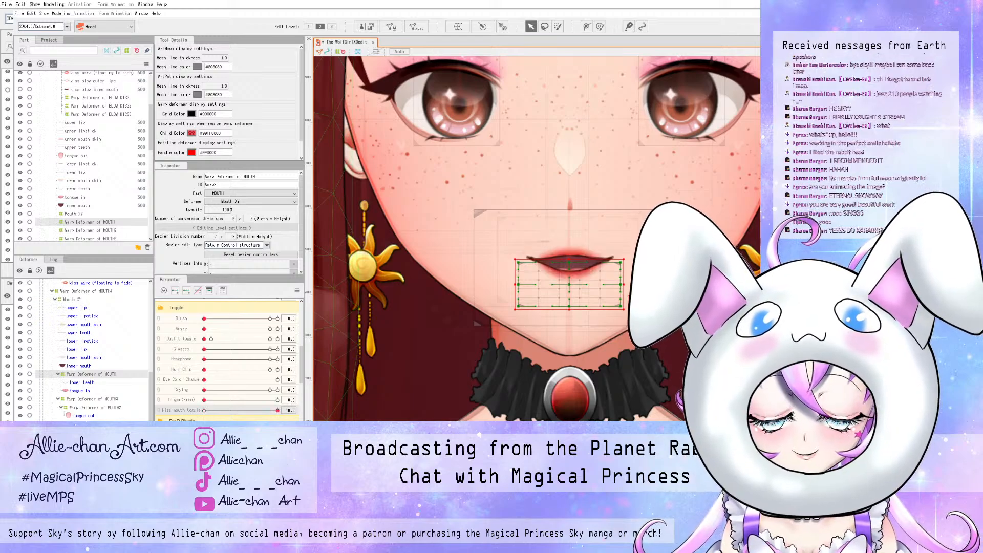
drag(277, 411, 252, 410)
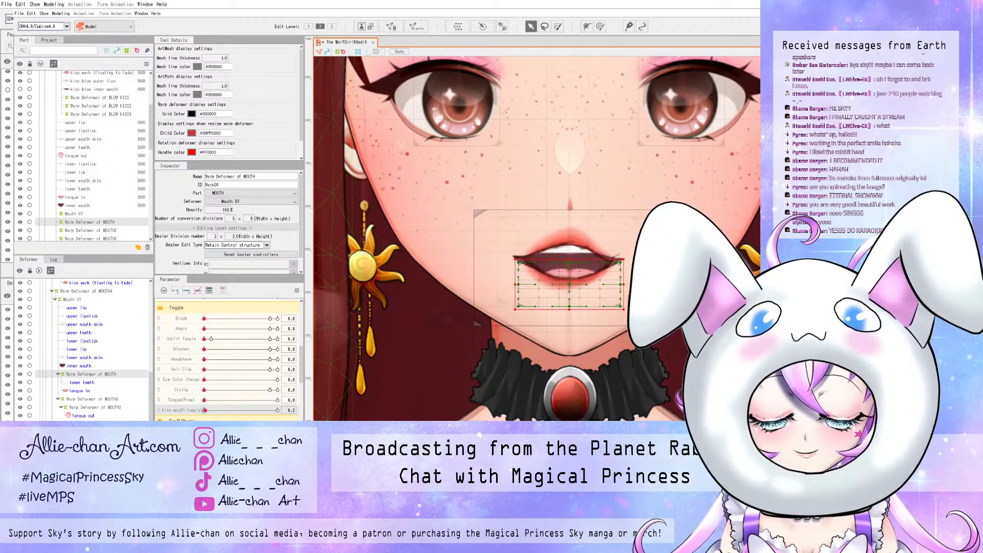
drag(205, 410, 277, 410)
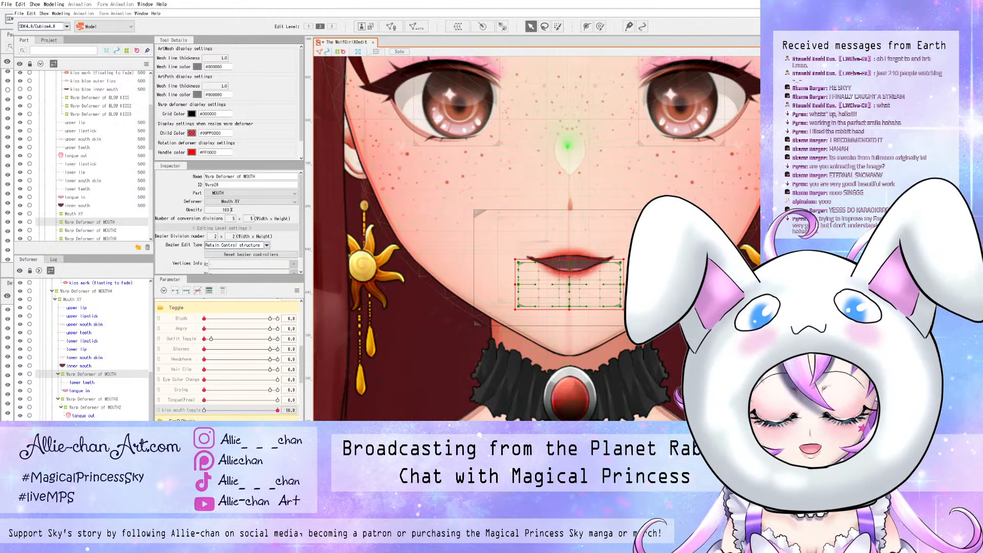
scroll(596, 262, up, 2)
scroll(595, 262, up, 2)
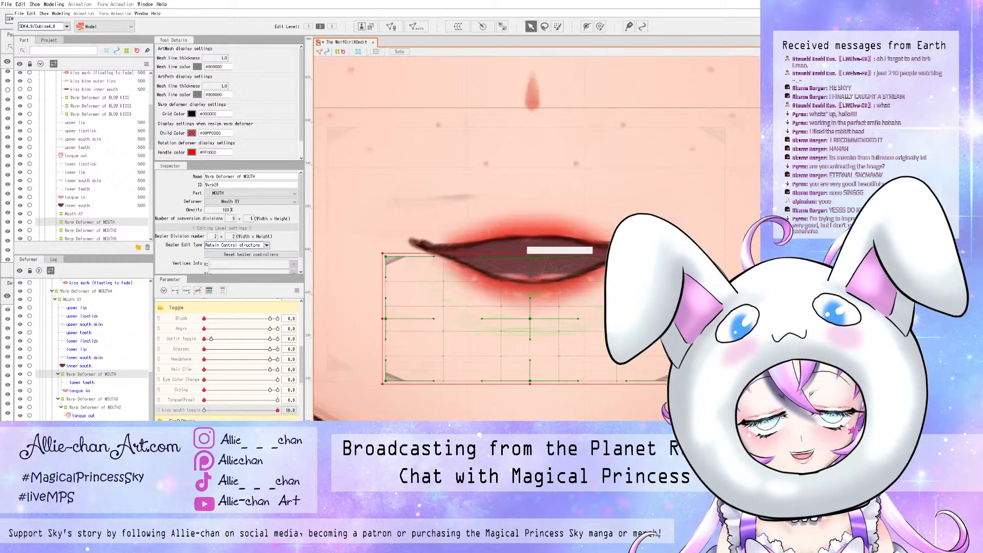
scroll(504, 265, up, 2)
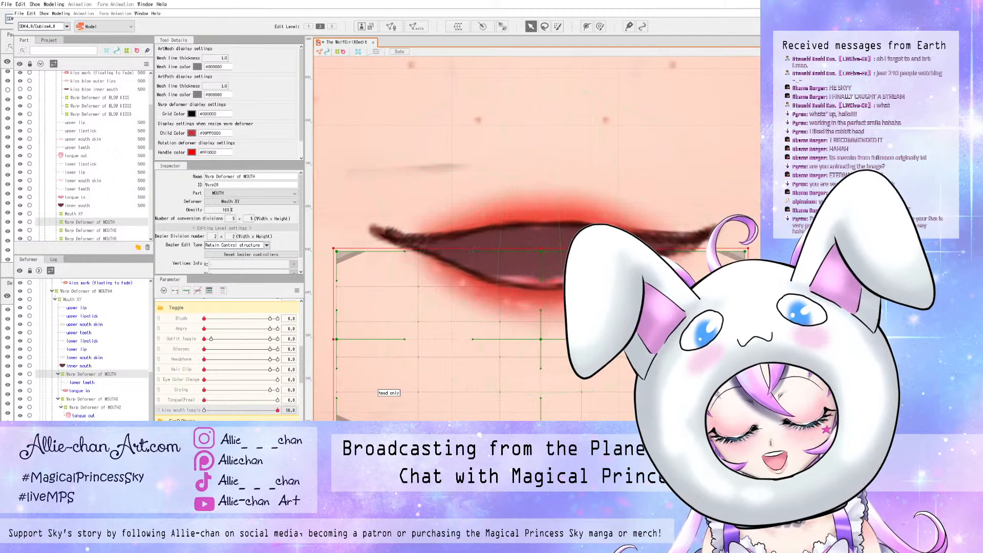
drag(277, 410, 204, 410)
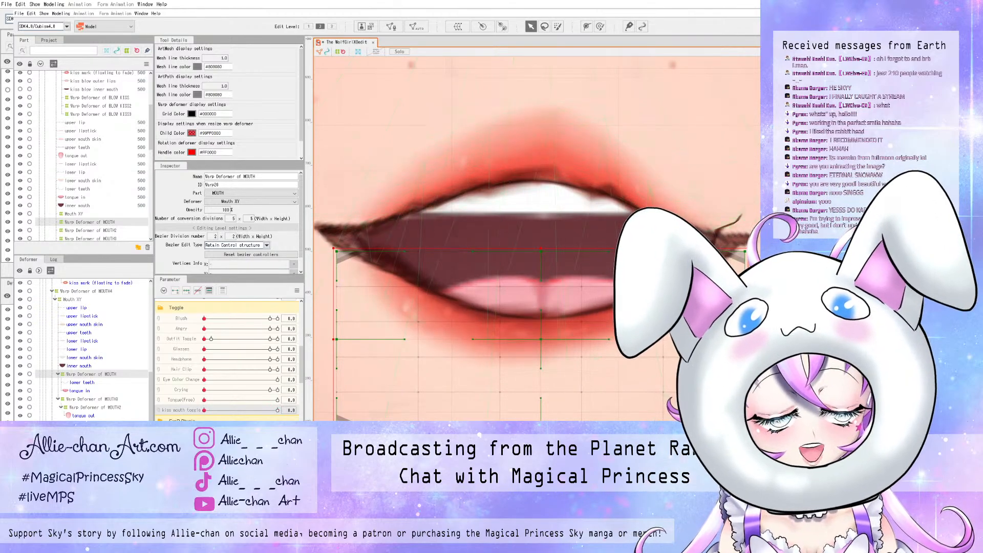
- Go through the mouth meshes from the lower teeth up to the upper lip with the kiss mouth toggle at 0, examining their paths
click(106, 283)
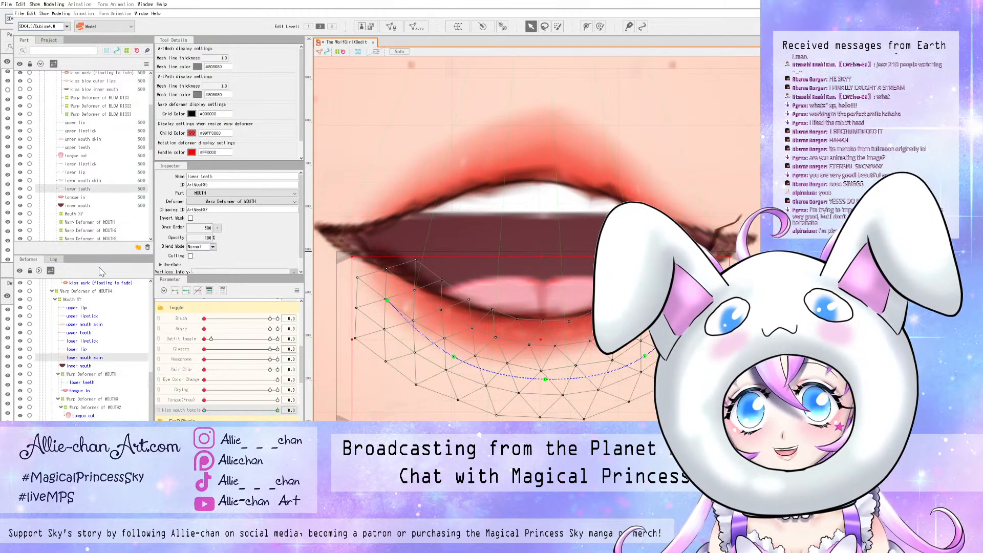
key(Up)
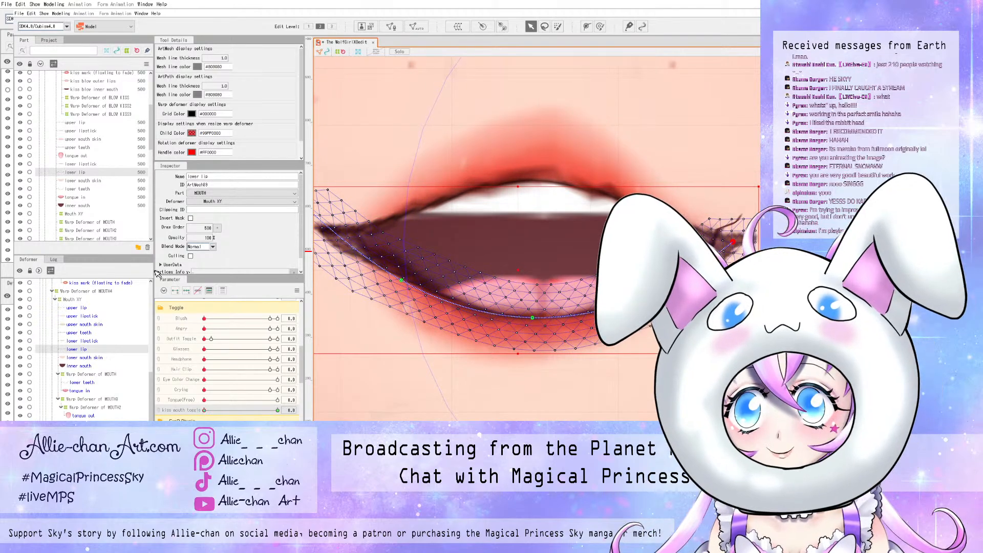
key(Up)
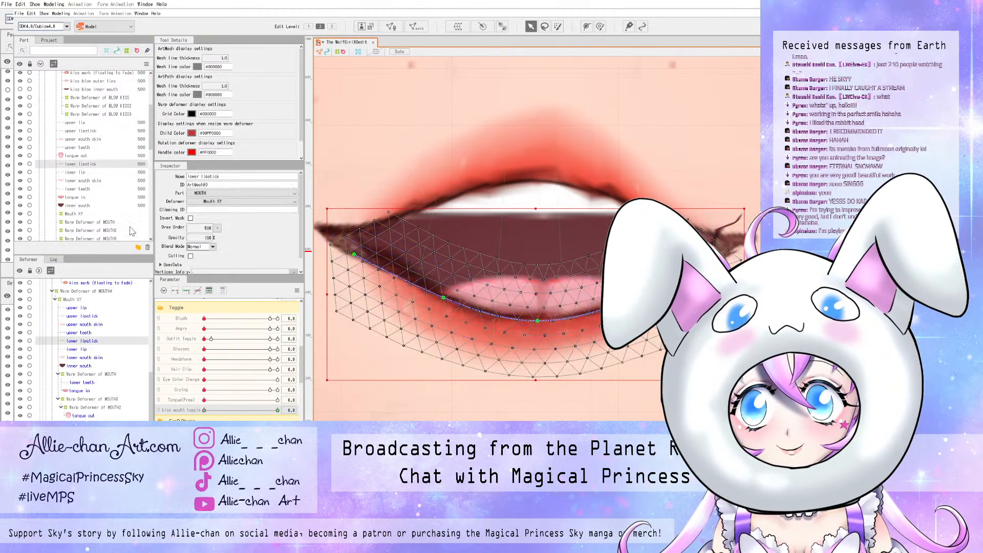
key(Up)
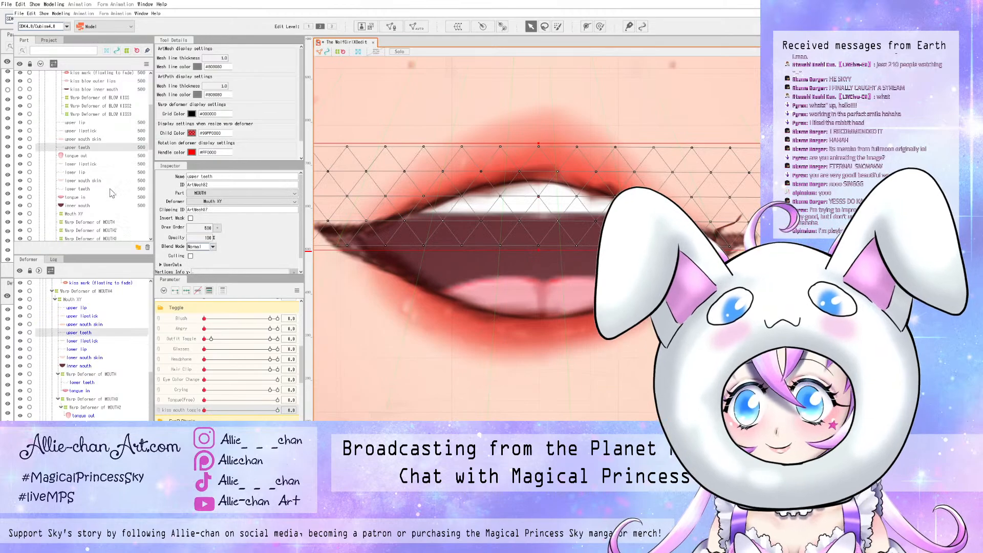
key(Up)
key(Up)
key(Up)
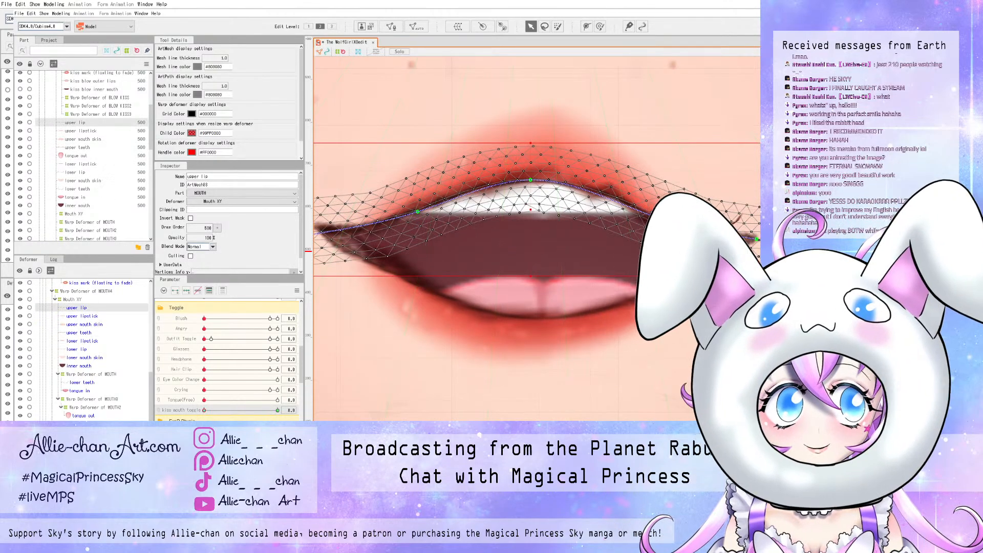
- Nudge the upper lip path's right corner point slightly up and inward at kiss mouth toggle 0
drag(757, 240, 748, 235)
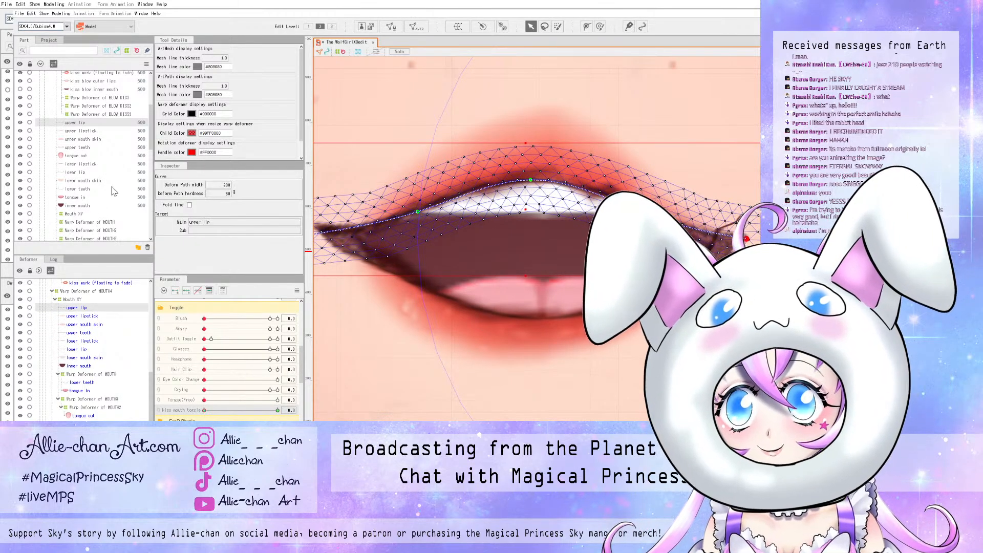
scroll(108, 191, up, 1)
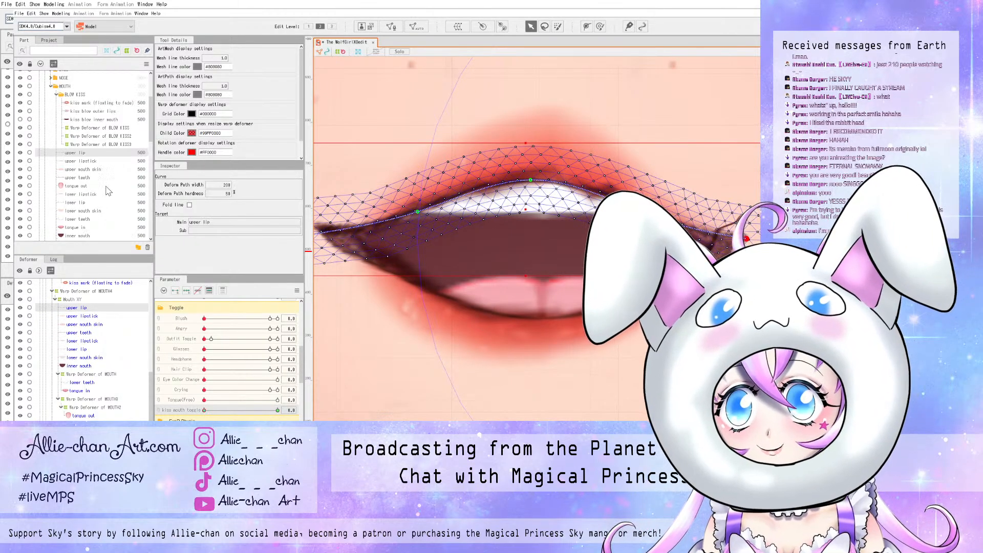
click(23, 167)
click(24, 167)
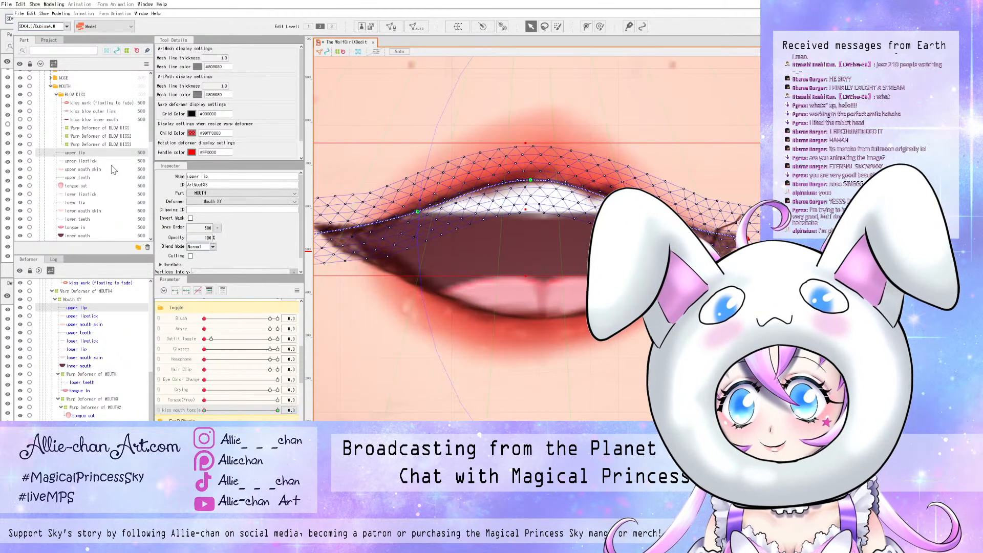
- Nudge the kiss blow outer lips path's right corner point slightly down and examine that corner against the face
click(92, 111)
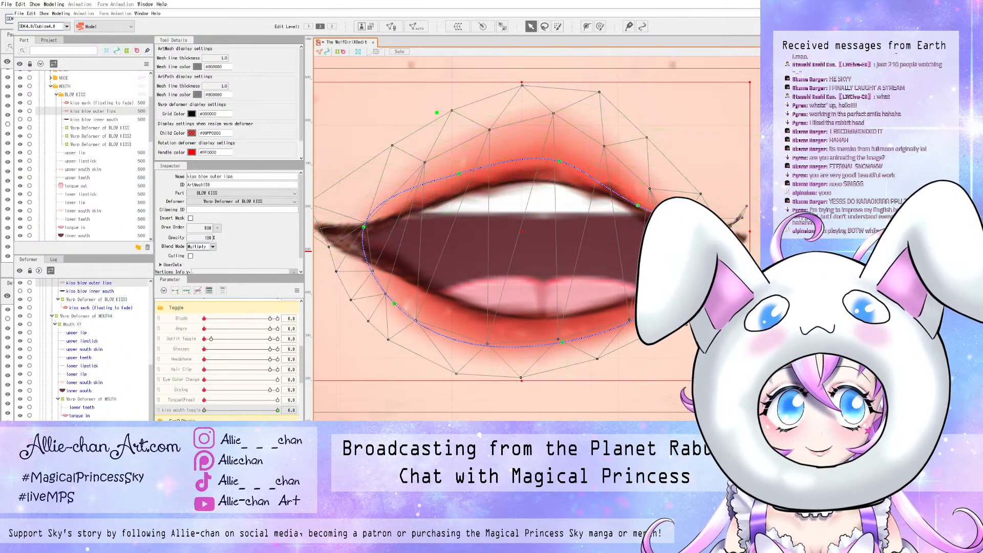
drag(705, 225, 706, 232)
click(706, 232)
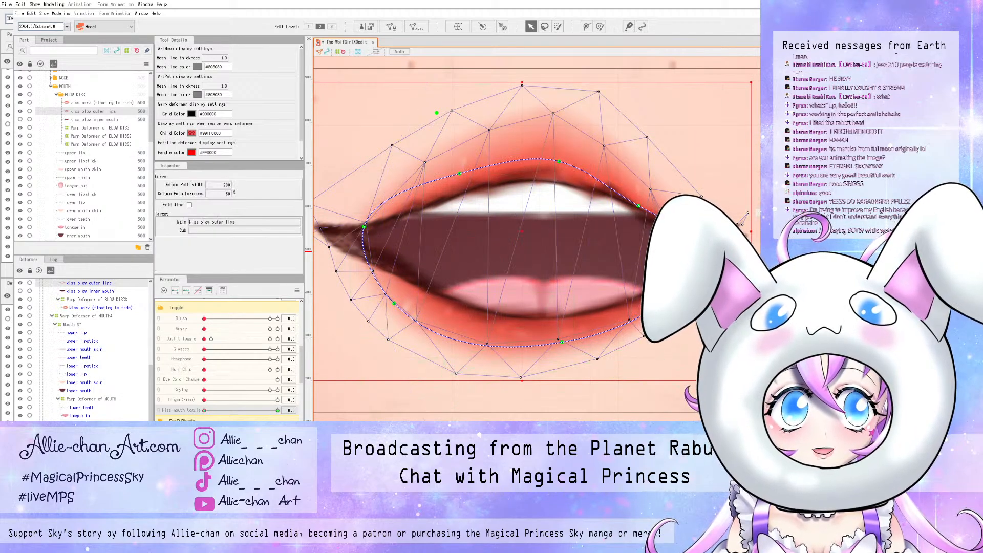
click(741, 223)
scroll(741, 223, up, 5)
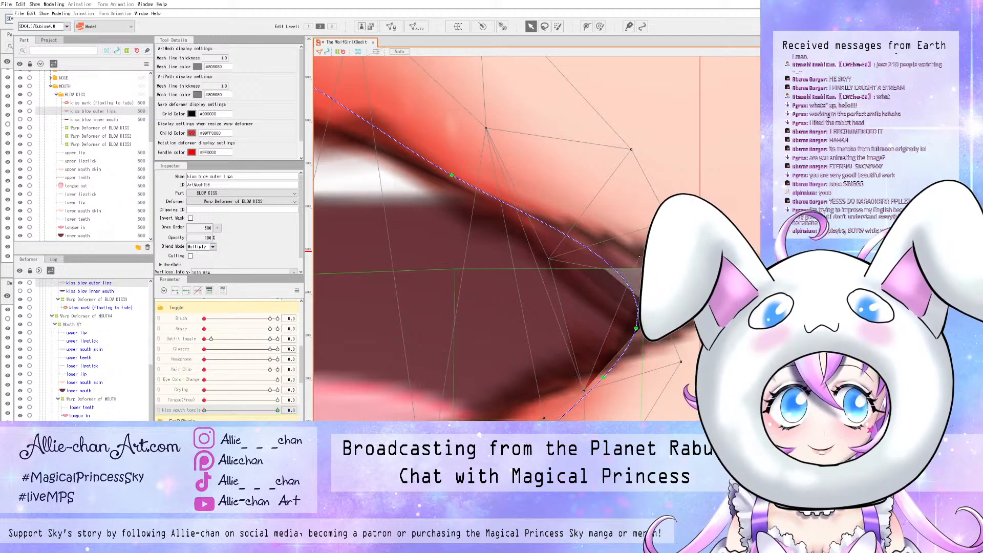
scroll(631, 262, down, 5)
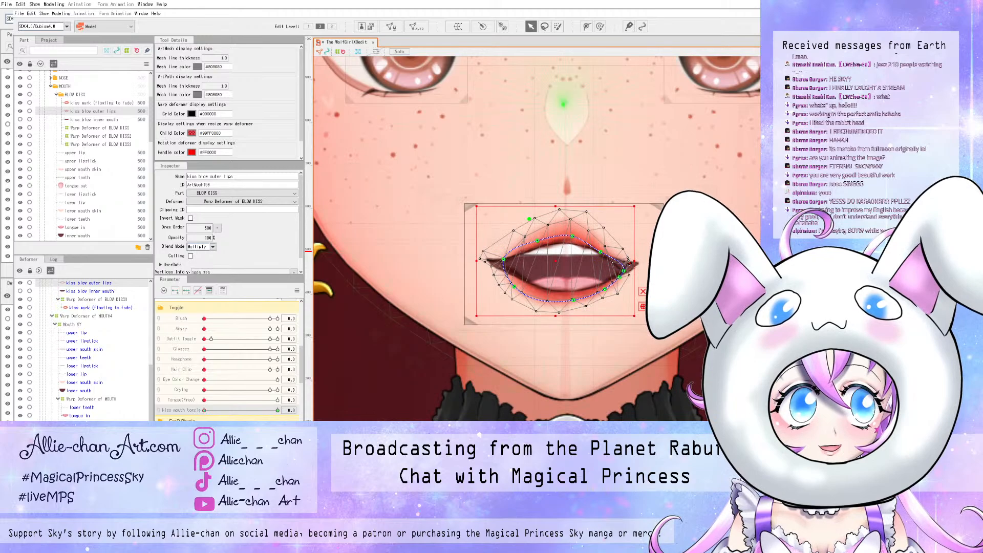
scroll(631, 261, up, 2)
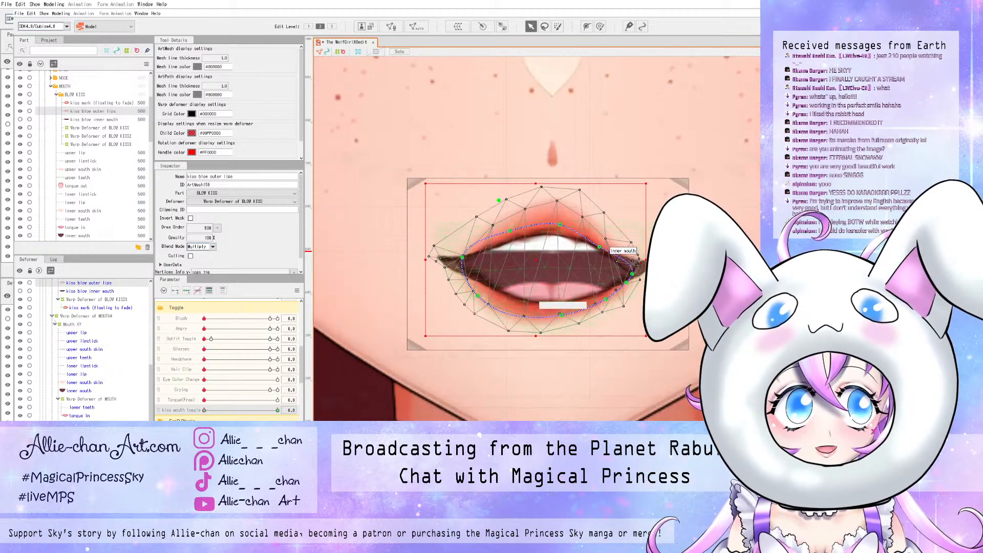
- Move the kiss mouth toggle from 0 to 10 and back towards 0, comparing the mouth close up and on the whole face
mouse_move(204, 410)
mouse_down()
mouse_move(277, 410)
mouse_move(204, 411)
mouse_up()
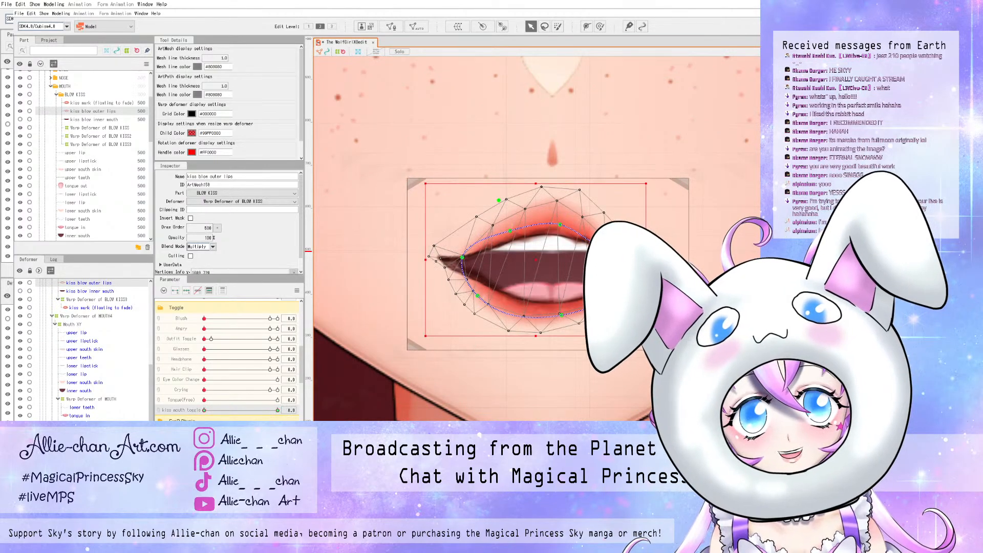
click(278, 410)
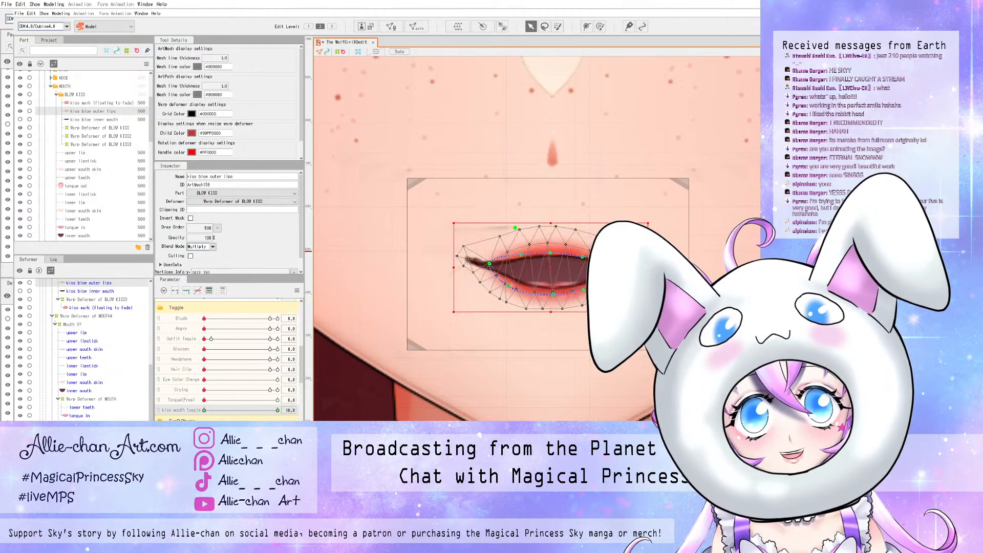
scroll(498, 380, down, 10)
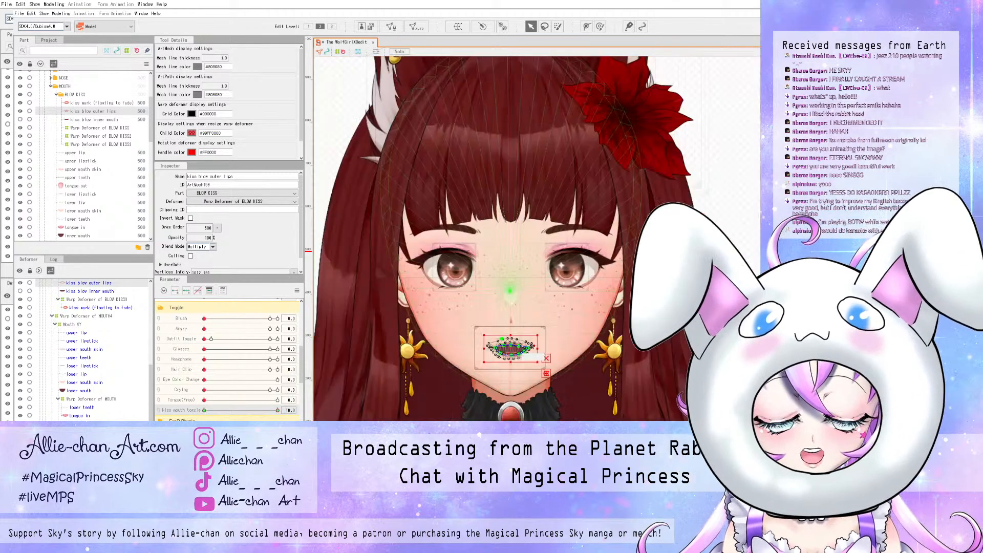
scroll(498, 380, up, 4)
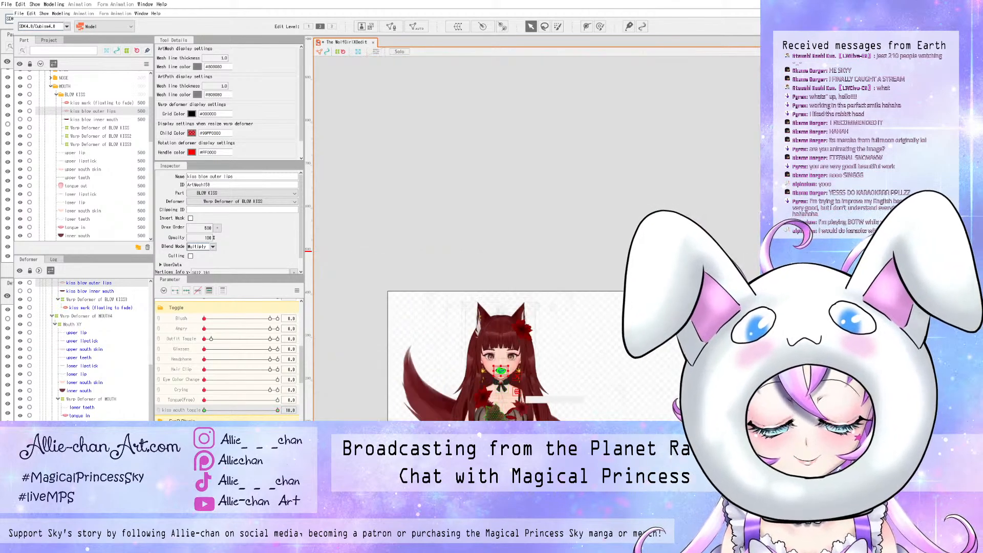
scroll(499, 418, up, 4)
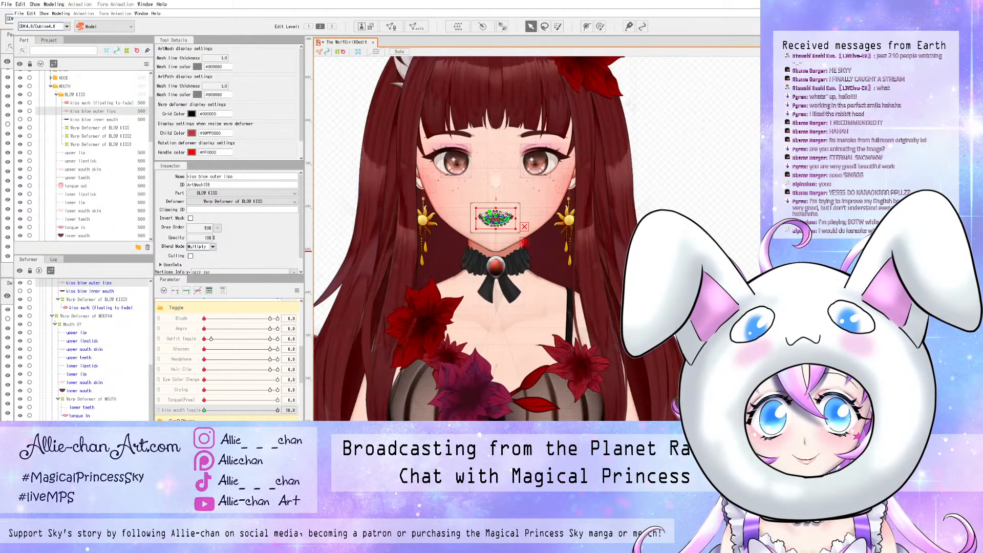
key(Escape)
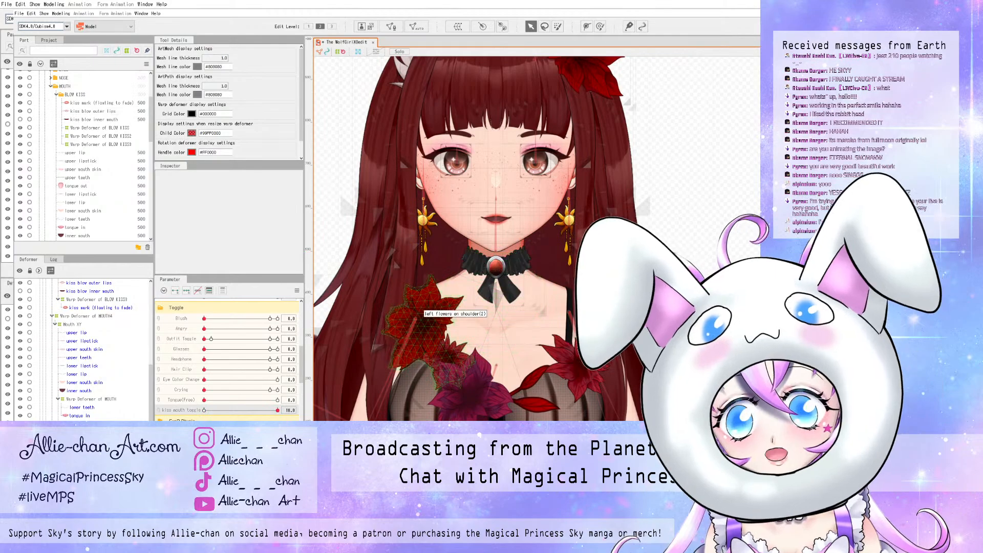
drag(278, 410, 208, 411)
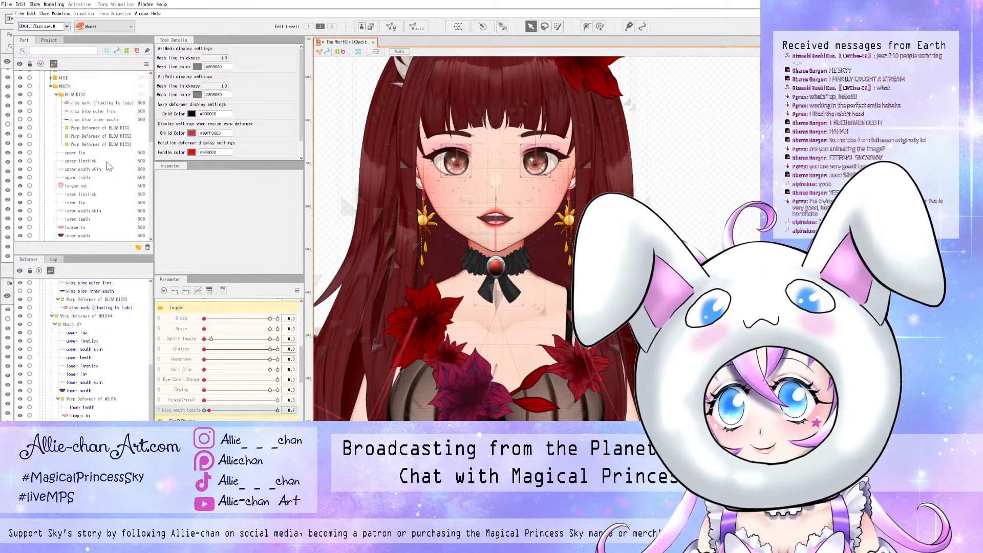
- Set the kiss blow outer lips mesh's opacity to 0% with the kiss mouth toggle at 0
click(94, 111)
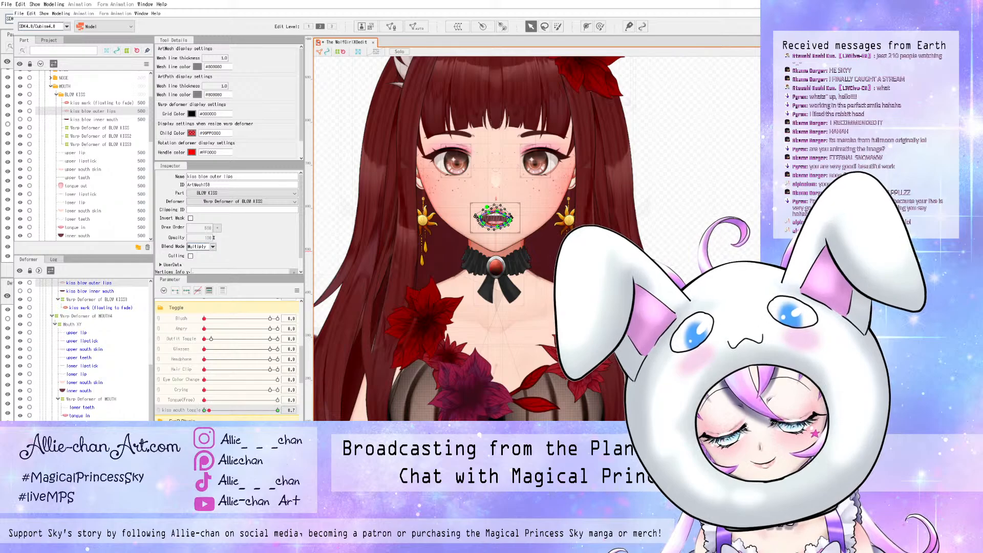
drag(209, 410, 210, 410)
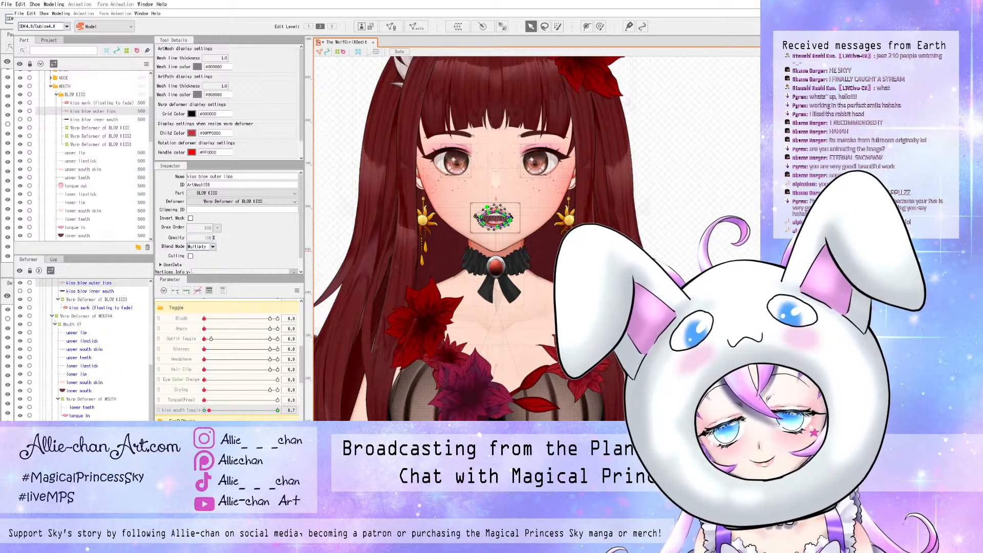
drag(208, 410, 204, 410)
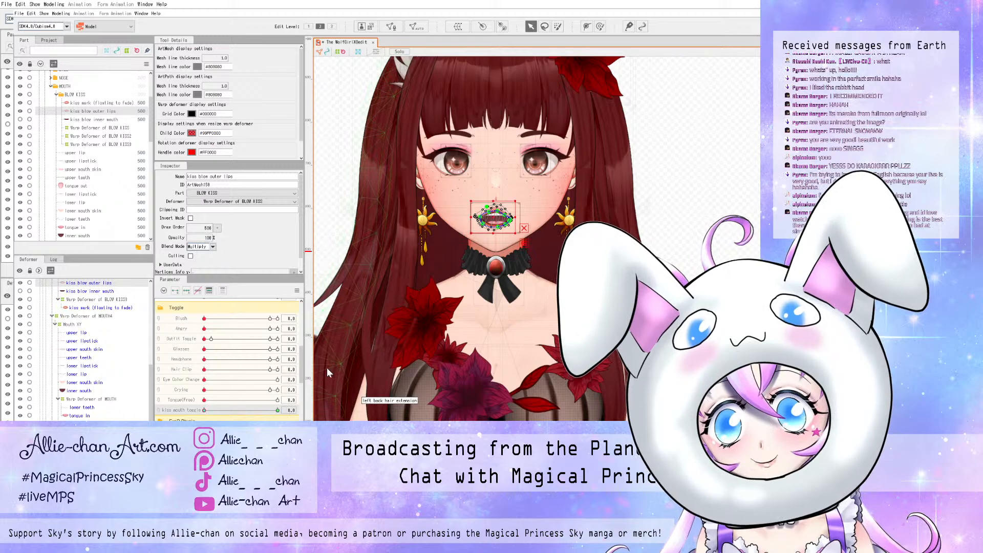
double_click(208, 238)
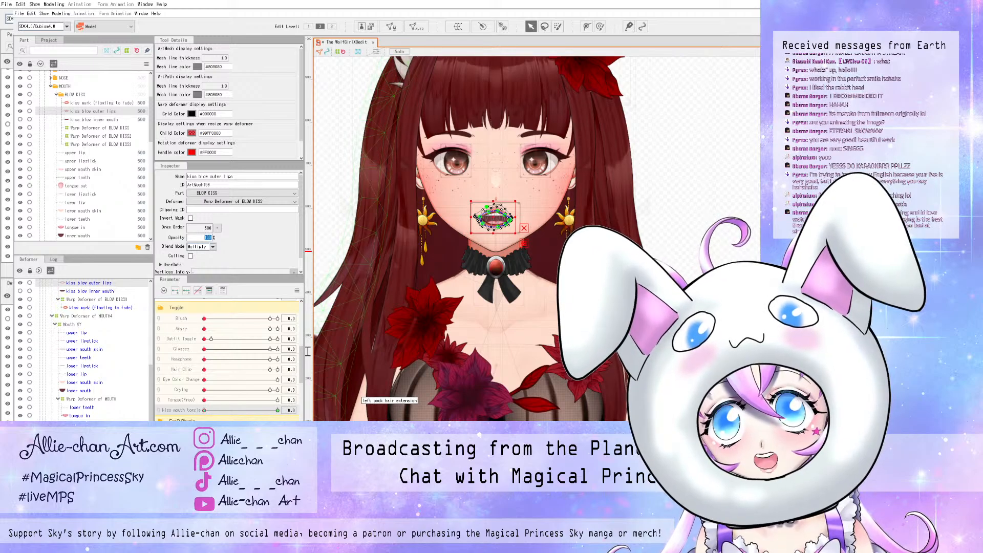
text(0)
key(Return)
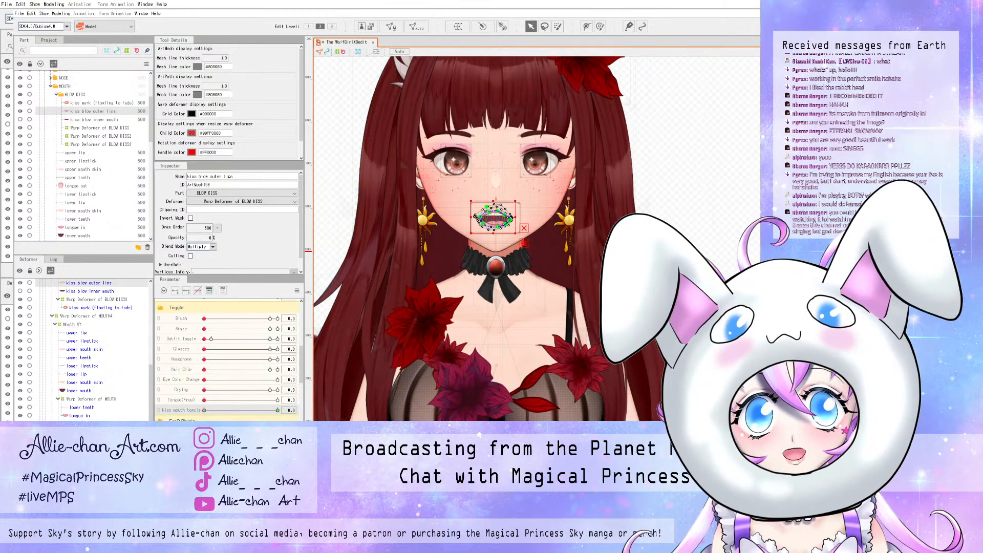
key(Escape)
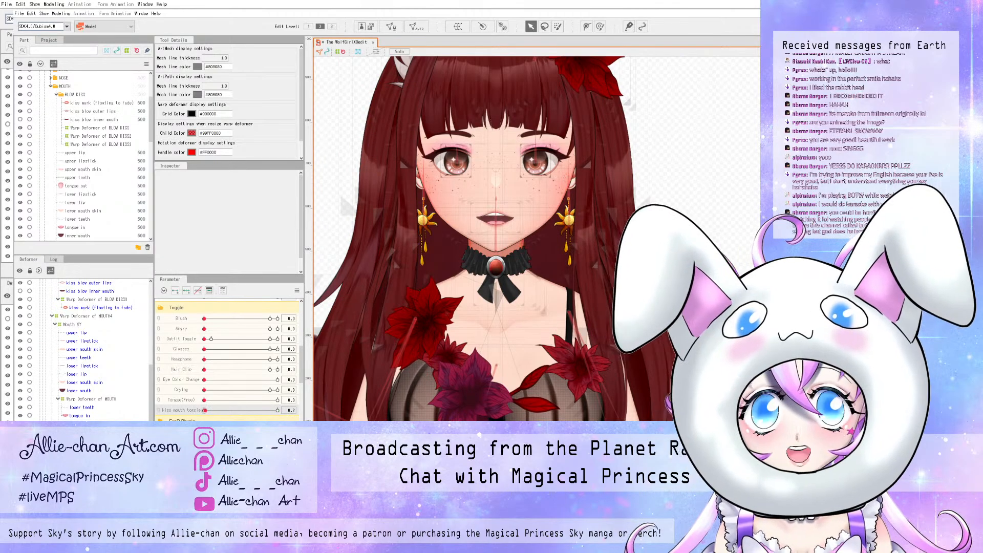
- Turn the kiss mouth toggle up to 10 and examine the mouth transition on the face and upper body
drag(205, 410, 278, 410)
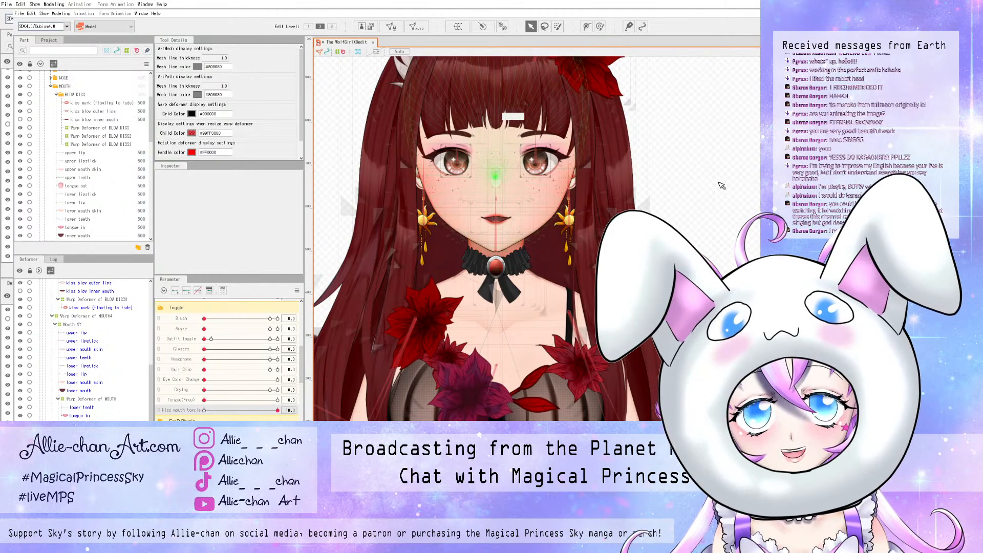
scroll(719, 220, down, 4)
scroll(726, 248, up, 4)
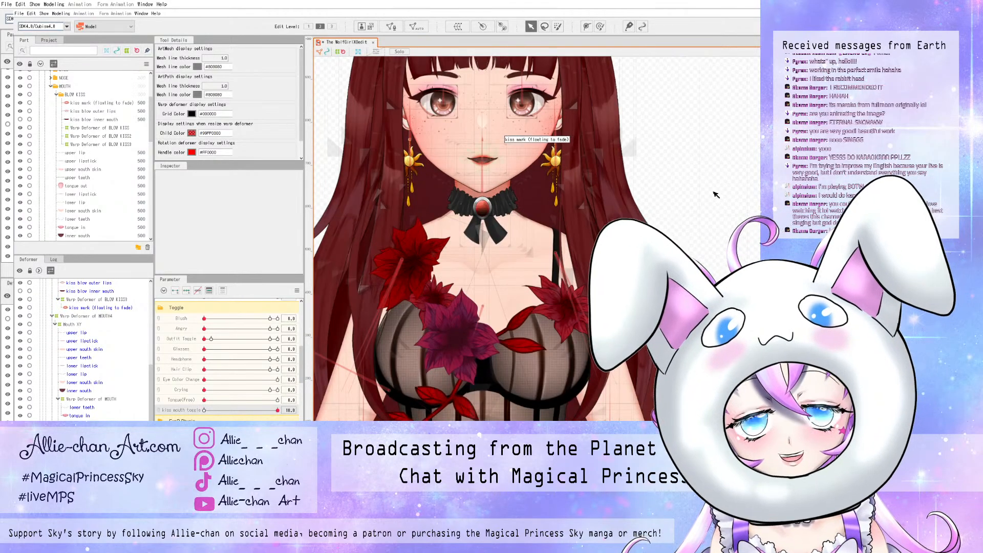
scroll(726, 128, down, 2)
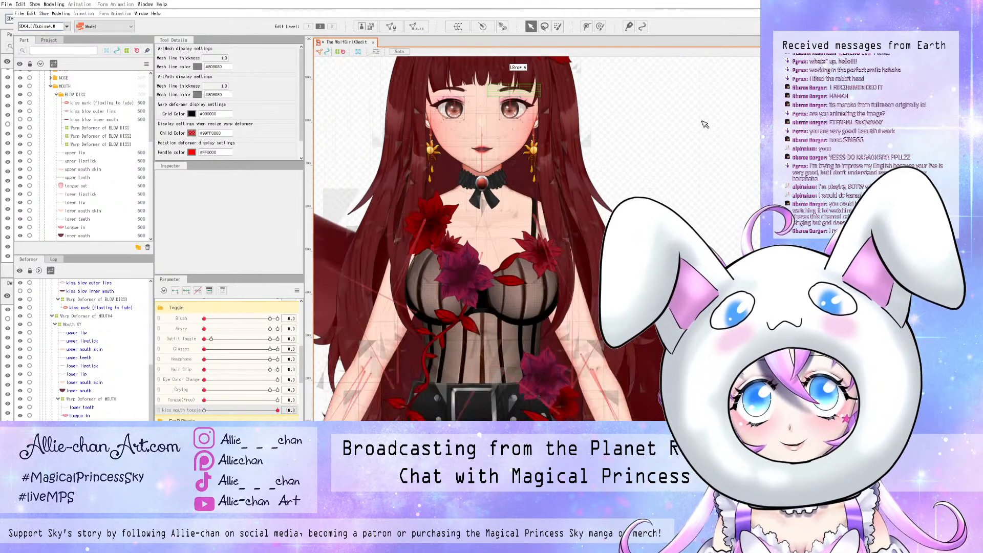
scroll(705, 124, up, 4)
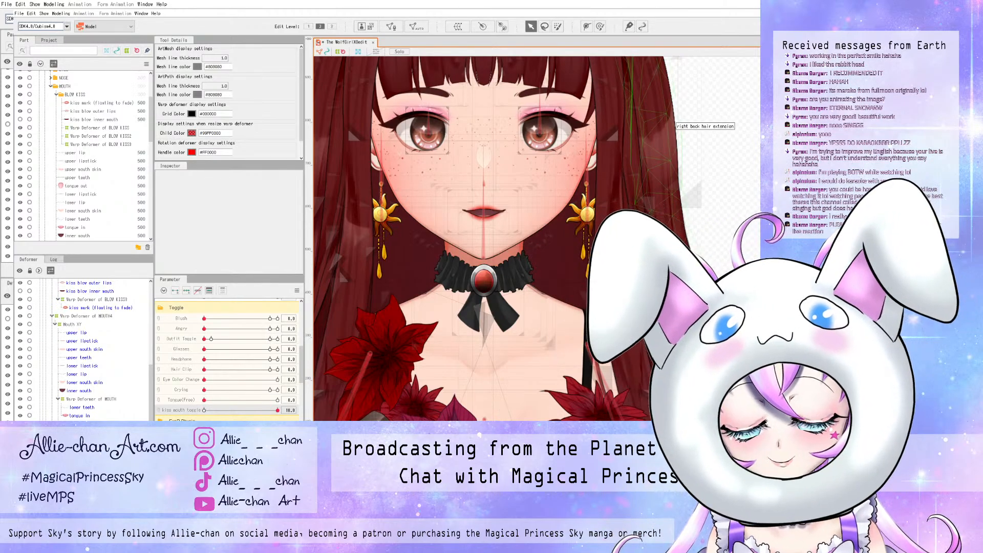
drag(240, 410, 277, 410)
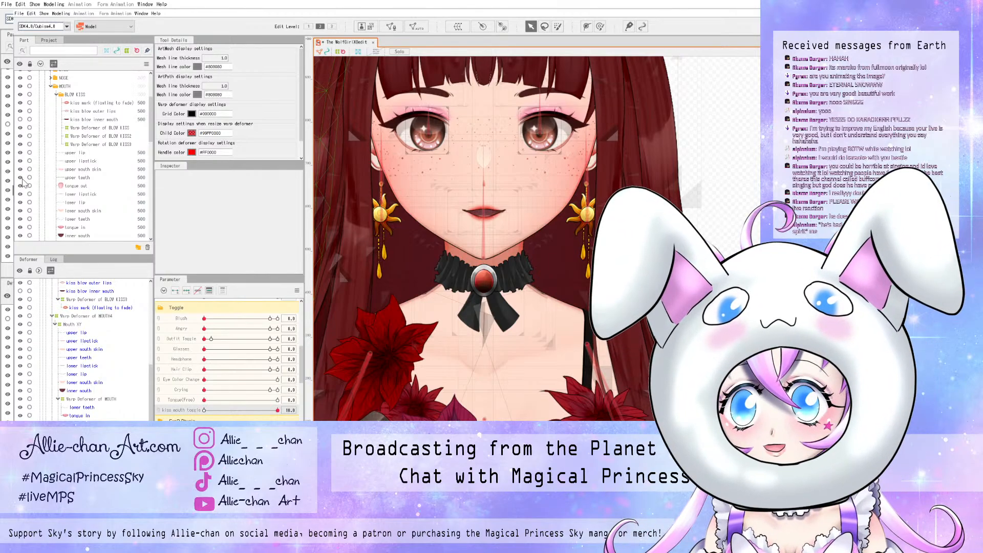
- Select the kiss mark (floating to fade) mesh and add a kiss mark floating parameter below the kiss mouth toggle
click(92, 102)
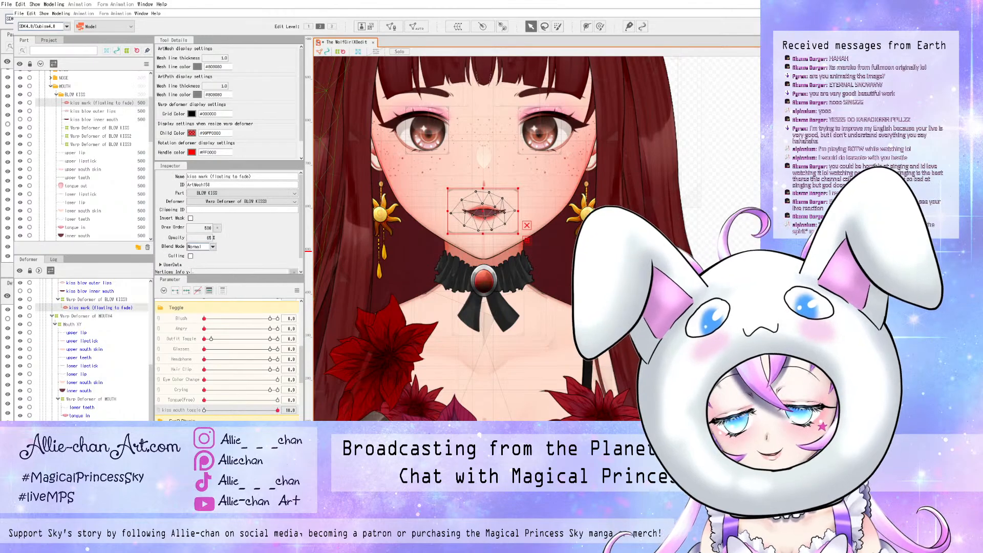
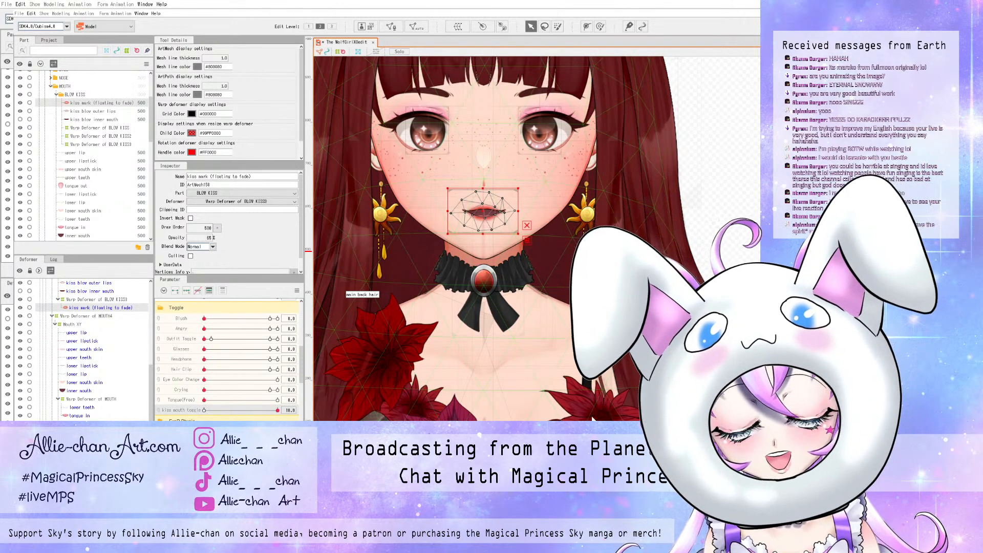
click(593, 420)
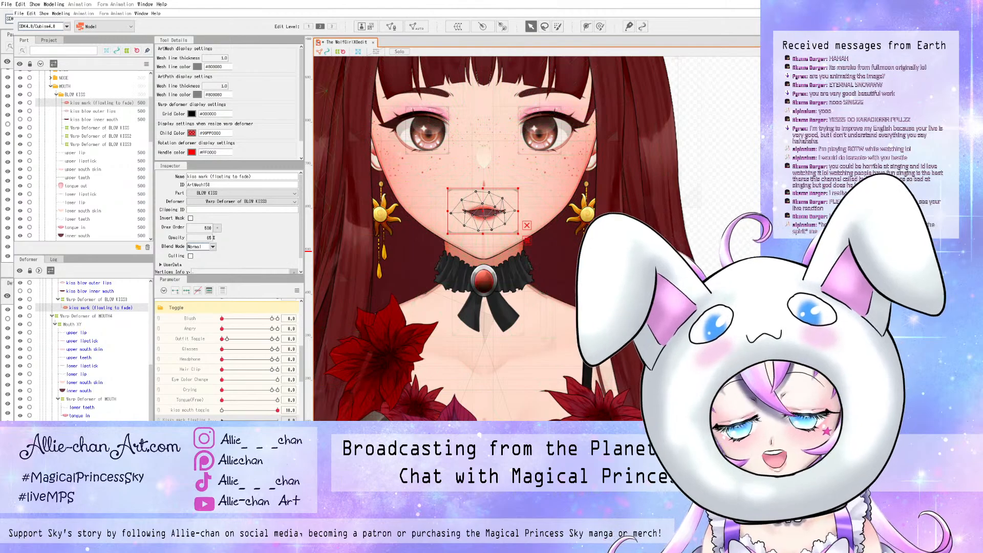
scroll(228, 358, up, 3)
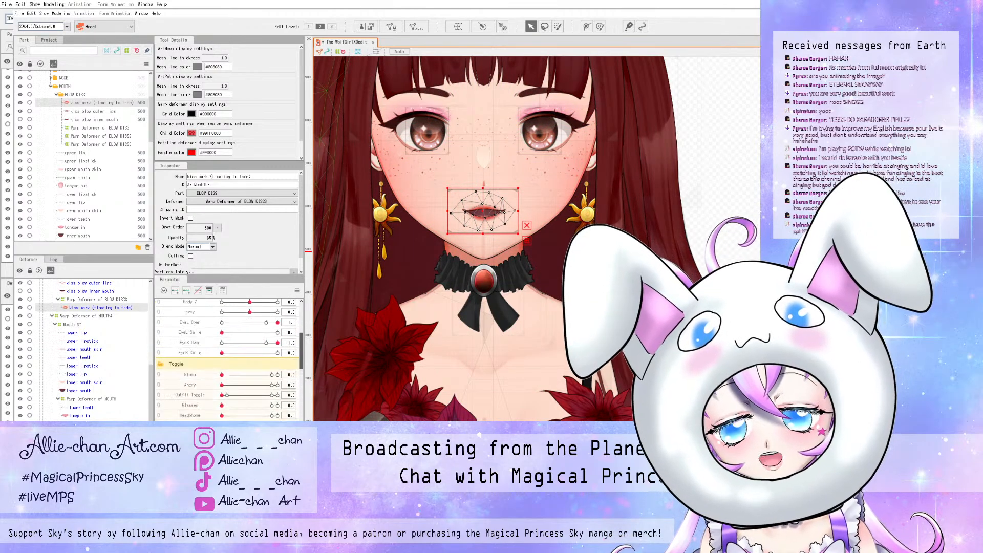
scroll(228, 359, down, 3)
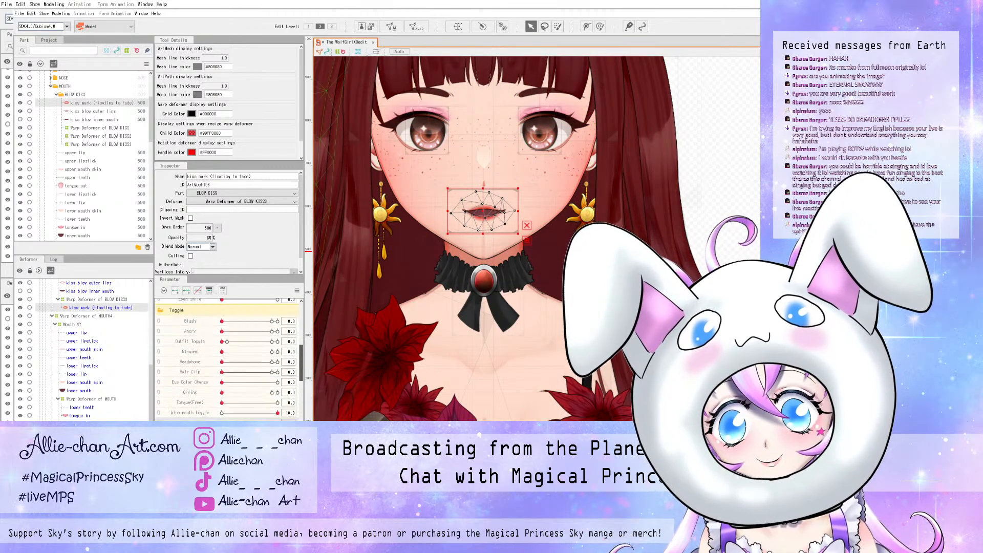
scroll(228, 359, down, 1)
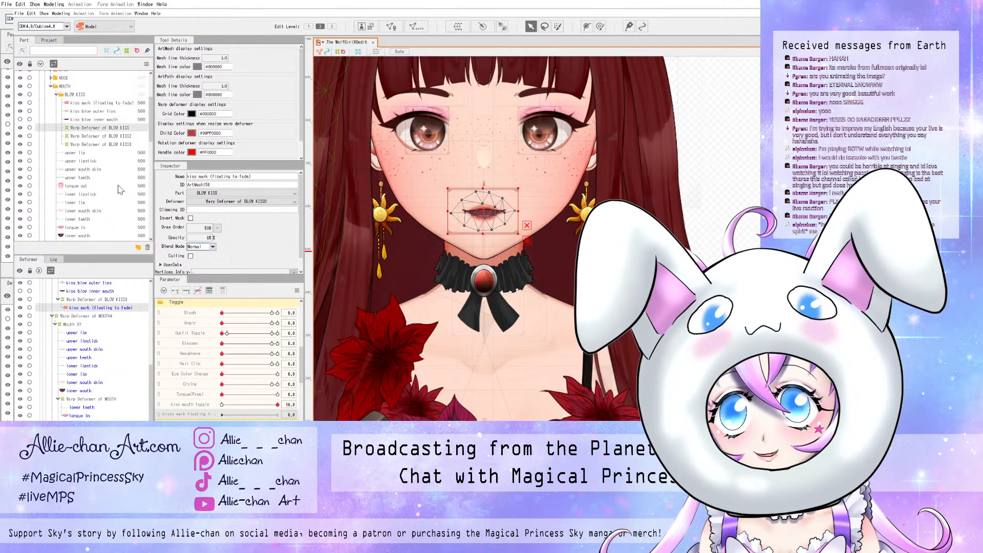
- Set the opacity of the kiss mark (floating to fade) mesh to 100% with the kiss mouth toggle at 10
click(85, 136)
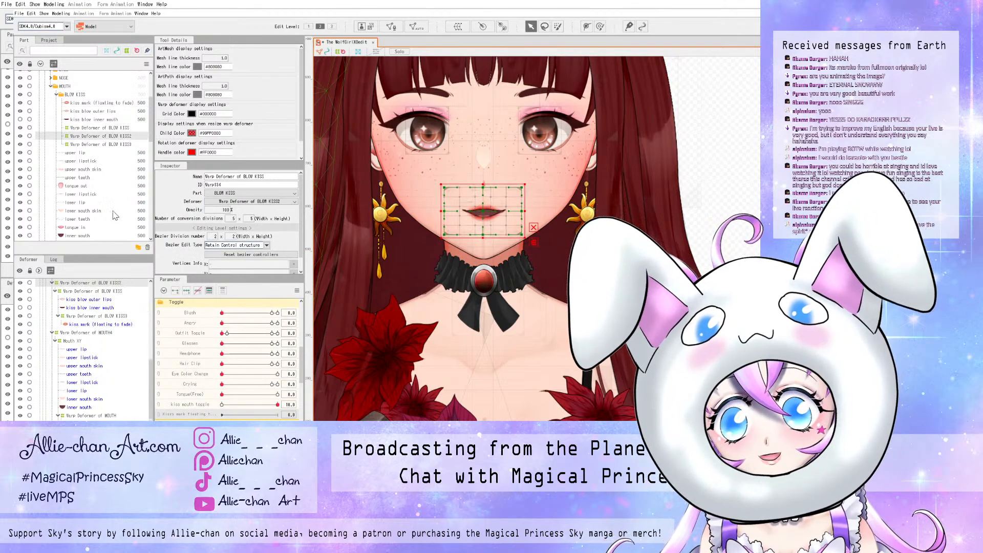
key(Down)
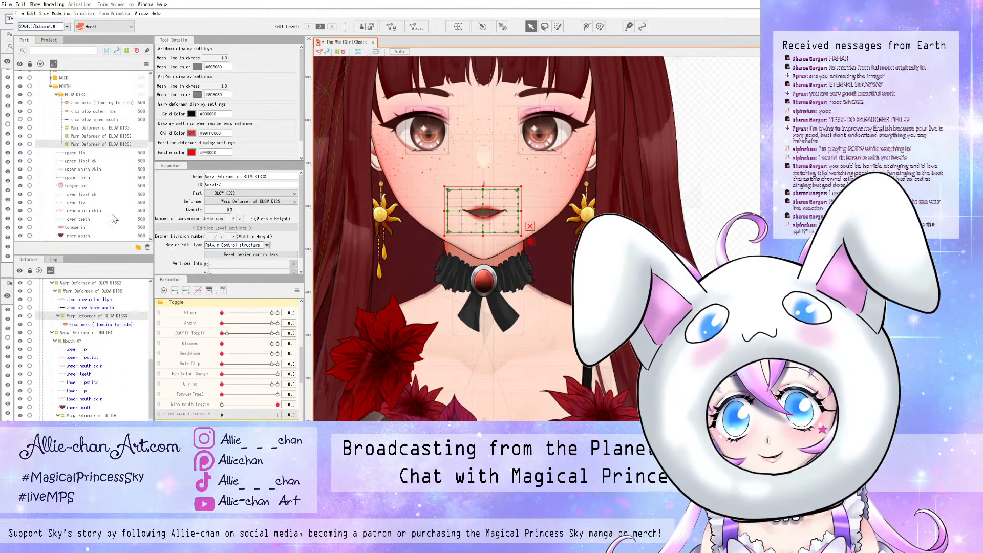
click(98, 103)
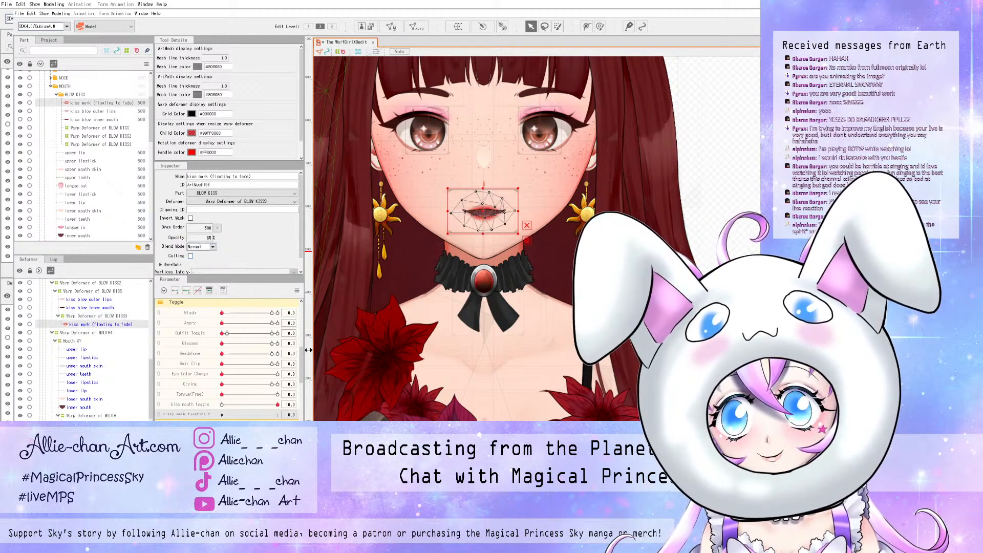
text(100)
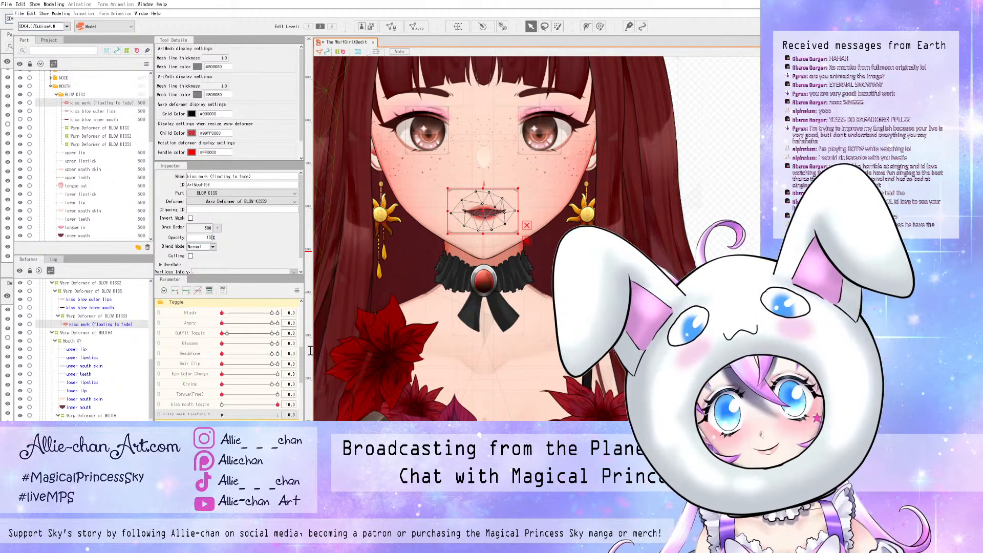
key(Return)
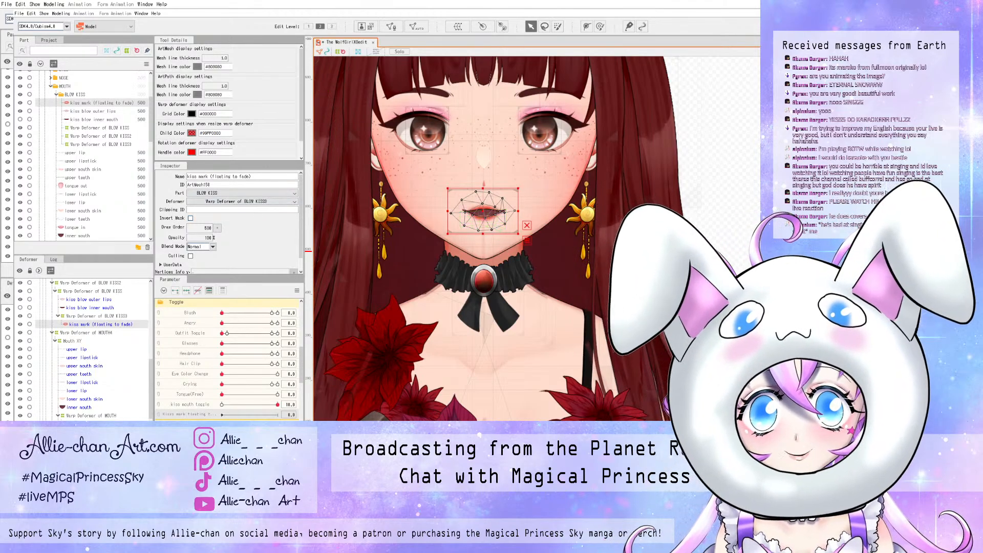
- Try to move the kiss mark mesh from the mouth to beside the head, and undo the move
drag(483, 211, 721, 198)
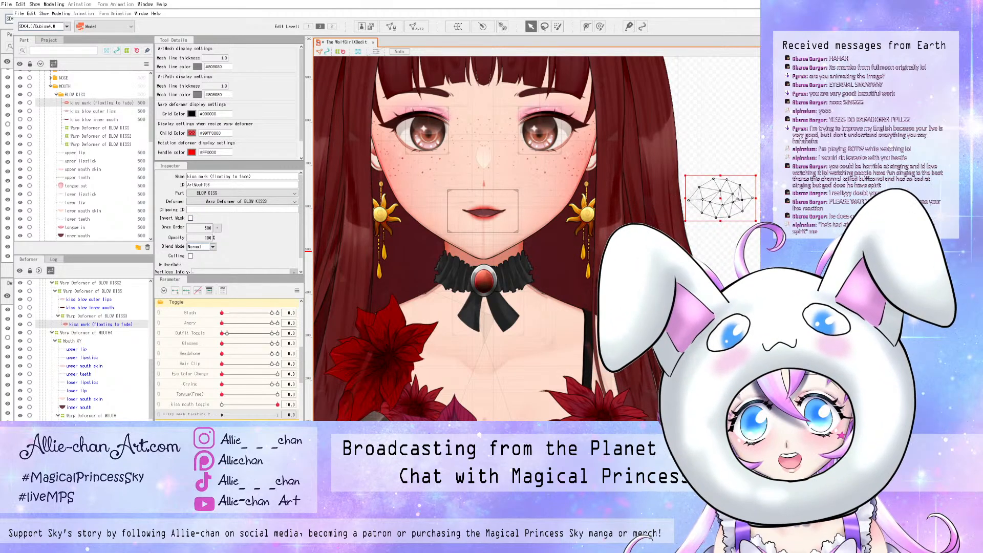
key(ctrl+z)
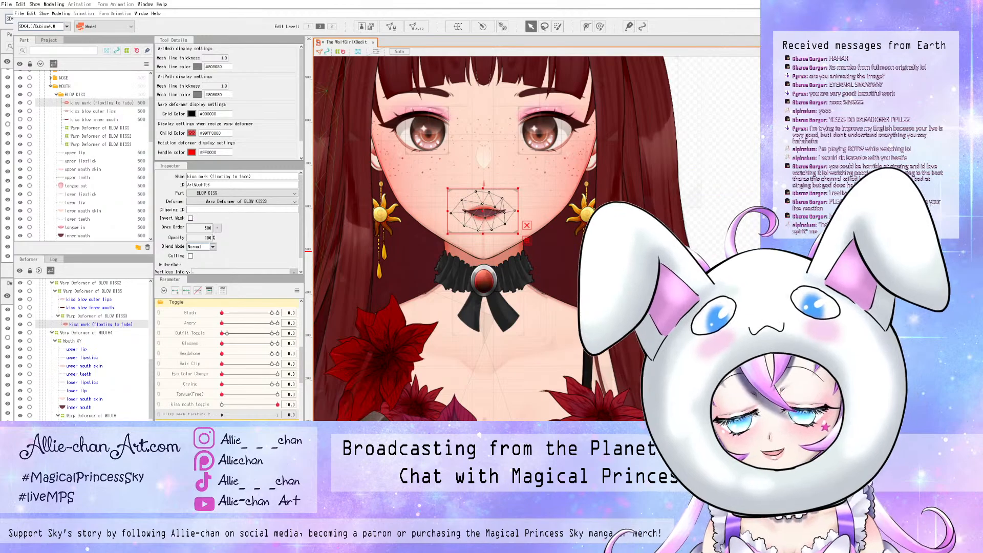
- Inspect the three BLOW KISS warp deformers one by one, checking which parameters each is keyed to
scroll(228, 358, down, 5)
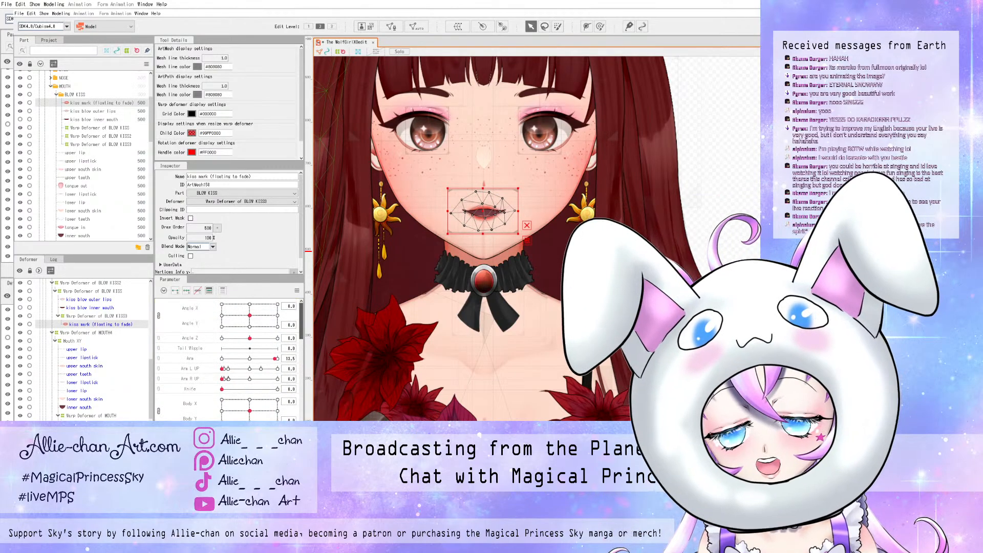
scroll(228, 358, up, 3)
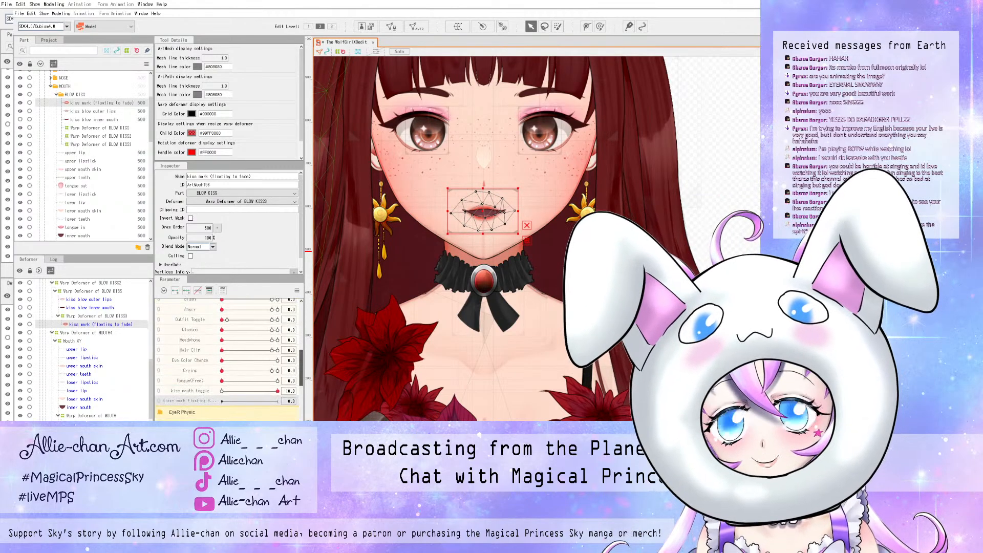
click(108, 128)
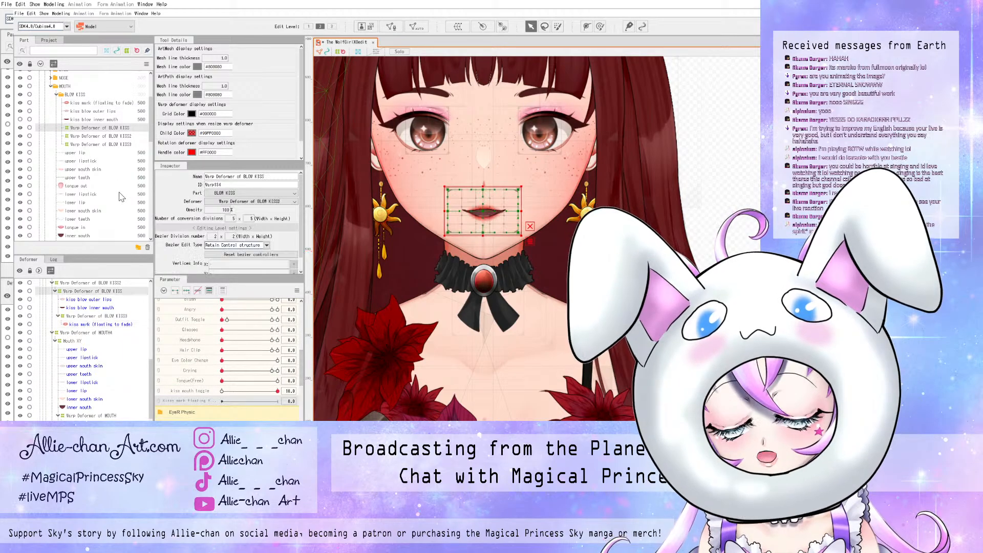
key(Down)
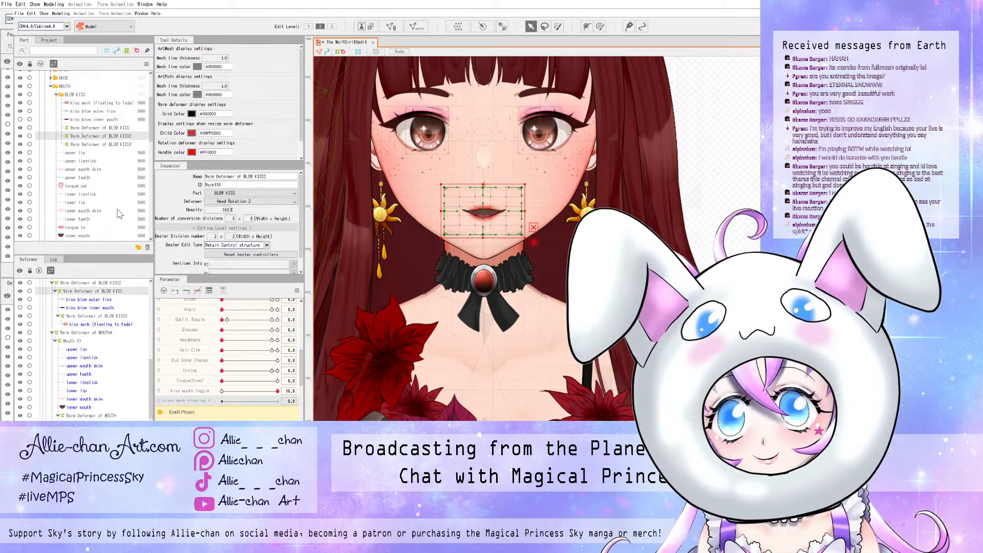
key(Down)
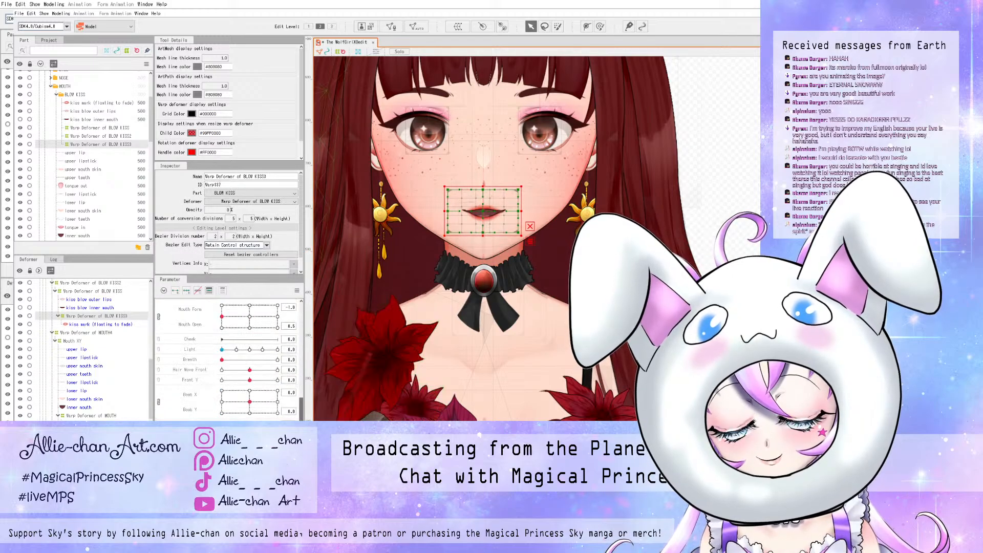
scroll(228, 358, up, 10)
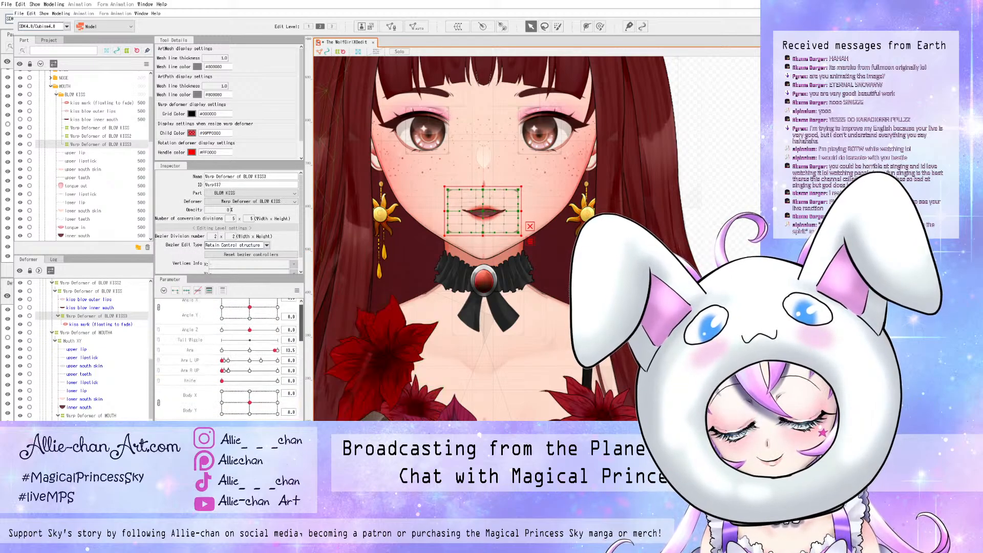
scroll(250, 359, up, 2)
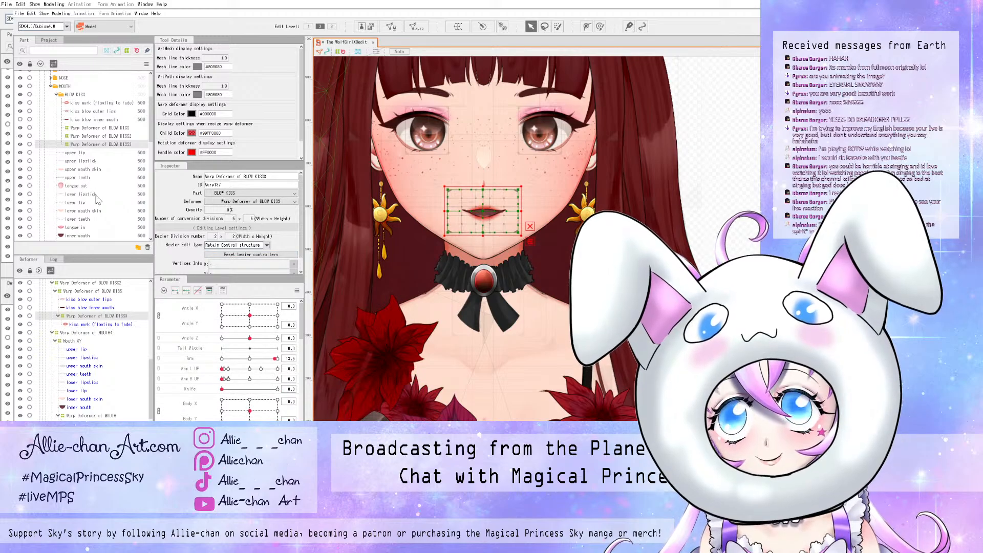
key(Up)
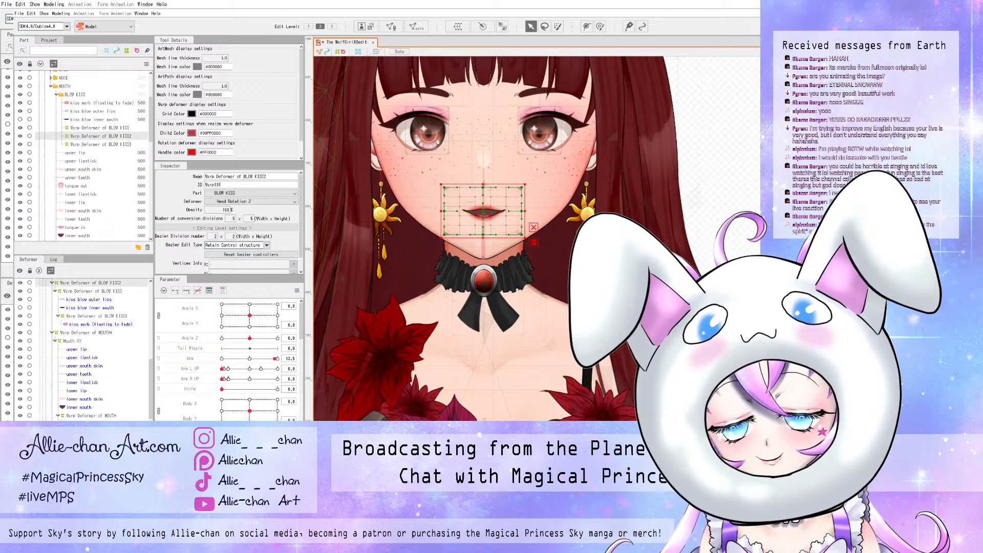
scroll(228, 358, down, 5)
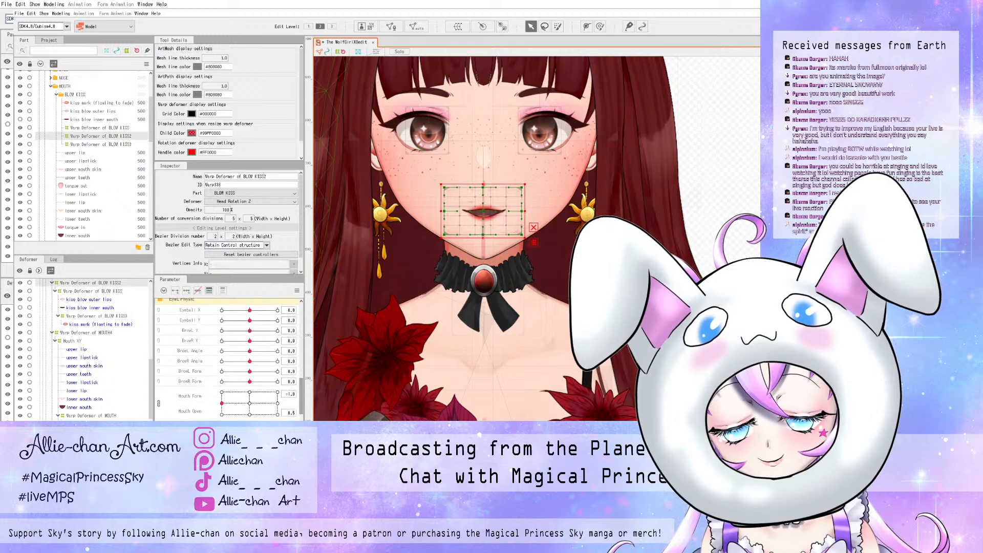
scroll(228, 358, up, 6)
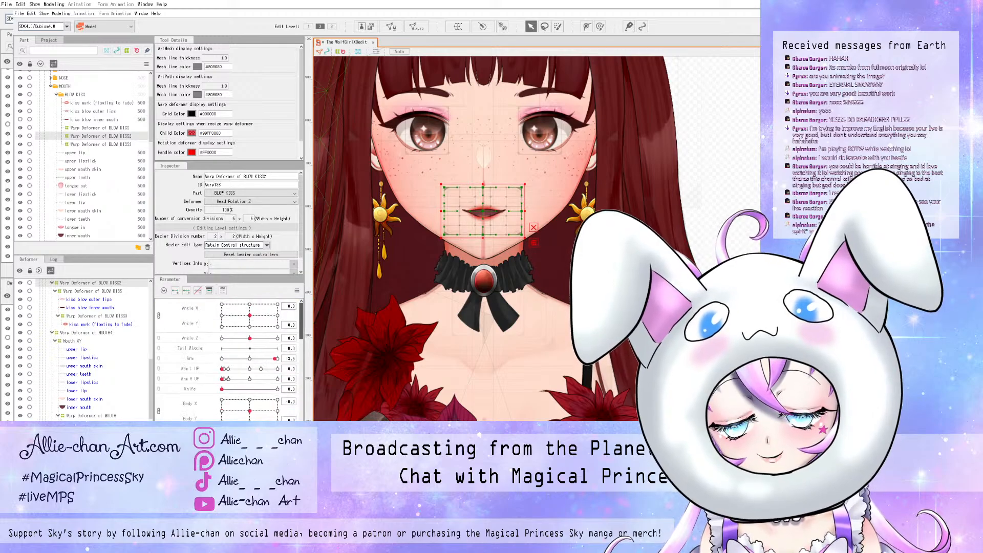
click(109, 145)
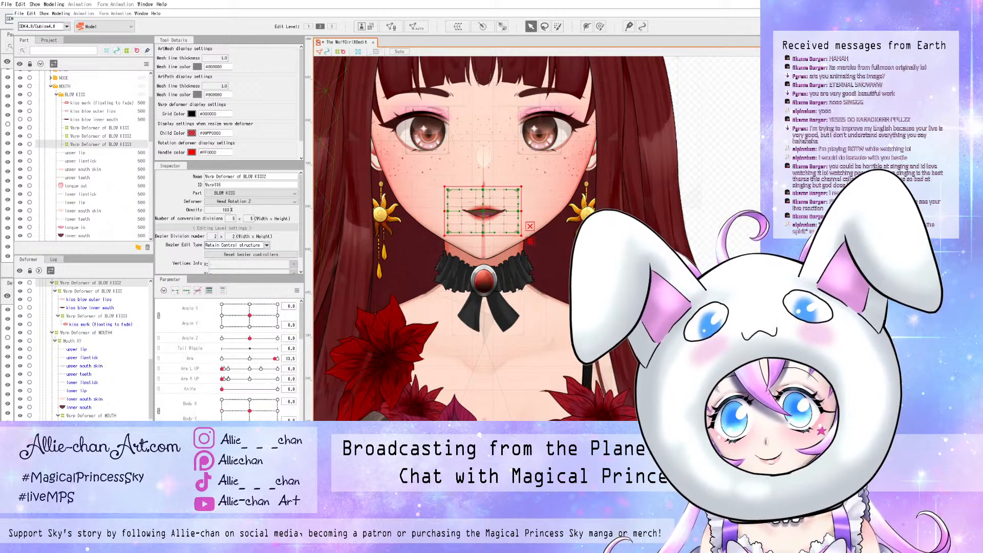
scroll(228, 359, down, 2)
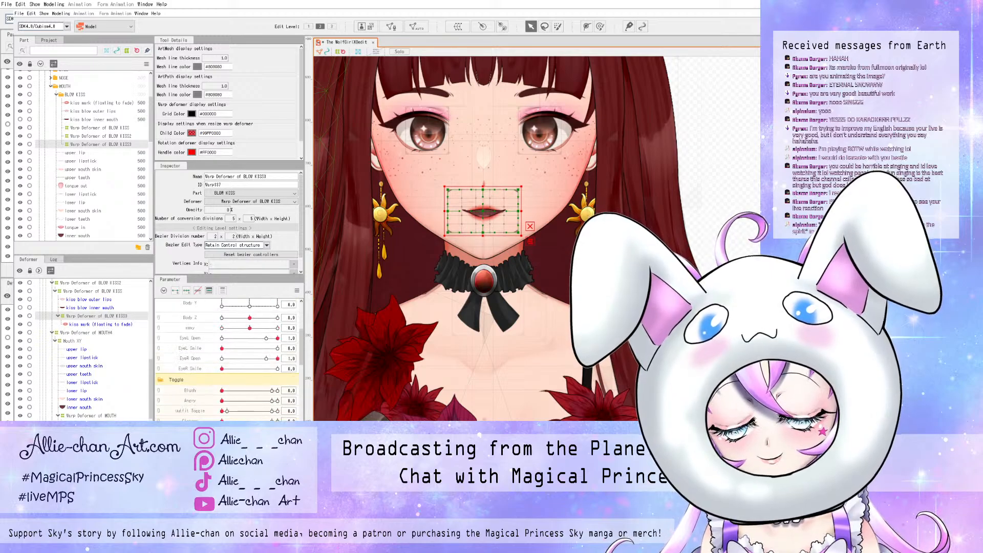
scroll(228, 359, down, 5)
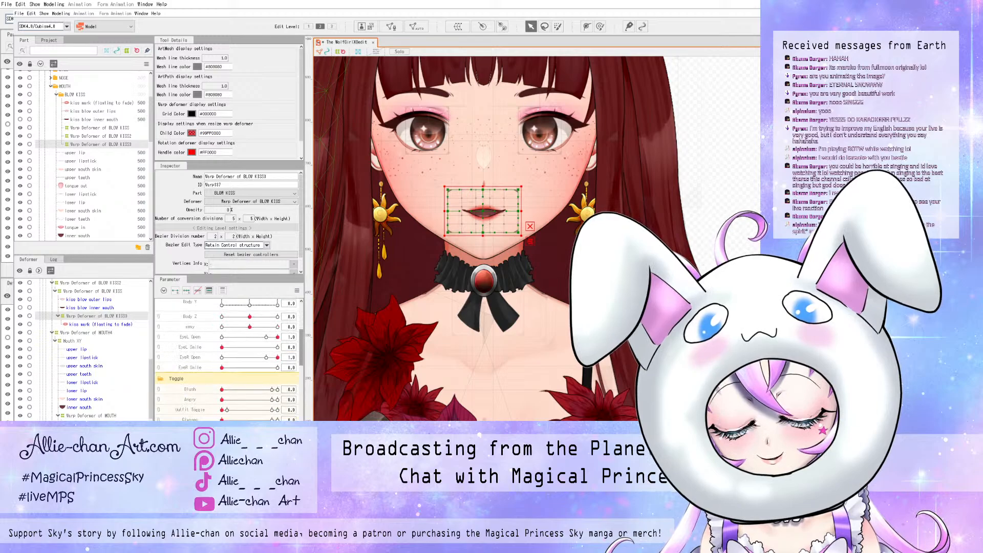
scroll(228, 359, up, 10)
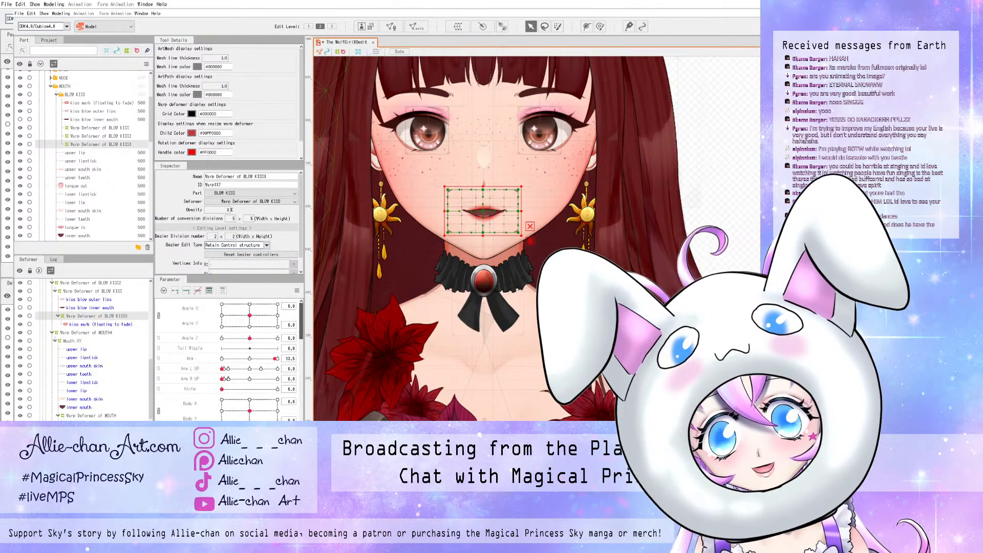
scroll(228, 358, up, 1)
scroll(228, 358, down, 10)
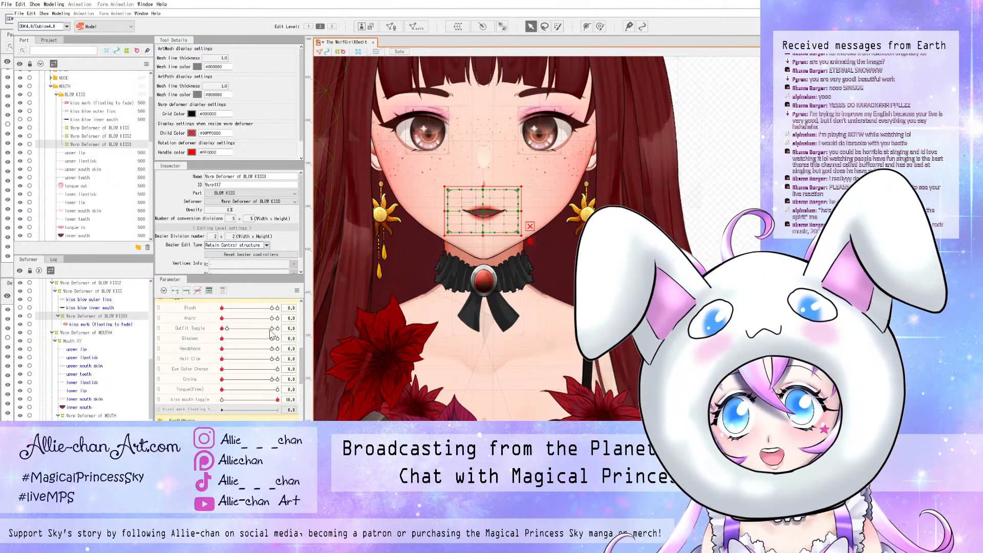
- Compare the kiss mark mesh with the BLOW KISS warp deformers and check which parent deformer the mesh is assigned to
click(100, 102)
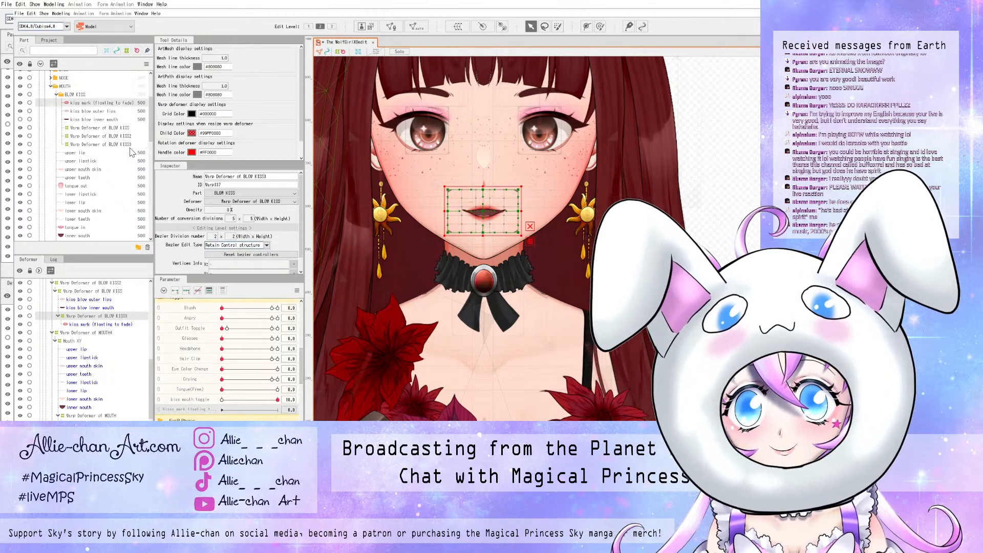
click(101, 145)
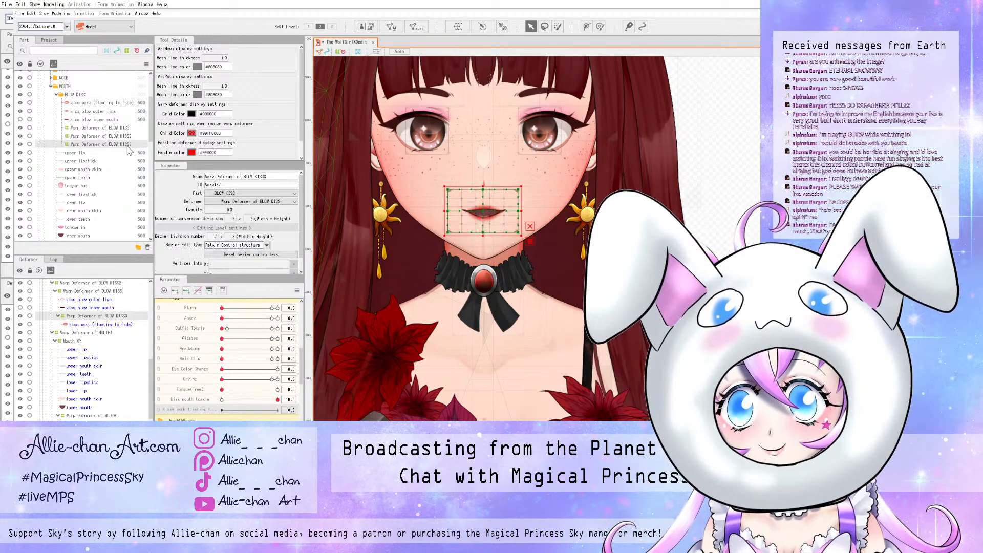
click(121, 103)
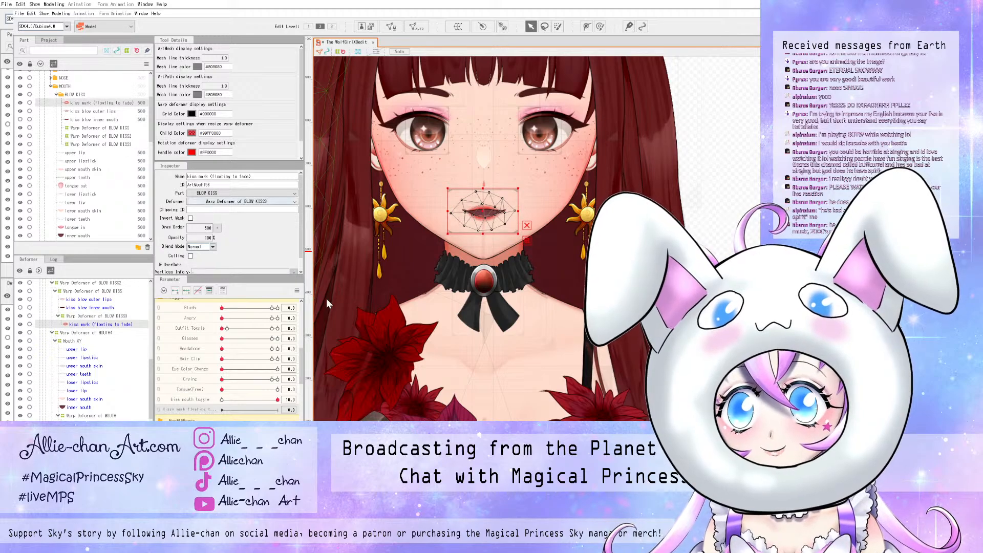
click(114, 128)
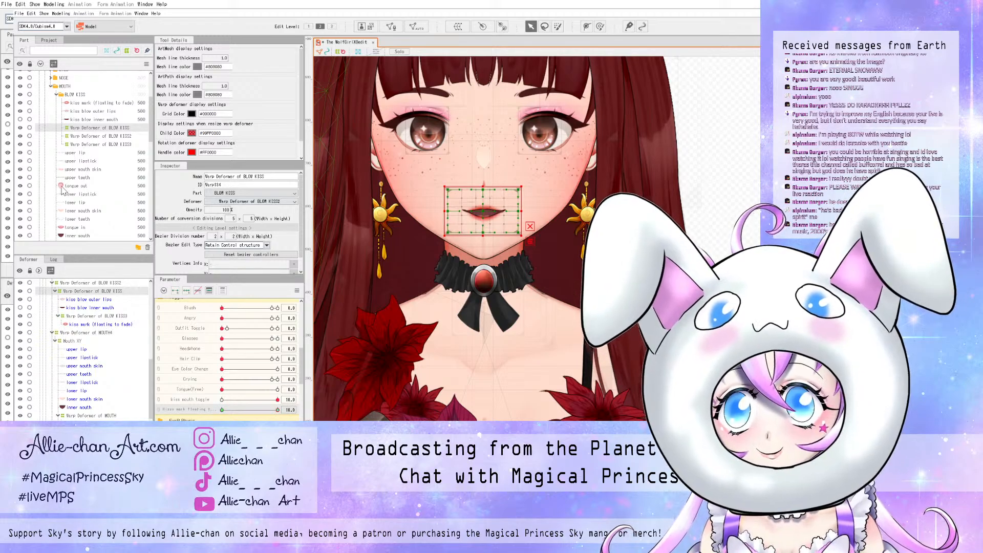
click(106, 102)
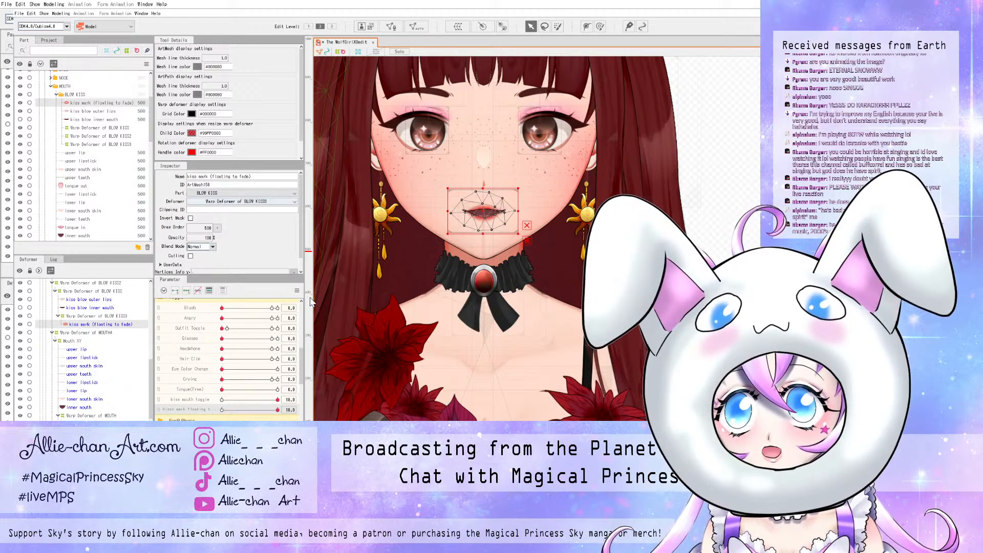
click(209, 201)
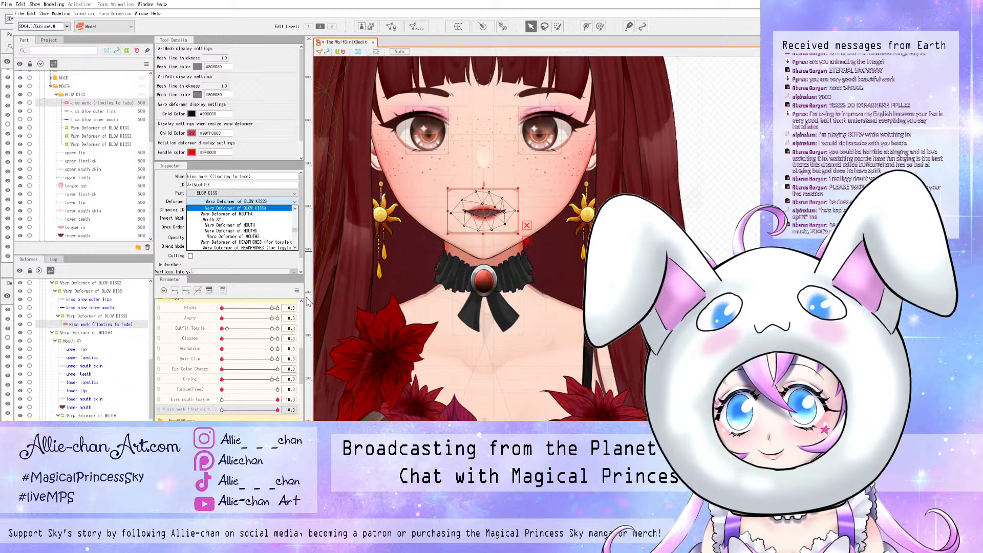
click(209, 202)
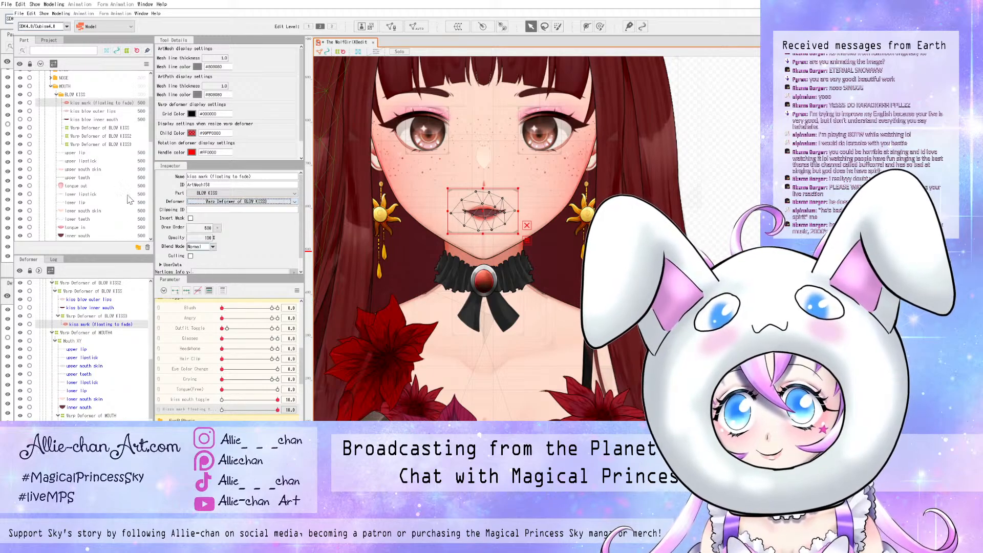
- Set the opacity of Warp Deformer of BLOW KISS3, the kiss mark's parent, to 100% and examine the mark on the mouth
click(100, 127)
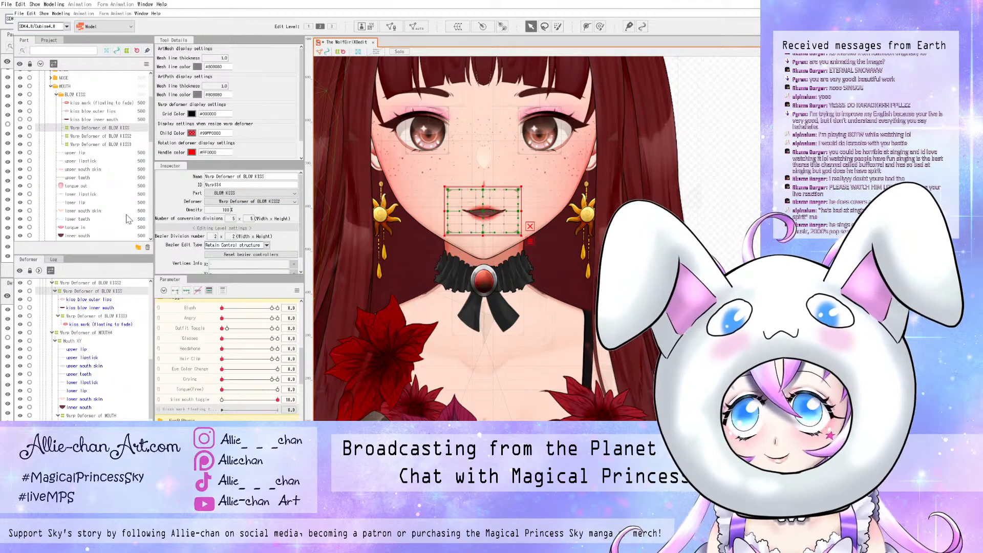
click(98, 144)
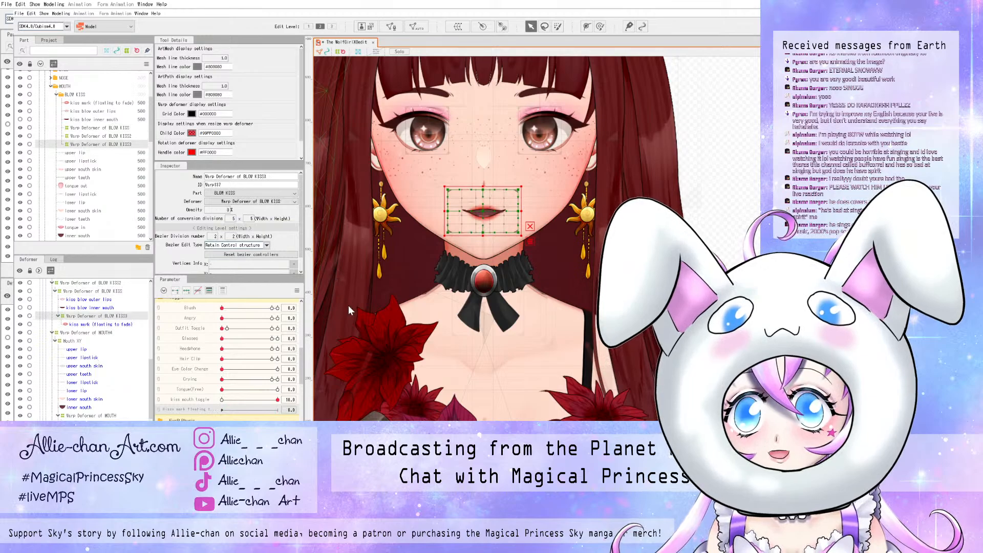
click(219, 210)
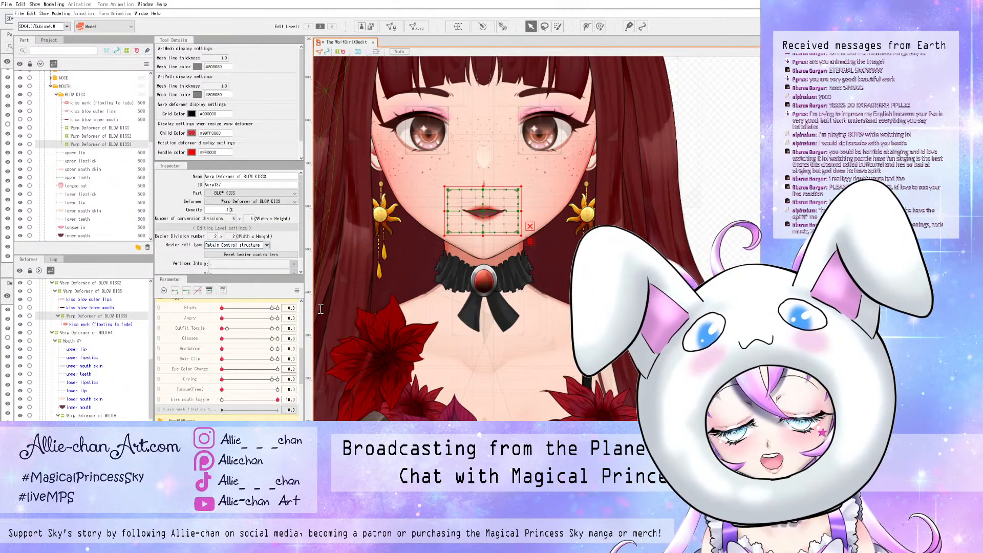
text(100)
key(Return)
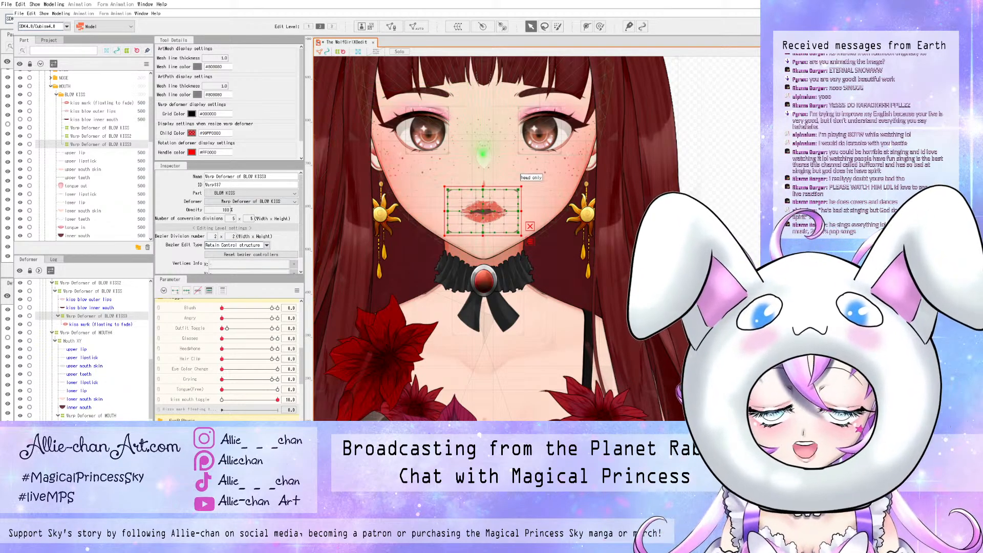
scroll(494, 195, up, 5)
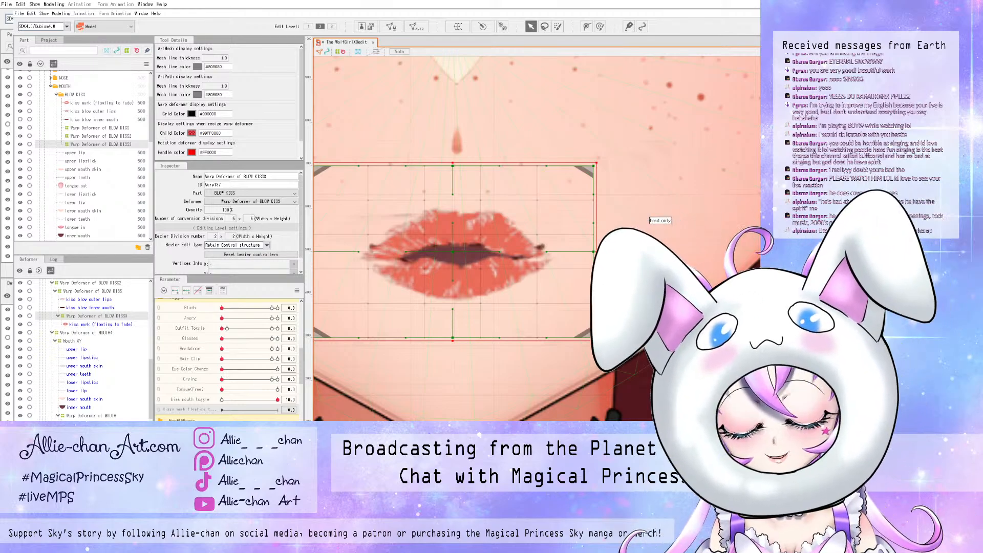
scroll(467, 174, down, 5)
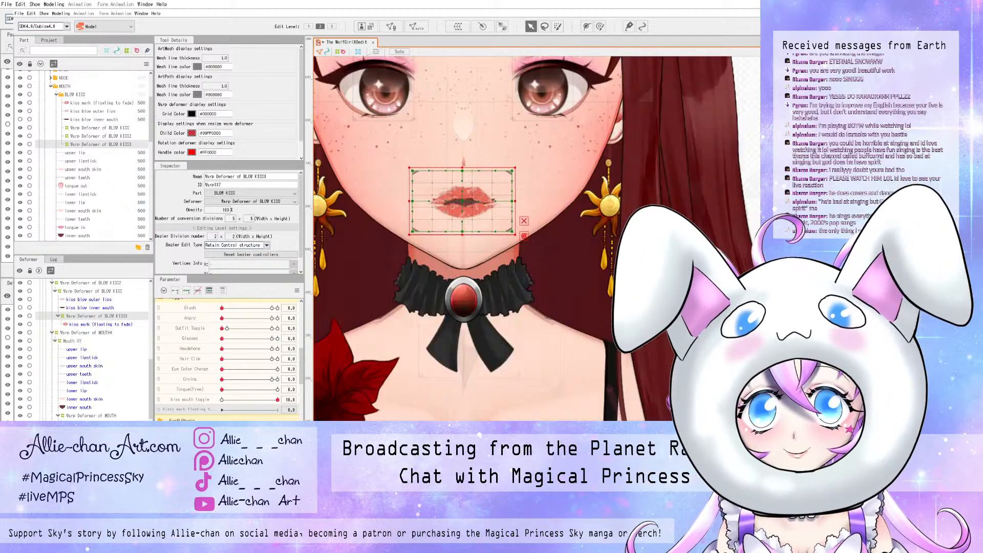
- Add three keys on the kiss mark floating parameter for Warp Deformer of BLOW KISS3 and set its opacity to 0% at value 0
scroll(464, 200, down, 5)
scroll(464, 199, up, 5)
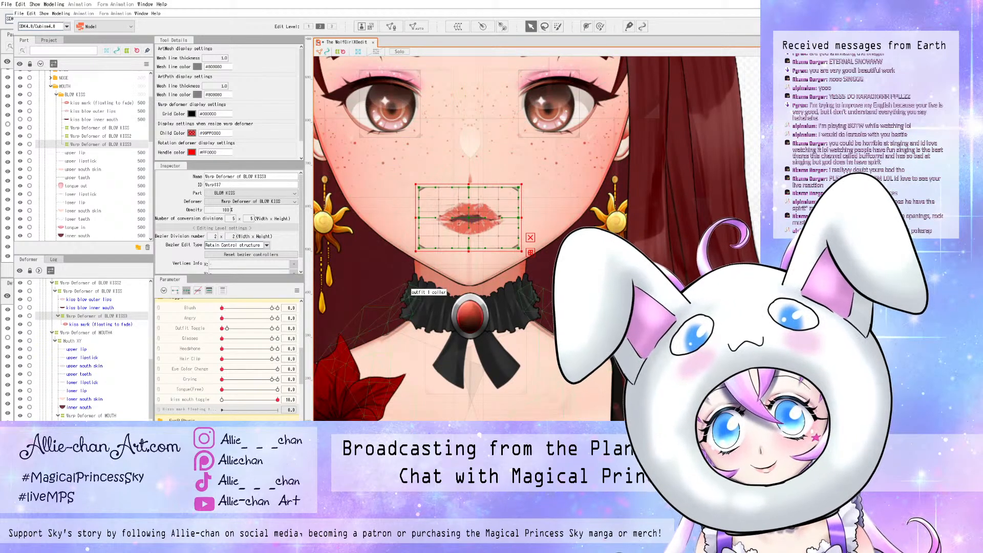
click(187, 291)
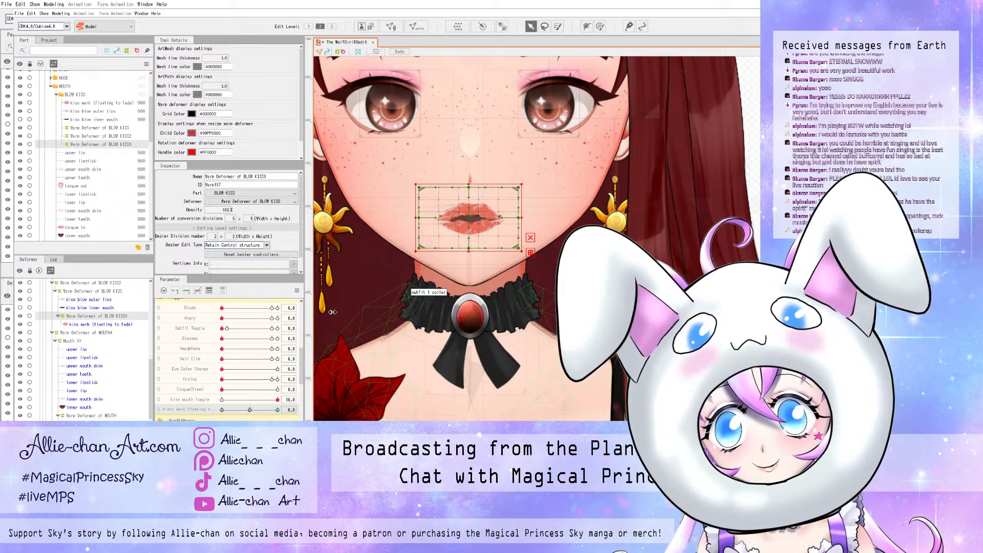
click(227, 210)
text(0)
key(Return)
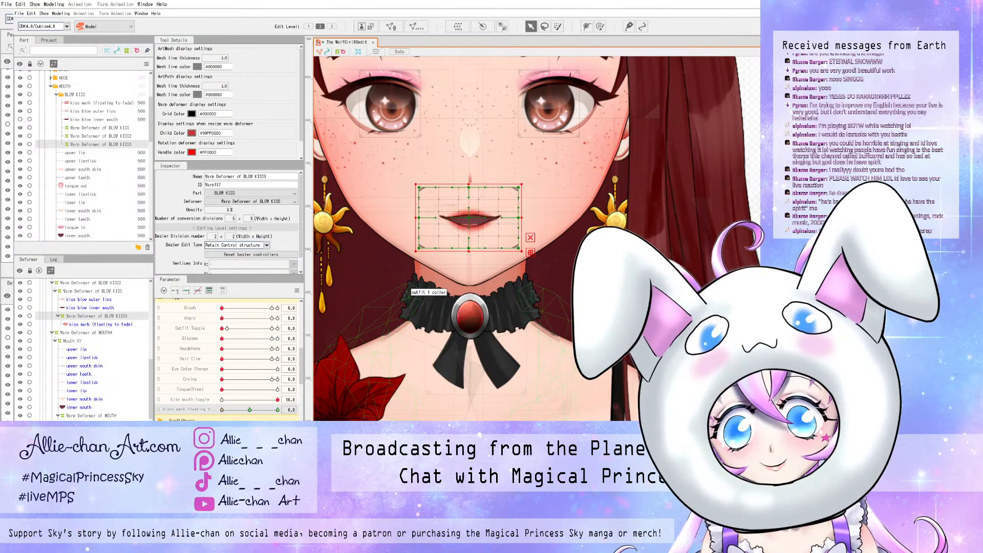
- At value 7.0 of the kiss mark floating parameter, pull both side midpoints of the warp deformer inward toward the lips
drag(221, 410, 261, 409)
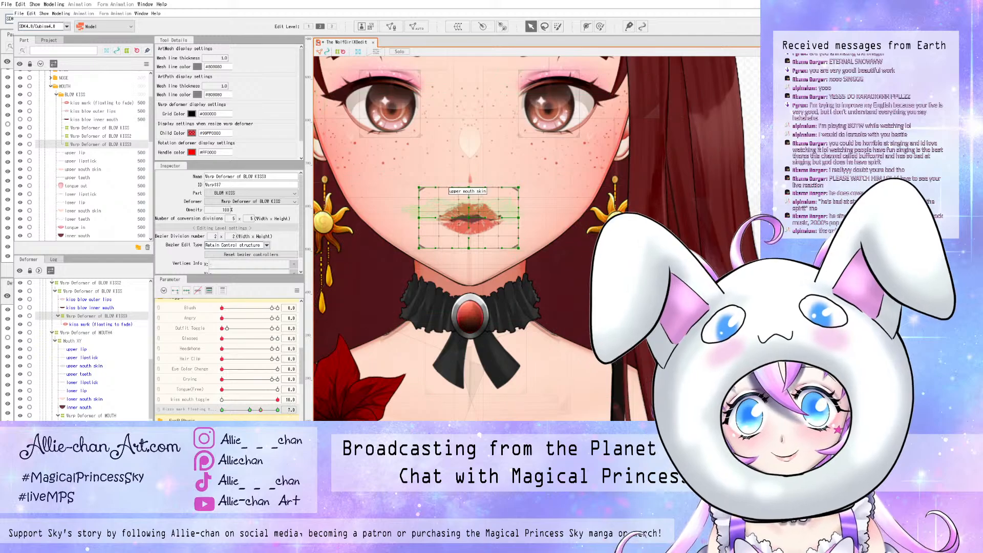
scroll(429, 212, up, 3)
drag(409, 224, 426, 212)
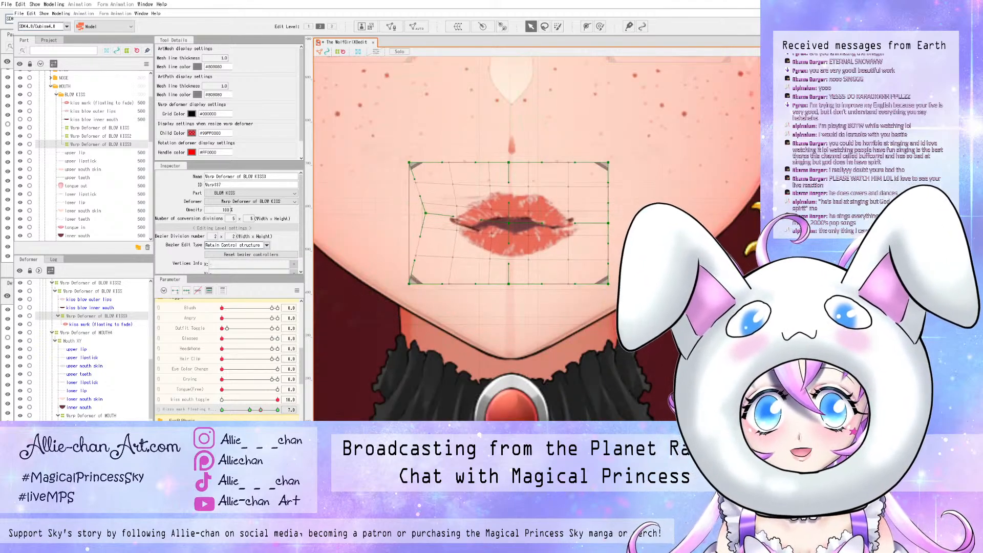
drag(609, 223, 582, 219)
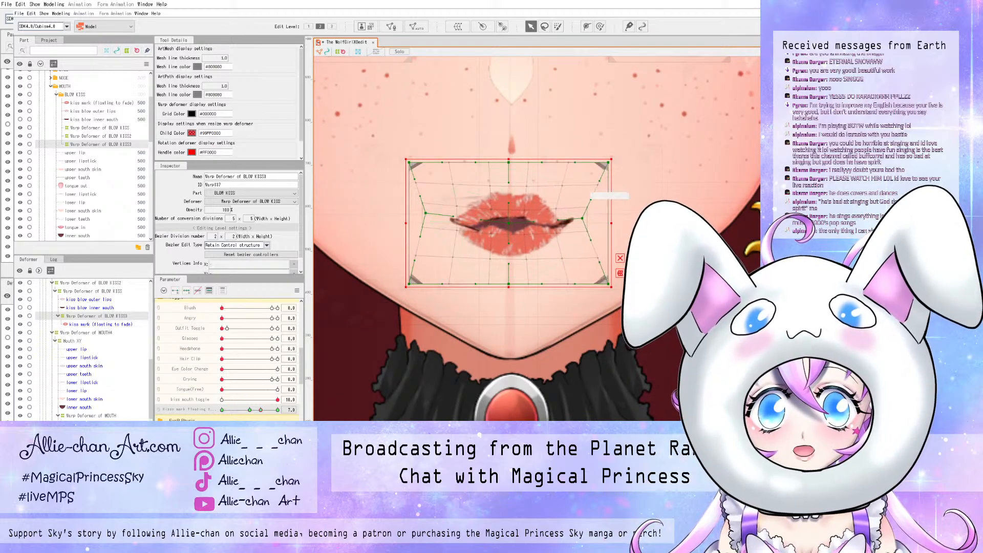
- Bow the deformer's upper and lower edges outward to make the kiss mark taller, and adjust one side midpoint slightly upward
drag(509, 161, 505, 144)
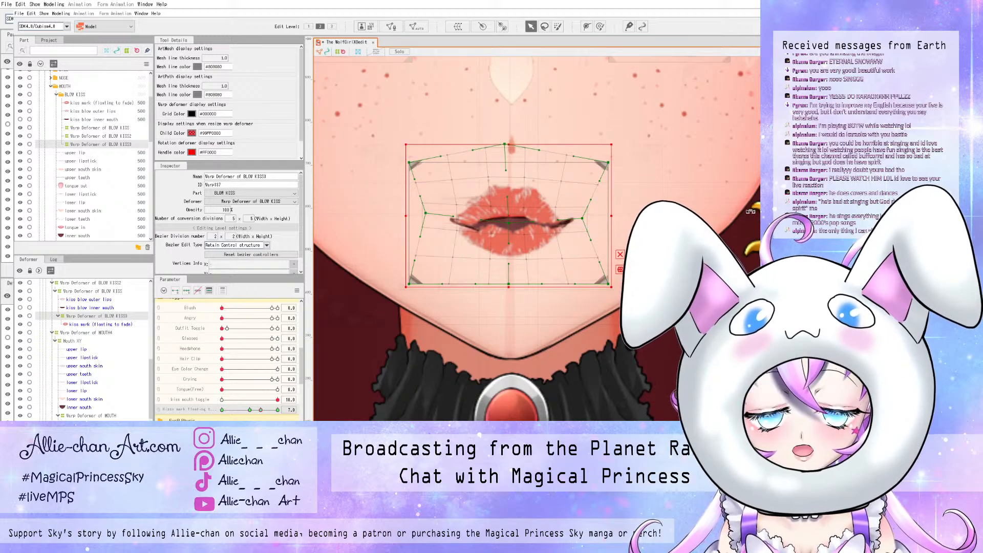
scroll(752, 212, up, 3)
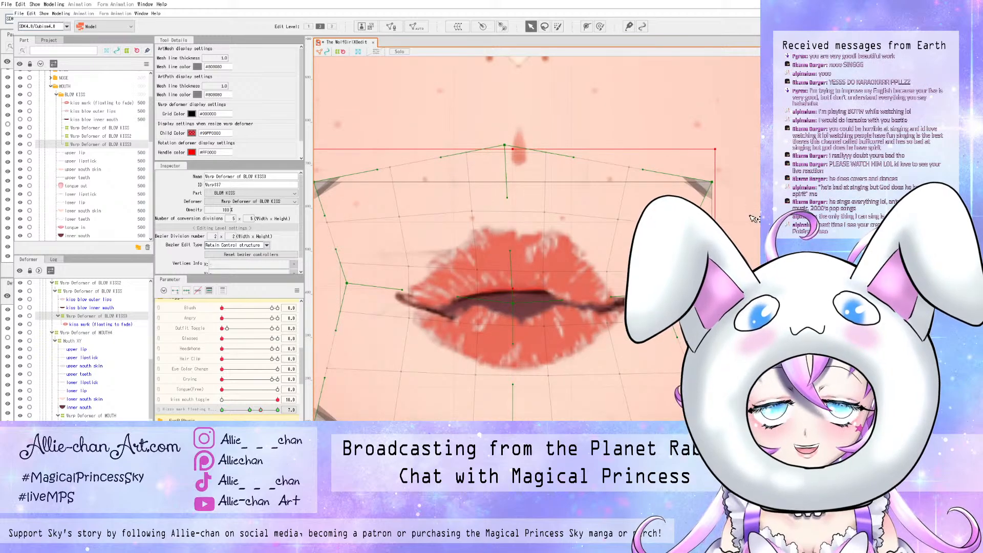
drag(505, 145, 510, 116)
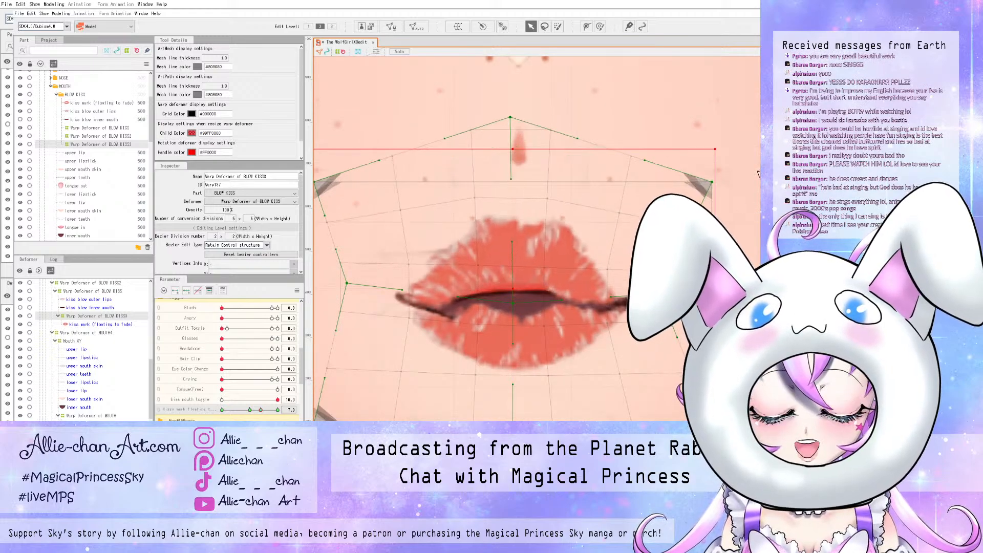
scroll(512, 246, down, 4)
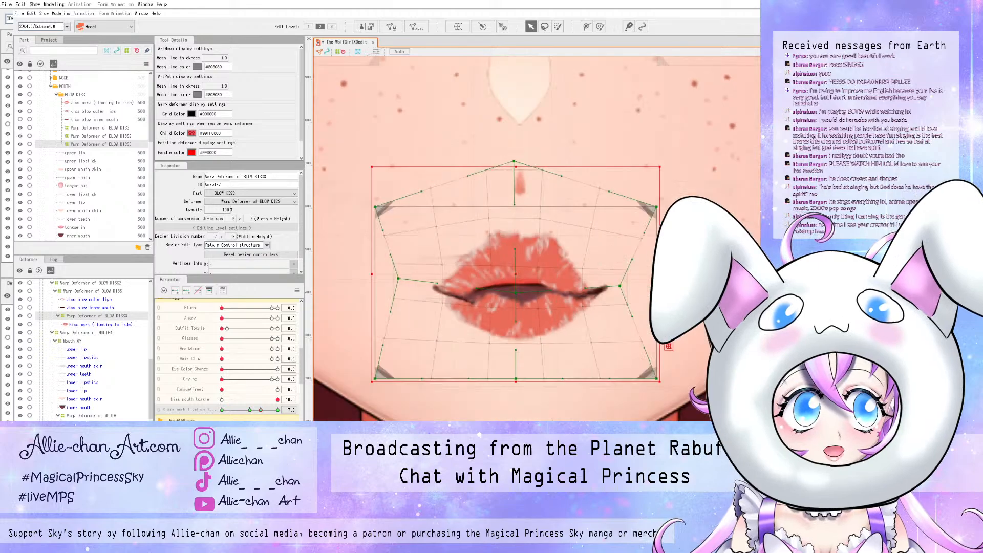
scroll(558, 317, up, 4)
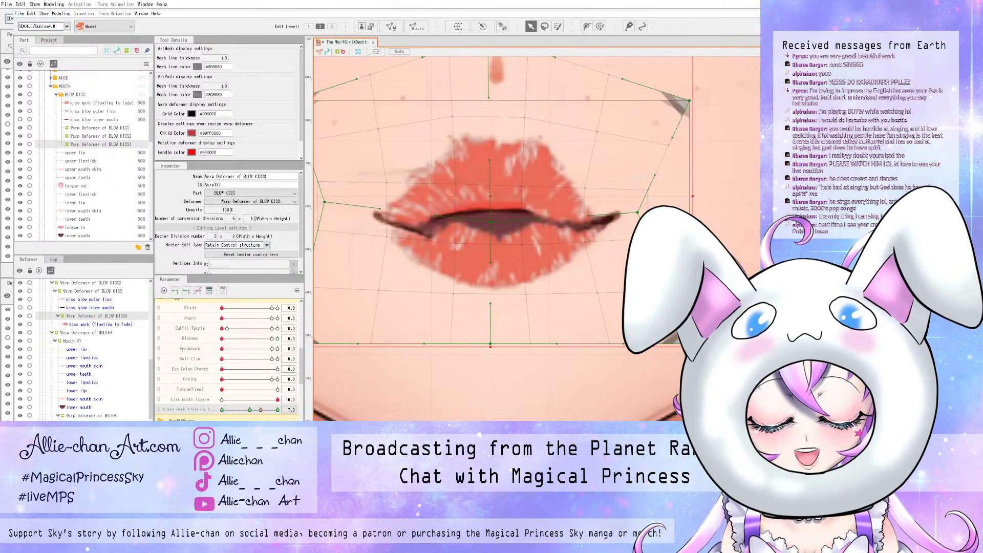
drag(493, 377, 492, 388)
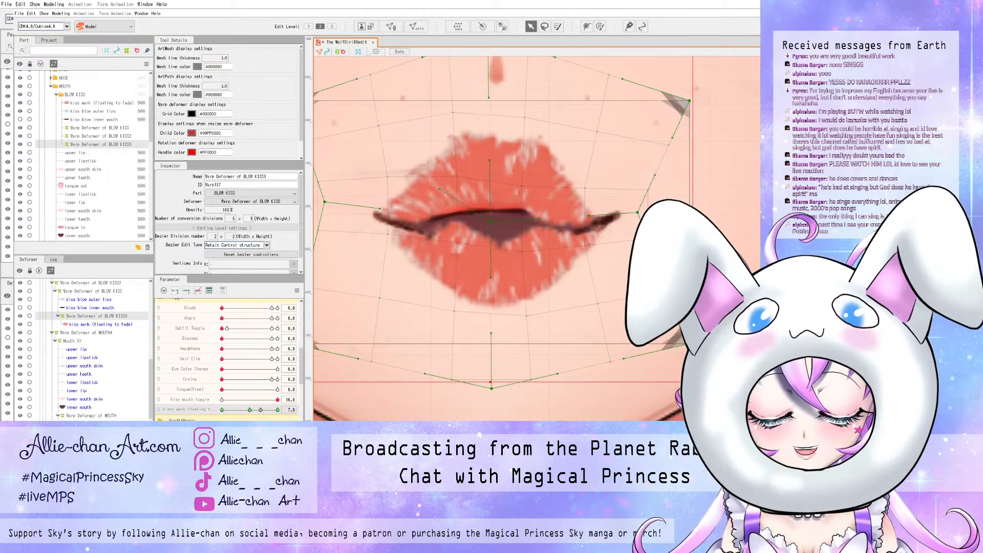
drag(637, 212, 643, 202)
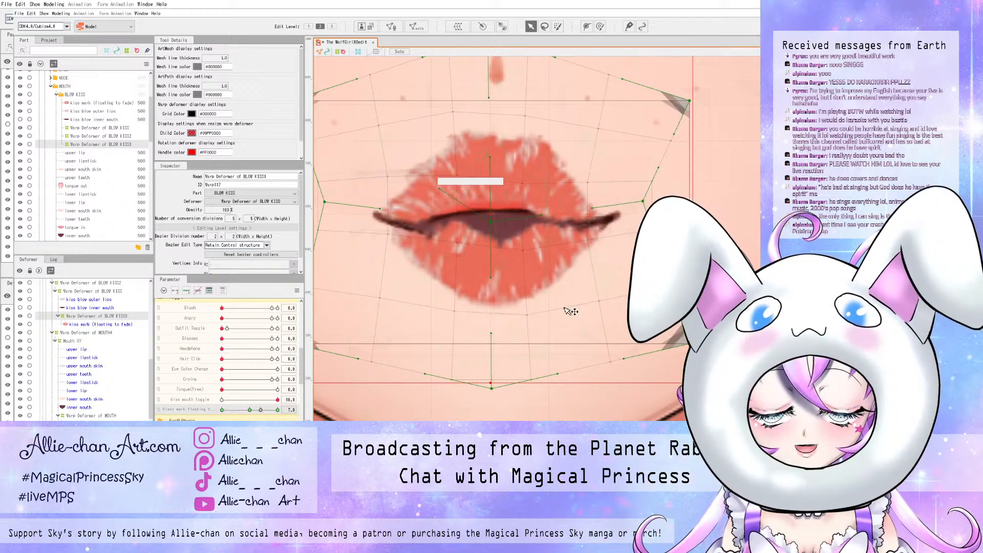
key(ctrl+z)
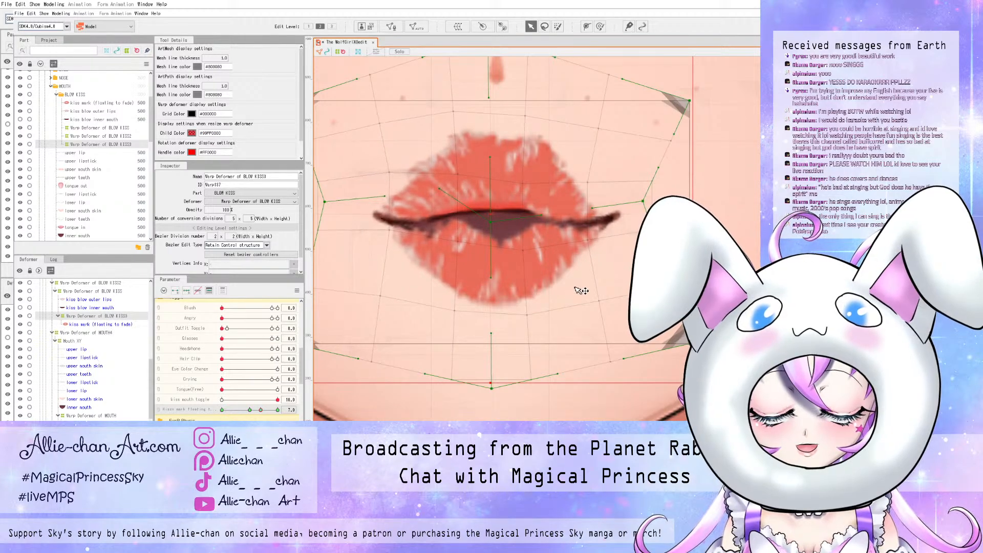
key(ctrl+z)
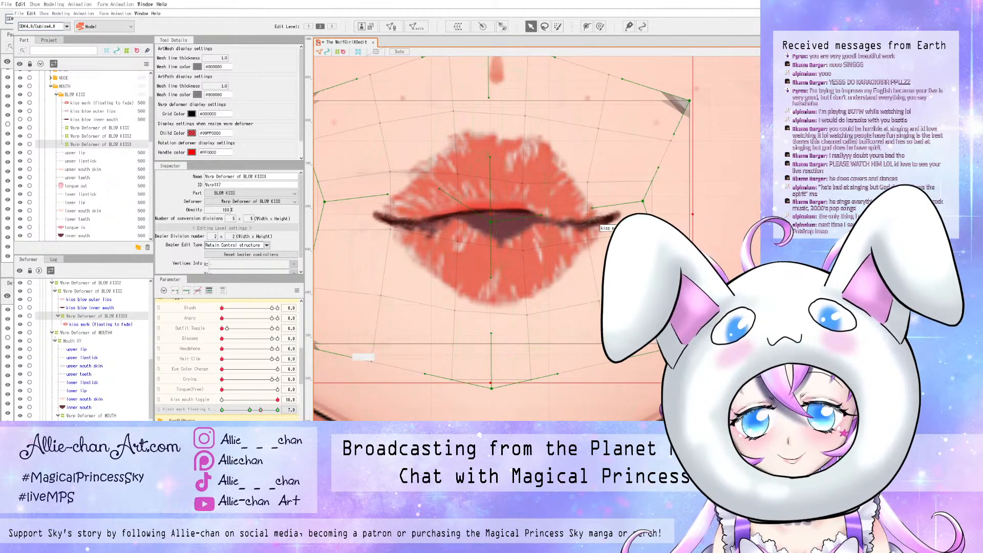
- At value 10.0 of the kiss mark floating parameter, enlarge the warp deformer from head to chest and center it over the face
drag(261, 410, 277, 410)
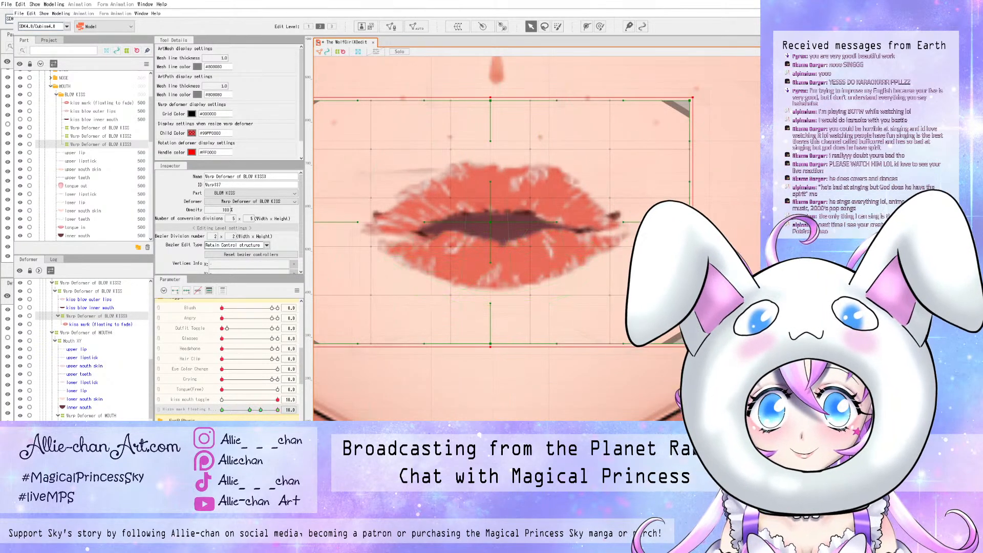
scroll(474, 296, down, 10)
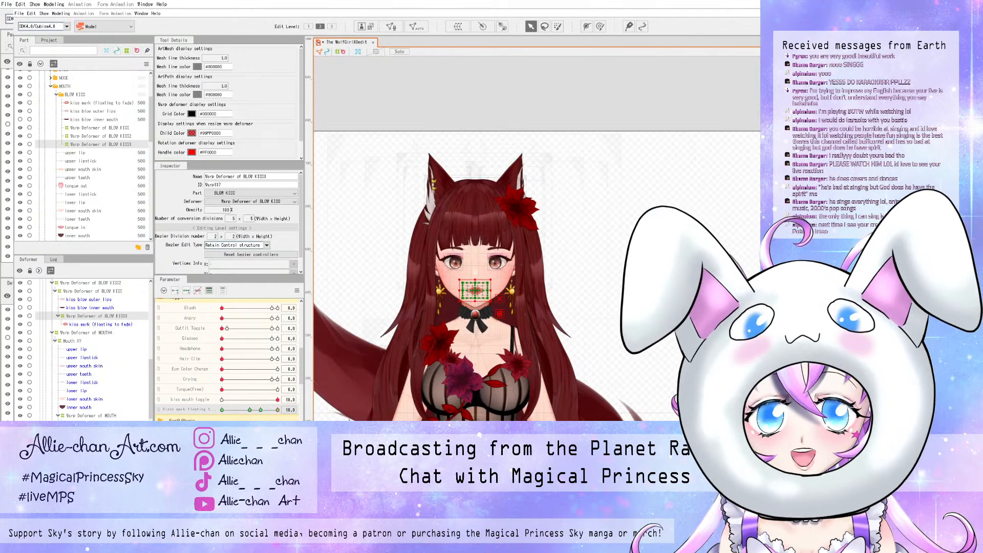
drag(491, 301, 728, 467)
drag(594, 374, 476, 287)
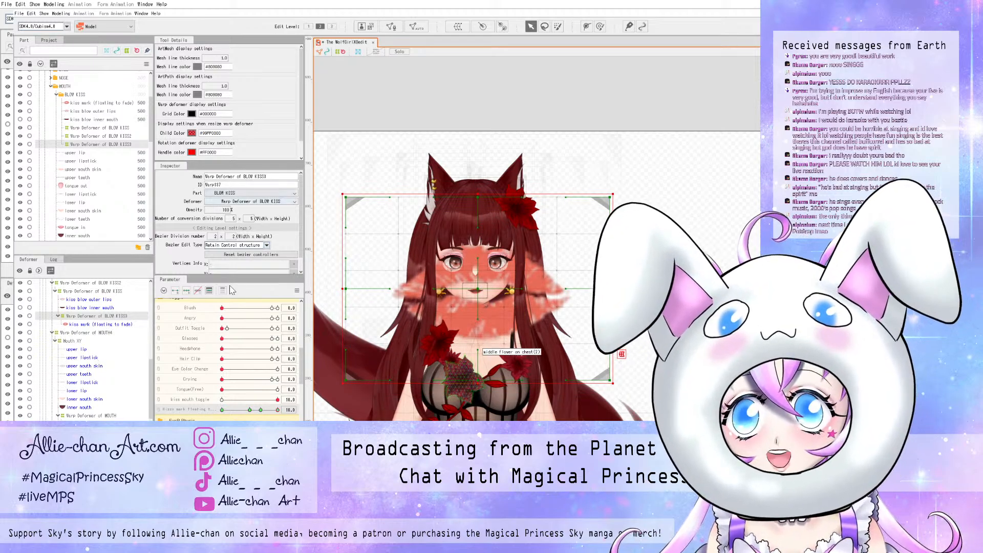
- Set the draw order of the kiss mark (floating to fade) mesh to 600
click(103, 103)
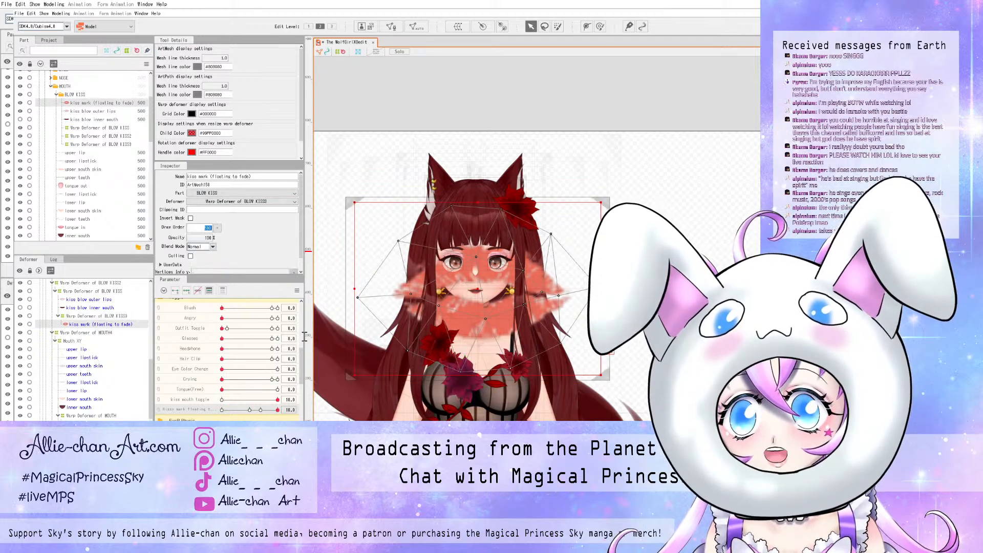
text(600)
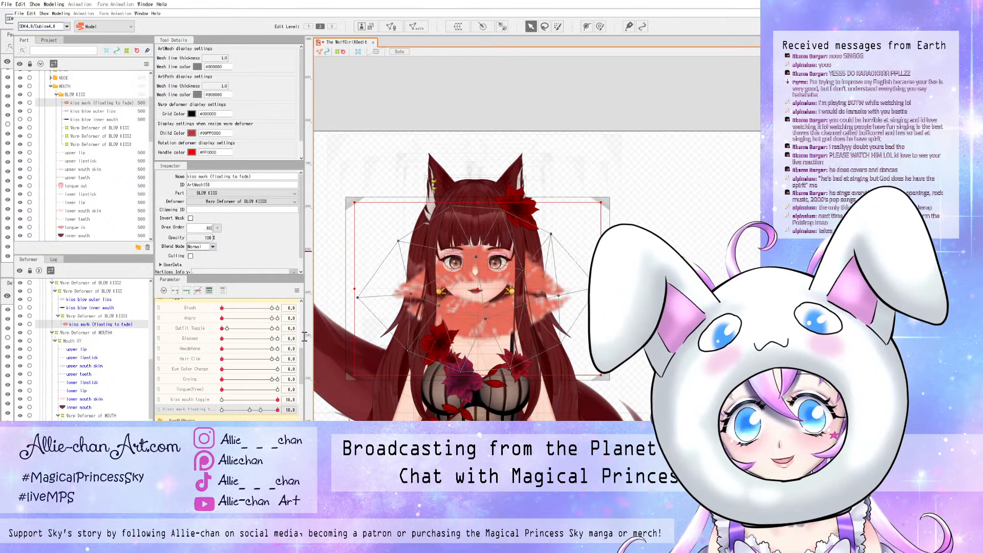
key(Return)
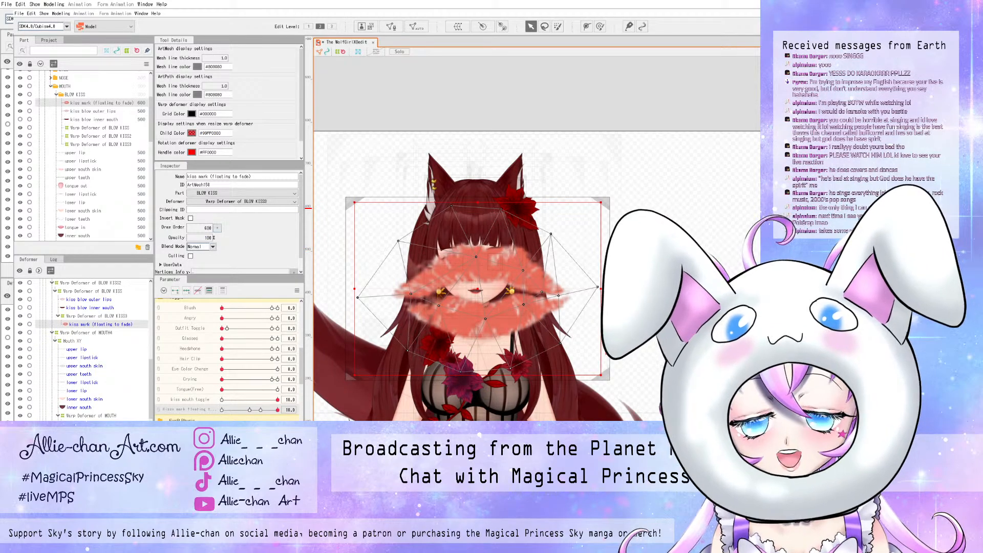
- Stretch the kiss mark mesh vertically and horizontally so it is larger in front of the face
mouse_move(277, 410)
mouse_down()
mouse_move(257, 410)
mouse_move(278, 410)
mouse_up()
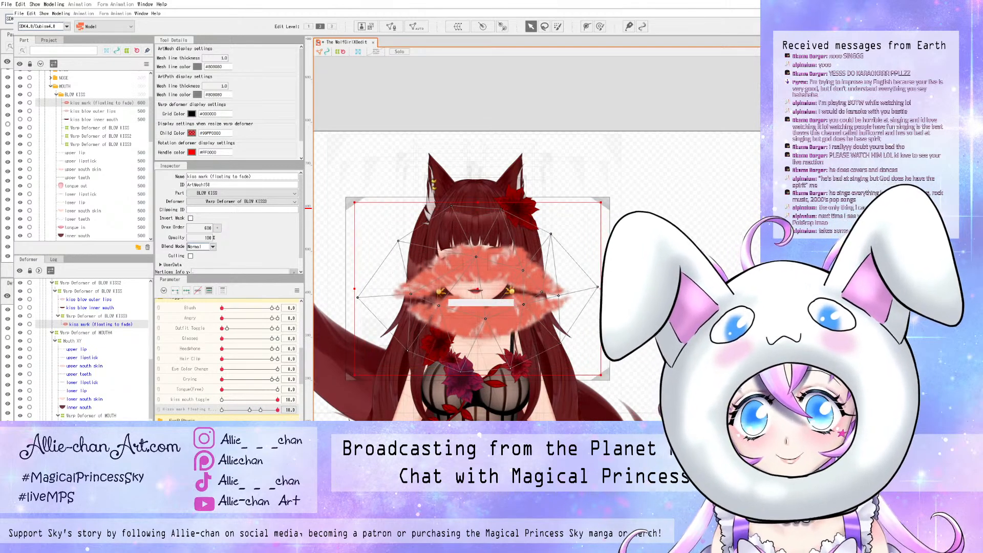
drag(478, 375, 477, 397)
drag(477, 202, 478, 169)
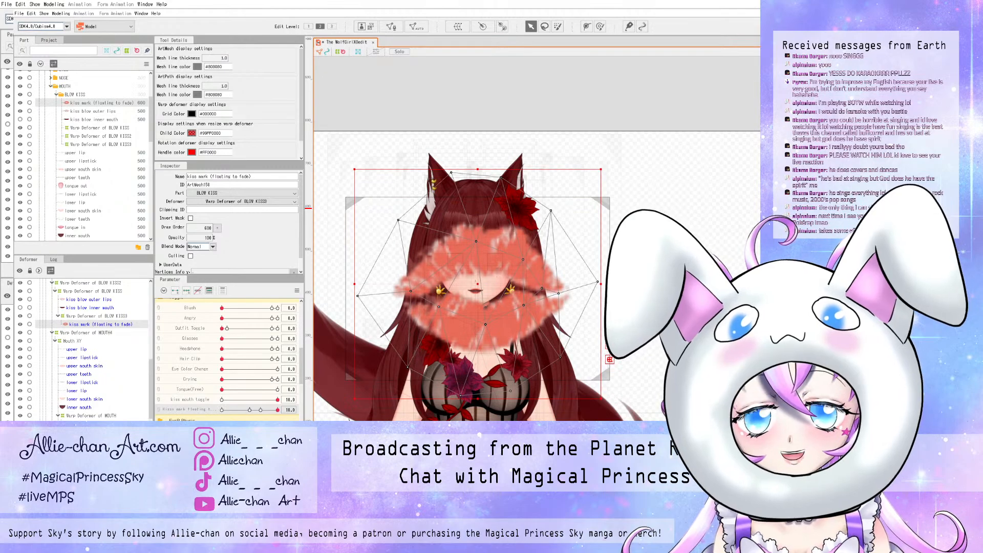
drag(355, 283, 337, 283)
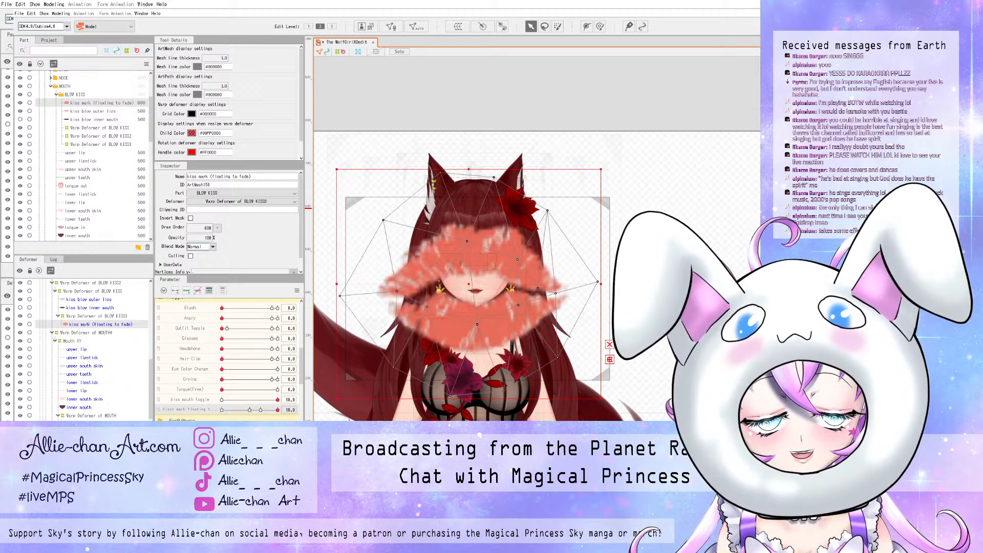
drag(600, 283, 610, 284)
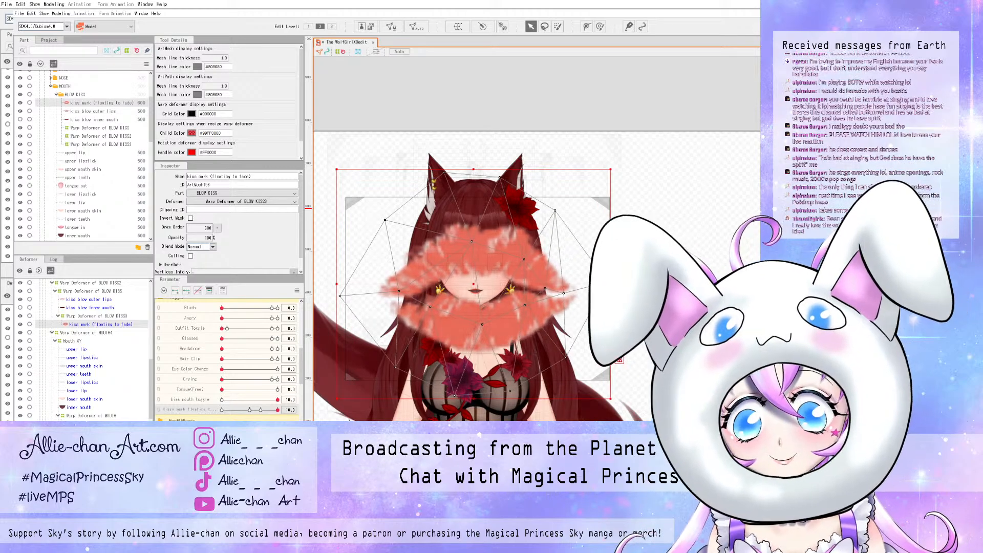
- Try setting the kiss mark mesh's own opacity to 0%, check it along the floating parameter, and undo the opacity change
mouse_move(277, 410)
mouse_down()
mouse_move(263, 410)
mouse_move(277, 410)
mouse_up()
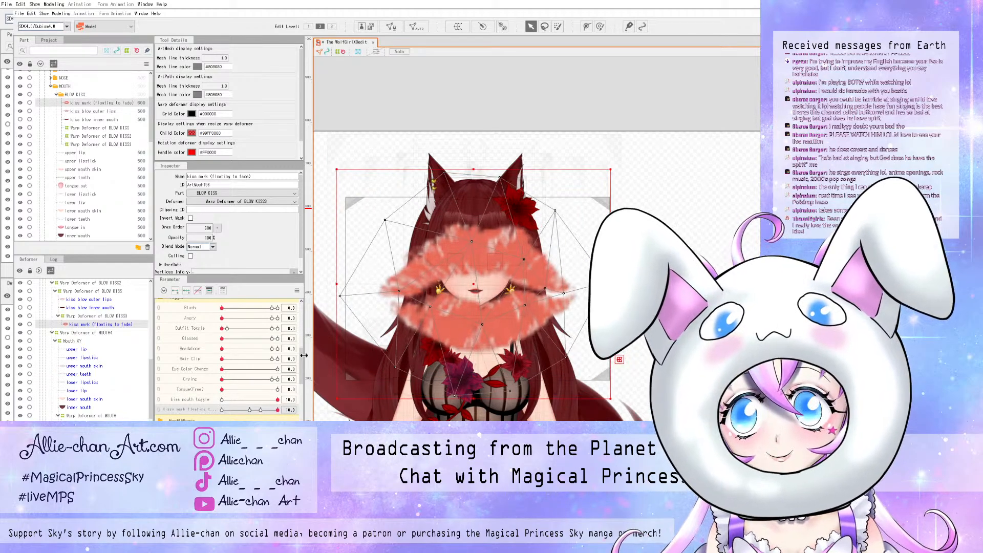
click(206, 237)
text(0)
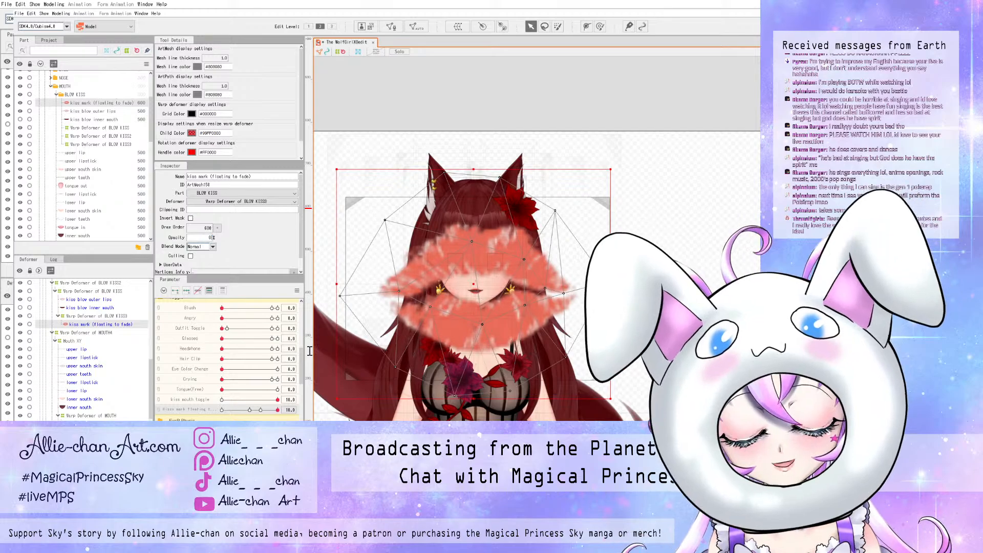
key(Return)
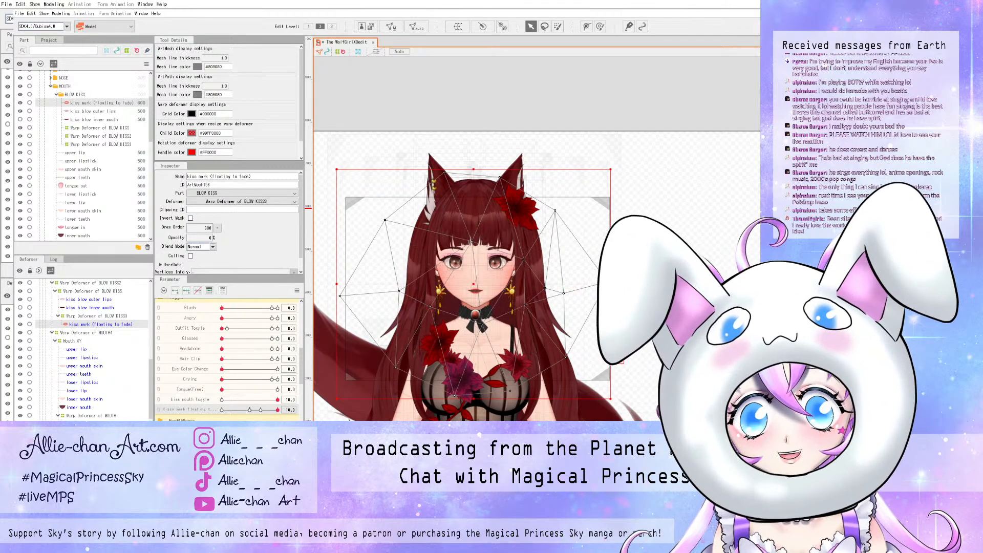
click(222, 410)
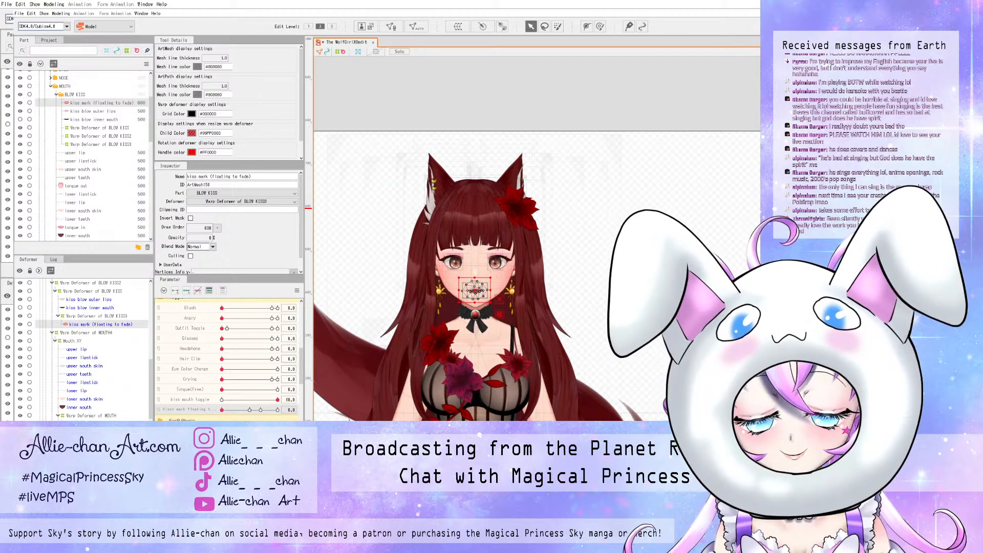
drag(222, 409, 259, 410)
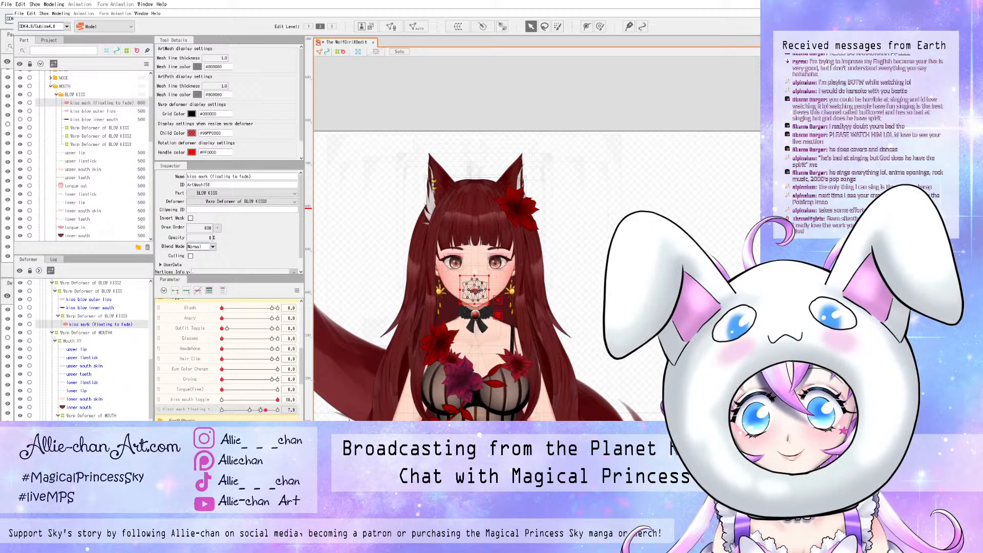
drag(266, 410, 260, 410)
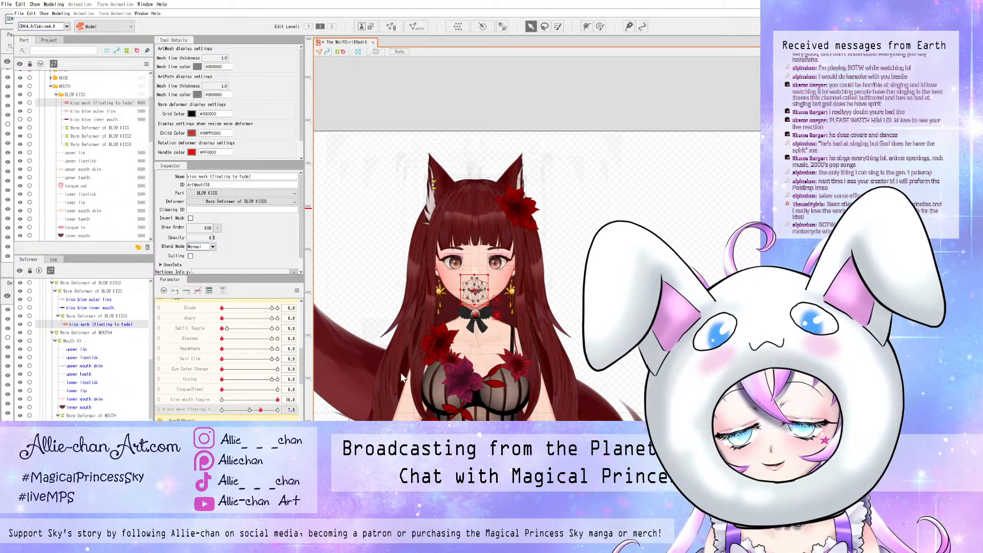
key(ctrl+z)
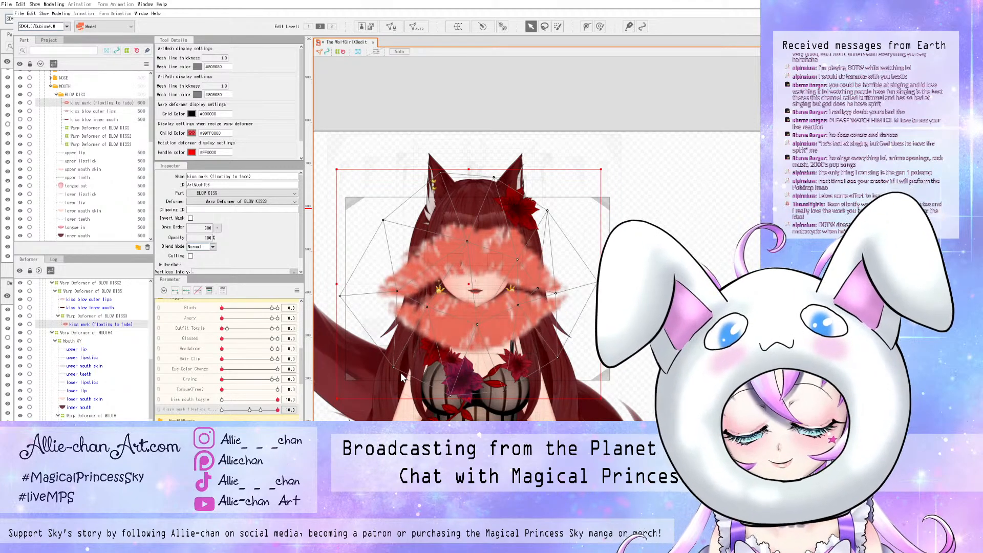
key(ctrl+z)
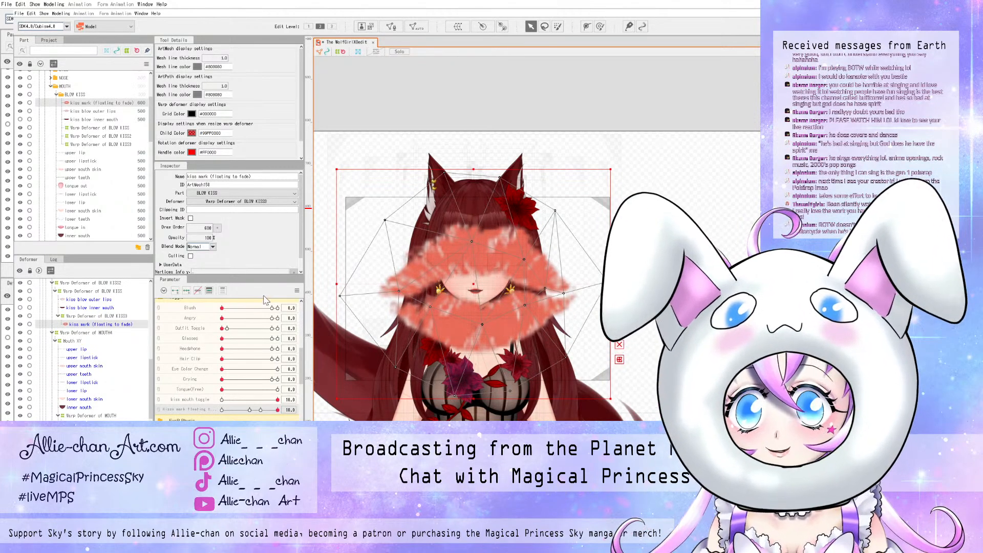
- Set the opacity of Warp Deformer of BLOW KISS3 to 0% at value 10.0 of the kiss mark floating parameter
click(93, 144)
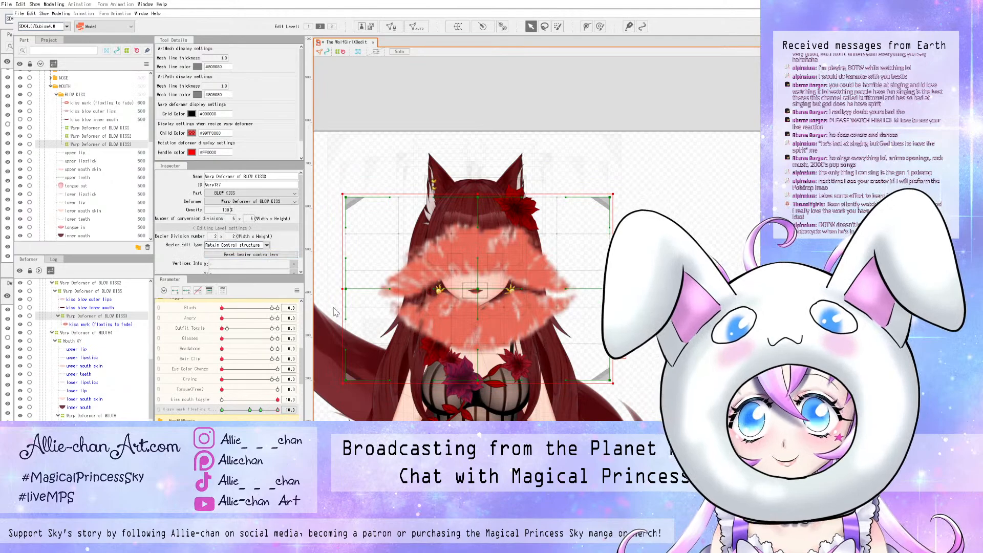
click(225, 209)
text(0)
key(Return)
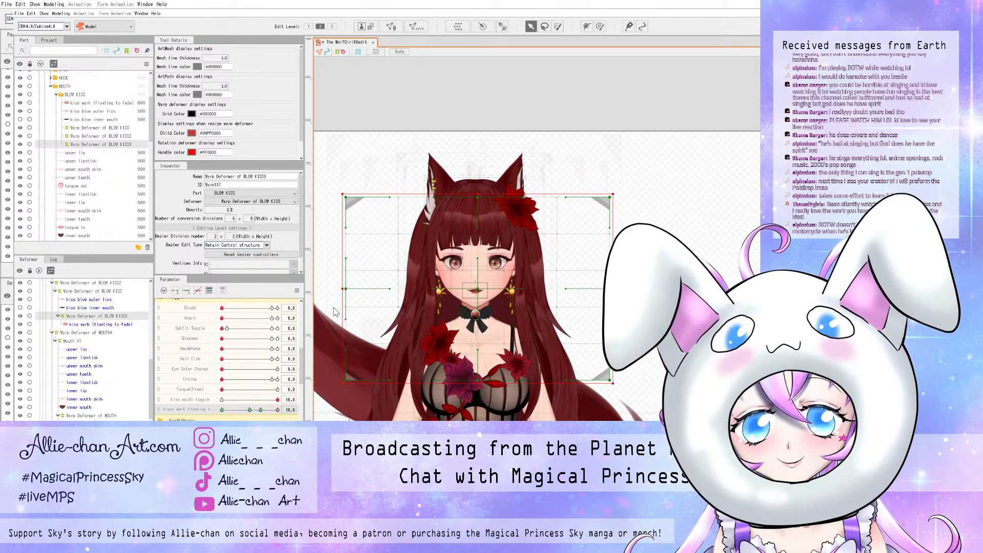
- Add a key at value 8.5 of the kiss mark floating parameter and set the opacity of Warp Deformer of BLOW KISS3 there to 80%
click(222, 410)
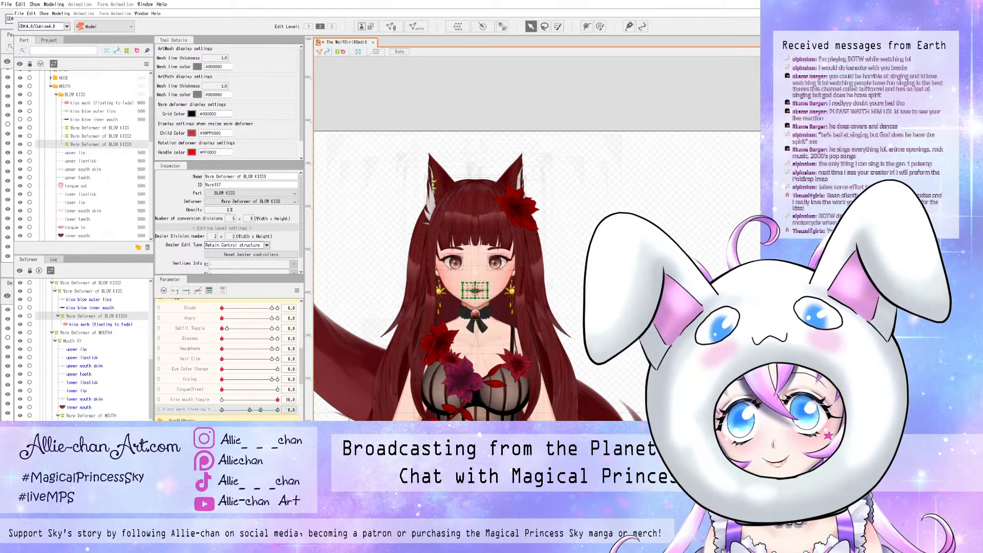
drag(221, 410, 270, 409)
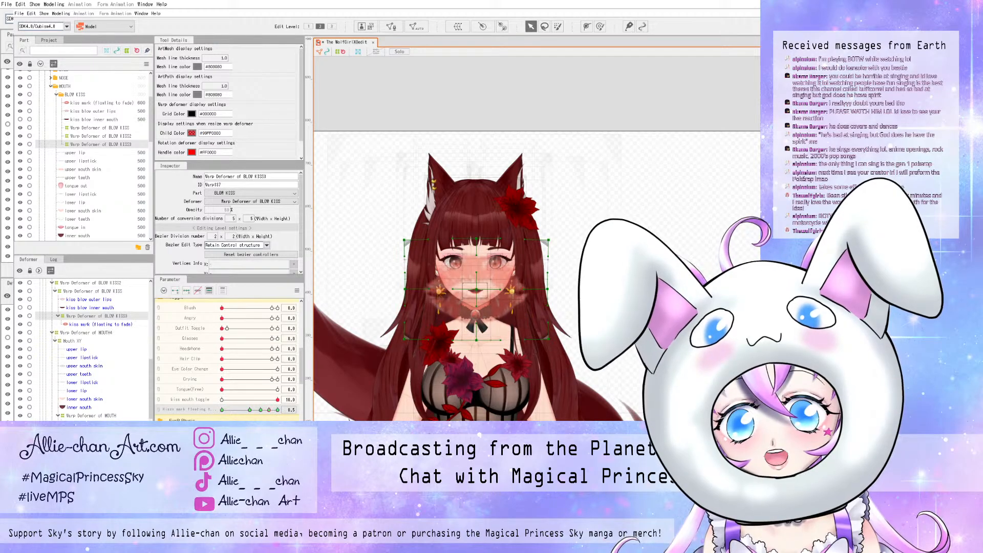
double_click(226, 210)
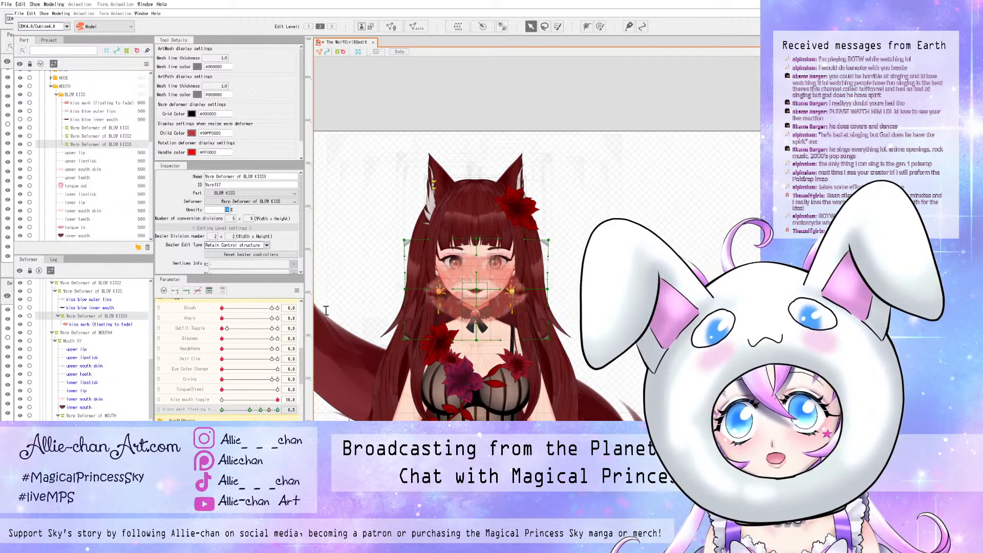
text(80)
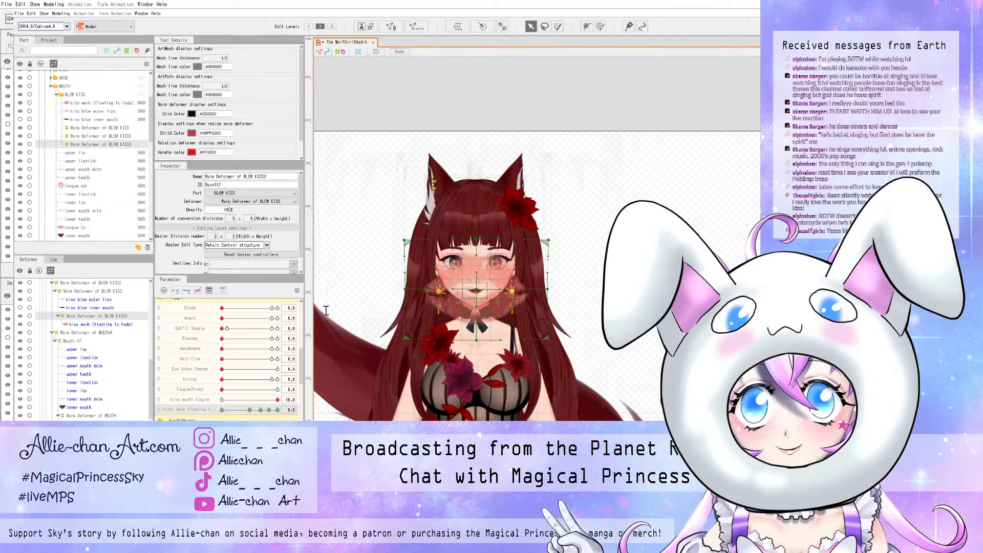
key(Return)
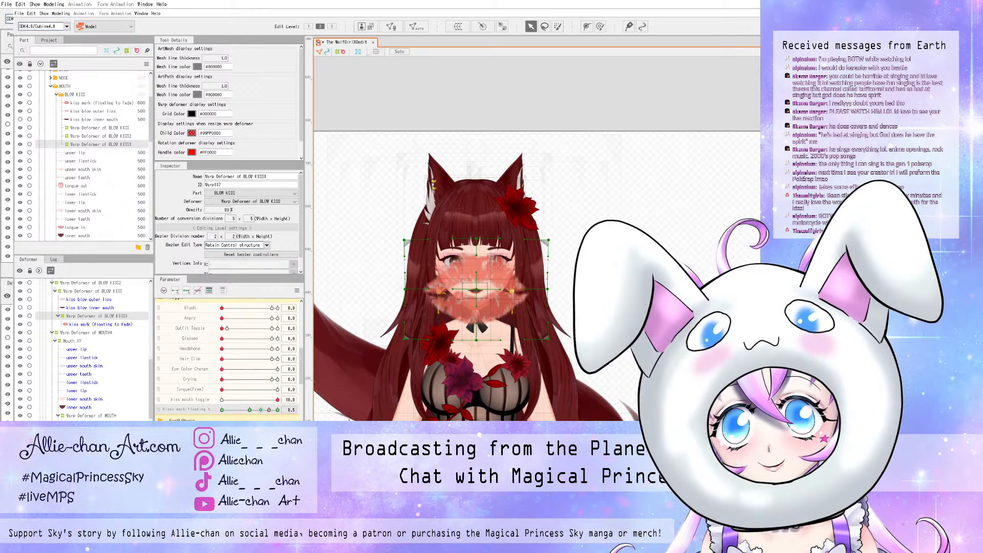
- Change the opacity of Warp Deformer of BLOW KISS3 to 50% at value 8.5 of the kiss mark floating parameter
mouse_move(268, 410)
mouse_down()
mouse_move(250, 410)
mouse_move(277, 410)
mouse_up()
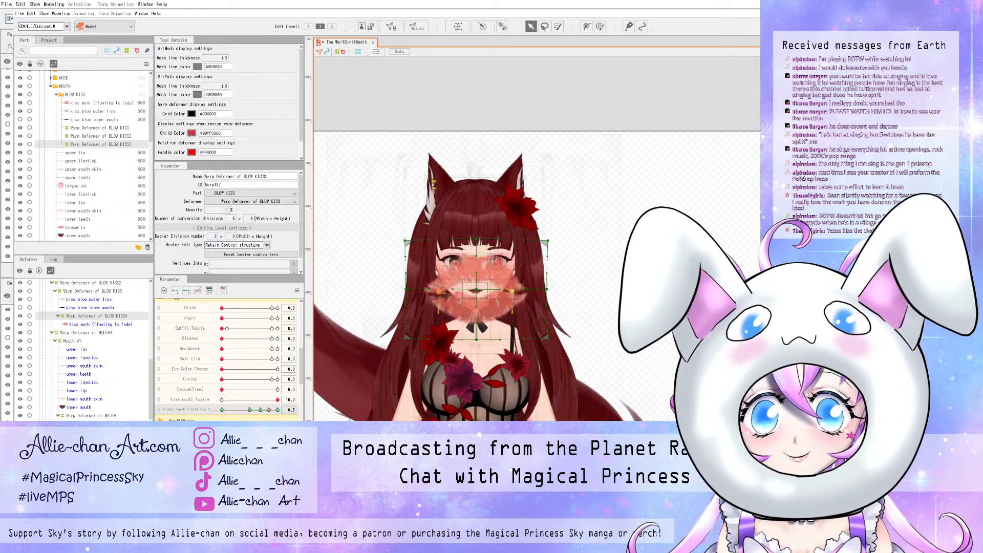
drag(269, 410, 270, 410)
double_click(227, 209)
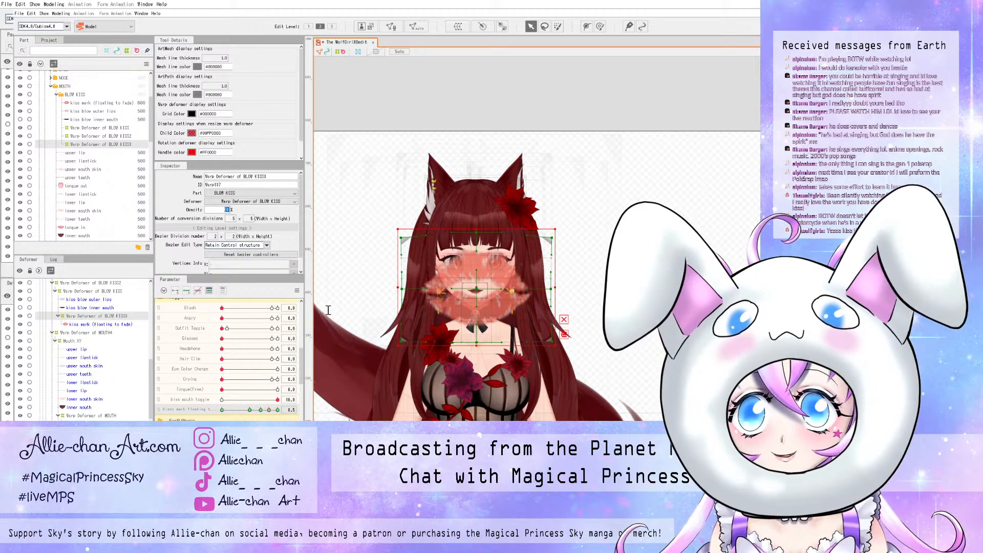
text(5)
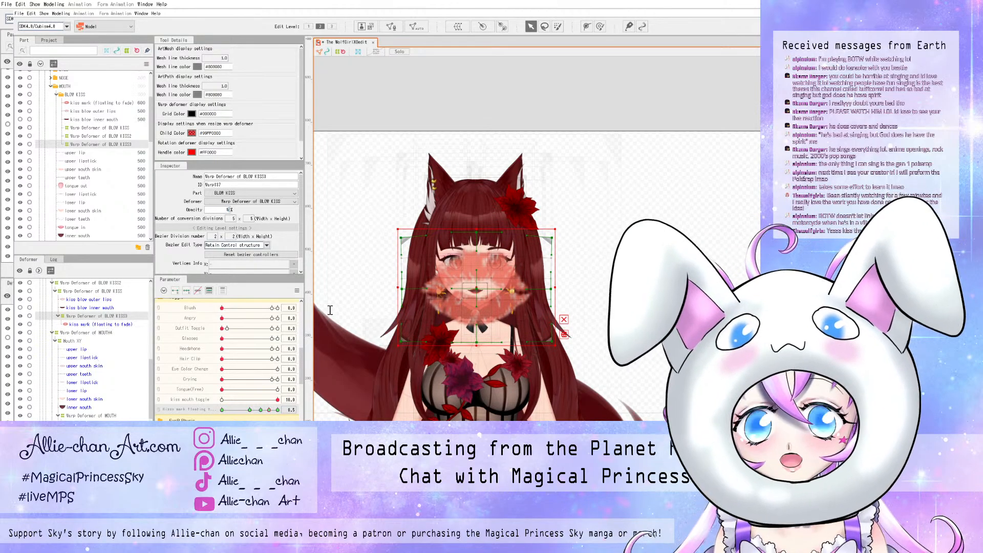
text(0)
key(Return)
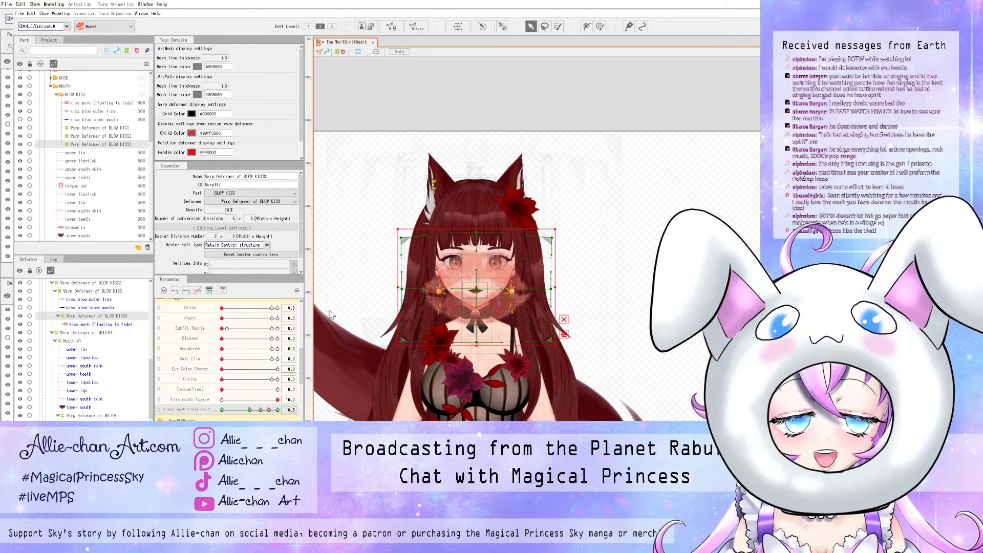
- Preview the kiss mark floating parameter from 0 to 10.0 with nothing selected, and scrub the kiss mouth toggle down to 0
key(1)
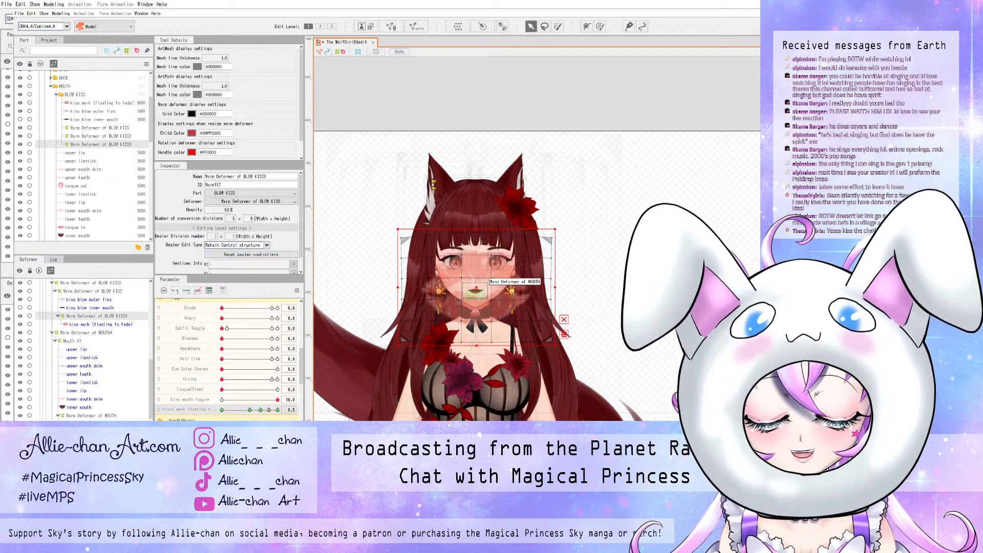
scroll(476, 290, up, 5)
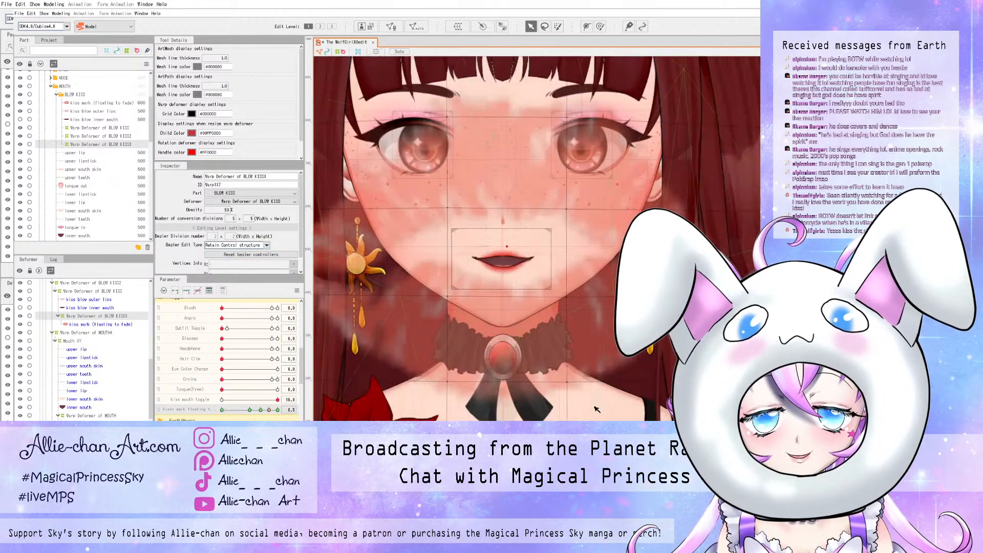
click(222, 410)
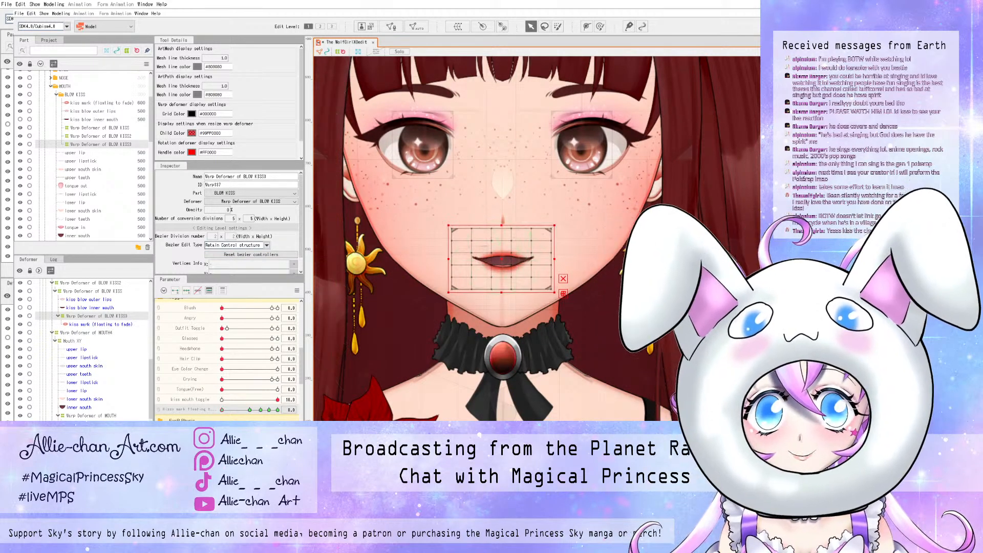
click(453, 384)
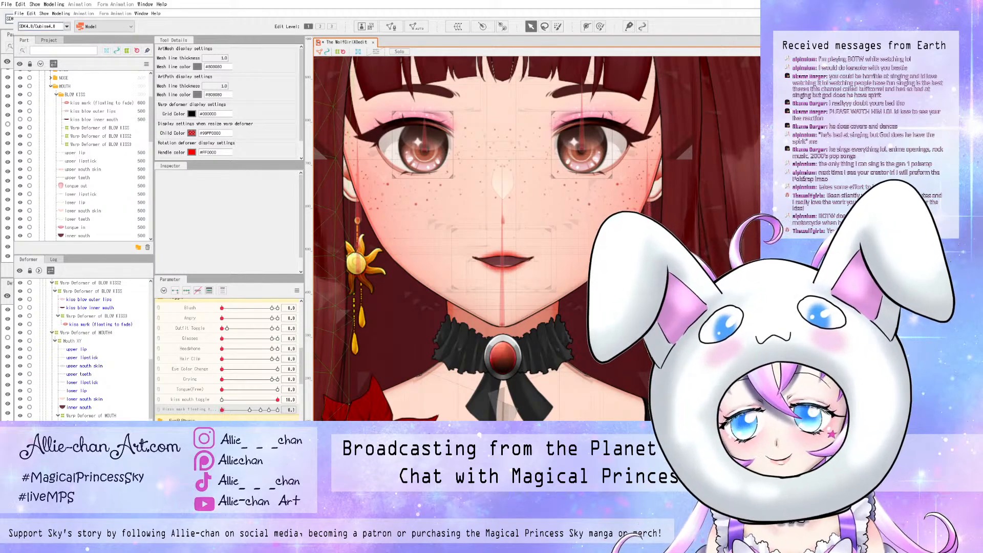
drag(222, 410, 278, 409)
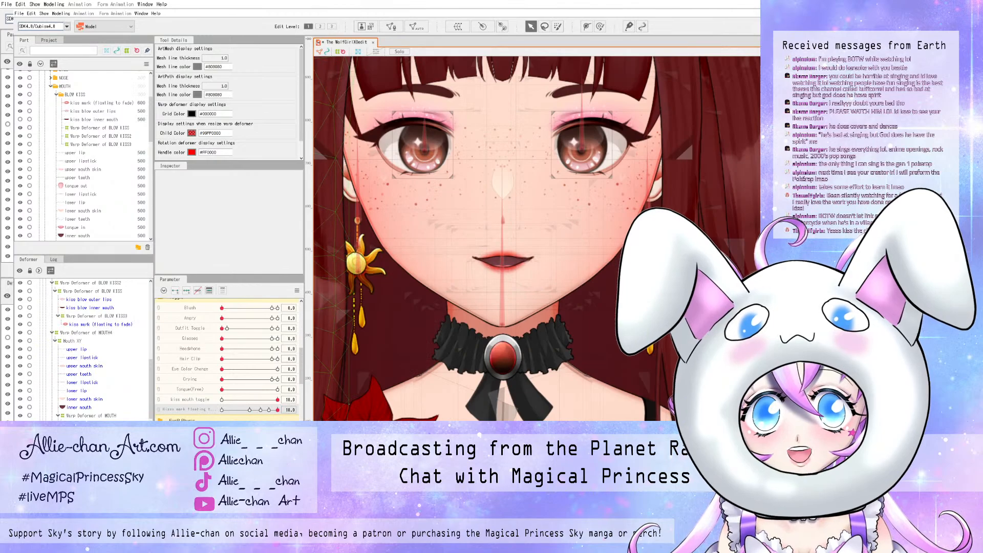
scroll(572, 300, down, 6)
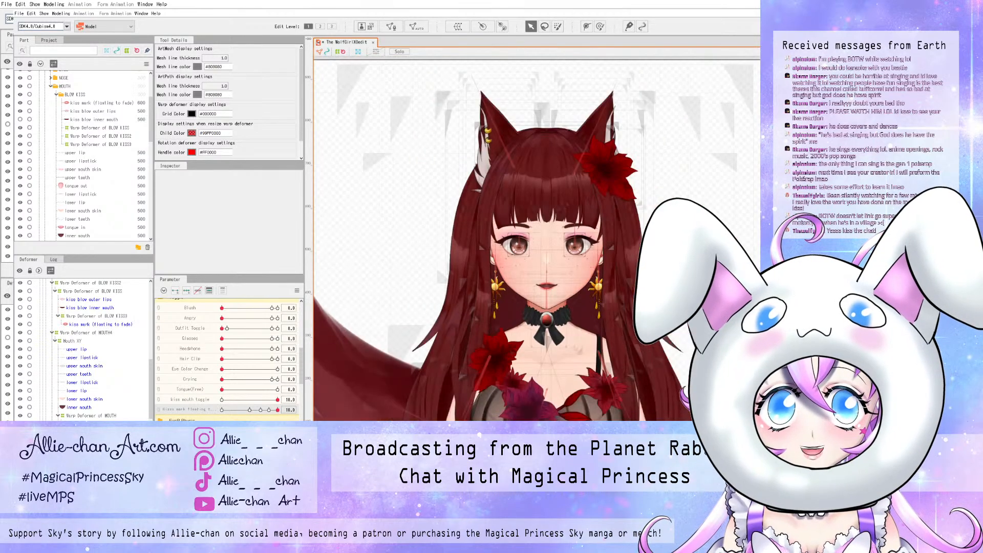
scroll(553, 287, down, 3)
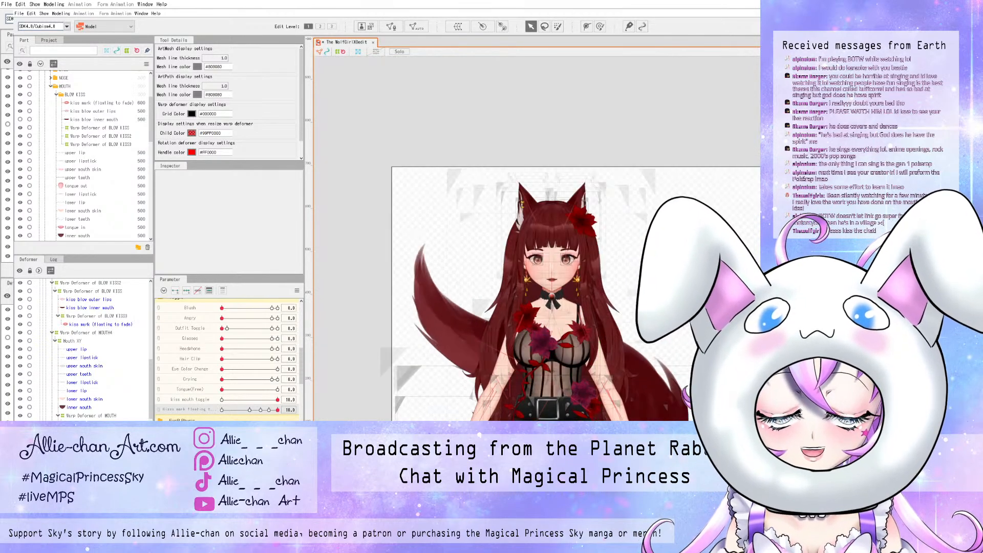
scroll(615, 281, up, 3)
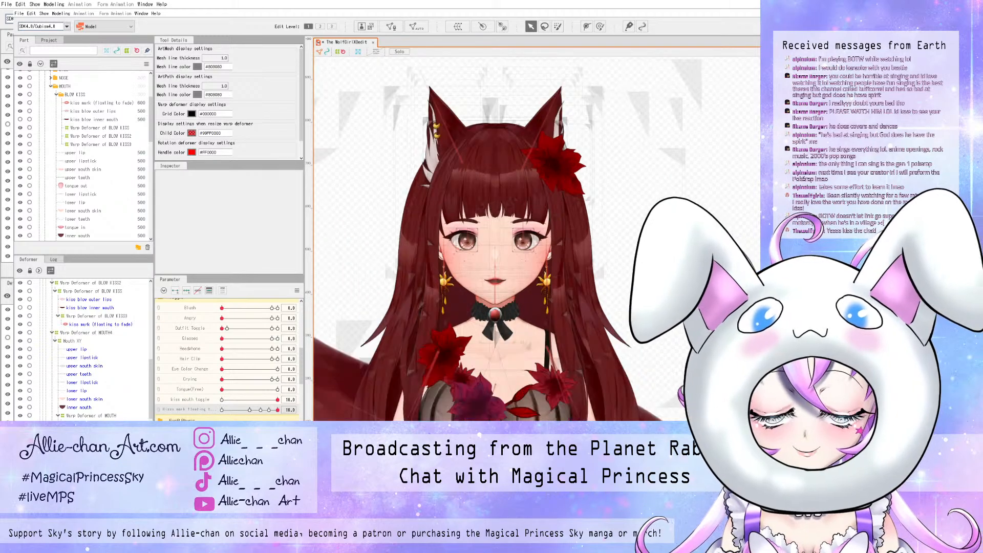
click(222, 400)
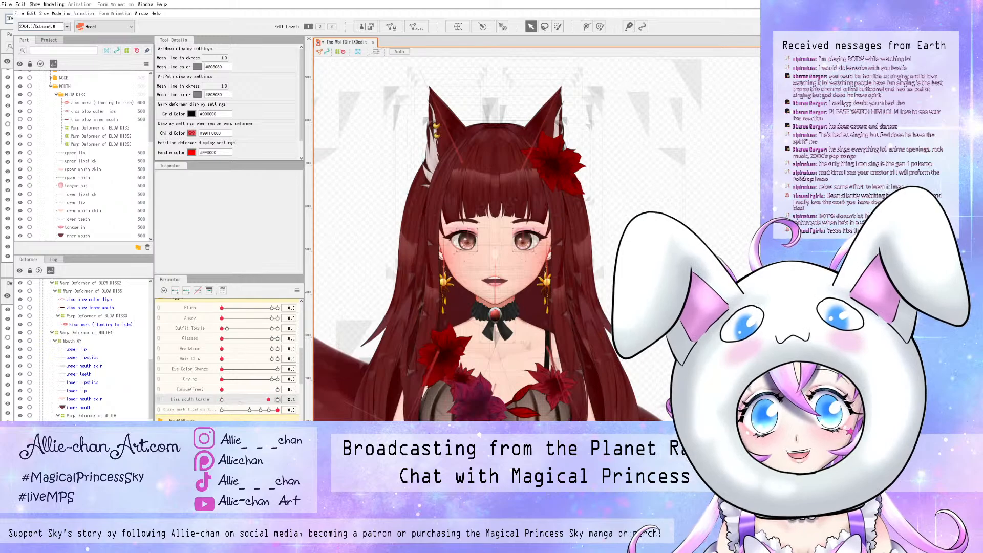
drag(268, 400, 222, 399)
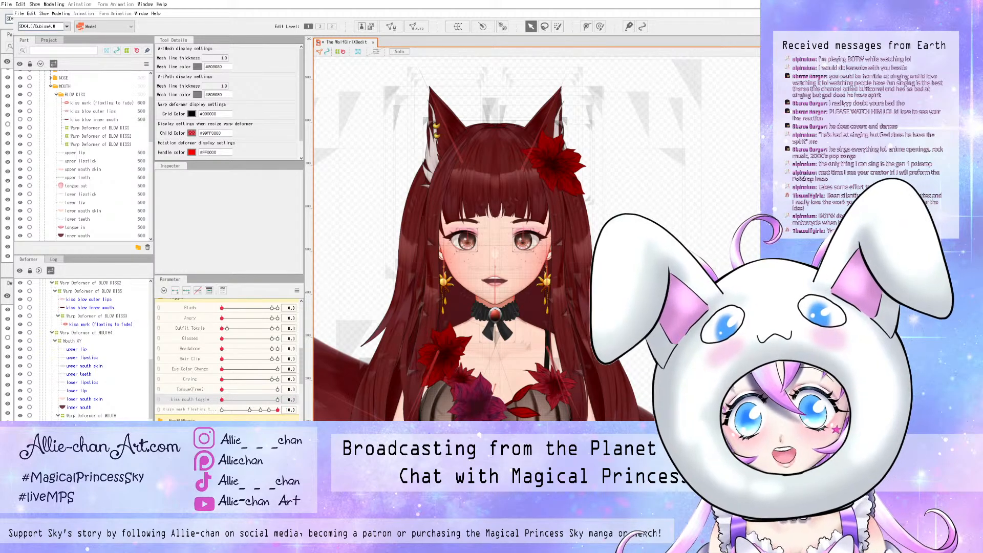
- Check the normal mouth shapes with the kiss toggle off by moving Mouth Form and Mouth Open, ending at Mouth Form -1.0
scroll(228, 358, up, 10)
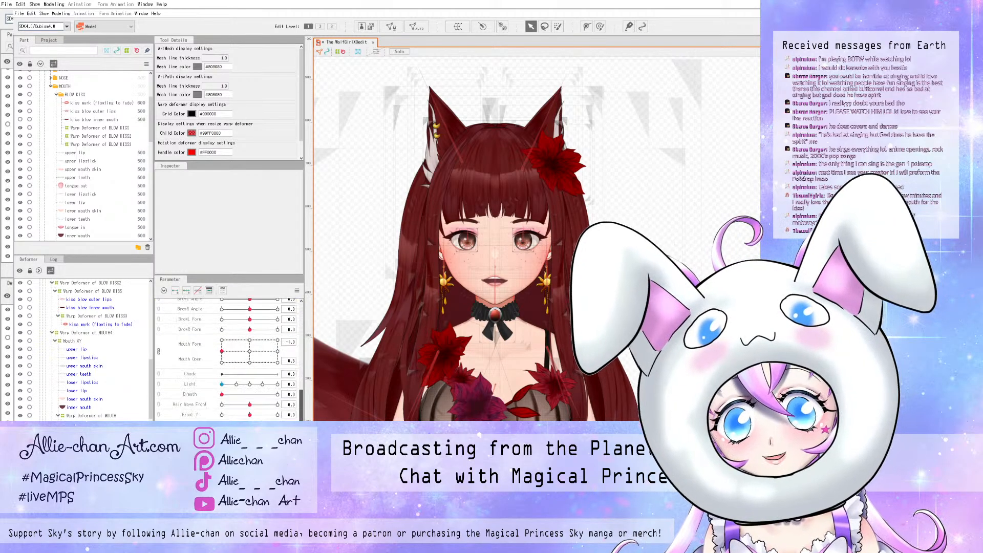
drag(222, 351, 261, 362)
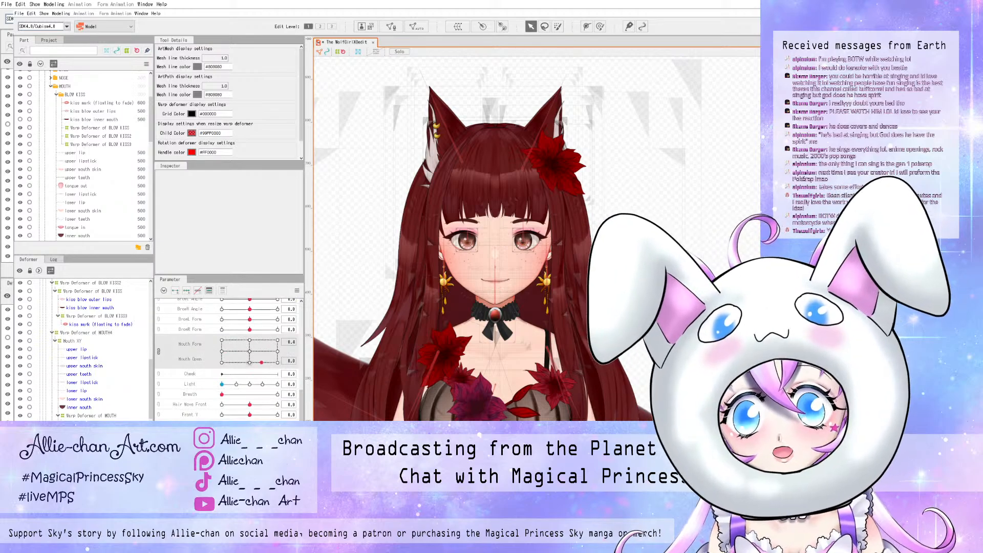
scroll(228, 358, down, 10)
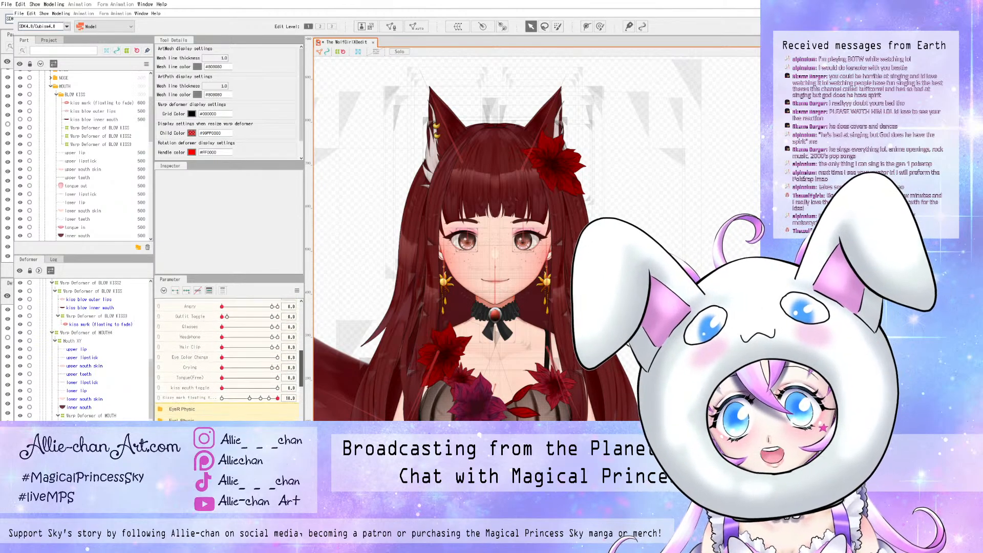
scroll(228, 358, up, 2)
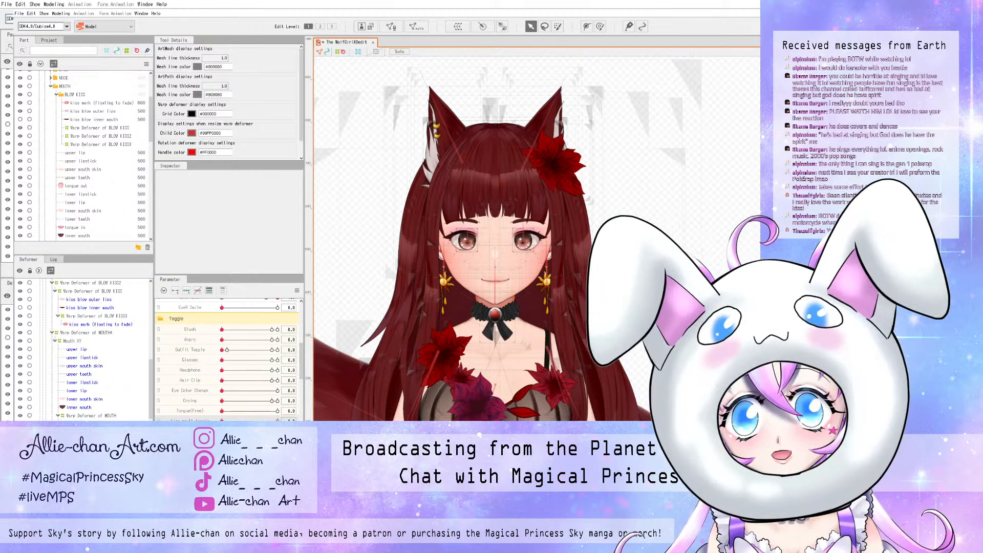
scroll(228, 358, up, 5)
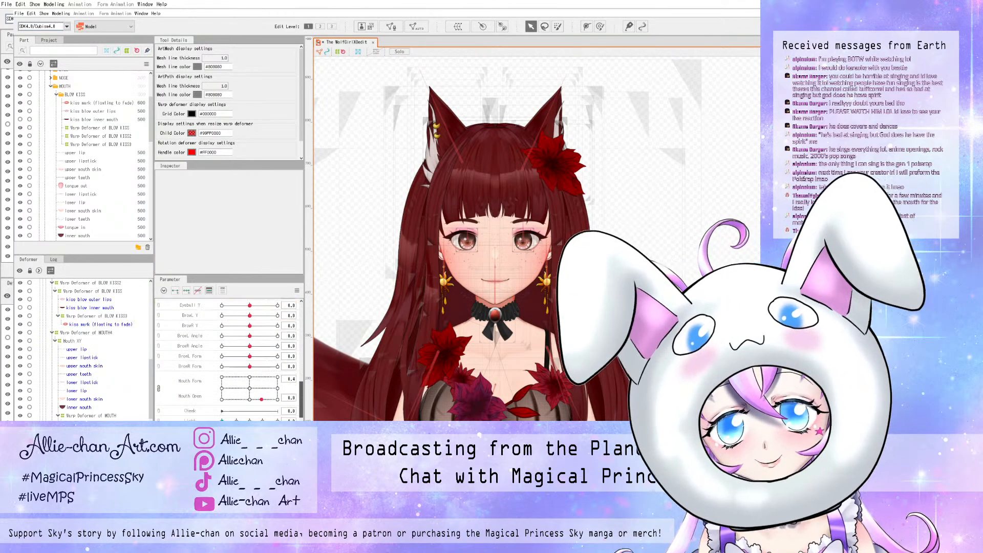
click(222, 388)
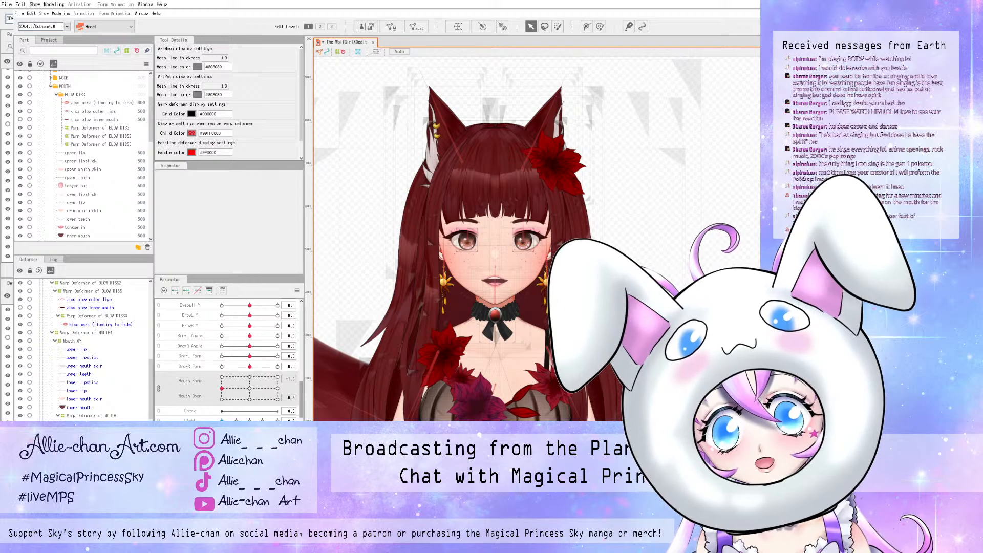
scroll(229, 359, down, 5)
scroll(229, 359, up, 1)
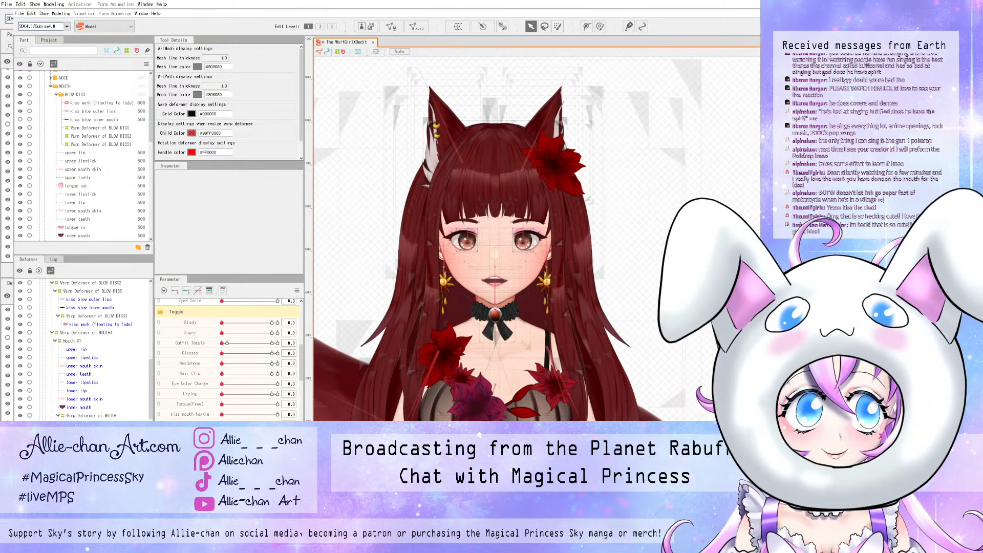
scroll(627, 282, down, 2)
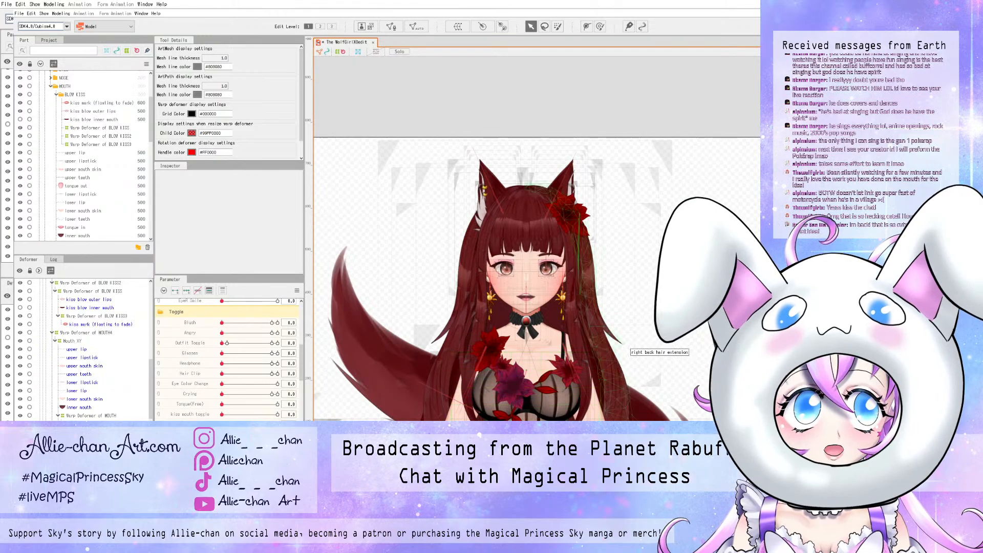
scroll(636, 330, up, 2)
scroll(587, 314, down, 2)
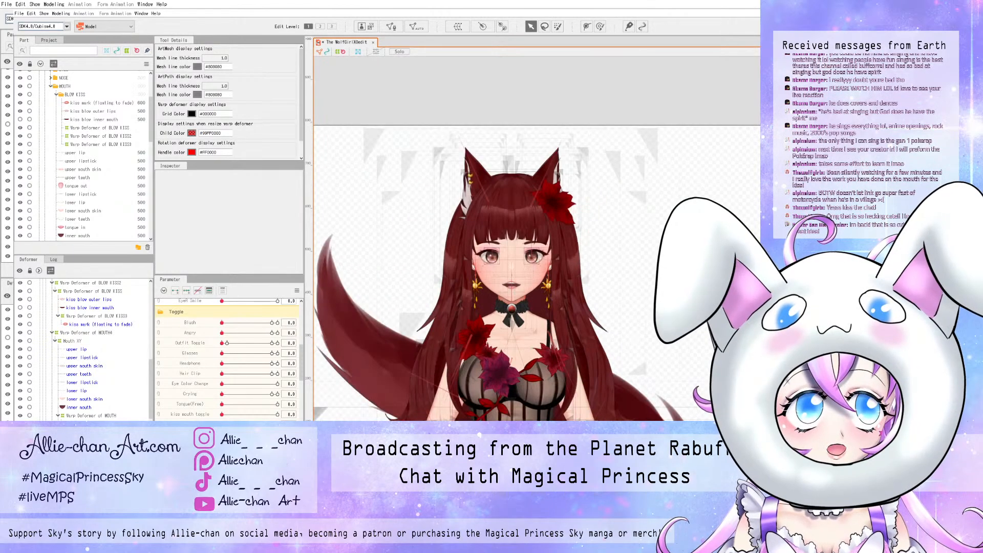
- Save the model file and switch to the Animation workspace
click(19, 14)
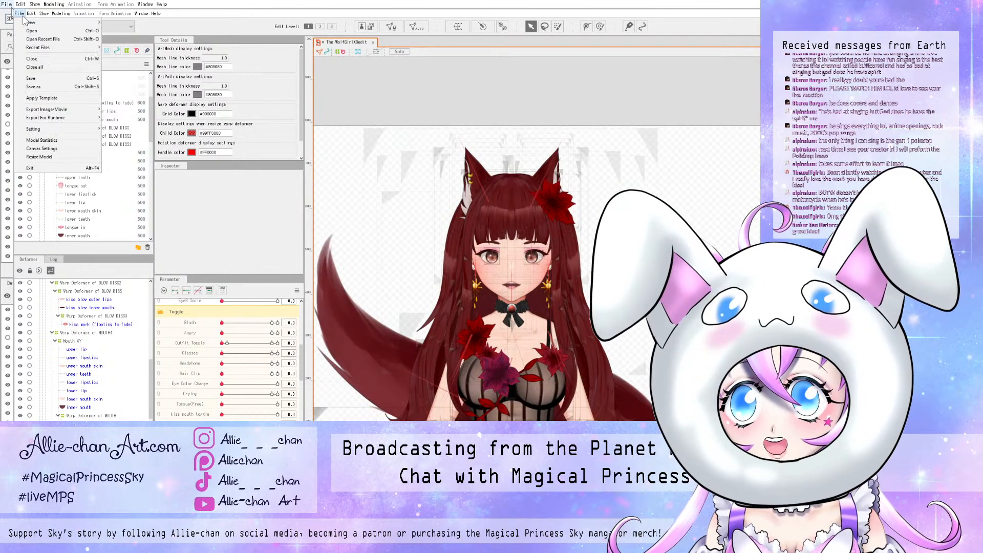
click(41, 78)
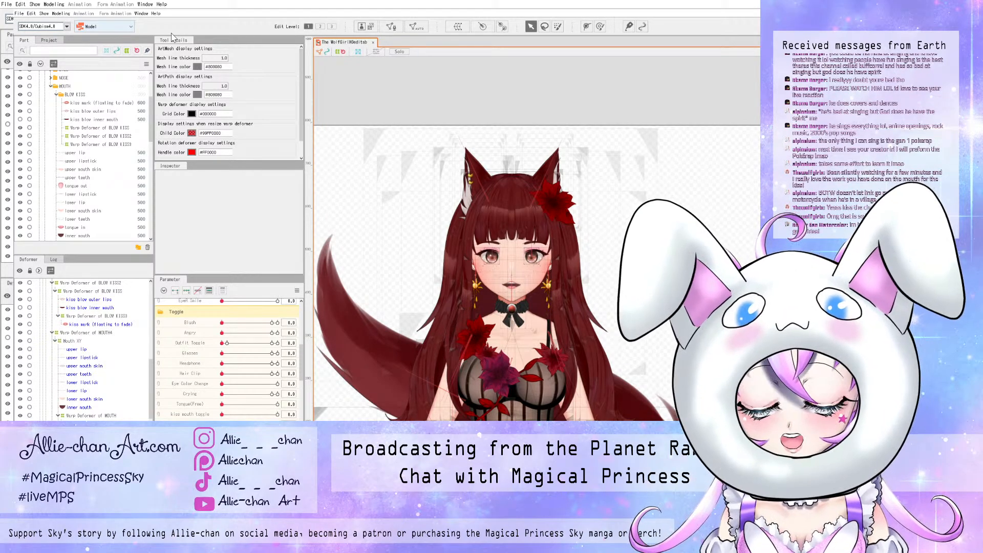
click(112, 26)
key(Return)
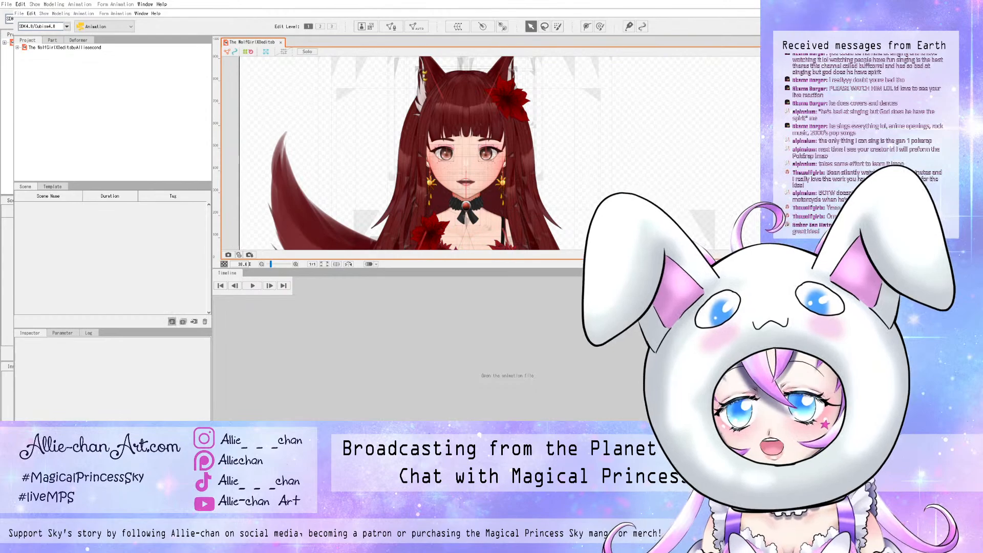
- Create a new animation scene and place the wolf girl model on its timeline
click(172, 321)
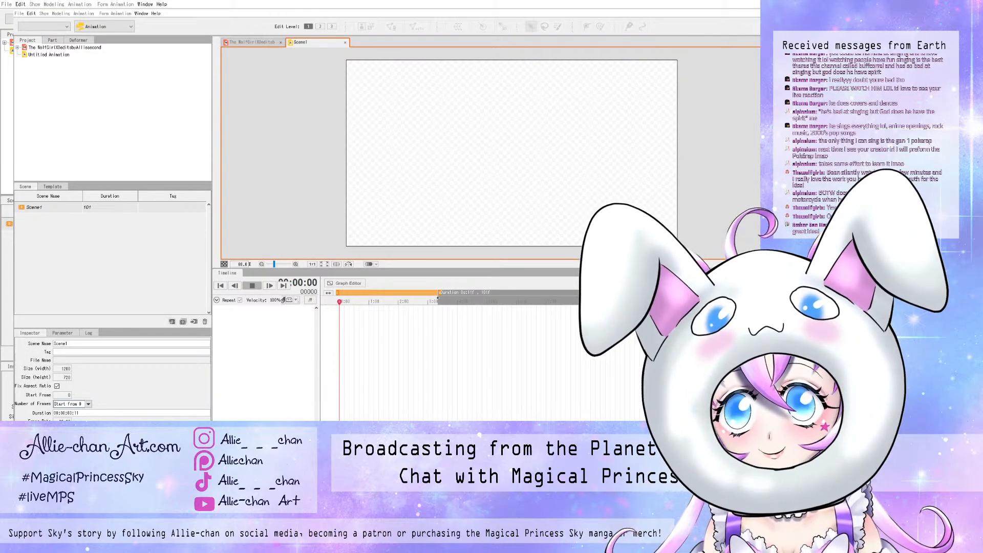
click(252, 43)
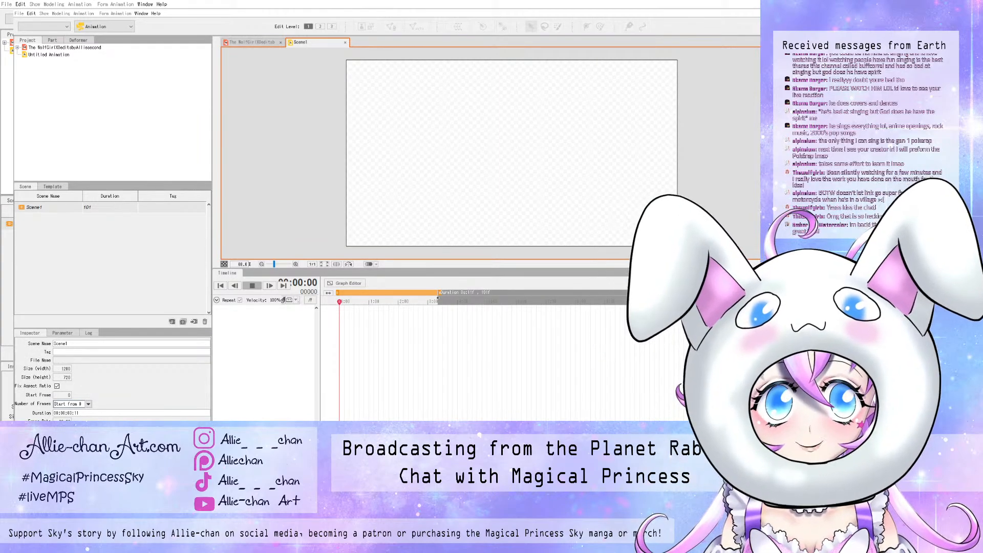
drag(64, 47, 378, 348)
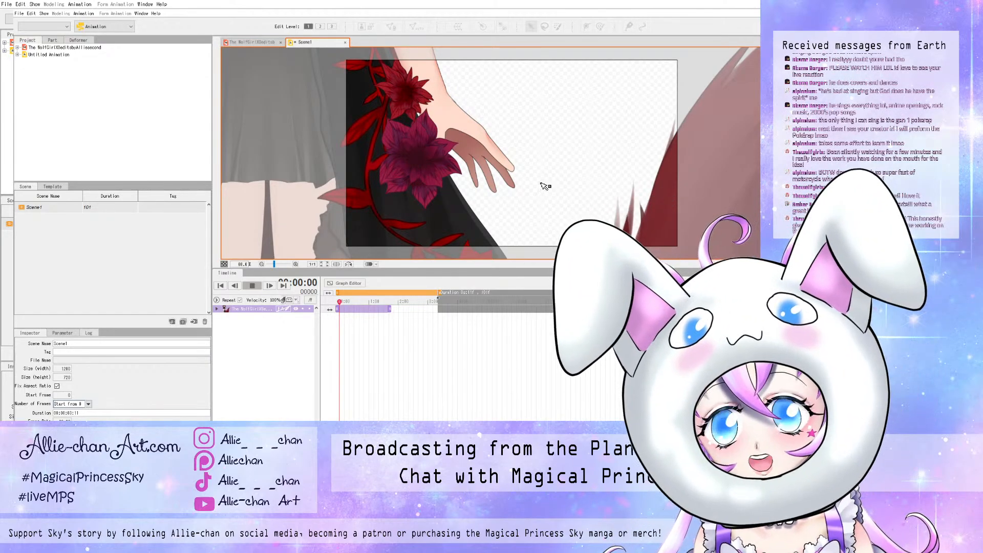
scroll(546, 186, down, 4)
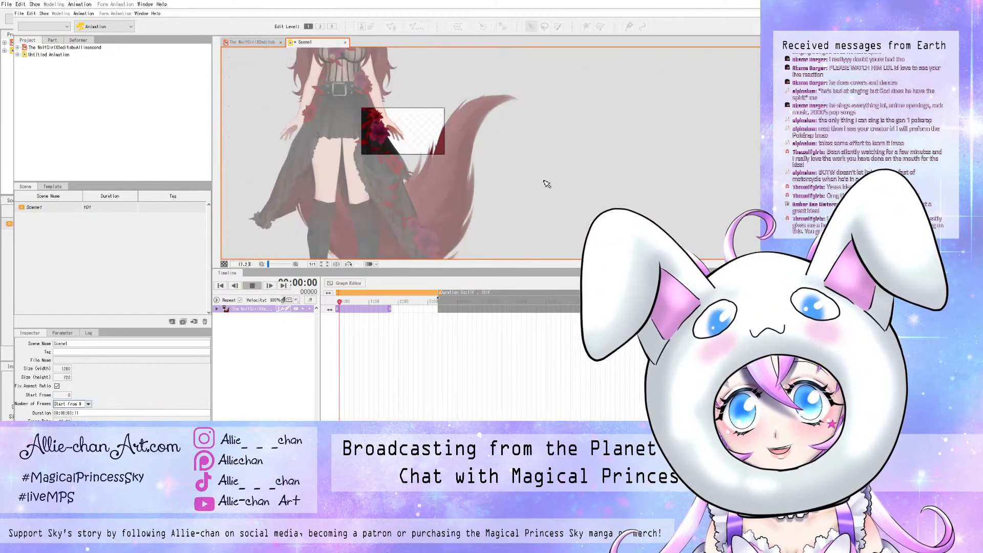
- Set the scene's width to 5000 with the aspect ratio fixed, and unlock the ratio
scroll(546, 183, down, 3)
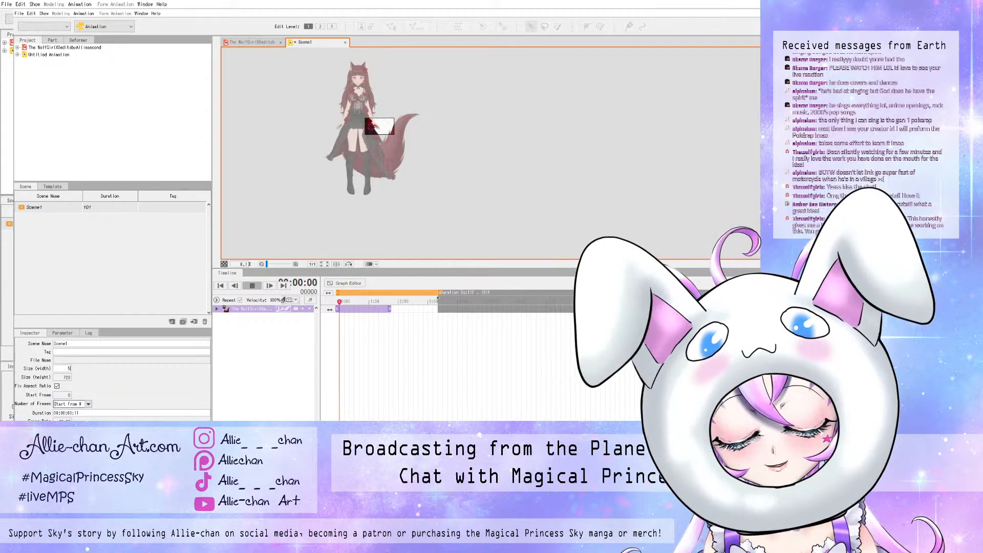
key(Return)
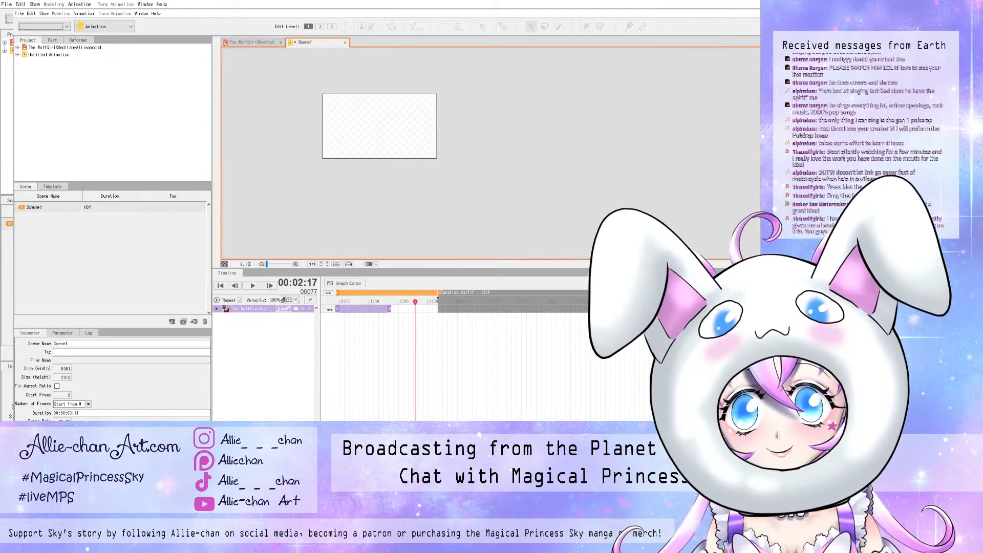
- Expand the wolf girl track's Live2D parameters in the timeline and move the playhead back to the first frame
click(216, 300)
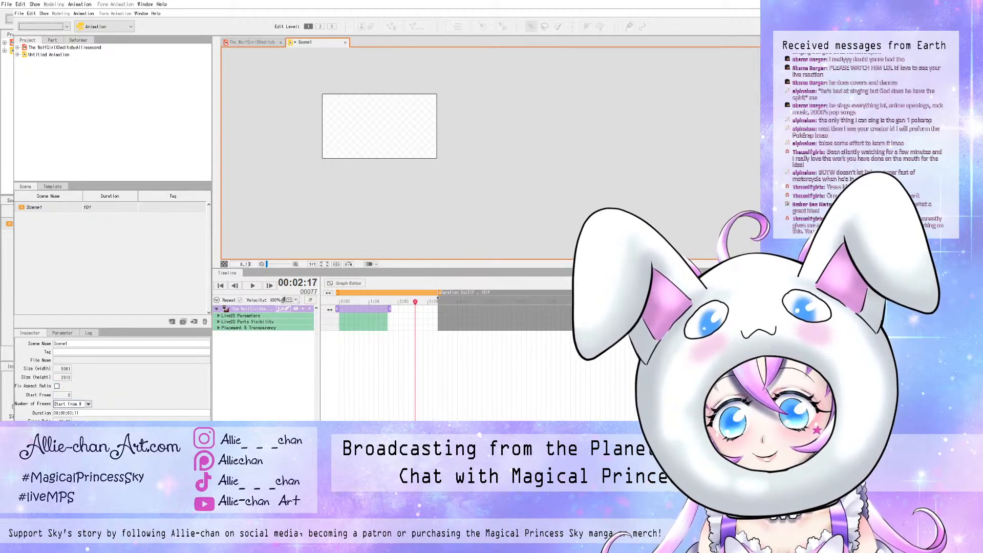
click(218, 316)
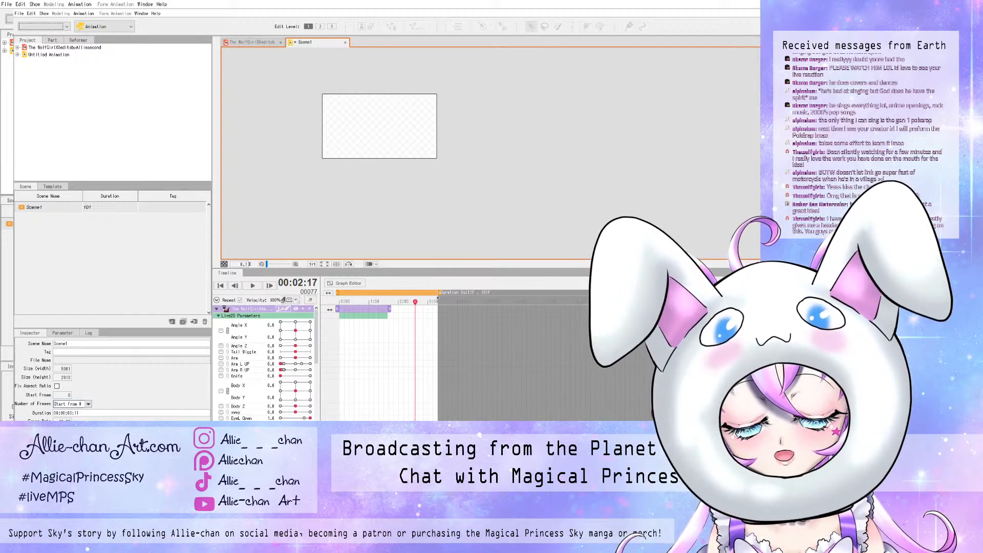
drag(415, 302, 339, 302)
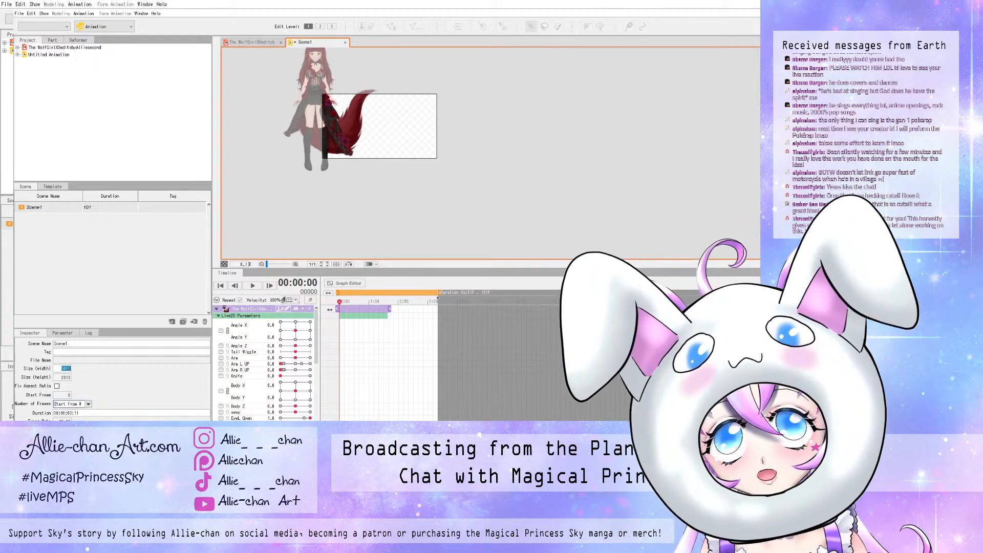
- Set the scene's width and height to 7000 each
text(7)
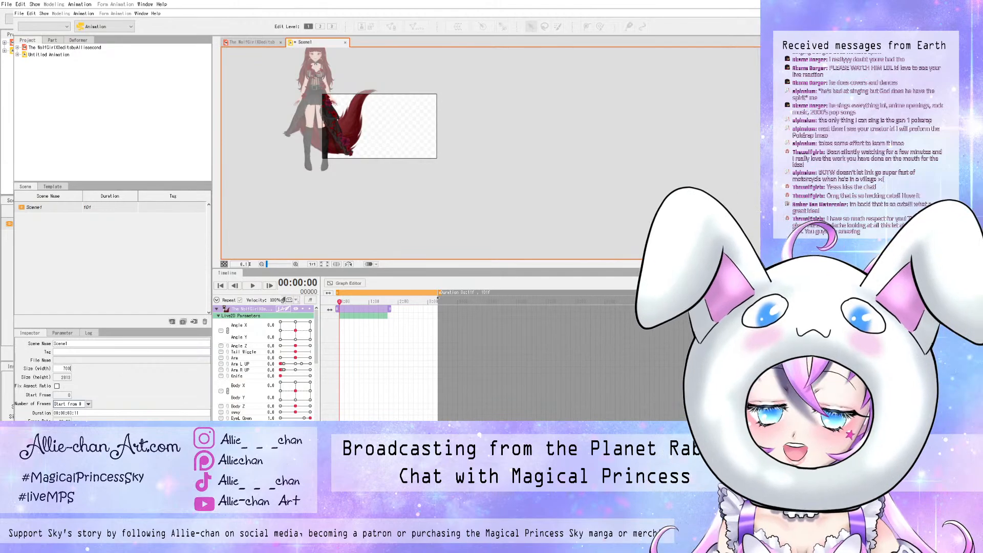
text(00)
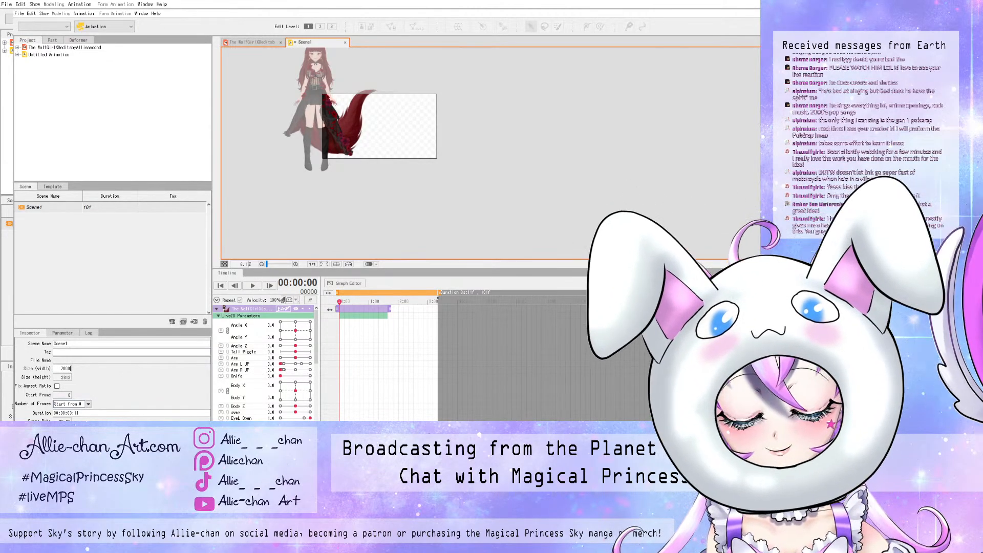
text(0)
key(space)
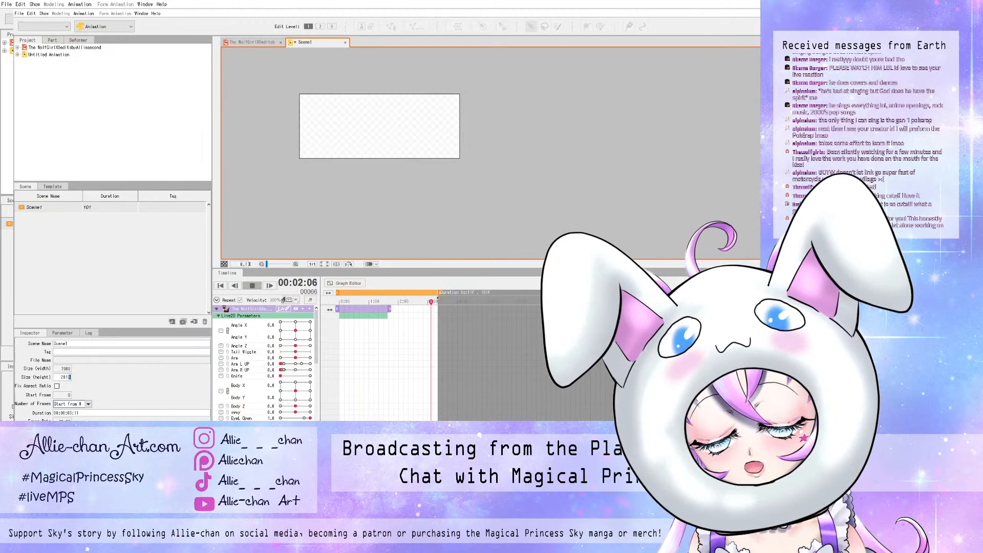
click(65, 378)
key(BackSpace)
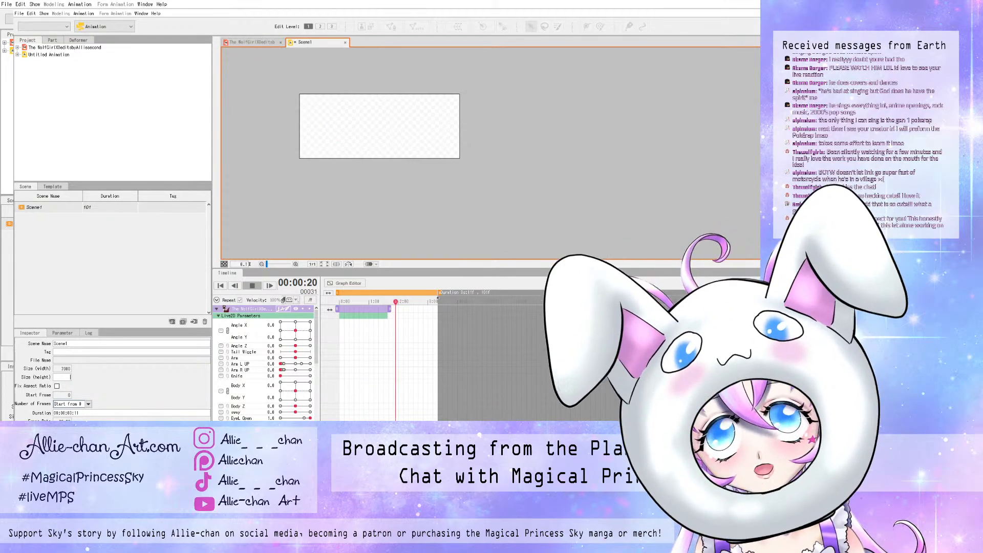
text(700)
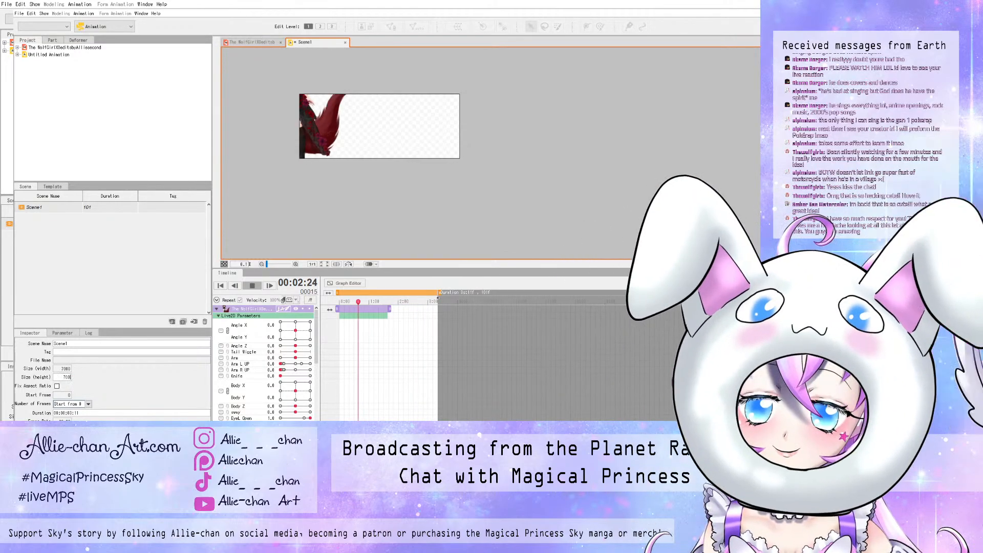
text(0)
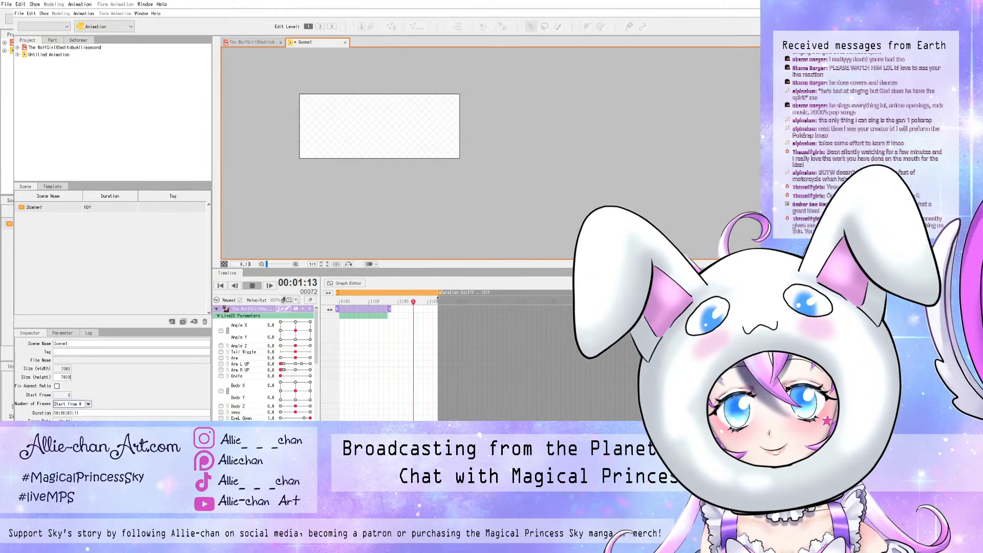
key(Return)
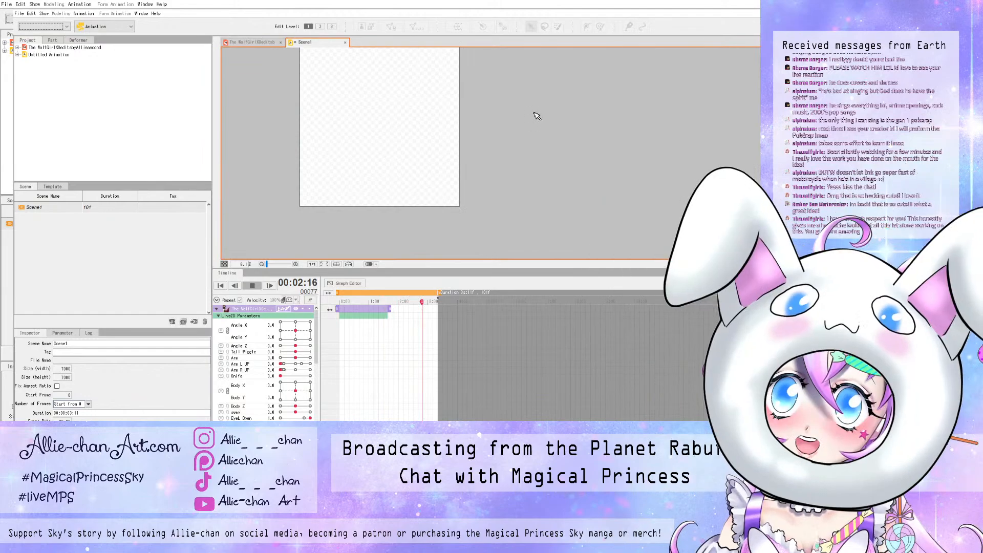
scroll(543, 92, down, 3)
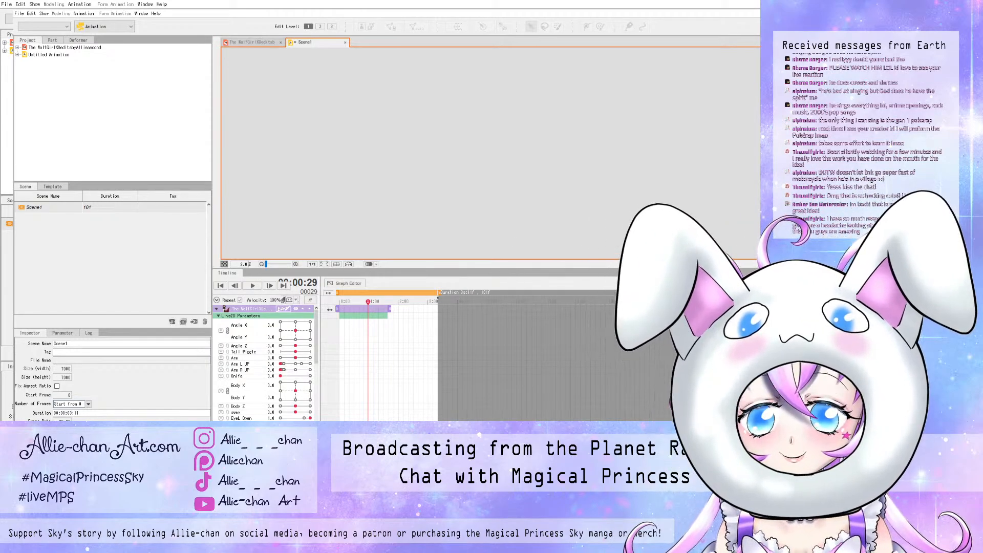
- Return the scene's height to 2813, set its width to 6000, and stop the playback
drag(64, 378, 68, 425)
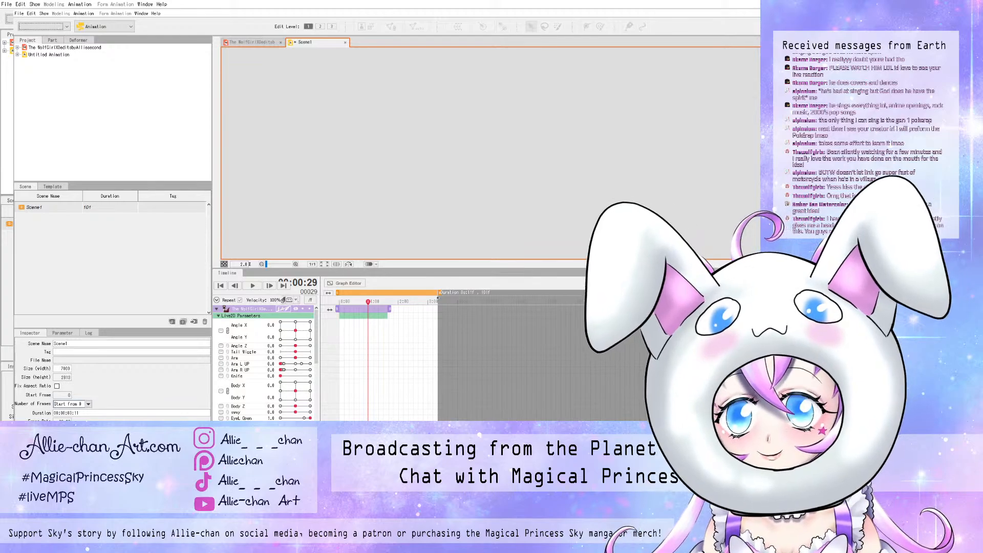
click(65, 369)
text(6000)
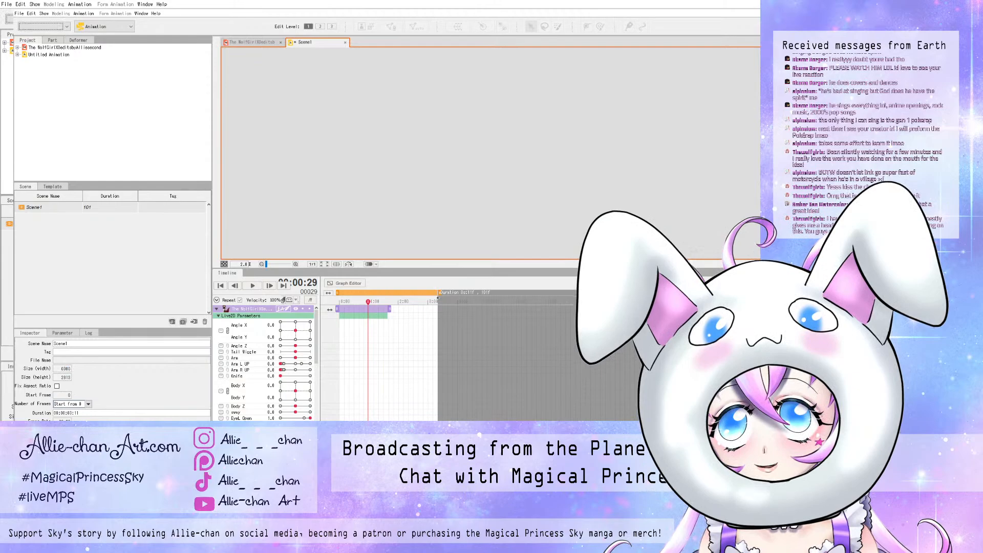
key(Return)
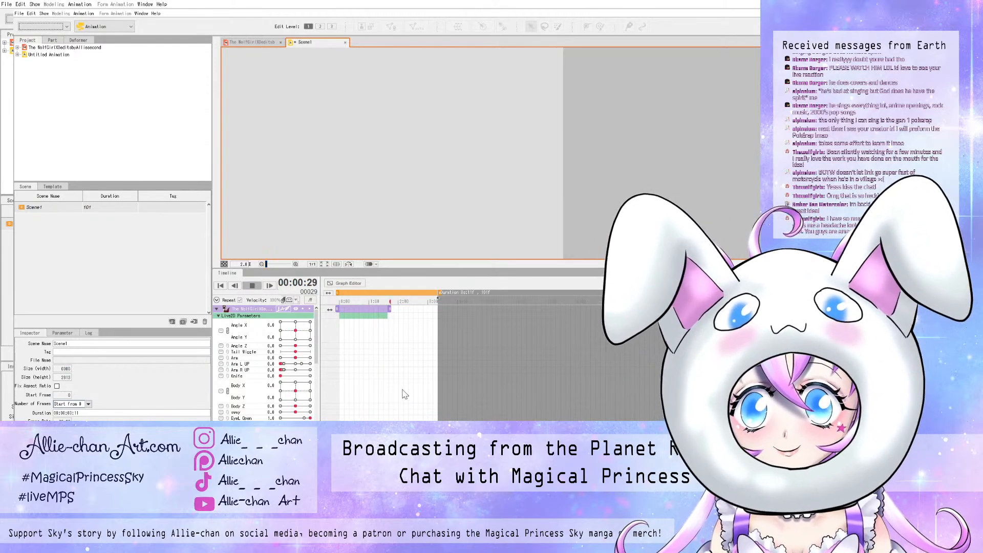
scroll(717, 207, down, 2)
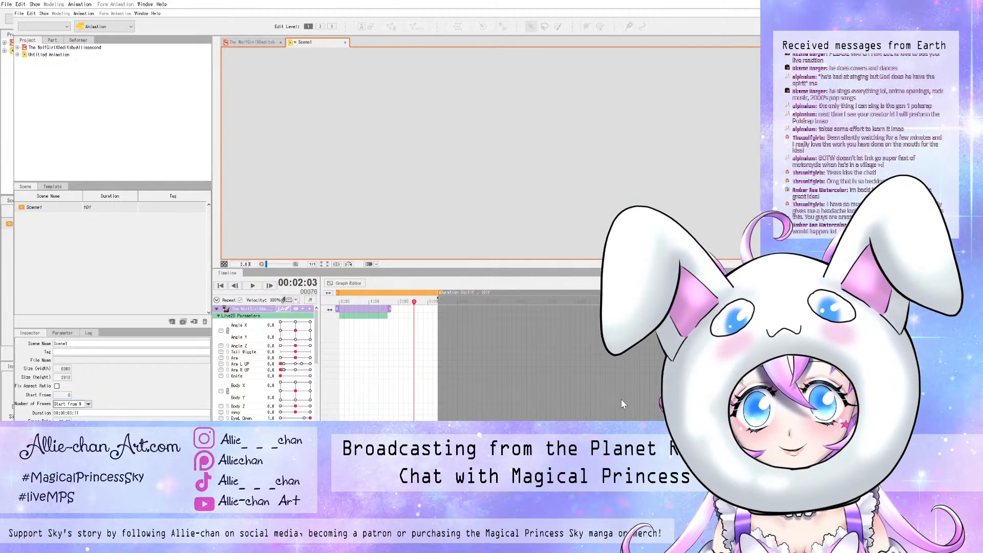
key(space)
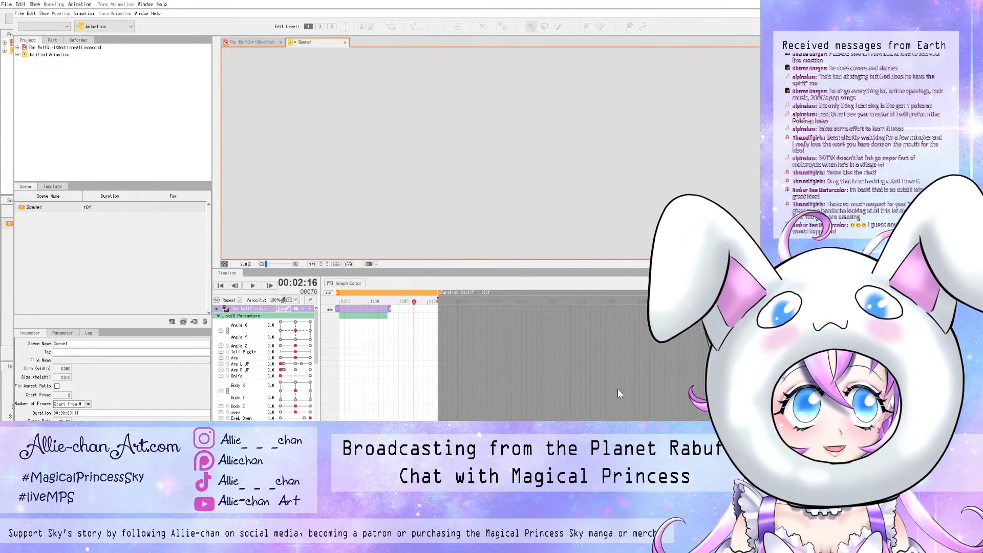
- Shrink the timeline area to enlarge the canvas, and look at the properties of the wolf girl model and the scene
drag(599, 270, 600, 379)
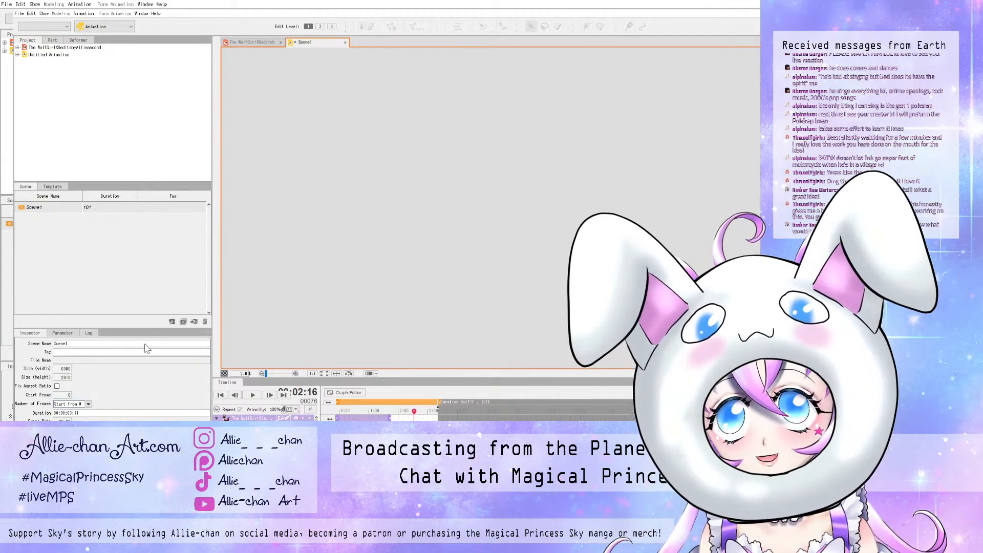
click(60, 47)
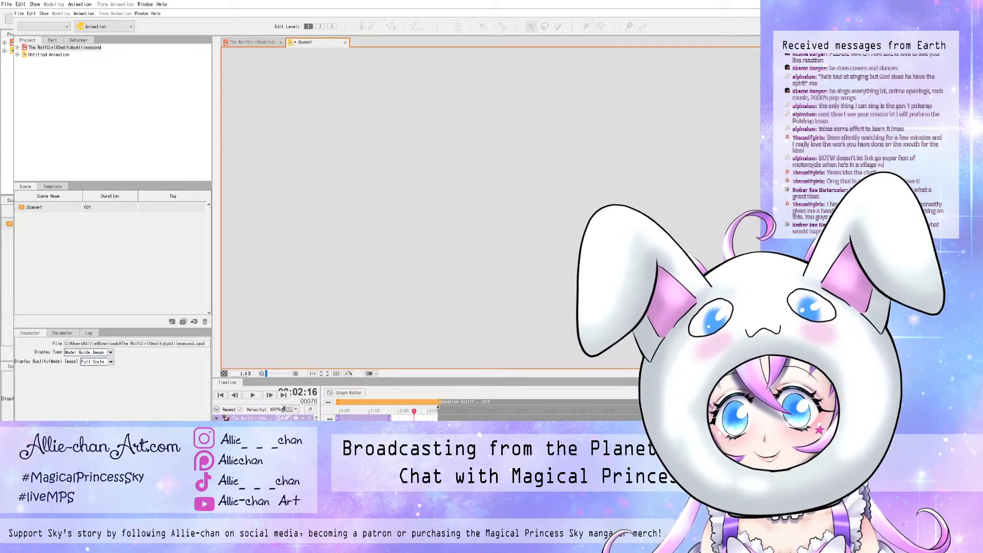
right_click(53, 305)
click(49, 208)
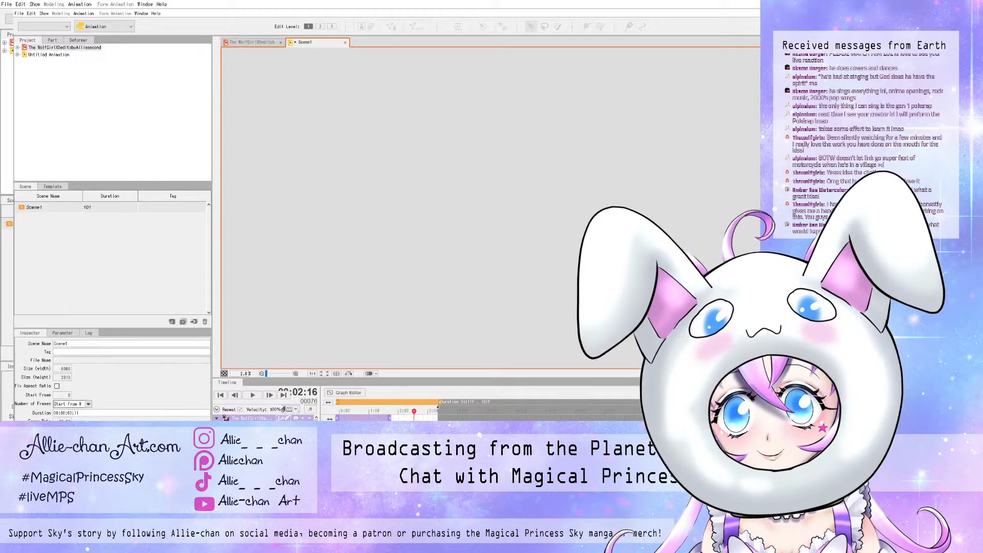
- Undo the scene's recent width changes and fix its aspect ratio again
double_click(65, 369)
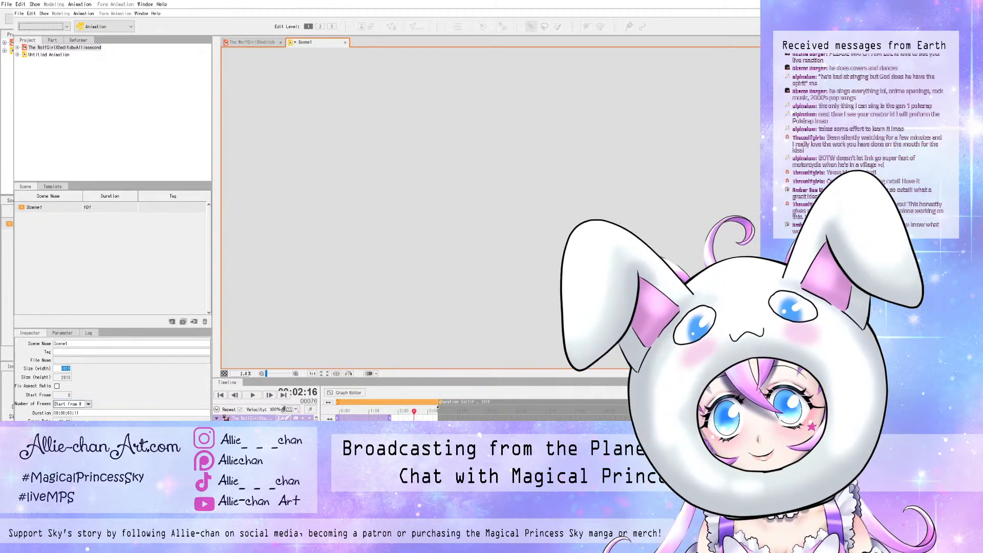
click(537, 418)
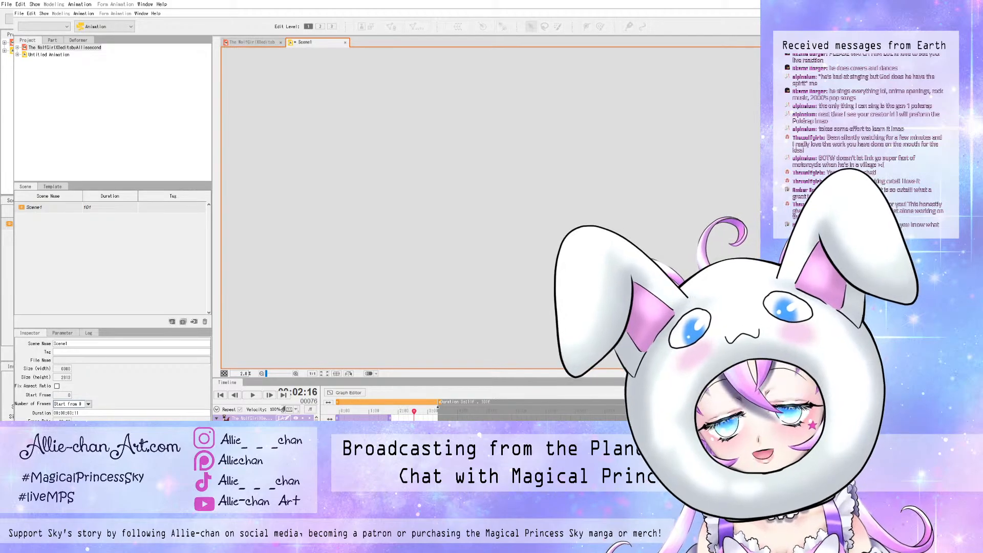
key(ctrl+z)
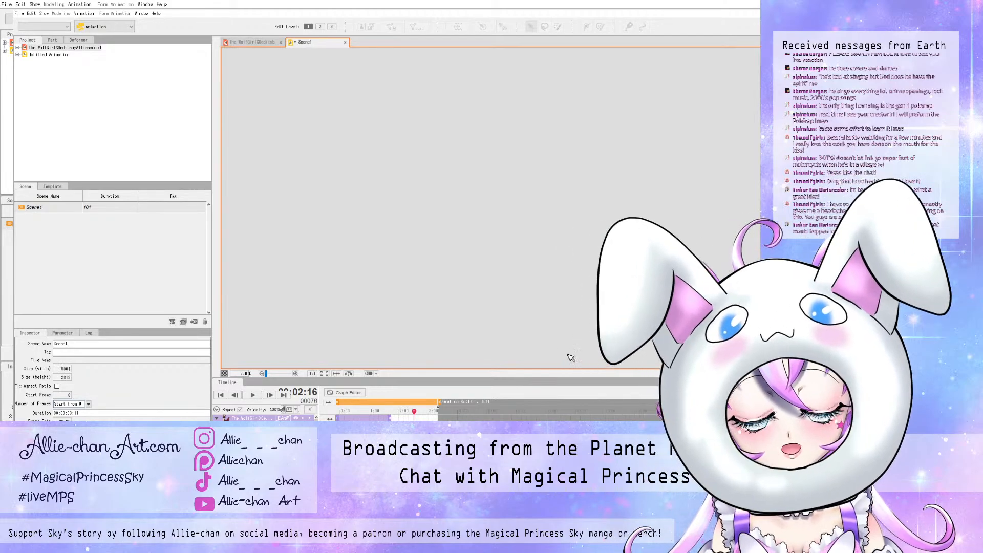
key(ctrl+z)
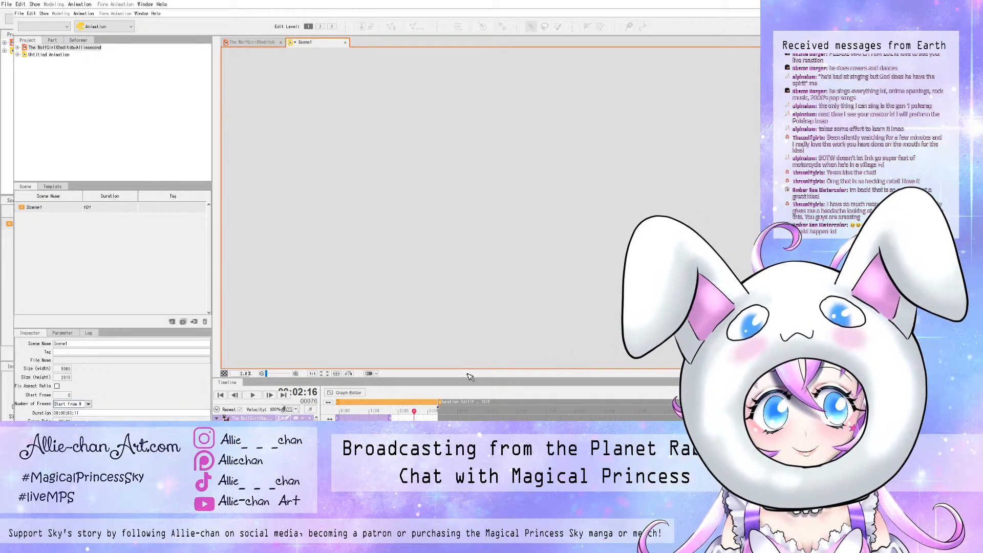
click(57, 386)
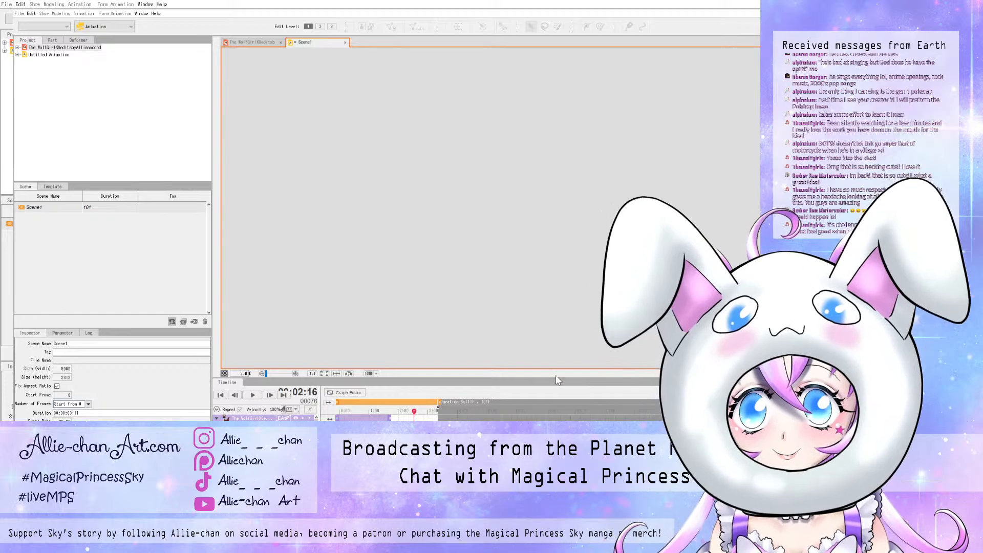
- Create another new scene and place the wolf girl model in it
click(172, 321)
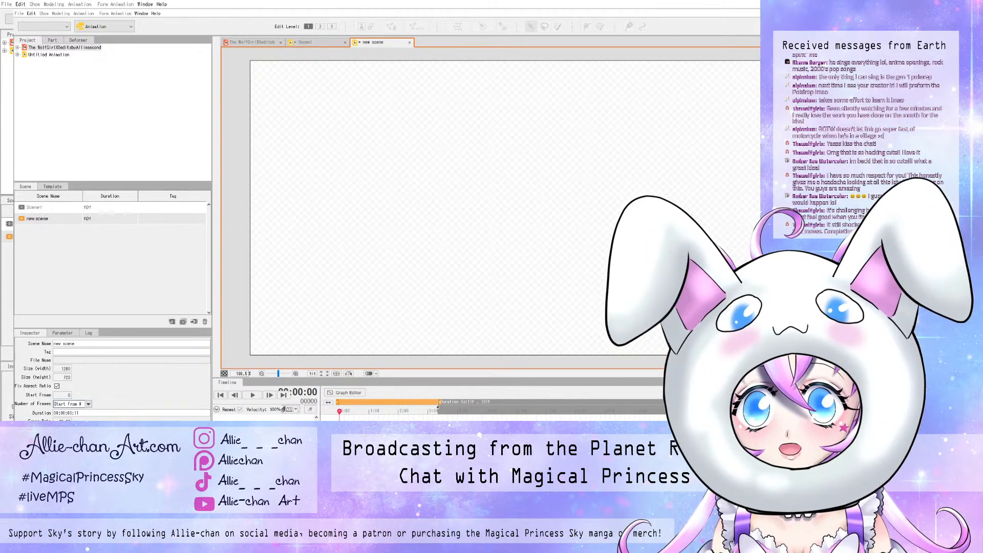
drag(64, 48, 599, 306)
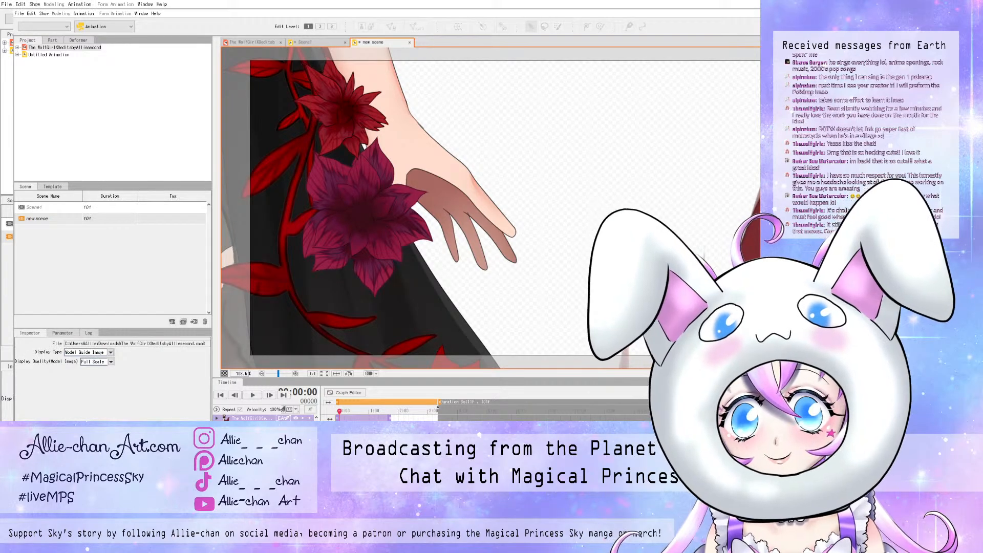
scroll(543, 243, down, 10)
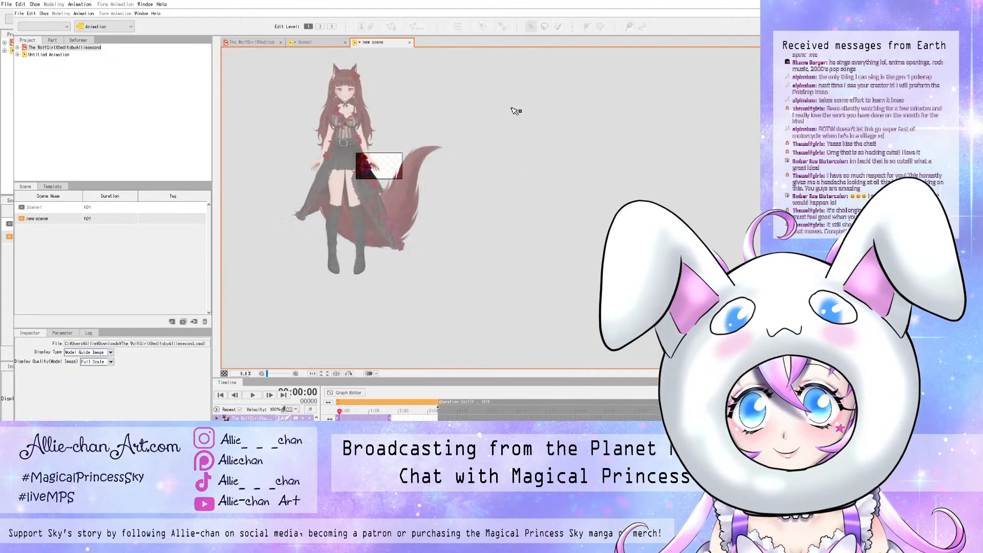
scroll(514, 112, up, 1)
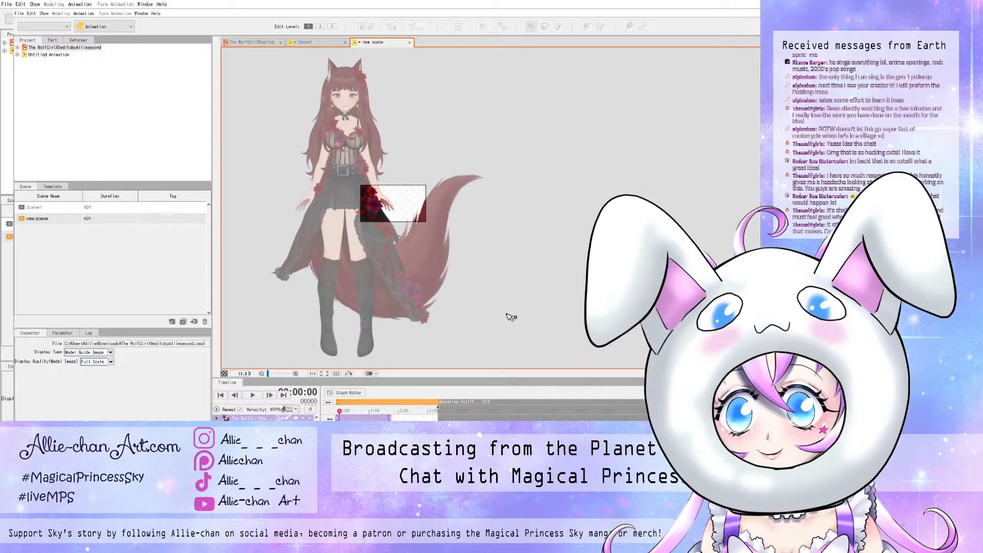
- Set the new scene's width to 3000 with the aspect ratio fixed, and unlock the ratio
click(488, 321)
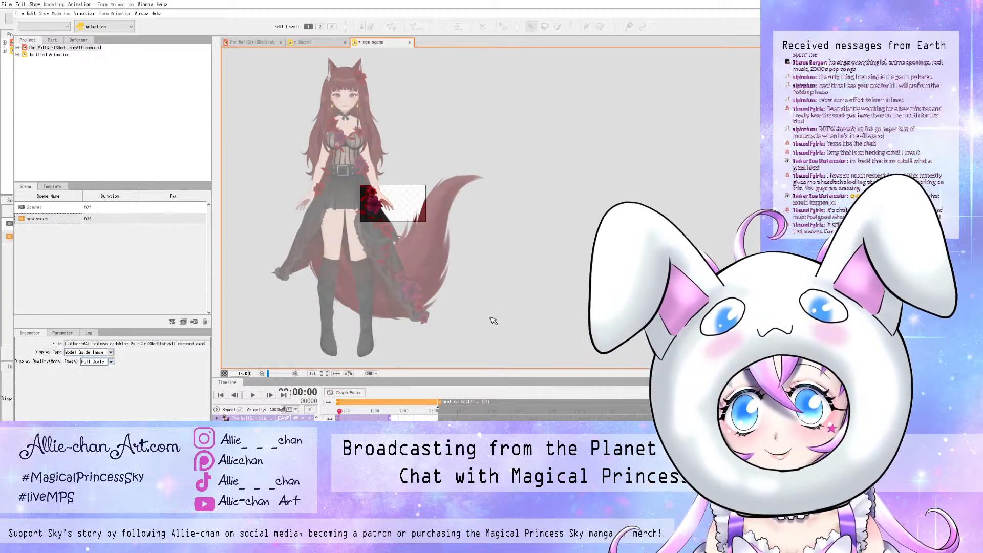
click(434, 245)
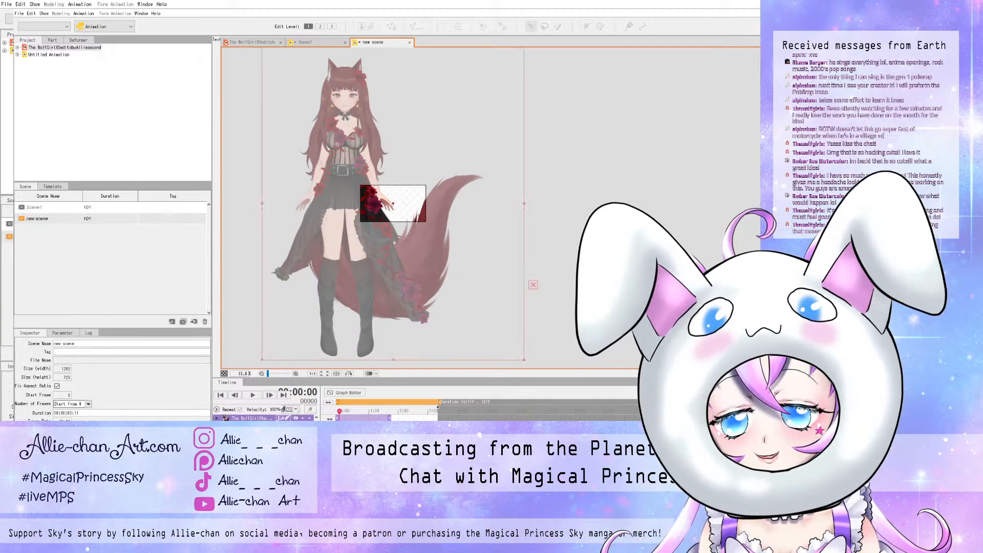
drag(71, 369, 69, 368)
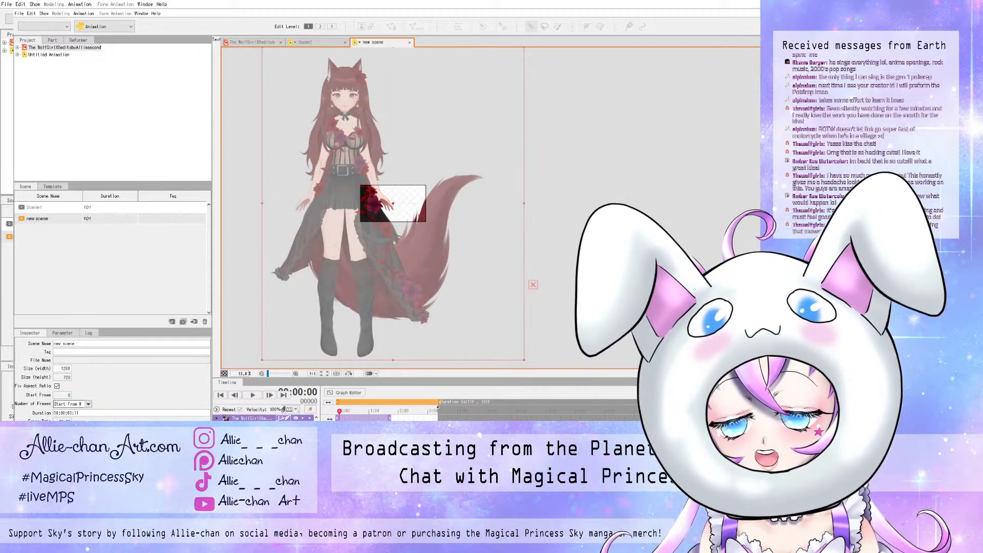
text(3000)
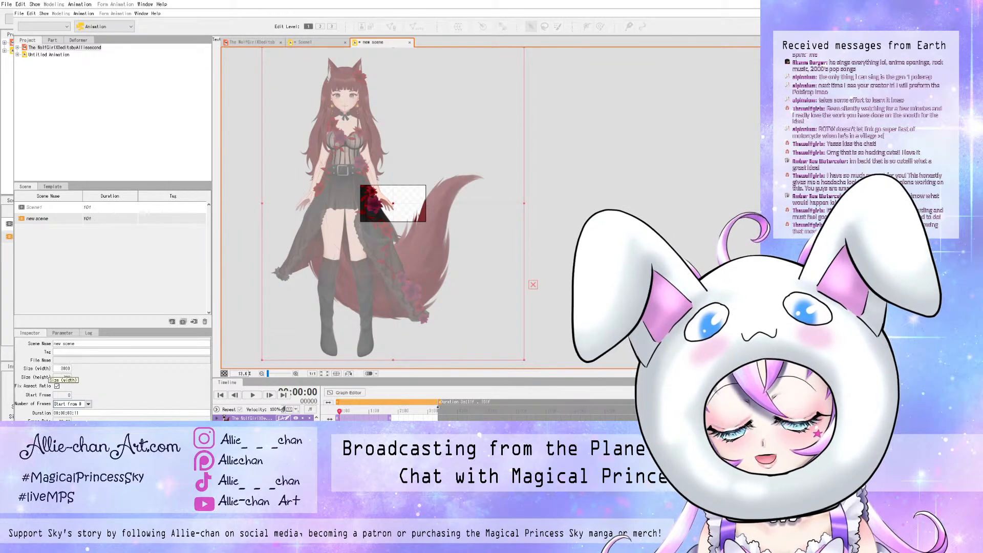
key(Return)
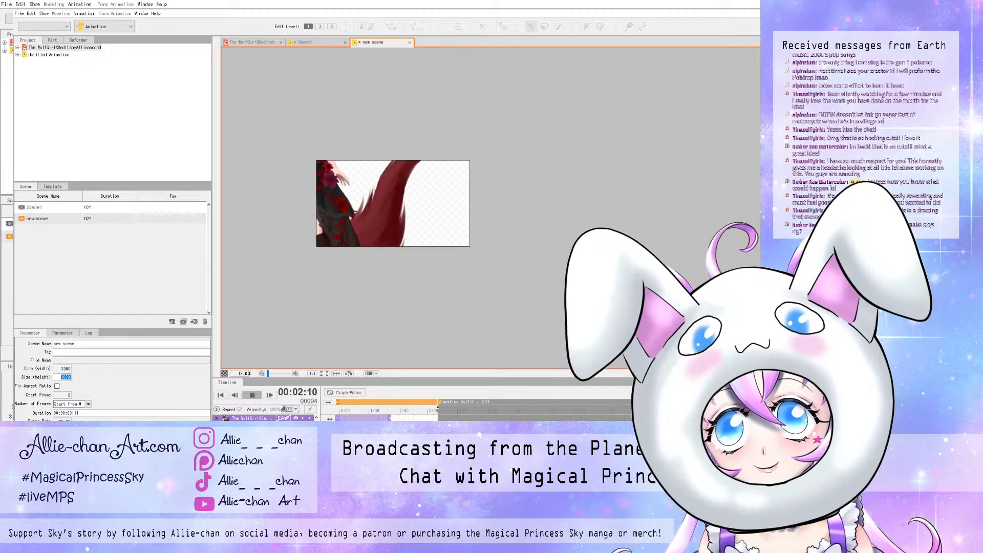
- Set the new scene's height to 3000 and stop the animation playback
text(000)
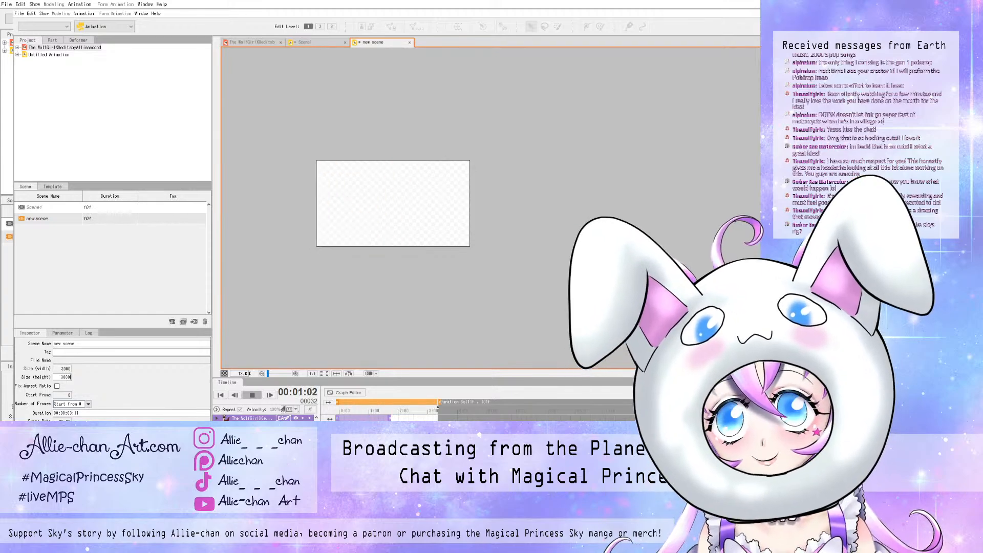
key(Return)
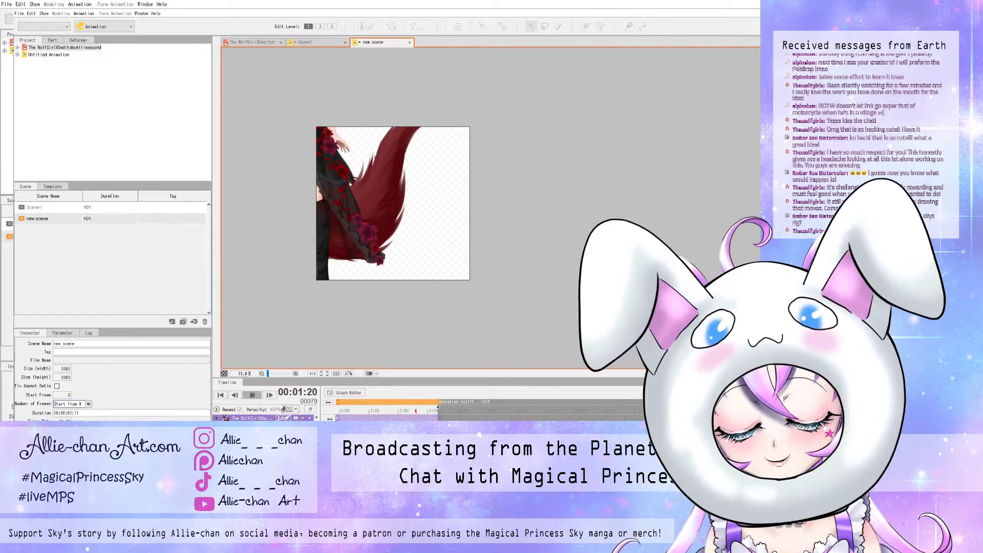
key(space)
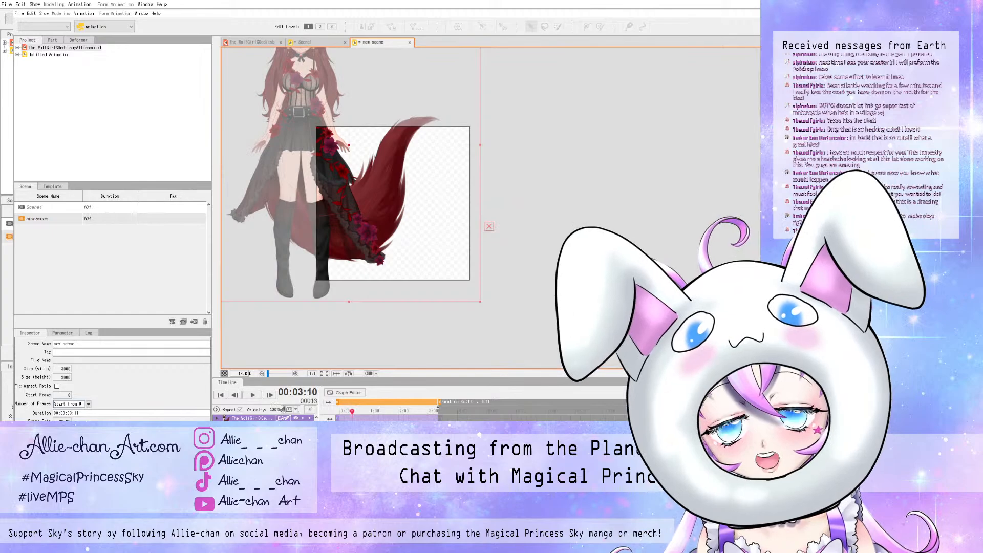
- Enlarge the timeline area, expand the wolf girl model's Placement & Transparency properties, and open its Scale X value for editing
drag(410, 378, 410, 311)
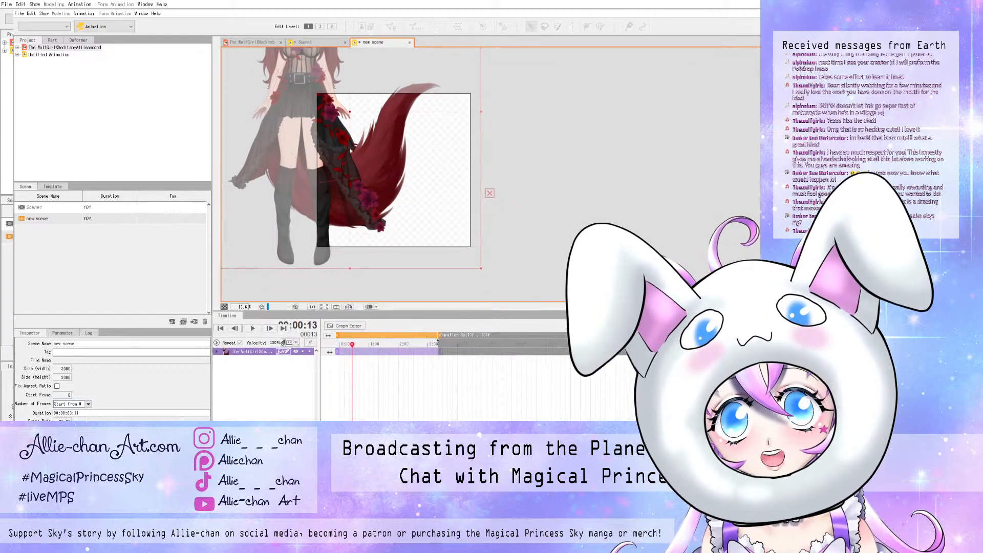
click(217, 342)
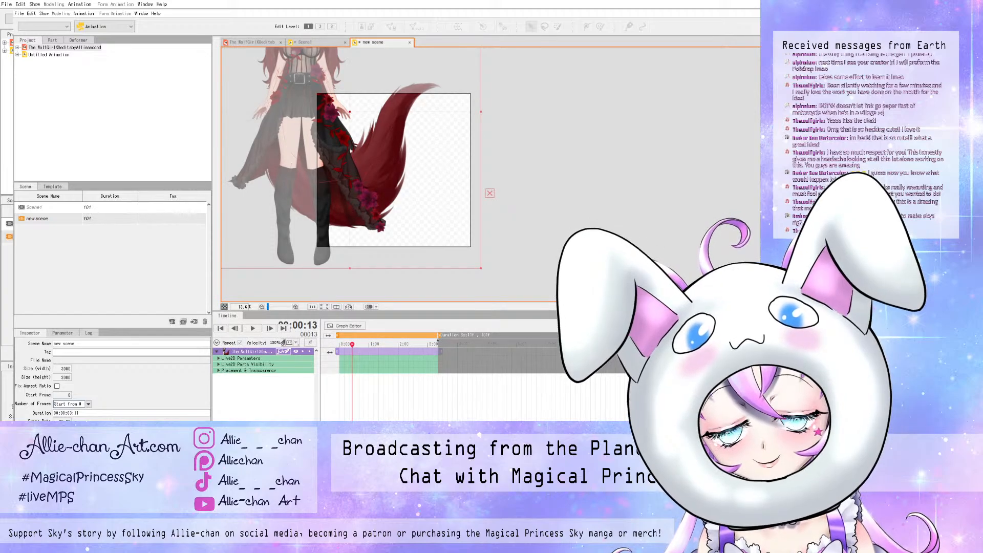
click(219, 371)
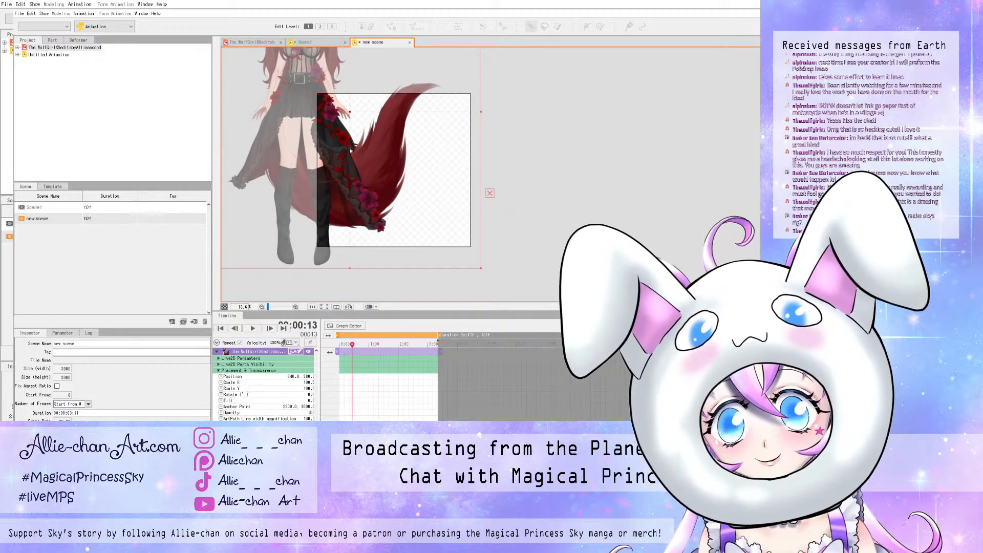
click(307, 383)
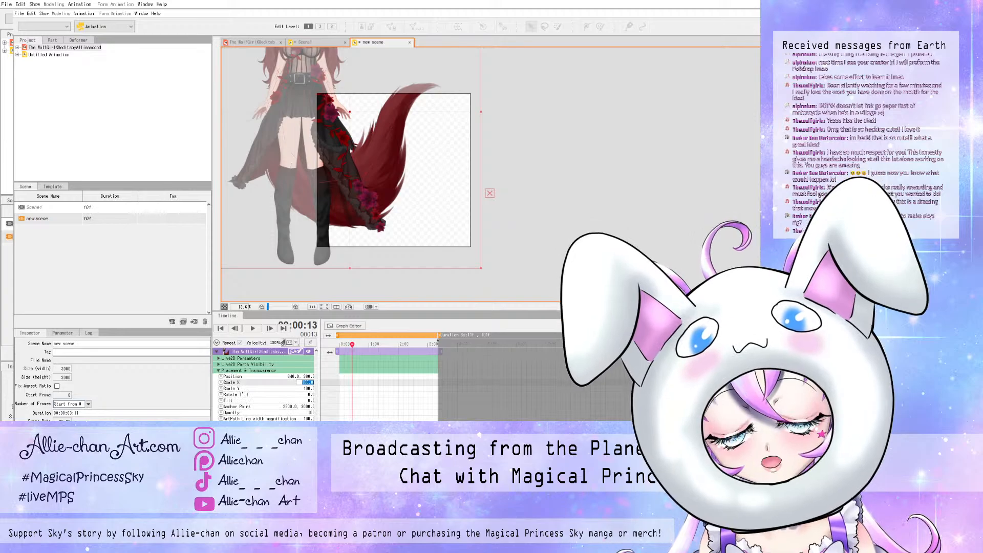
- Scale the wolf girl model to 50% and reposition it so the full figure fits inside the scene canvas
text(50)
key(Return)
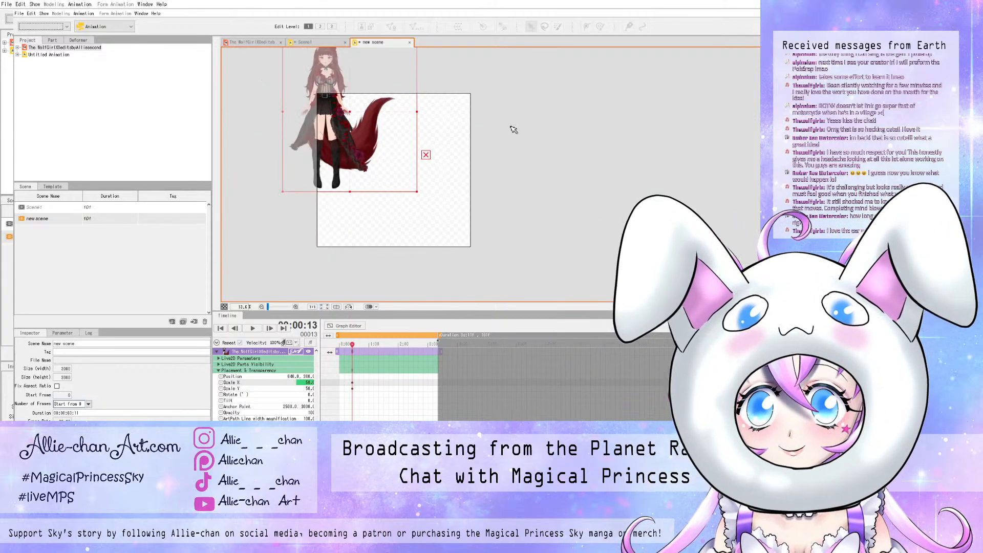
drag(518, 185, 586, 239)
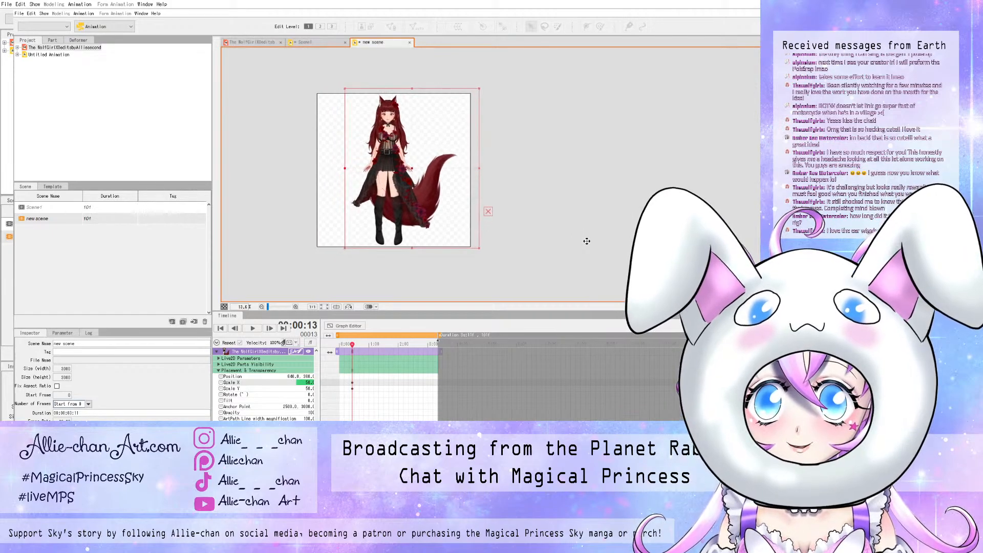
scroll(568, 147, up, 4)
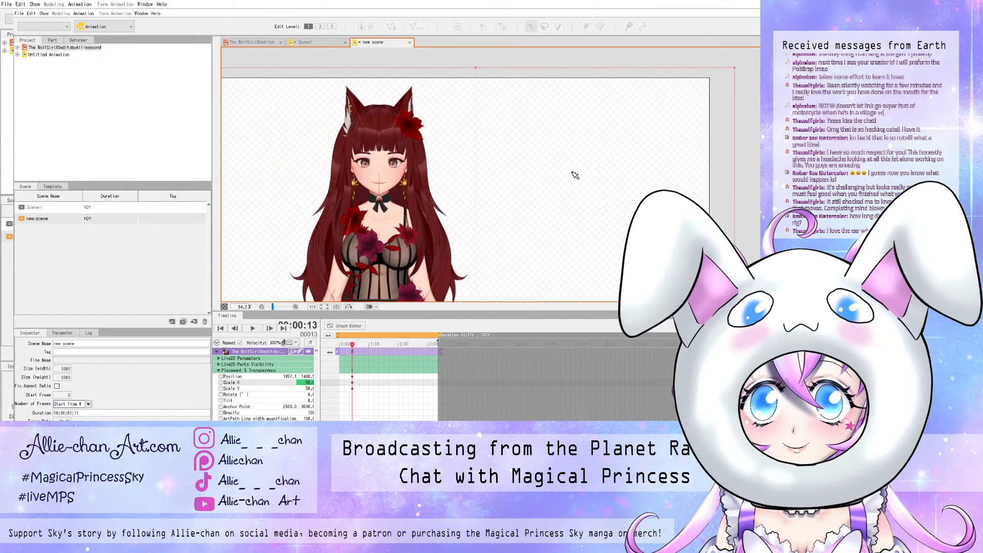
scroll(582, 191, up, 3)
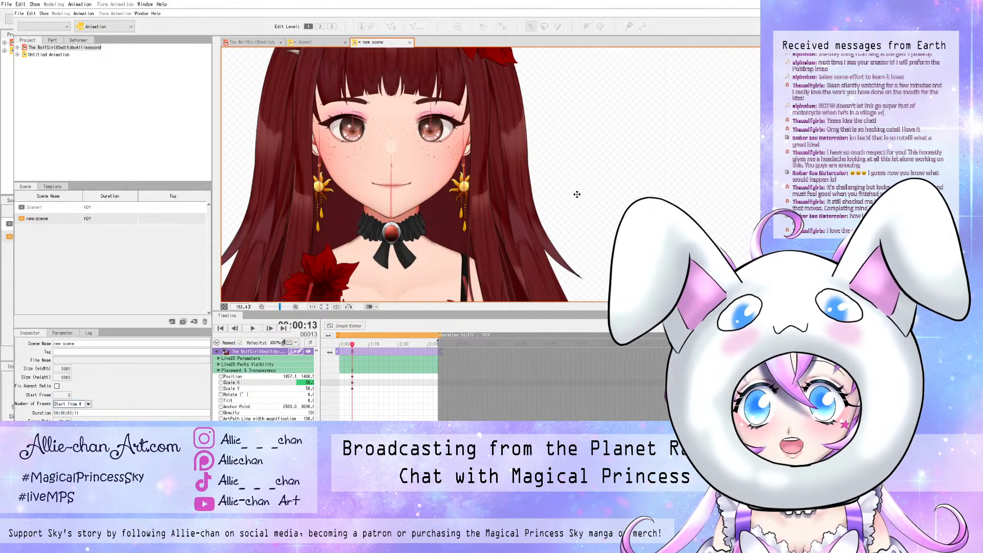
scroll(583, 191, down, 1)
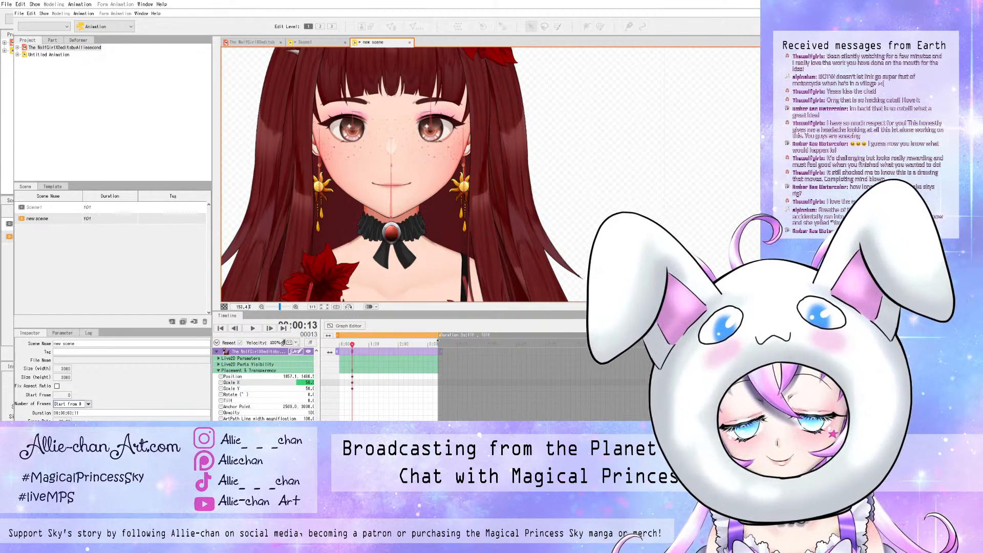
- Move the model's placement keyframes closer to the scene start and show its Live2D parameters
drag(347, 370, 346, 371)
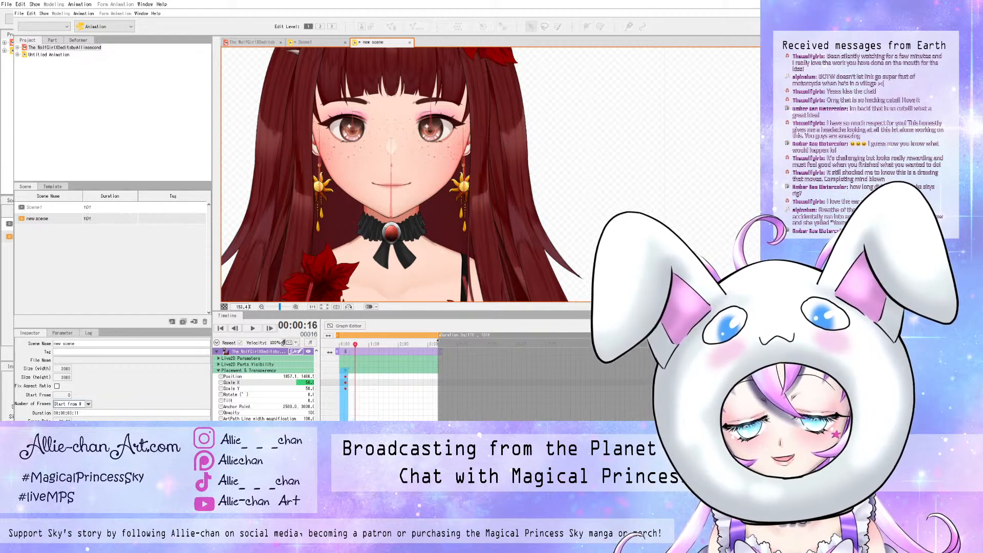
click(219, 358)
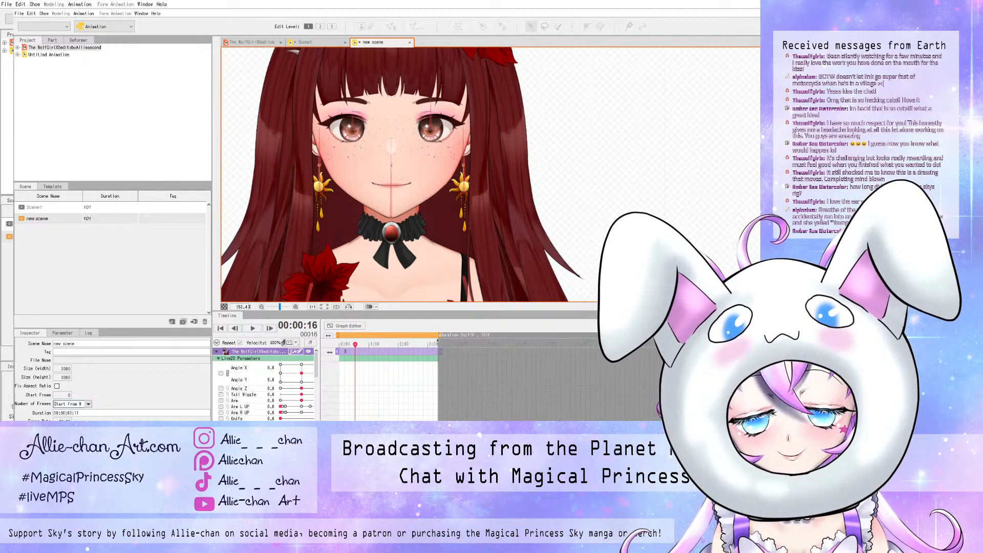
- Extend the scene duration, the work area and the model's clip to about 5.5 seconds
click(438, 345)
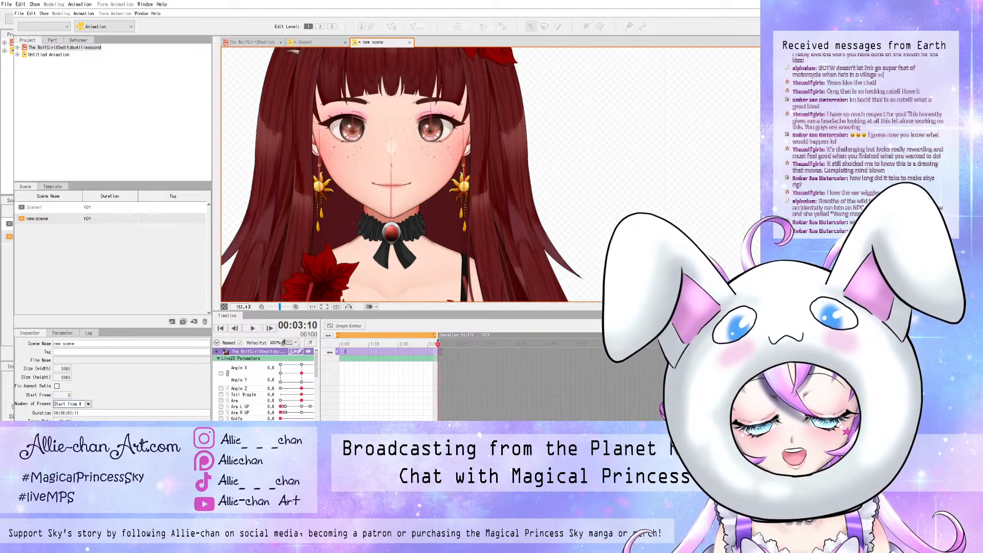
drag(434, 335, 502, 335)
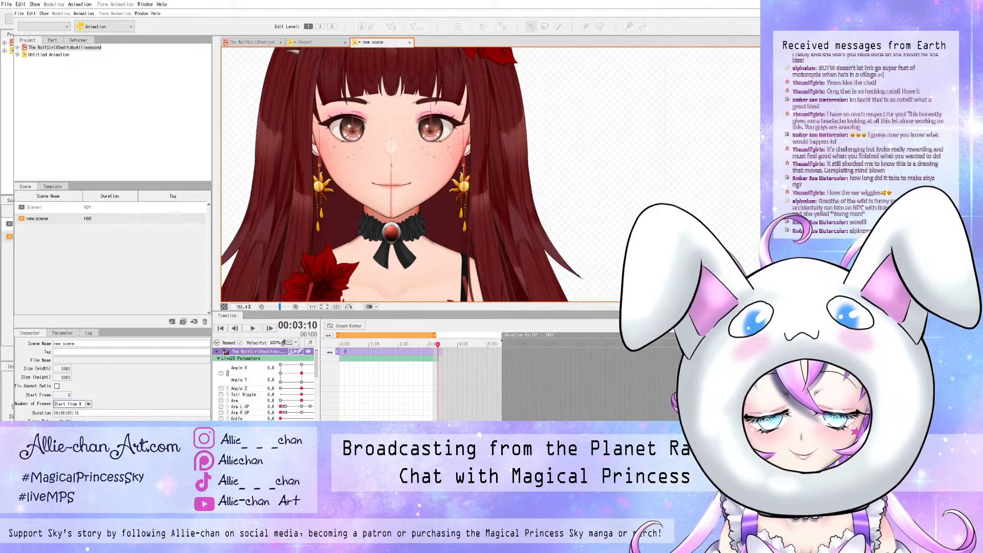
drag(435, 335, 501, 336)
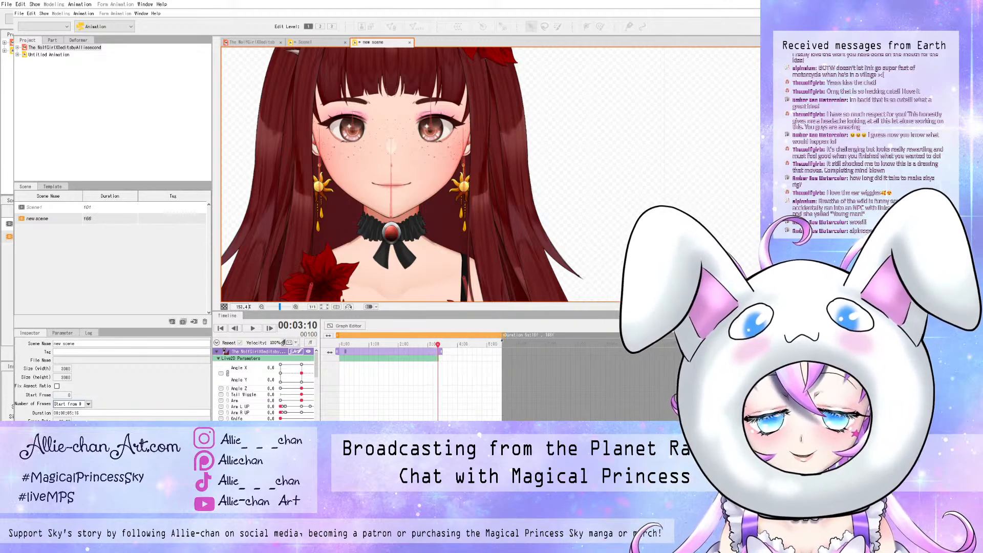
drag(440, 351, 502, 351)
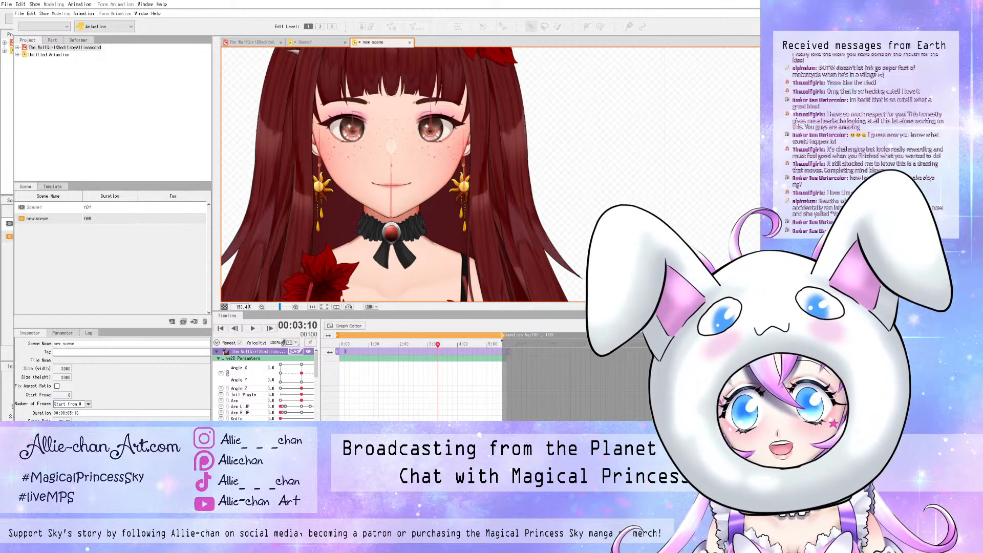
- Keyframe the Mouth Form parameter at its minimum value at 00:00:10
scroll(263, 384, down, 1)
drag(317, 366, 316, 373)
click(354, 344)
drag(354, 345, 349, 345)
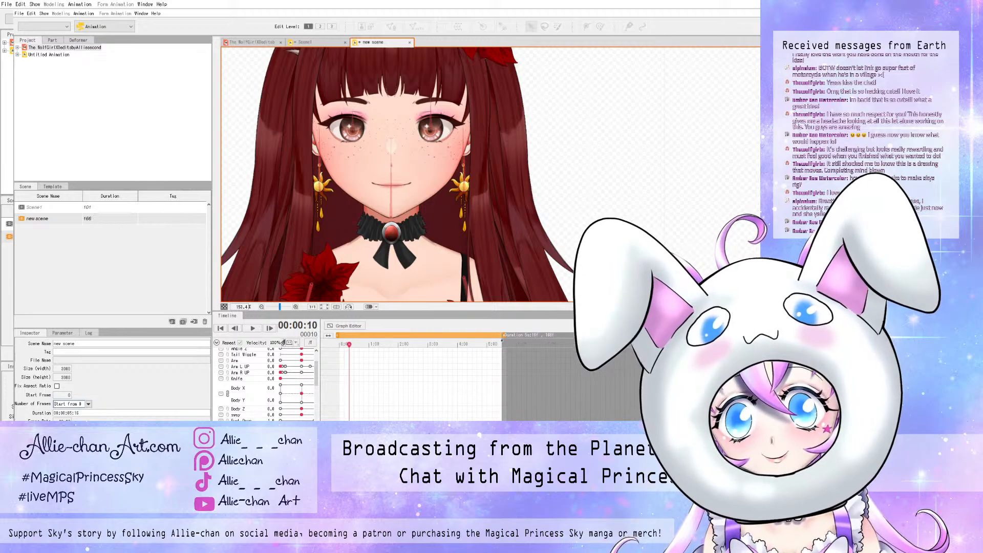
scroll(266, 384, up, 3)
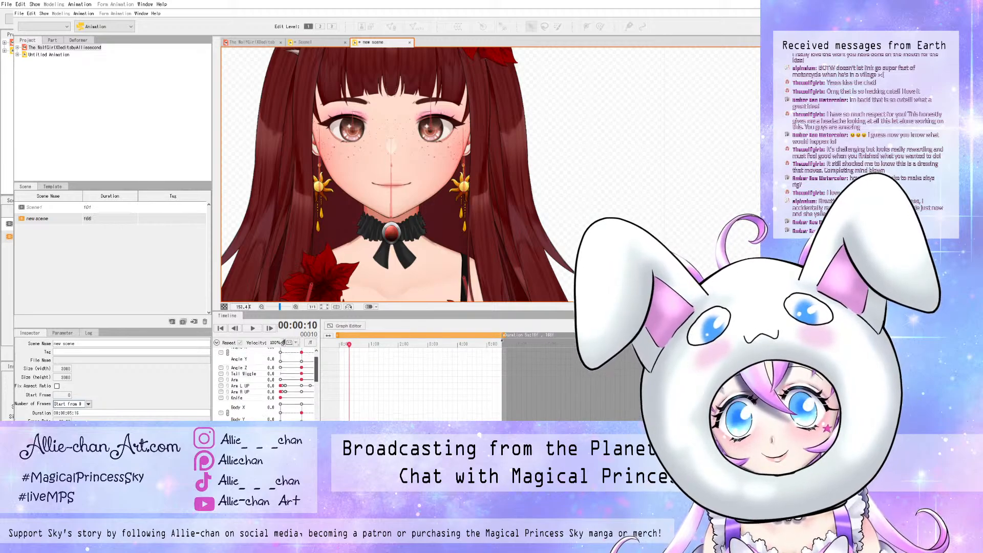
scroll(266, 384, up, 1)
scroll(266, 384, down, 6)
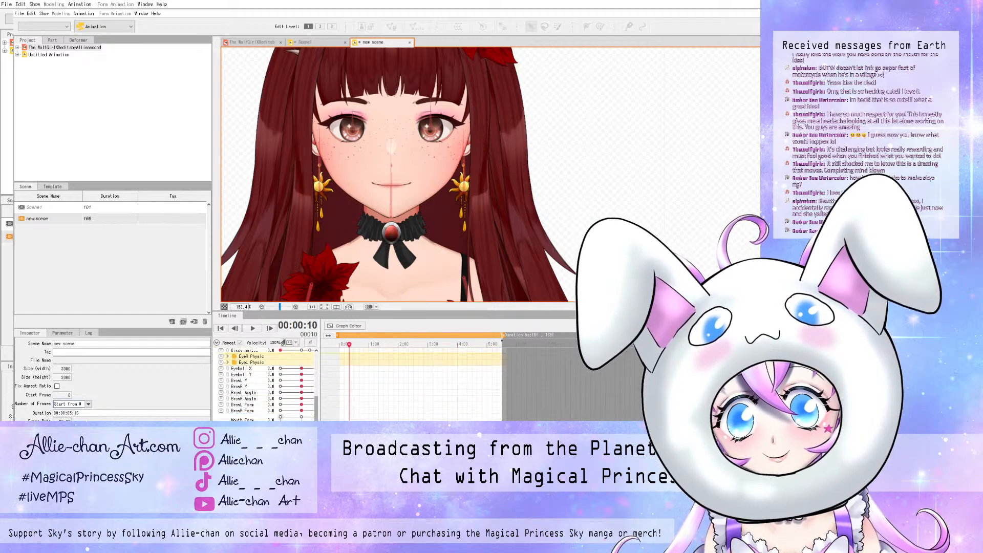
click(281, 424)
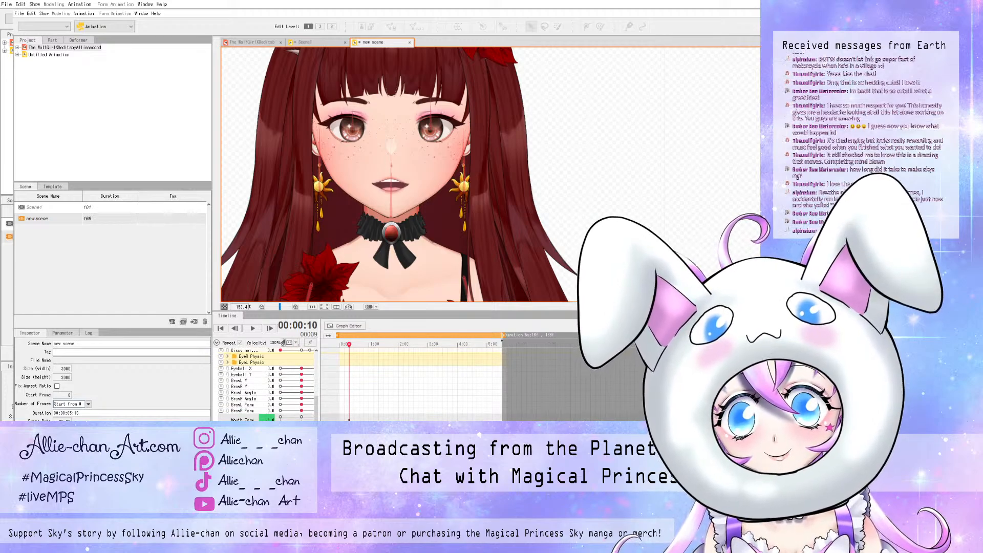
- Keyframe the kiss mouth parameter at its maximum value at 00:00:24
drag(349, 344, 359, 345)
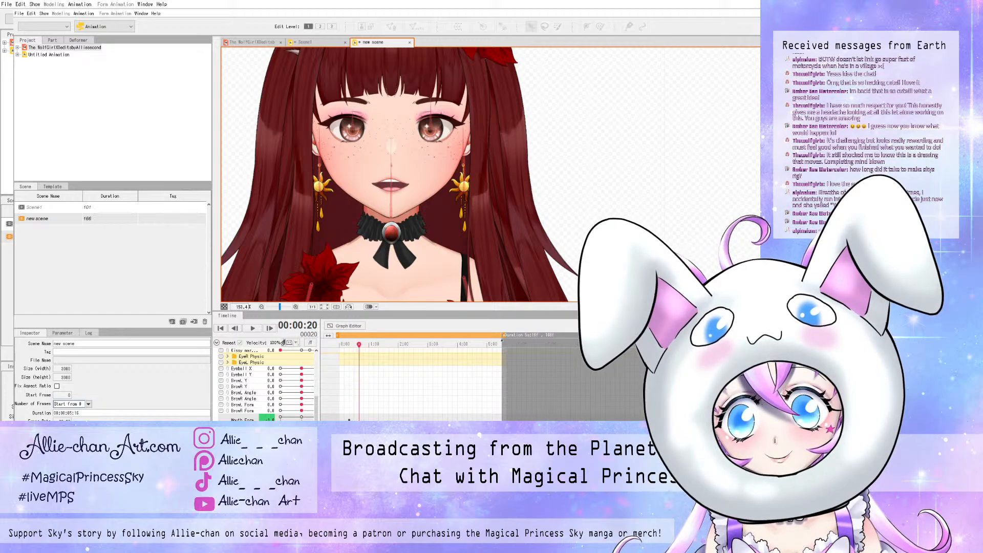
drag(316, 408, 316, 392)
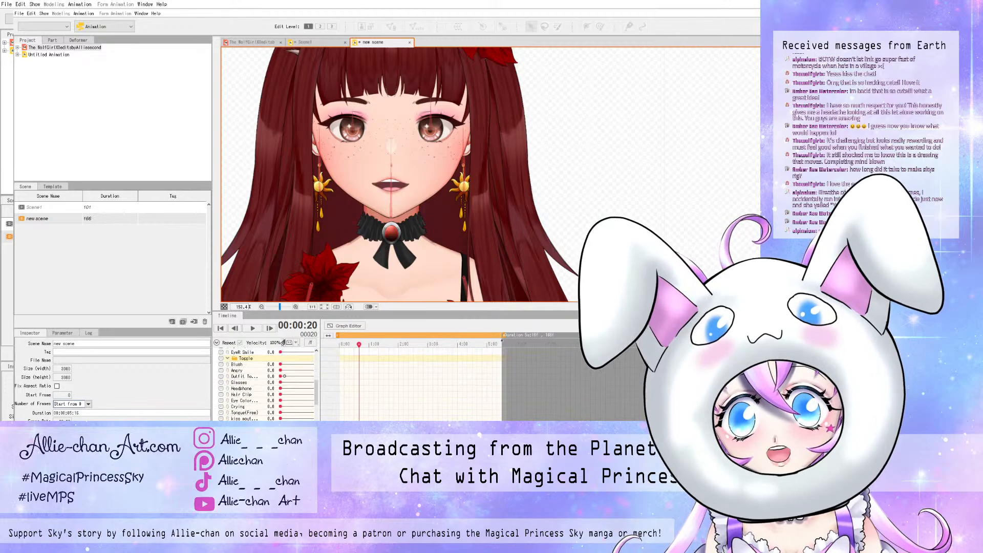
drag(359, 345, 363, 345)
drag(280, 419, 314, 419)
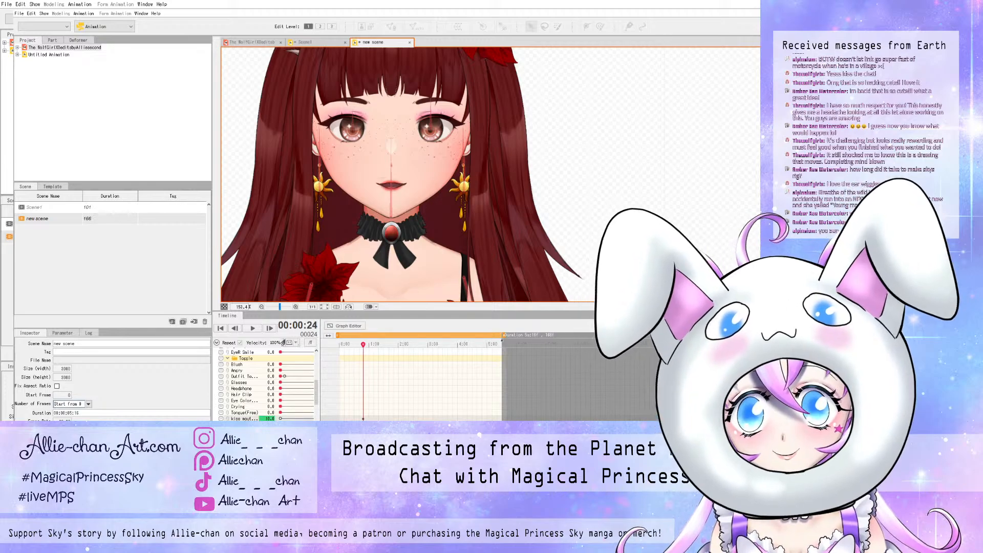
- Widen the parameter sliders and keyframe the kiss mouth parameter at 0 at 00:00:05
click(340, 345)
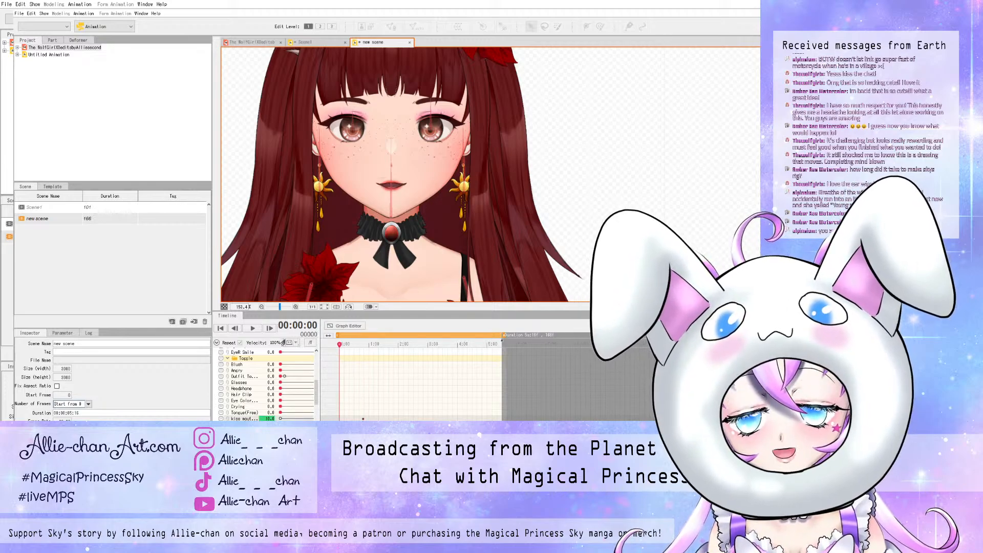
drag(320, 345, 366, 345)
click(281, 419)
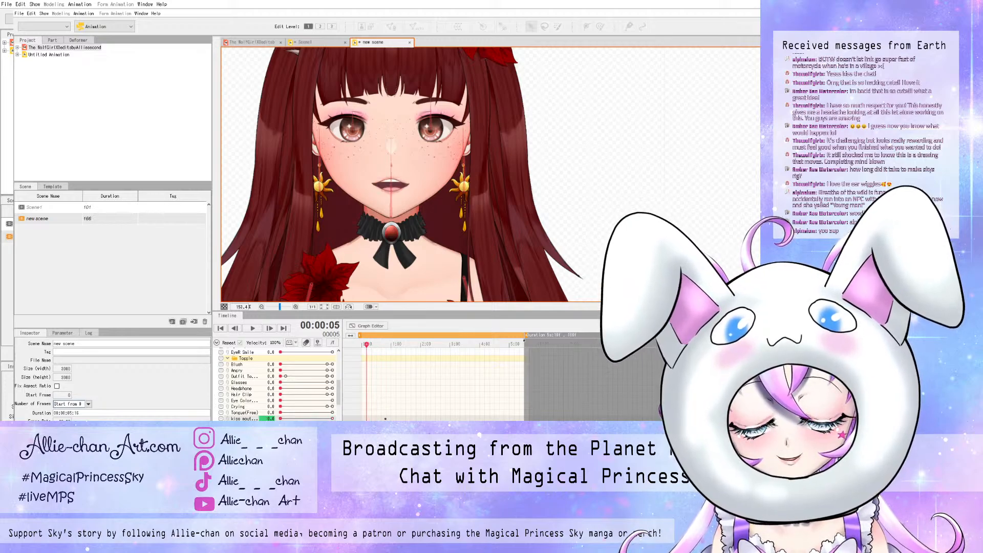
- Keyframe the parameter listed below the kiss mouth just after one second and shift its keyframe to about 1:27
drag(367, 345, 398, 345)
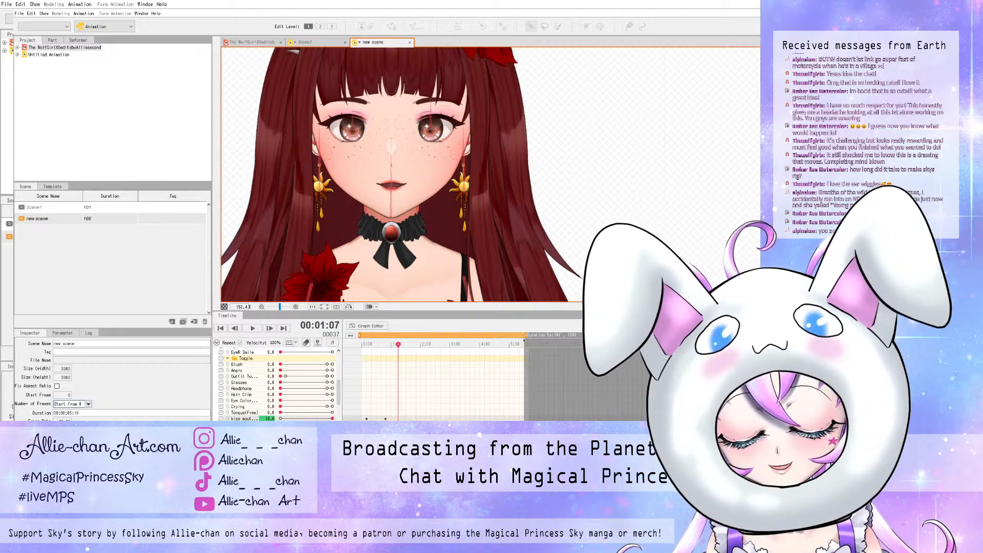
mouse_move(280, 425)
mouse_down()
mouse_move(307, 425)
mouse_move(281, 425)
mouse_up()
drag(398, 345, 395, 344)
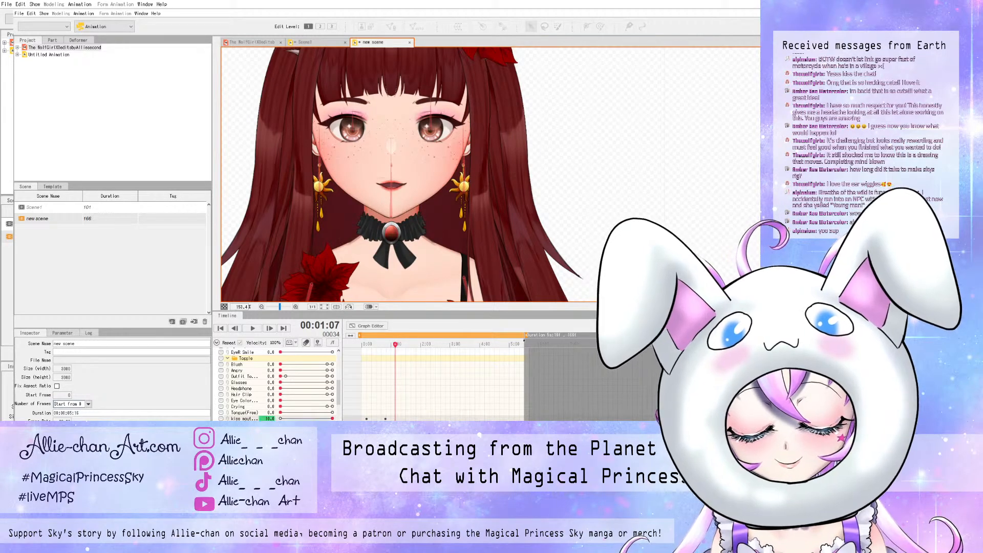
drag(395, 418, 418, 419)
- Play the animation from the first frame to check the kiss, and stop playback near 4:10
drag(404, 344, 362, 344)
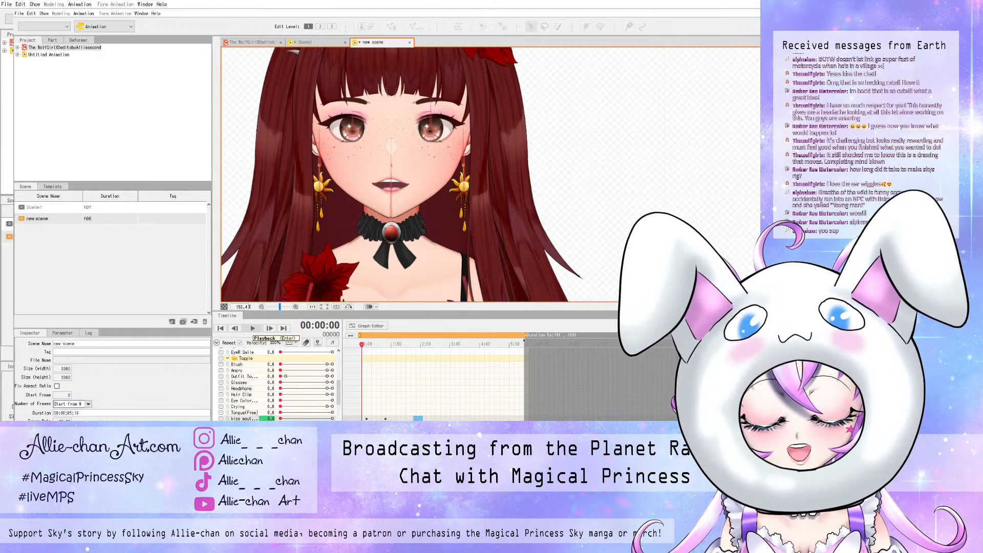
click(253, 328)
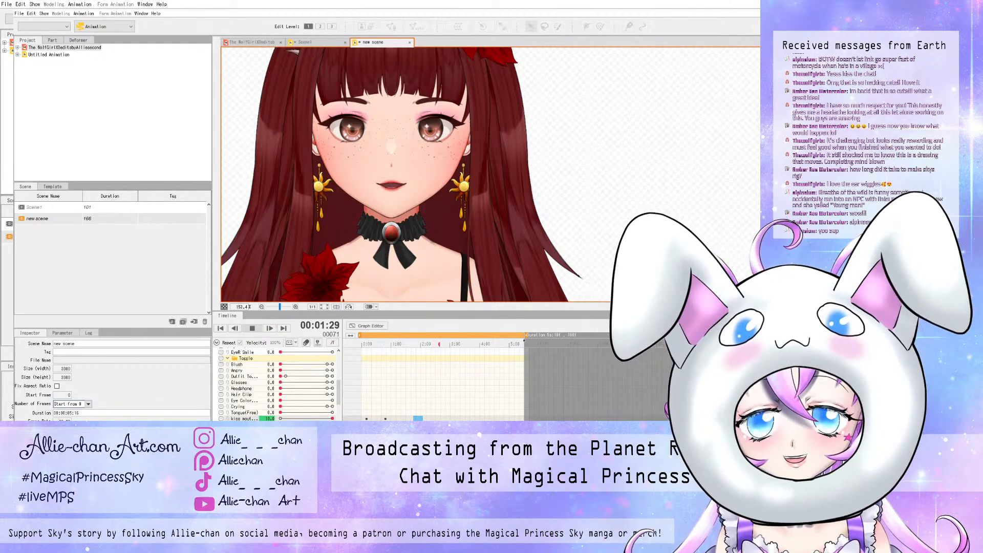
key(Return)
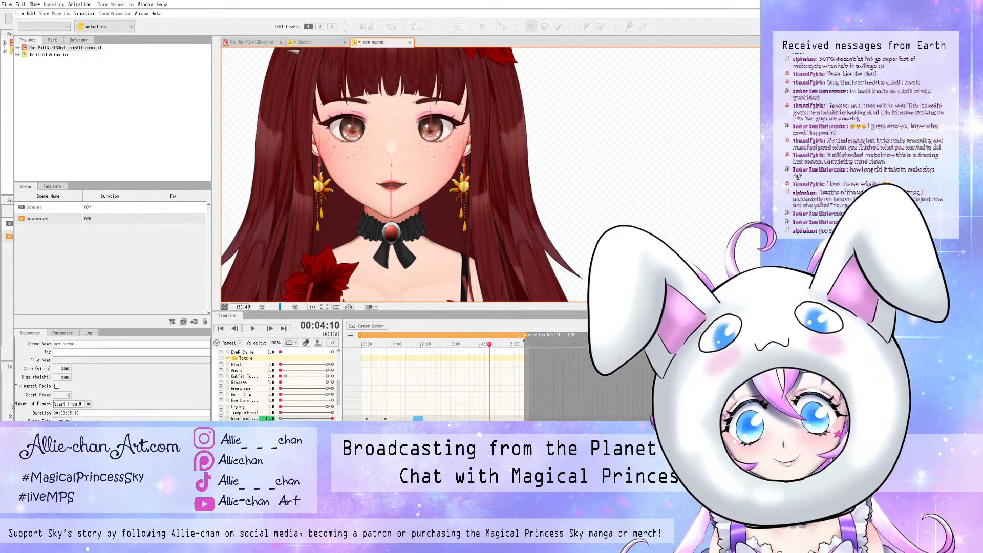
- Examine the kiss effect frame by frame from 1:02 to 2:09
drag(489, 350, 393, 379)
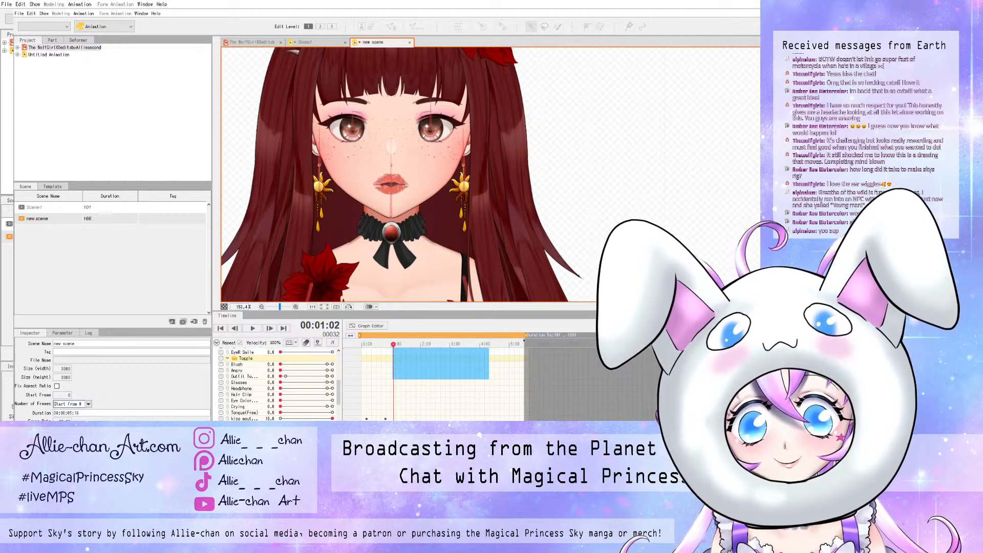
key(Right)
key(Right)
key(Right)
key(Right)
key(Right)
key(Right)
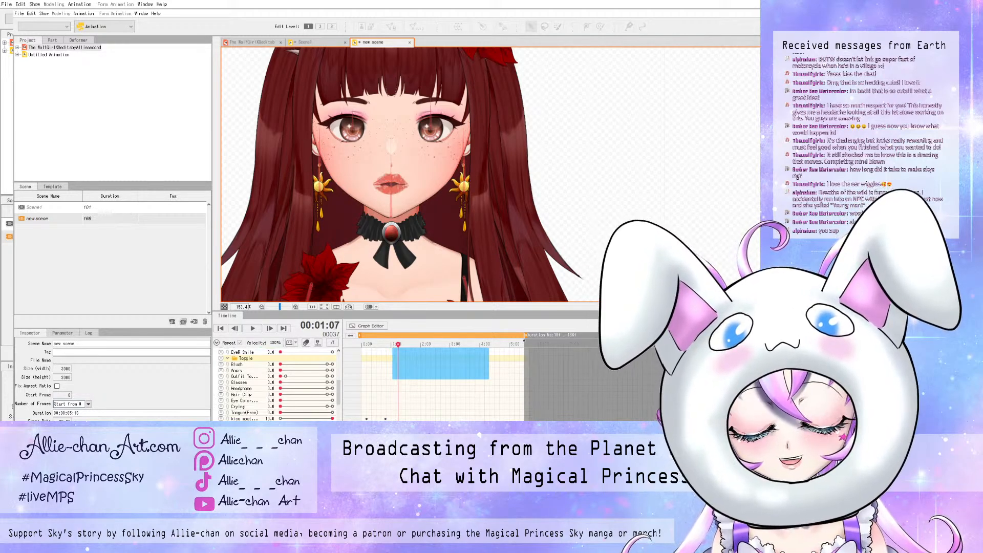
key(Right)
key(Right)
key(Right)
key(Right)
key(Right)
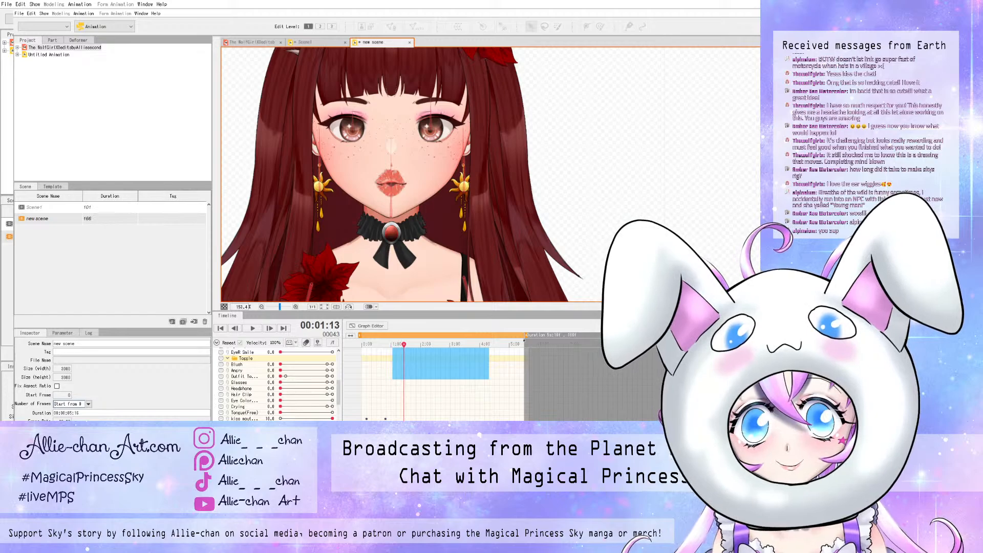
key(Right)
key(Right)
key(Right)
key(Right)
key(Right)
key(Right)
key(Right)
key(Right)
key(Right)
key(Right)
key(Right)
key(Right)
key(Right)
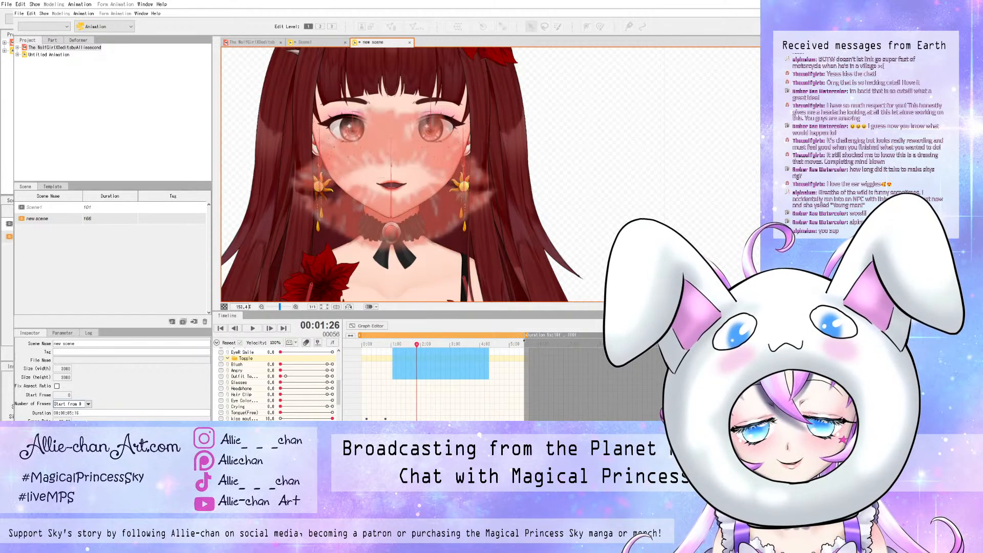
key(Right)
key(Right)
key(Right)
key(Right)
key(Right)
key(Right)
key(Right)
key(Right)
key(Right)
key(Right)
key(Right)
key(Right)
key(Right)
key(Right)
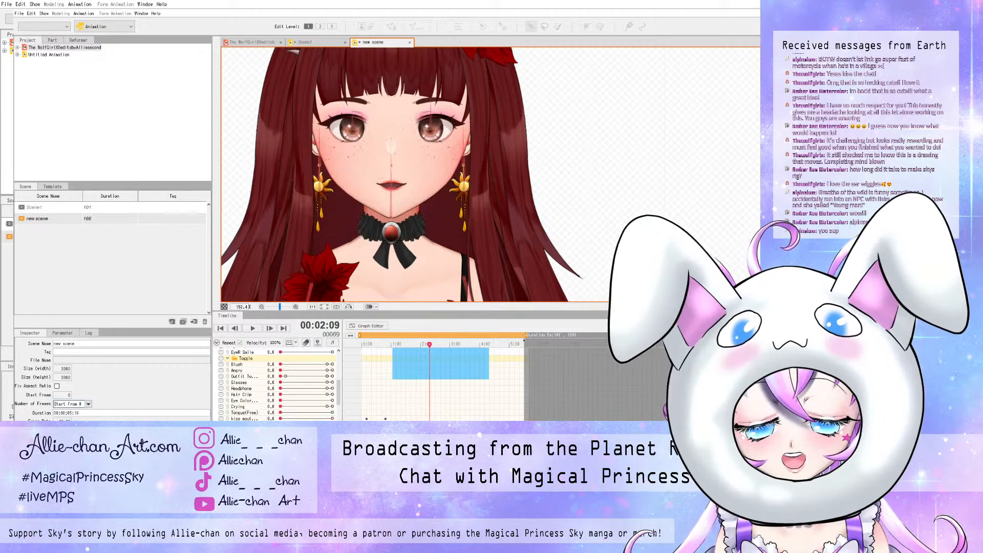
- Replay the kiss animation from the start and examine its first six frames one by one
key(Home)
key(space)
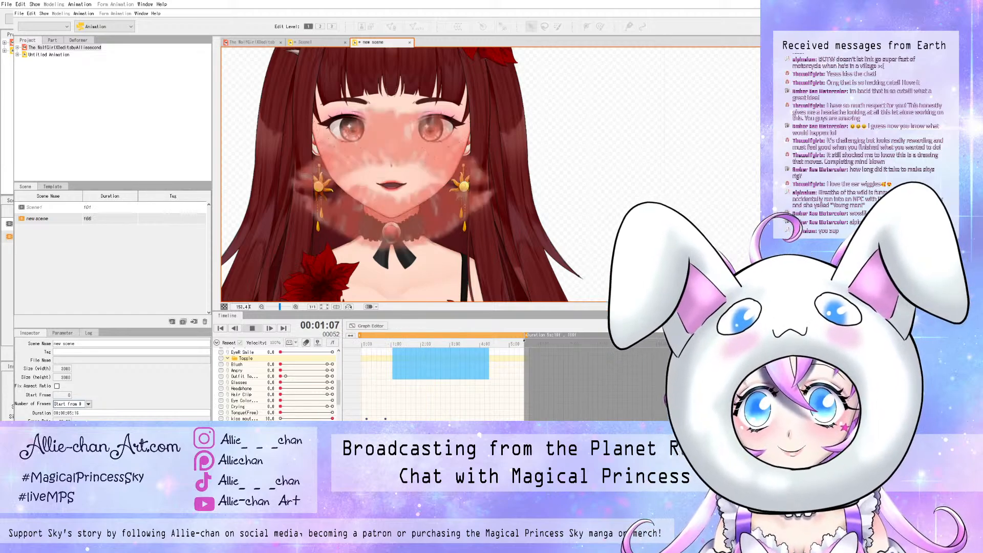
key(space)
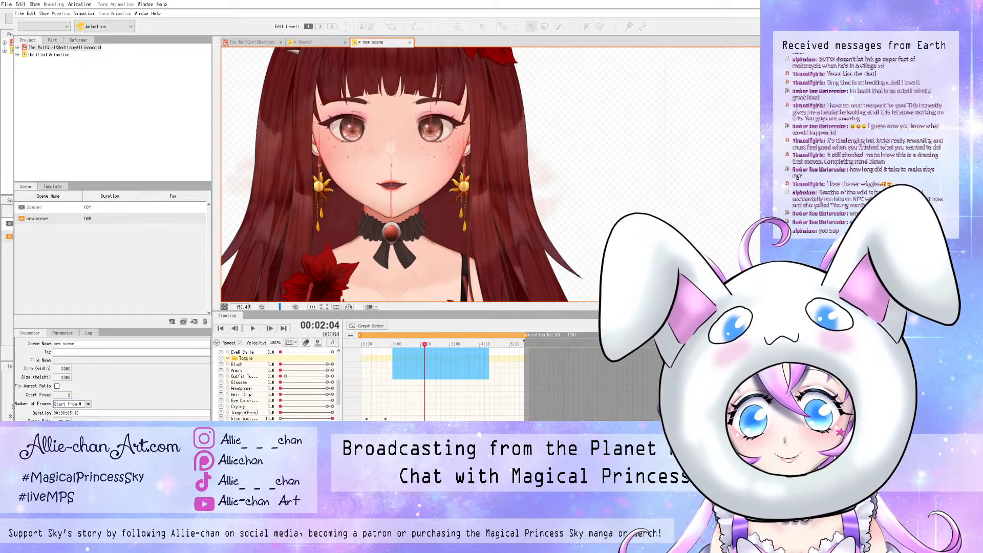
key(Home)
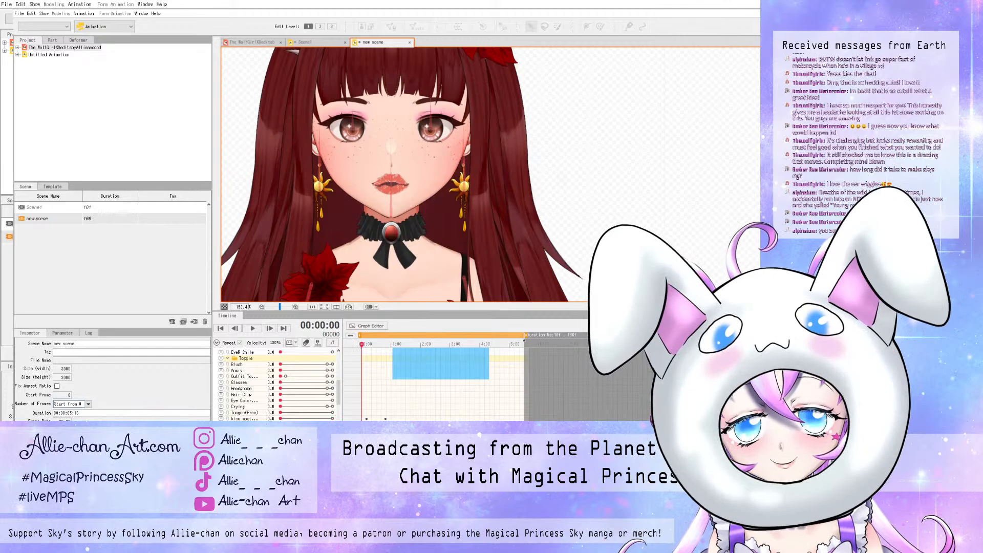
key(Right)
key(Right)
key(Right)
key(Right)
key(Right)
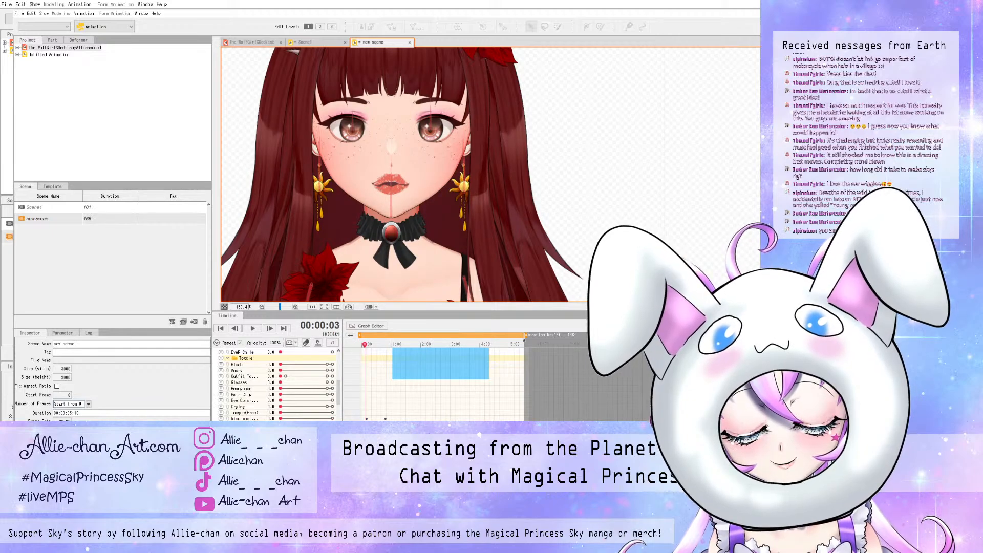
key(Right)
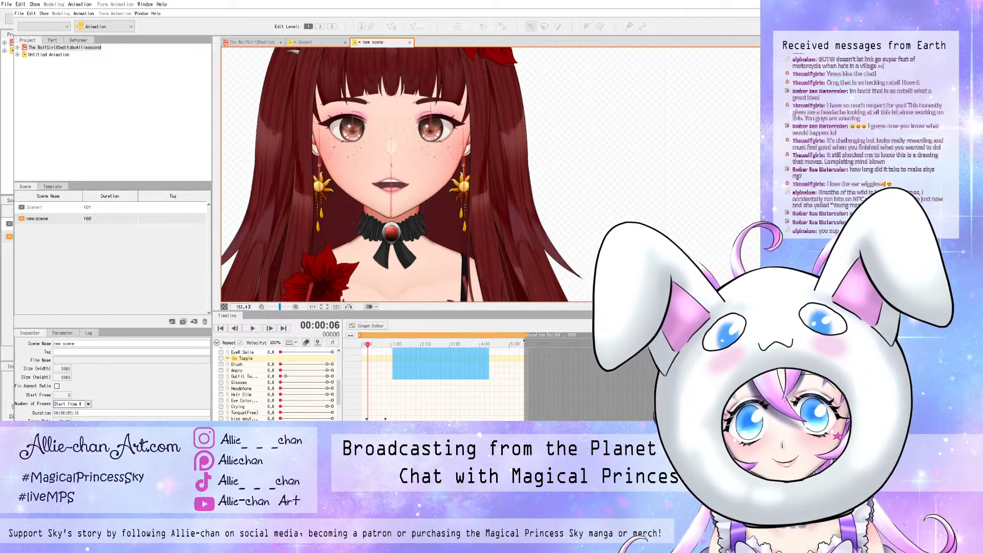
- Play the animation from the first frame and scrub between its opening frames and 2:14 to examine the kiss
key(Home)
key(space)
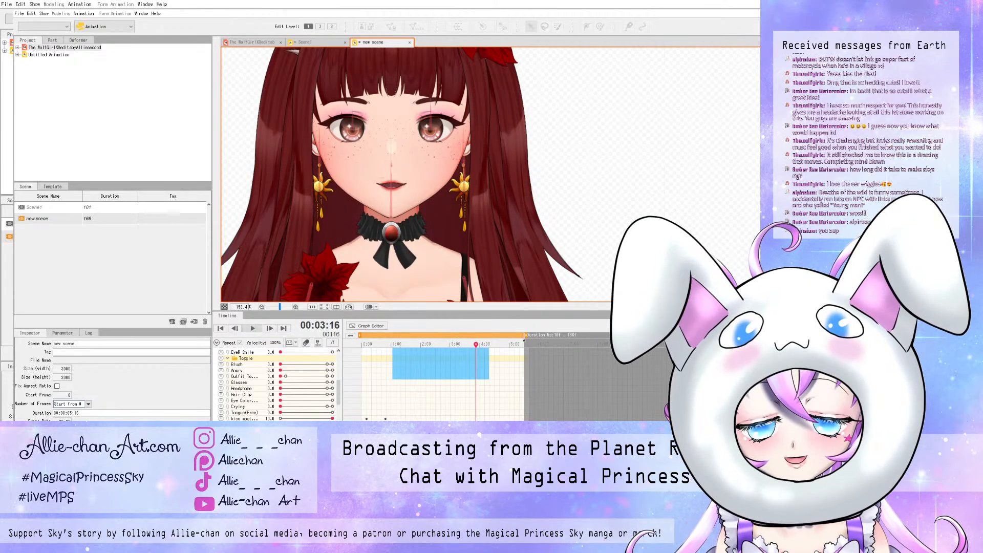
click(253, 328)
drag(476, 345, 382, 344)
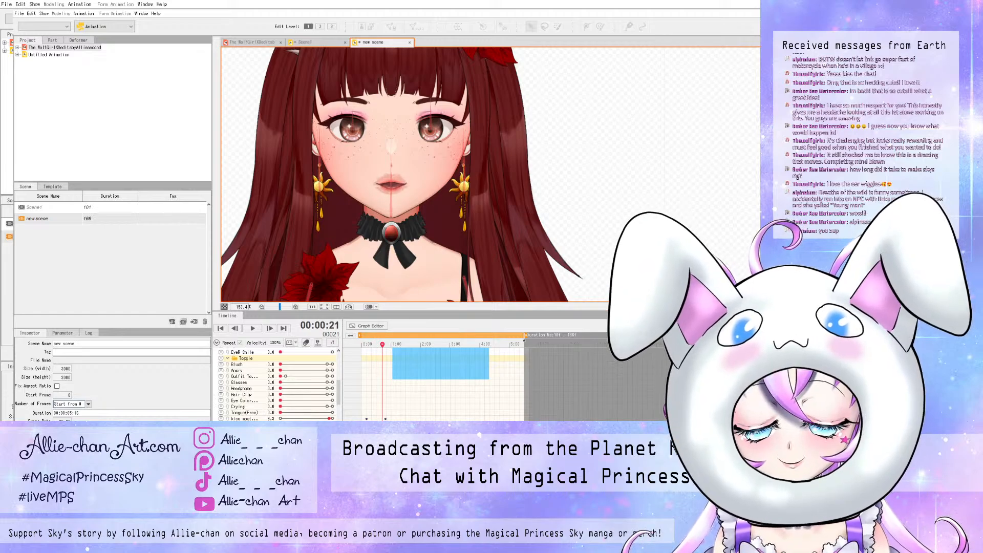
click(364, 344)
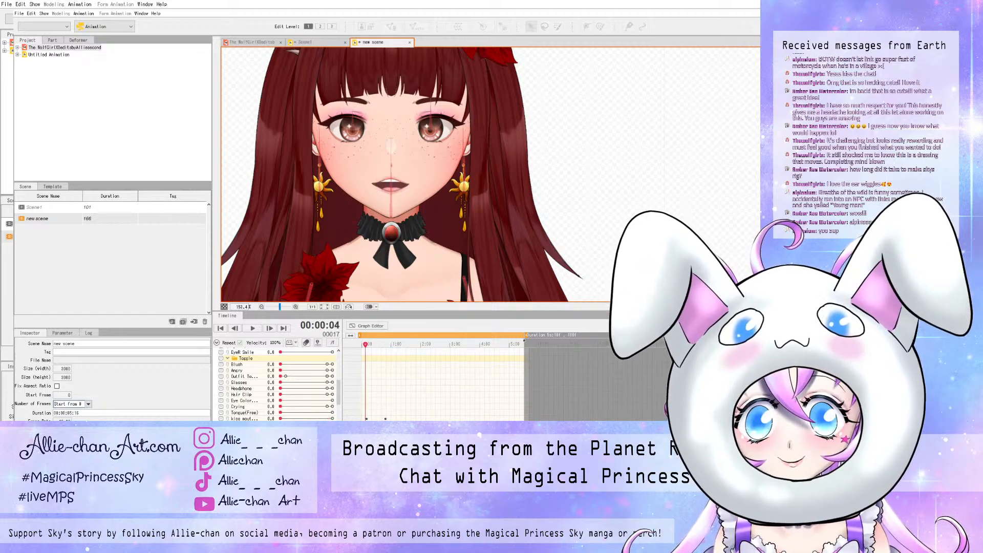
drag(365, 344, 392, 345)
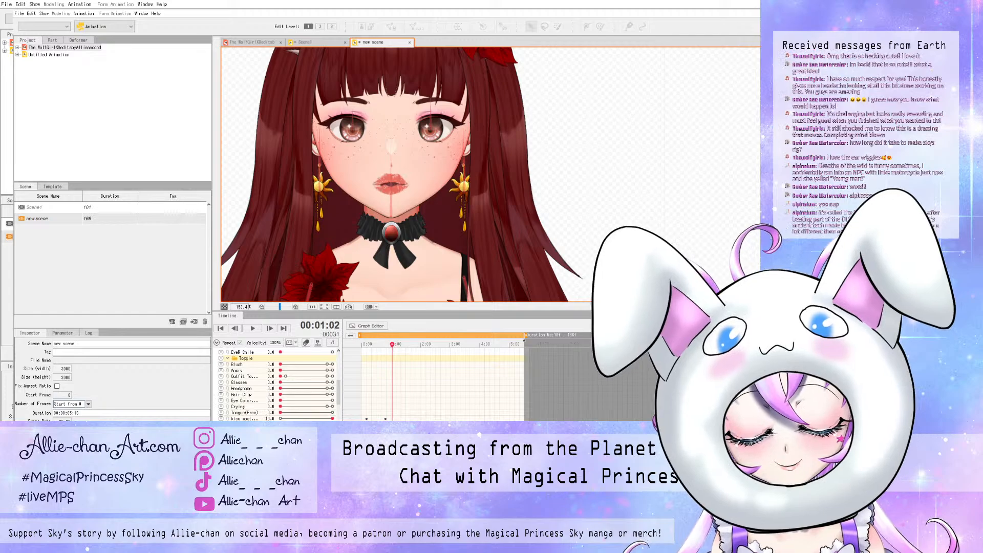
click(433, 345)
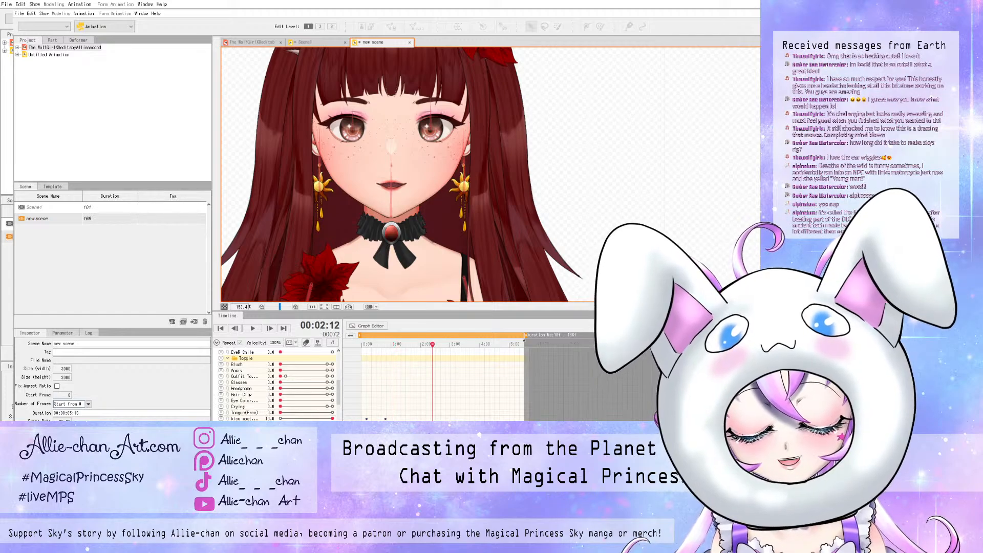
drag(433, 344, 435, 345)
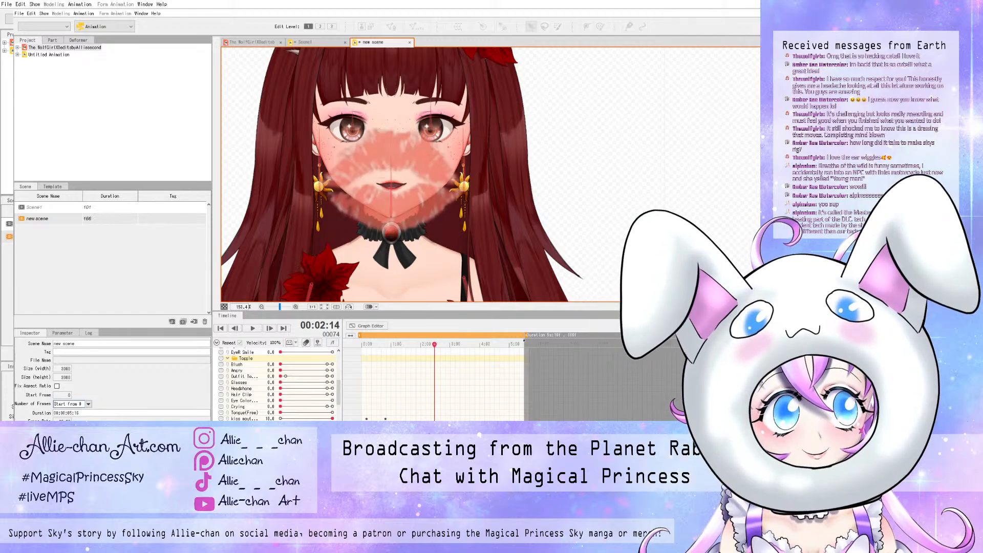
drag(434, 345, 397, 345)
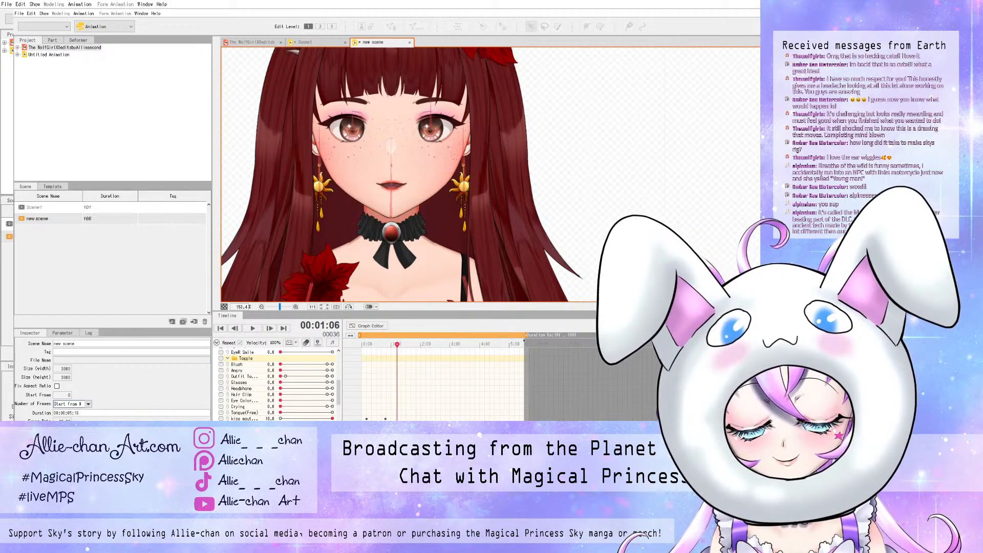
- Replay the kiss animation from the first frame and stop playback near 3:20
drag(397, 345, 361, 345)
key(space)
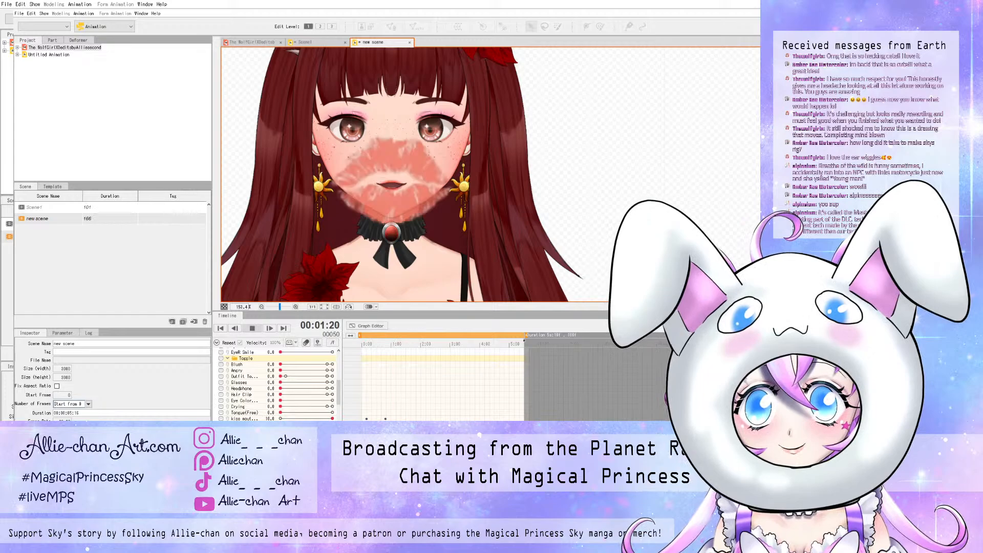
key(space)
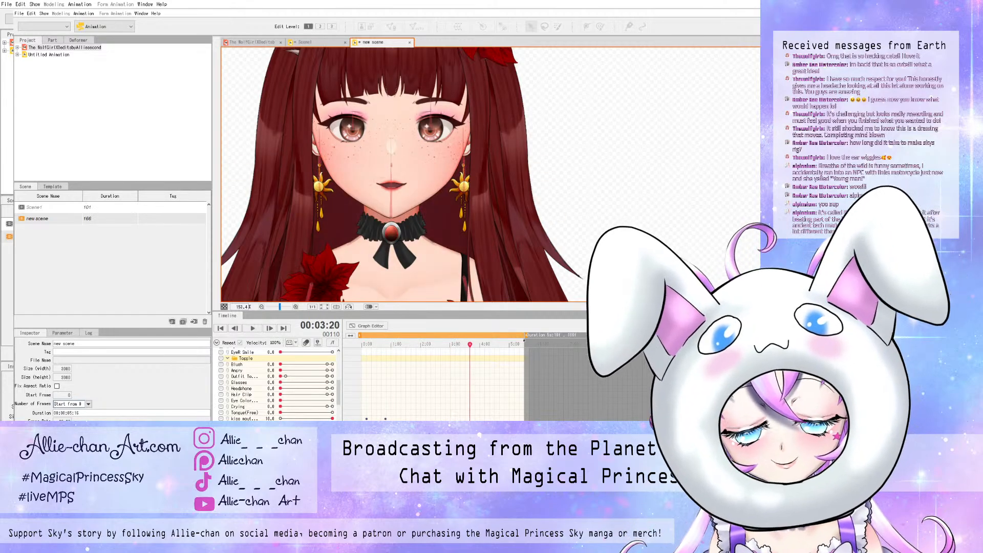
- Move the end keyframe of the kiss effect parameter below kiss mouth out to about three seconds
drag(395, 418, 401, 418)
click(401, 419)
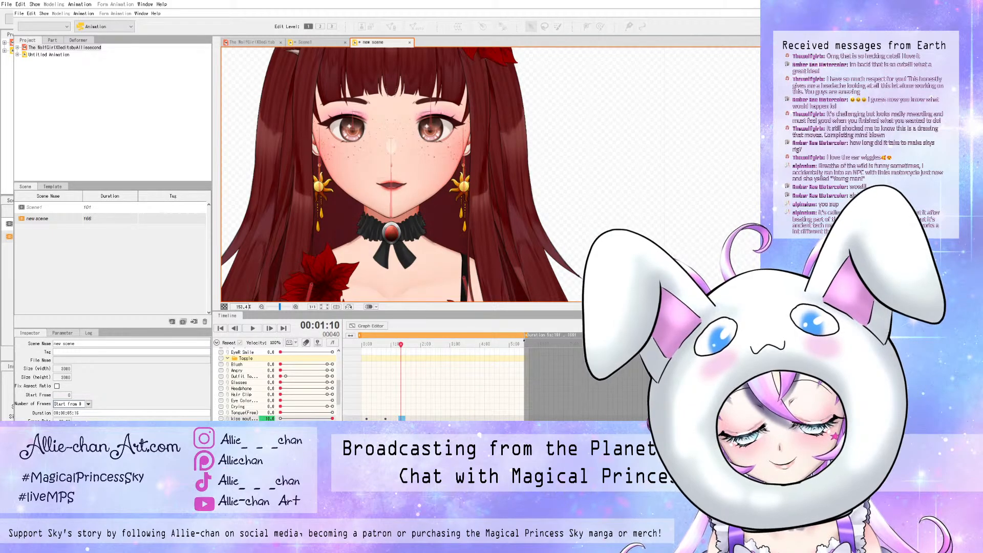
click(394, 412)
drag(397, 418, 458, 419)
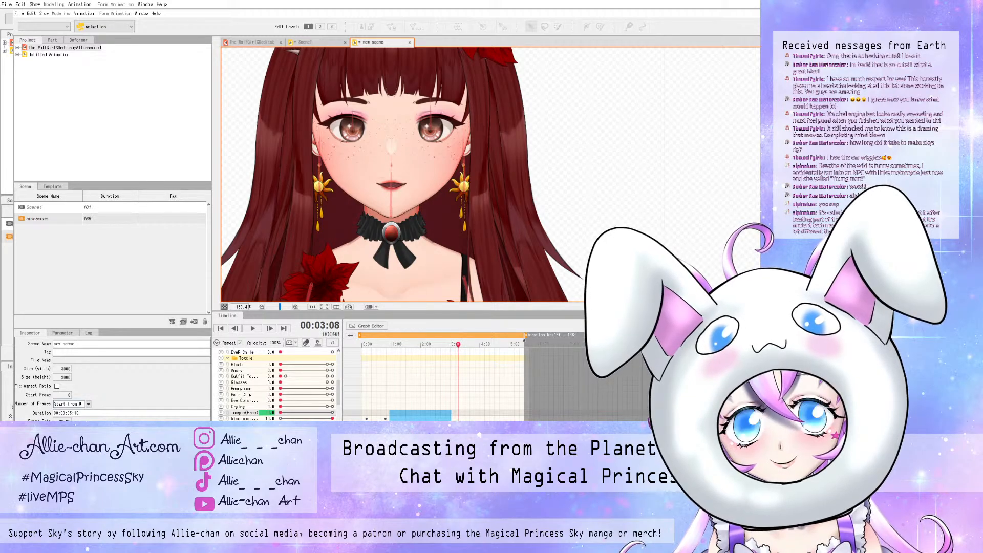
click(451, 344)
- Check the kiss effect's timing by playing the animation from the first frame to about 4:09
click(362, 344)
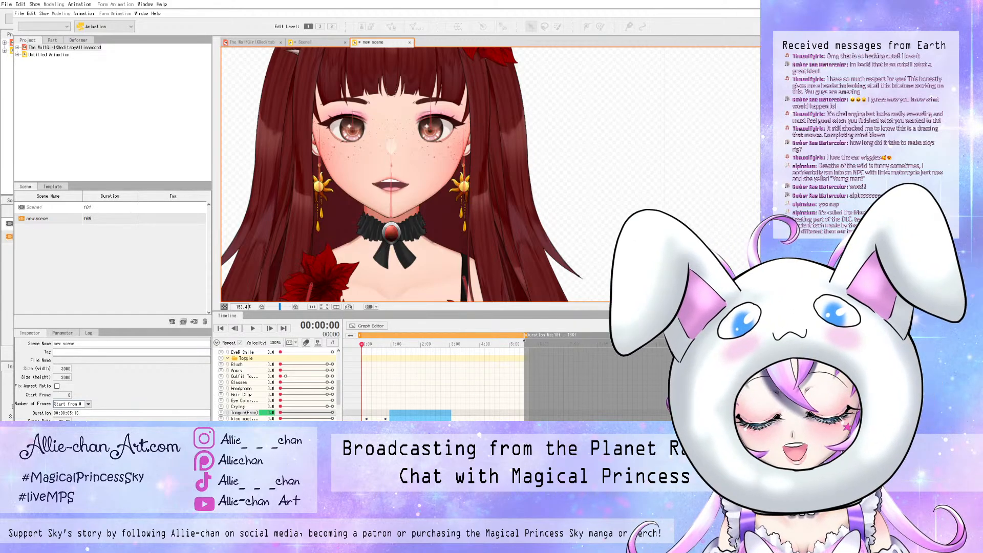
click(253, 328)
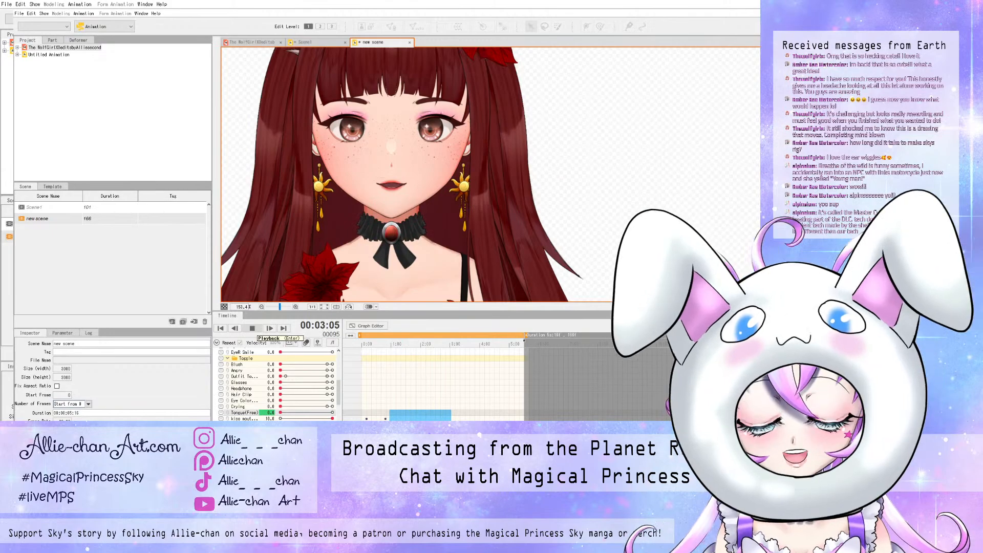
click(253, 328)
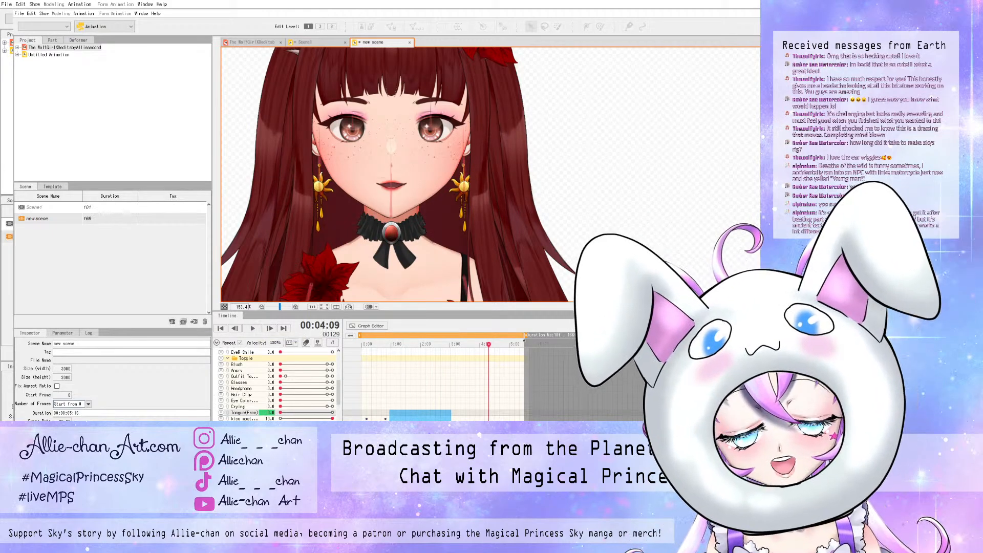
- Shift the kiss effect's end keyframe slightly past three seconds, and keyframe kiss mouth at 10.0 at 1:23
click(446, 418)
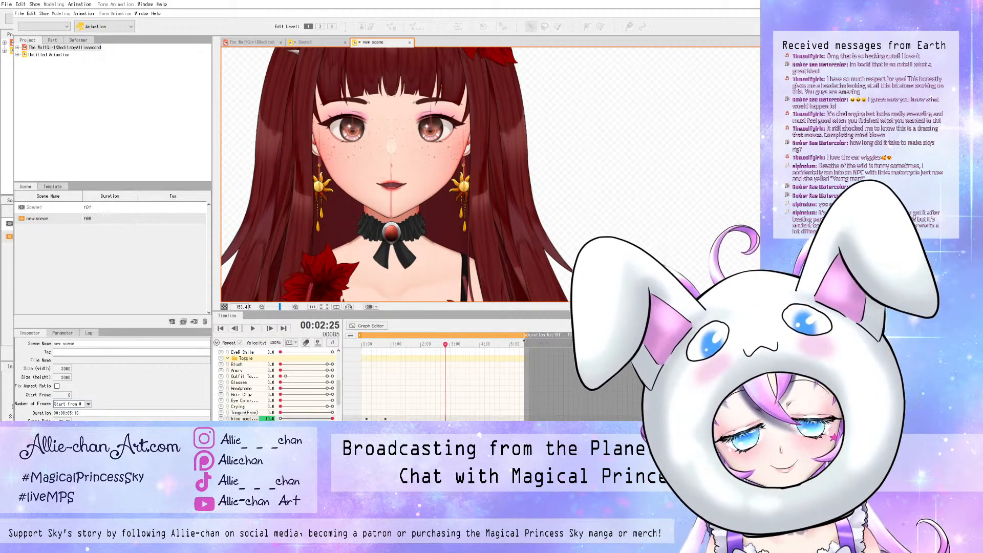
drag(443, 413, 462, 415)
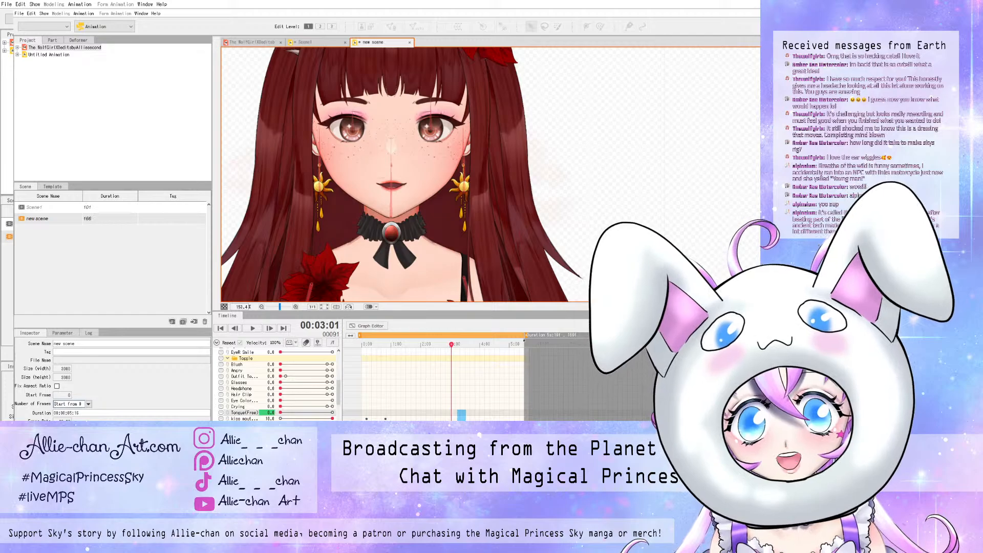
drag(451, 344, 414, 345)
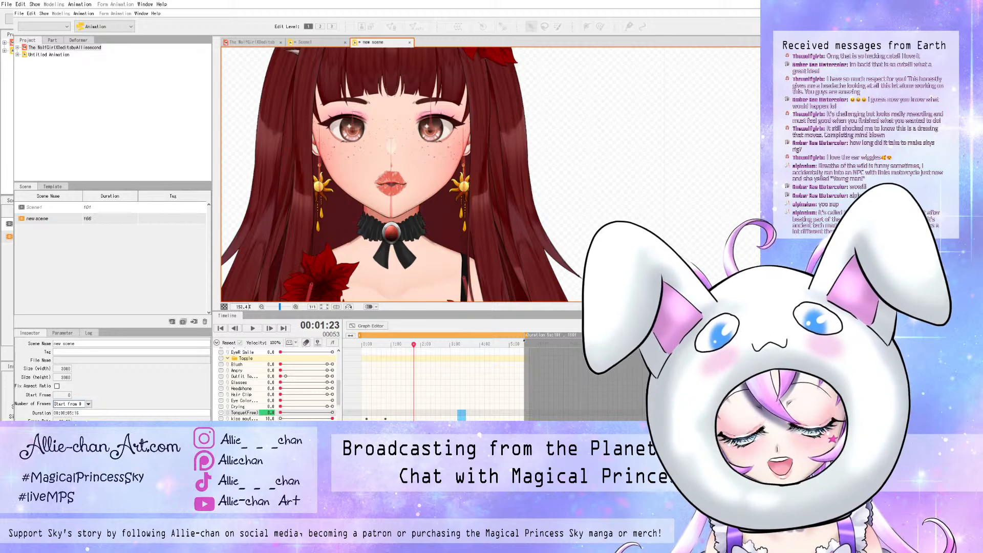
click(333, 418)
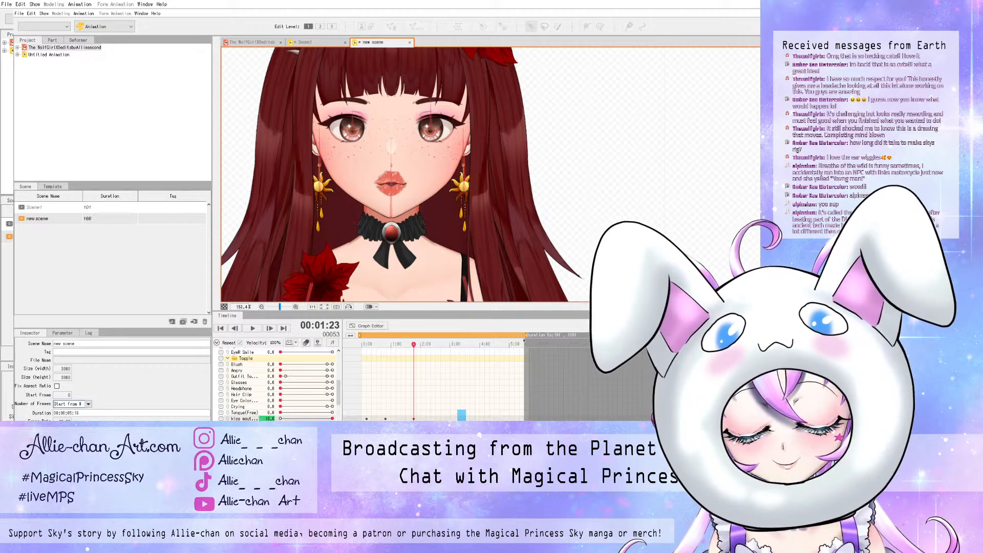
- Keyframe Mouth Form at 2:01 with a value of 0.0 and check the mouth shape up to 2:11
drag(414, 344, 421, 344)
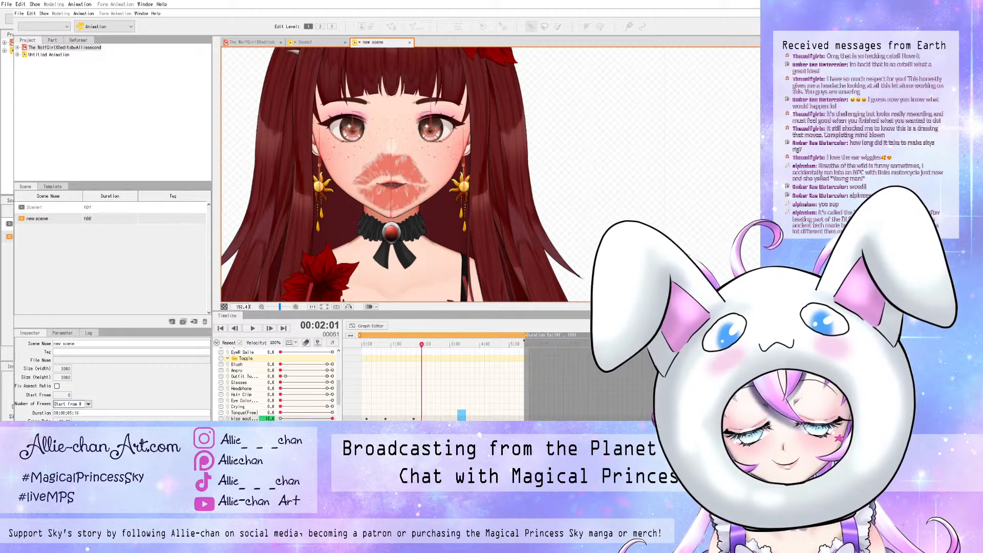
drag(339, 392, 338, 411)
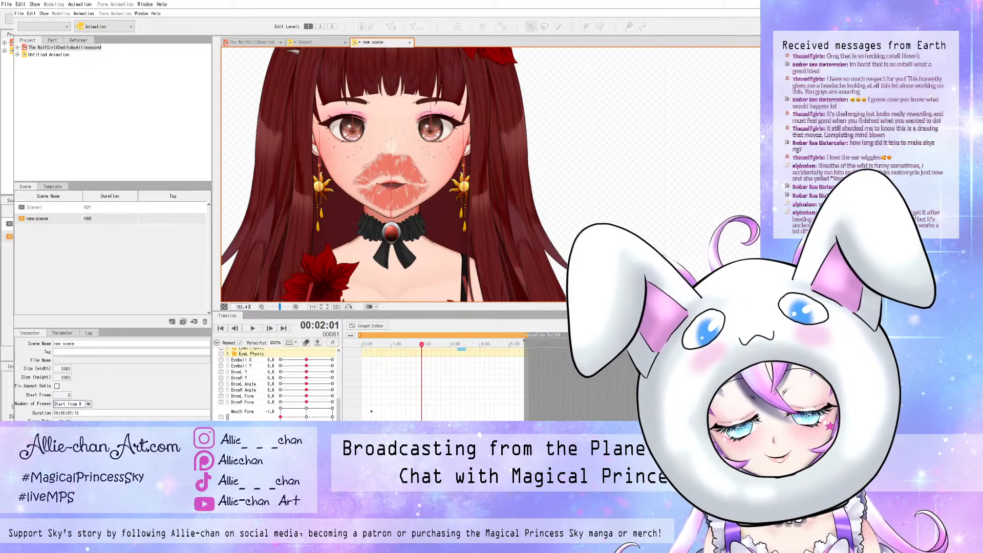
drag(280, 417, 280, 415)
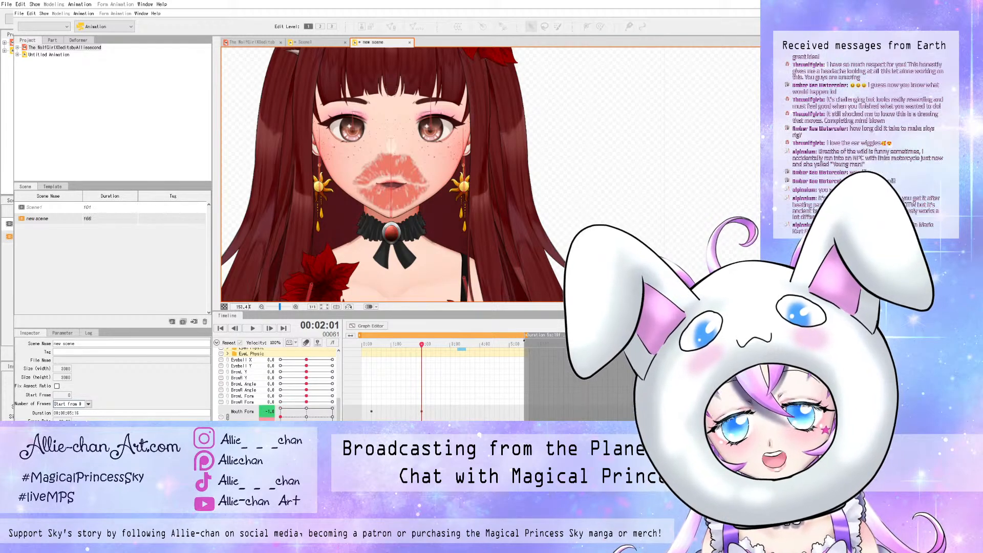
drag(280, 416, 306, 417)
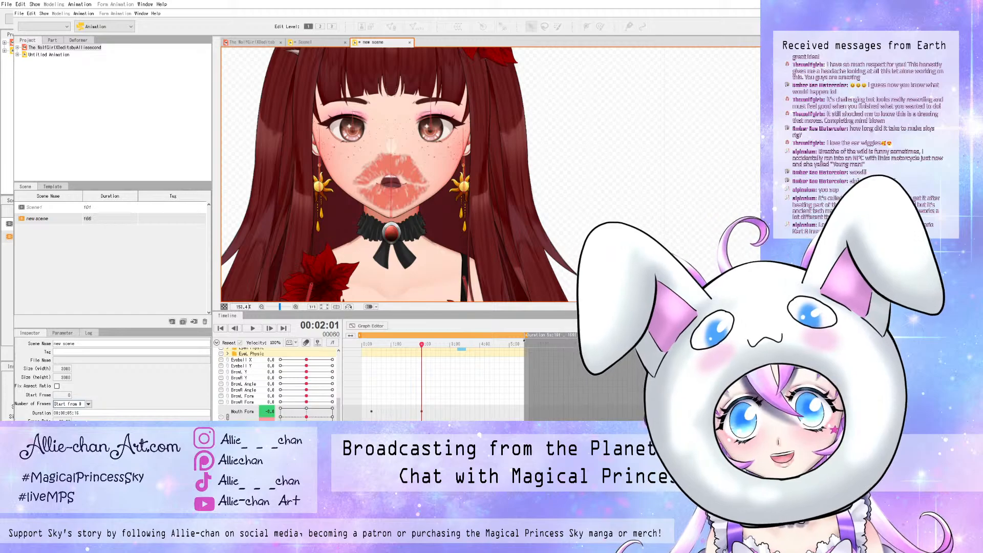
mouse_move(422, 345)
mouse_down()
mouse_move(407, 345)
mouse_move(432, 344)
mouse_up()
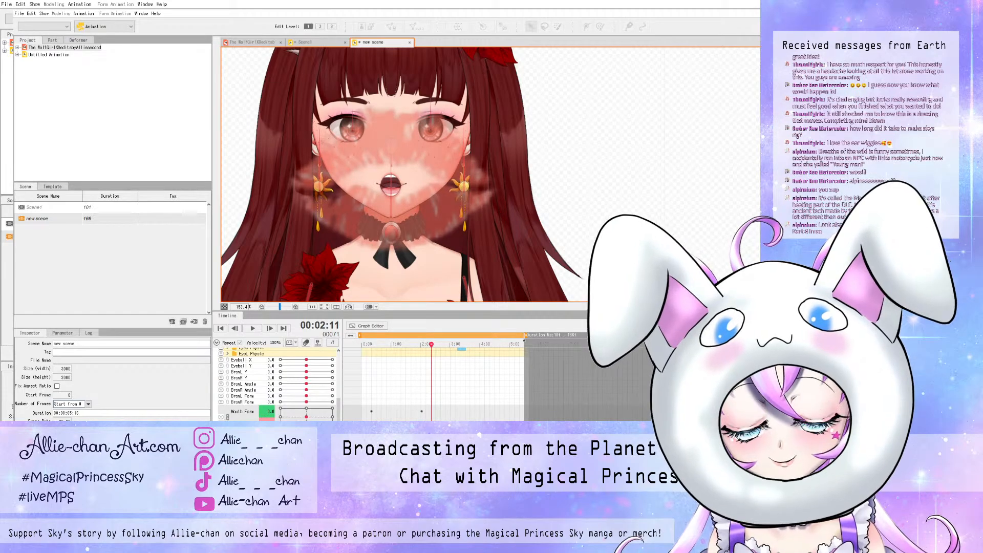
drag(431, 345, 421, 345)
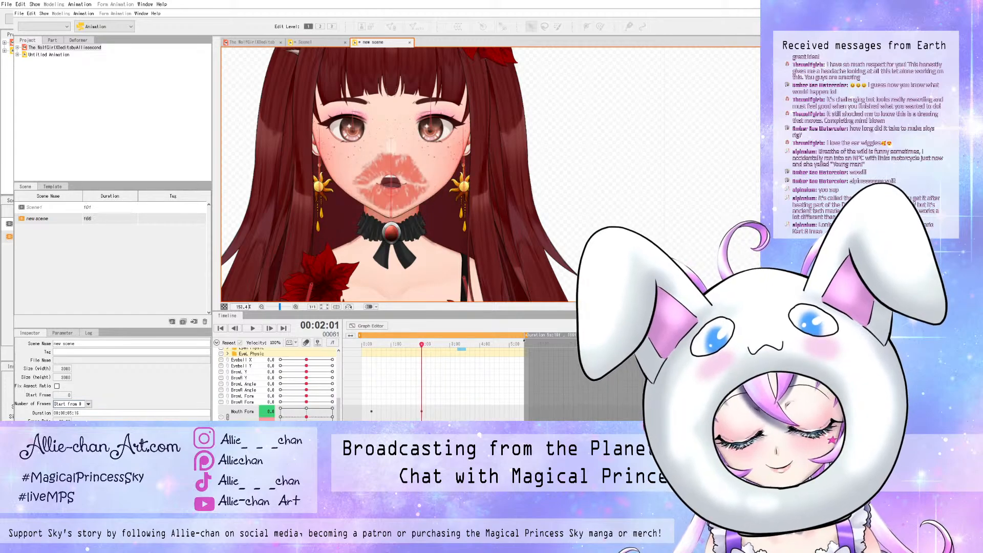
- Set kiss mouth to 0.0 with a keyframe at 2:01
scroll(277, 384, up, 5)
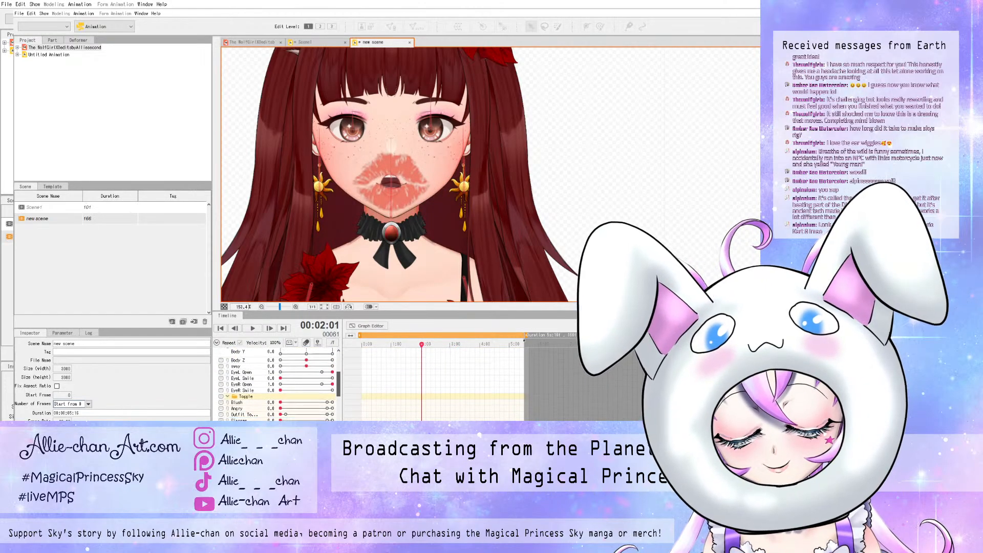
scroll(277, 384, down, 3)
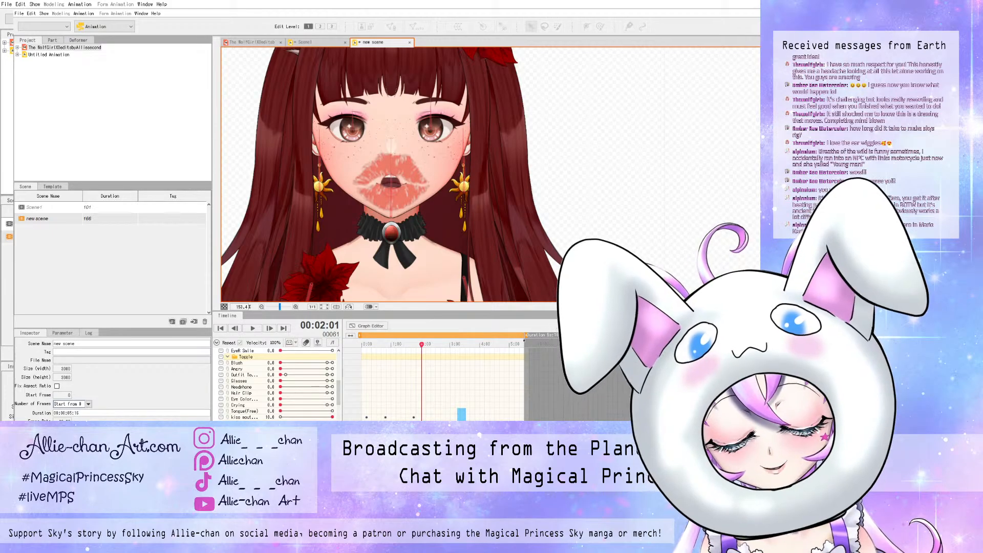
drag(332, 418, 280, 418)
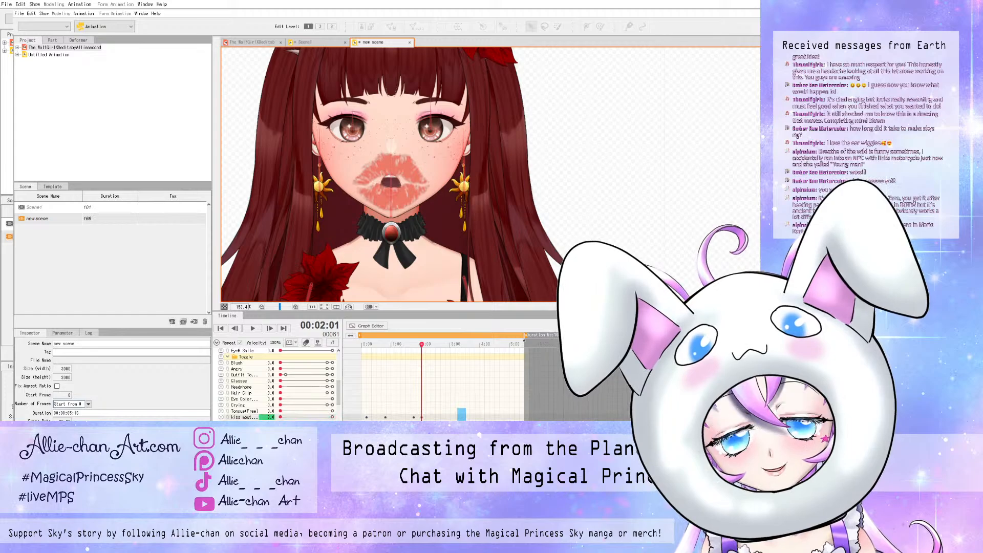
mouse_move(421, 345)
mouse_down()
mouse_move(413, 345)
mouse_move(422, 344)
mouse_up()
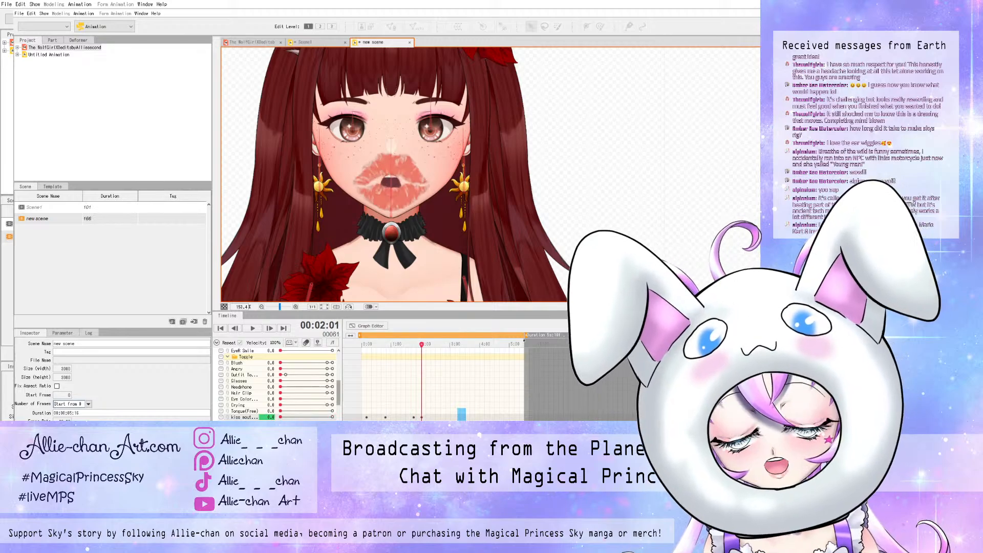
- Set Mouth Form to -1.0 at 2:01 and keyframe it at 0.0 at 2:12
scroll(410, 384, down, 3)
scroll(276, 384, down, 3)
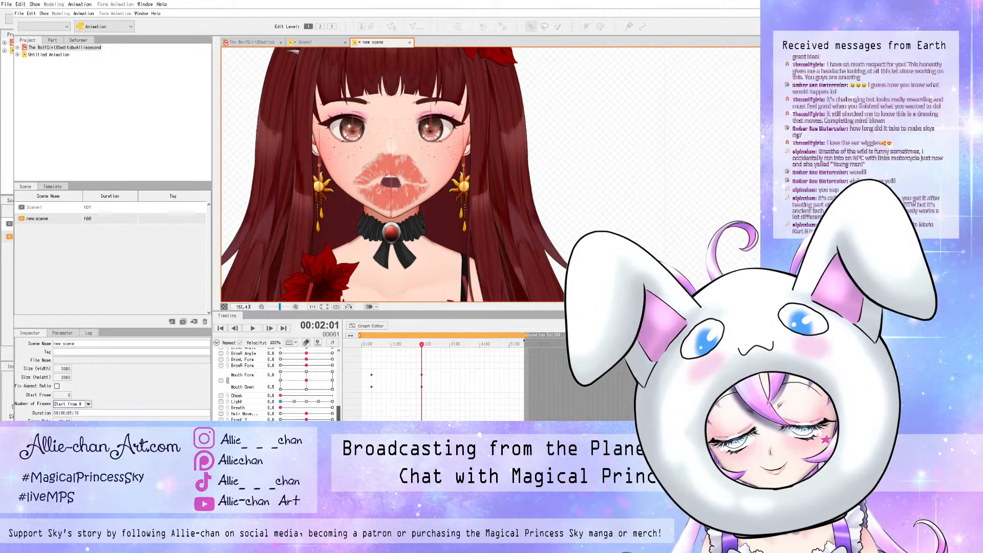
click(280, 400)
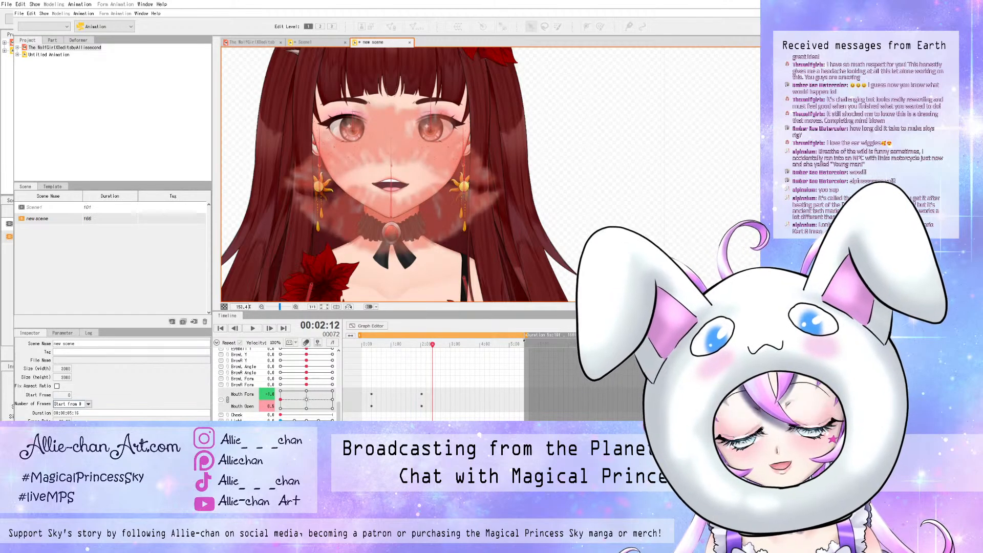
click(306, 400)
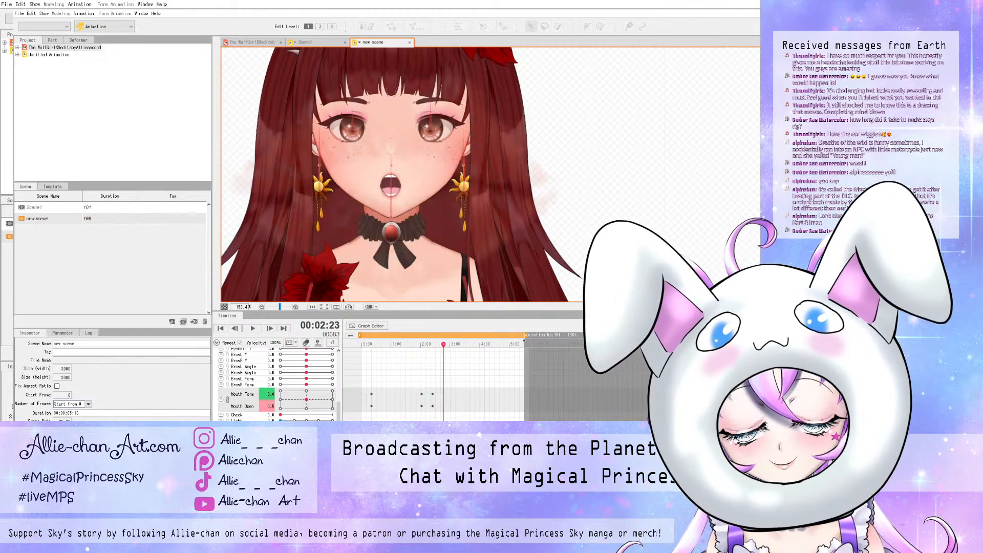
- Keyframe Mouth Form at 0.7 and Mouth Open at 0.4 at 2:23, and start playback from the first frame
drag(306, 399, 325, 400)
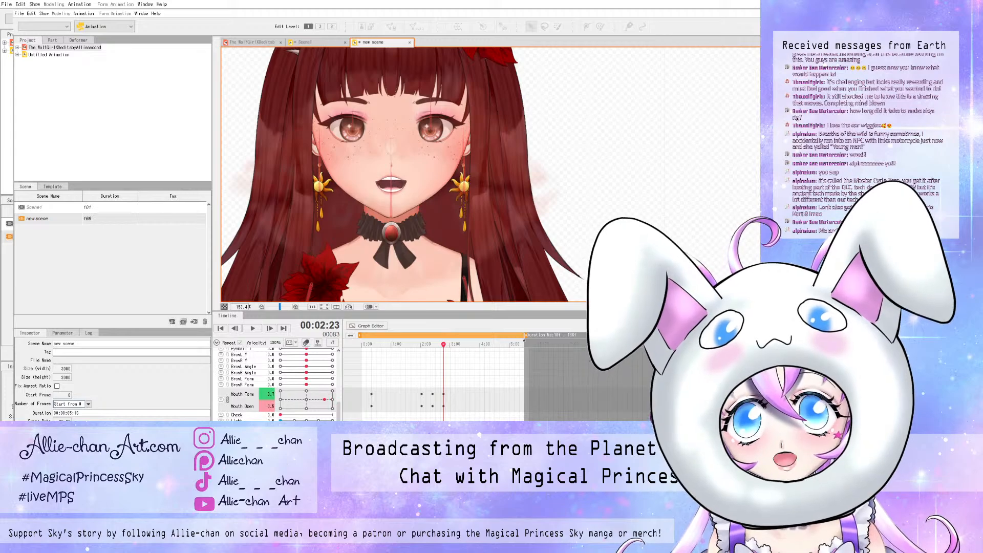
drag(325, 399, 325, 391)
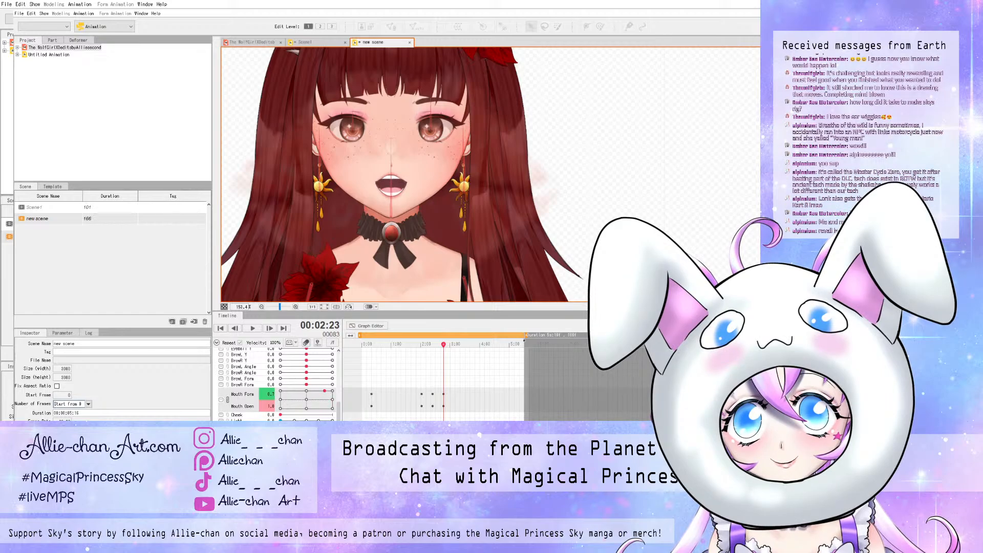
drag(324, 391, 325, 401)
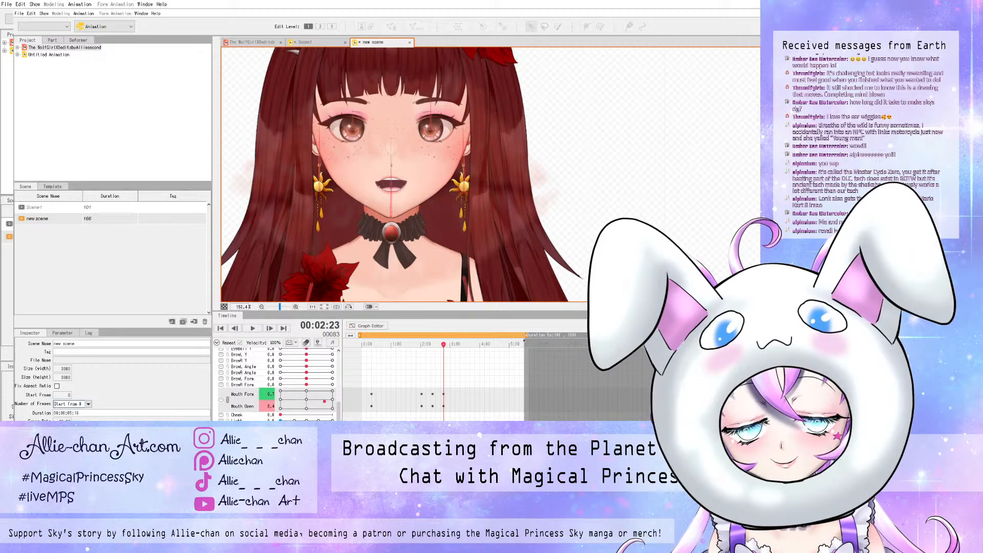
drag(444, 344, 362, 344)
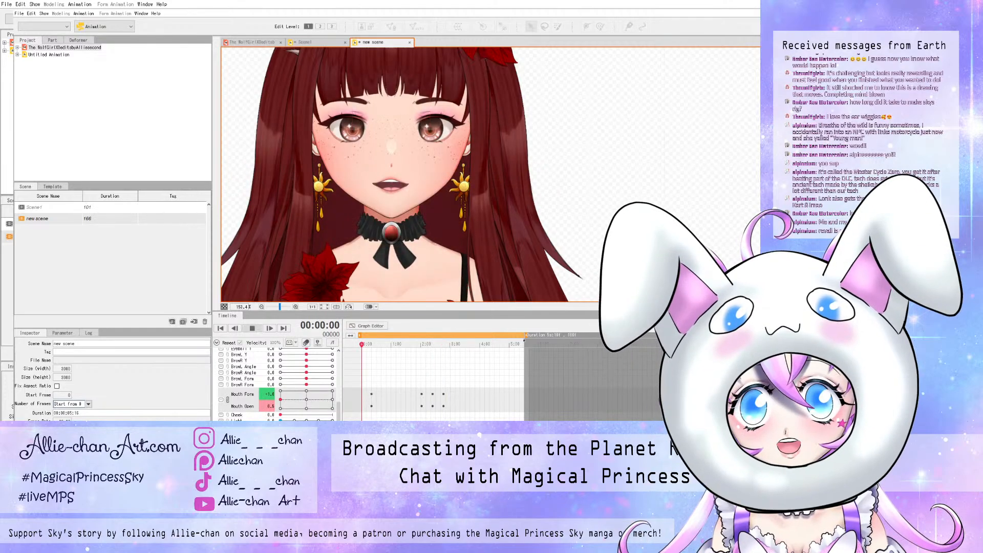
- Play the animation and review the mouth movement both close up on the face and with the upper body in view
key(space)
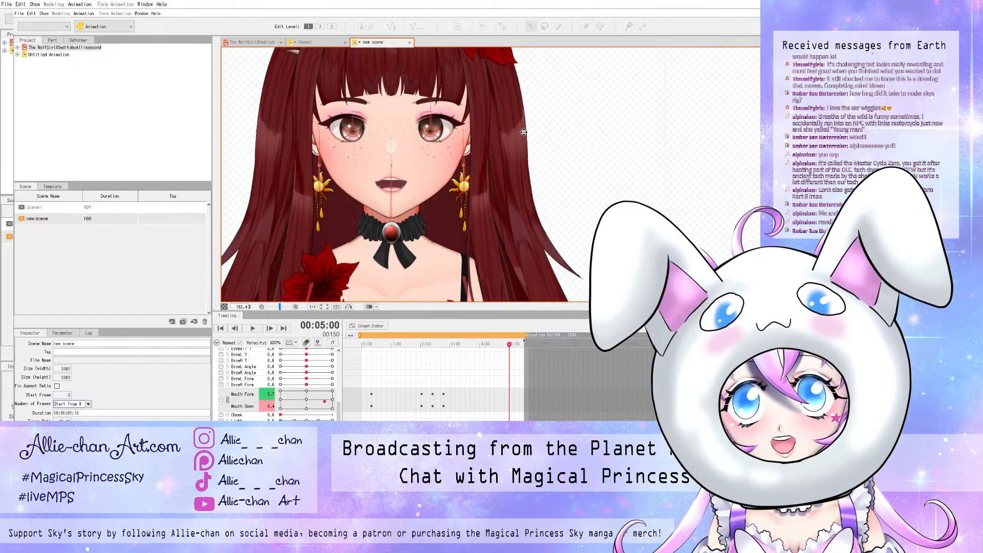
scroll(509, 99, down, 5)
scroll(502, 103, up, 3)
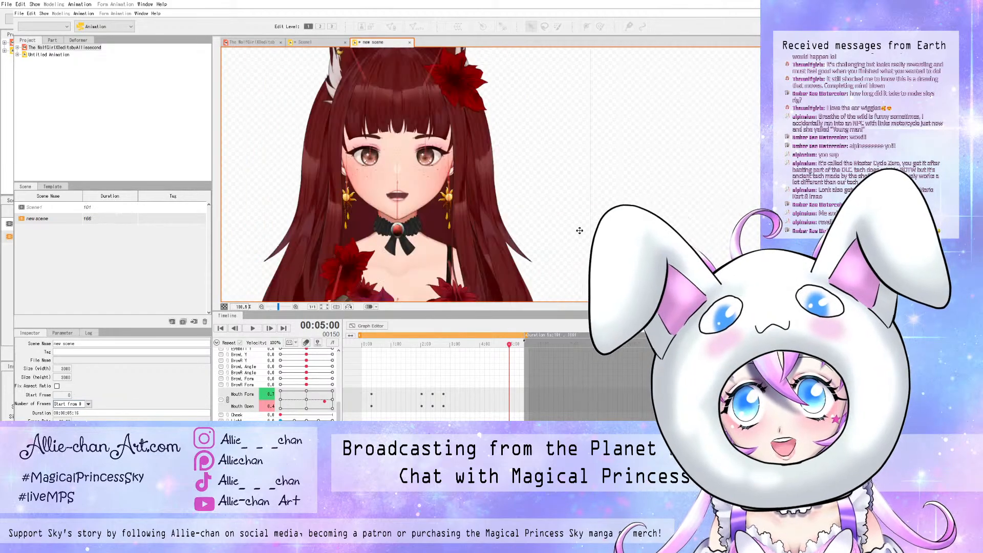
scroll(580, 231, up, 3)
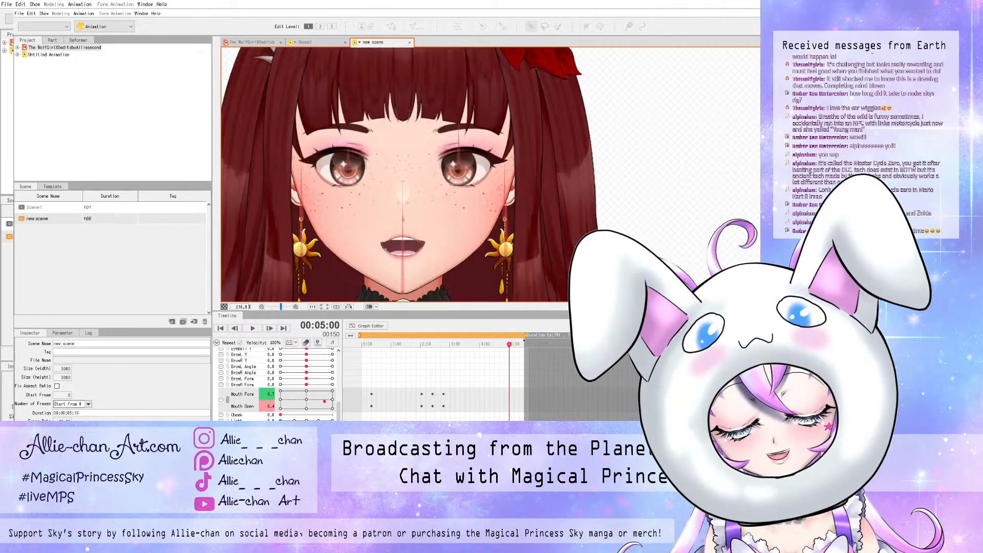
drag(509, 345, 361, 345)
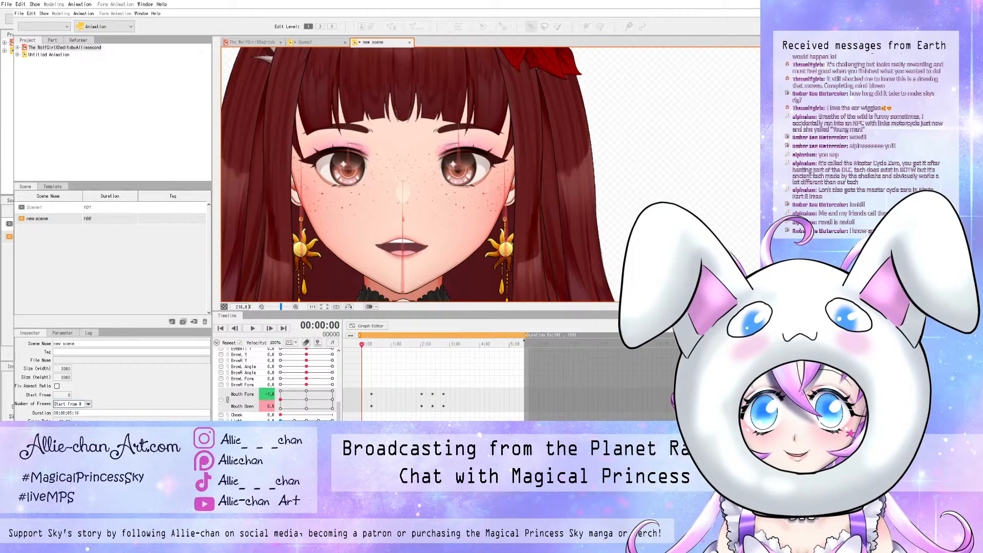
key(space)
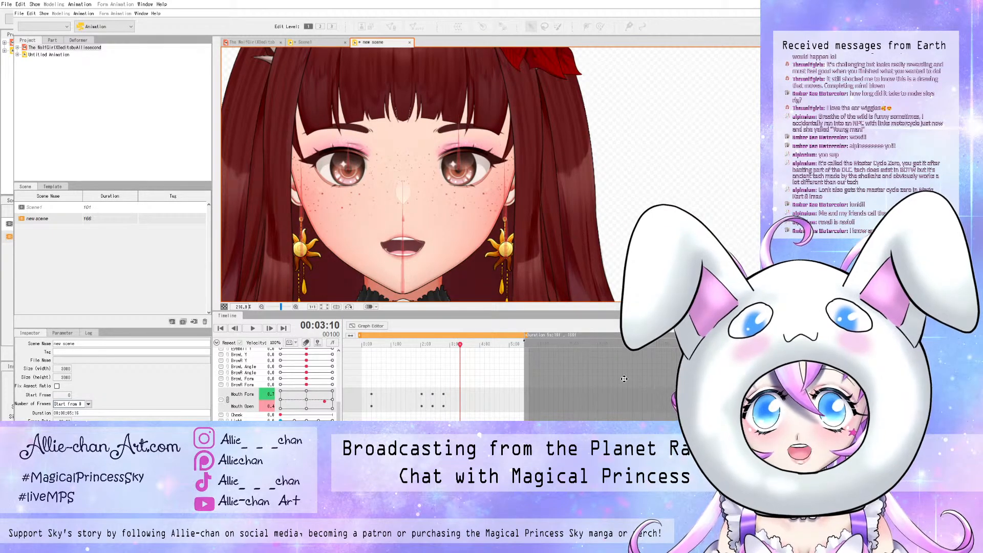
scroll(444, 189, down, 4)
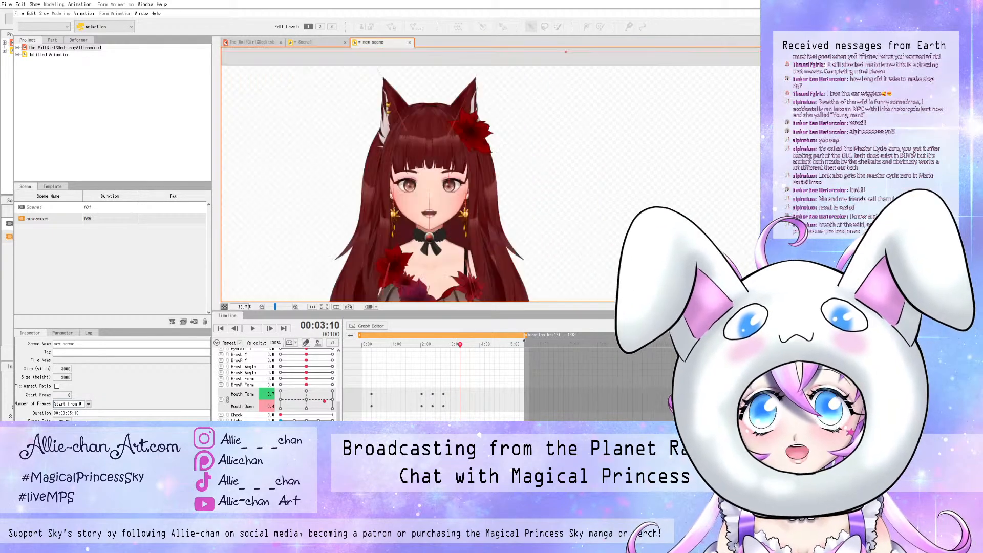
scroll(444, 189, up, 1)
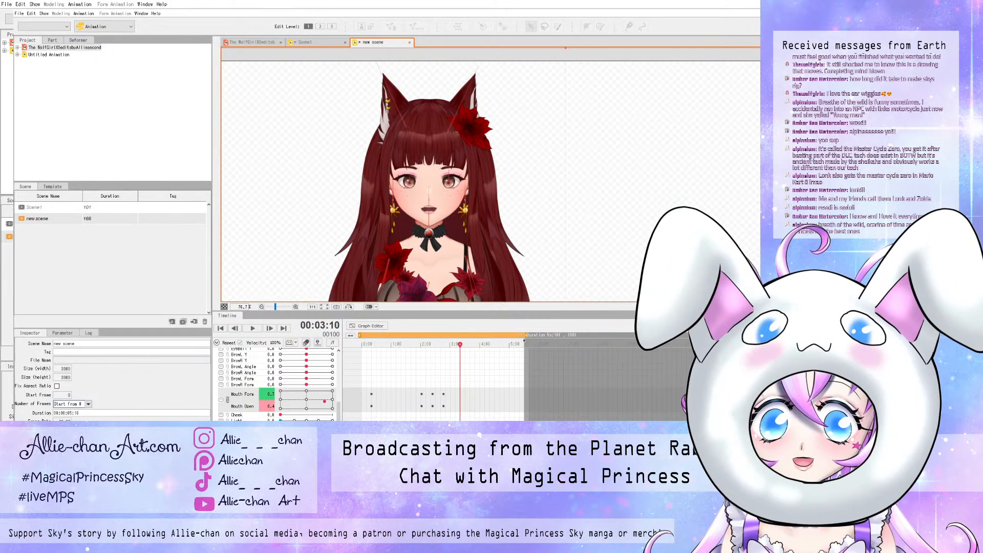
- Keyframe Angle X at 0.0 and Angle Y at 2.0 at 1:09
drag(460, 345, 372, 345)
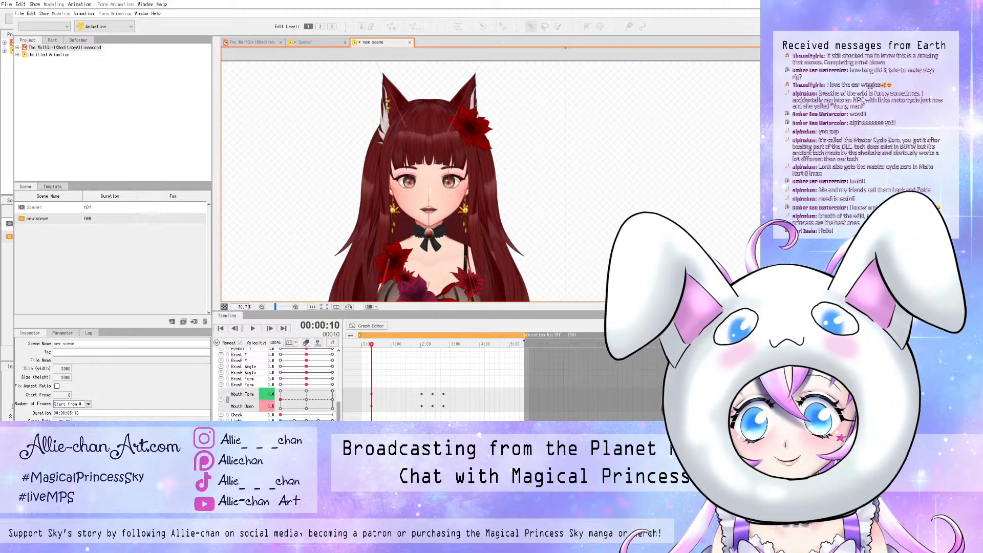
scroll(279, 384, up, 10)
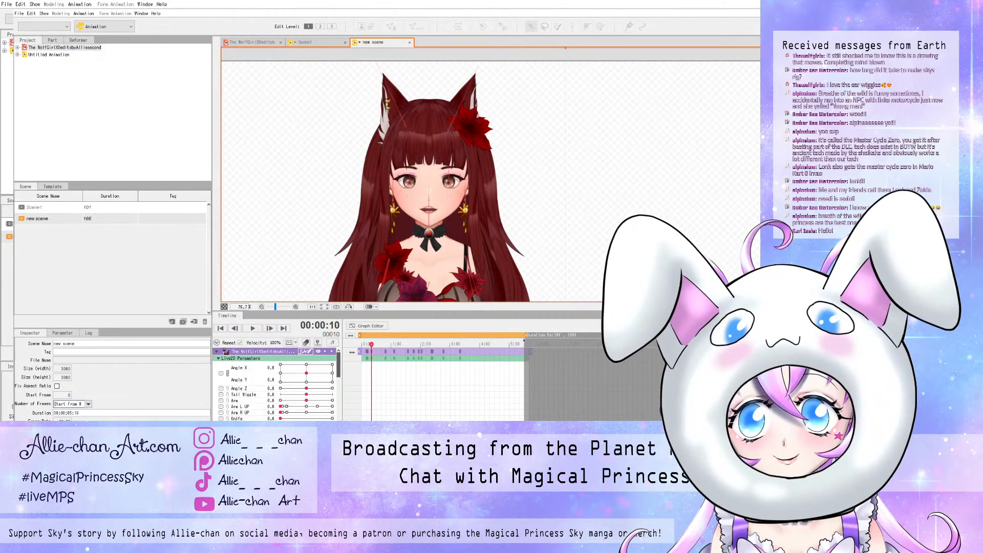
drag(372, 345, 400, 345)
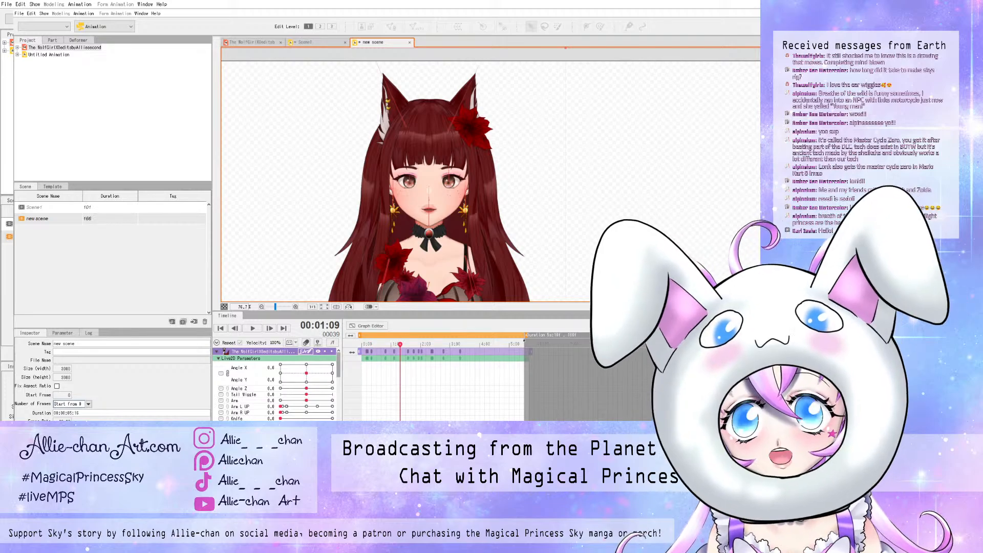
scroll(428, 175, down, 2)
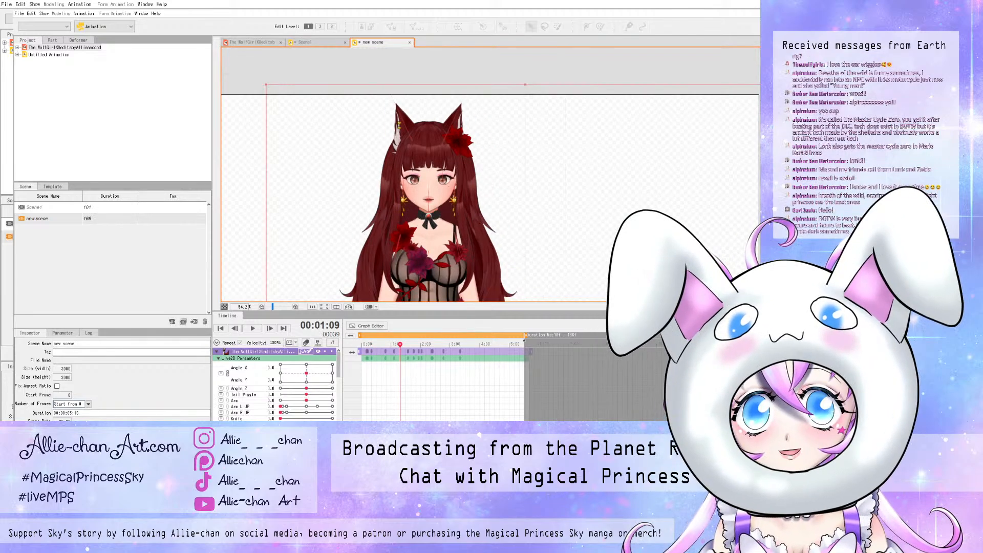
scroll(430, 175, down, 2)
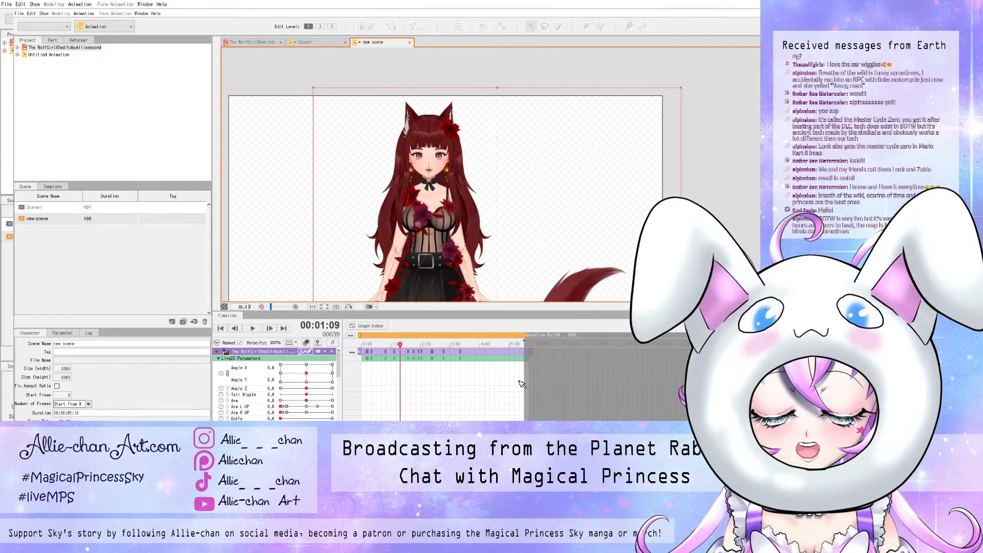
mouse_move(306, 373)
mouse_down()
mouse_move(308, 364)
mouse_move(307, 372)
mouse_up()
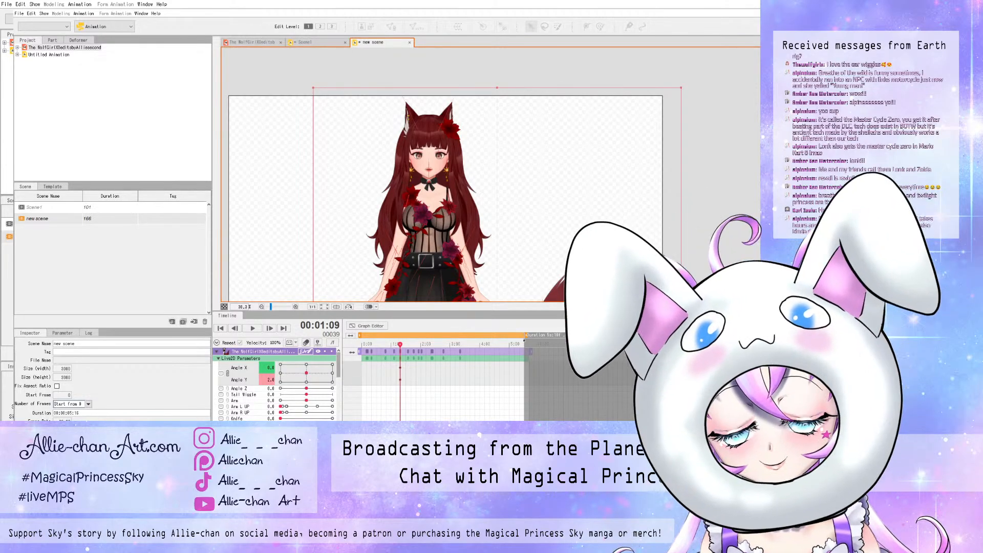
- Tilt the head fully down with a keyframe at 0:11, setting Angle Y to -30.0 and Angle X to 0.0
key(Left)
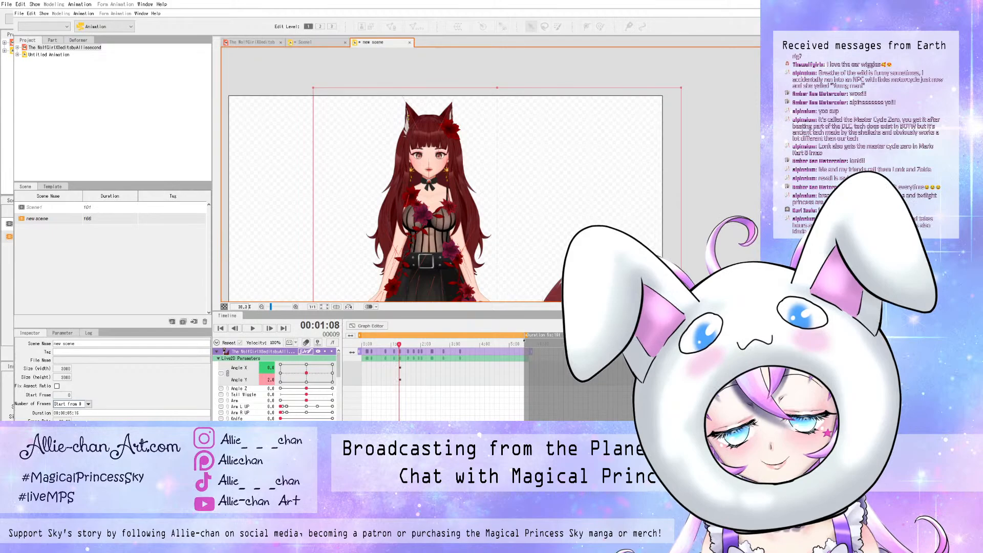
mouse_move(399, 344)
mouse_down()
mouse_move(366, 344)
mouse_move(399, 344)
mouse_up()
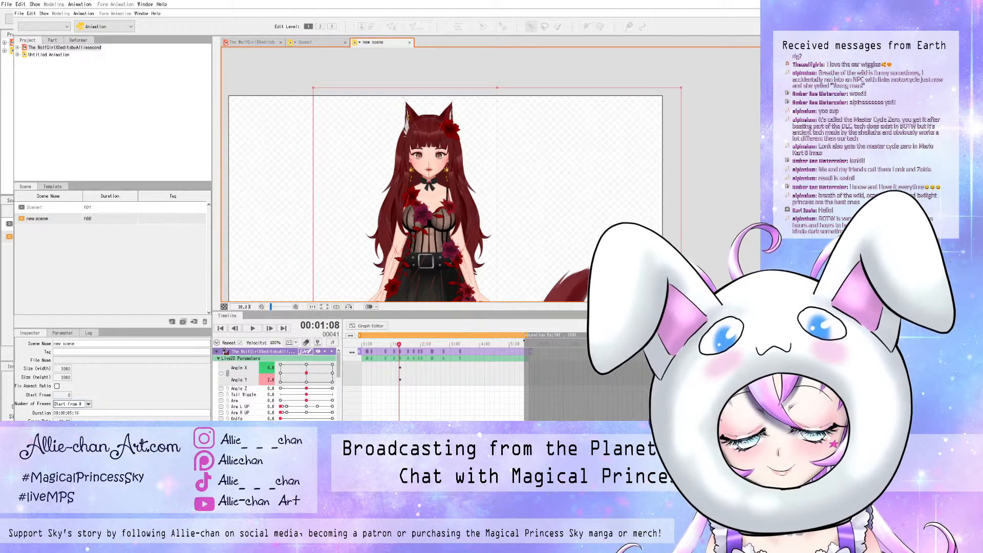
click(402, 344)
key(Left)
key(Left)
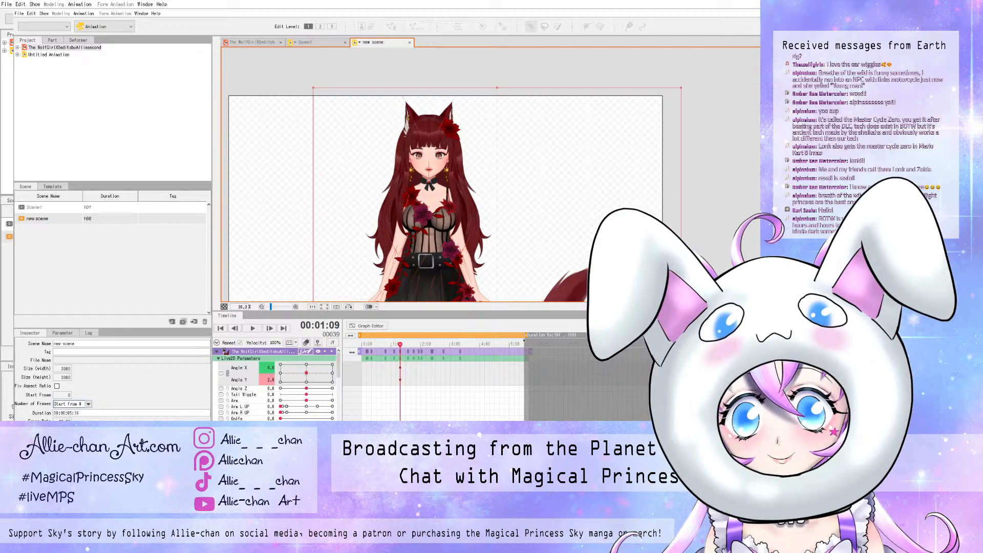
key(Left)
key(Left)
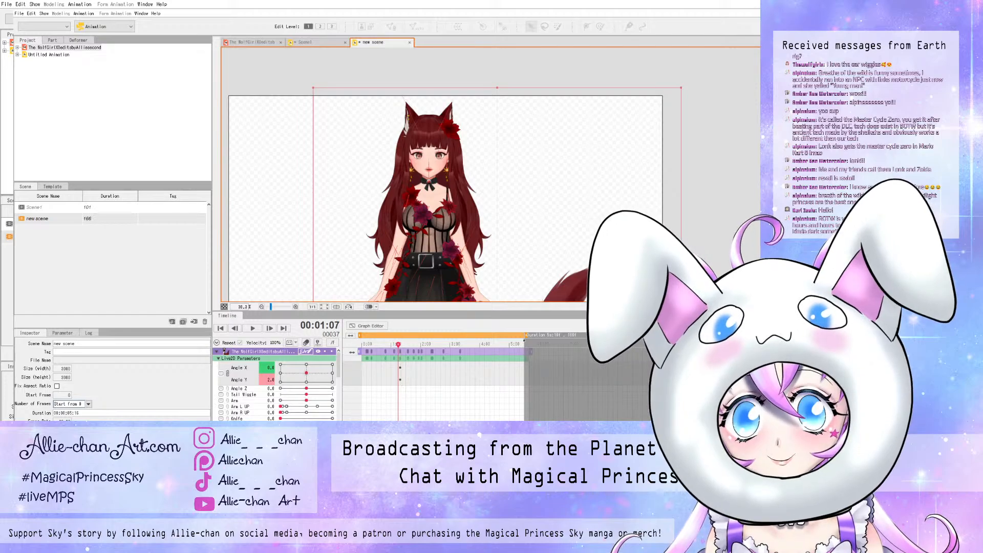
key(Left)
key(Left)
key(Left)
key(Left)
key(Left)
key(Left)
key(Left)
key(Left)
key(Left)
key(Left)
key(Left)
key(Left)
key(Left)
key(Left)
key(Left)
key(Left)
key(Left)
key(Left)
key(Left)
key(Left)
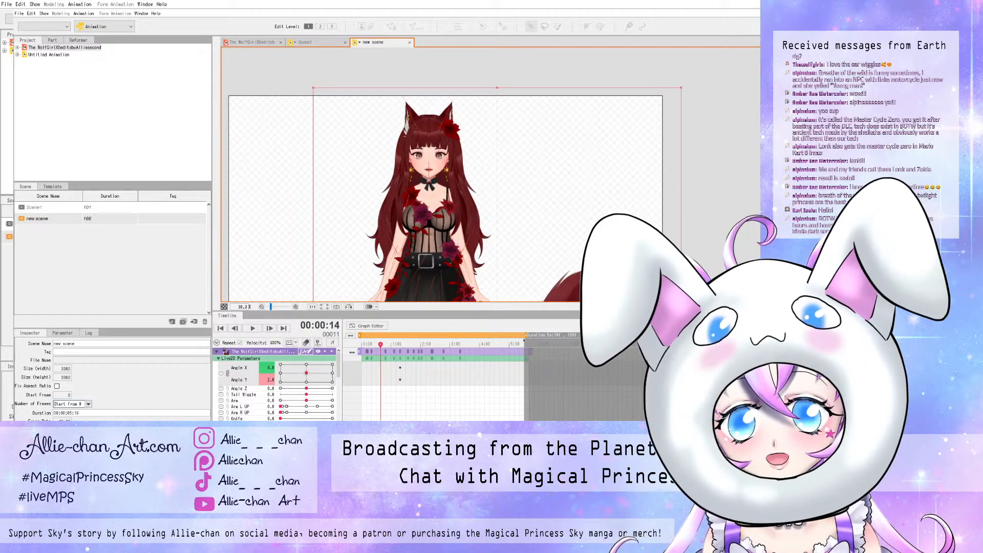
key(Left)
key(Left)
key(Left)
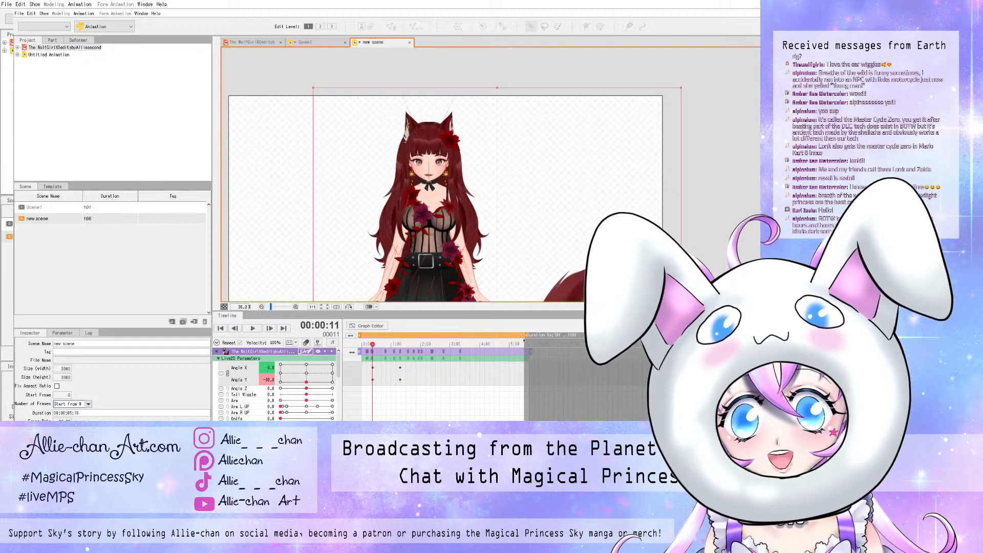
- Check the head motion up to 1:08 and keyframe Body X and Body Y at 1:10 with the body raised
key(Right)
key(Right)
key(Right)
key(Right)
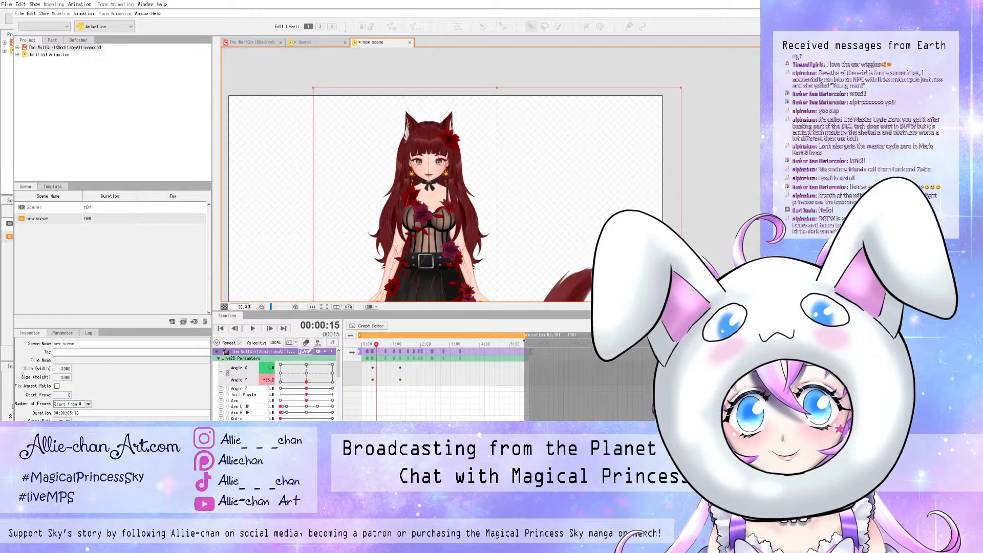
drag(376, 344, 399, 344)
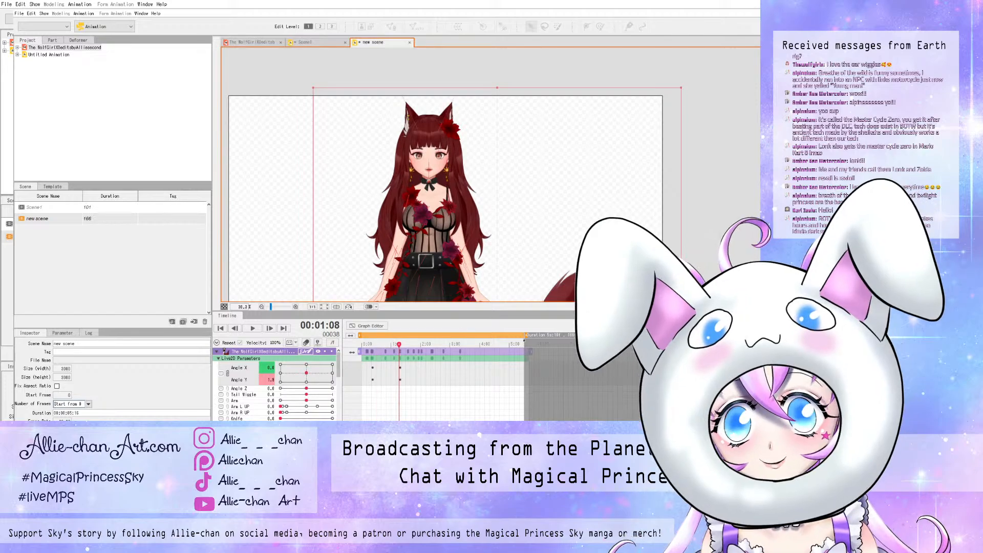
scroll(276, 384, down, 1)
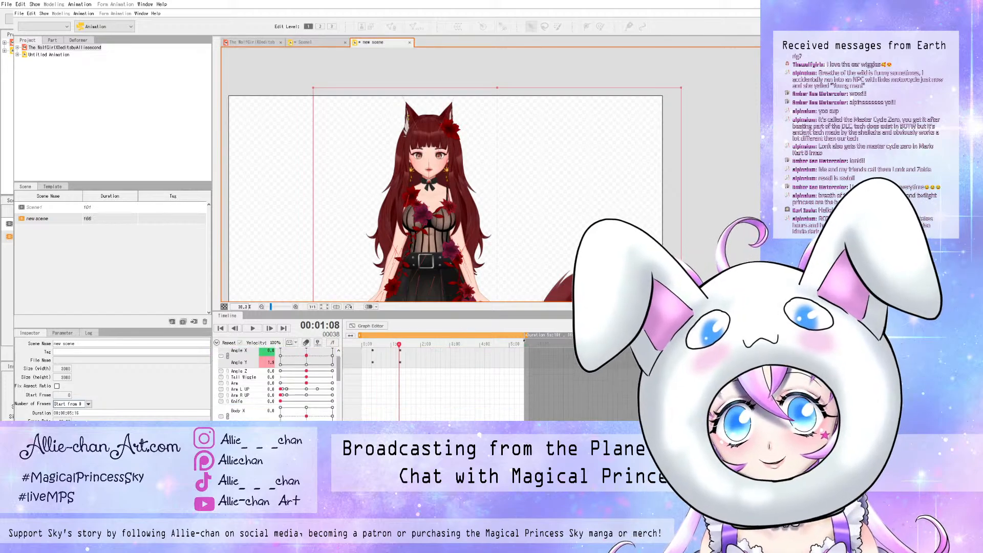
drag(399, 344, 401, 344)
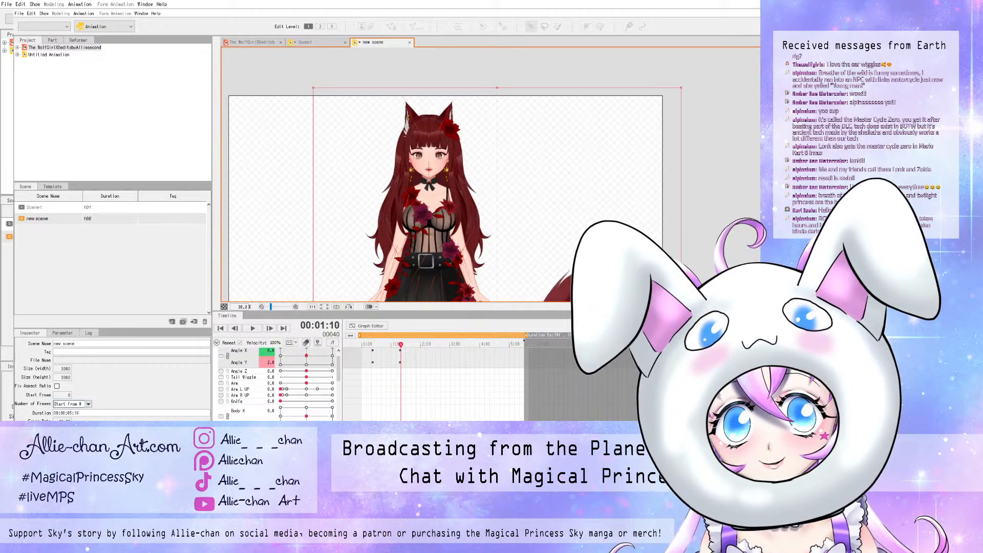
drag(306, 415, 307, 407)
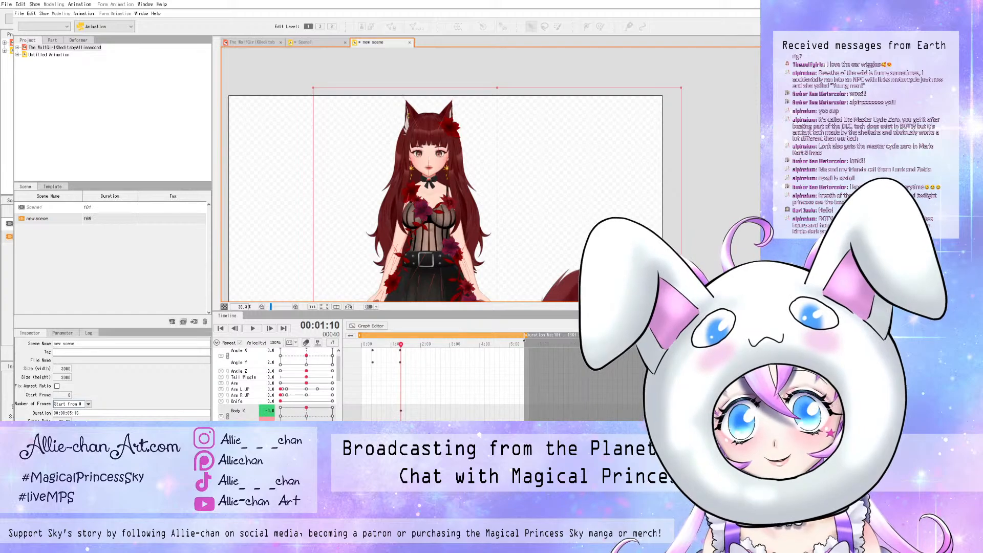
- Keyframe the body in its lowered position at 0:12 and review the movement up to 2:03
click(370, 345)
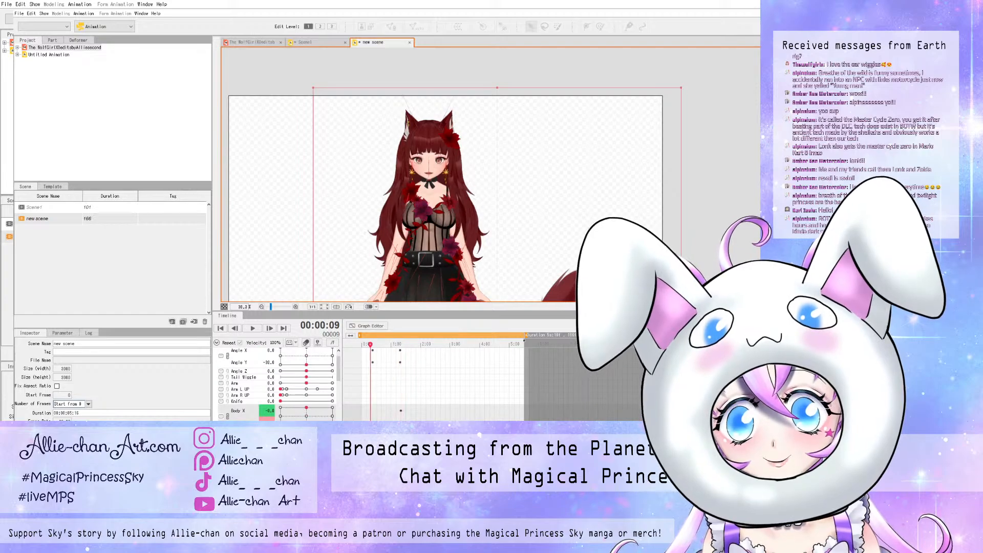
click(373, 345)
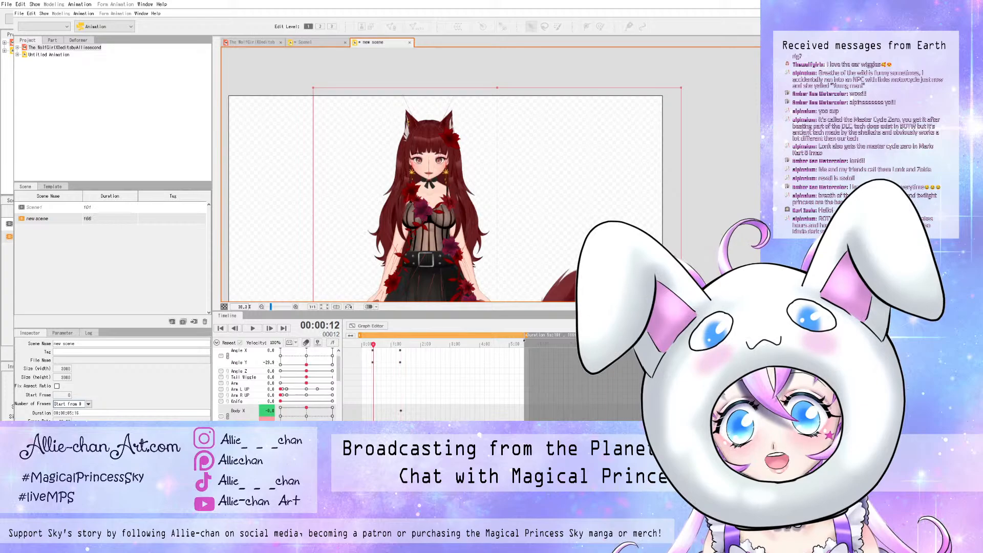
click(306, 419)
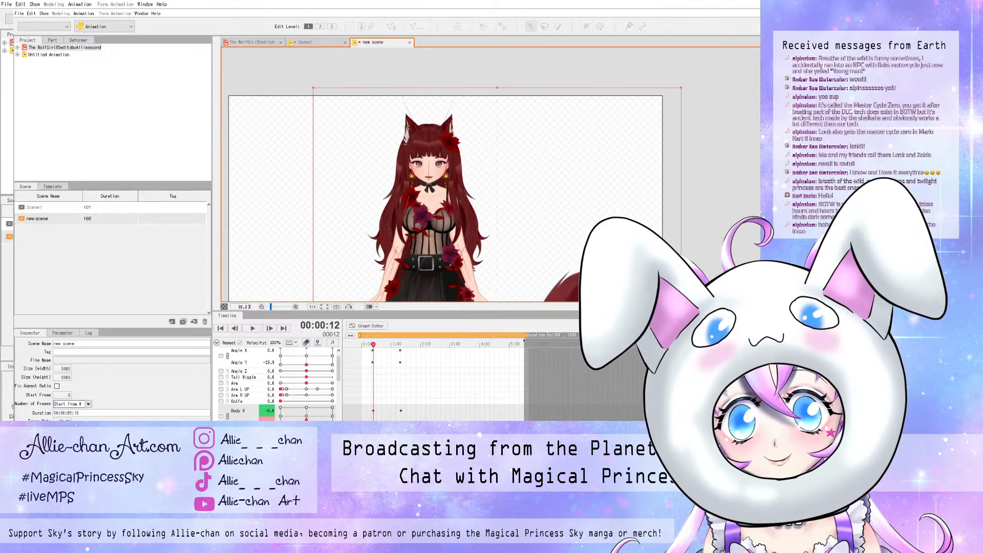
click(372, 344)
drag(371, 344, 367, 345)
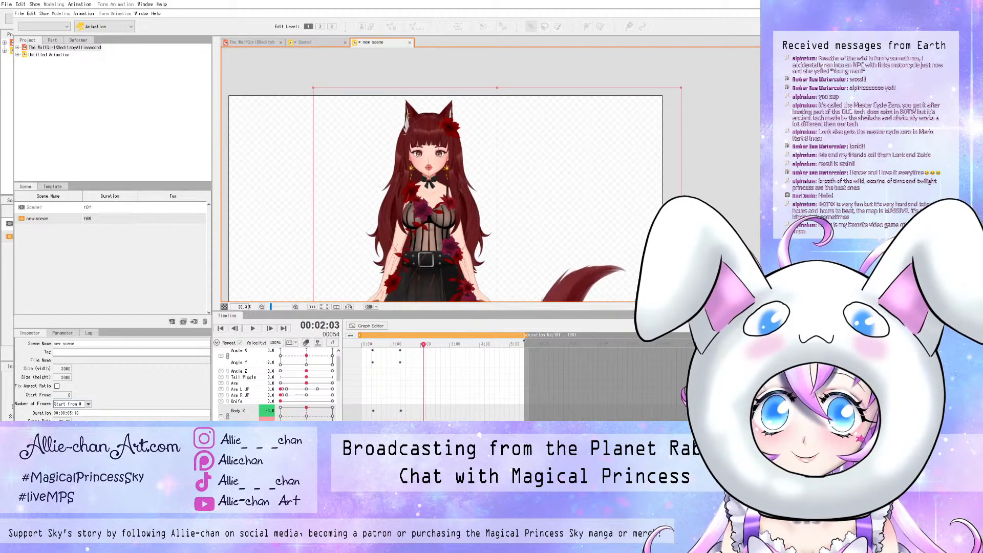
- Keyframe Arm L UP near its minimum and Arm near its maximum, about 14, at 1:10
drag(423, 344, 402, 344)
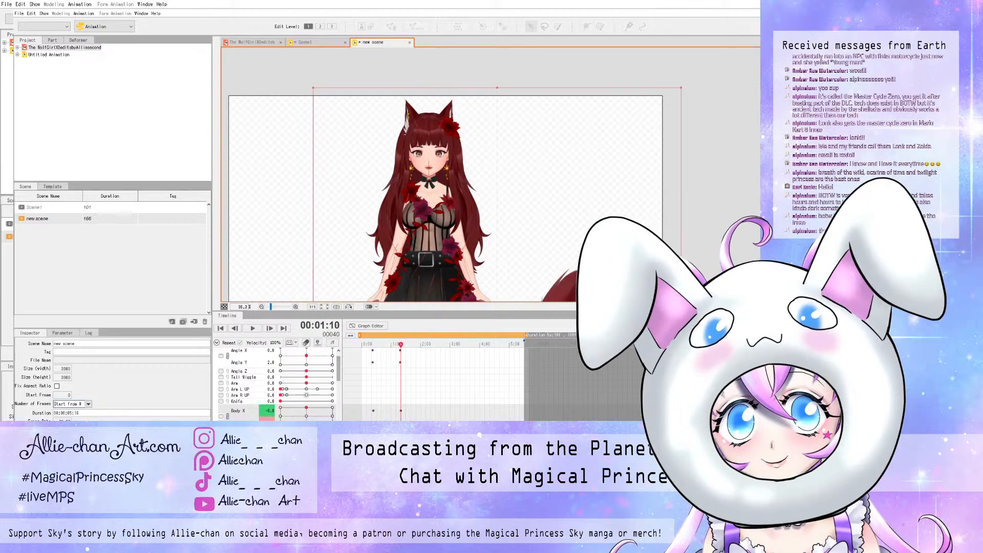
drag(280, 390, 281, 389)
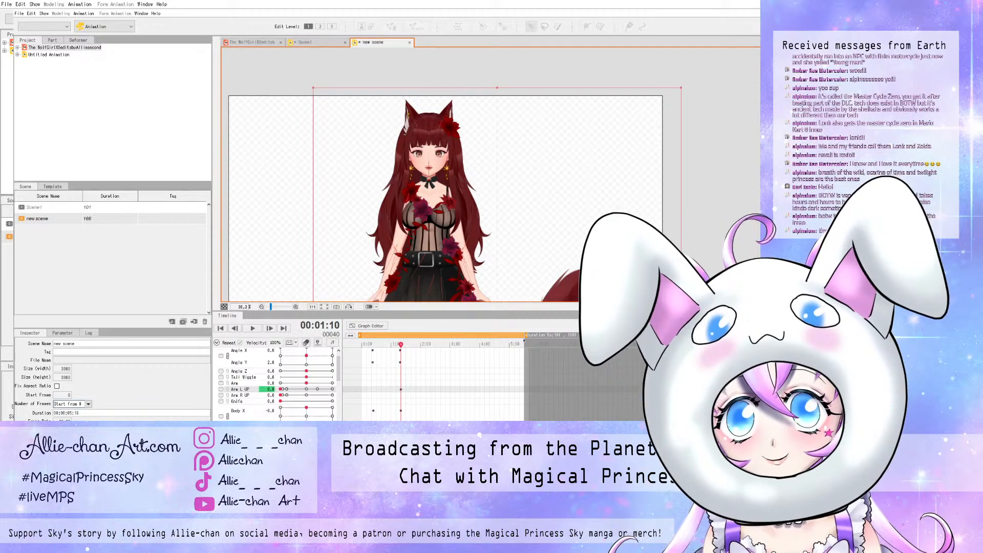
drag(306, 383, 331, 383)
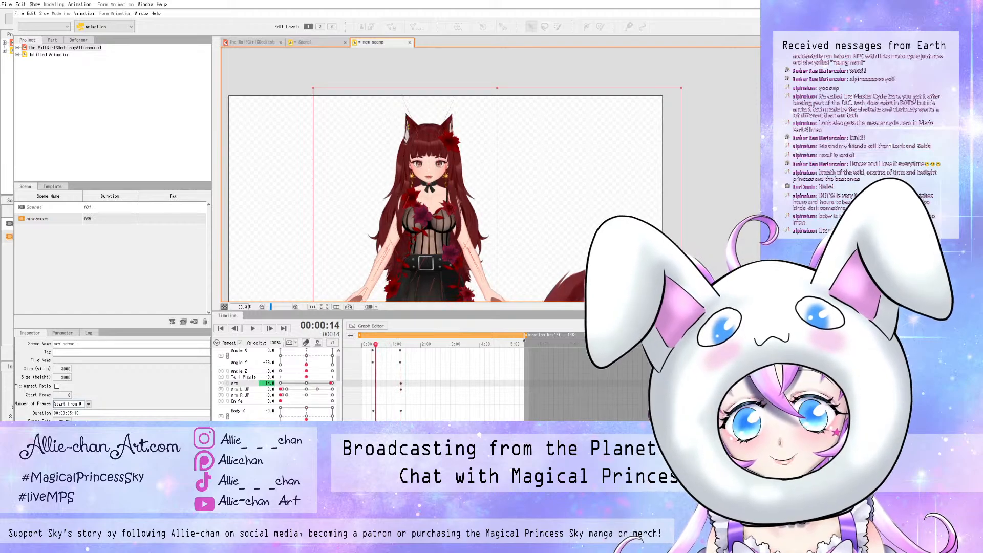
- Keyframe Arm at its minimum value at 0:11 and check the arm motion up to 1:10
key(Left)
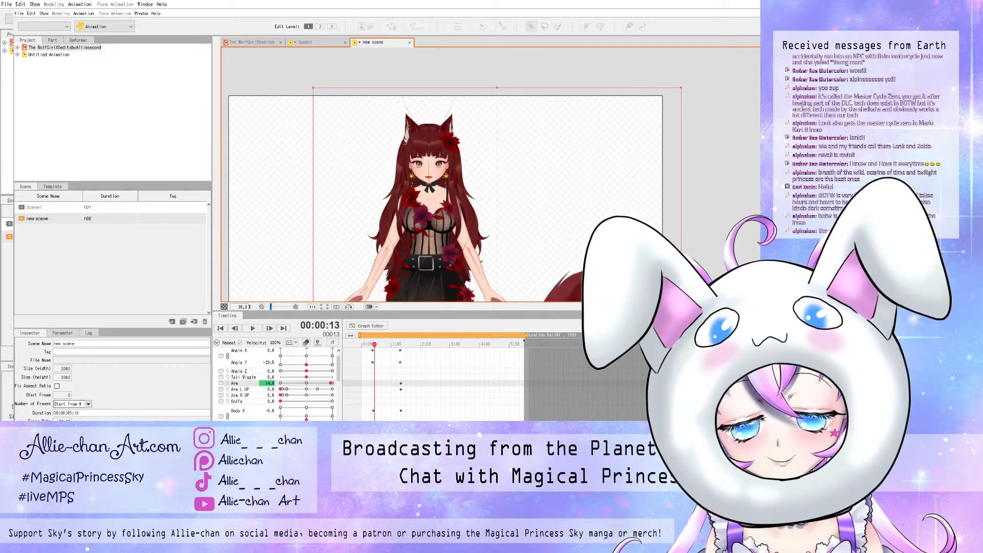
key(Left)
key(Left)
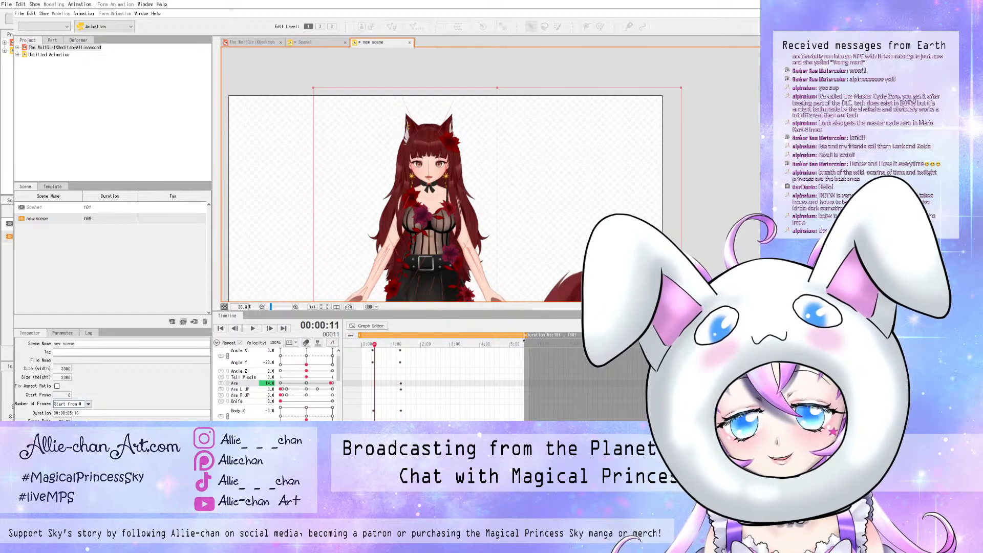
drag(331, 383, 280, 383)
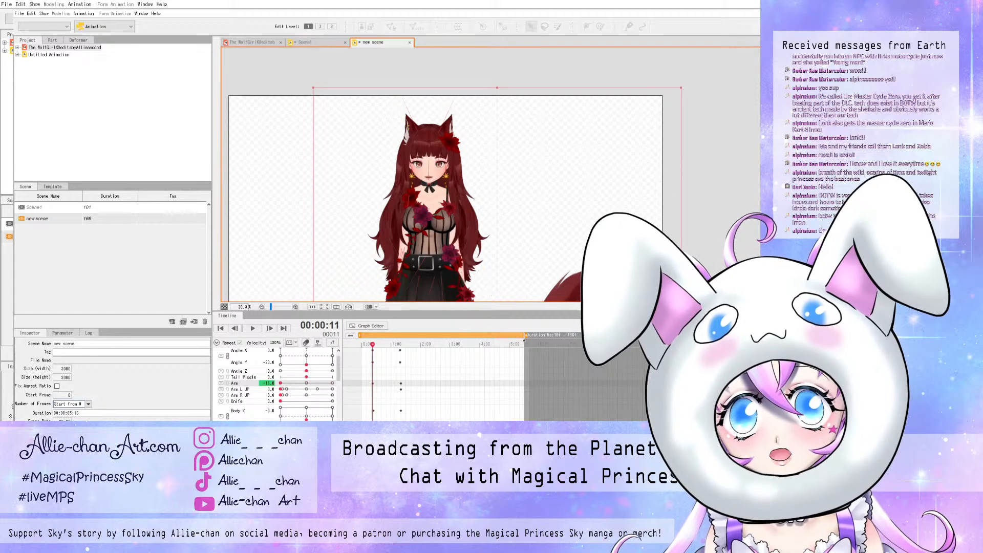
drag(373, 344, 401, 344)
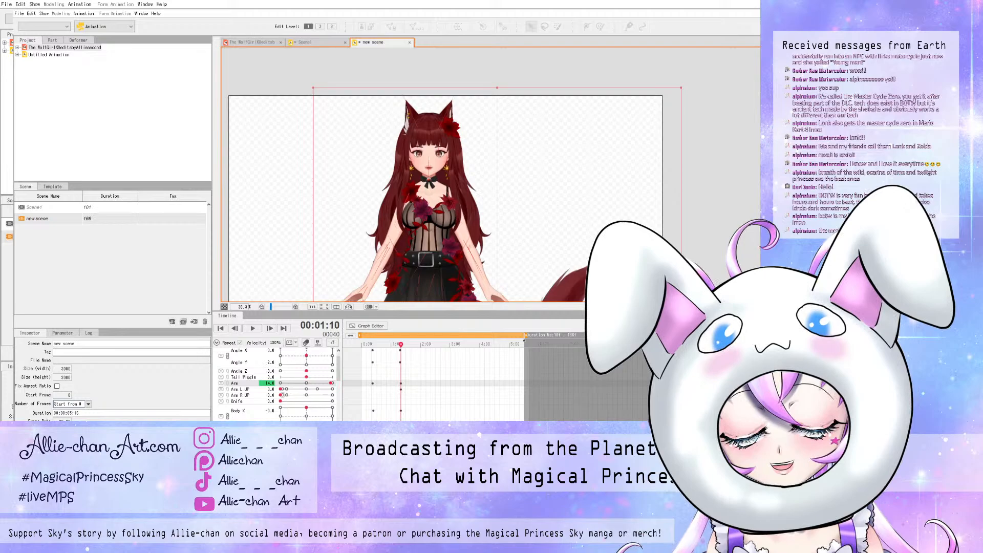
- Keyframe the Blush parameter at its maximum at 1:10 and at 0 at 0:05
scroll(277, 384, down, 2)
scroll(277, 384, down, 2)
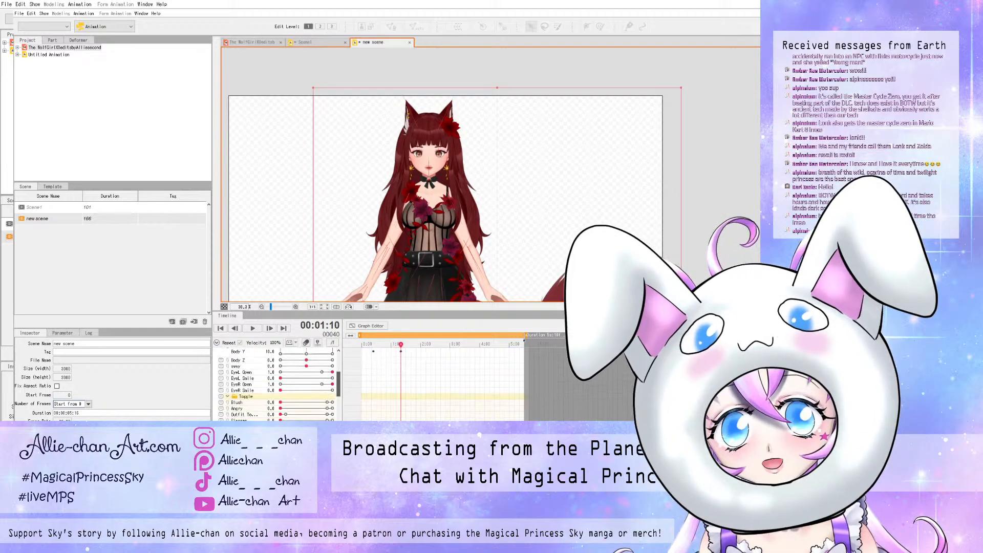
scroll(277, 384, down, 1)
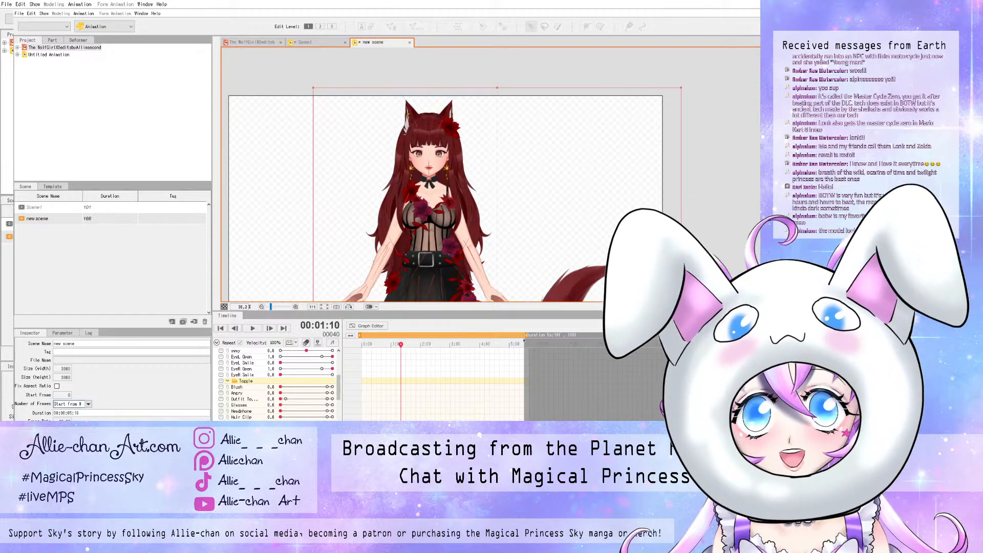
scroll(431, 175, up, 2)
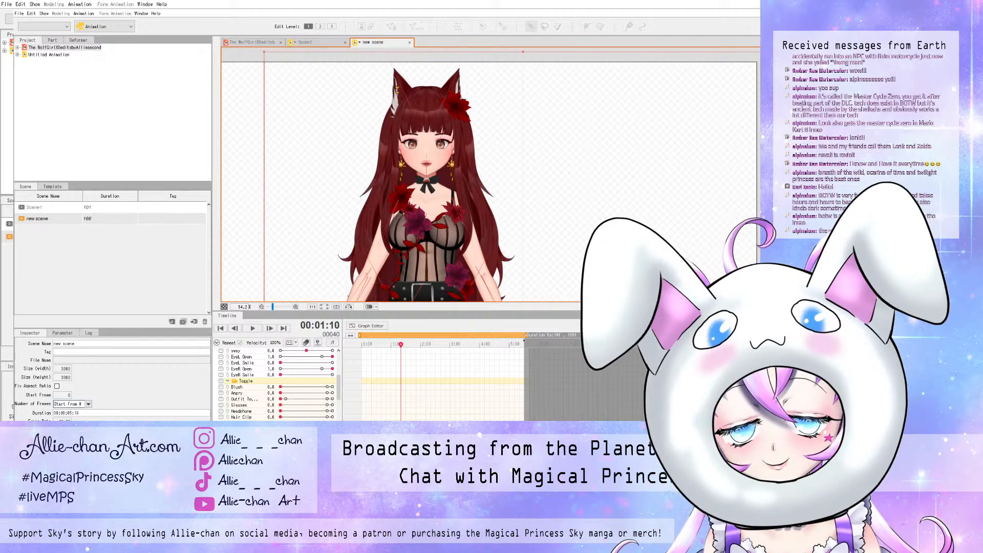
click(332, 388)
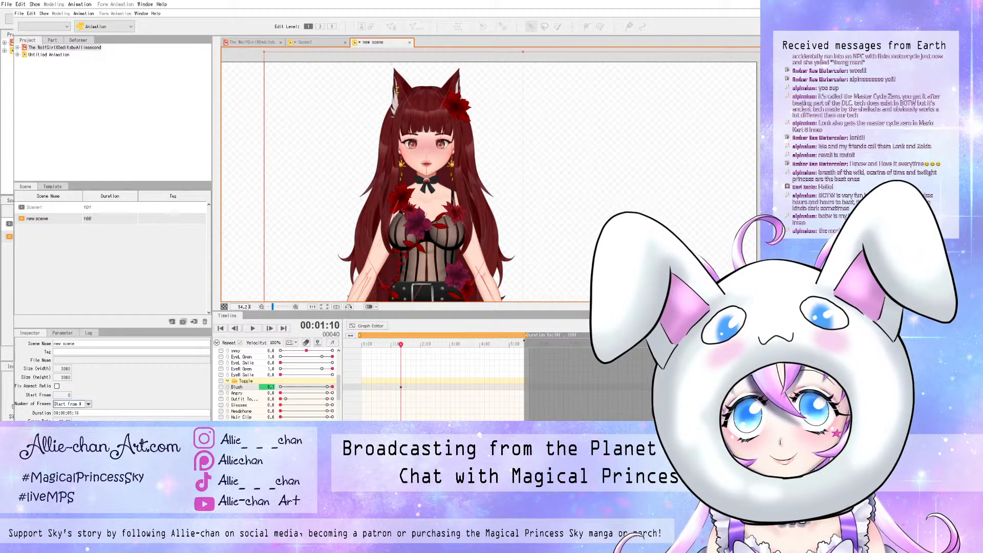
drag(401, 344, 366, 344)
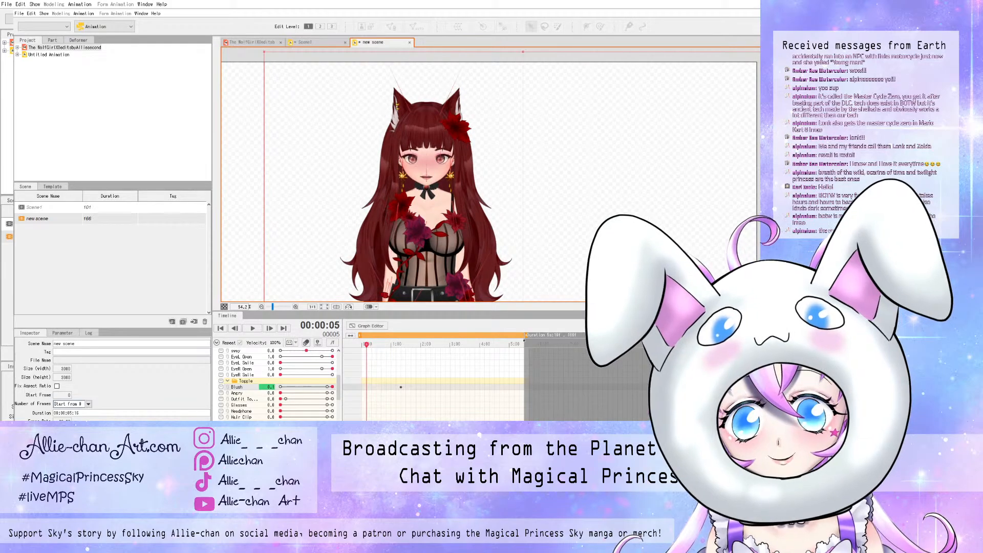
click(281, 388)
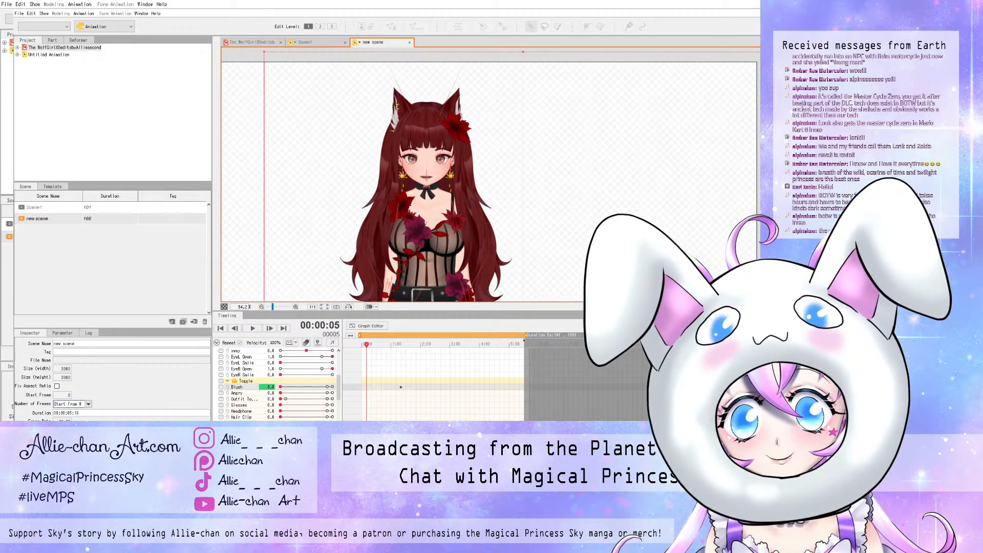
- Add a Blush keyframe at its maximum at 0:16
click(382, 345)
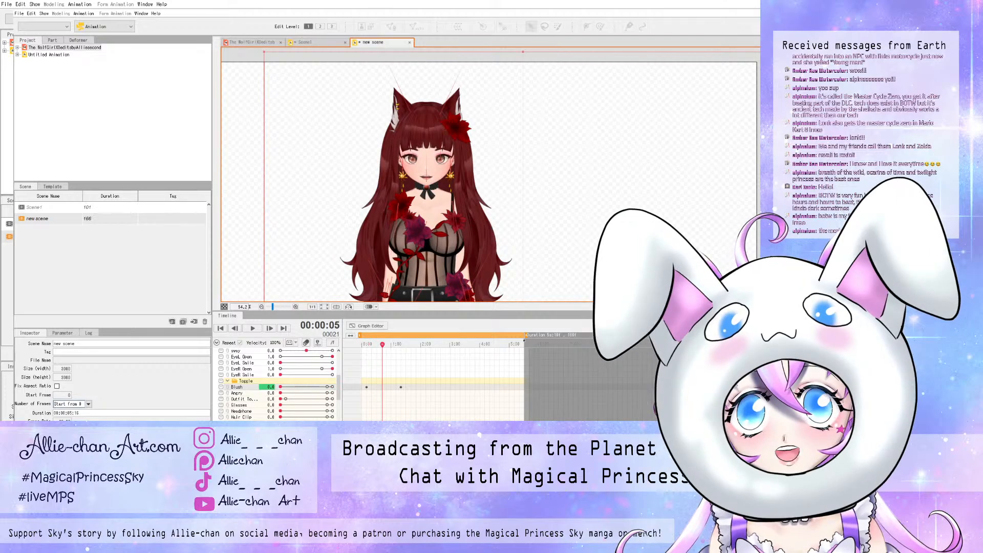
mouse_move(383, 344)
mouse_down()
mouse_move(397, 345)
mouse_move(377, 345)
mouse_up()
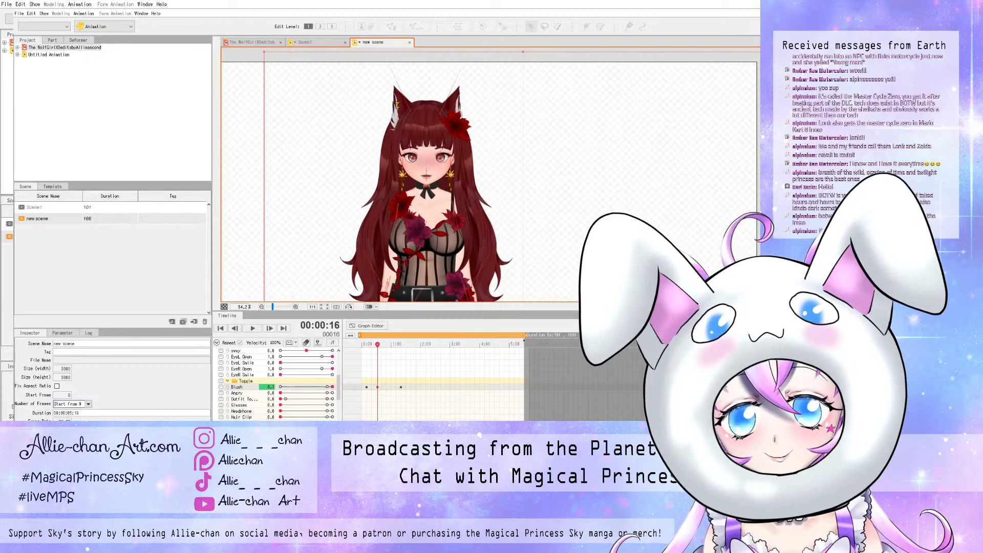
drag(293, 387, 332, 387)
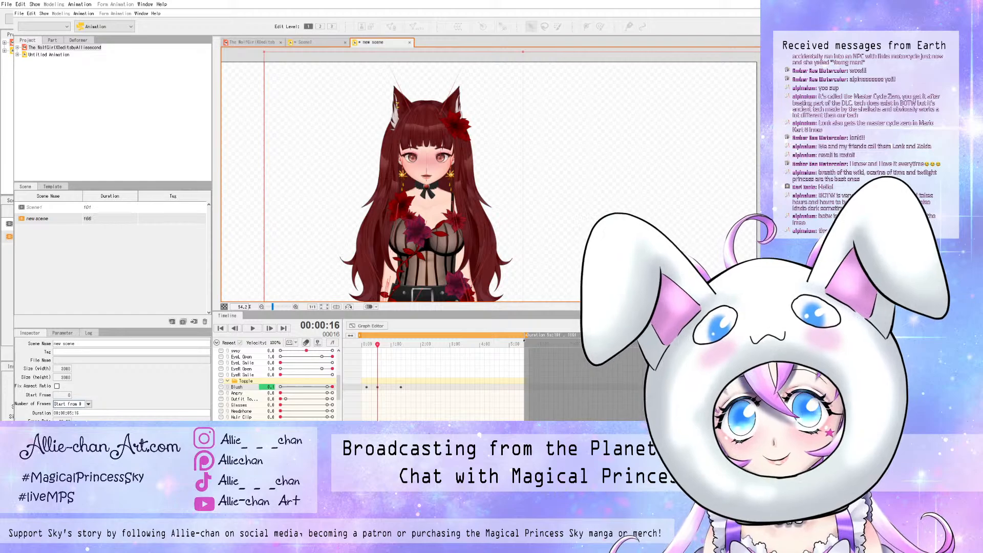
- Play back the animation and examine the blush on the face between 0:05 and 0:17
drag(378, 345, 372, 345)
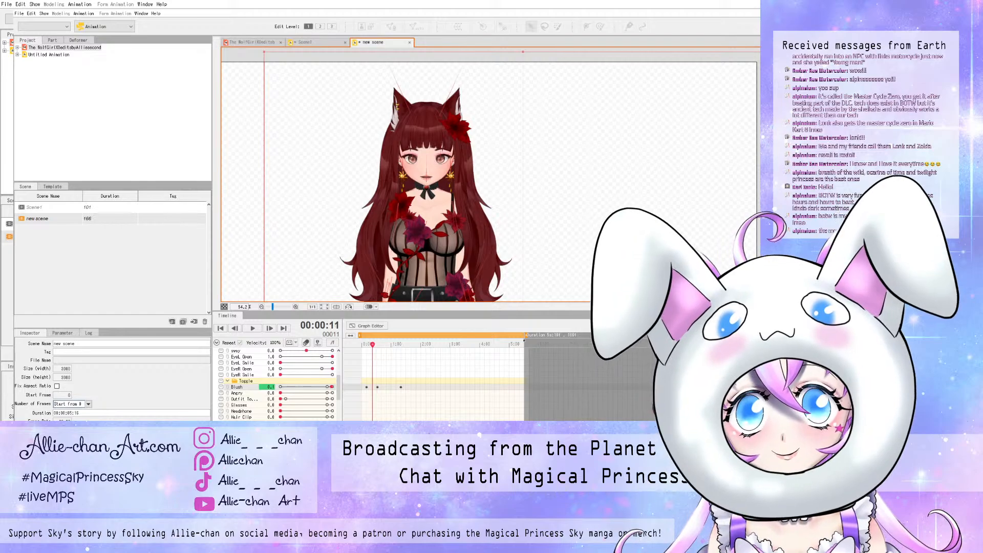
key(space)
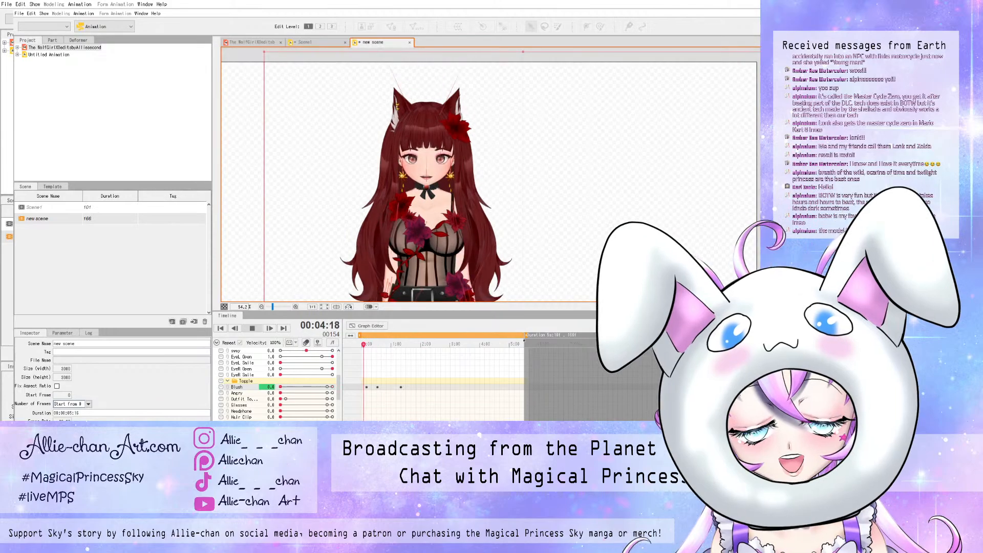
key(space)
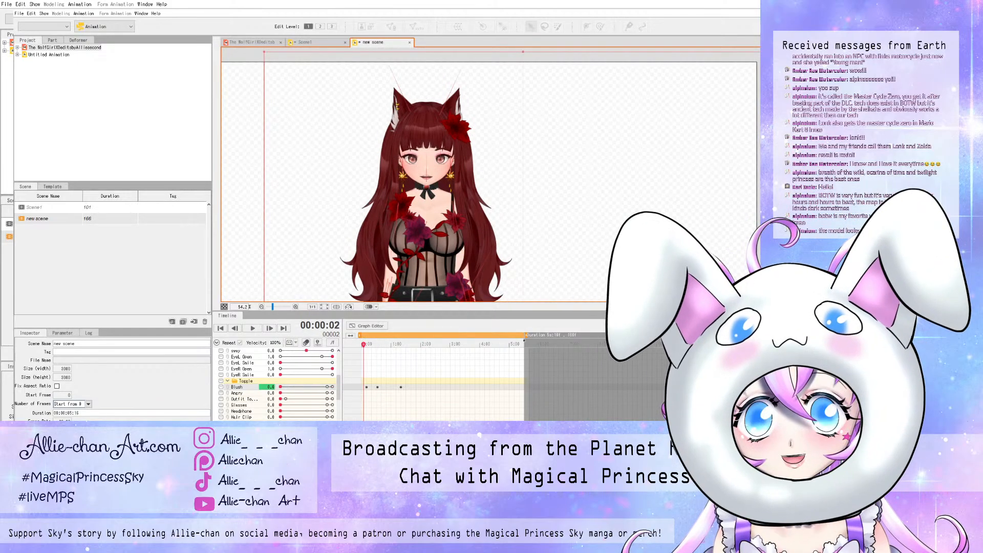
click(367, 345)
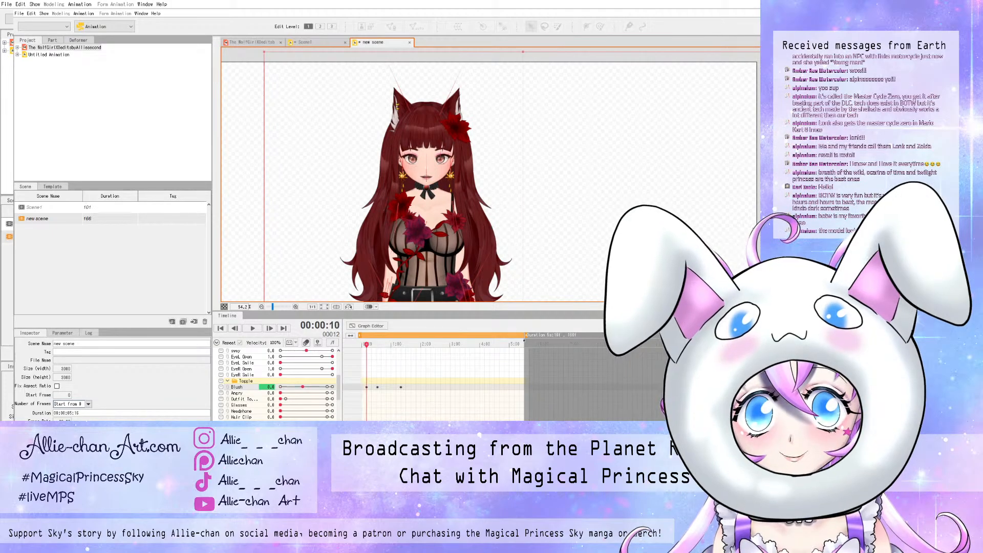
mouse_move(366, 345)
mouse_down()
mouse_move(380, 344)
mouse_move(367, 345)
mouse_up()
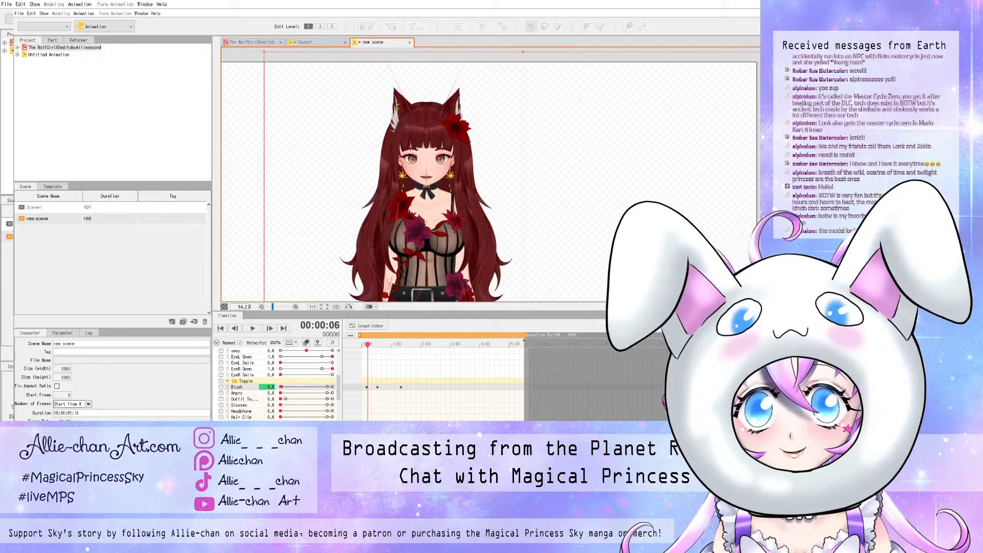
scroll(428, 178, up, 10)
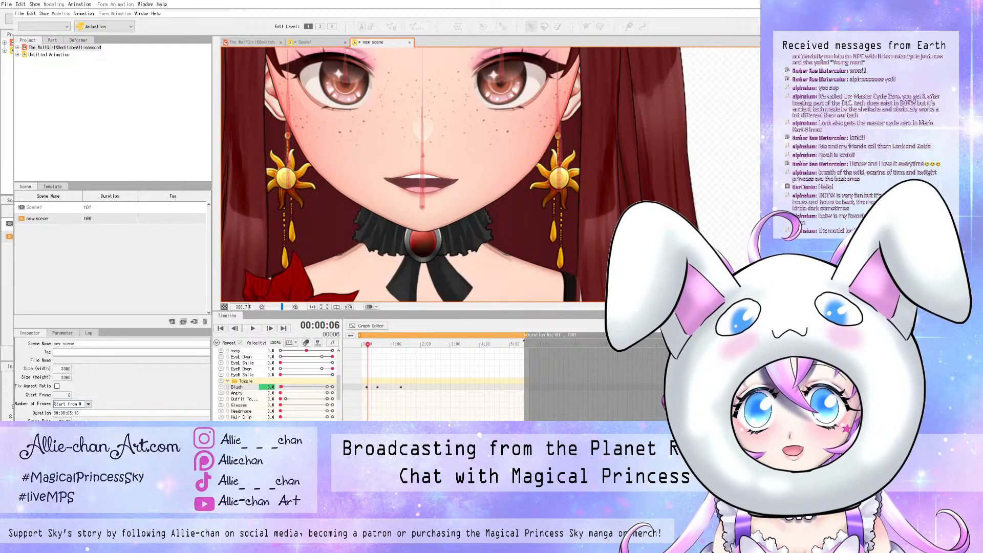
drag(368, 345, 378, 345)
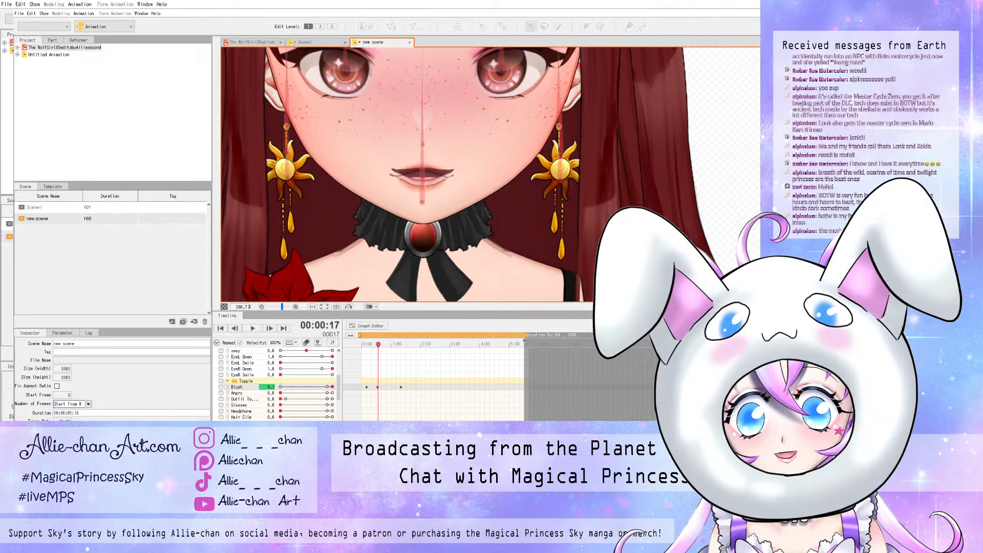
- Delete the Angle X and Angle Y keyframes between about 0:08 and 1:16
scroll(358, 384, up, 10)
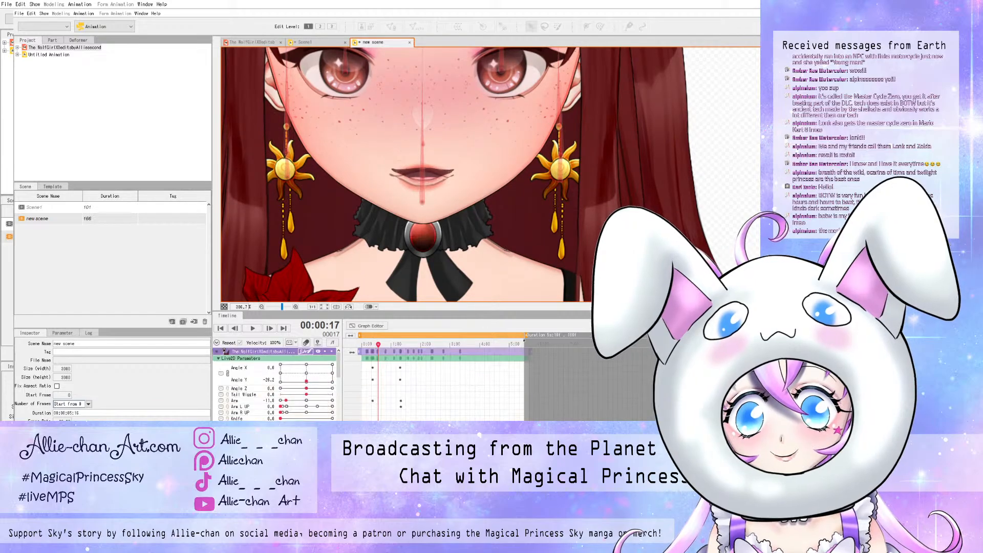
click(370, 345)
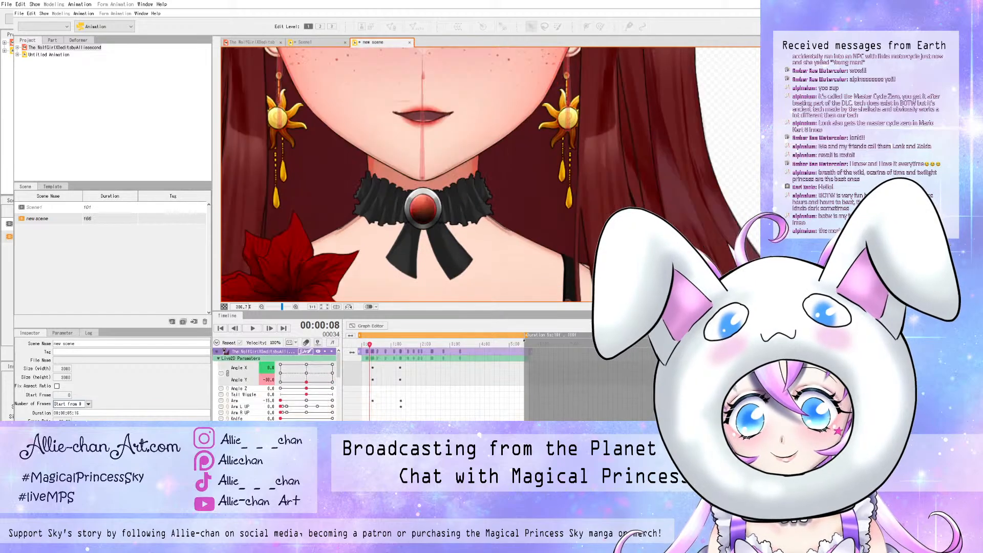
drag(370, 367, 407, 380)
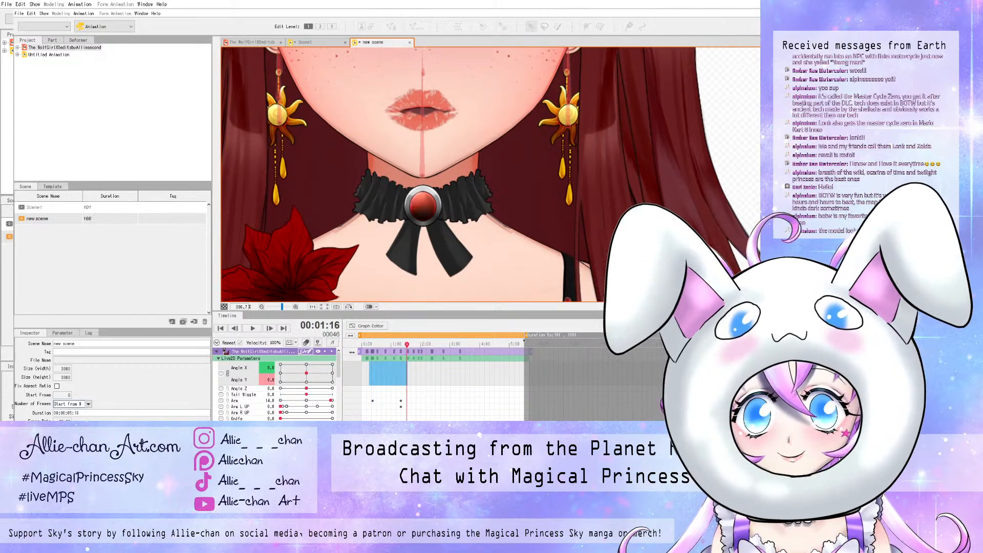
- Keyframe Angle Y at -30 at 0:00 and about -1 at 0:05 with Angle X centred, and check the motion up to 2:24
click(367, 344)
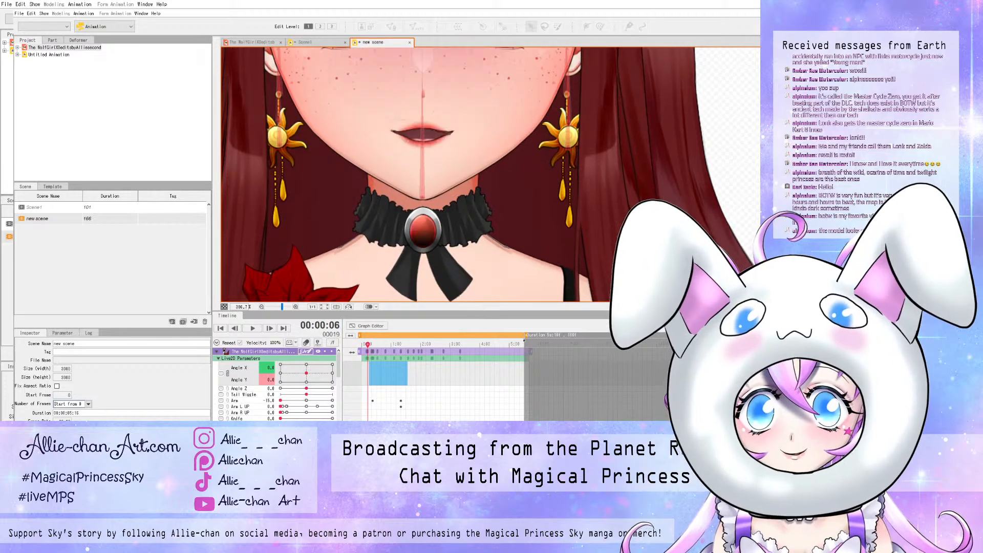
click(362, 344)
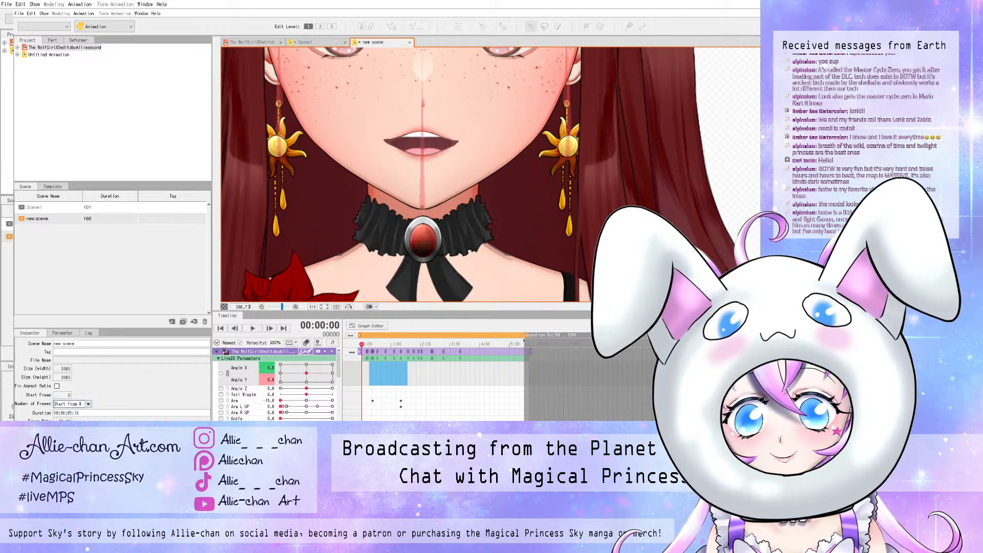
click(306, 382)
click(365, 344)
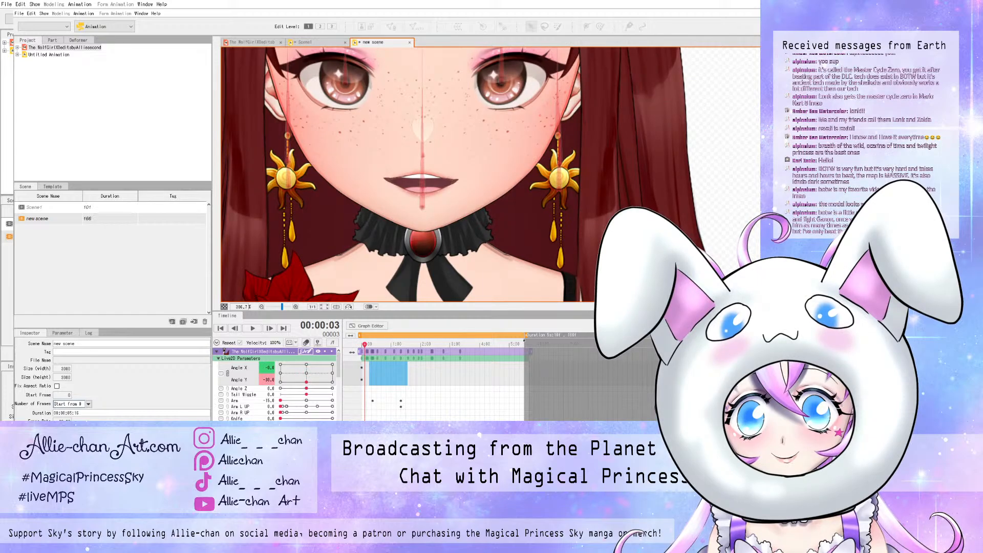
drag(364, 344, 367, 345)
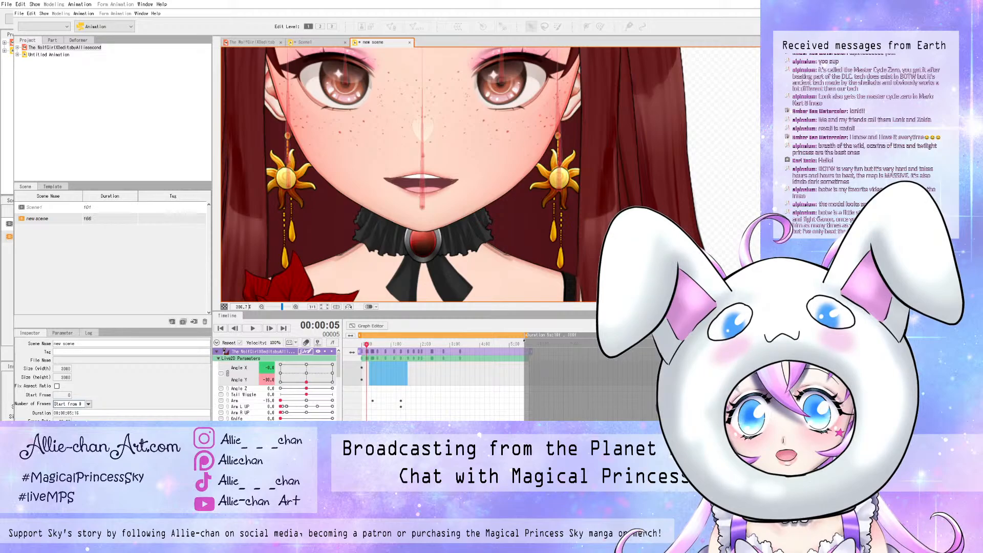
click(307, 373)
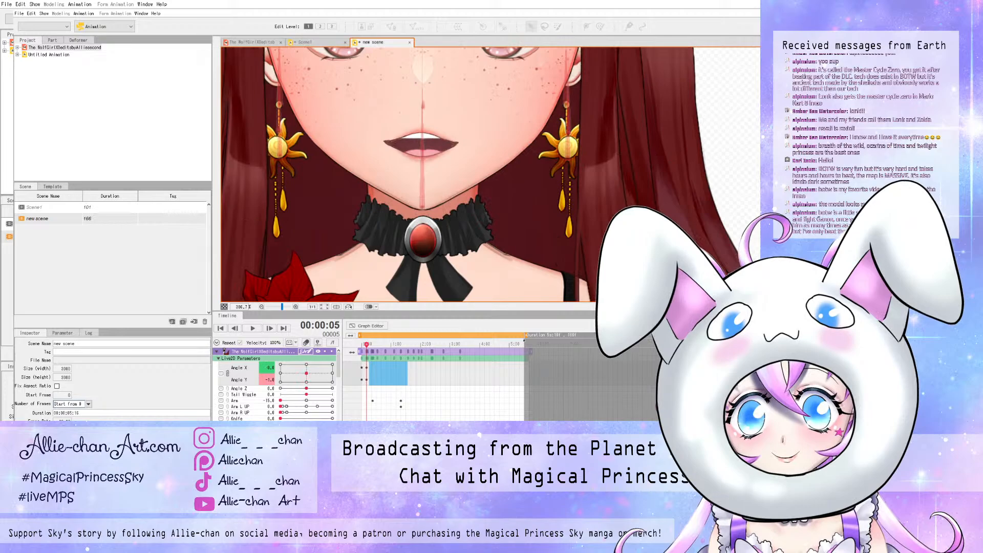
drag(367, 345, 444, 345)
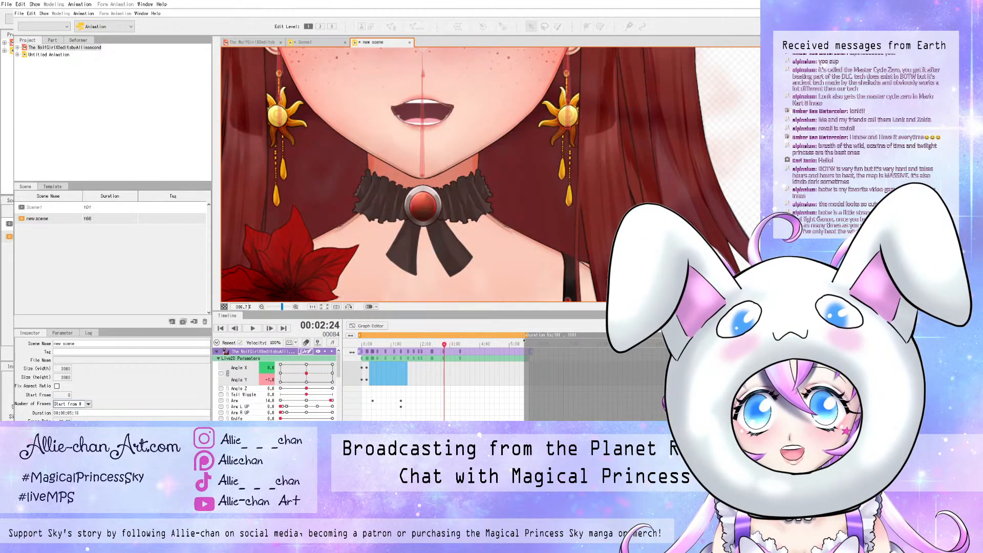
- Keyframe Angle Z at about -15 at 0:00 to tilt the head, and back at 0 shortly before 1:10
scroll(429, 146, down, 6)
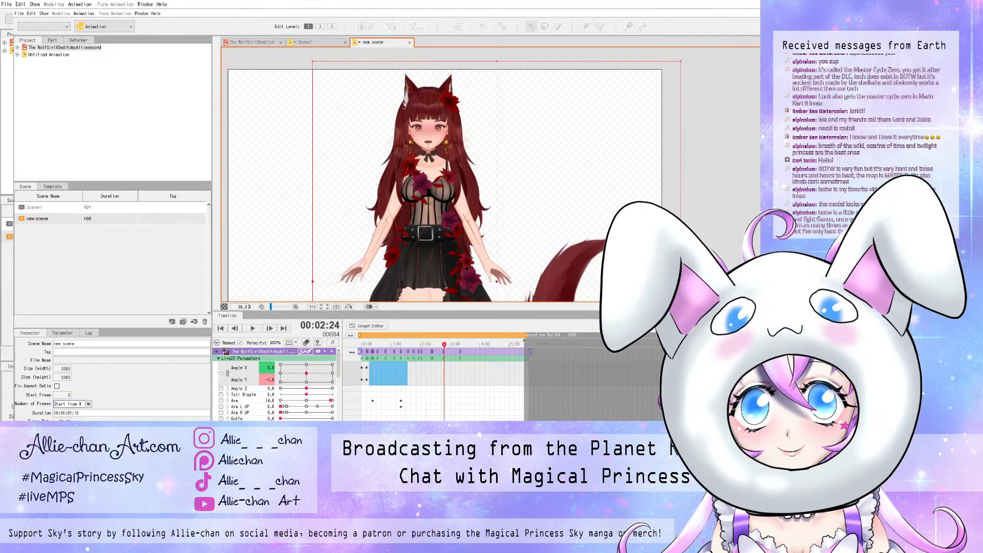
scroll(425, 154, up, 1)
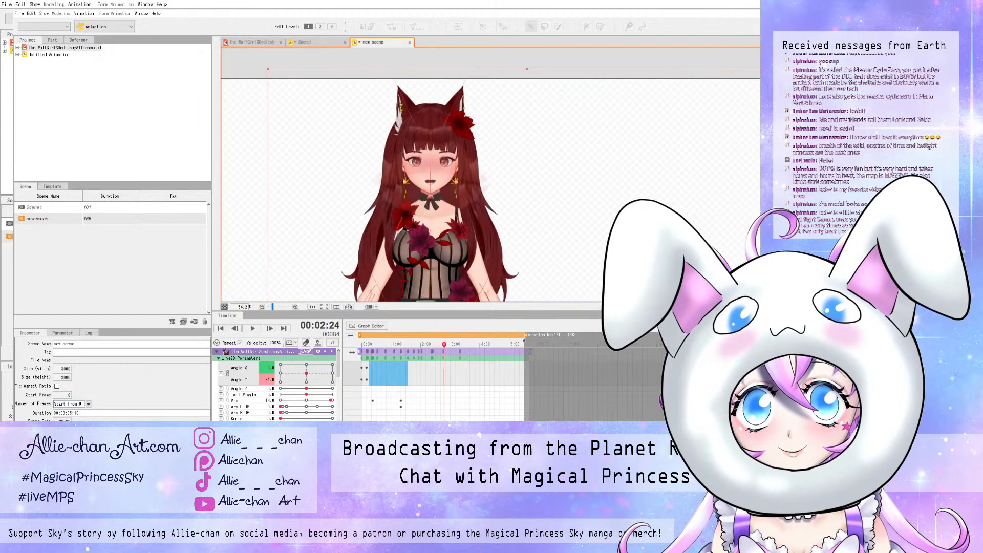
scroll(436, 120, up, 2)
drag(369, 344, 361, 344)
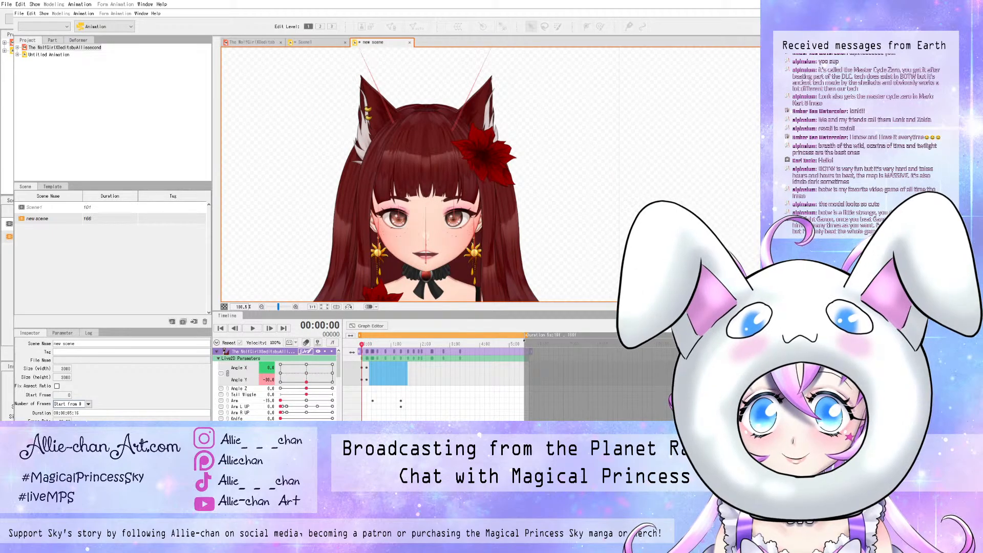
drag(306, 388, 298, 388)
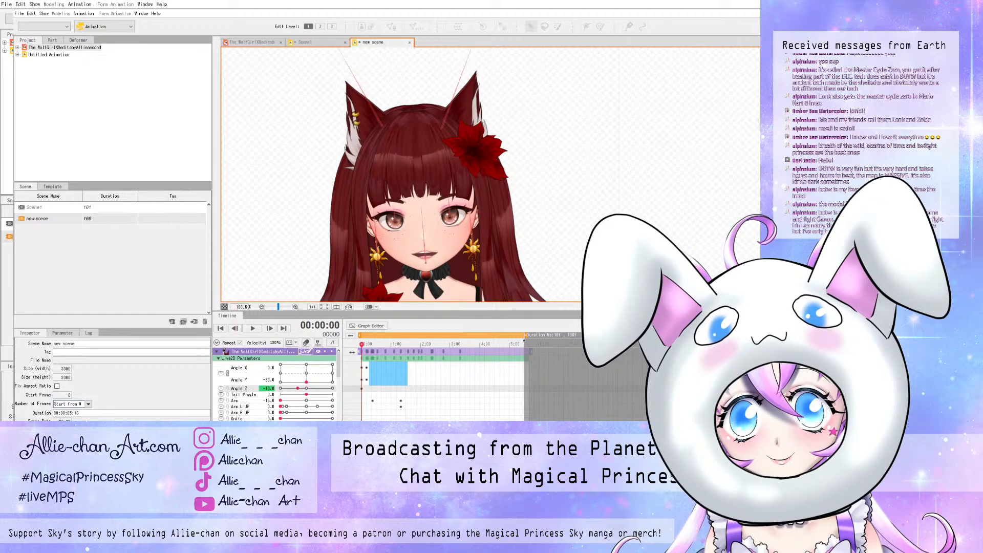
drag(297, 388, 293, 388)
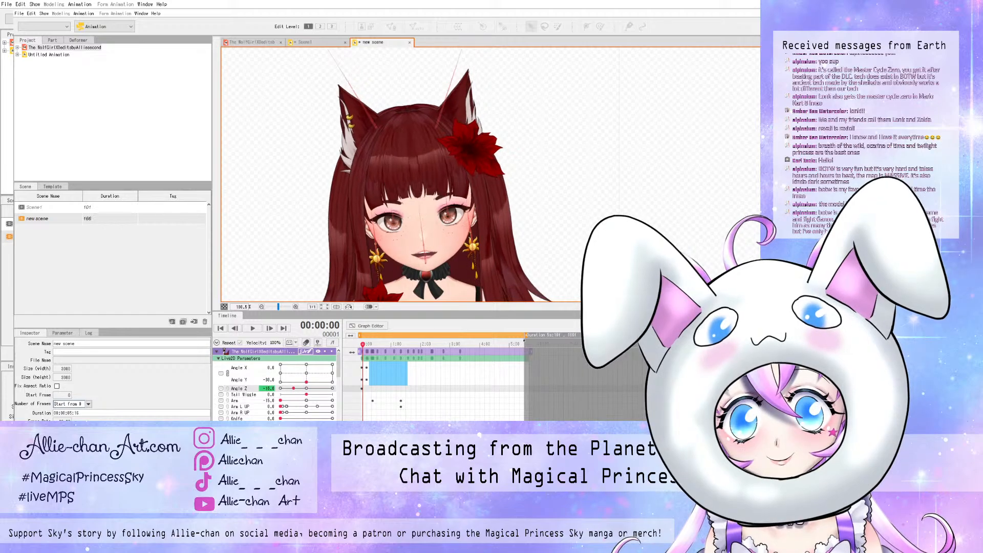
drag(362, 344, 366, 344)
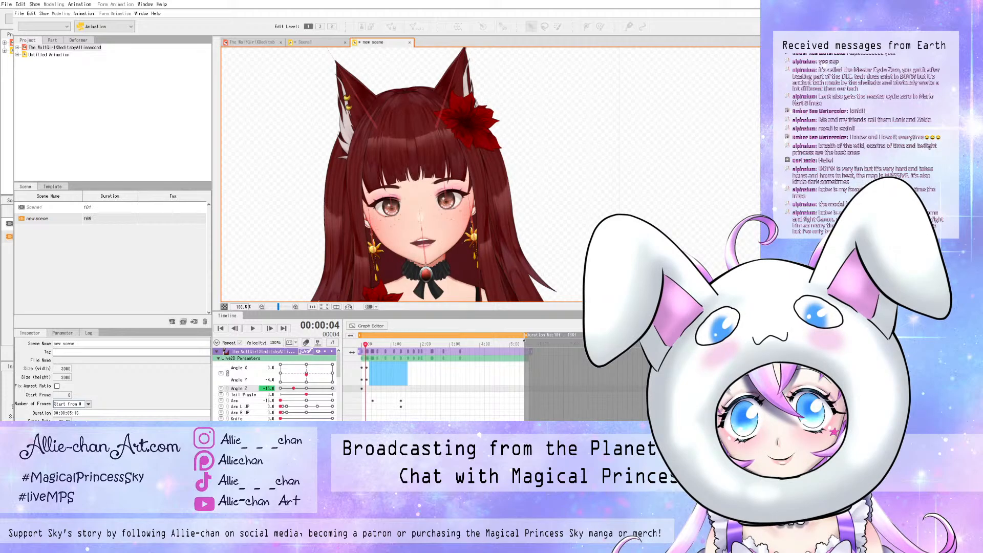
mouse_move(366, 344)
mouse_down()
mouse_move(397, 344)
mouse_move(367, 344)
mouse_up()
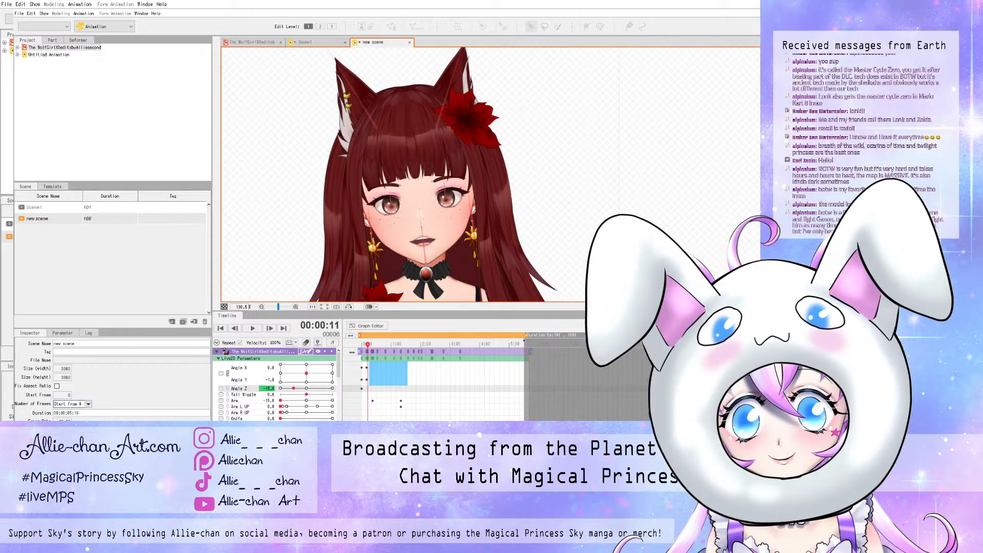
mouse_move(368, 344)
mouse_down()
mouse_move(404, 344)
mouse_move(361, 344)
mouse_up()
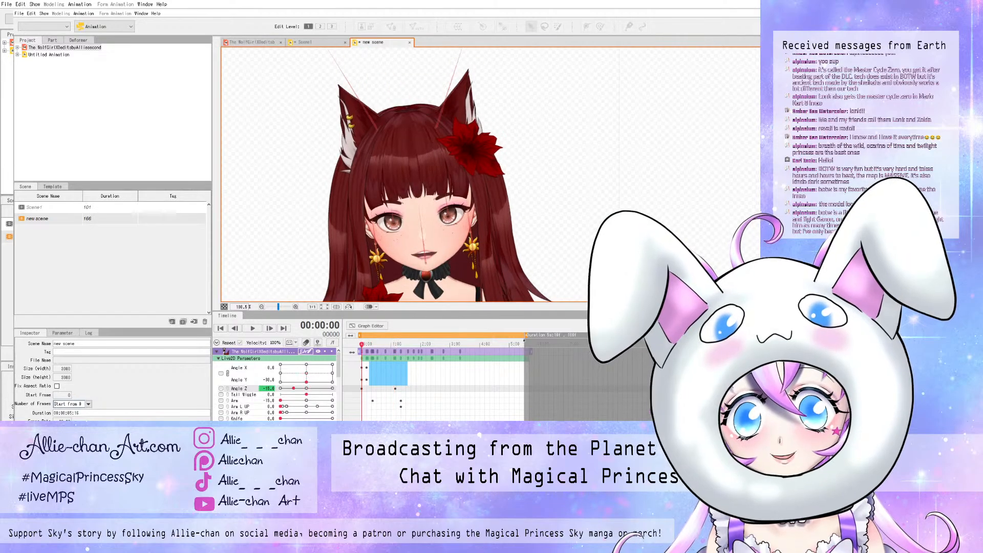
- Play the animation from 0:00 to 4:01 and review the head tilt on the whole figure
key(space)
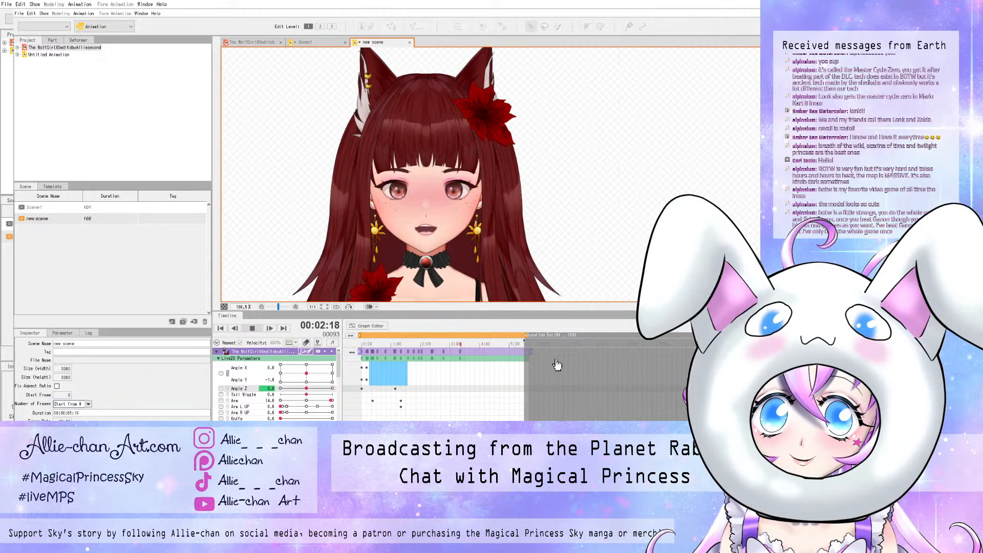
key(space)
scroll(399, 262, up, 2)
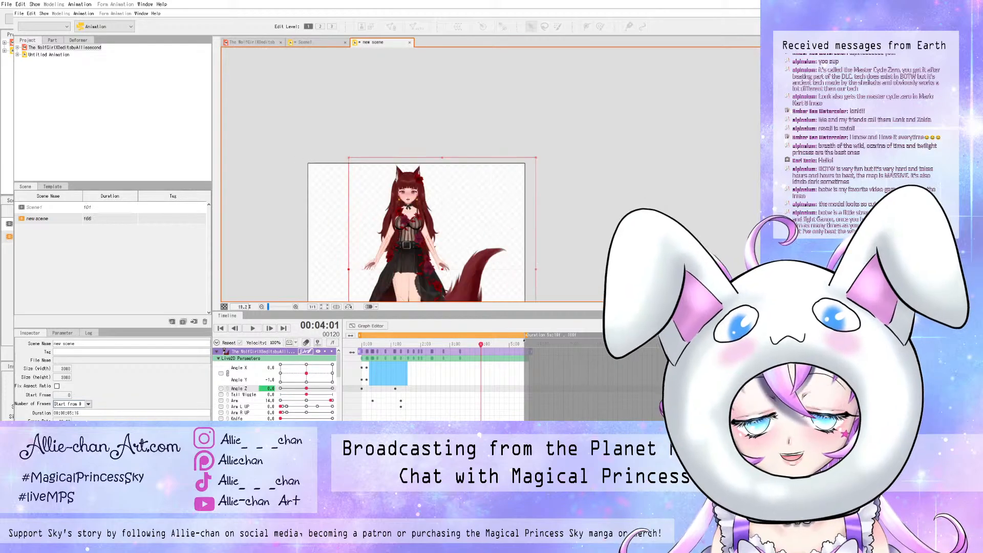
- Play the animation from 0:00 to 5:00, then inspect the upper body up close at 3:11
key(Home)
key(space)
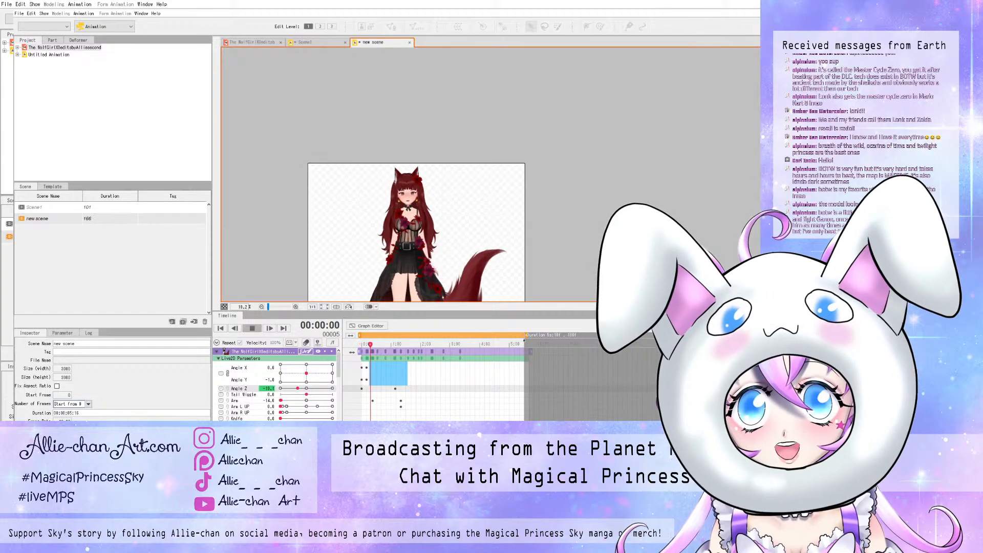
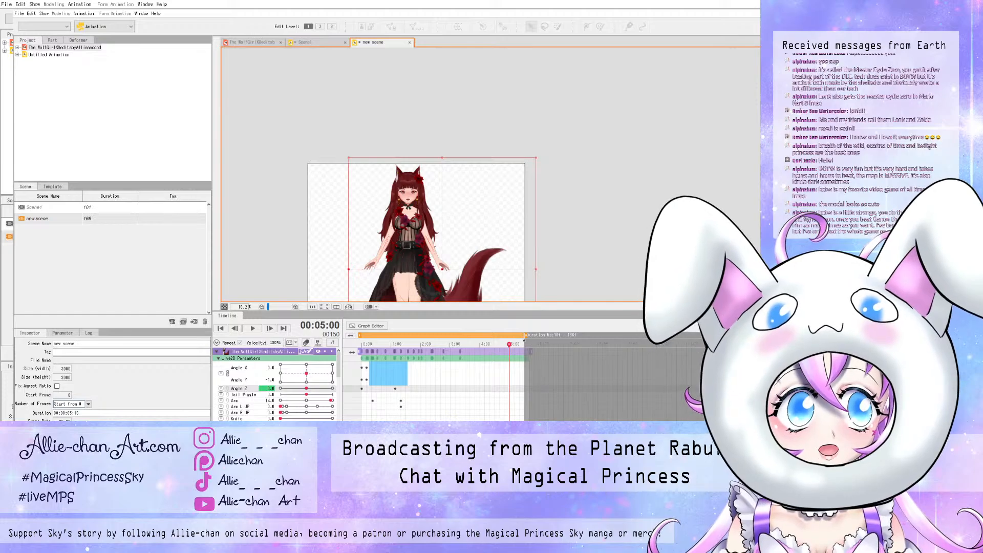
scroll(556, 276, down, 2)
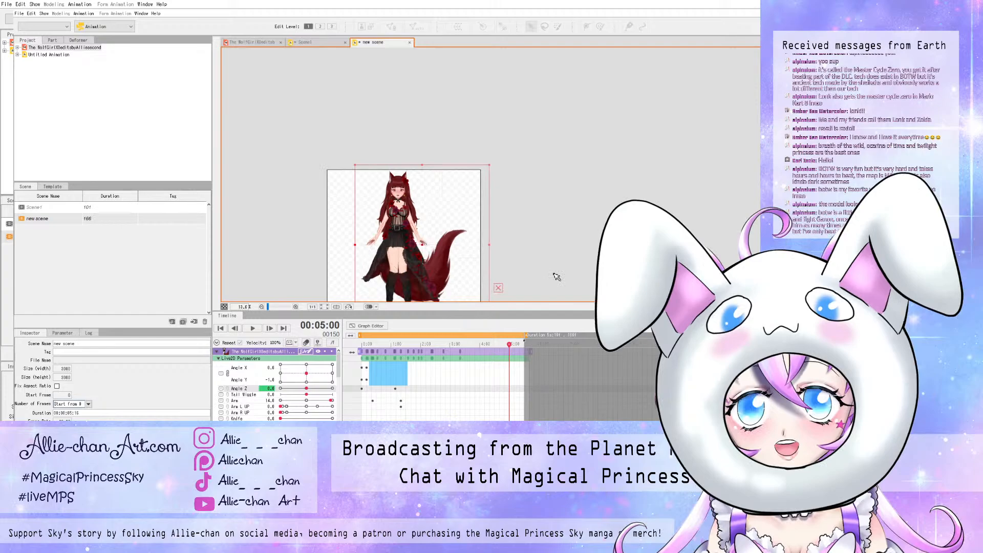
scroll(557, 277, down, 2)
scroll(551, 283, up, 2)
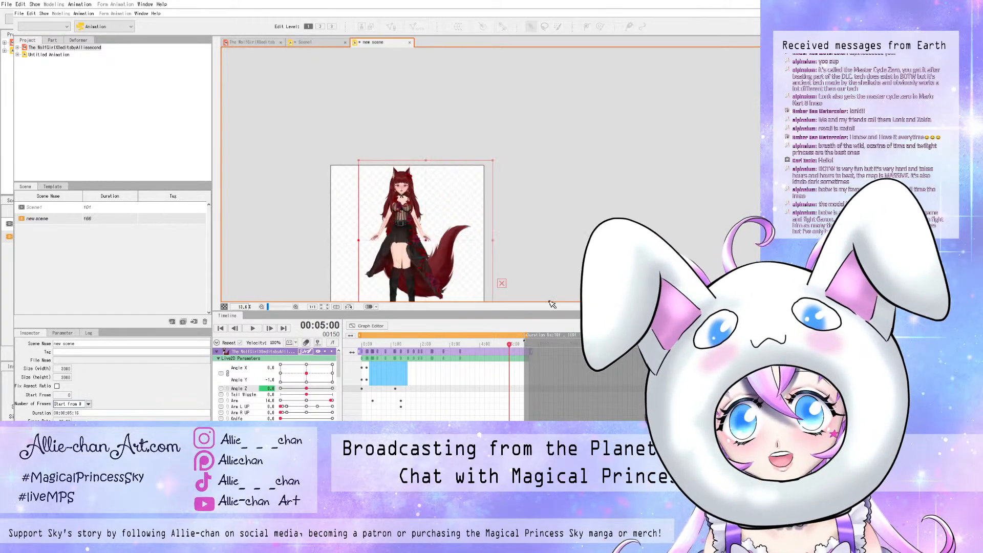
scroll(552, 302, up, 3)
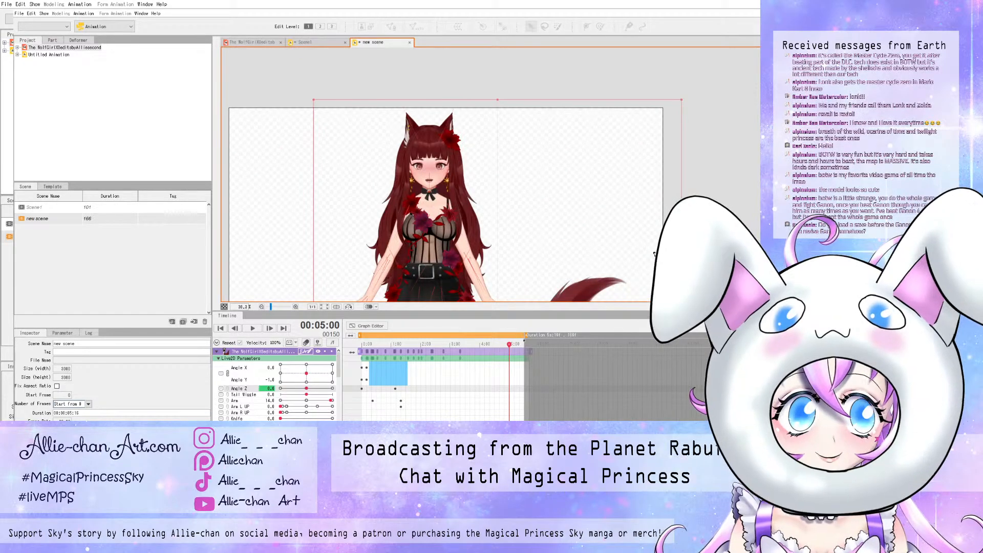
scroll(654, 253, up, 2)
drag(509, 345, 461, 344)
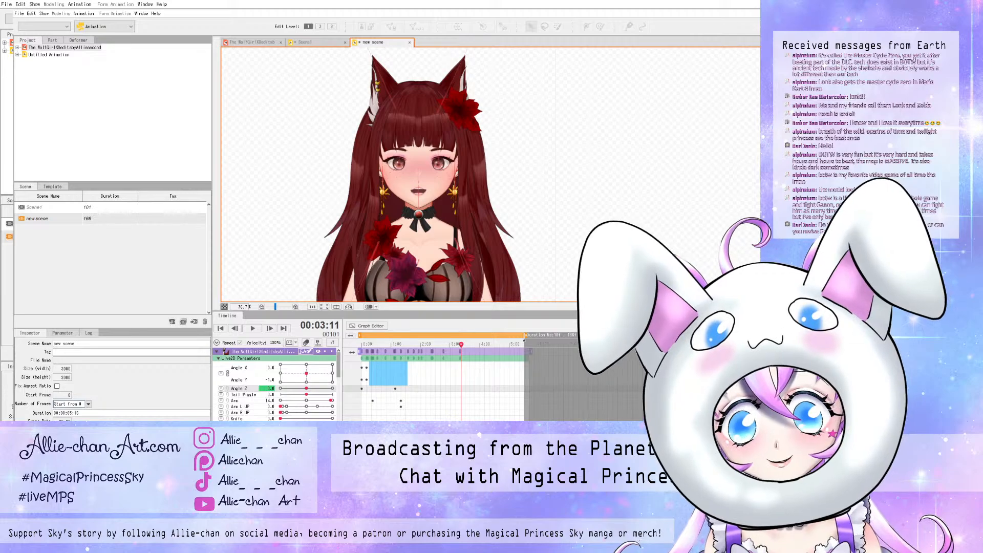
- Keyframe Body Z at -10 at 0:00 and at about 2 at 0:13 so the body leans and straightens
scroll(277, 384, down, 3)
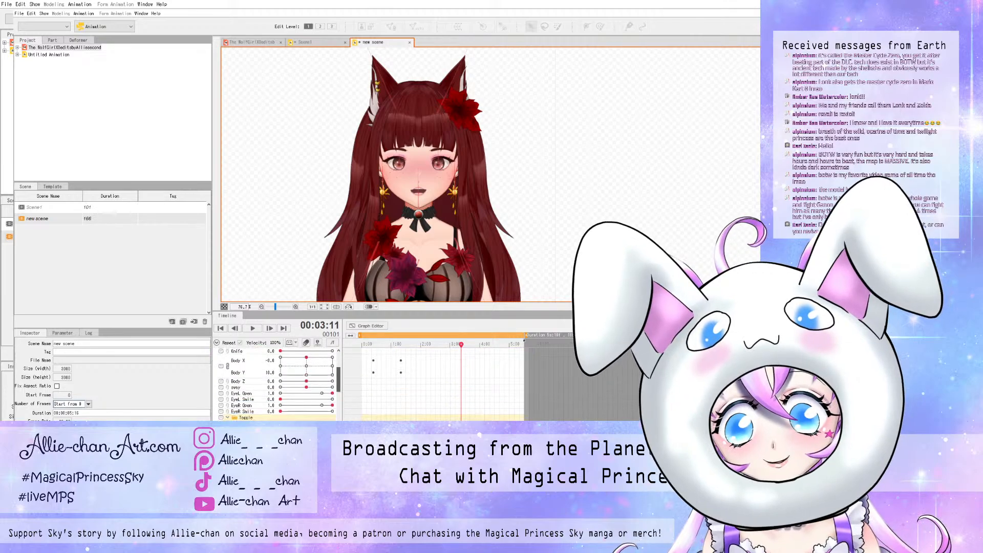
scroll(276, 384, down, 3)
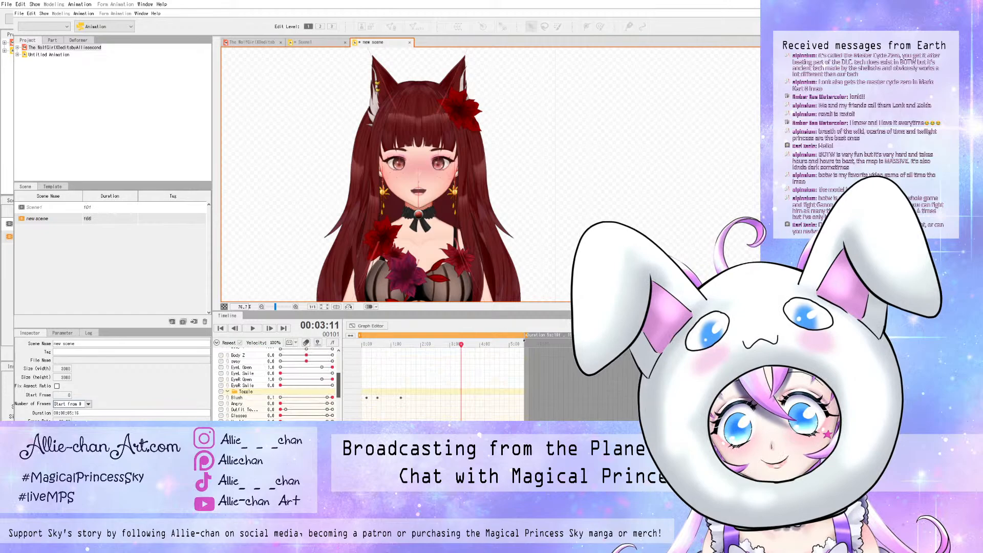
scroll(277, 384, up, 2)
drag(339, 380, 339, 380)
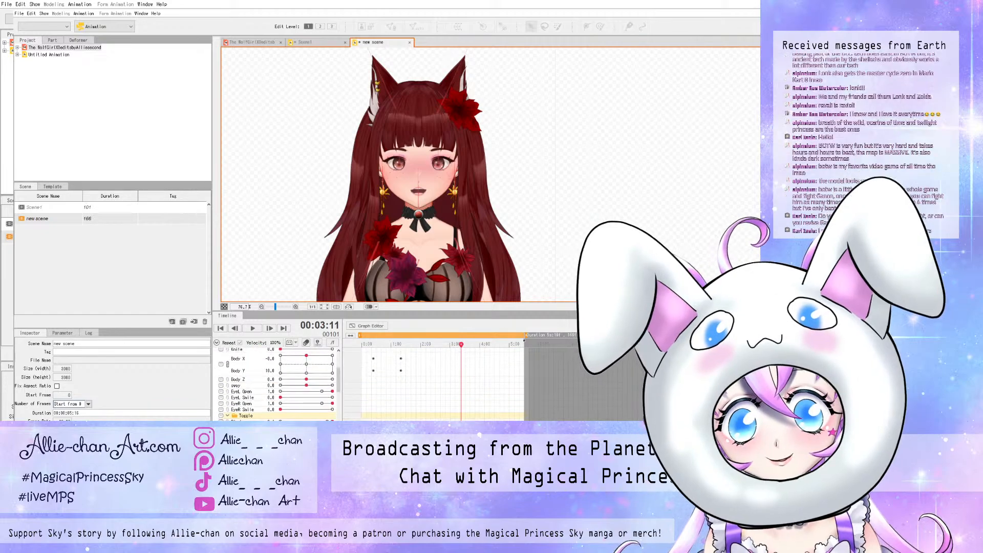
click(362, 344)
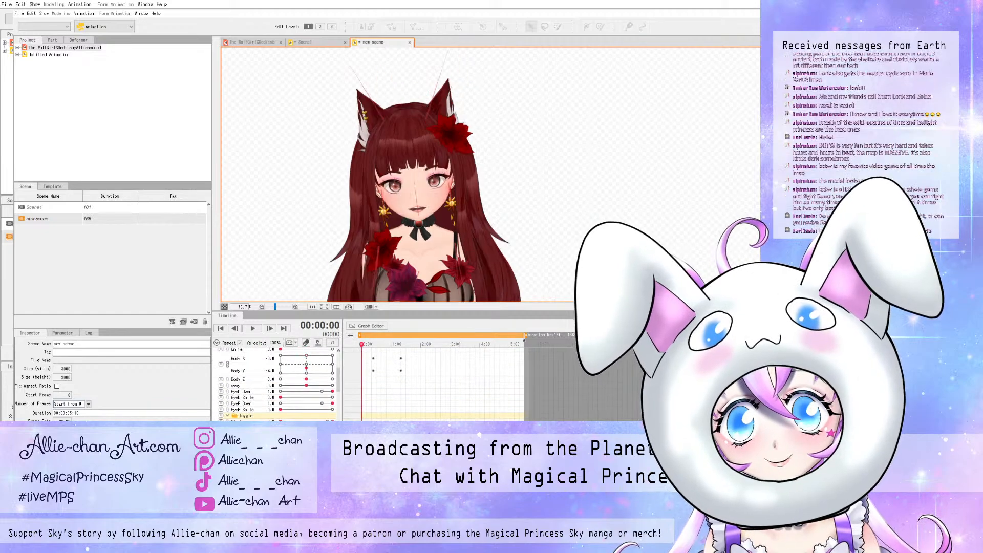
scroll(277, 384, down, 1)
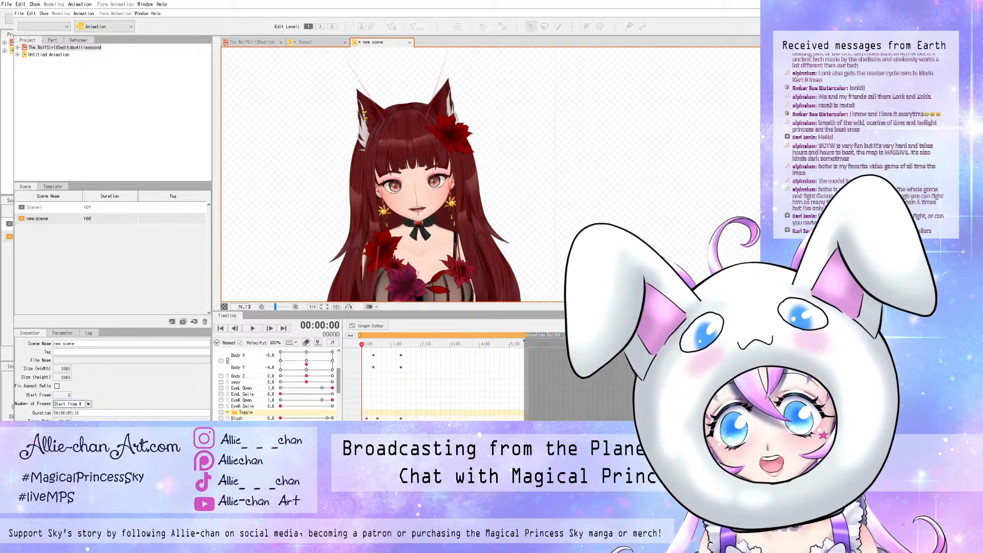
drag(306, 376, 281, 376)
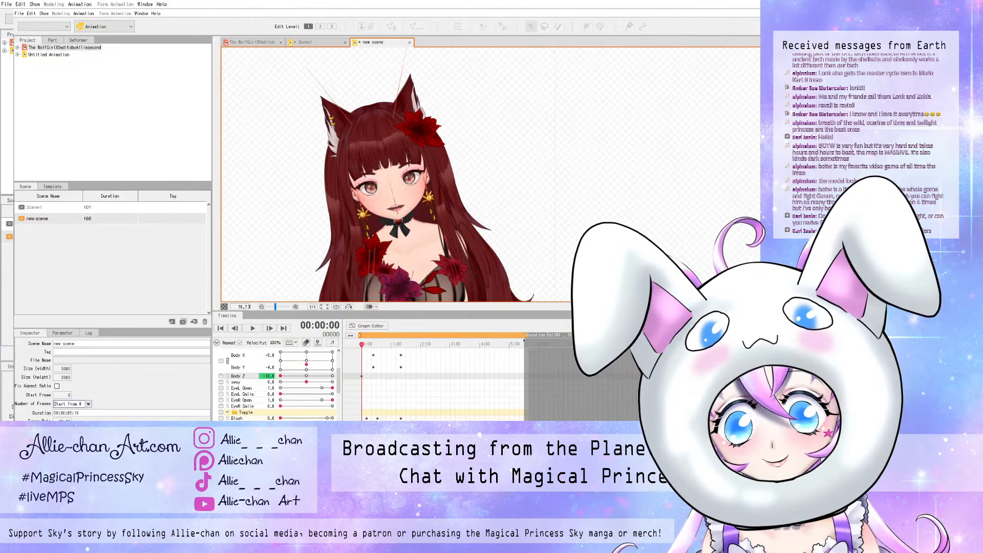
key(space)
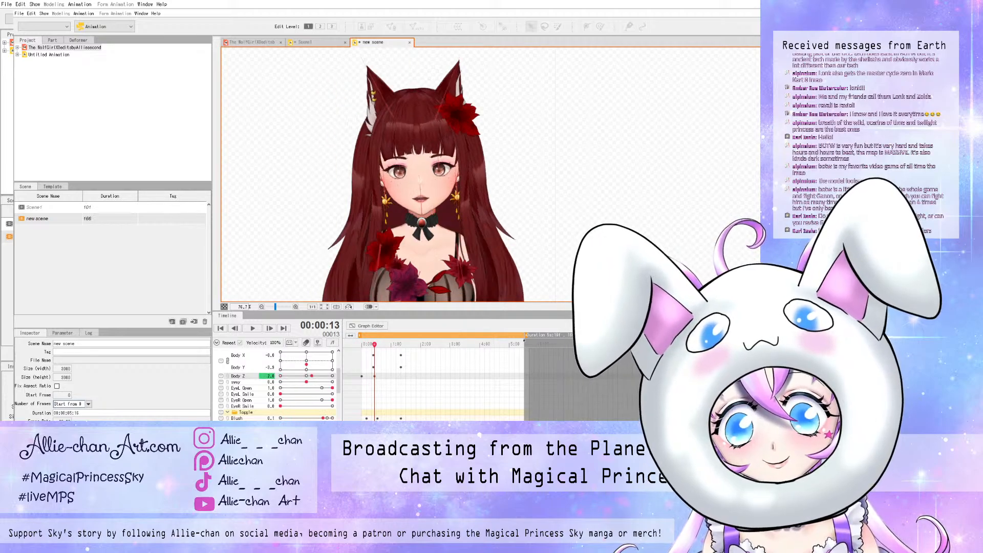
- Play the animation from 0:00 to past 2:13 and review the body lean
drag(374, 345, 362, 344)
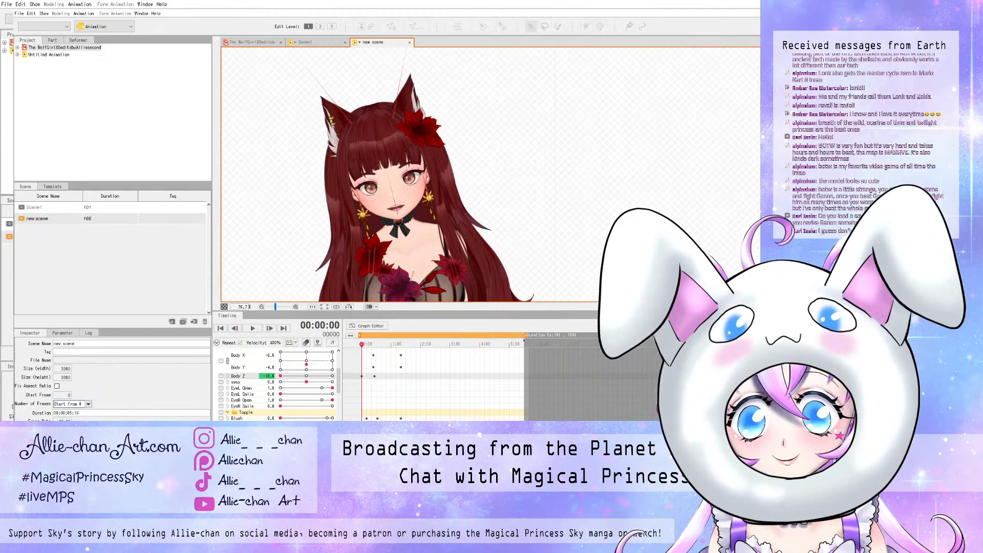
key(space)
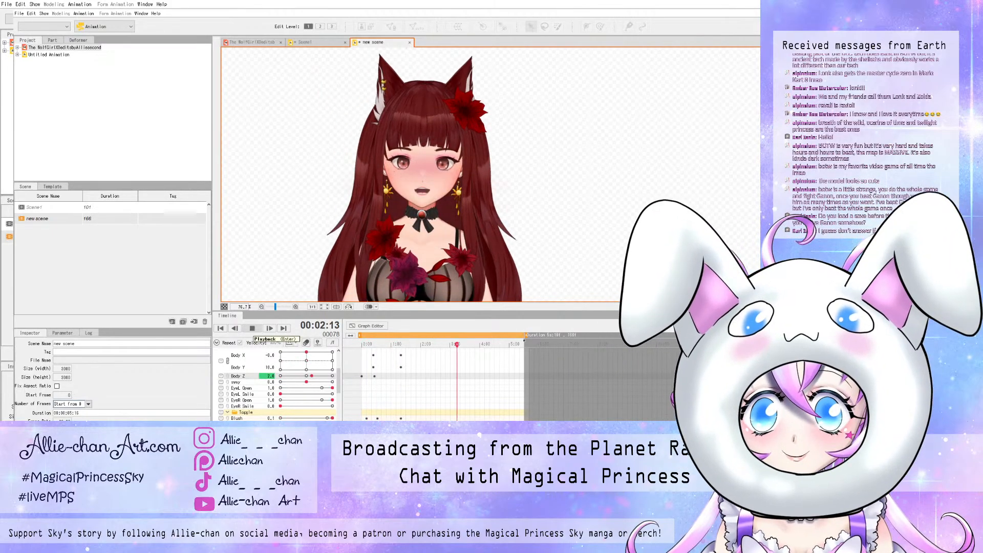
click(252, 328)
- Keyframe Body Z at 10 at 3:04 to lean the body to the opposite side
drag(477, 345, 454, 345)
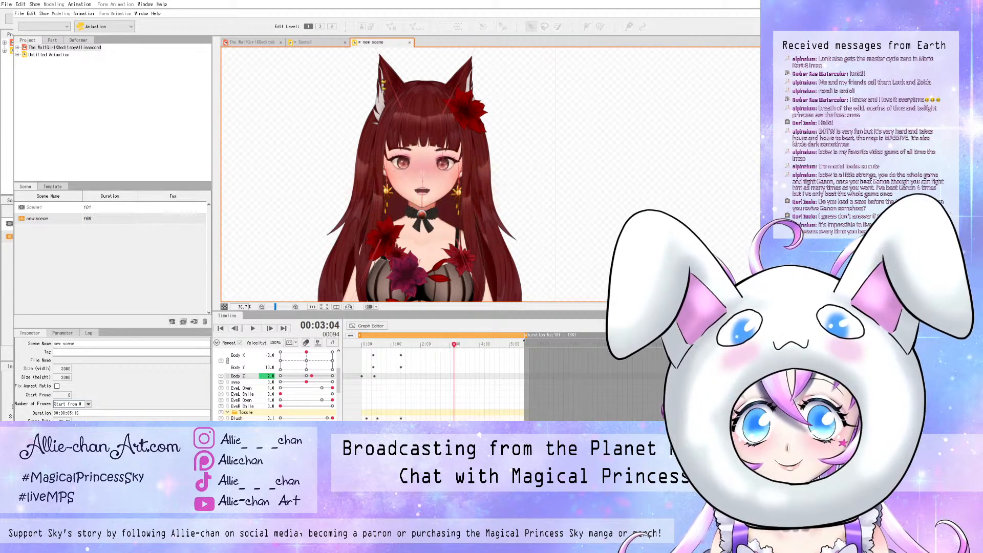
click(333, 376)
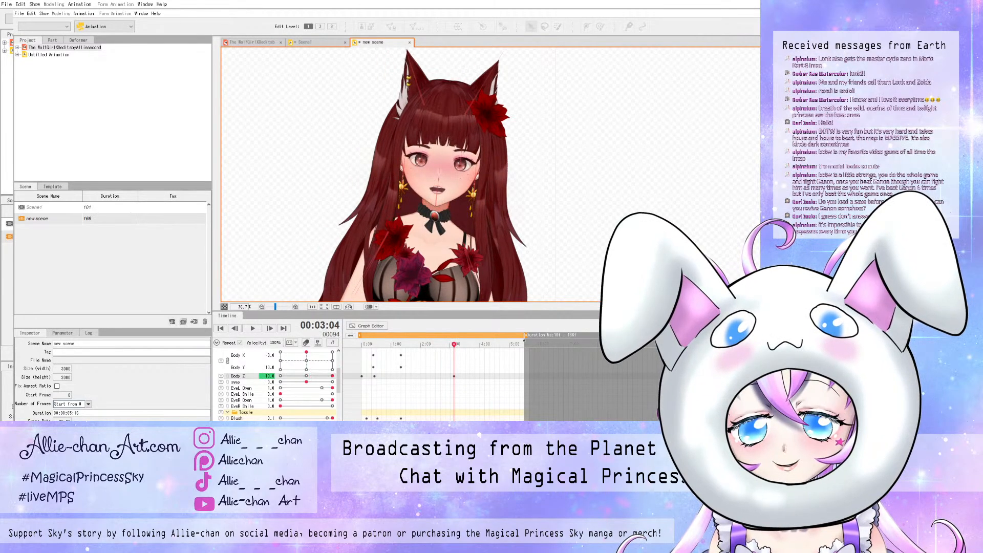
scroll(276, 384, down, 2)
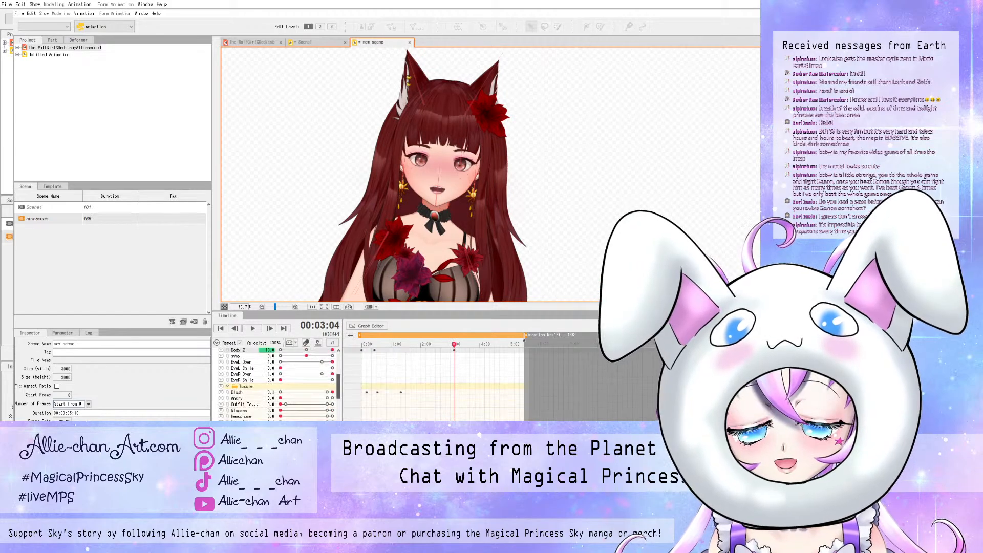
- At 3:04, keyframe Body Y at about -7 with Body X centred, and Angle X at about 1 with Angle Y at about 21
scroll(276, 384, up, 2)
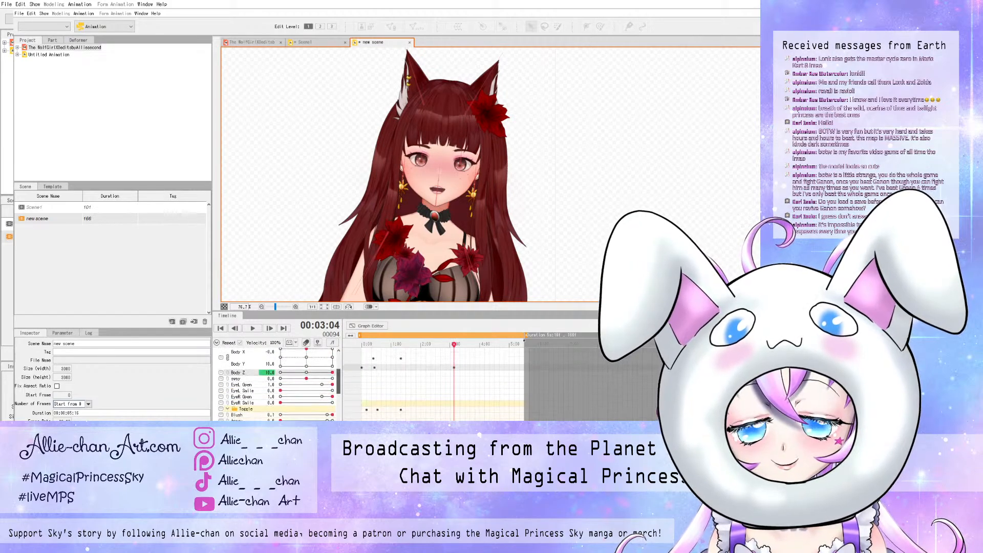
drag(306, 352, 306, 367)
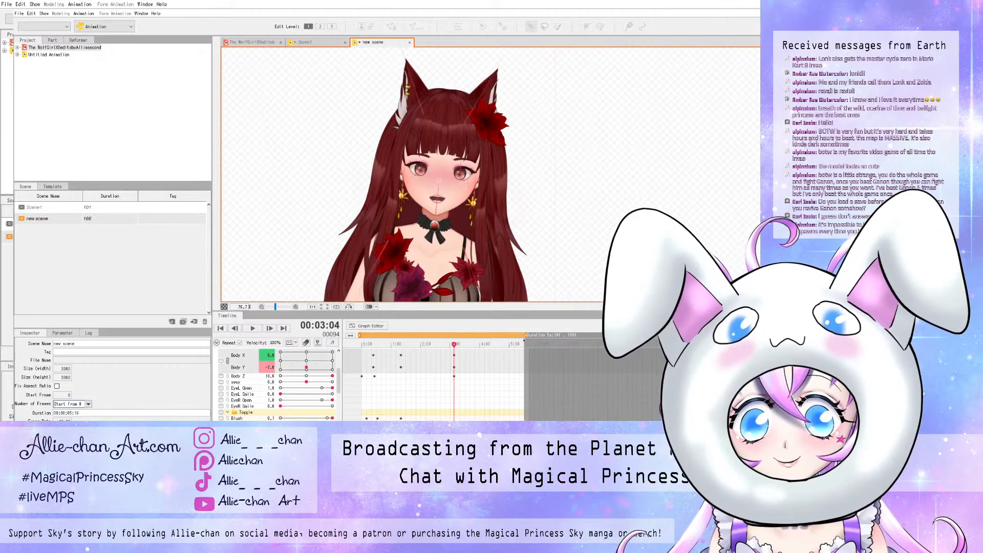
scroll(276, 384, up, 3)
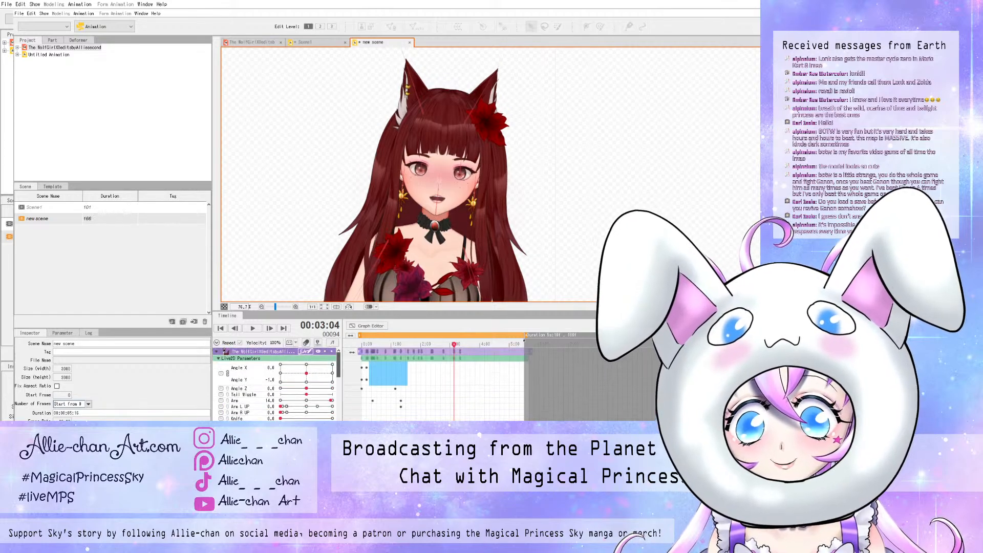
drag(306, 373, 307, 368)
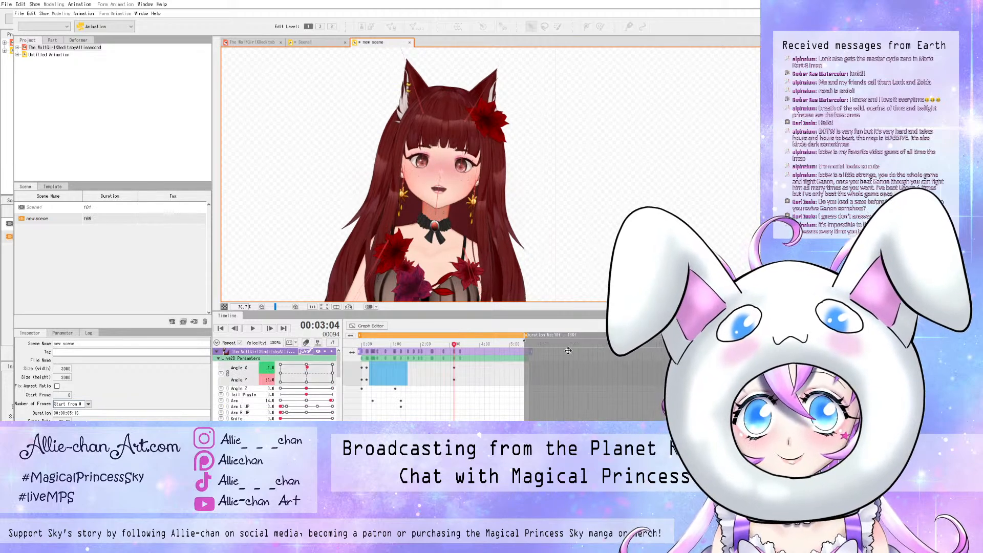
- Play the animation repeatedly from 0:00 with the whole figure in view and review the body and head motion
scroll(382, 241, down, 2)
scroll(384, 236, down, 8)
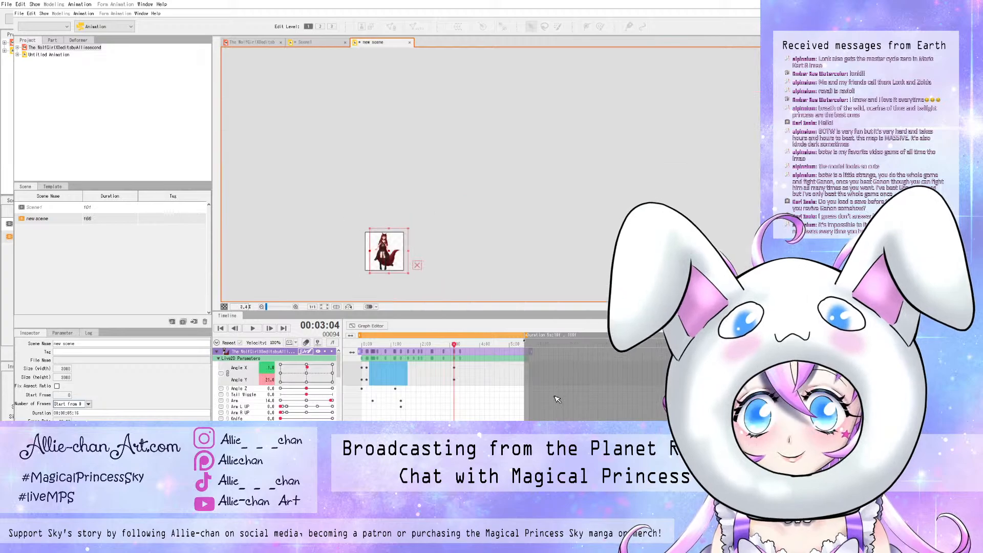
scroll(378, 267, up, 2)
scroll(384, 256, up, 2)
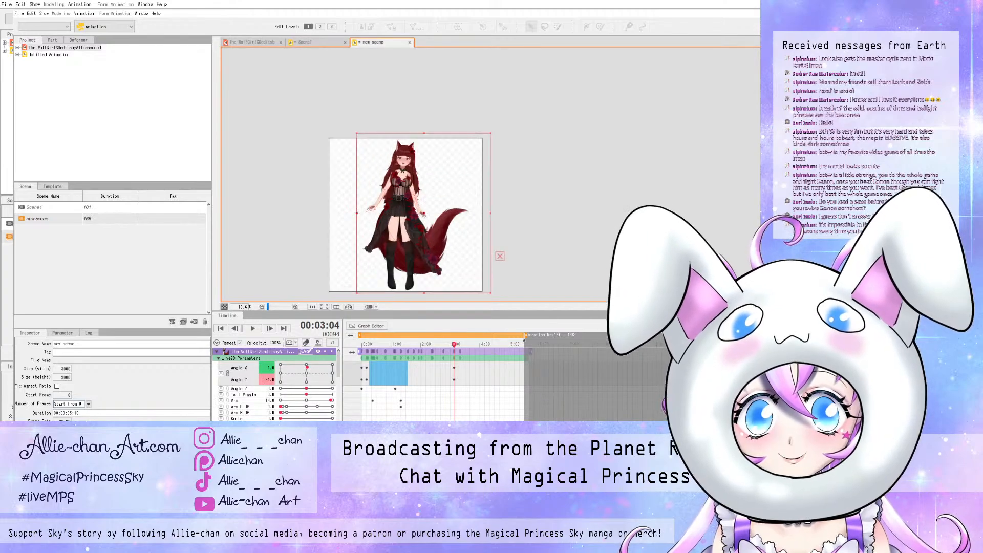
drag(455, 345, 276, 342)
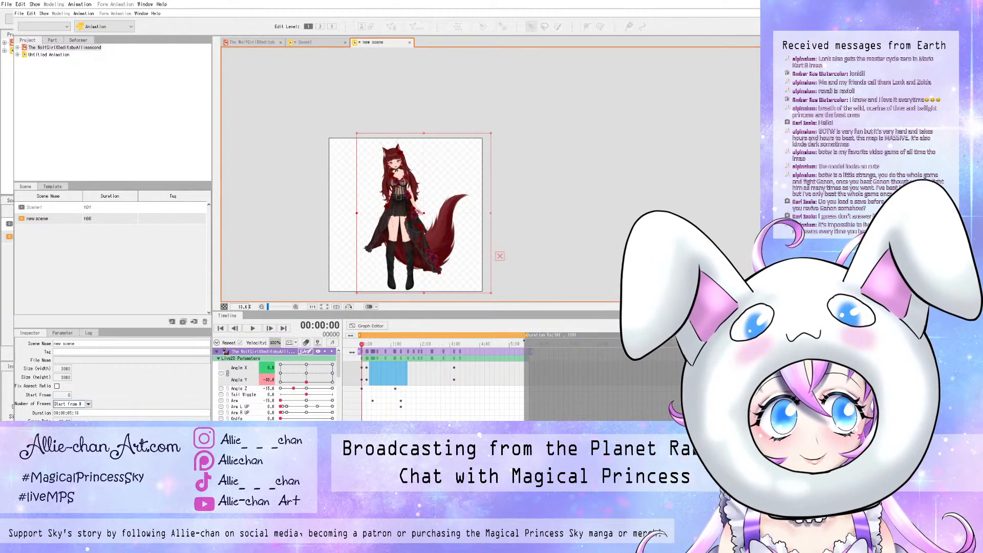
click(253, 329)
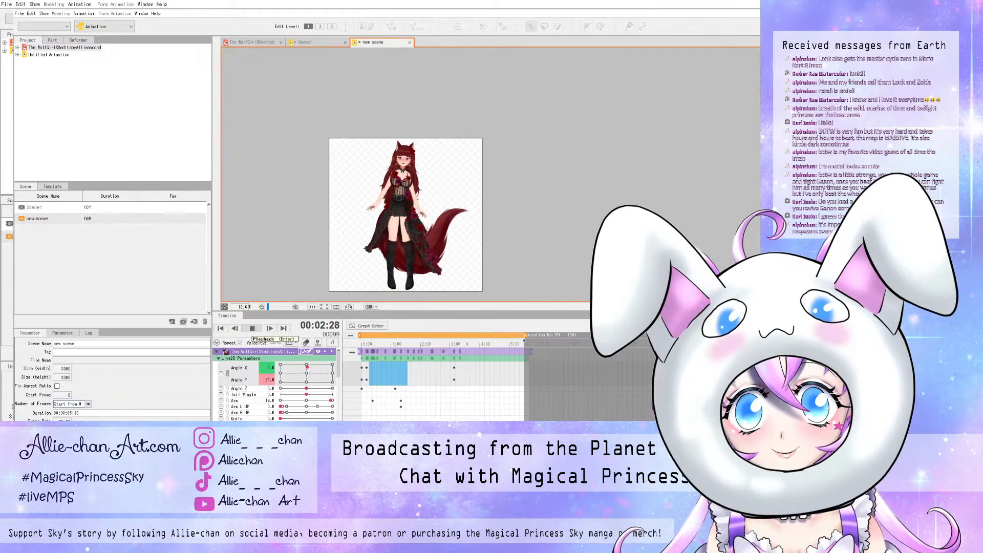
click(252, 328)
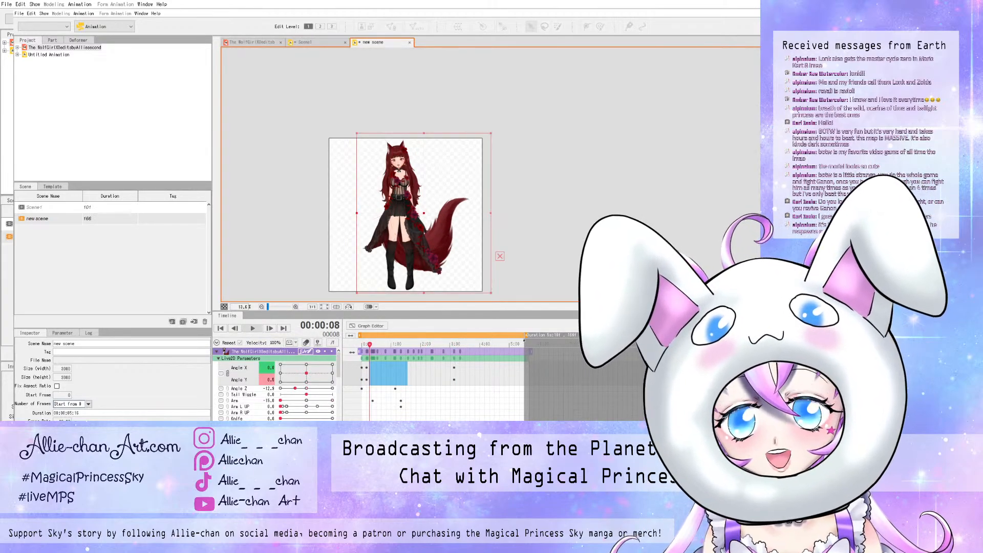
click(252, 328)
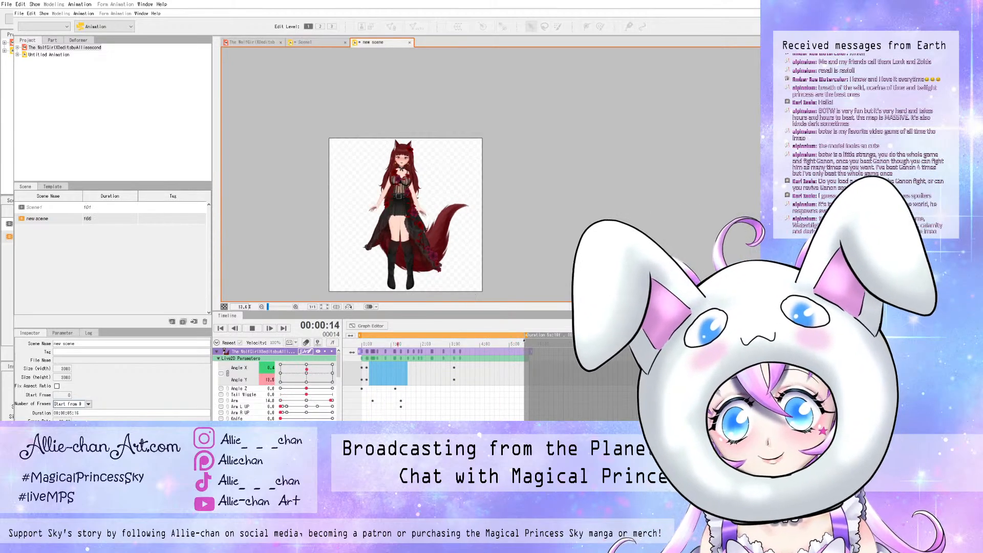
key(space)
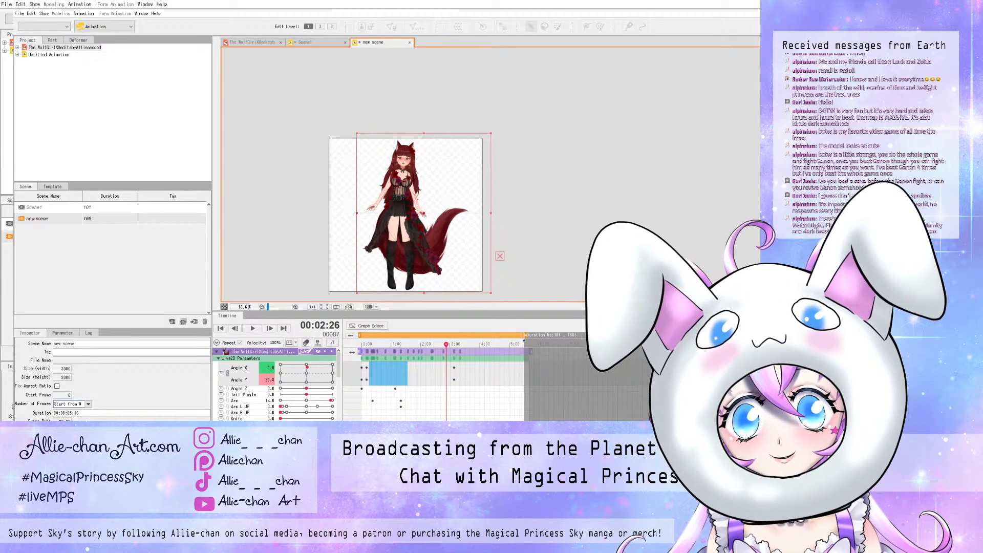
- Step frame by frame from 2:26 to 3:18 and examine the end of the lean
key(Right)
key(Right)
key(Right)
key(Right)
key(Right)
key(Right)
key(Right)
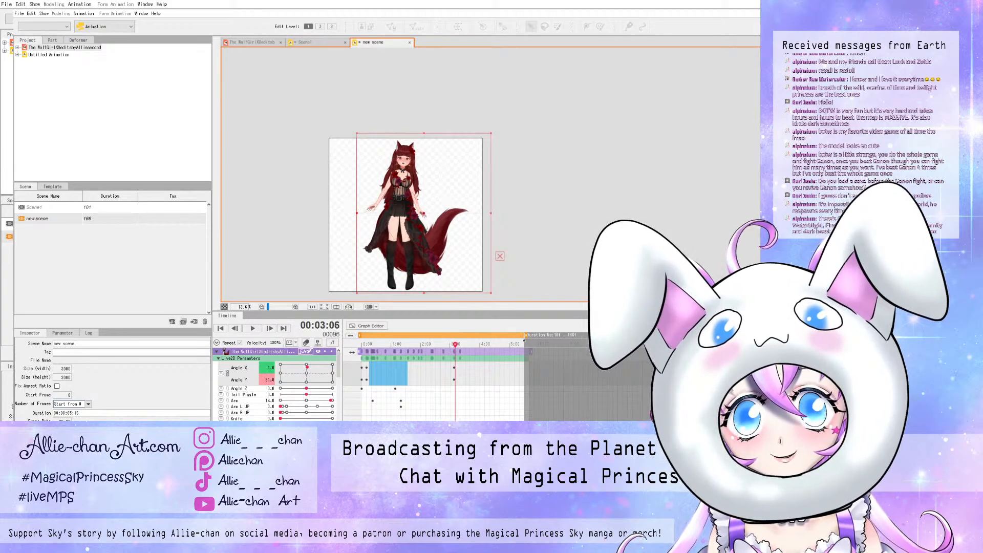
key(Right)
key(Right)
key(Right)
key(Right)
key(Right)
key(Right)
key(Right)
key(Right)
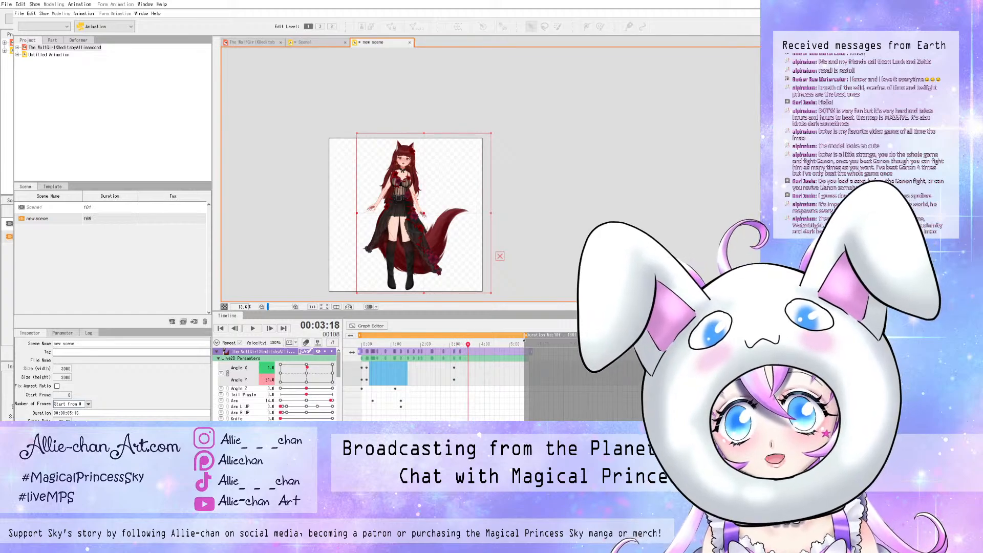
- Keyframe the Arm parameter at 15 at 3:08
scroll(277, 389, down, 4)
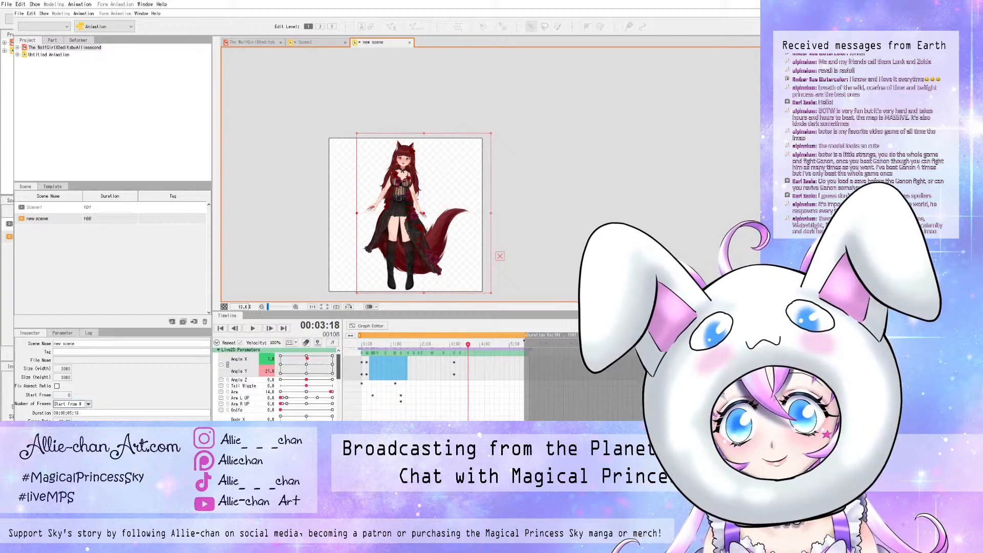
scroll(277, 384, down, 1)
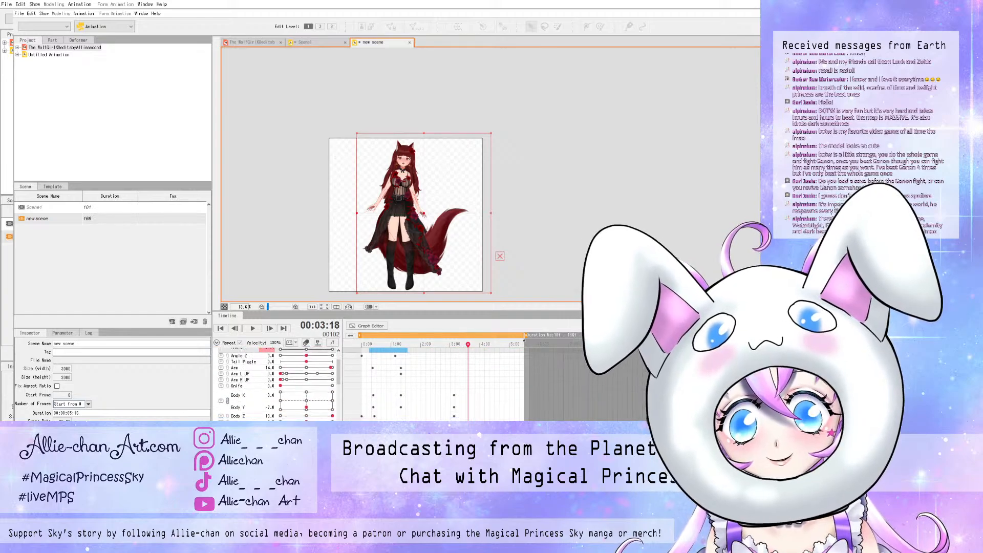
drag(468, 344, 458, 345)
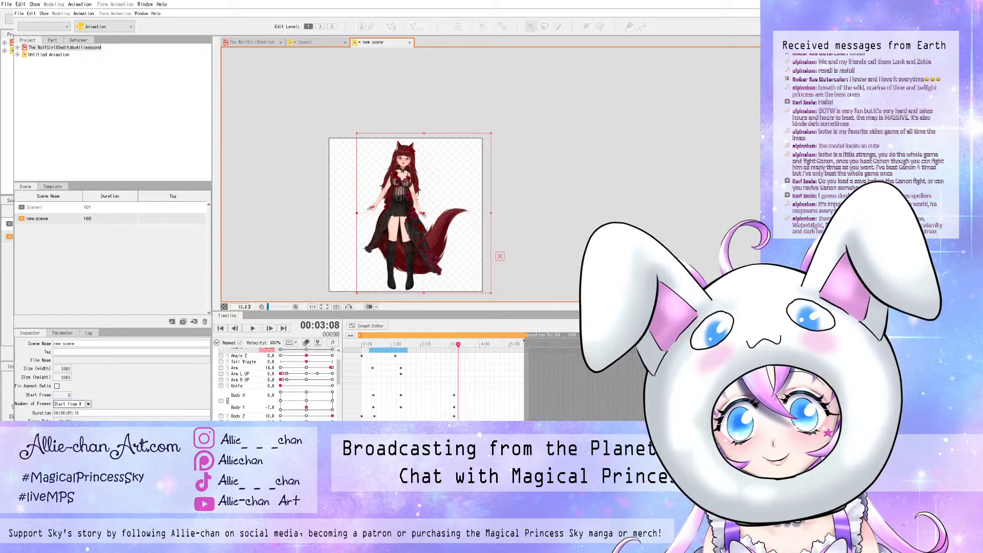
click(332, 367)
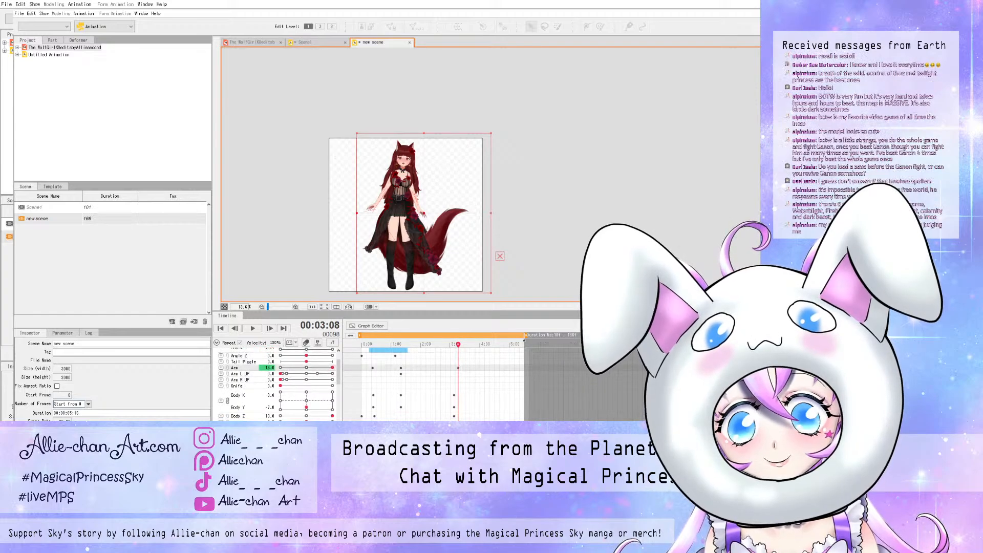
- Move the end of the arm motion earlier so Arm is at 0 by 3:03, and replay the animation to check it
drag(458, 344, 444, 368)
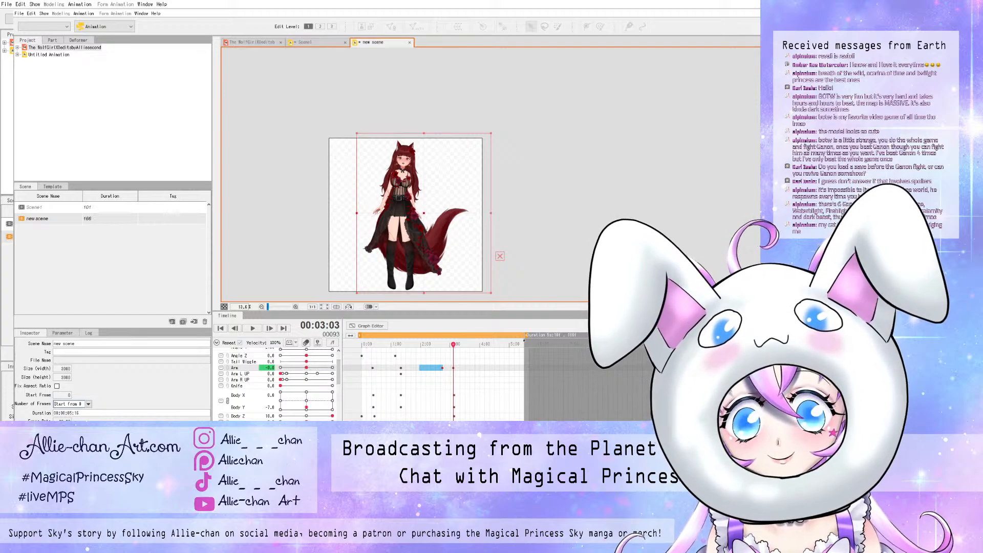
click(407, 344)
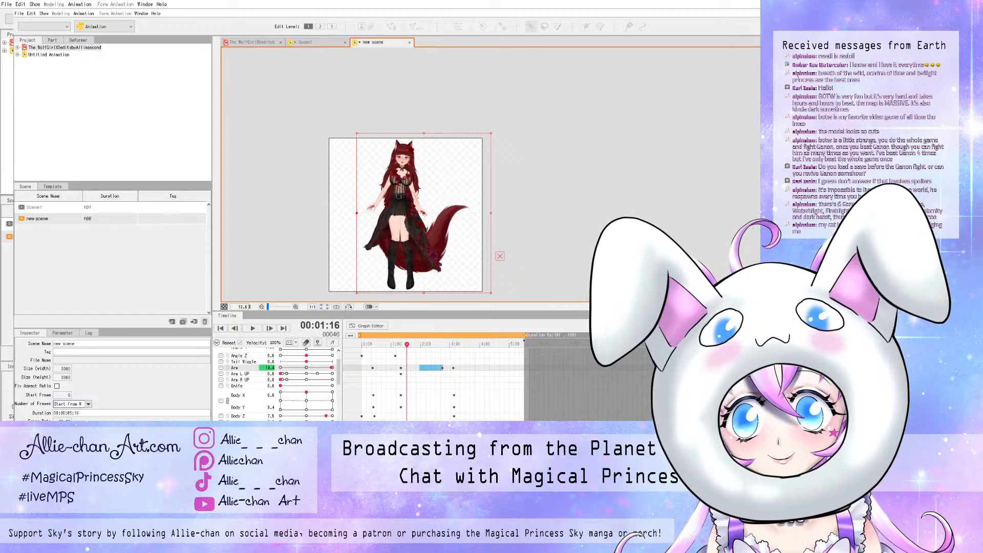
key(space)
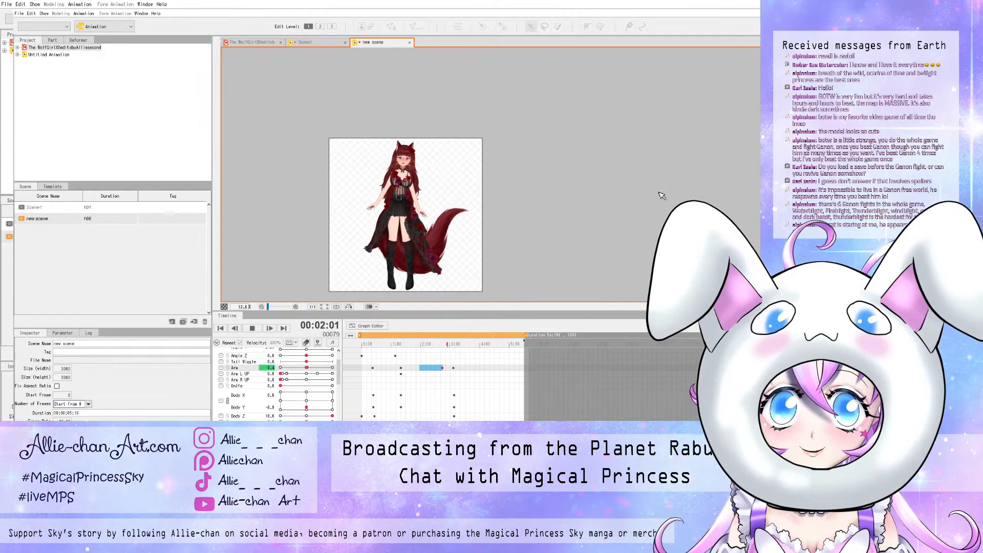
scroll(382, 241, up, 2)
scroll(384, 225, up, 2)
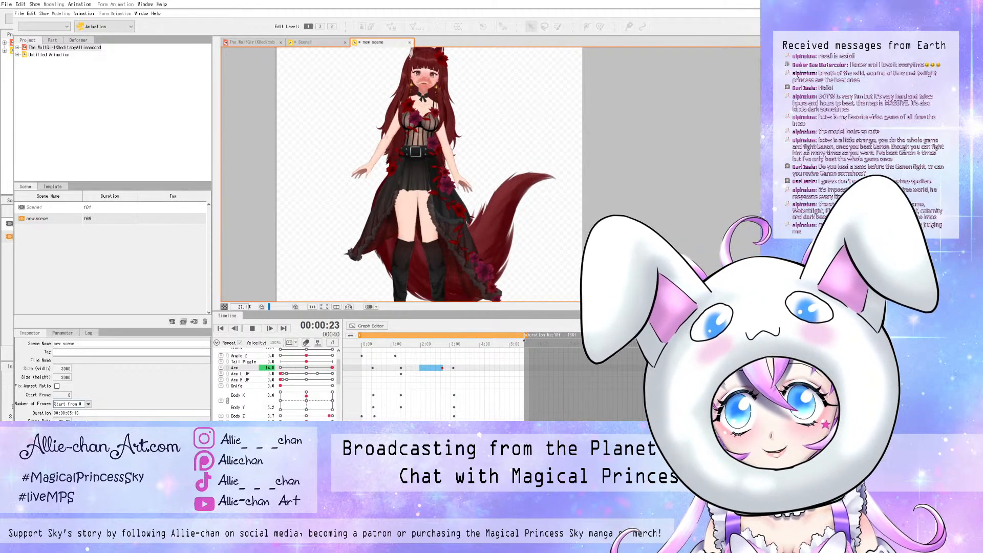
click(252, 328)
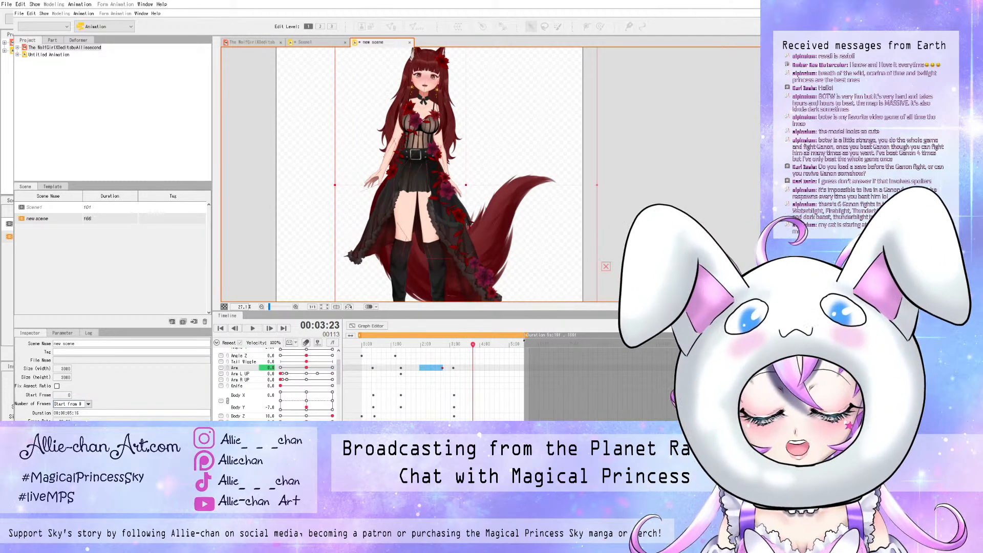
- At 1:26, keyframe a left-eye wink with EyeL Open at 0, EyeL Smile at 1 and EyeR Open at 1
mouse_move(425, 345)
mouse_down()
mouse_move(381, 344)
mouse_move(409, 345)
mouse_up()
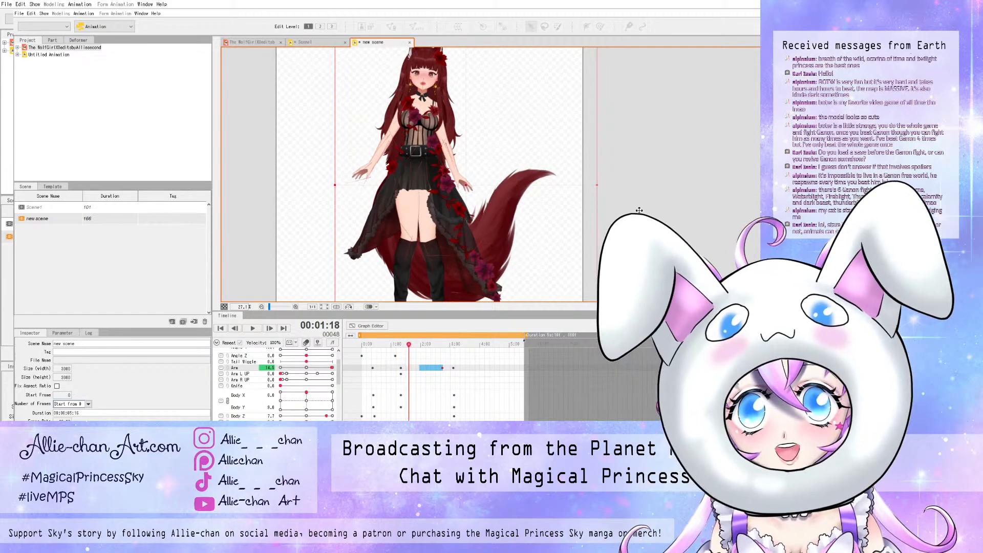
scroll(639, 211, down, 3)
scroll(629, 164, up, 8)
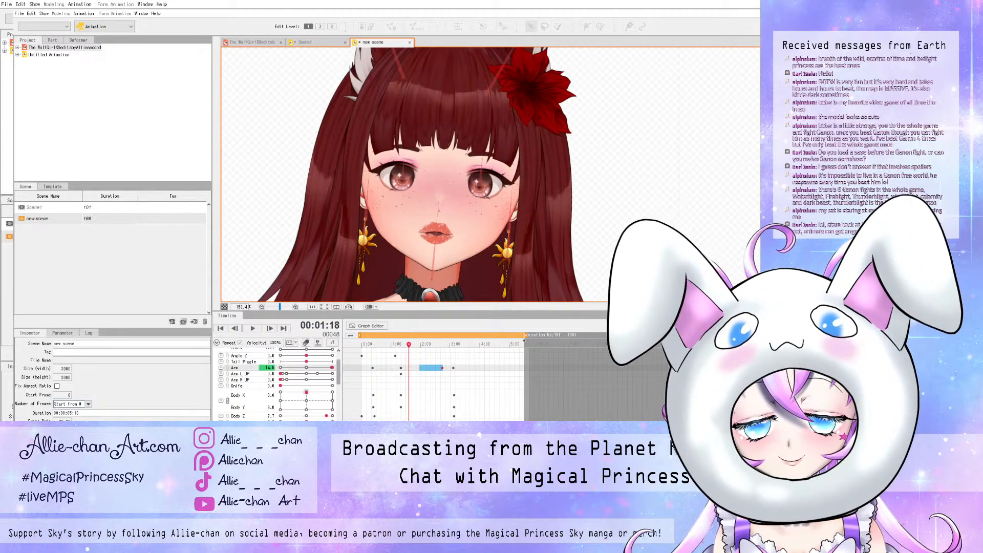
drag(338, 372, 338, 377)
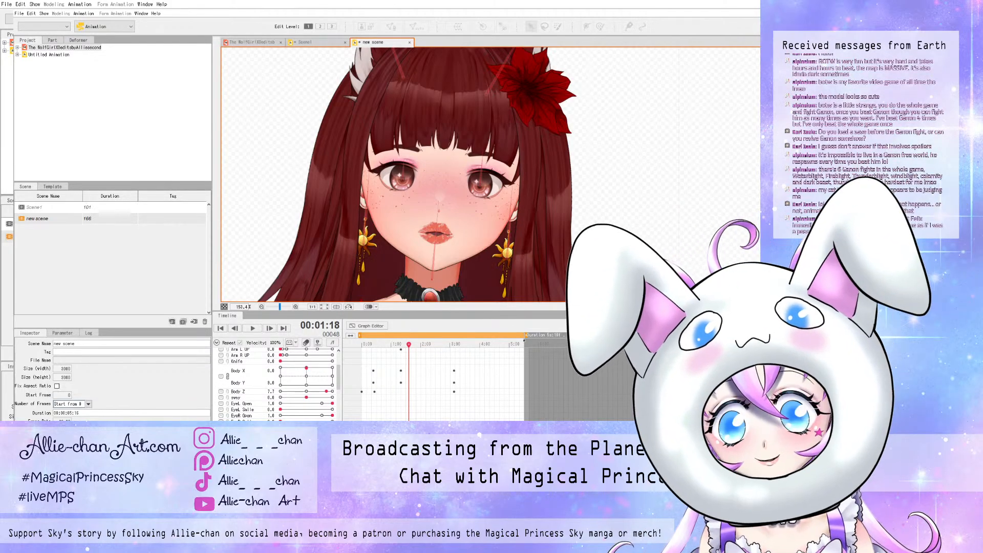
click(247, 403)
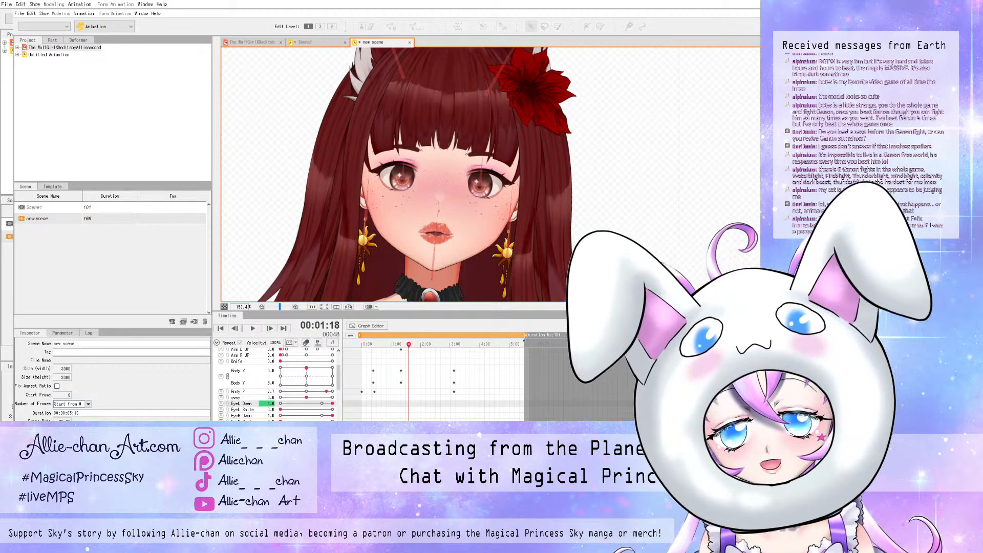
click(248, 415)
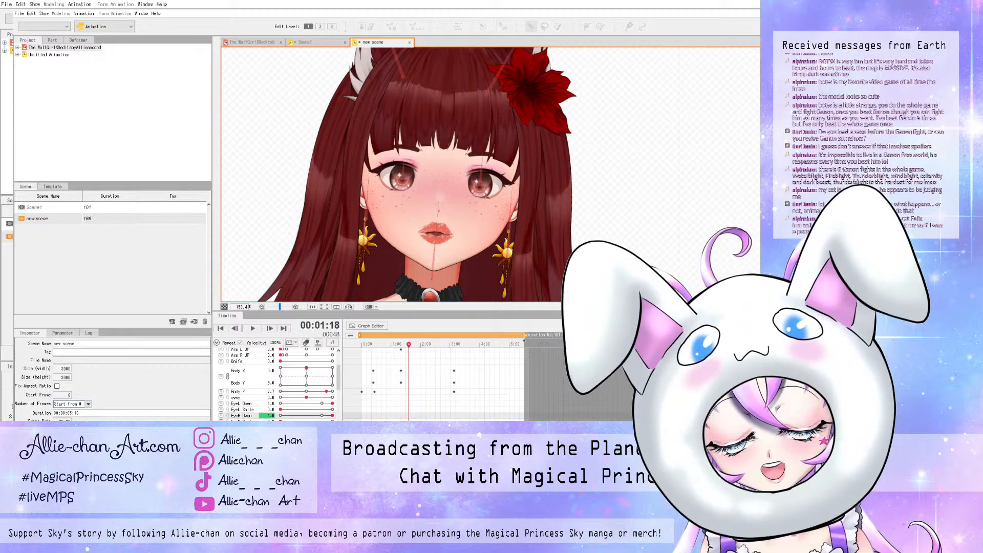
mouse_move(409, 345)
mouse_down()
mouse_move(395, 345)
mouse_move(417, 345)
mouse_up()
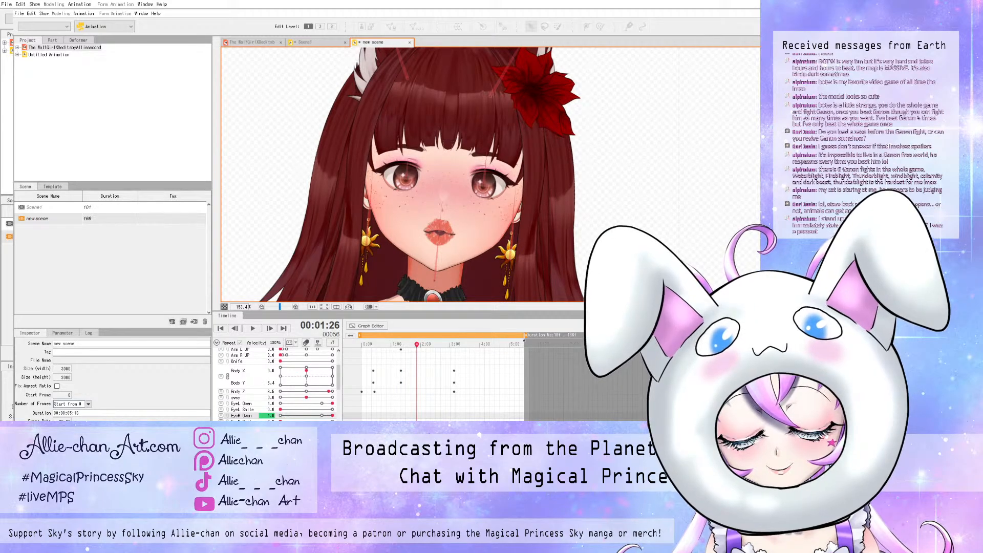
drag(312, 416, 280, 416)
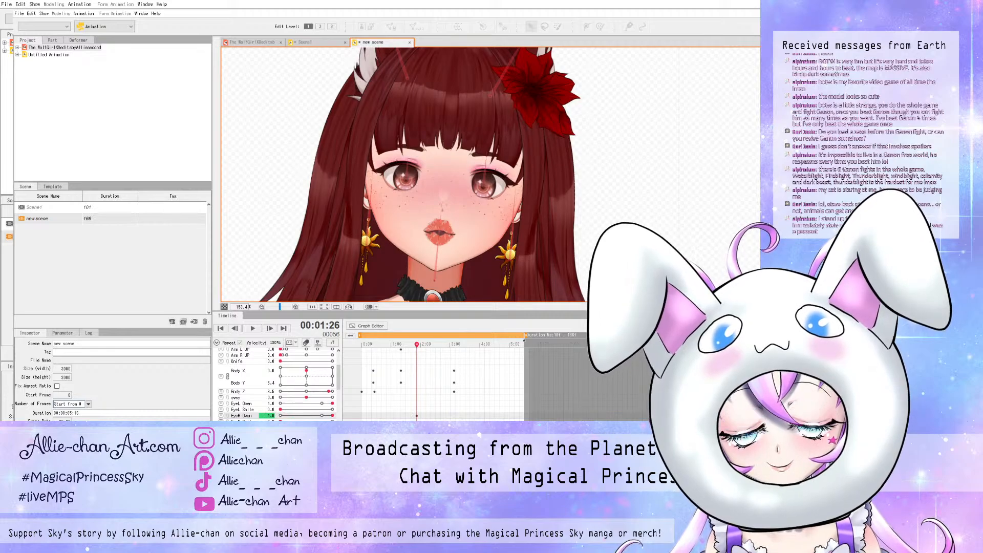
drag(333, 403, 281, 403)
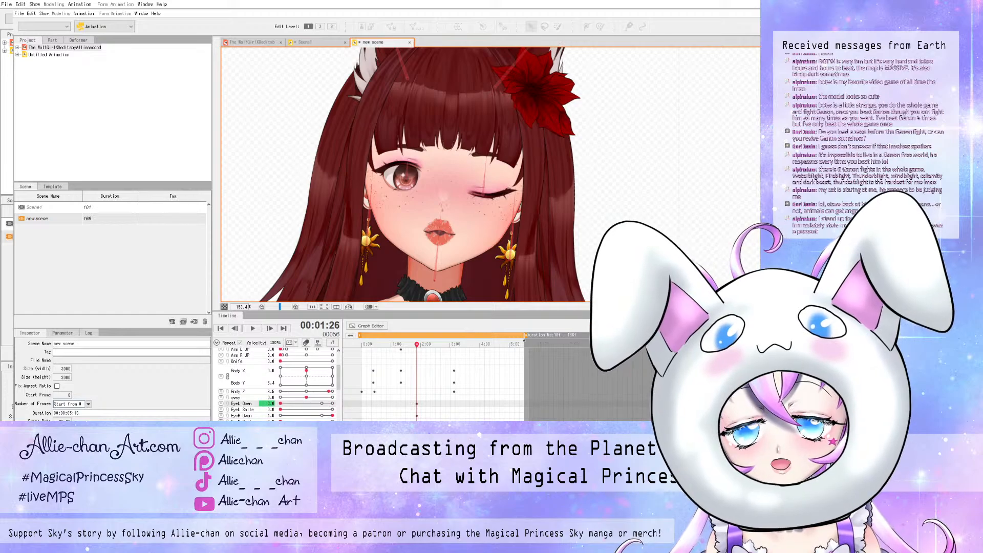
click(332, 410)
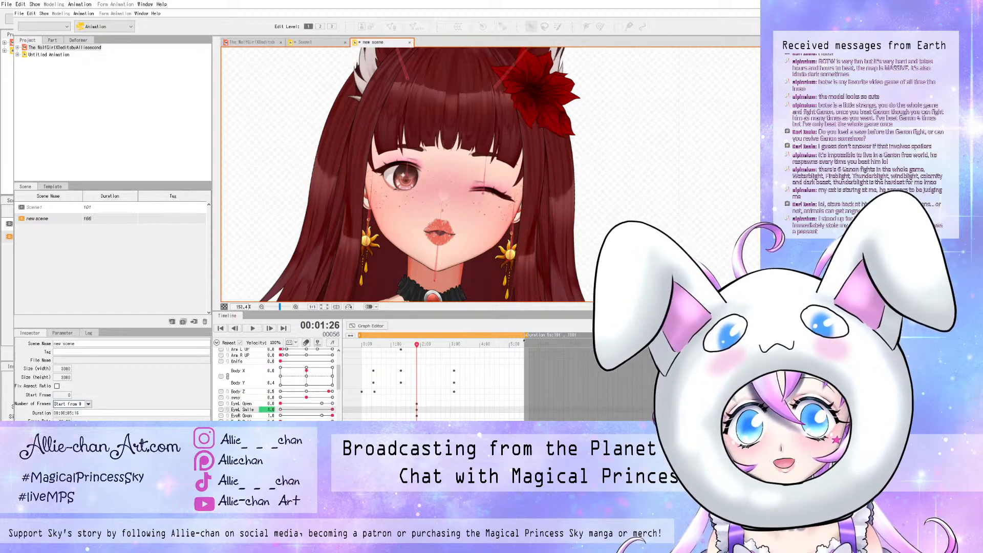
- Keyframe EyeL Open and EyeR Open at 1 and EyeL Smile at 0 at 1:18, and EyeL Open at 1 at 2:06
drag(417, 344, 409, 345)
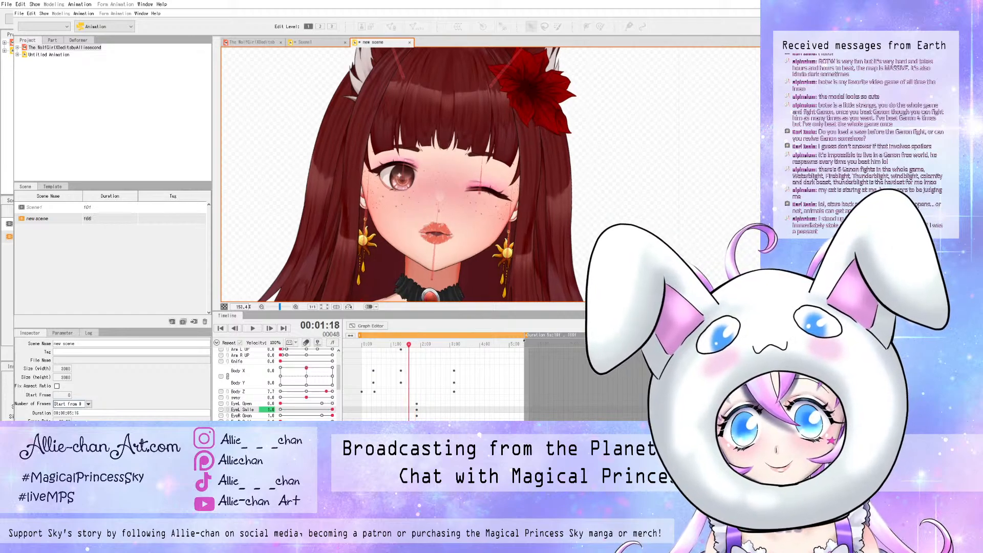
drag(327, 409, 281, 409)
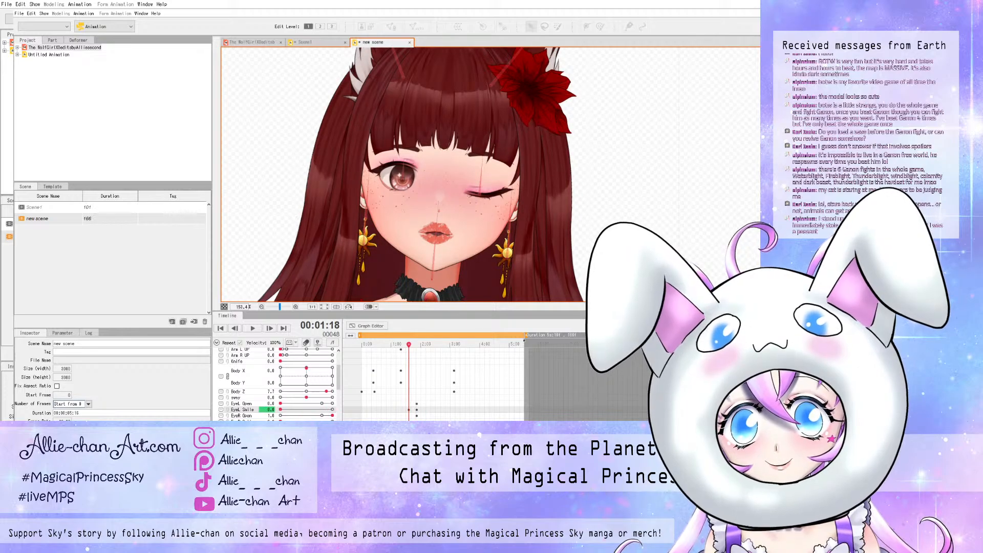
click(281, 416)
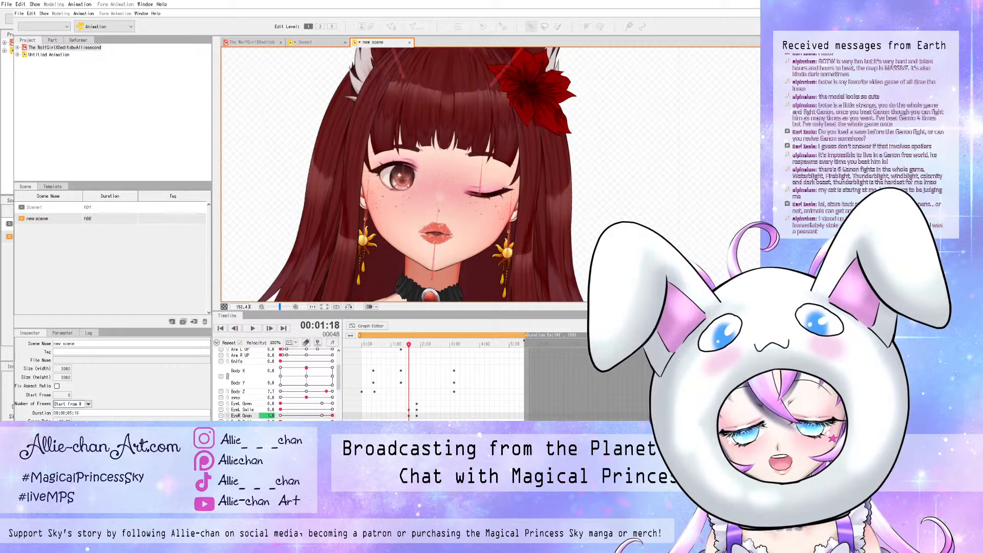
click(332, 404)
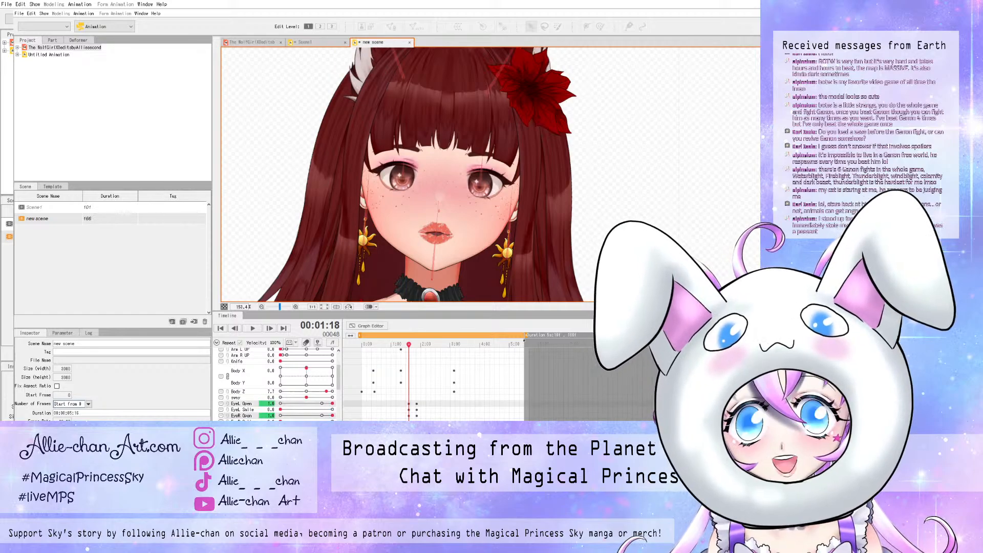
drag(409, 344, 427, 345)
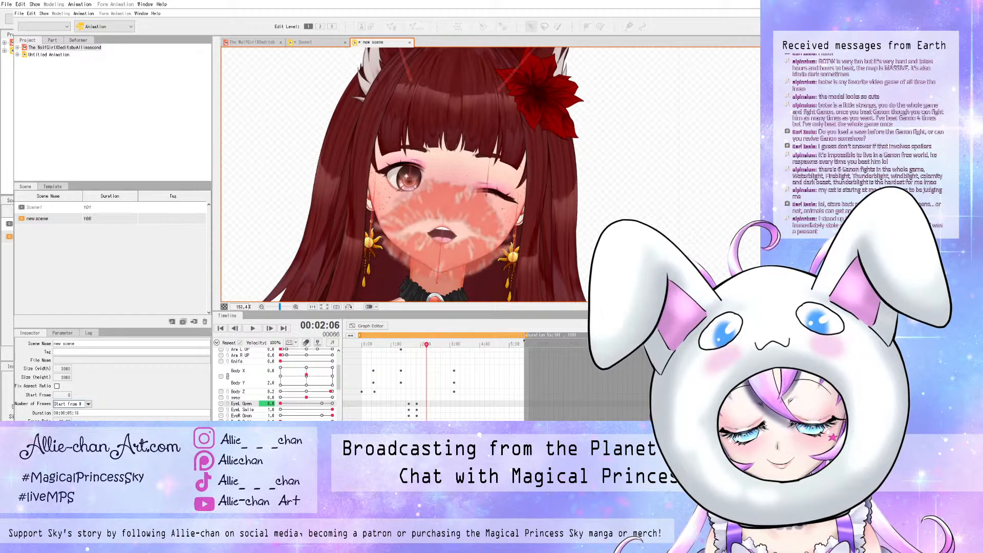
click(332, 403)
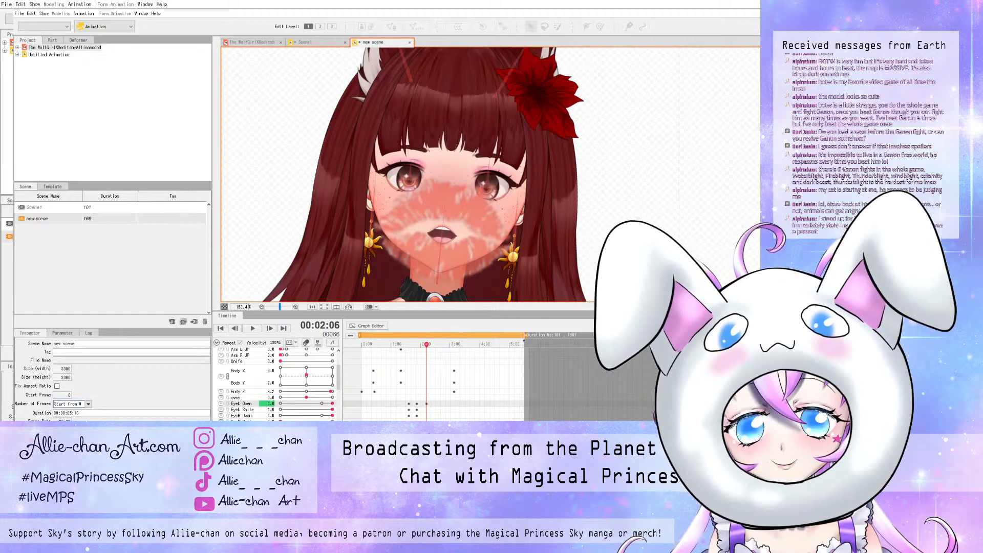
- Play the animation from 0:00 with the head and shoulders in view and review the wink's timing
drag(400, 344, 394, 344)
scroll(683, 198, down, 3)
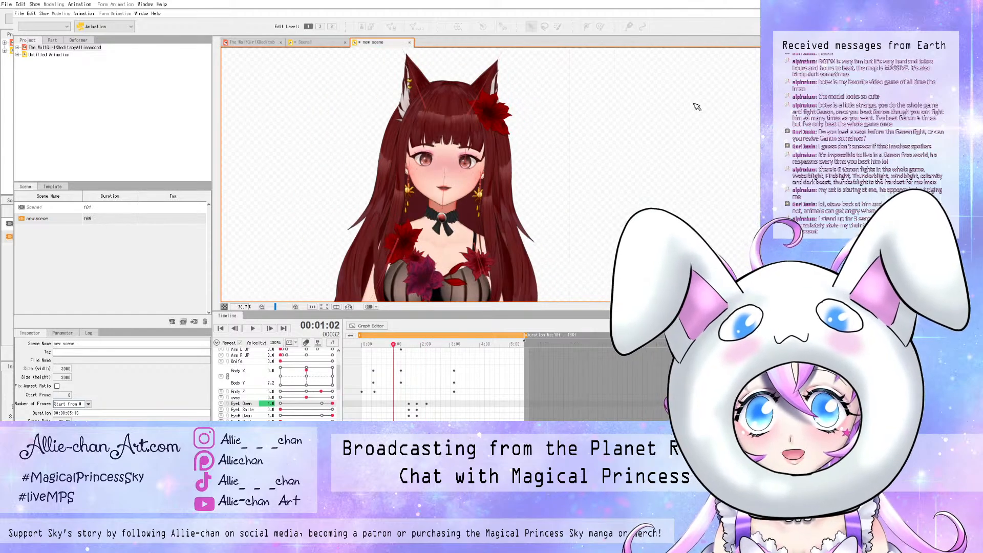
scroll(697, 107, up, 2)
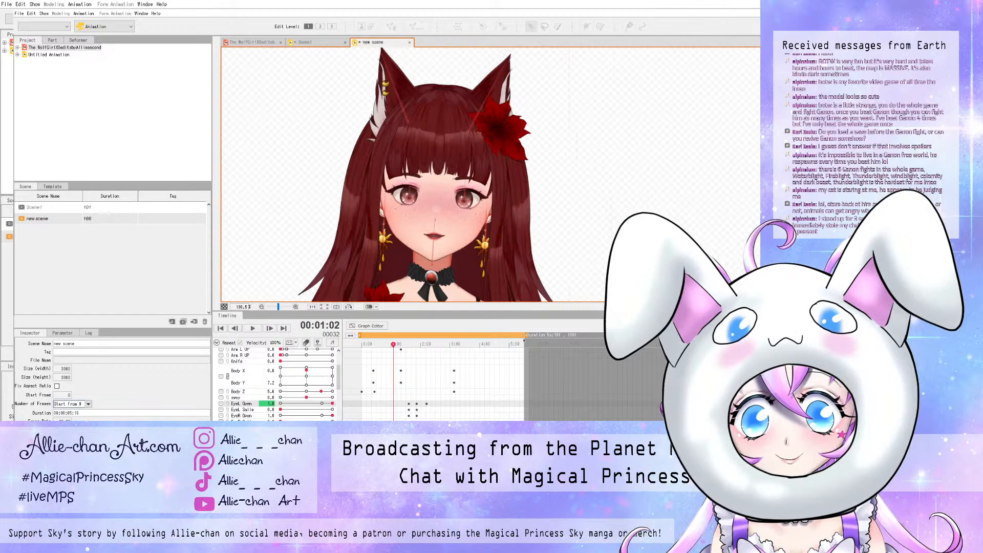
drag(394, 345, 362, 345)
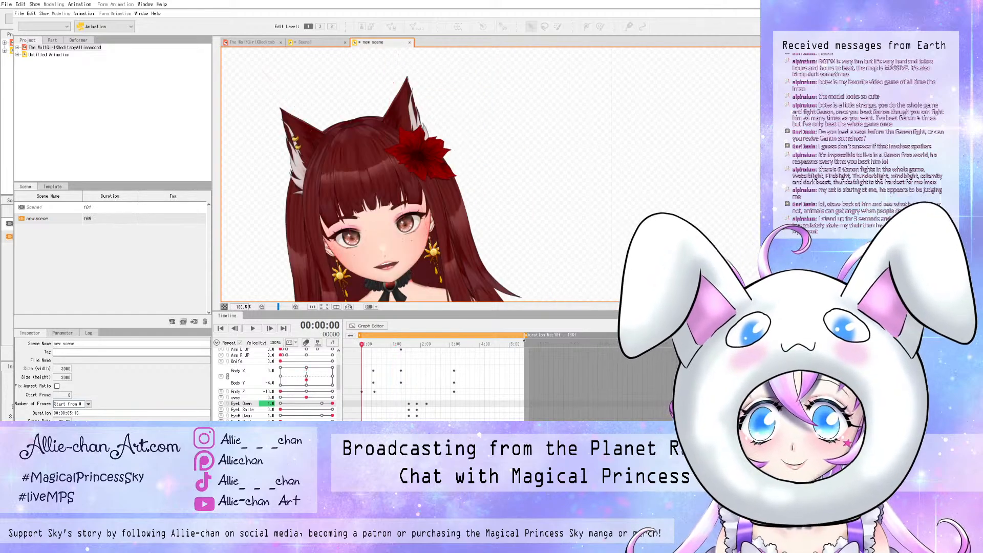
key(space)
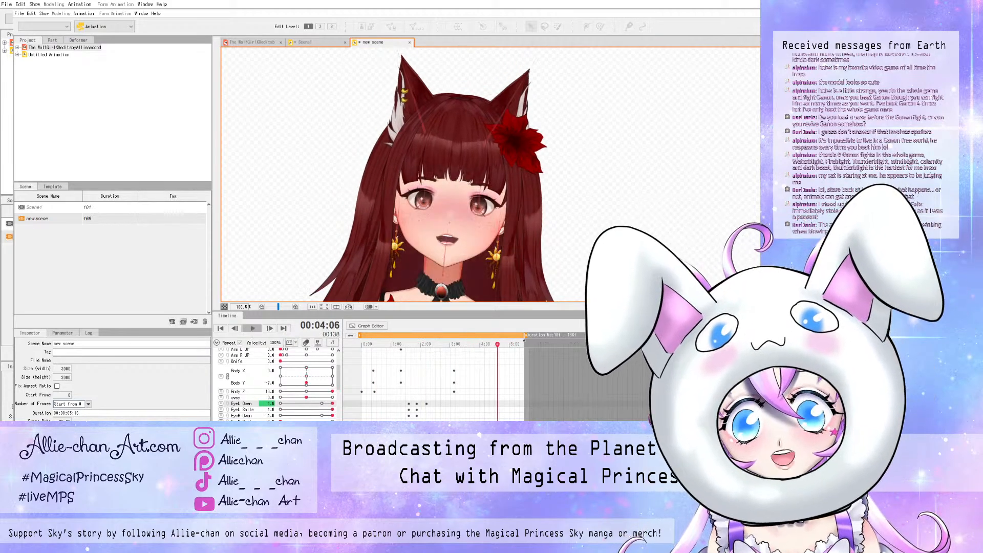
click(252, 328)
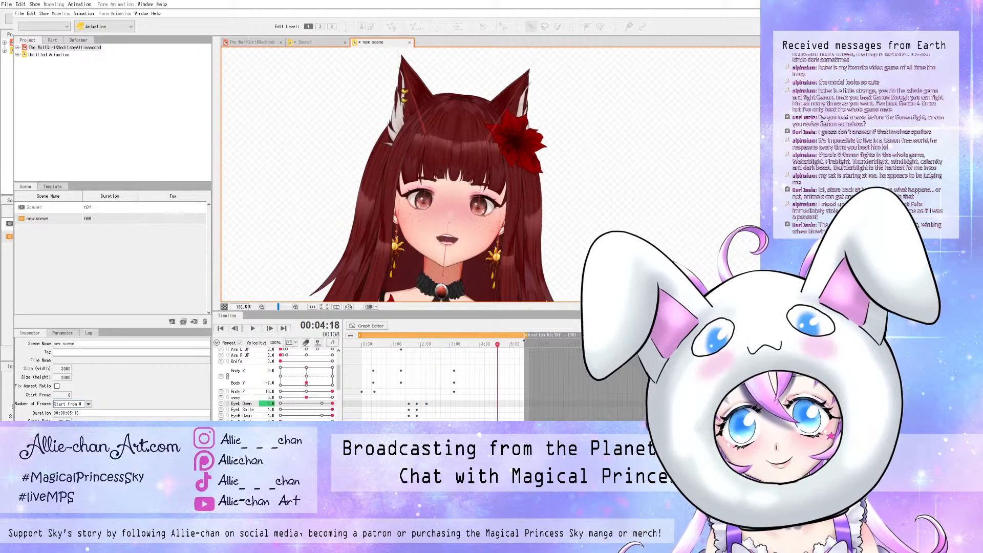
- Delete the EyeR Open keyframes, spread the EyeL Open and EyeL Smile keyframes further apart for a slower wink, and replay it
drag(408, 416, 419, 416)
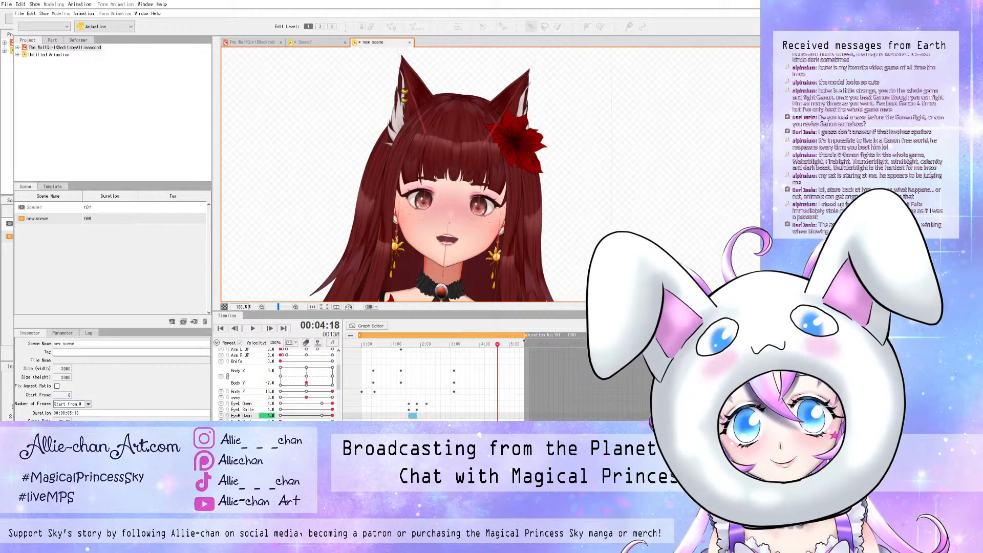
drag(399, 397, 436, 404)
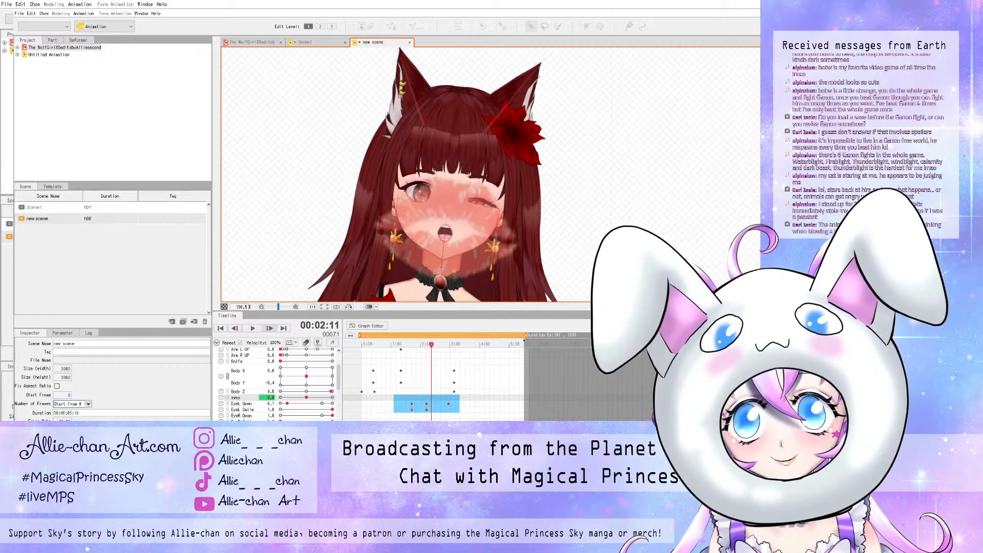
click(253, 328)
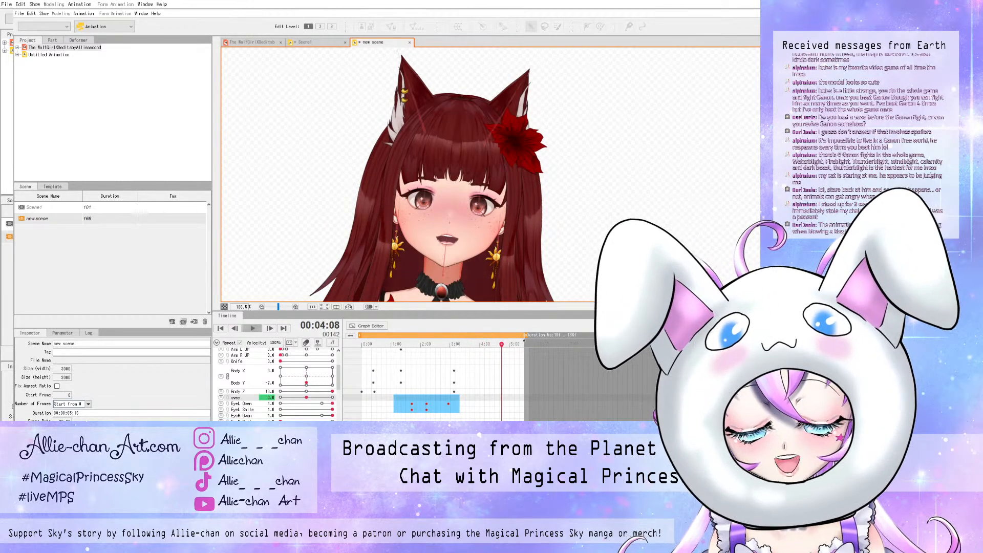
key(space)
drag(502, 344, 427, 344)
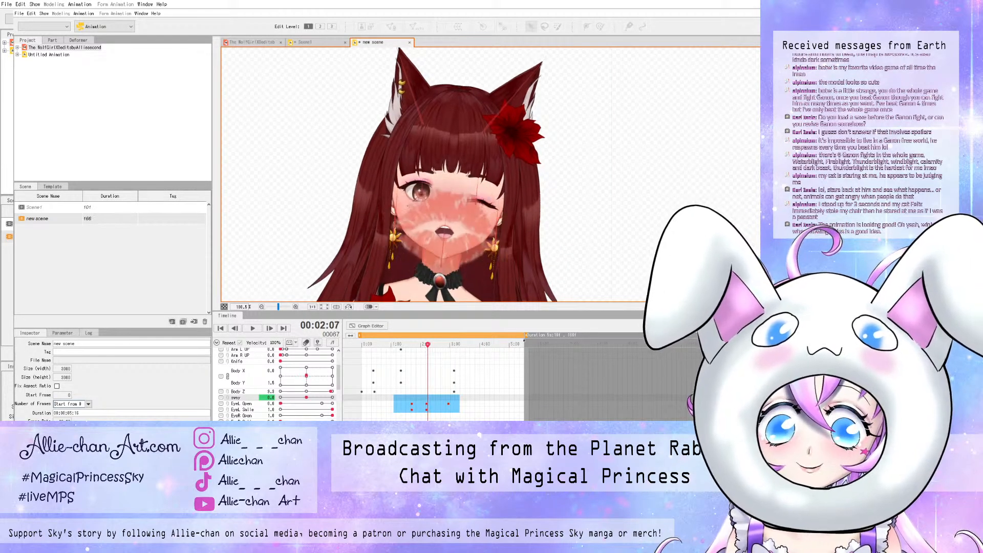
- Retime the closing EyeL Open and EyeL Smile keyframes so the wink holds longer and the eye reopens faster, by about 2:23
click(446, 403)
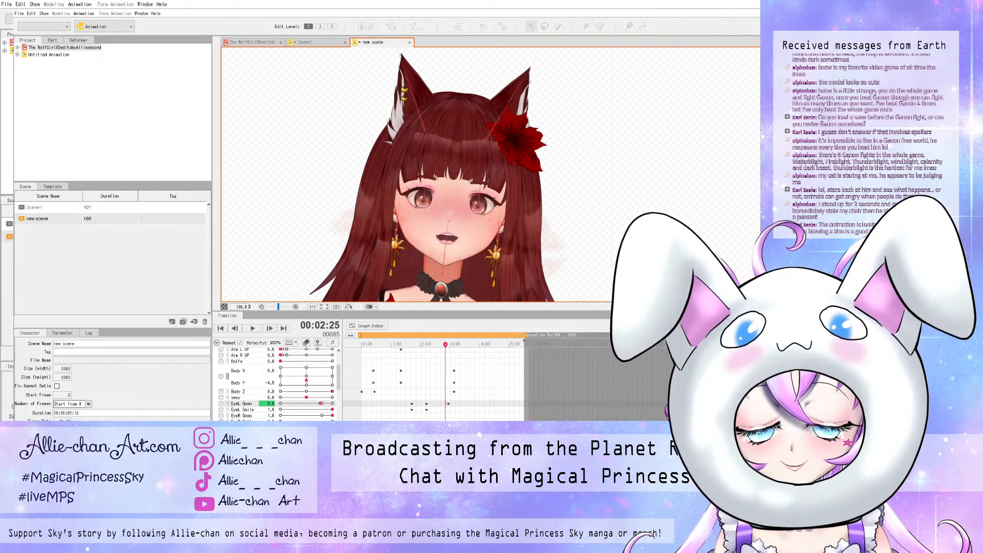
drag(452, 401, 429, 416)
click(423, 398)
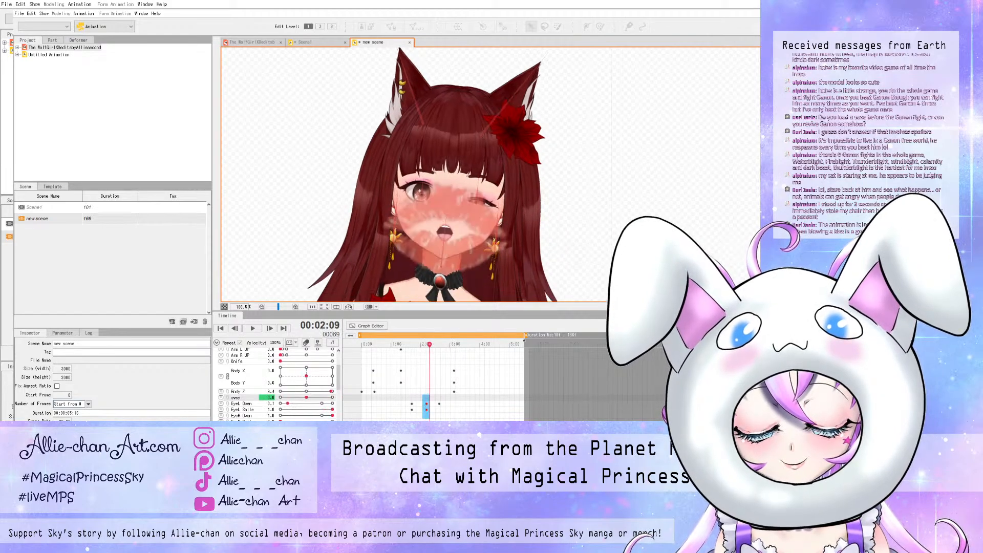
drag(426, 404, 430, 405)
drag(429, 345, 444, 345)
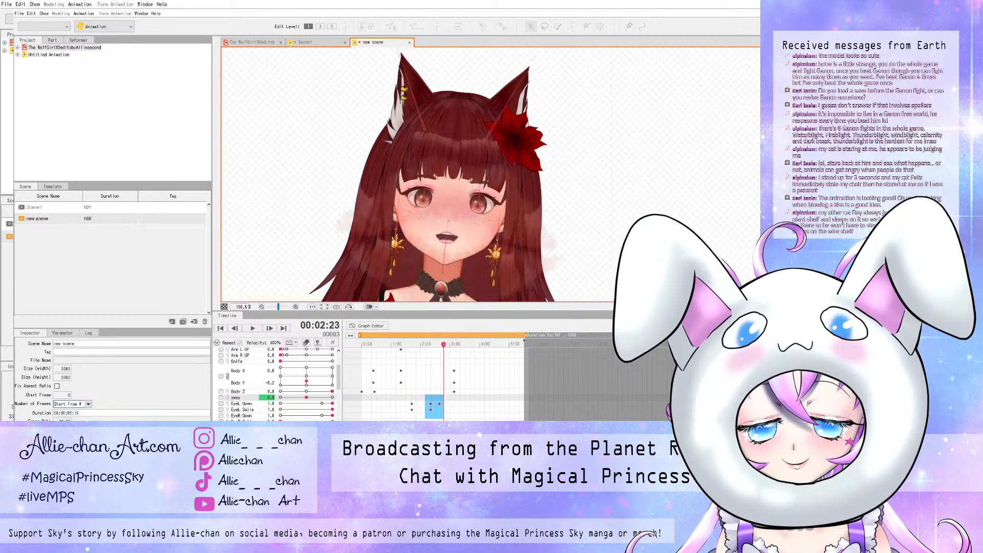
drag(435, 407, 439, 406)
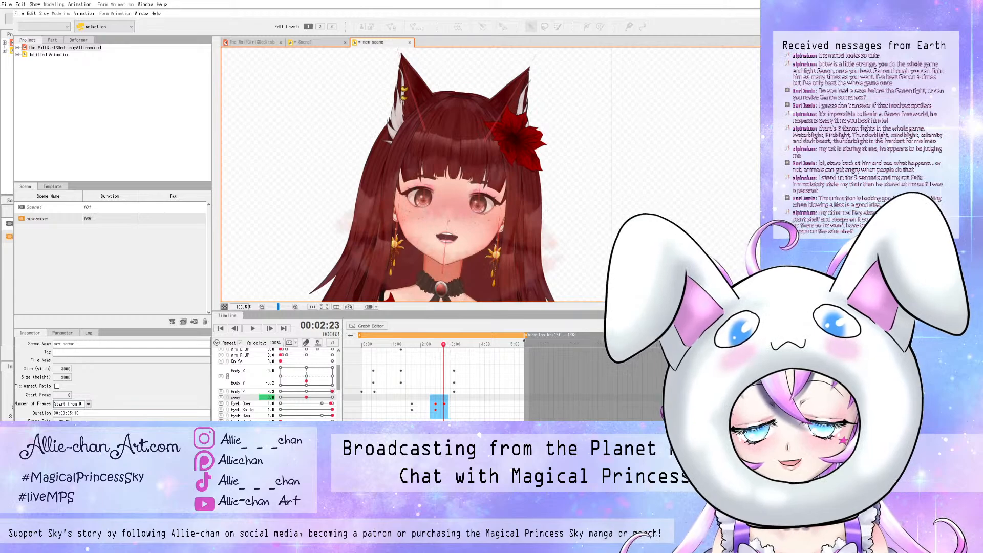
key(Left)
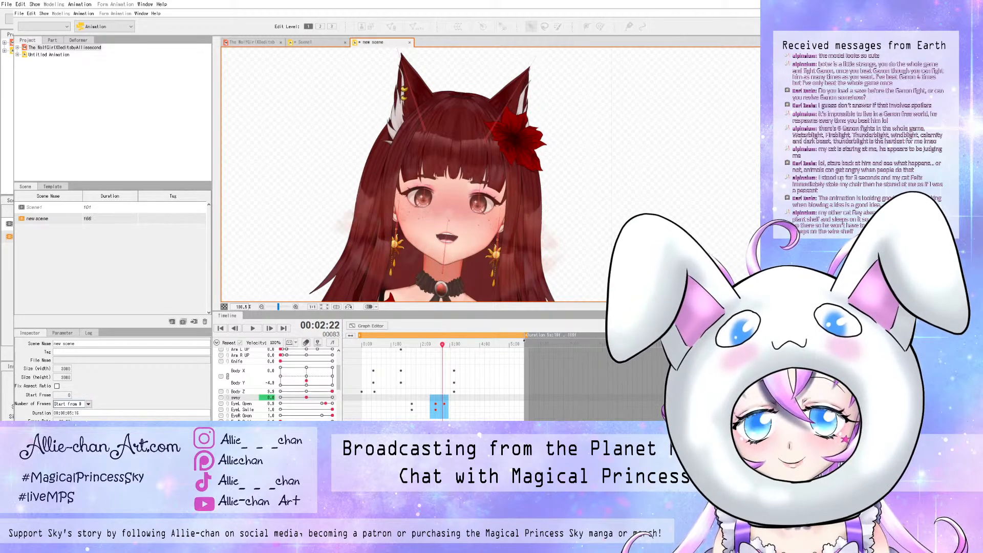
key(Right)
key(Right)
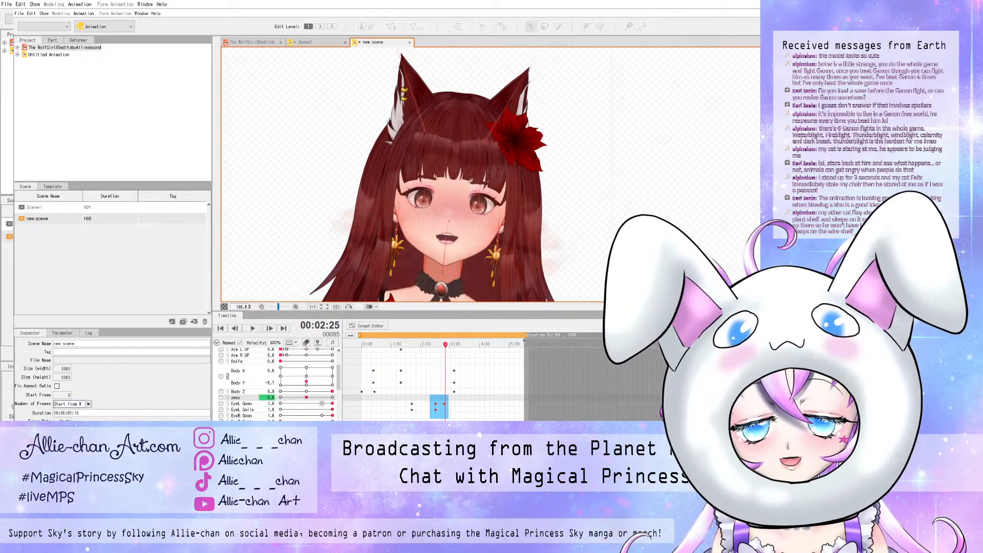
- Play the animation through to its end to check the wink with the current EyeL Open and EyeL Smile keyframes
click(280, 410)
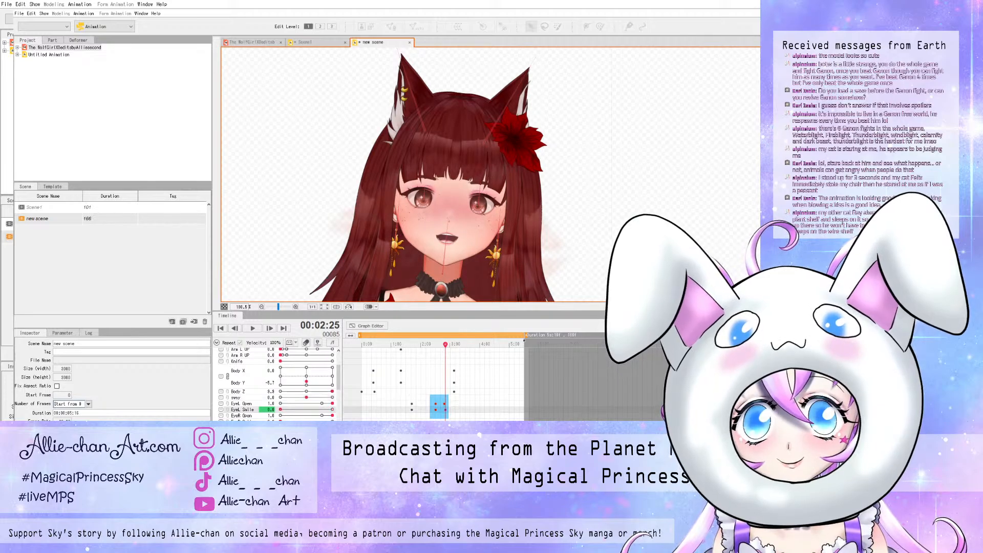
key(space)
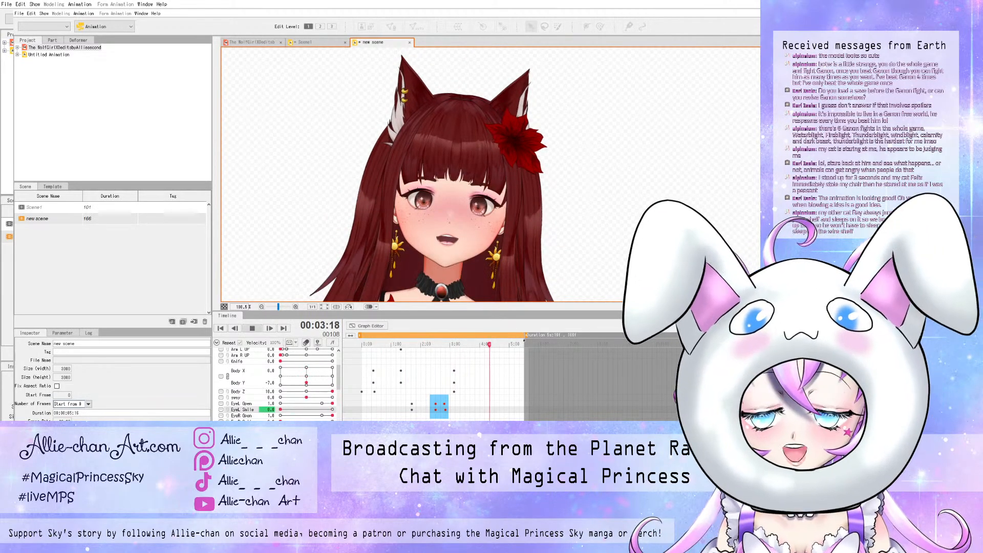
click(252, 328)
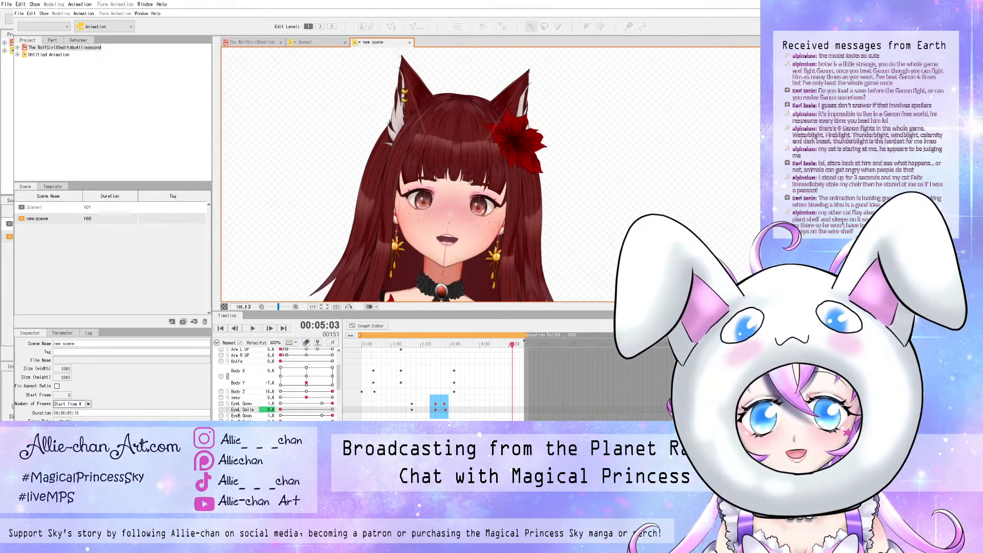
- Retime the EyeL Open and EyeL Smile keyframes to about 1:16, 2:00 and 2:18 for an earlier, longer wink, and replay from 0:00
drag(512, 345, 431, 345)
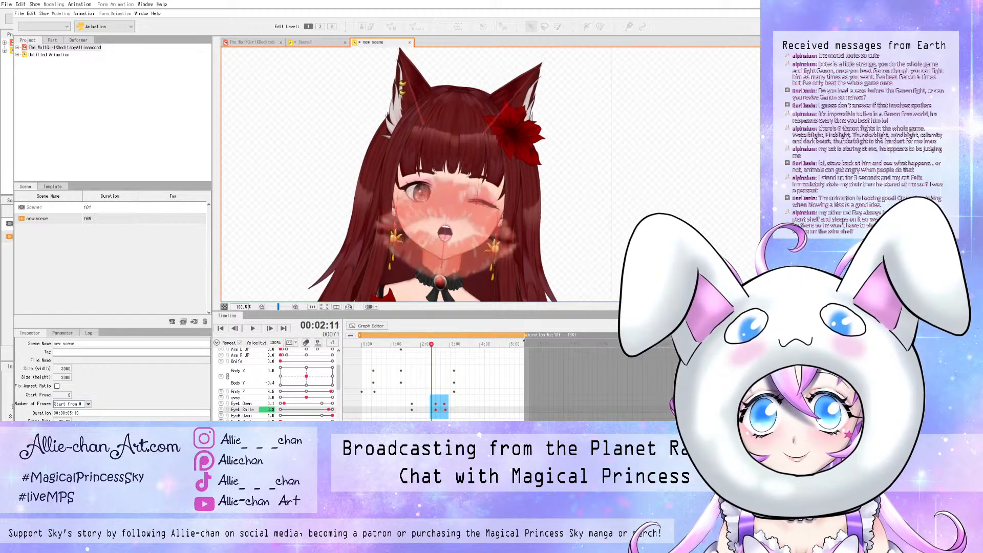
drag(440, 405, 425, 405)
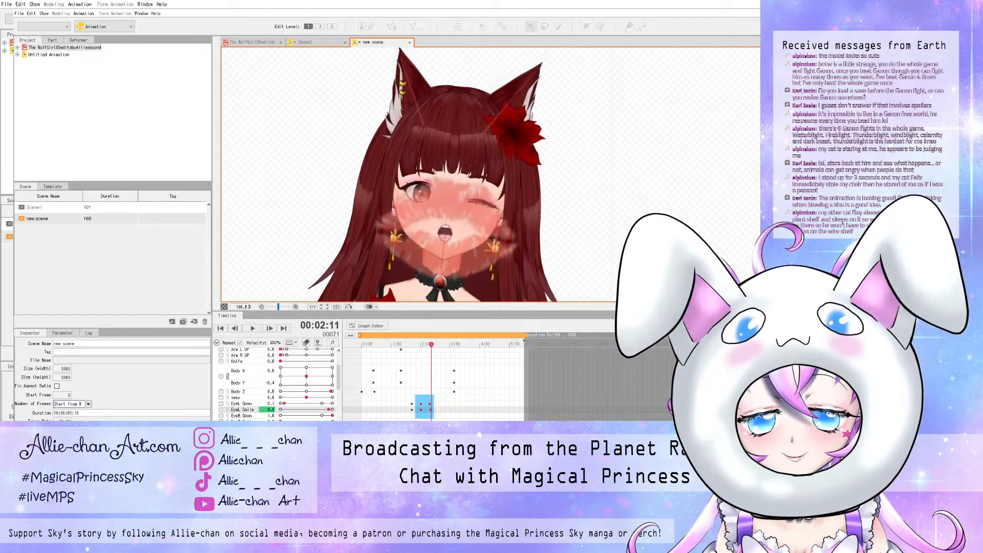
click(409, 397)
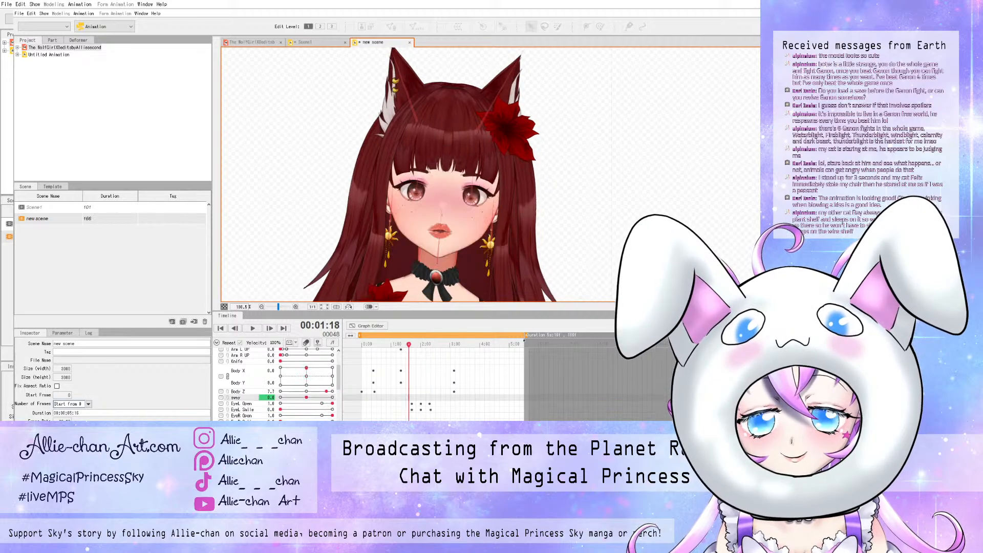
mouse_move(409, 397)
mouse_down()
mouse_move(413, 416)
mouse_move(407, 404)
mouse_up()
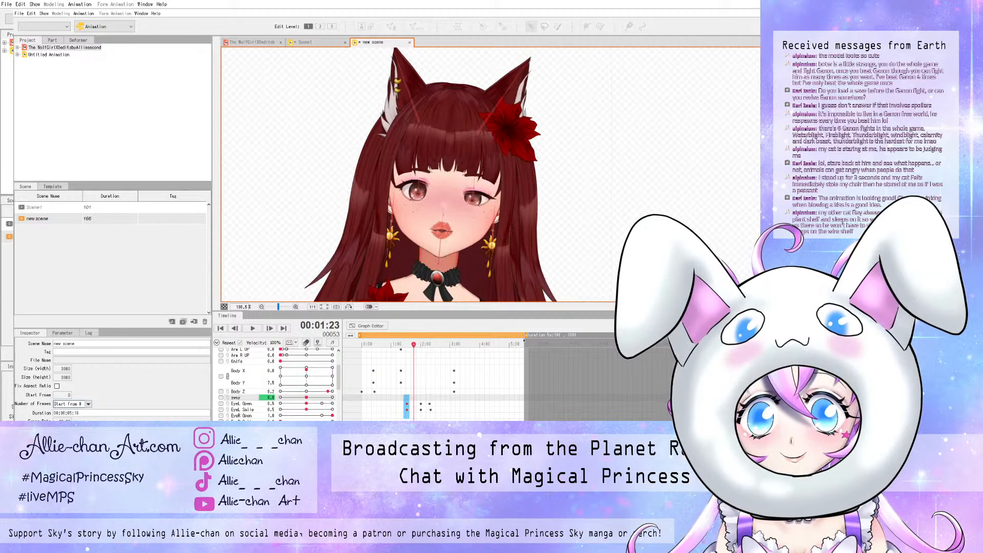
mouse_move(414, 345)
mouse_down()
mouse_move(401, 345)
mouse_move(441, 345)
mouse_move(432, 345)
mouse_up()
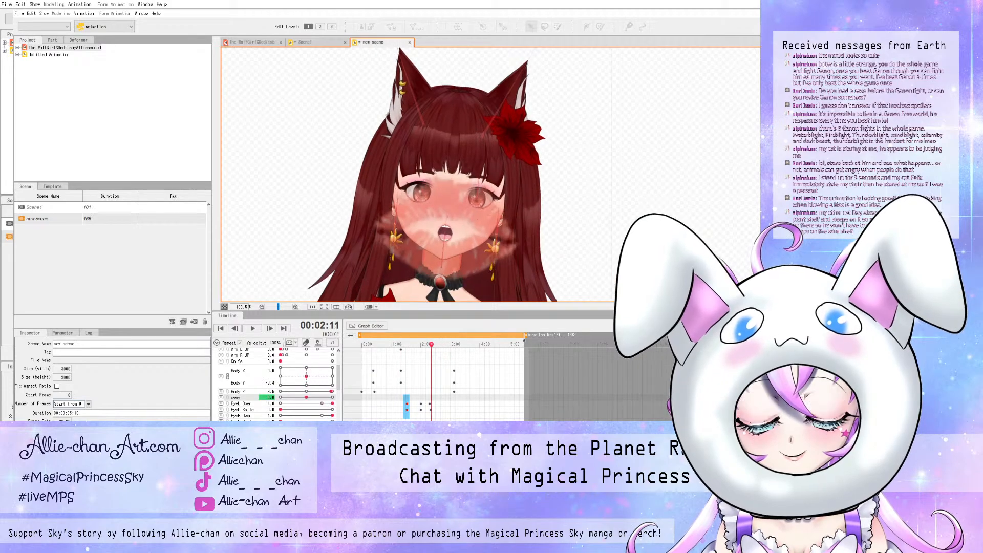
drag(427, 403, 438, 407)
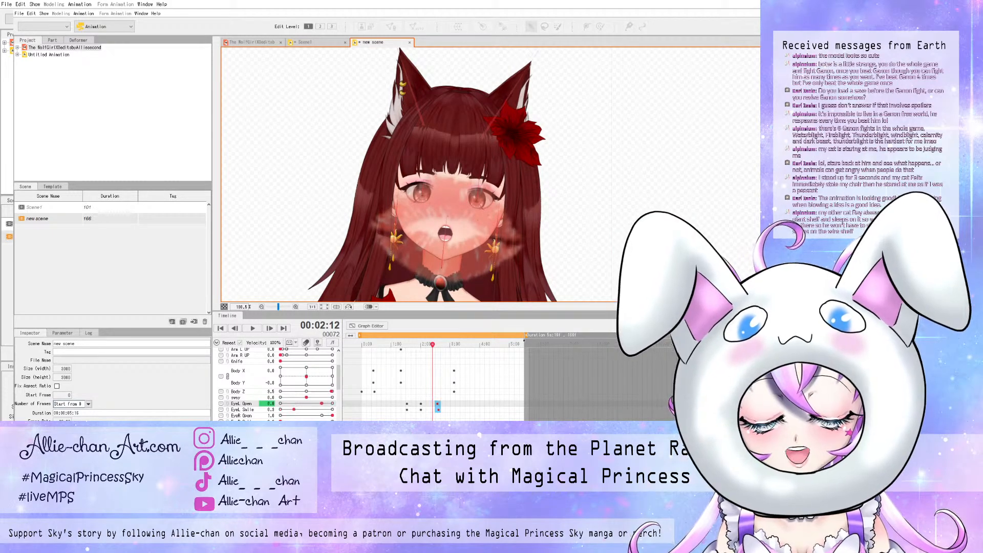
drag(433, 344, 362, 345)
key(space)
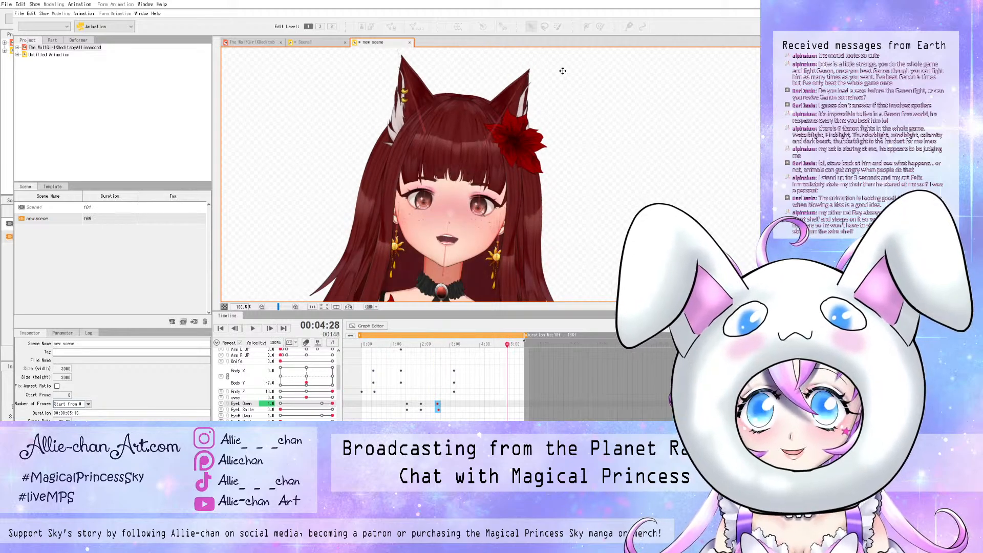
- Save the untitled animation project under a wolf girl kiss animation file name
click(17, 15)
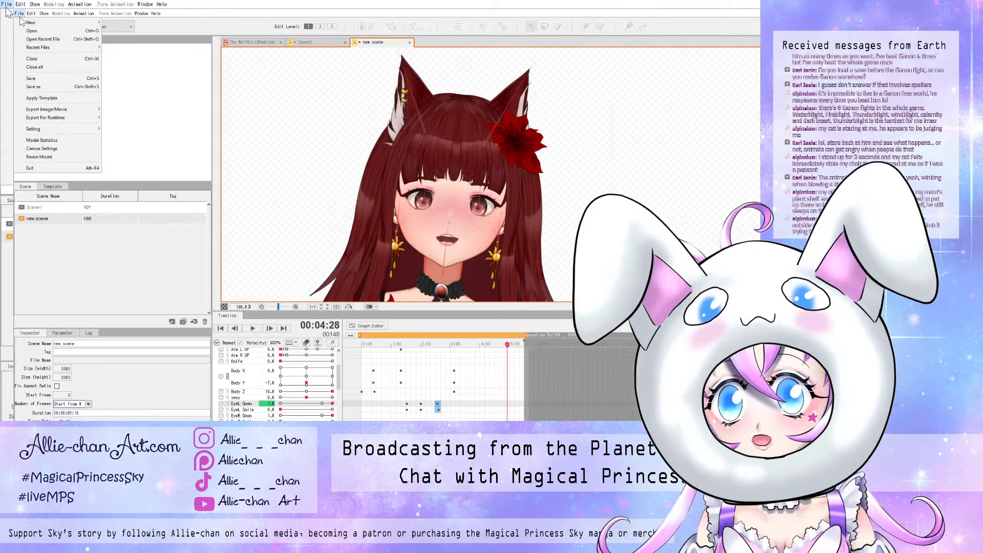
click(35, 78)
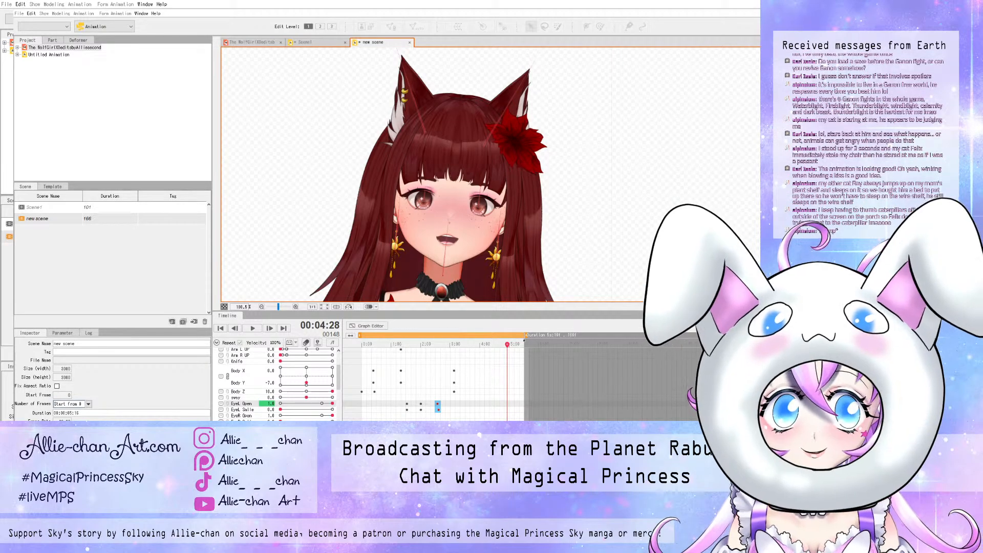
key(Return)
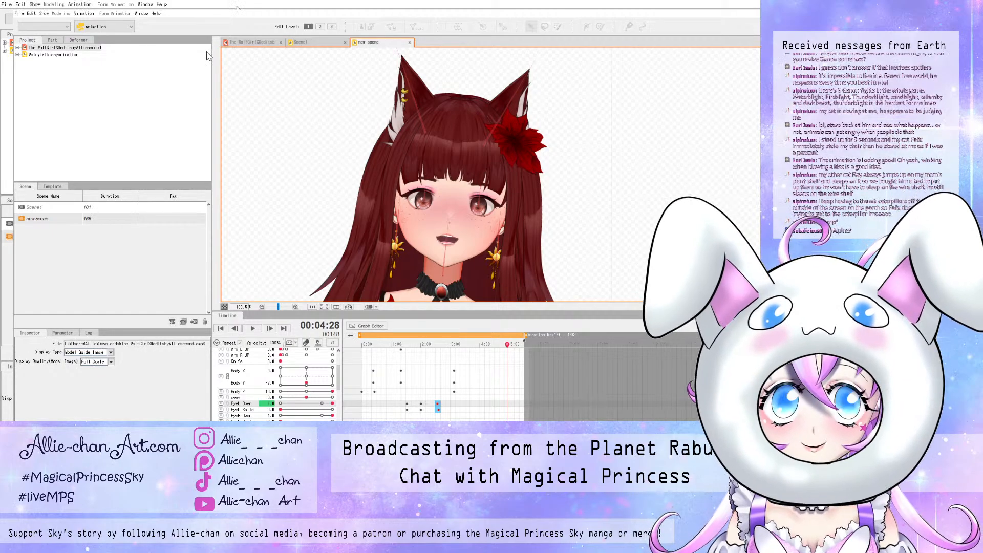
- Switch to the wolf girl model document and open its Physics/Scene Blending Settings
click(251, 42)
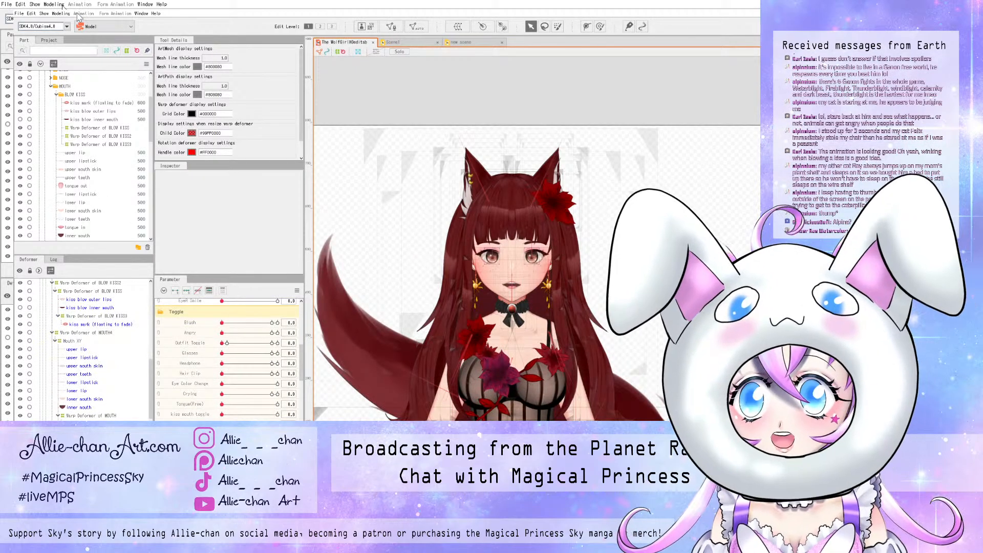
click(60, 13)
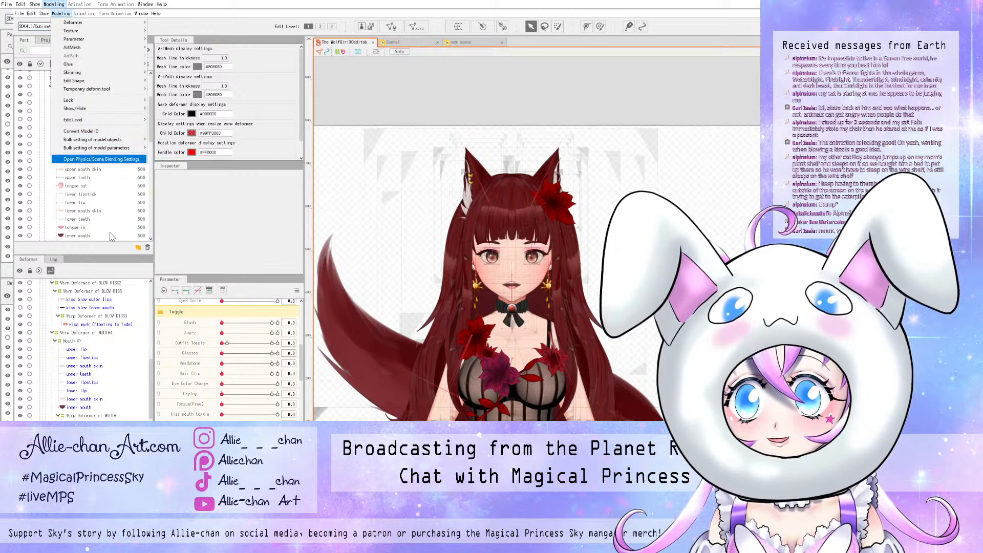
key(Escape)
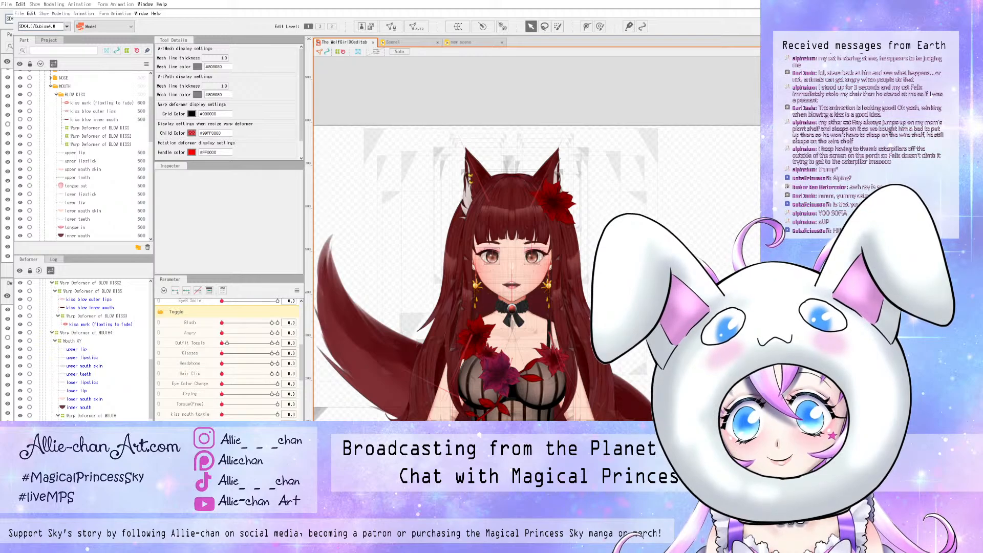
key(alt+Tab)
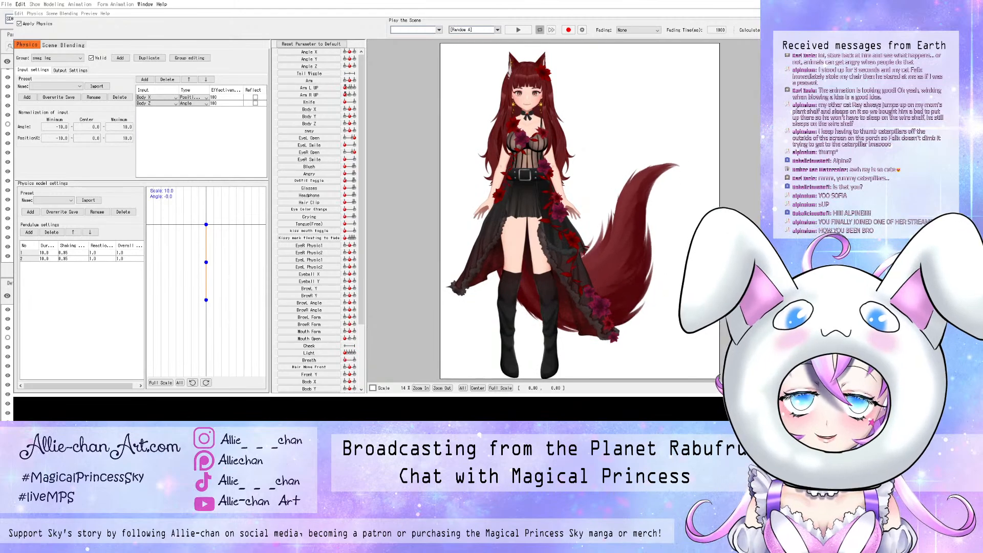
key(alt+Tab)
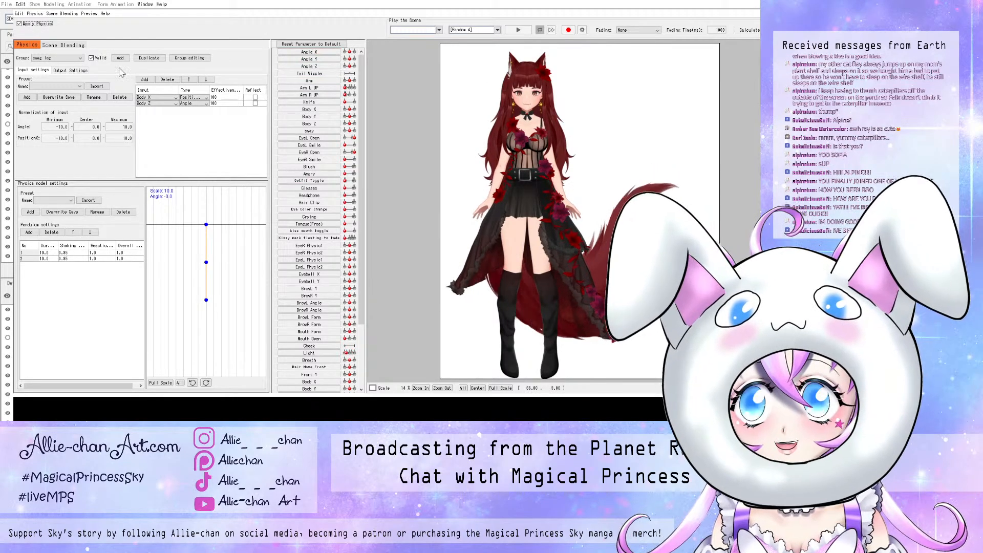
- Create a scene blending playlist named kissy and add new scene to it
click(64, 45)
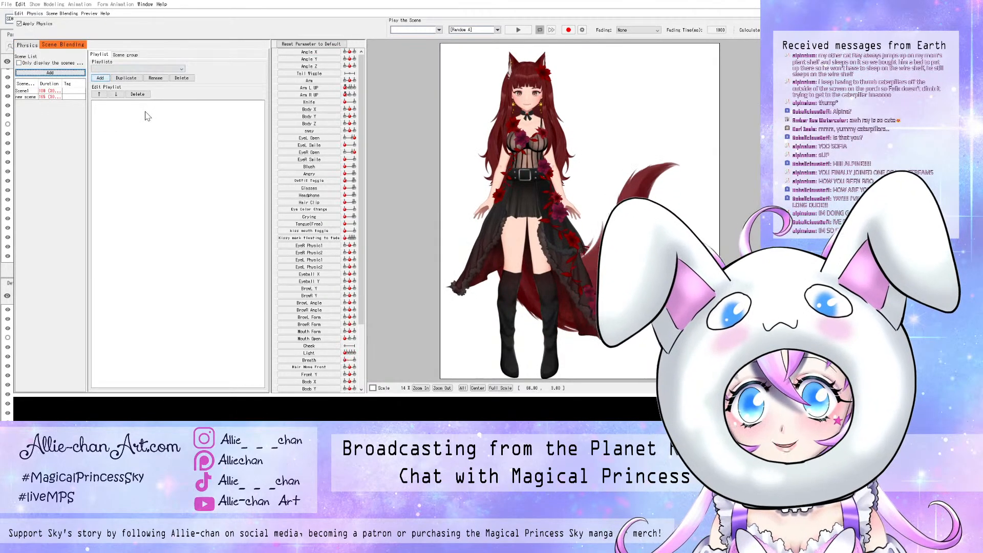
click(101, 78)
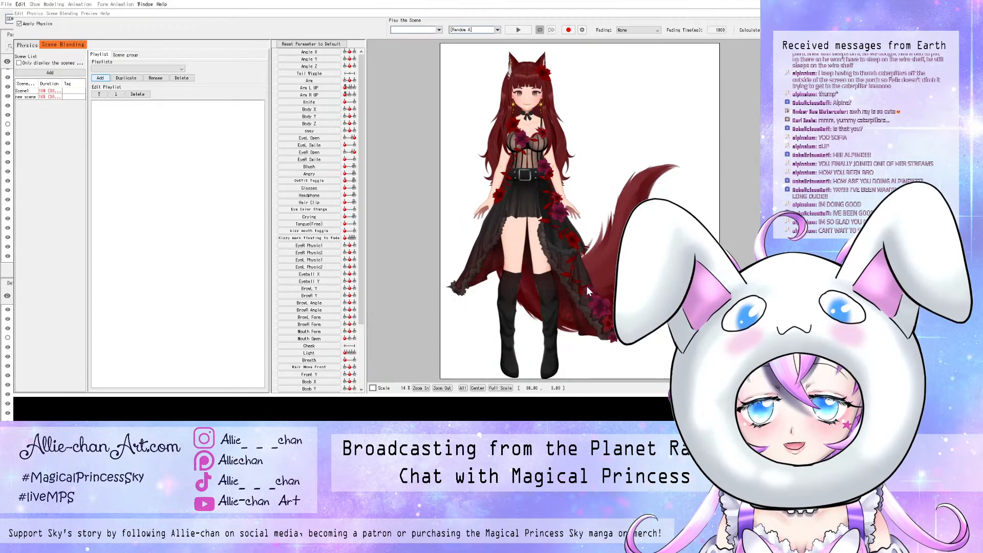
click(587, 286)
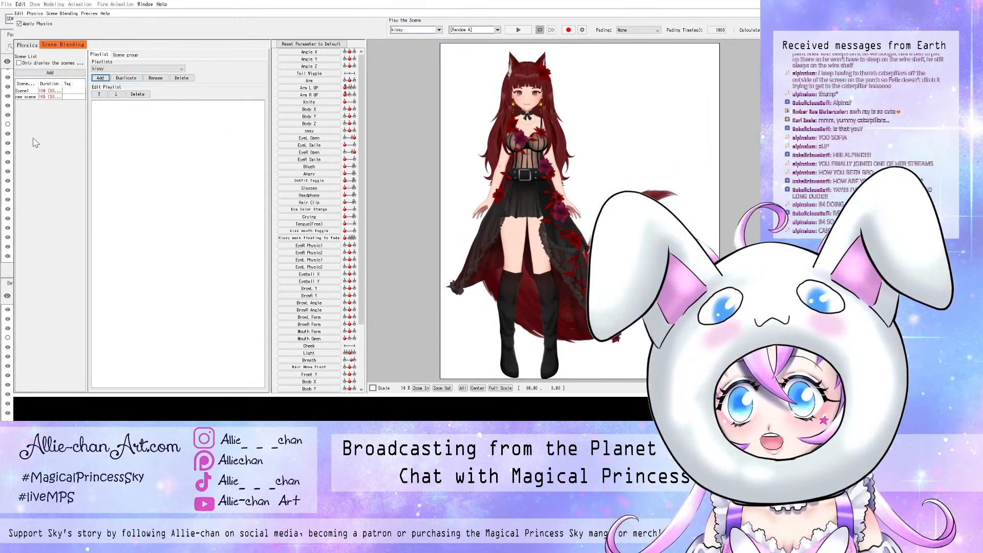
click(31, 97)
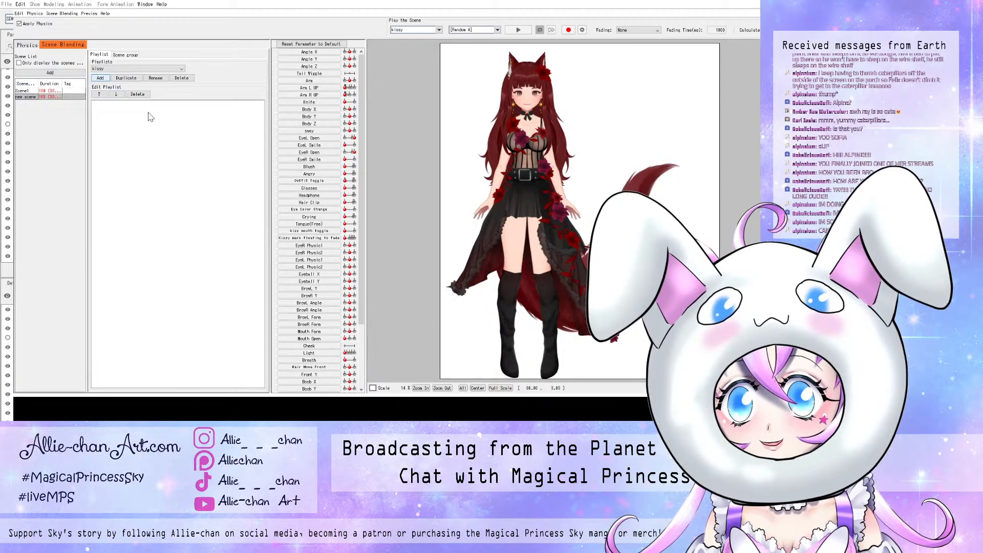
click(49, 72)
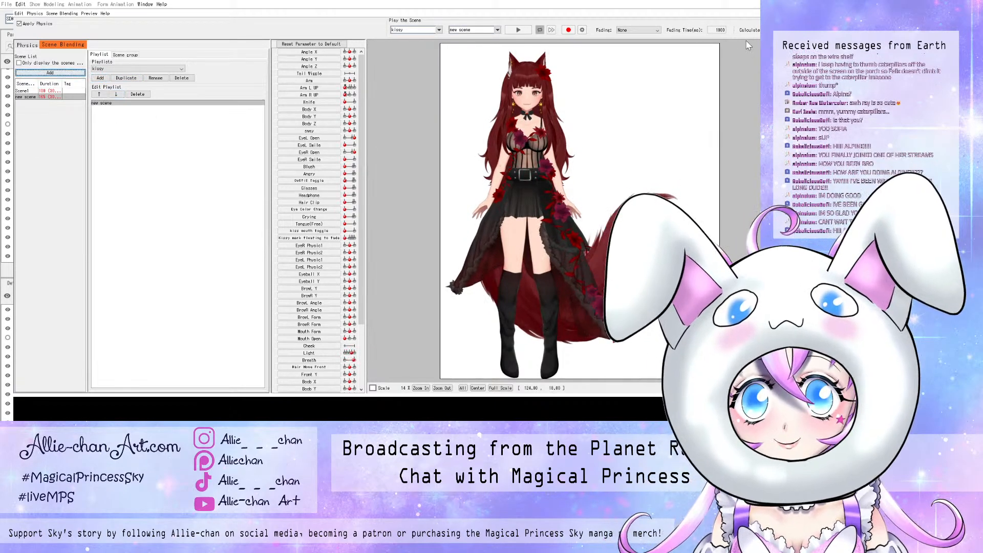
- Play new scene with physics applied and examine the kiss motion on the face and the full body
click(518, 30)
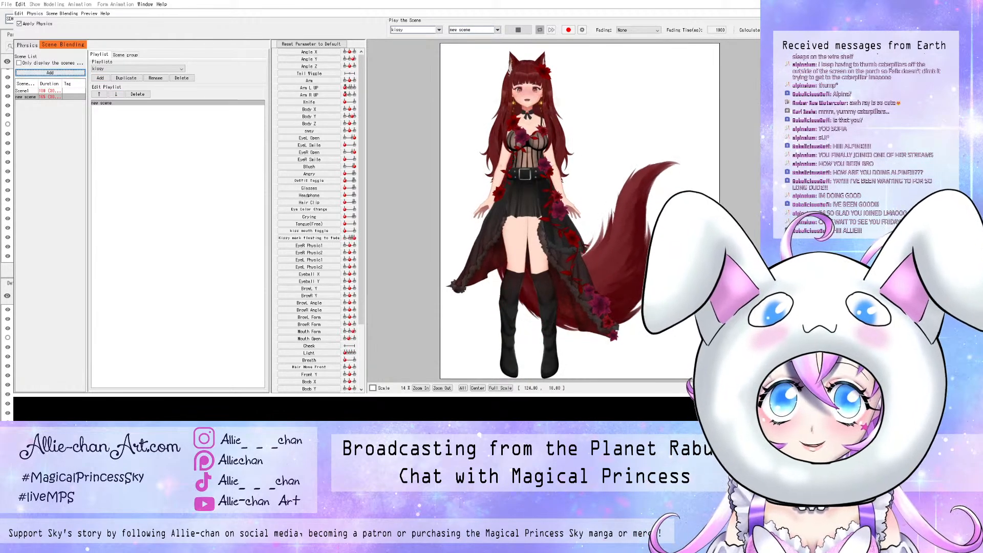
scroll(521, 51, up, 4)
scroll(522, 51, up, 4)
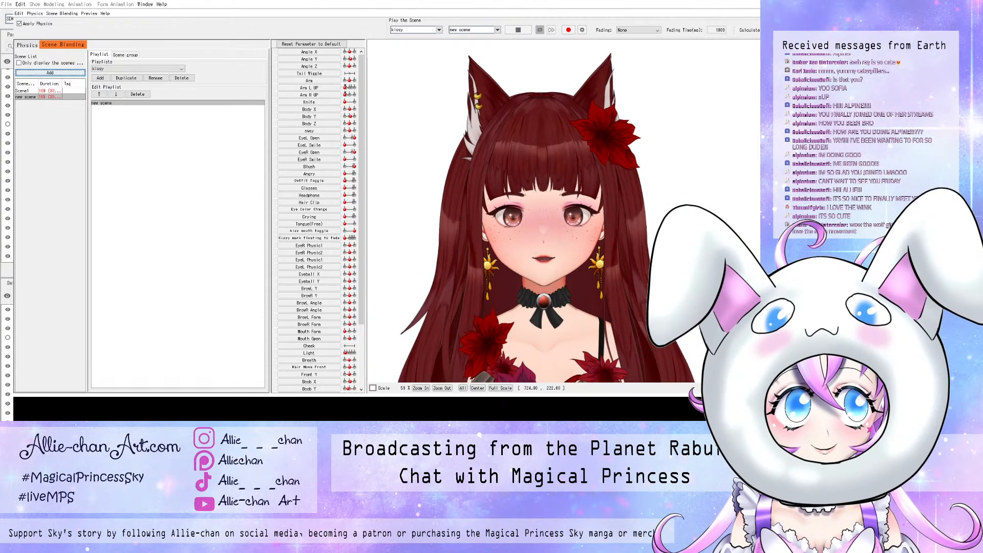
scroll(601, 232, down, 4)
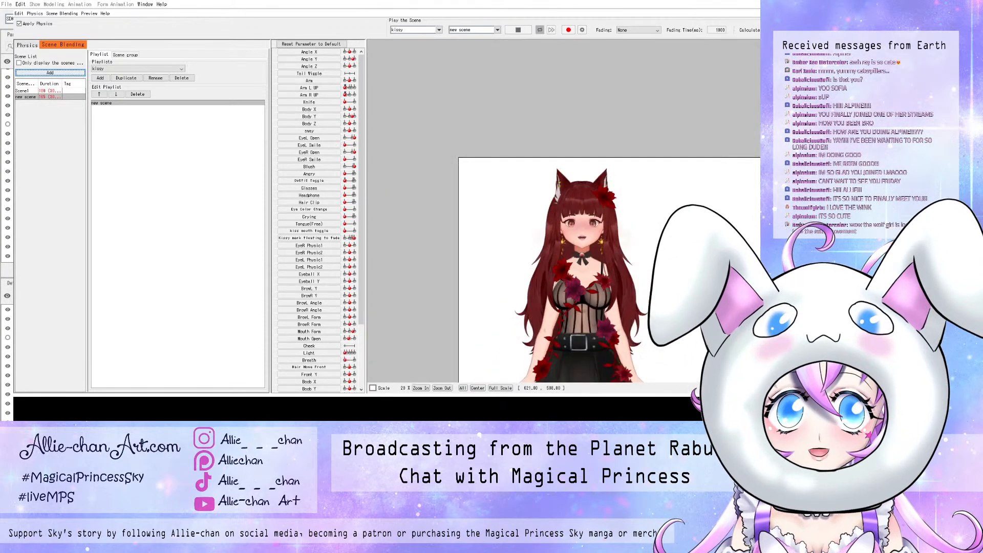
scroll(606, 354, up, 2)
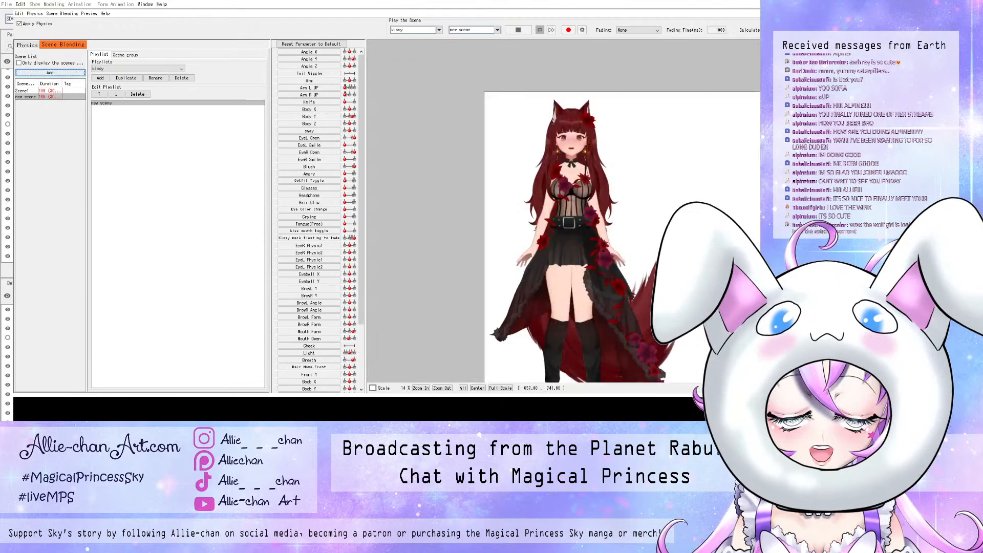
scroll(599, 338, down, 2)
scroll(626, 348, up, 3)
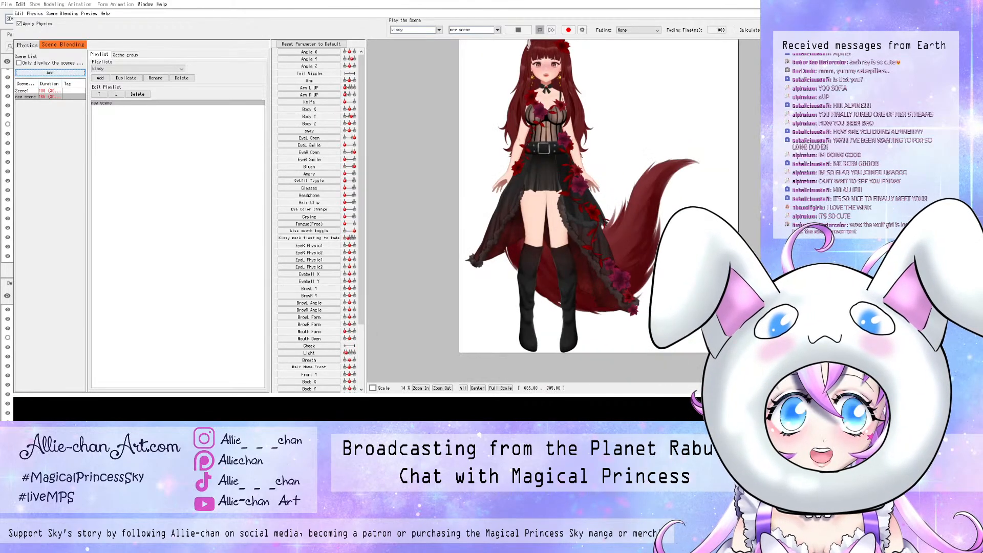
scroll(560, 216, down, 1)
scroll(563, 130, up, 1)
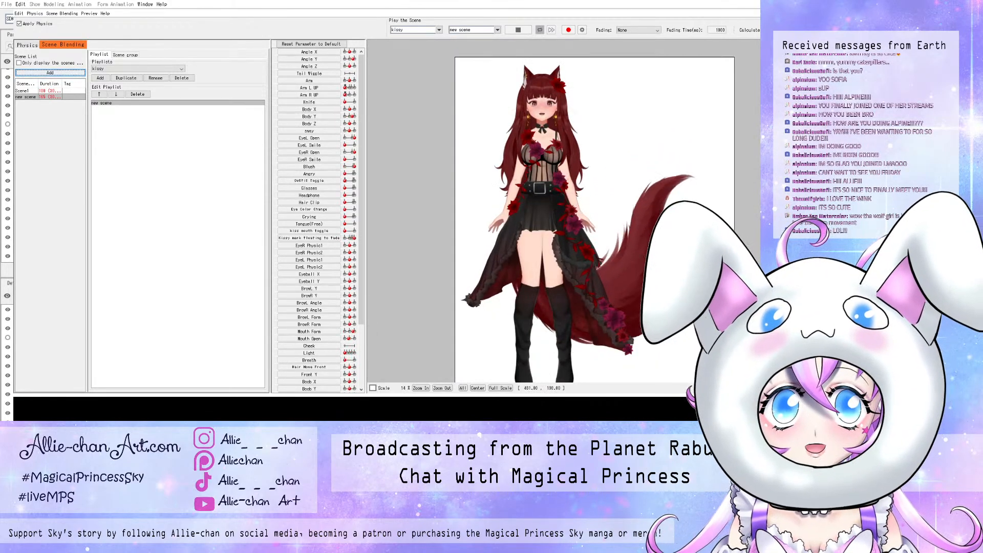
- Preview the model's physics with the Random A and Random B motions, switch back to new scene, and inspect the skirt and legs
click(497, 30)
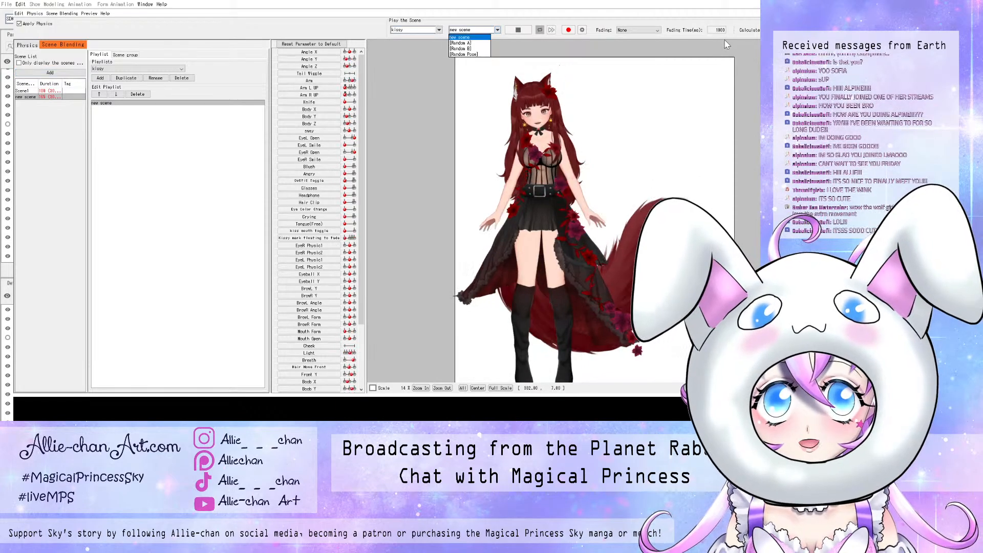
click(477, 43)
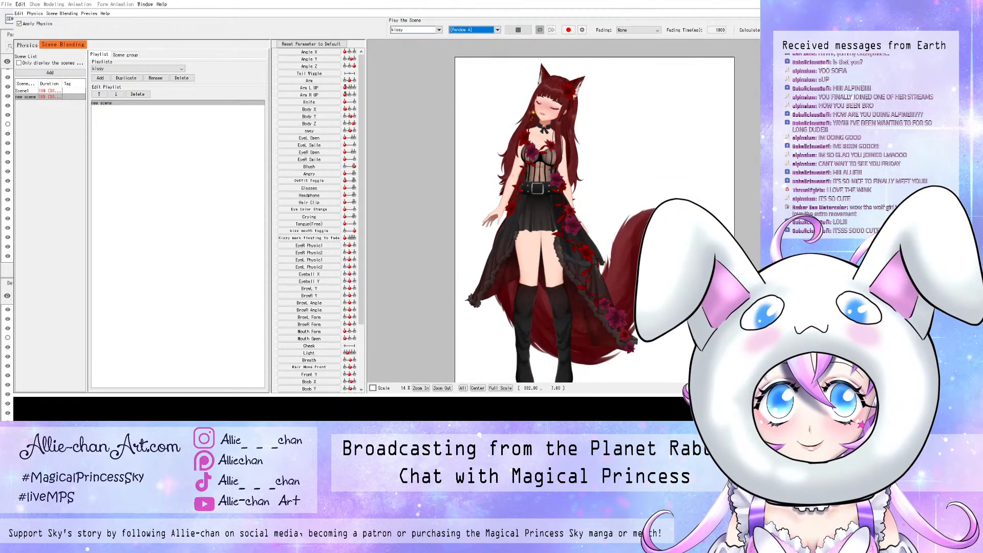
click(497, 30)
click(469, 48)
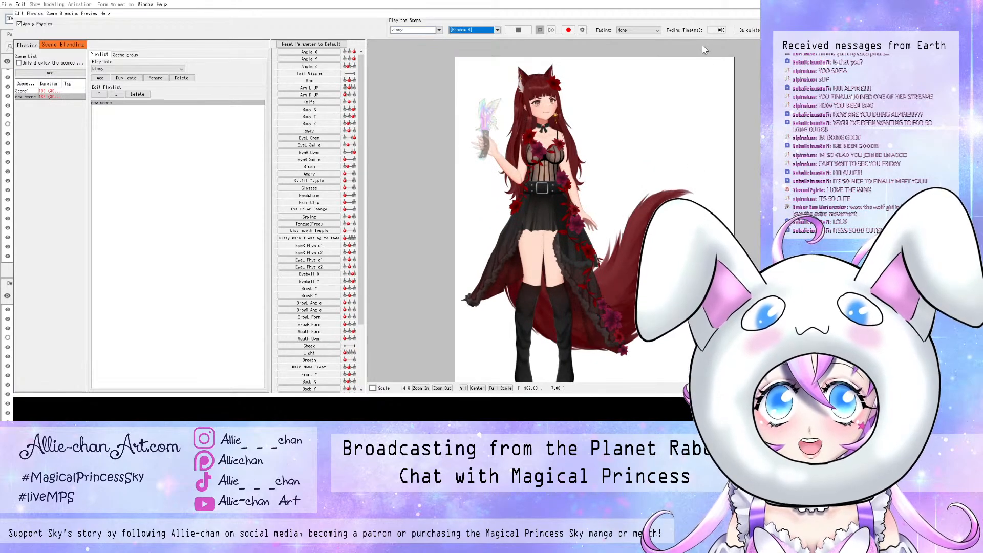
click(497, 30)
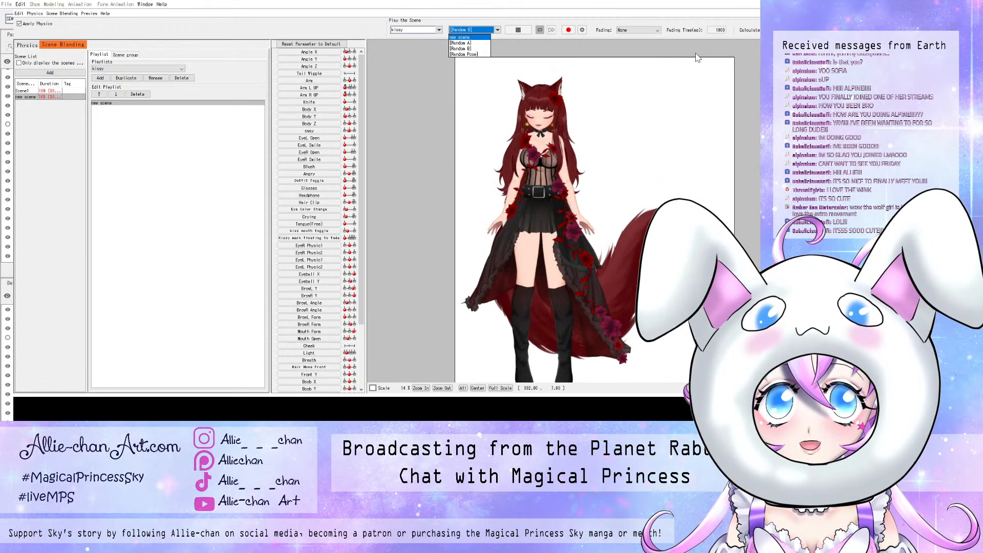
key(Return)
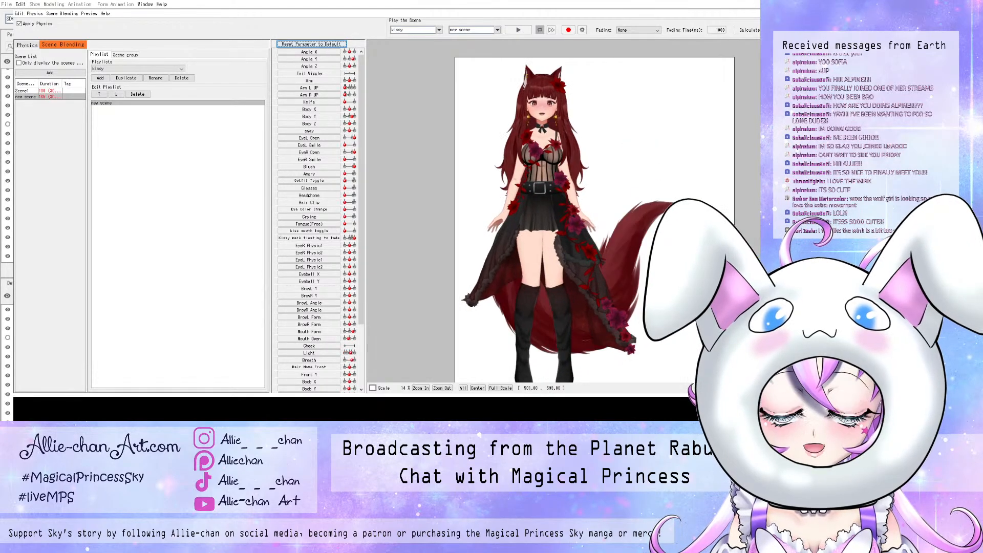
scroll(560, 273, down, 2)
scroll(557, 353, up, 2)
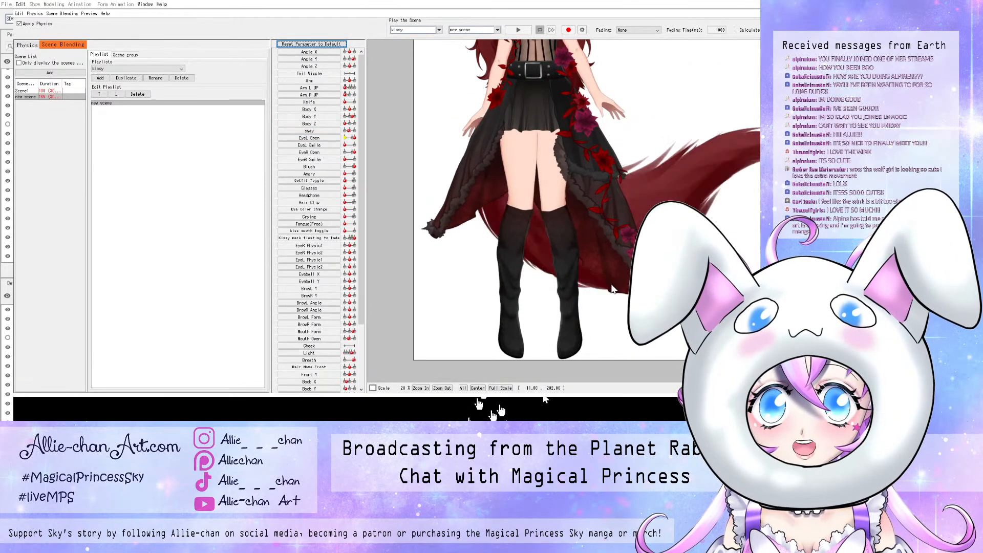
- Inspect the boots up close and the full body of the wolf girl in the physics preview
scroll(539, 363, up, 2)
scroll(543, 349, up, 2)
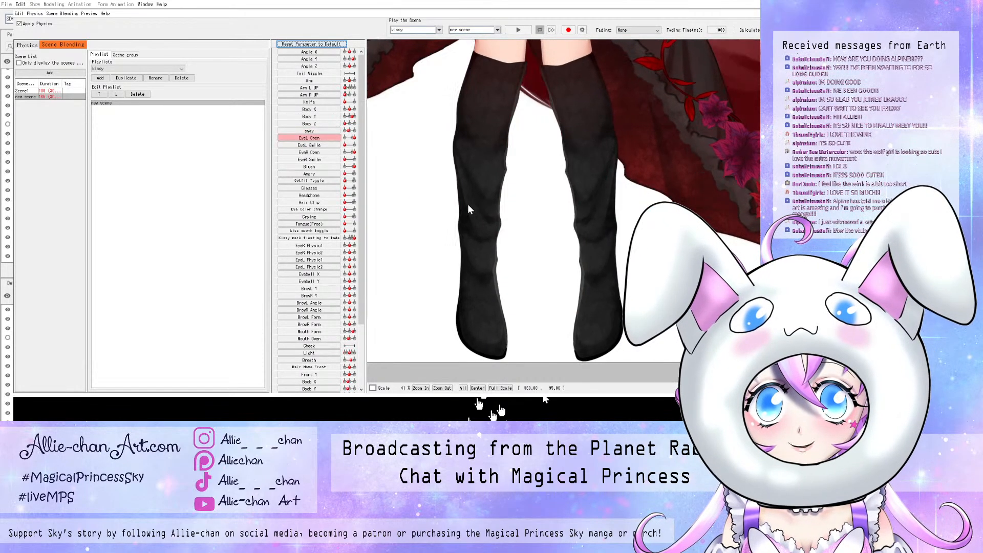
scroll(468, 204, down, 5)
scroll(516, 143, down, 3)
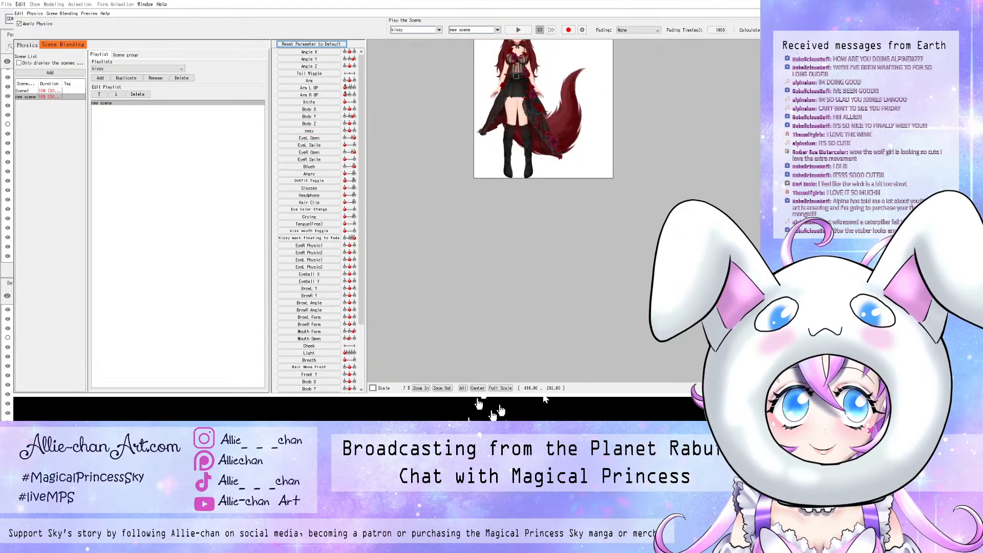
scroll(532, 74, up, 3)
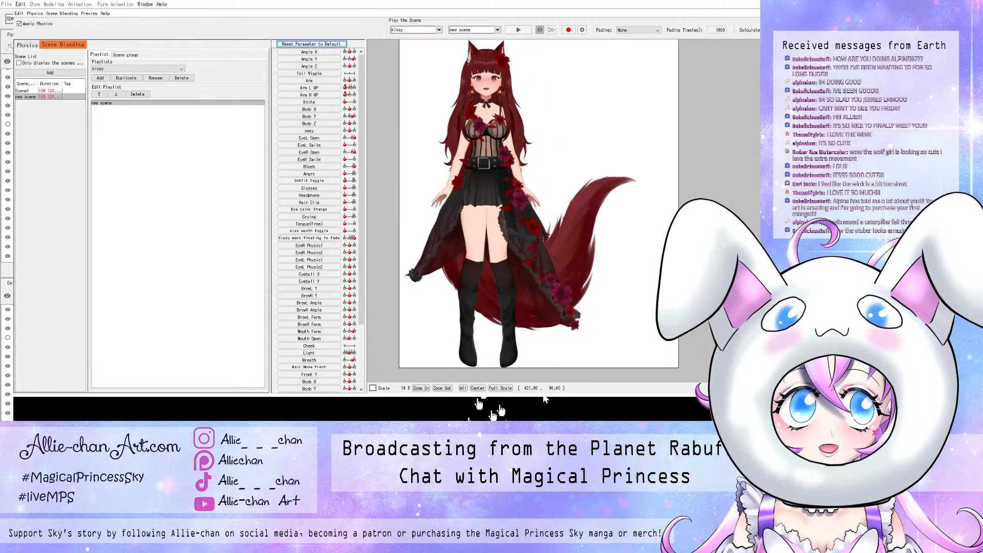
scroll(522, 69, up, 1)
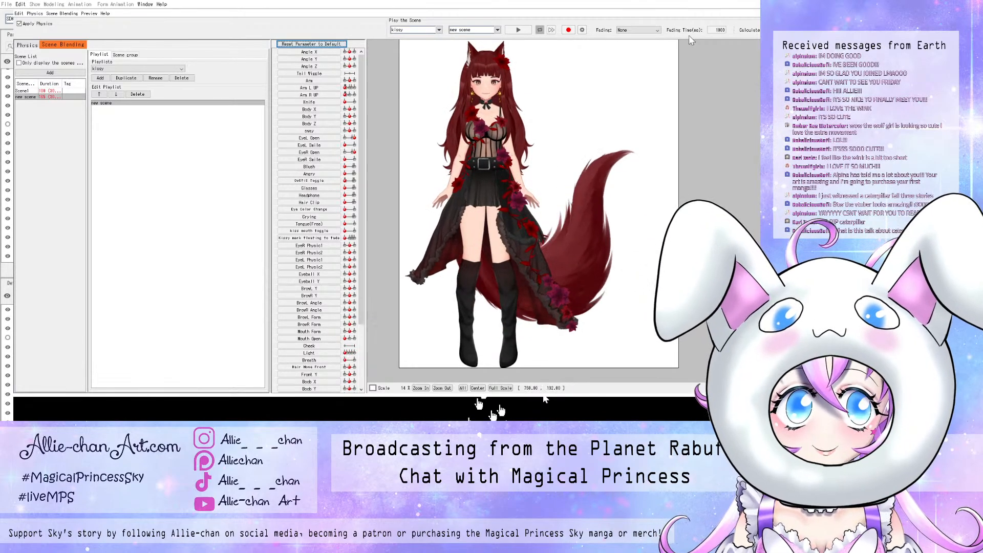
- Return to new scene in the animation and examine the eyes up close at the wink around 00:02:02
key(alt+Tab)
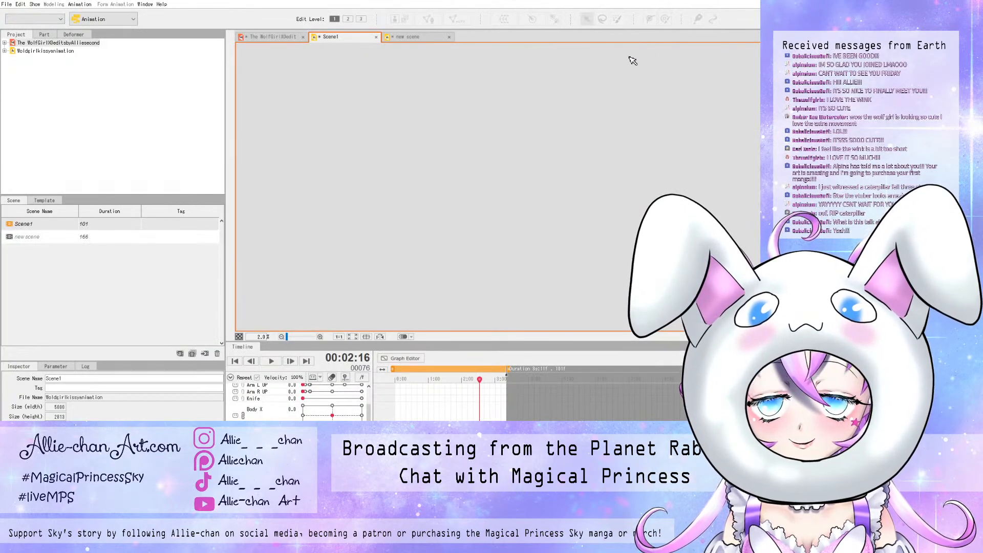
click(401, 37)
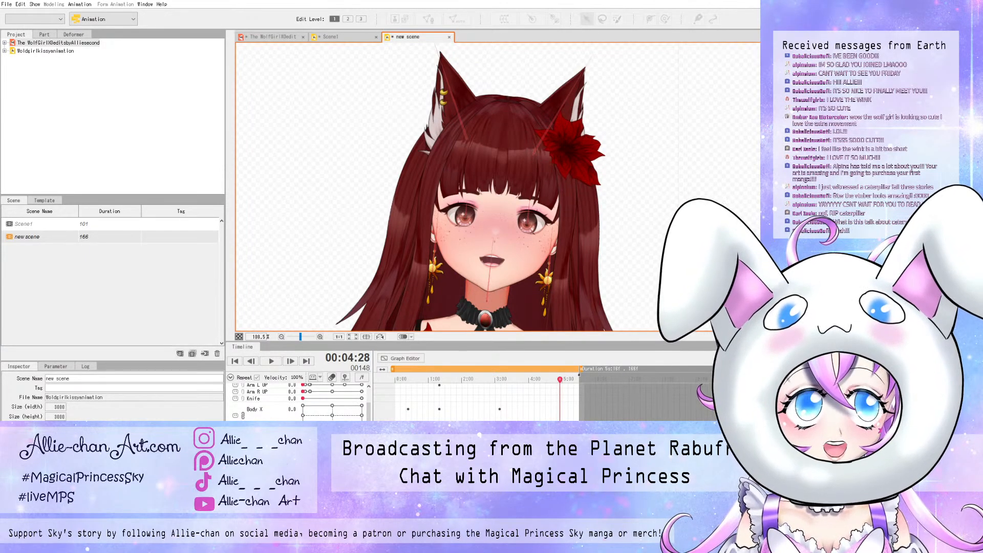
scroll(534, 224, up, 3)
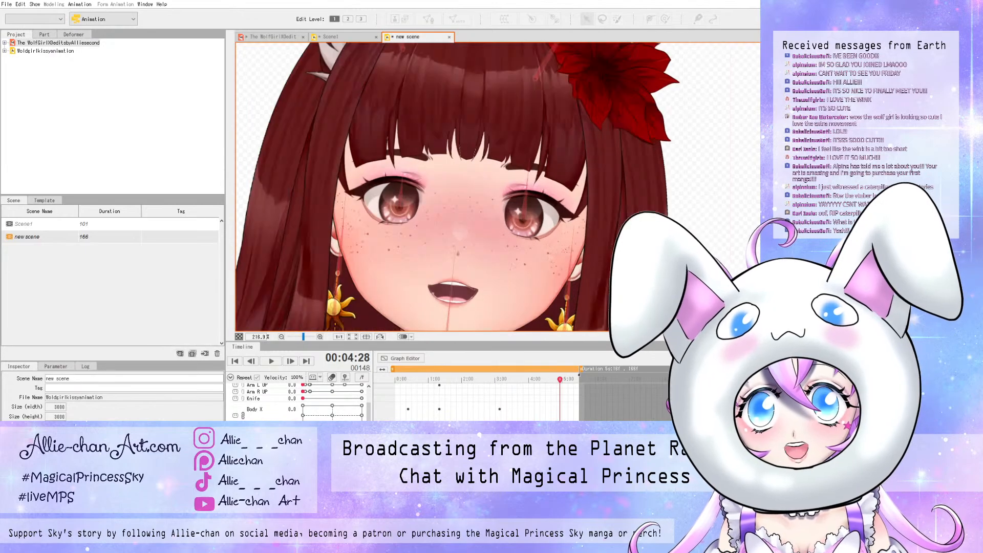
scroll(491, 215, up, 3)
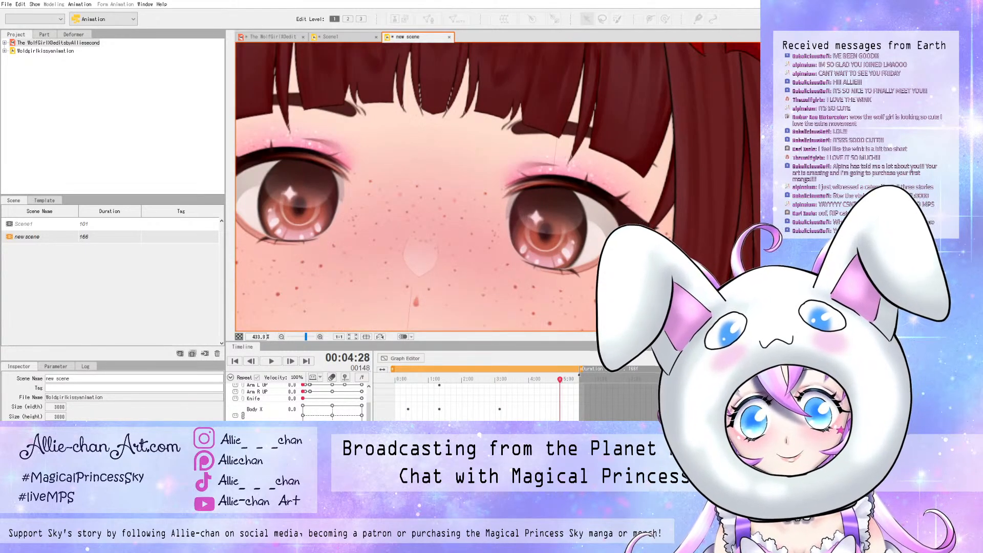
drag(560, 380, 464, 379)
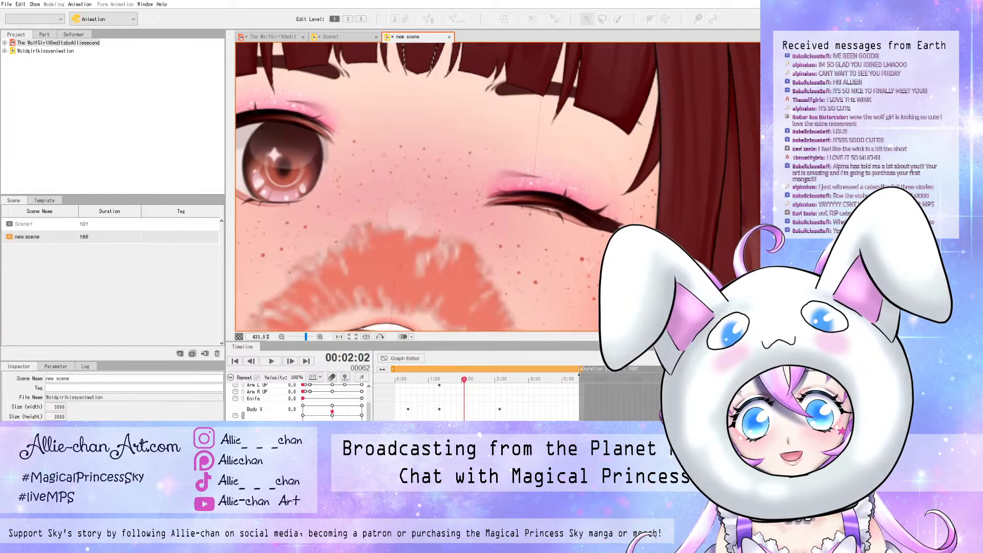
- Paste the closed-eye keyframe at 00:02:17 to lengthen the wink, and check the eye reopening up to 00:03:09
drag(464, 379, 465, 380)
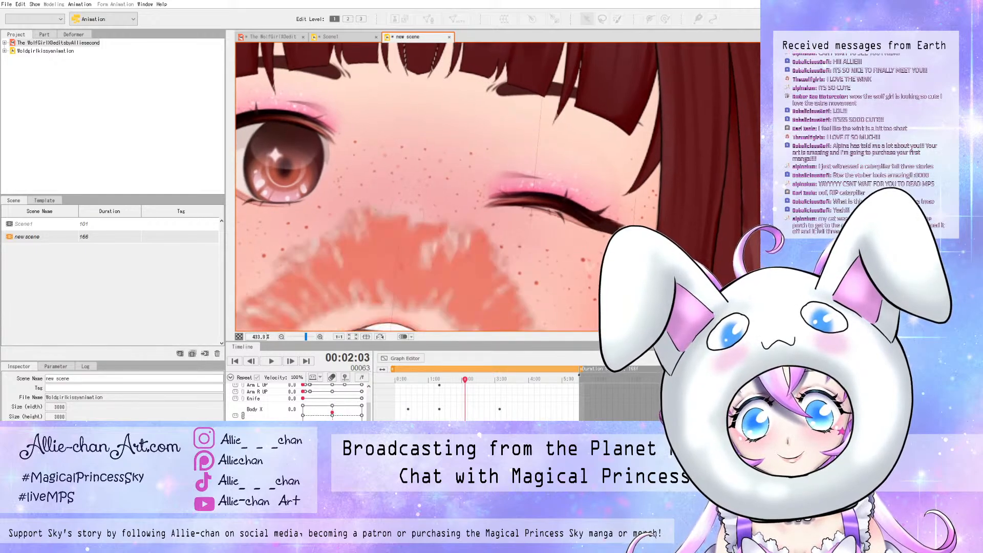
click(479, 380)
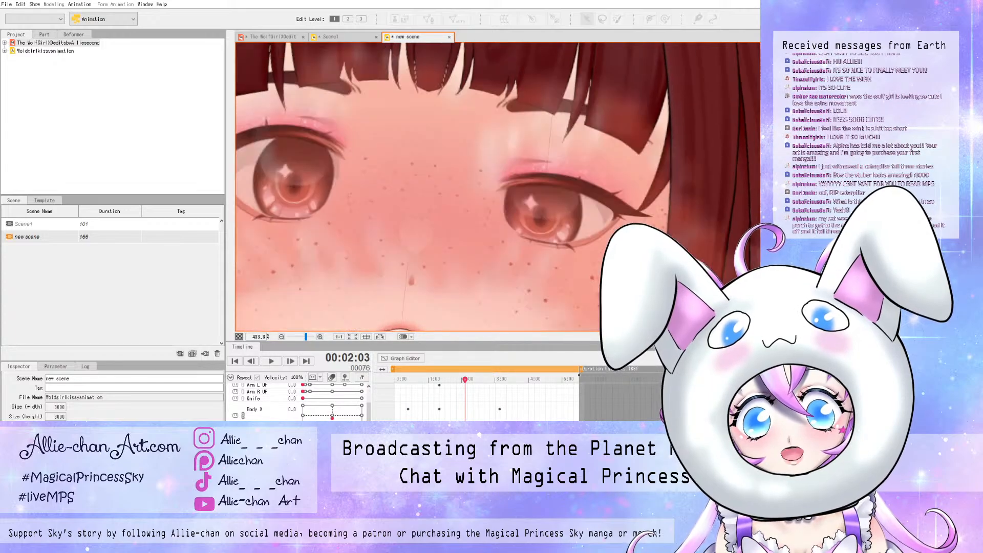
drag(480, 379, 481, 379)
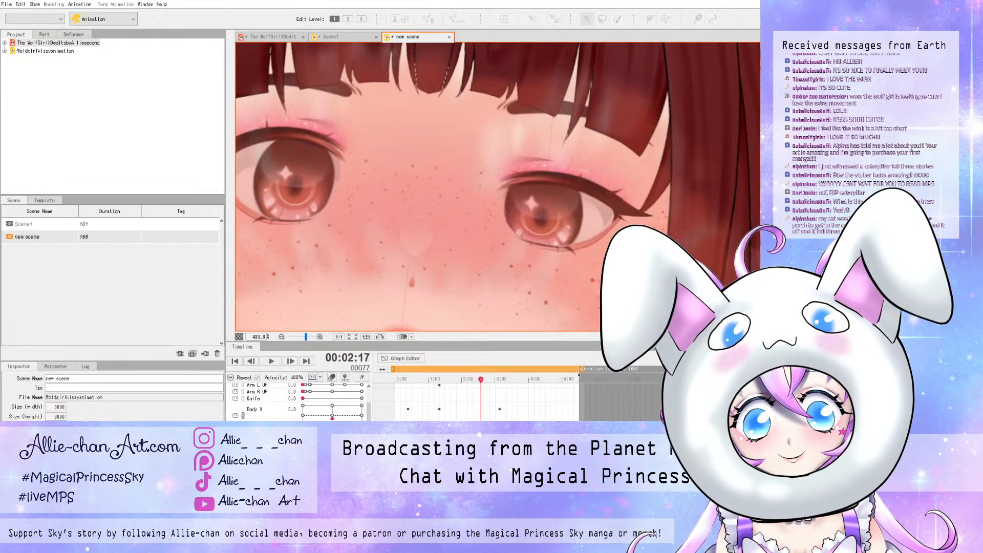
key(ctrl+v)
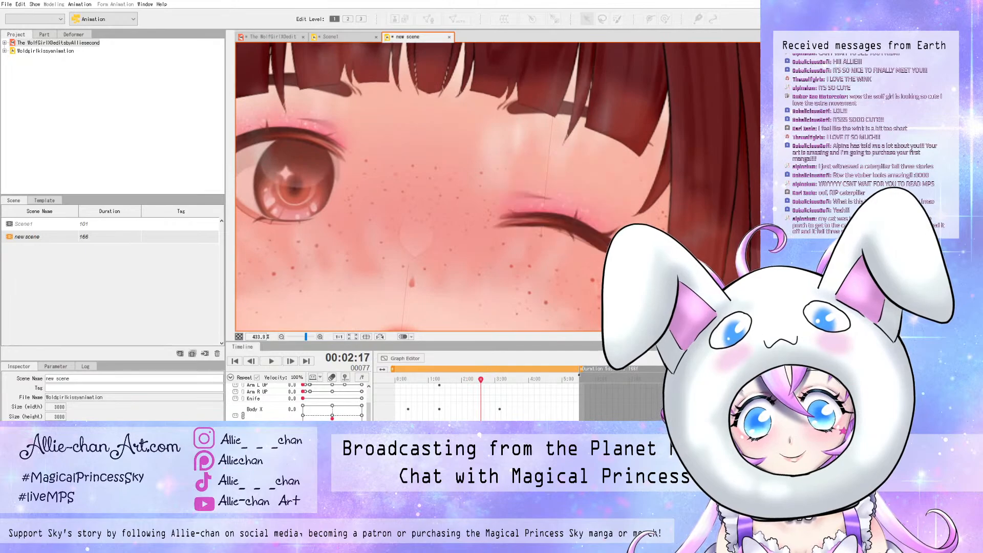
drag(481, 380, 505, 379)
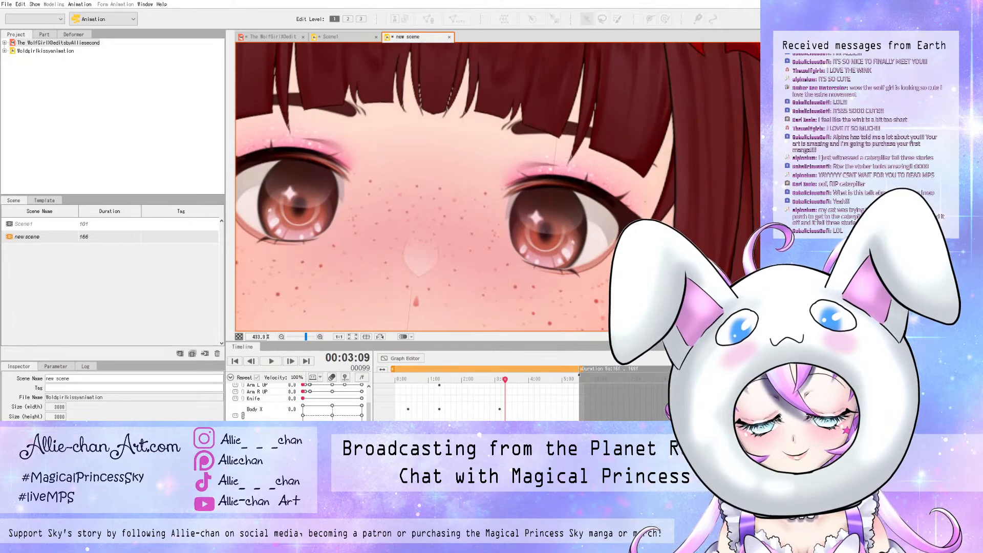
drag(505, 379, 494, 380)
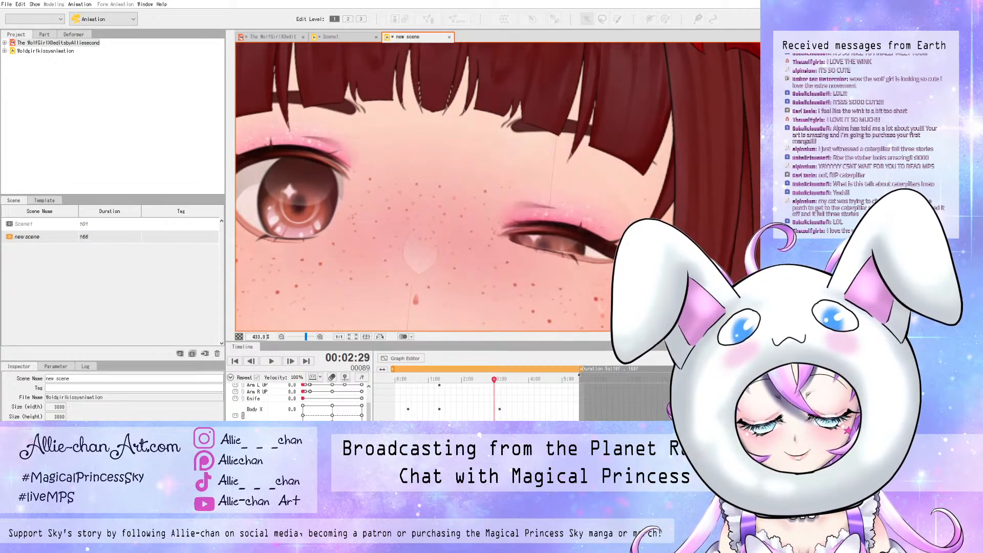
- Save the animation and reopen the wolf girl model's Physics/Scene Blending Settings
click(6, 4)
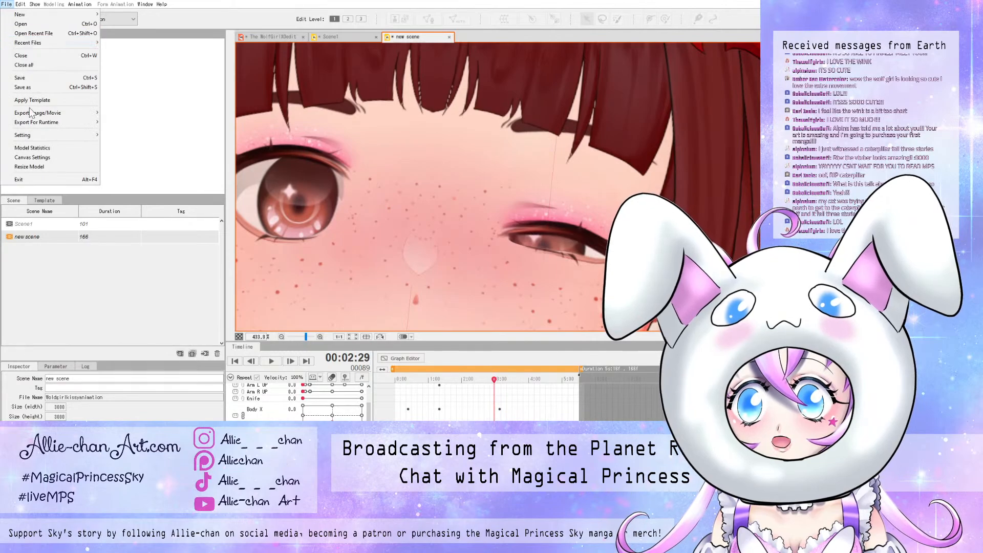
key(Escape)
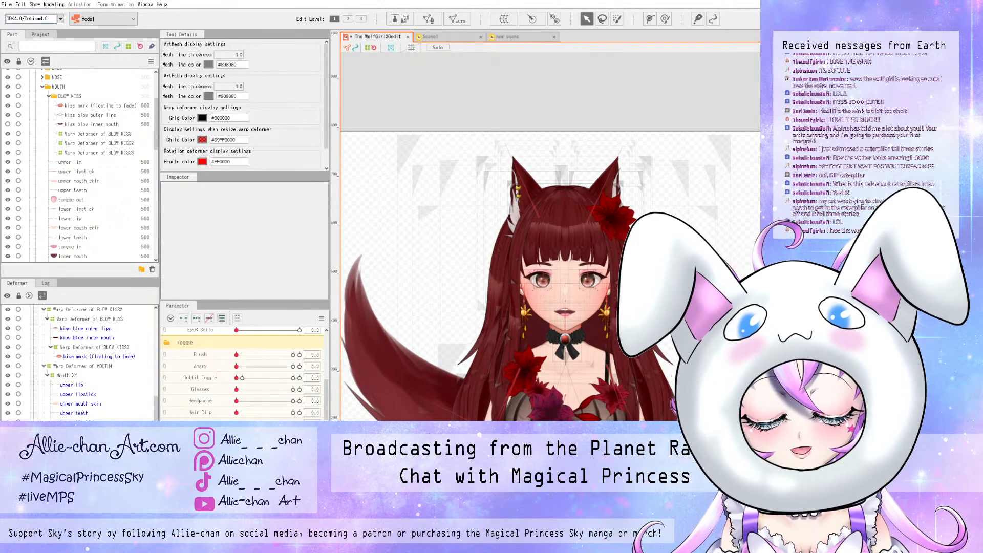
click(54, 5)
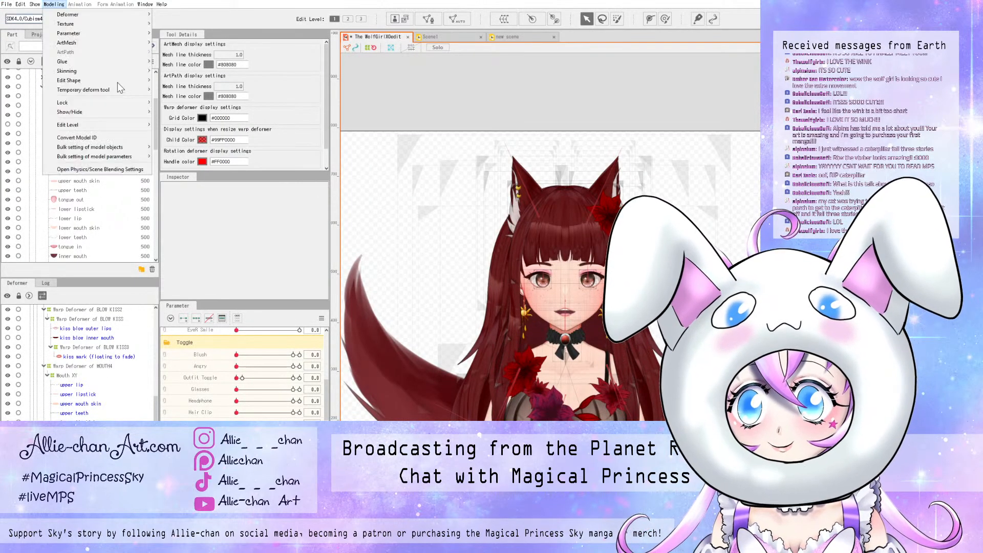
click(100, 169)
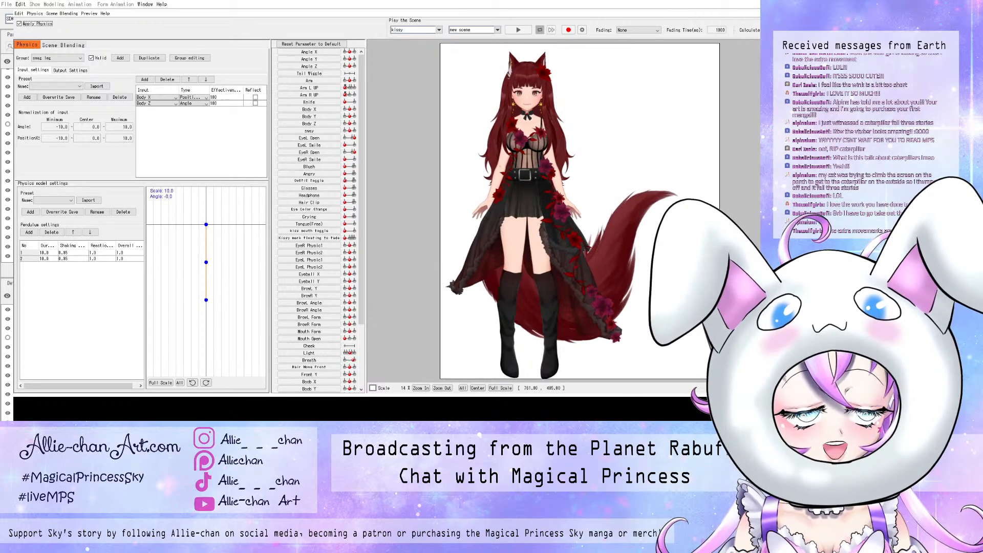
- Play new scene in Scene Blending, examine the lengthened wink and kiss up close, and close the preview
click(71, 45)
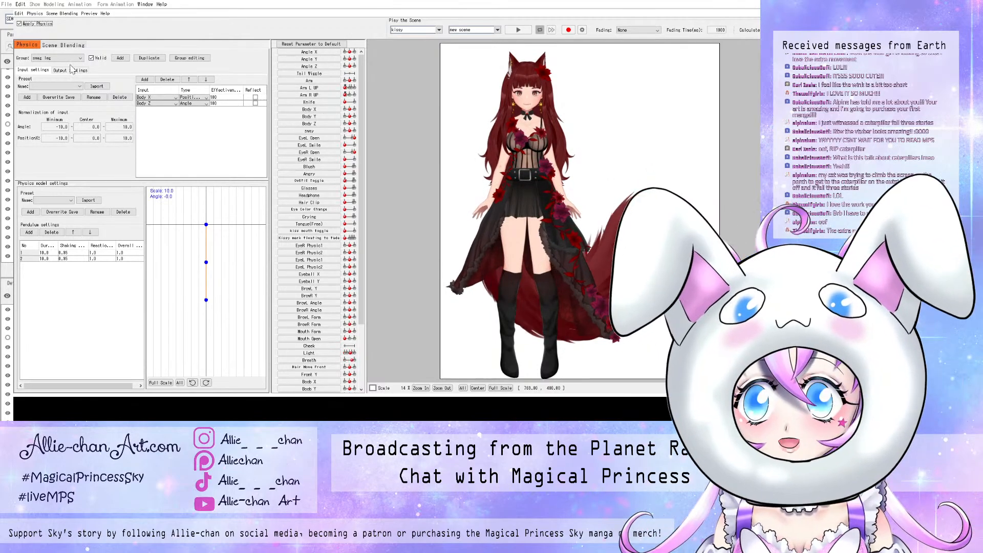
click(518, 30)
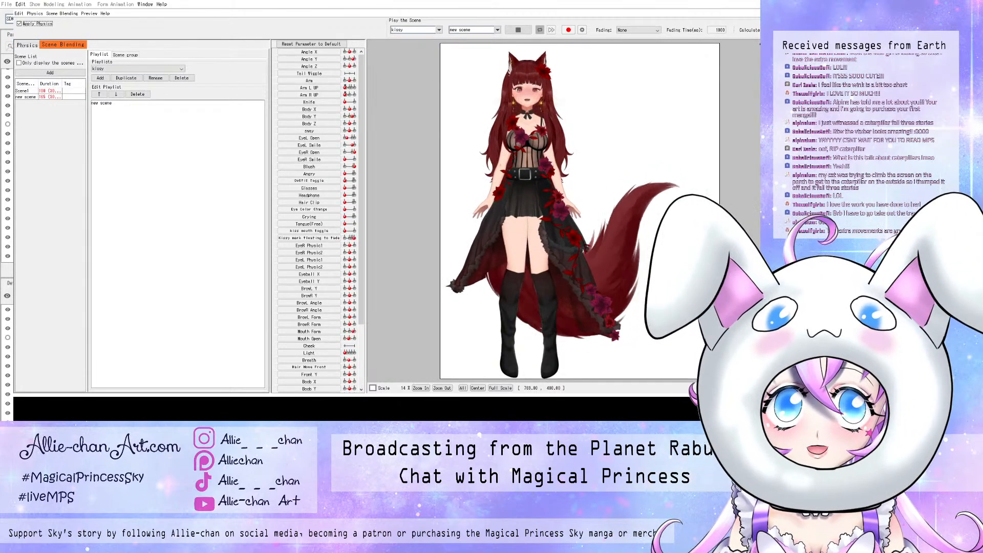
scroll(526, 68, up, 4)
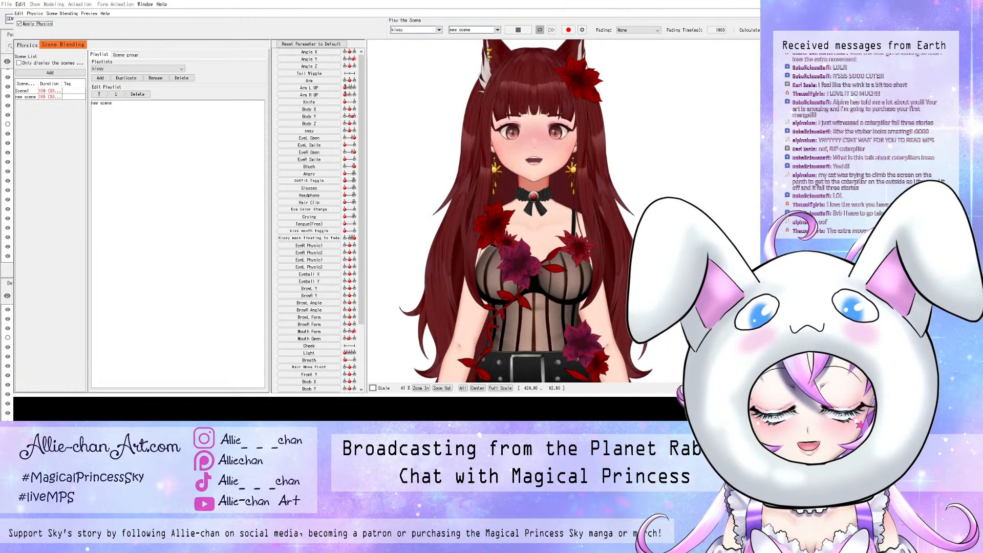
scroll(562, 66, down, 3)
scroll(562, 67, up, 4)
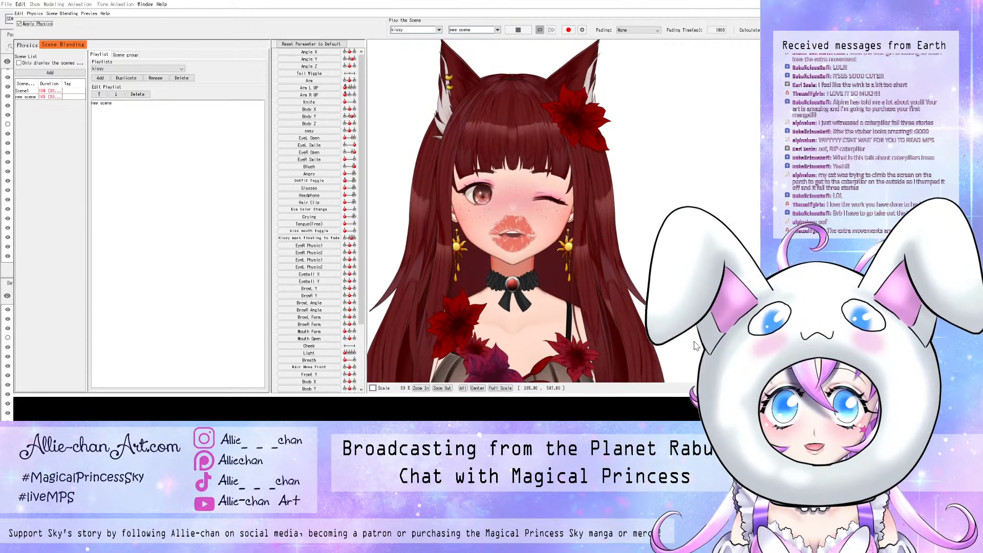
key(alt+F4)
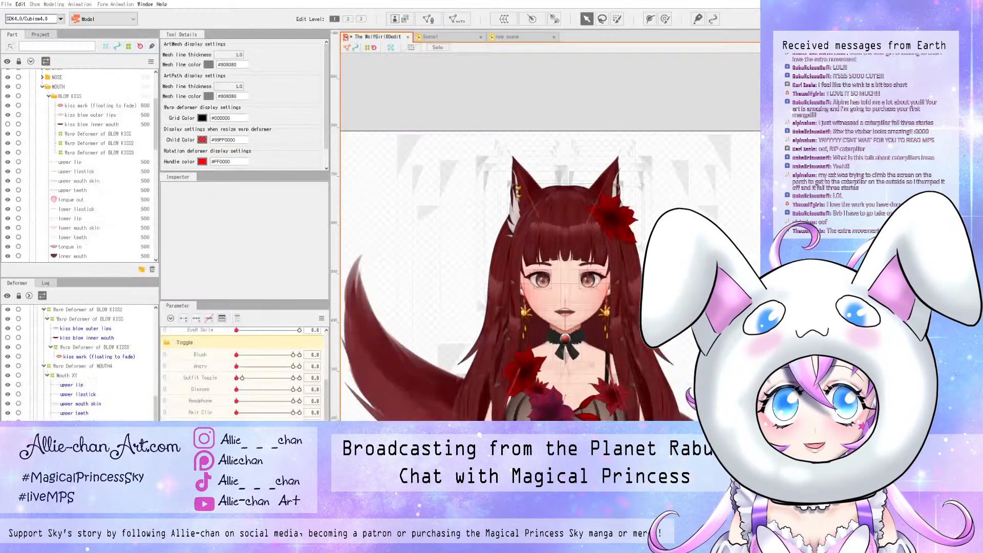
- Return to new scene in the animation and adjust the head's tilt at 00:02:28
click(507, 37)
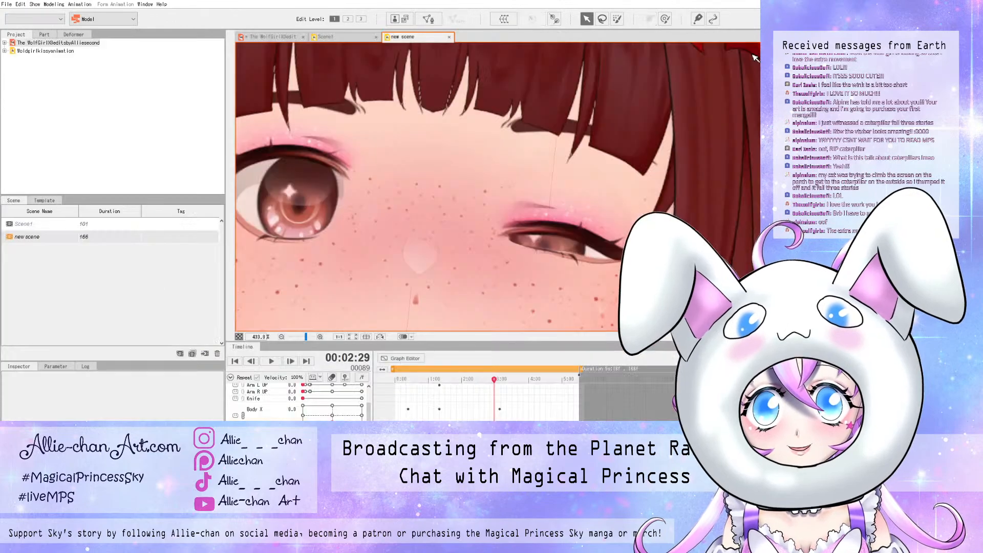
scroll(473, 203, down, 3)
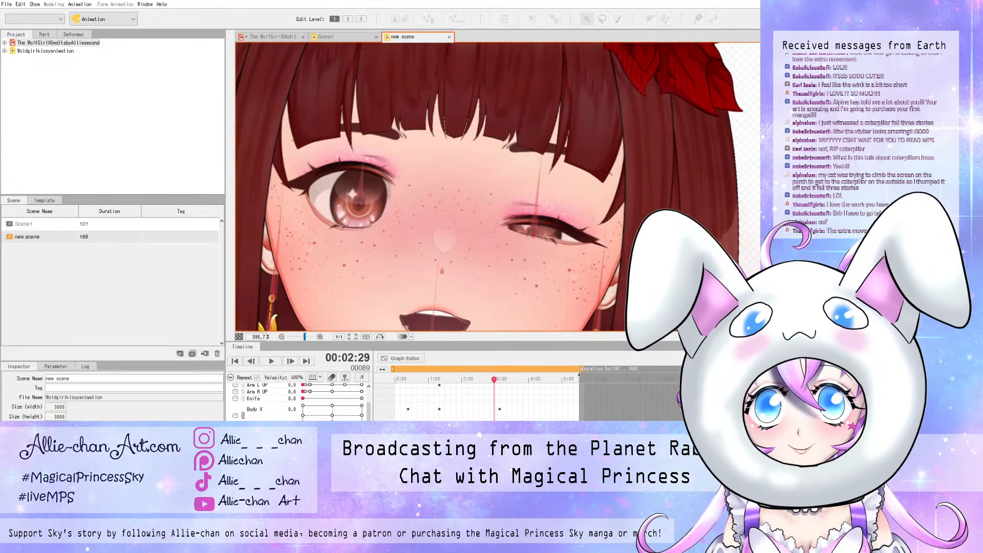
scroll(493, 205, down, 5)
scroll(487, 210, up, 2)
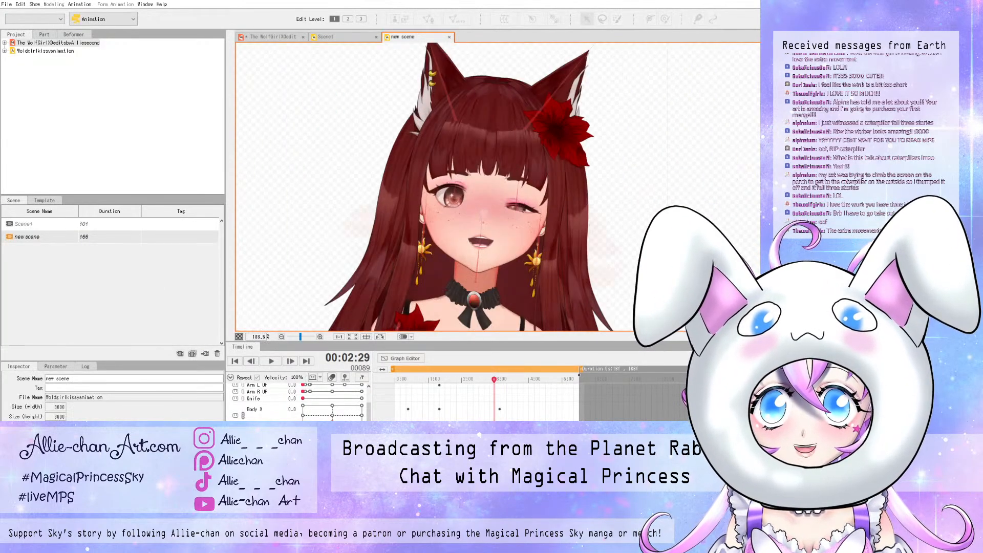
mouse_move(494, 380)
mouse_down()
mouse_move(502, 380)
mouse_move(493, 379)
mouse_up()
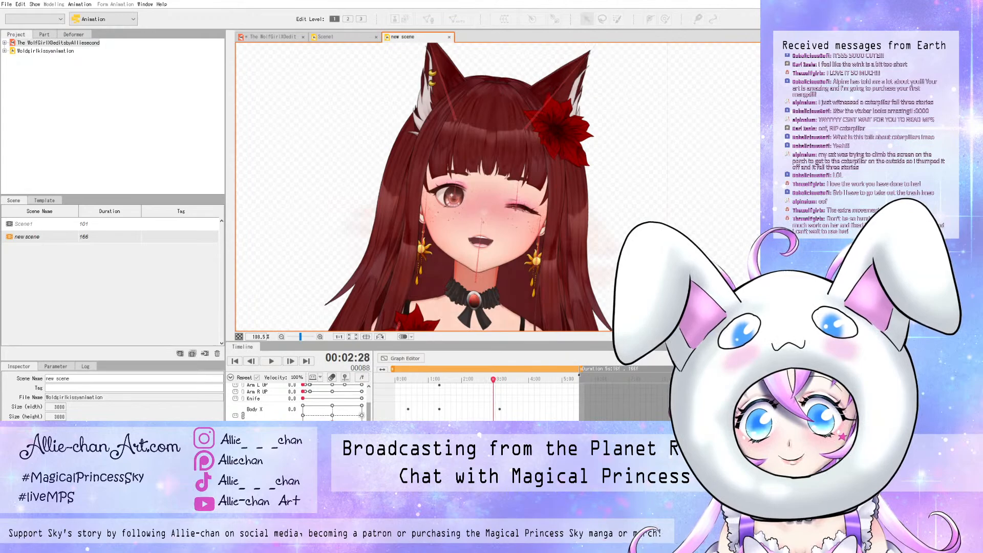
scroll(297, 402, up, 5)
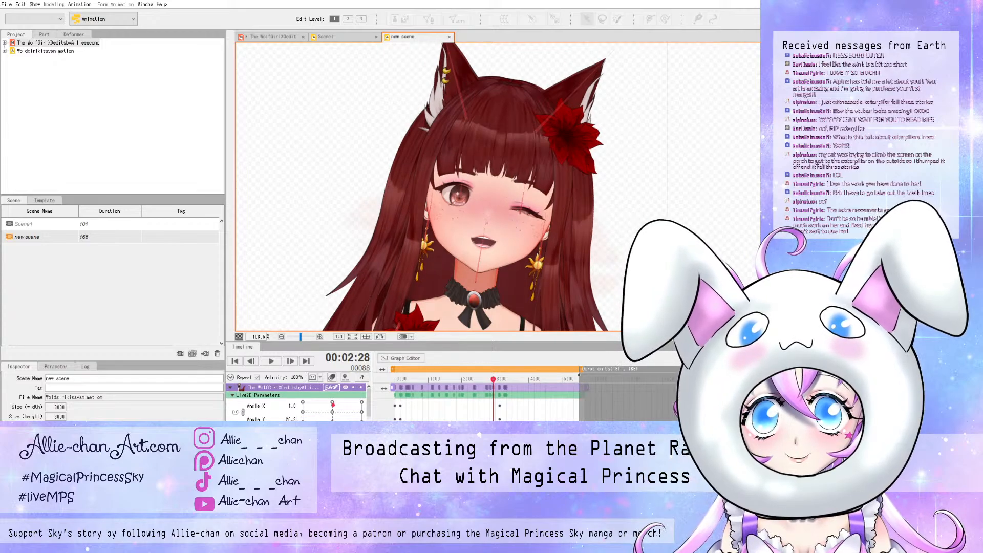
- Adjust the tilt of the head and body at 00:02:02, where the kiss mark appears
drag(493, 379, 464, 379)
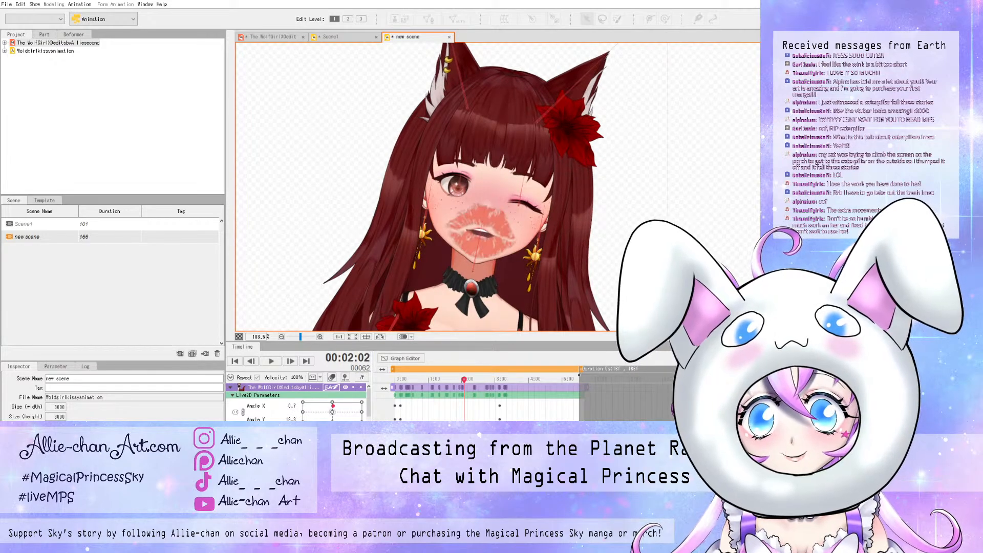
drag(356, 433, 347, 433)
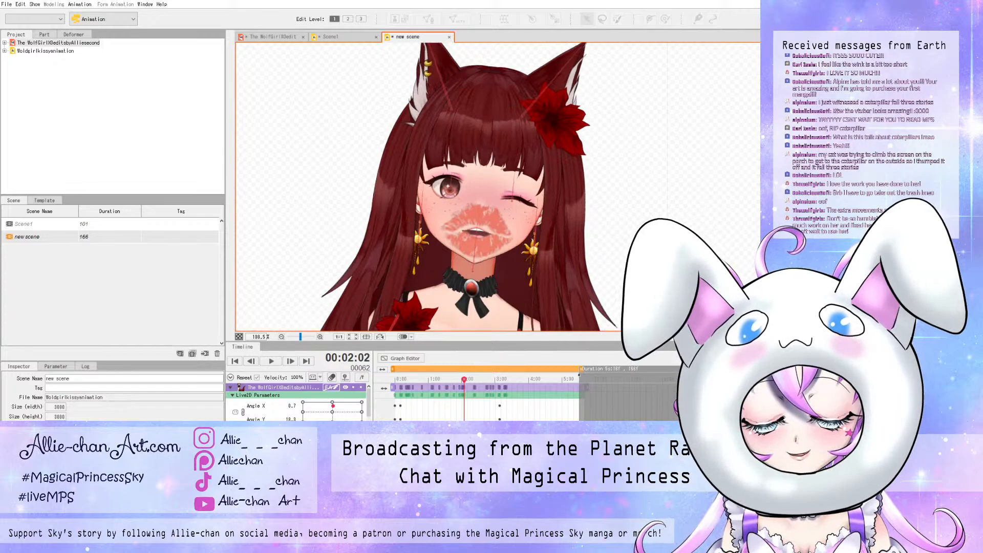
scroll(297, 402, down, 3)
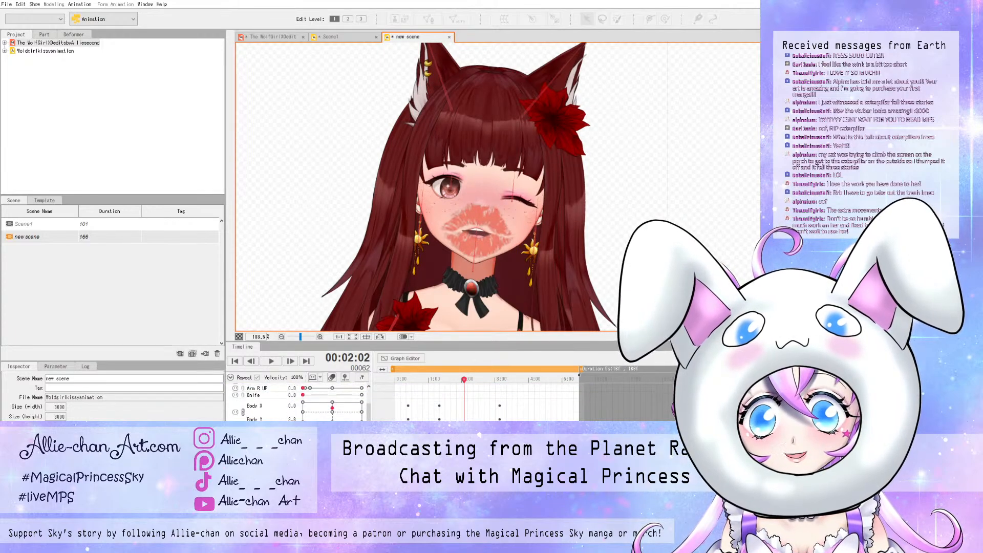
drag(347, 433, 333, 432)
- Move the playhead to 00:03:17 and shorten new scene's work area to end just after it
drag(464, 380, 514, 380)
drag(579, 369, 524, 369)
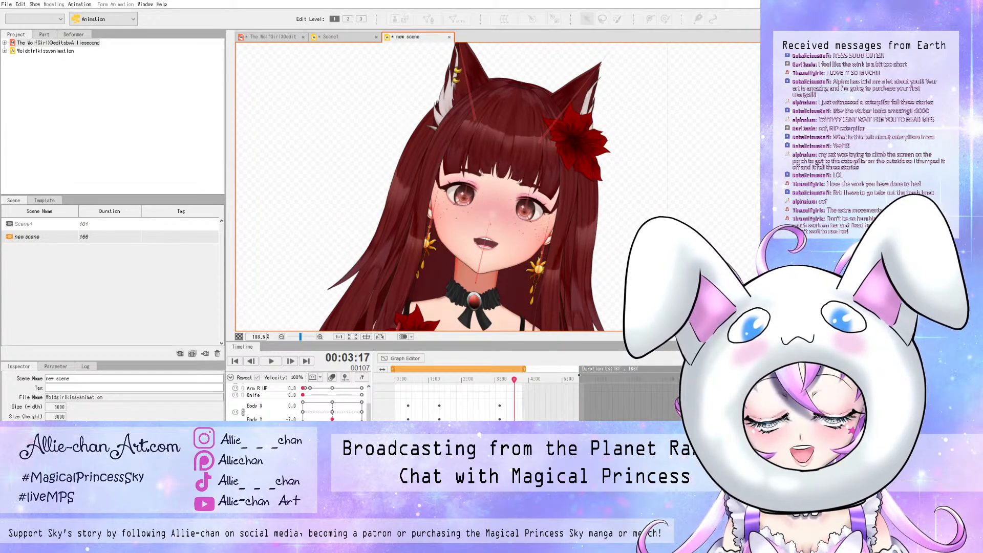
scroll(318, 404, up, 10)
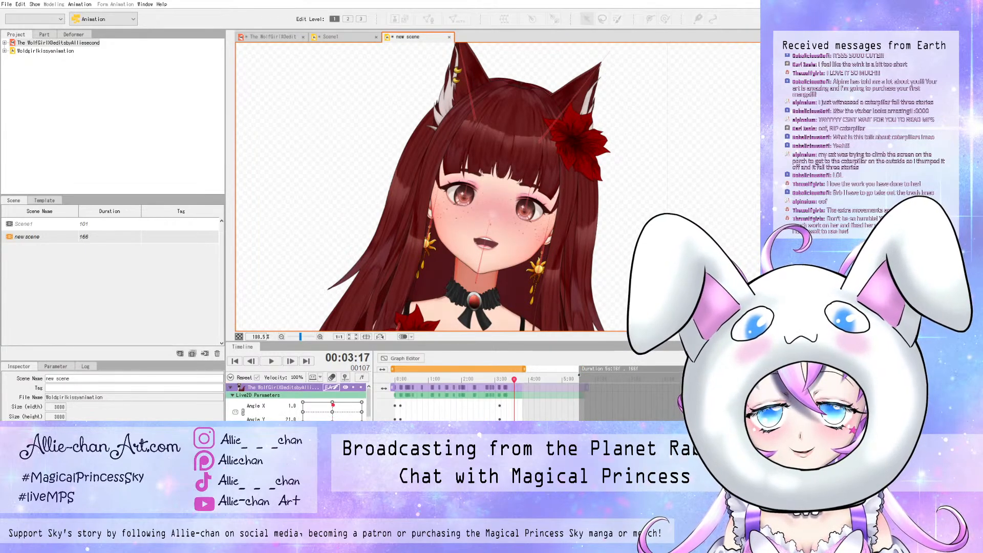
drag(524, 369, 517, 369)
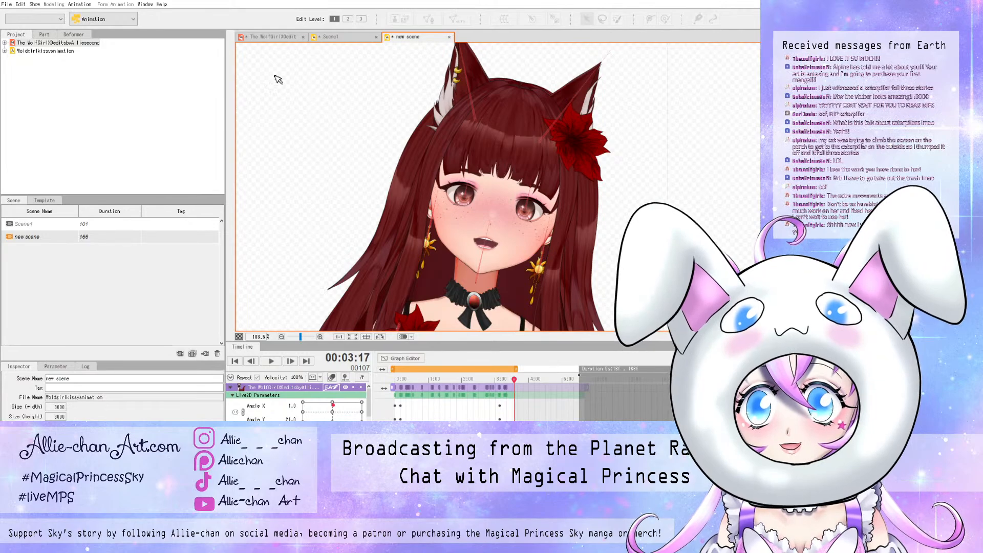
- Save the animation and open the wolf girl model's physics and scene blending settings
click(6, 4)
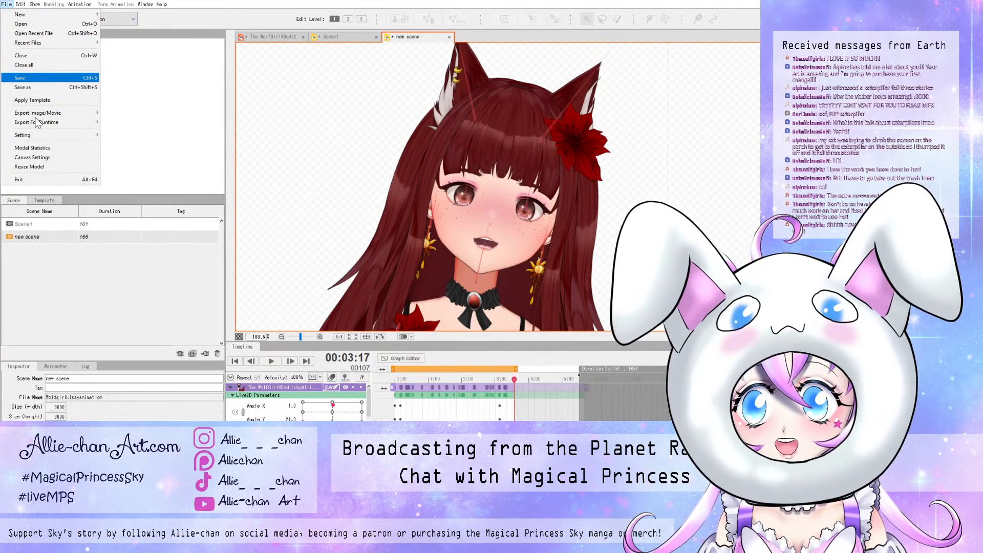
click(36, 78)
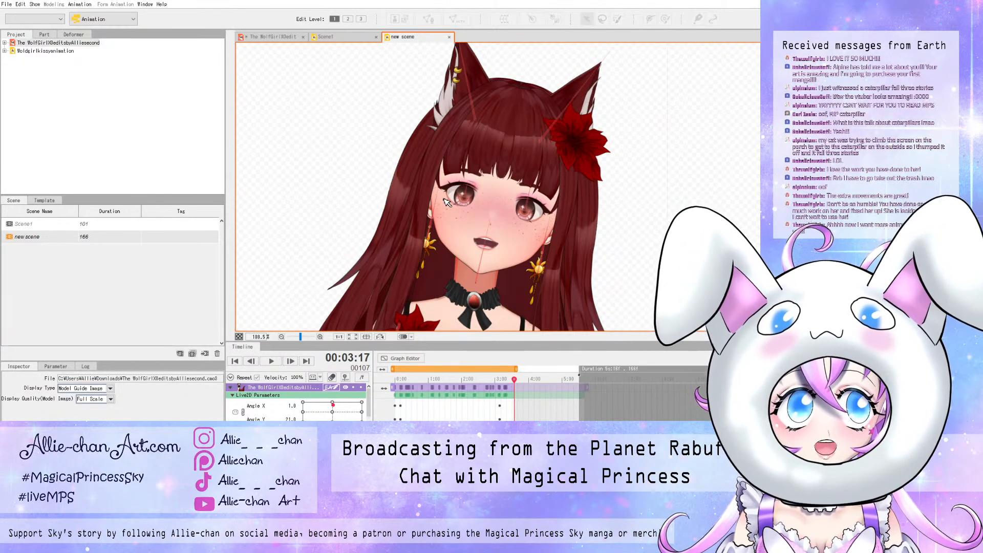
click(282, 38)
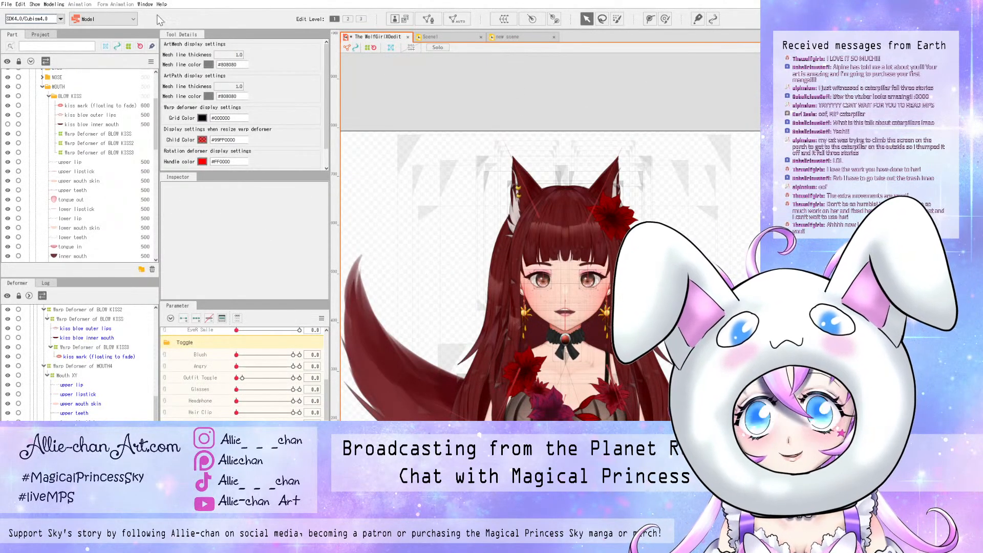
click(54, 4)
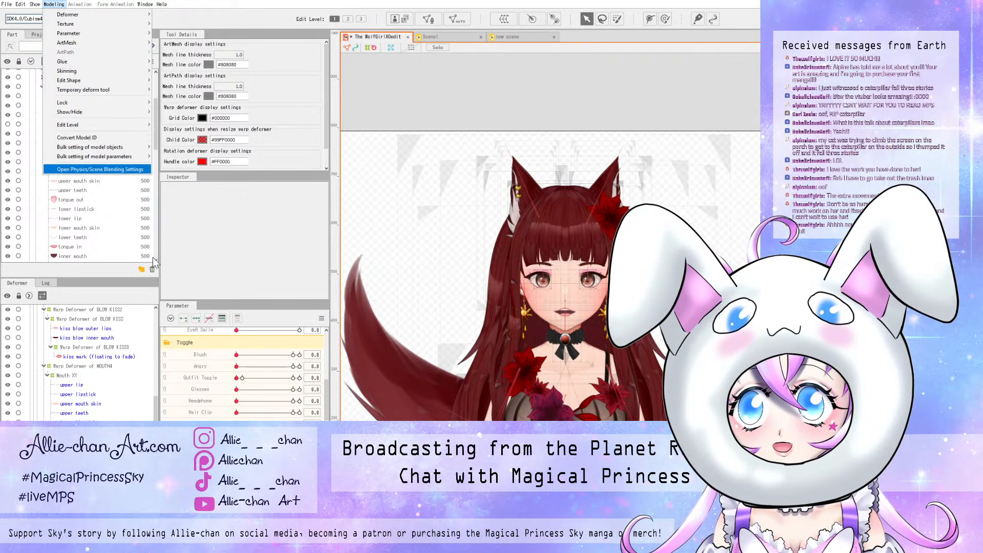
click(100, 169)
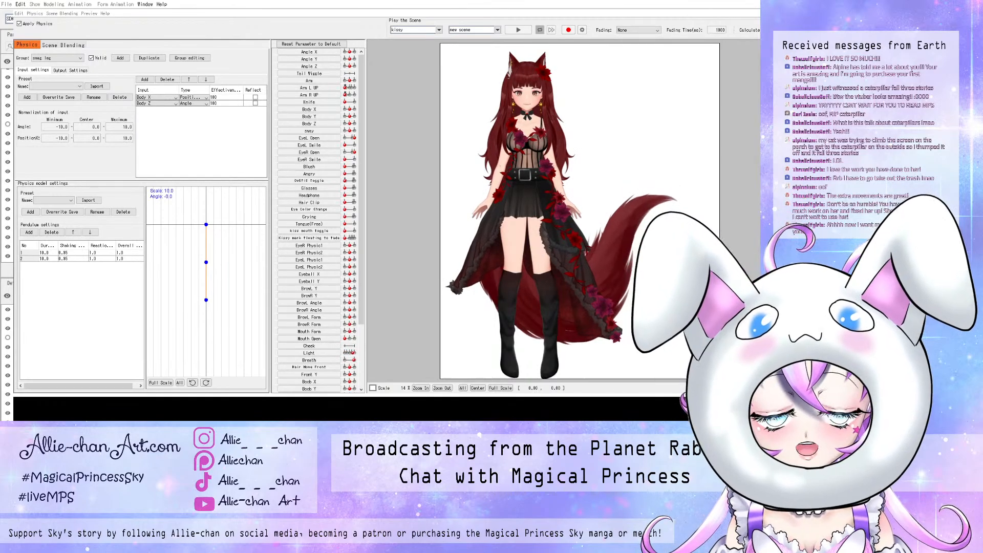
- Play new scene in Scene Blending, examine the wolf girl's head and face up close, and close the preview
key(alt+Tab)
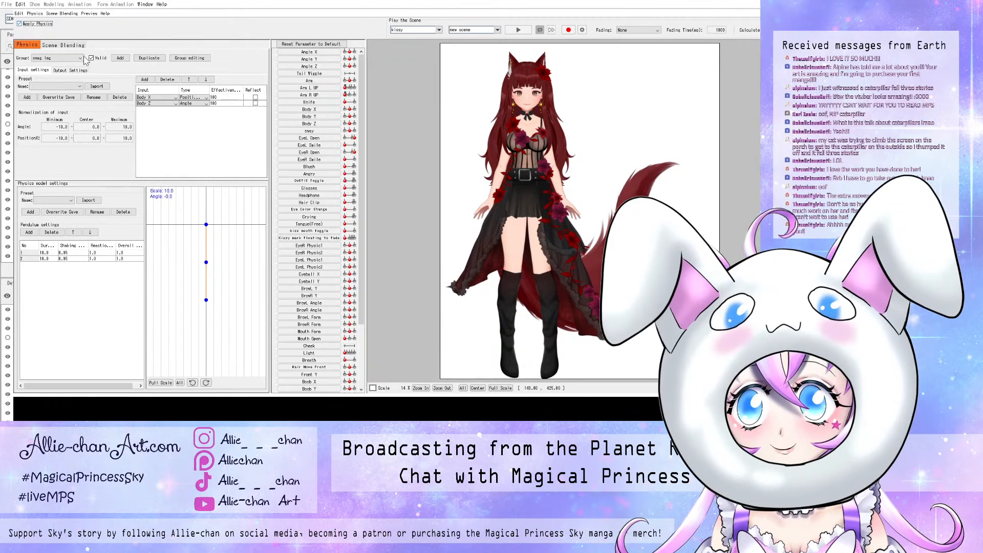
click(74, 44)
click(518, 30)
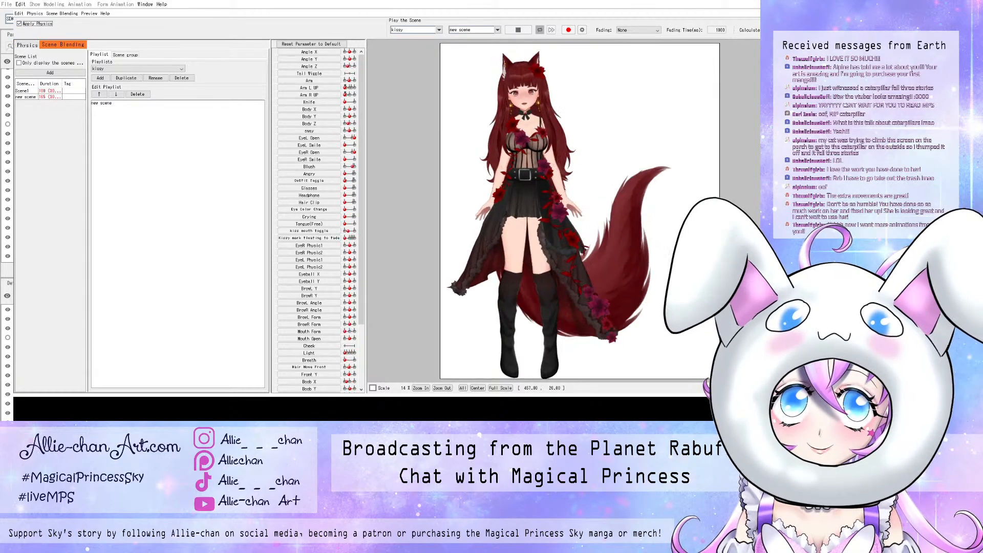
scroll(523, 62, up, 10)
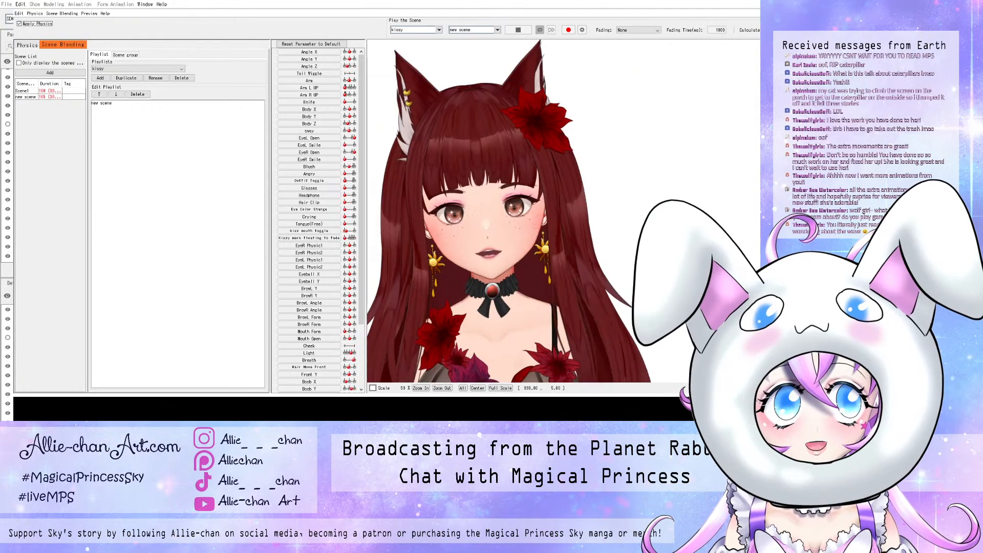
key(alt+F4)
- Return to new scene in the animation, check the kiss poses from 00:01:29, and paste the copied keyframe at 00:03:09
click(506, 37)
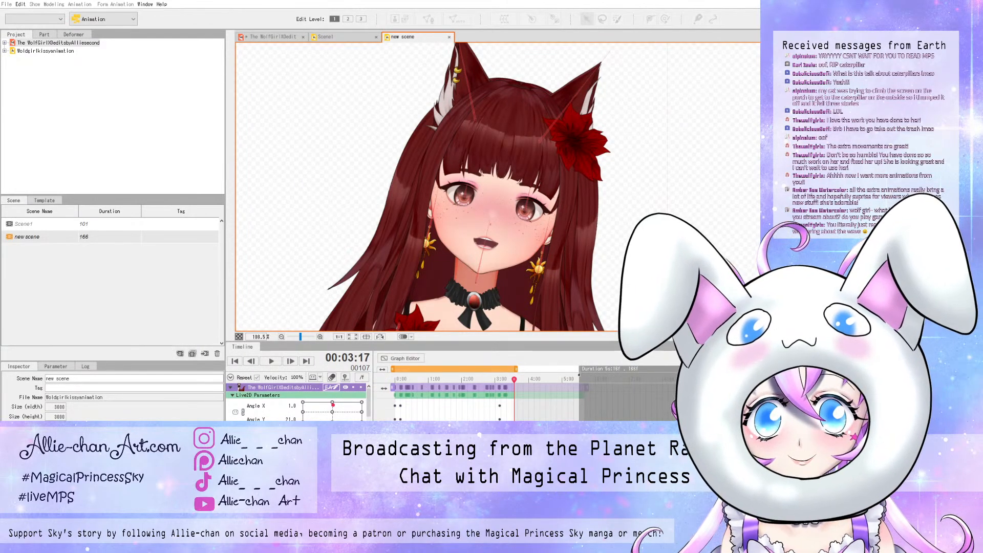
drag(514, 379, 461, 380)
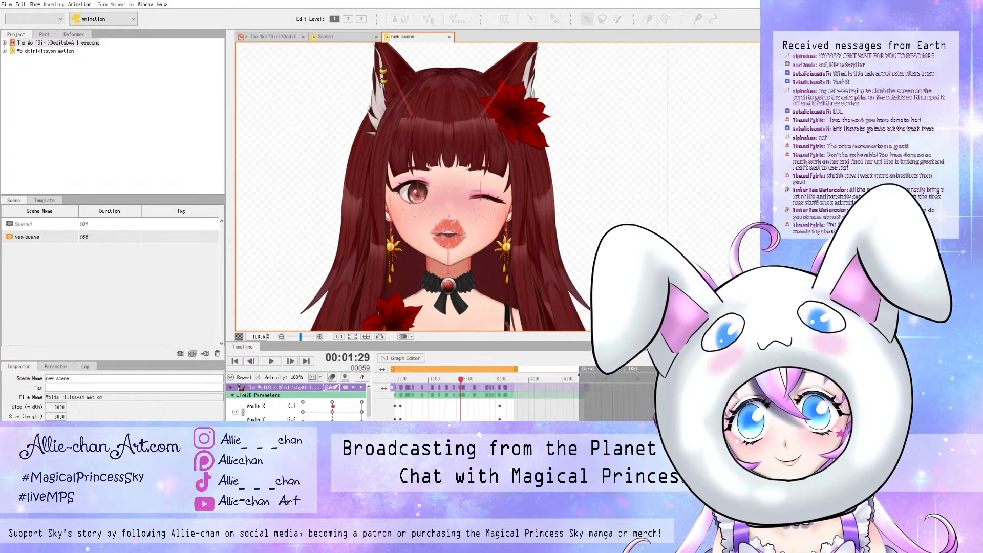
scroll(297, 402, down, 10)
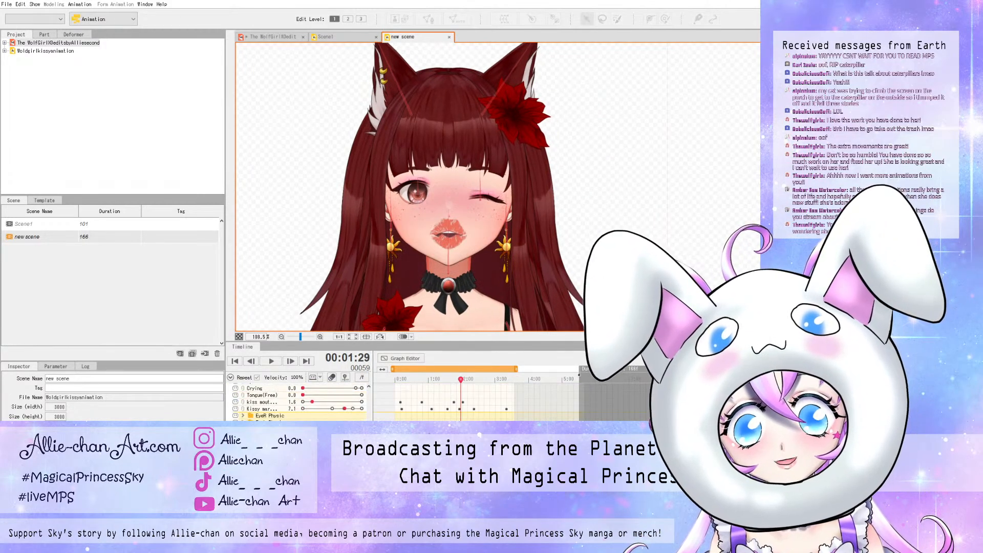
scroll(297, 402, up, 10)
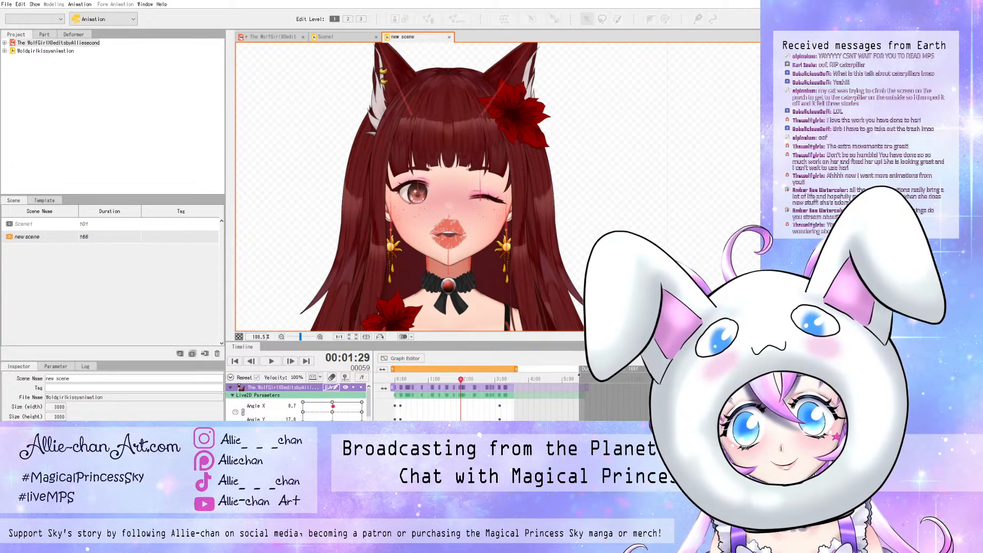
scroll(297, 402, down, 5)
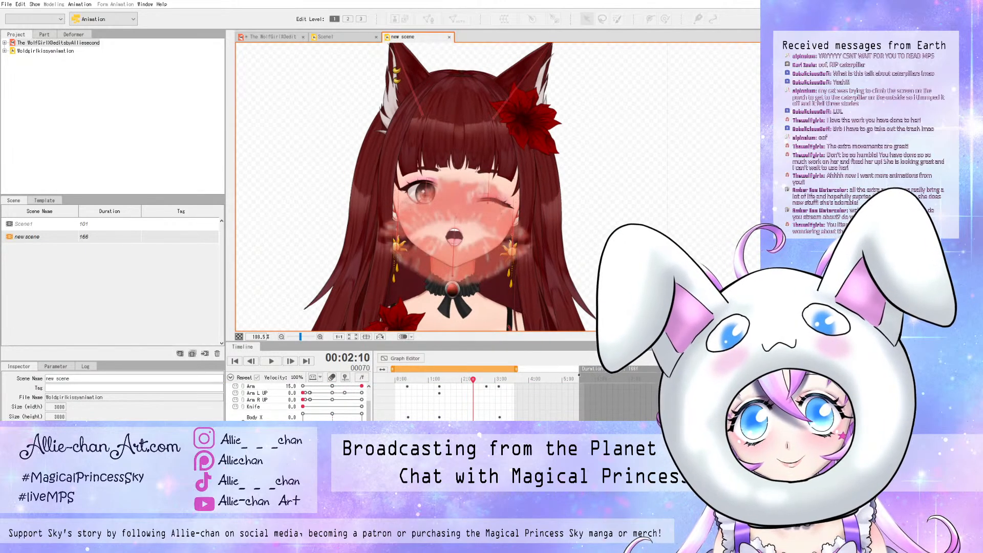
drag(473, 380, 505, 380)
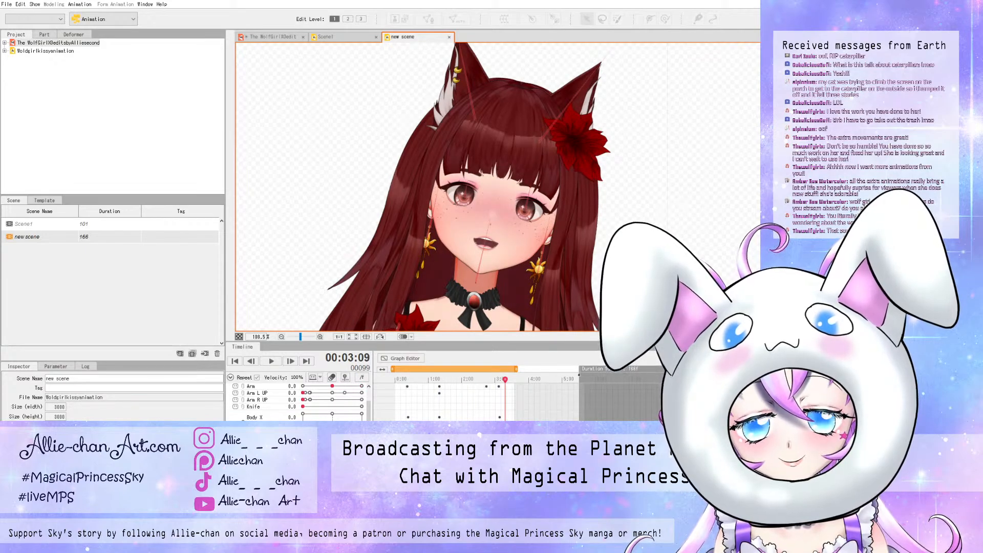
key(ctrl+v)
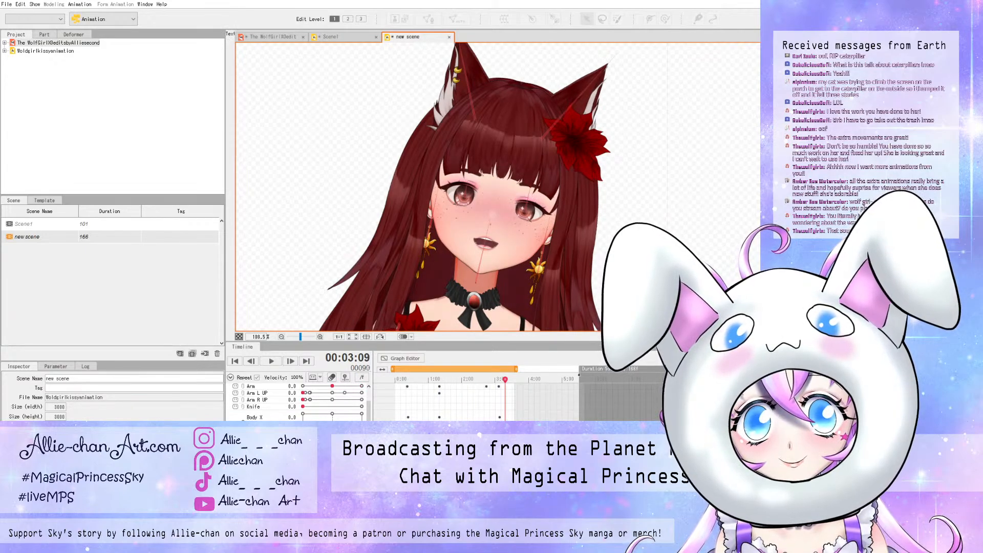
- Review new scene back to 00:00:12, save the animation, and reopen the model's physics and scene blending settings
drag(506, 380, 454, 379)
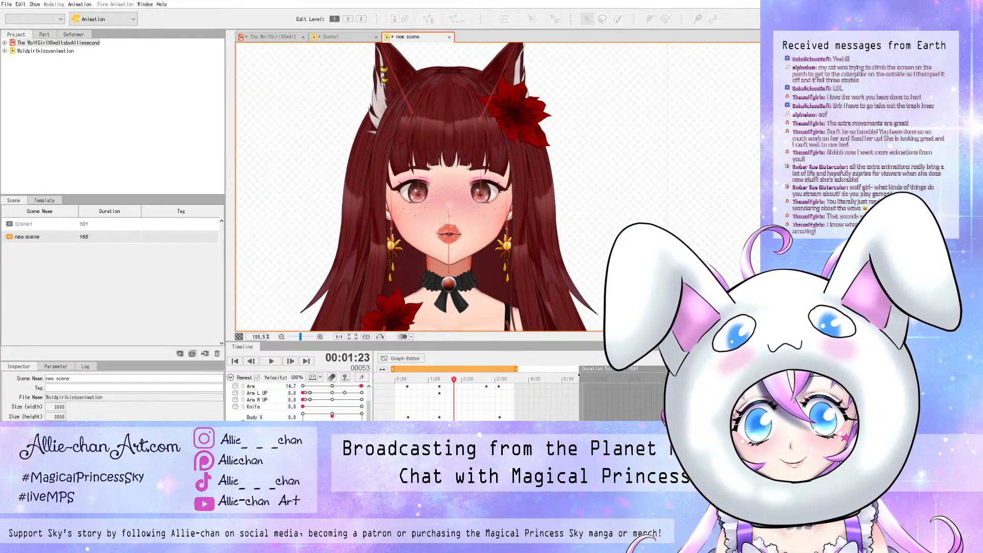
drag(454, 379, 408, 379)
click(7, 4)
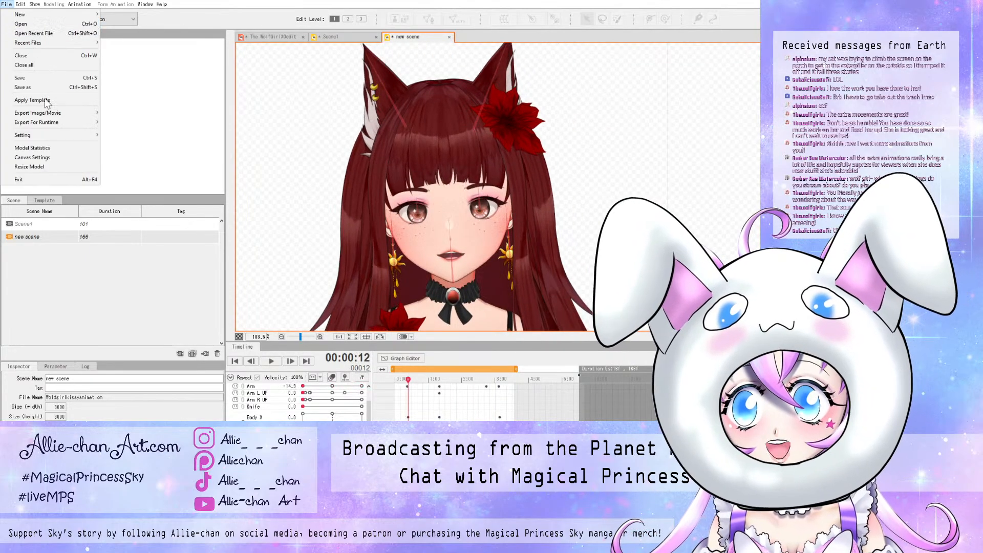
click(20, 77)
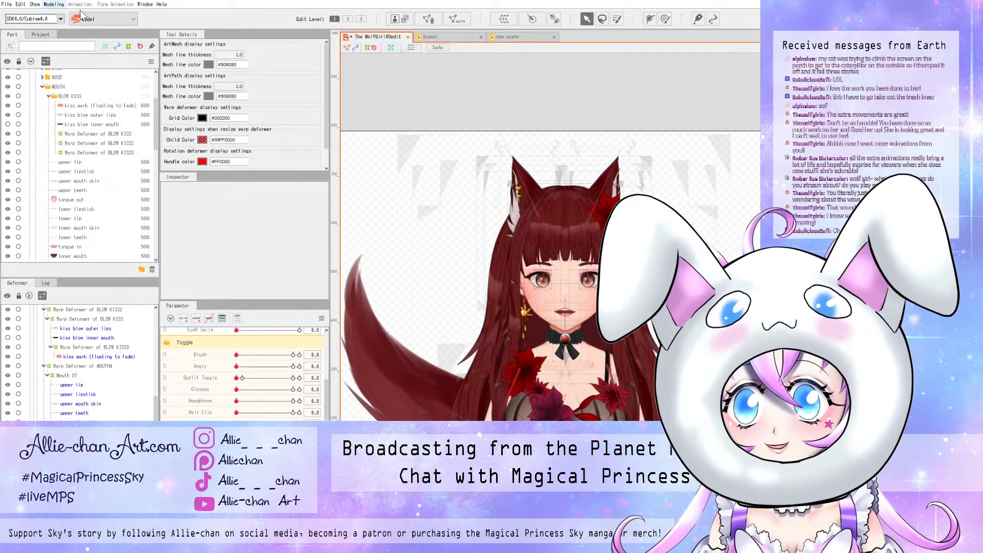
click(56, 4)
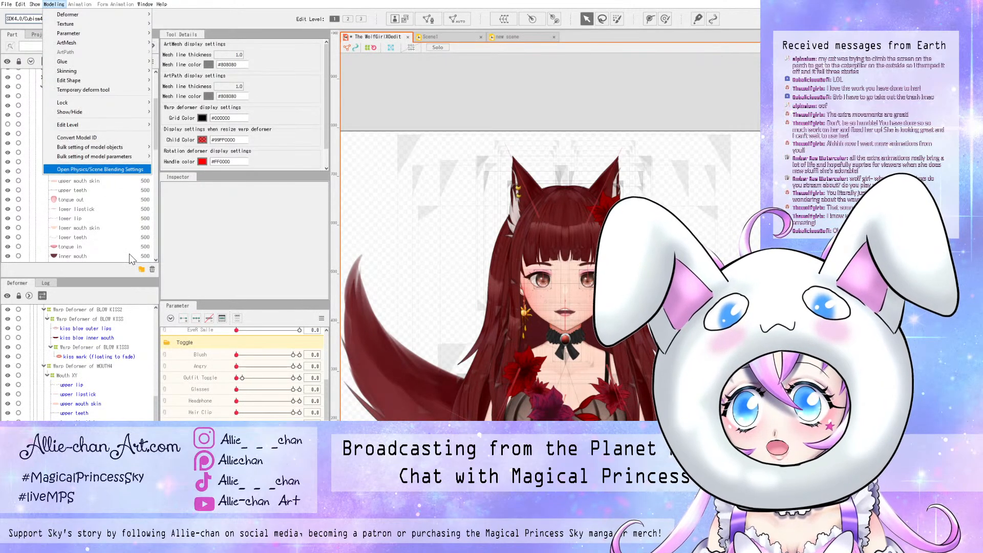
click(86, 169)
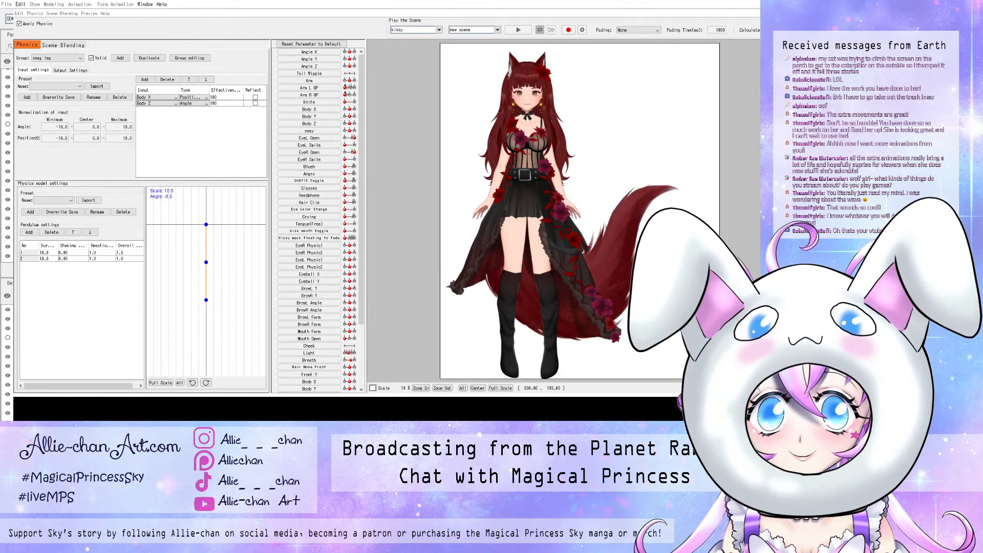
- Play new scene with physics applied, examine the upper body up close, and return to the animation
click(519, 30)
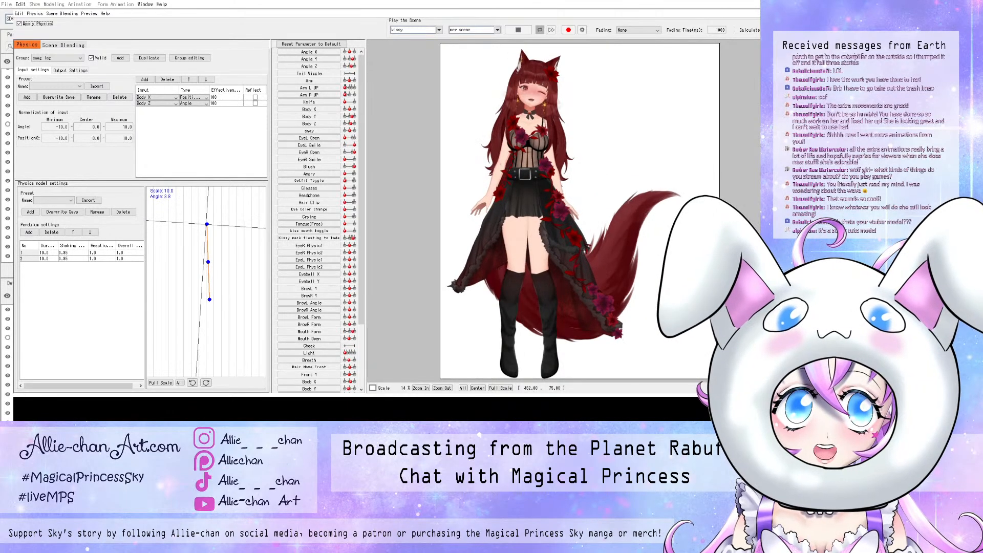
scroll(541, 64, up, 6)
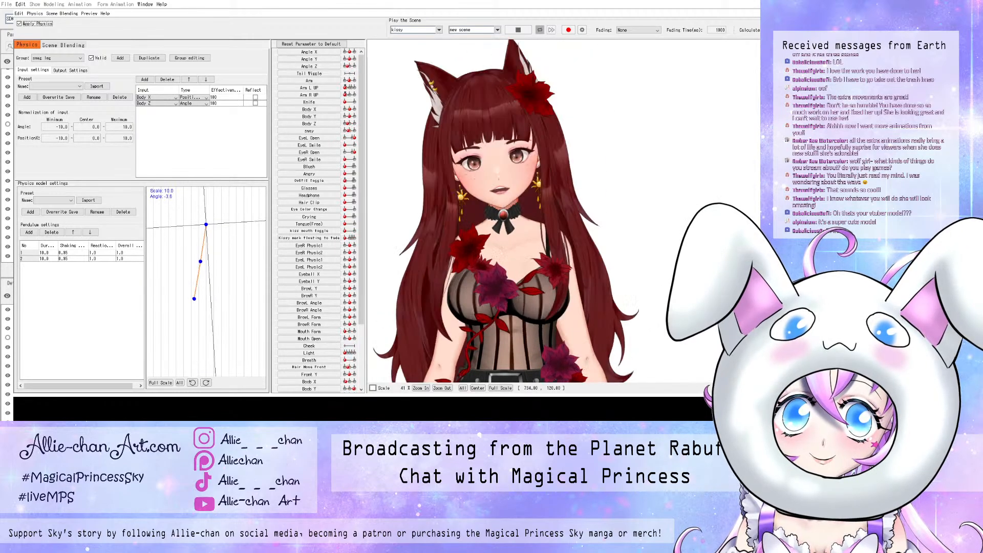
key(alt+Tab)
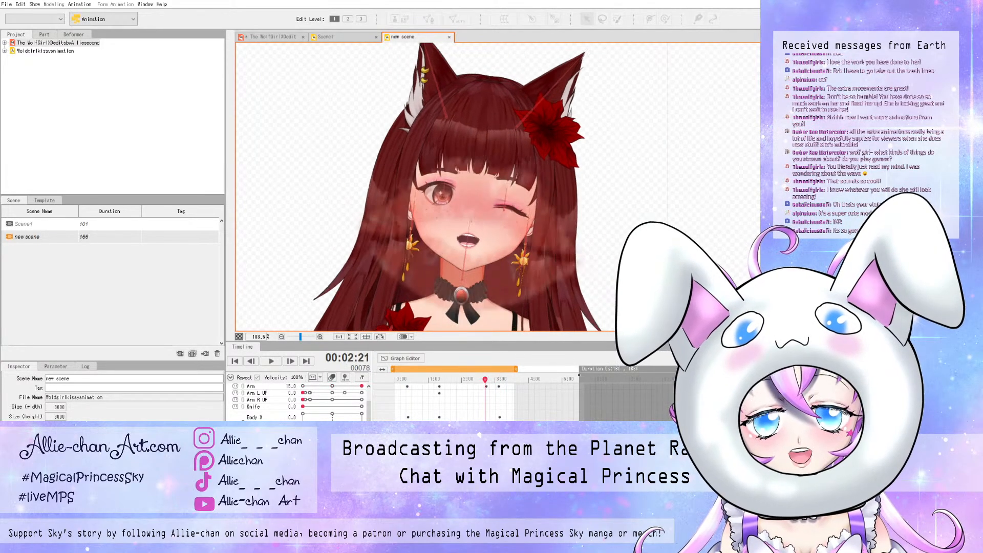
- Examine the wink, kiss mark and head tilt between 00:02:01 and 00:02:29 alongside the angle, arm and body keyframes
scroll(299, 402, up, 10)
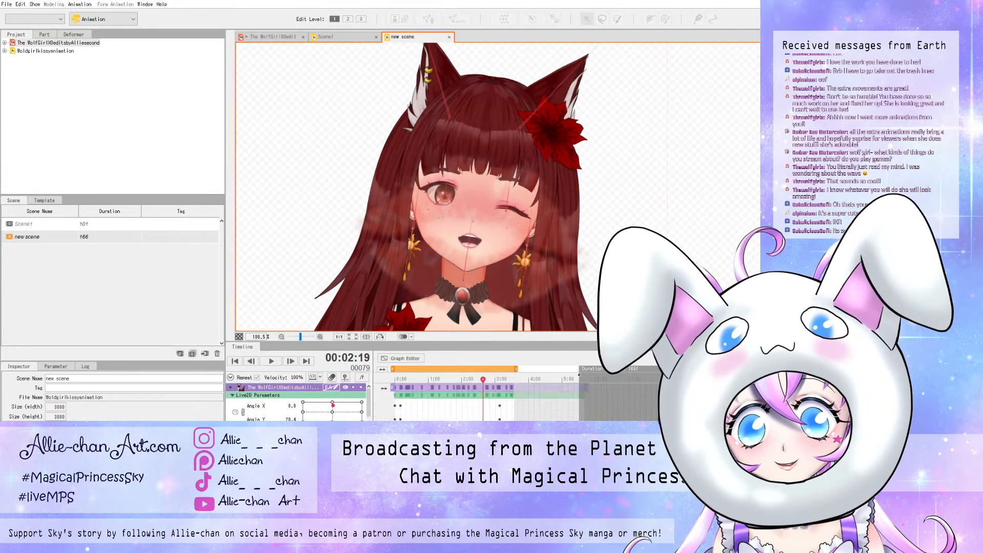
scroll(300, 402, down, 5)
scroll(299, 401, up, 5)
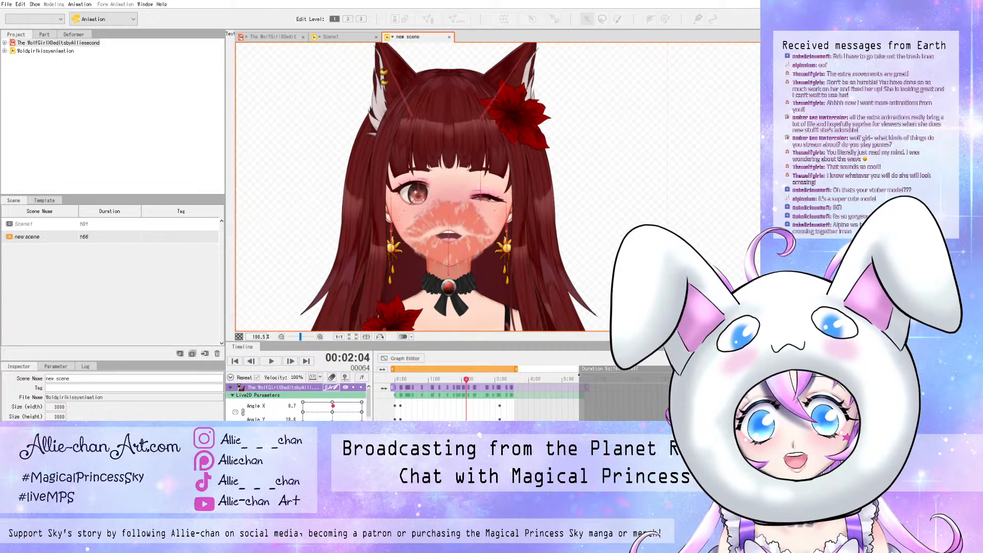
click(474, 380)
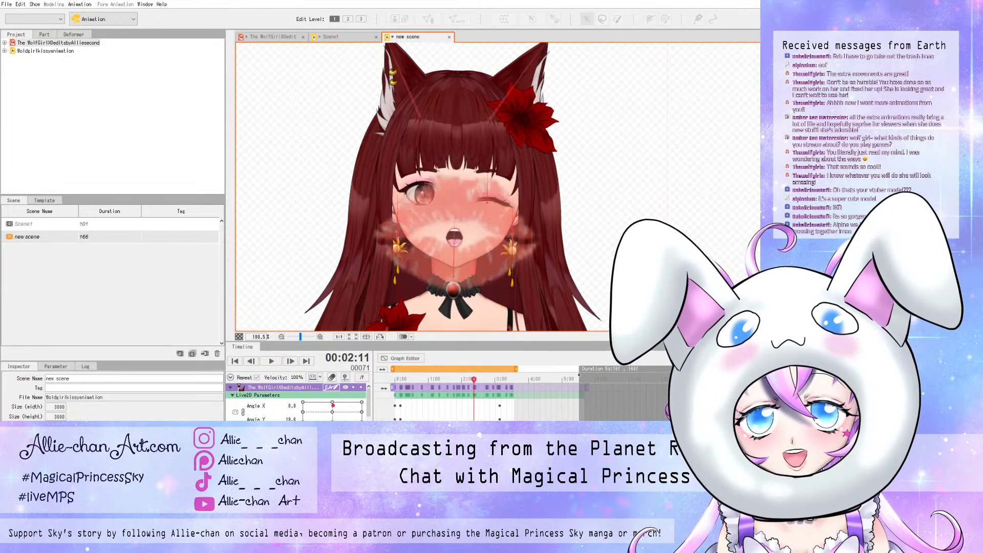
drag(473, 380, 485, 379)
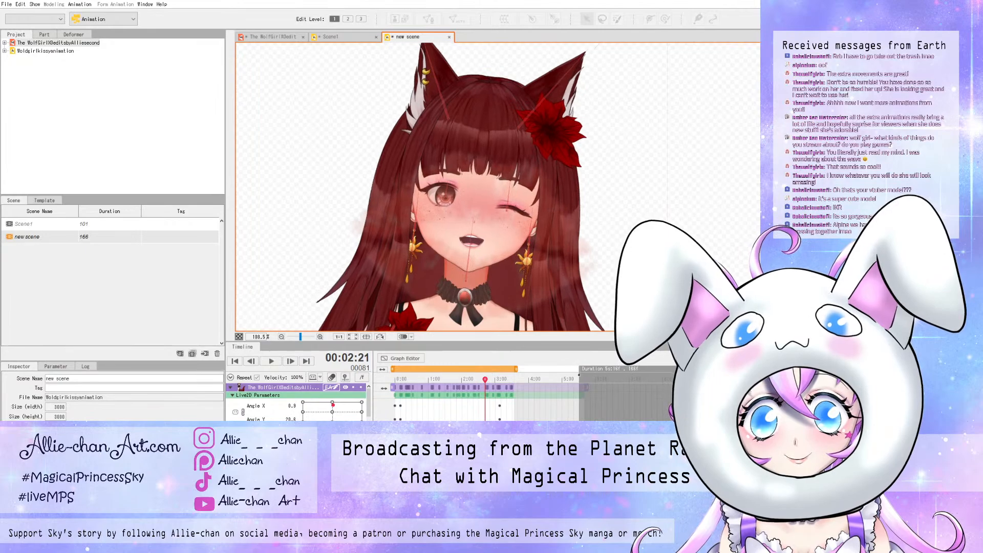
drag(485, 380, 478, 379)
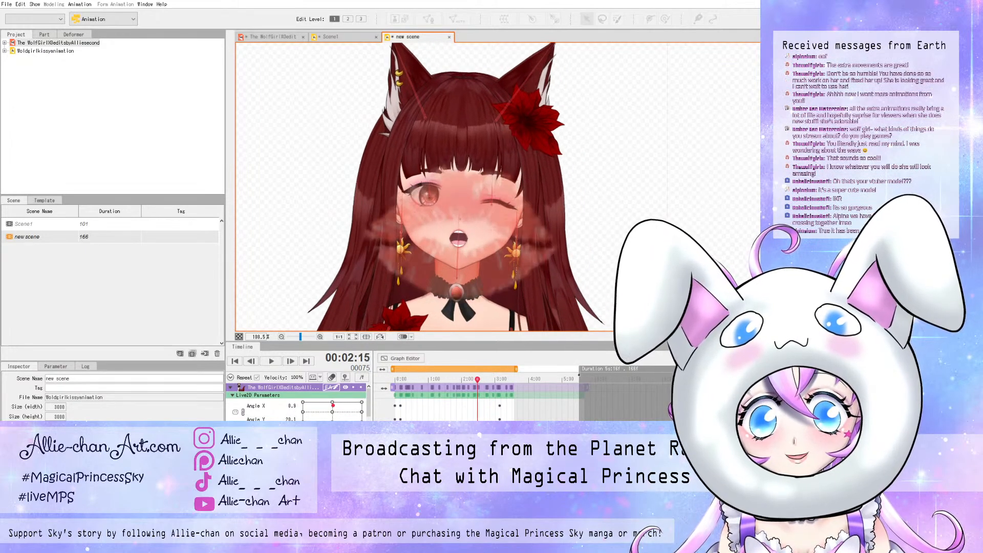
scroll(297, 402, down, 5)
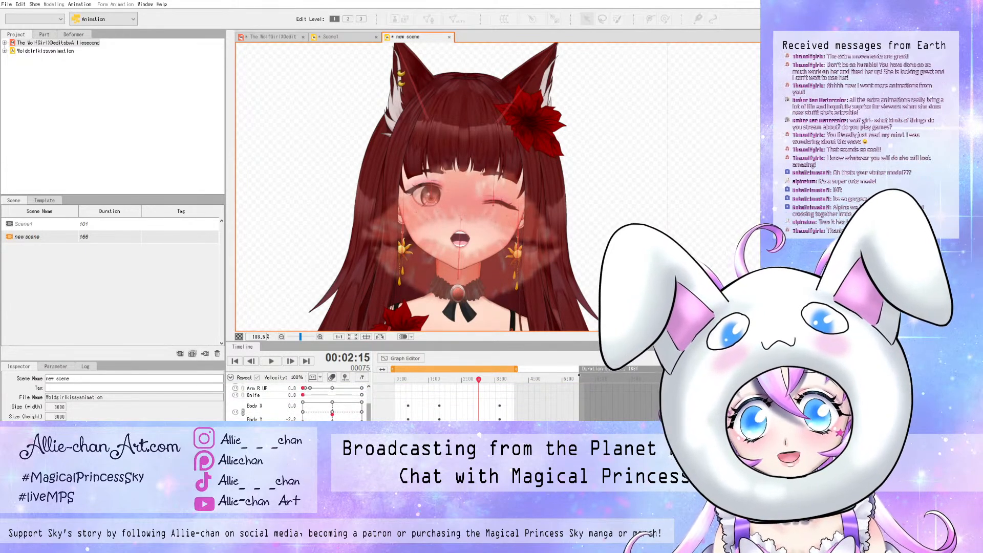
drag(479, 379, 463, 380)
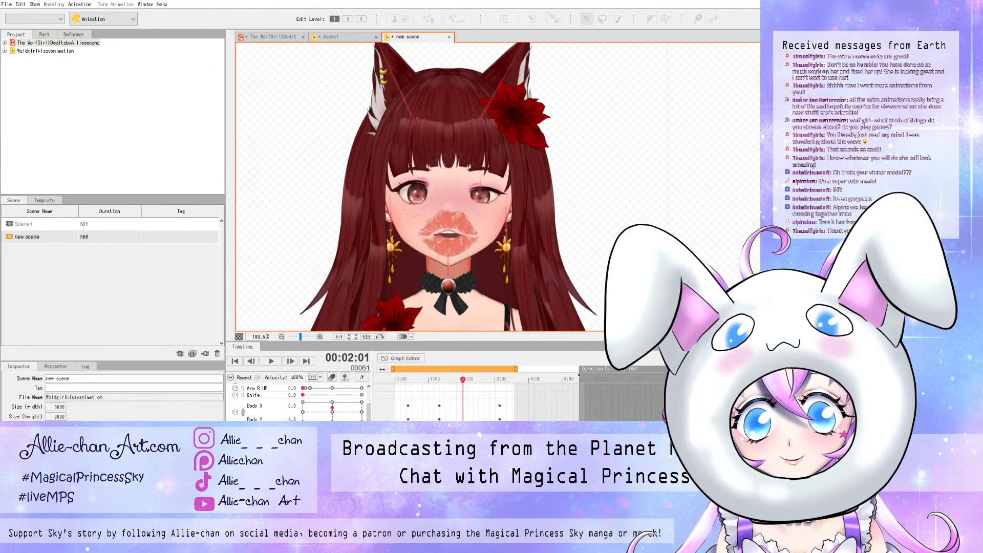
key(Right)
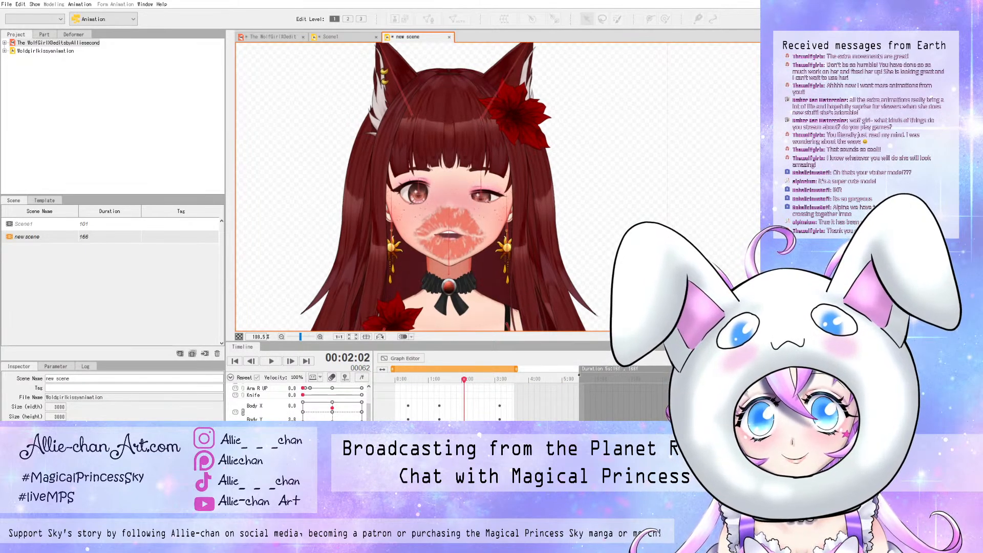
drag(464, 379, 494, 380)
scroll(300, 404, up, 10)
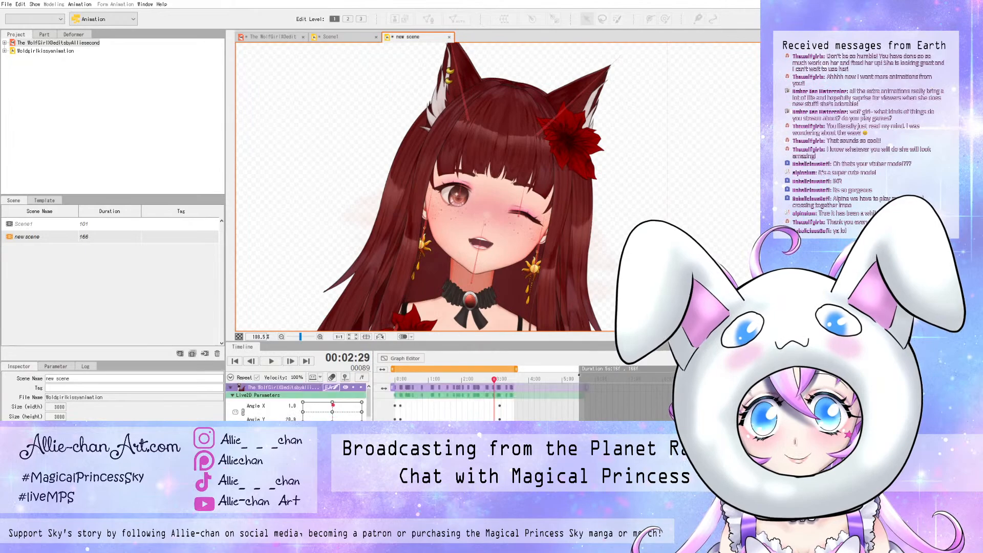
drag(494, 380, 468, 379)
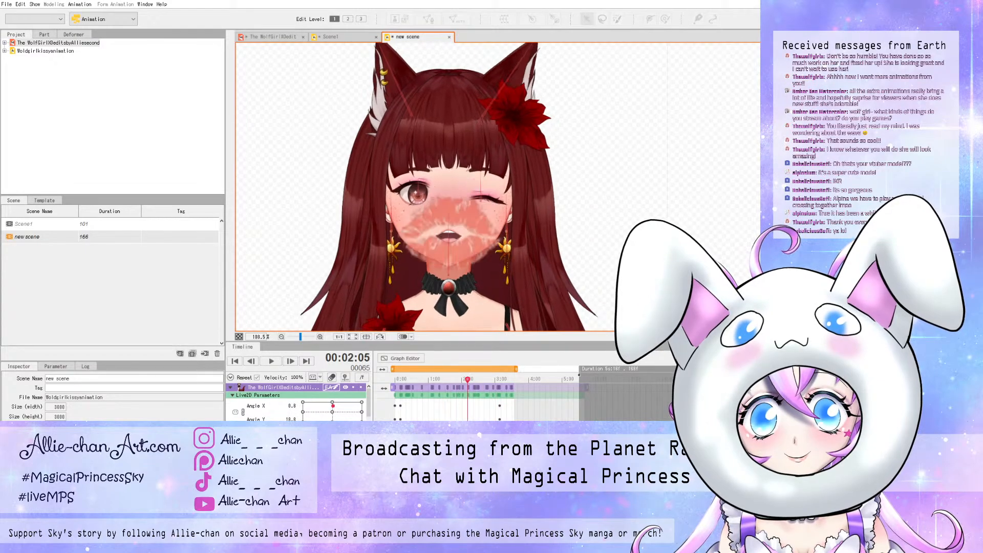
scroll(297, 402, down, 10)
scroll(297, 402, up, 10)
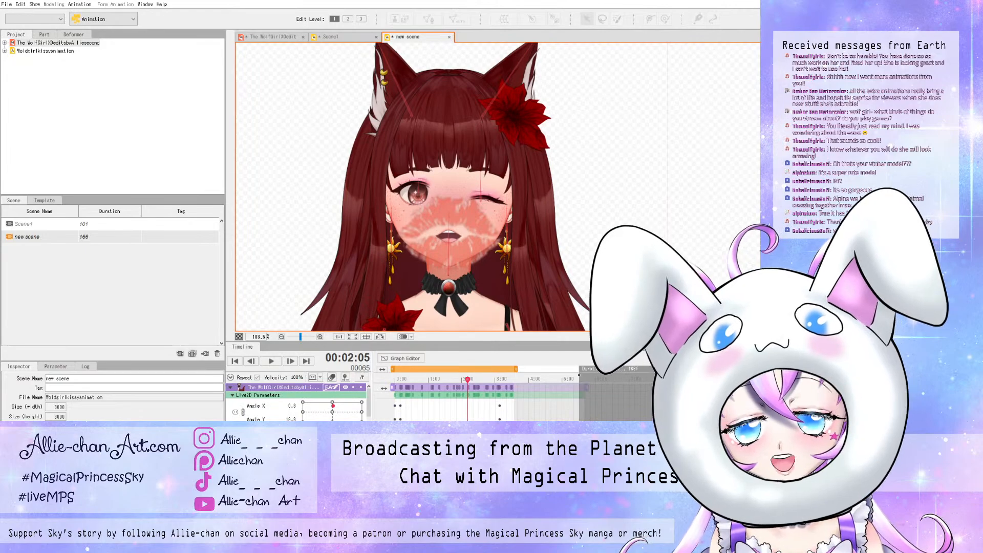
scroll(297, 402, down, 3)
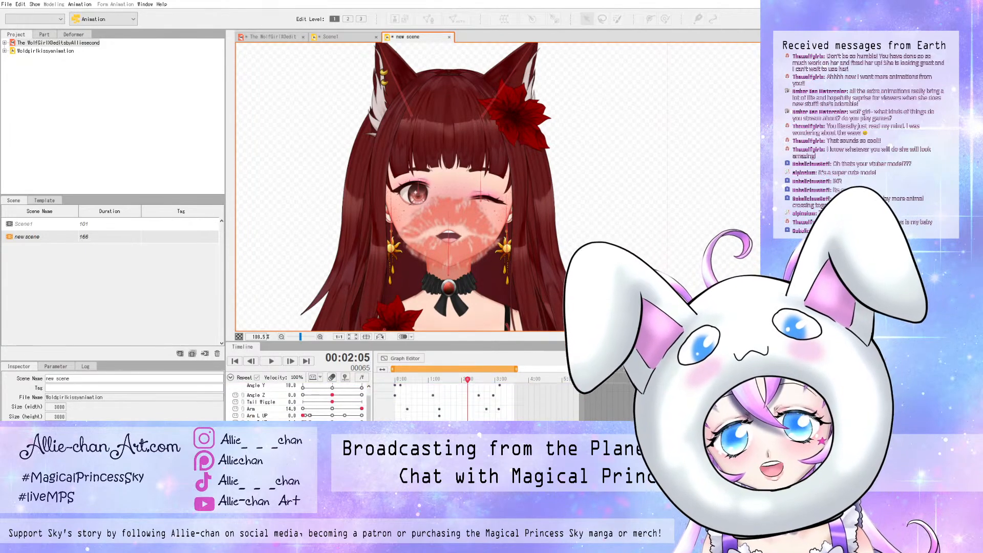
- Step through the new scene's timeline to 00:02:21 and examine the wink and the fading kiss mark up close
scroll(297, 402, up, 3)
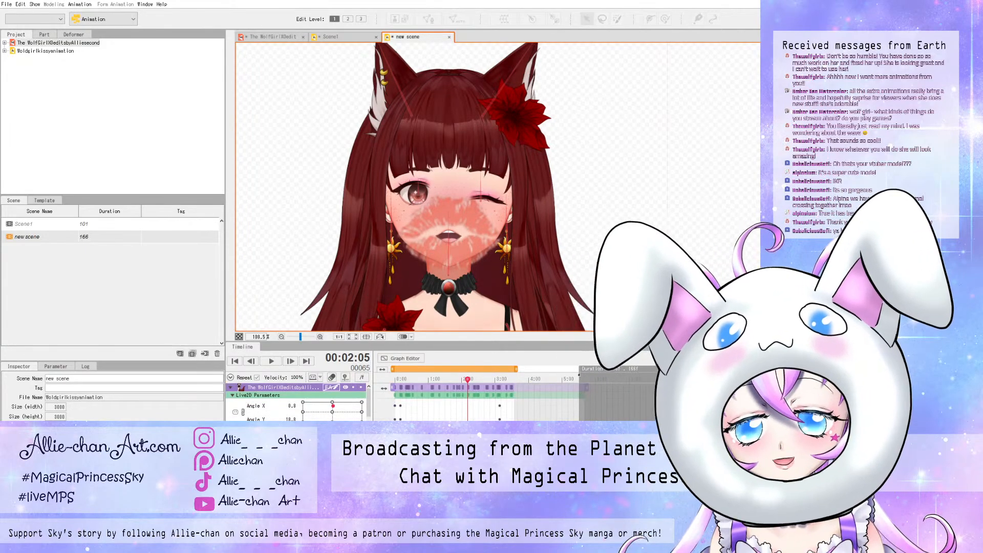
scroll(297, 402, down, 3)
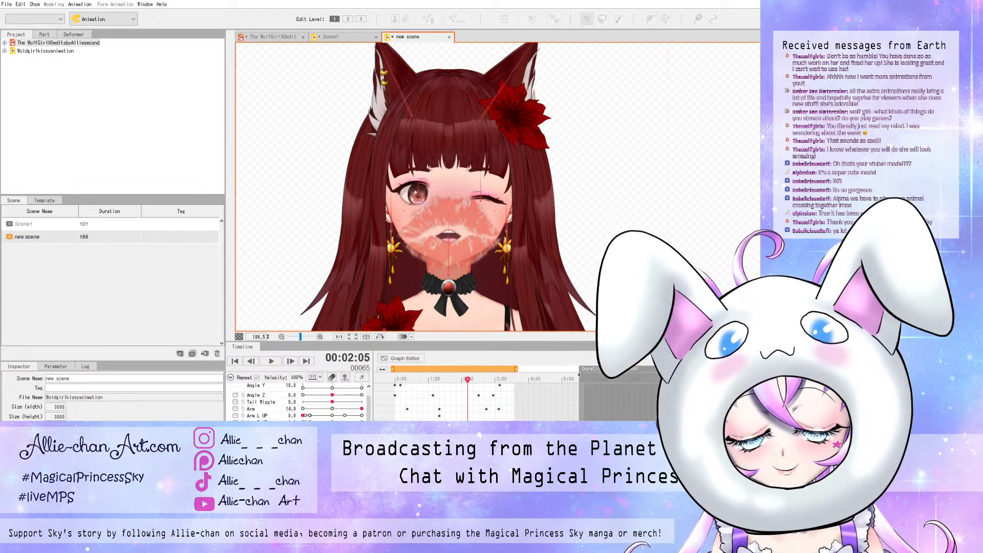
click(448, 379)
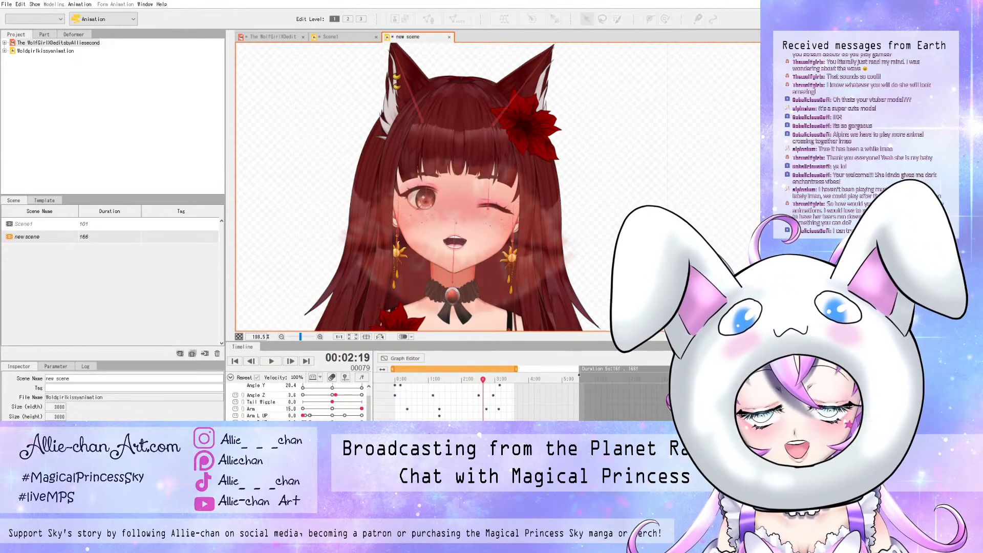
scroll(436, 206, up, 2)
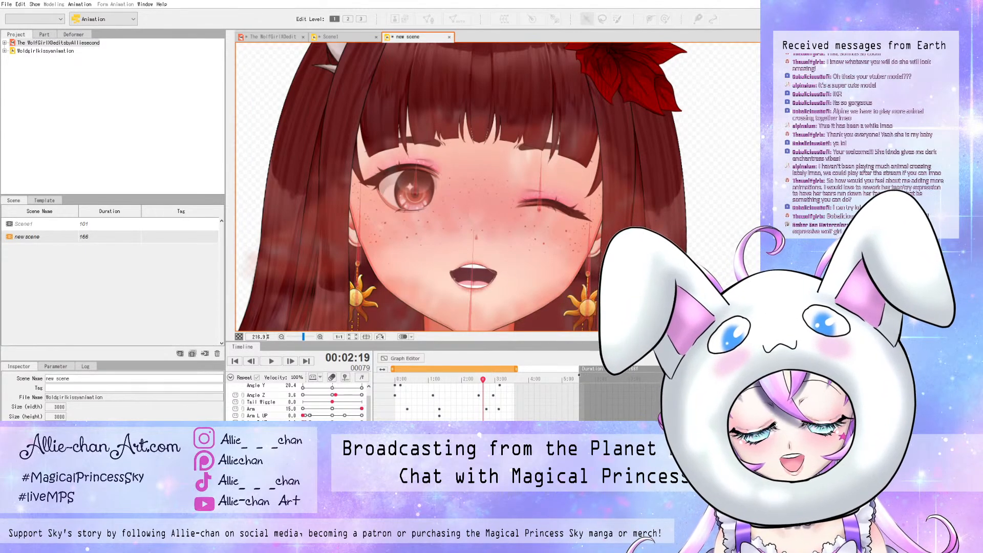
mouse_move(483, 379)
mouse_down()
mouse_move(474, 379)
mouse_move(514, 380)
mouse_move(444, 379)
mouse_move(485, 380)
mouse_up()
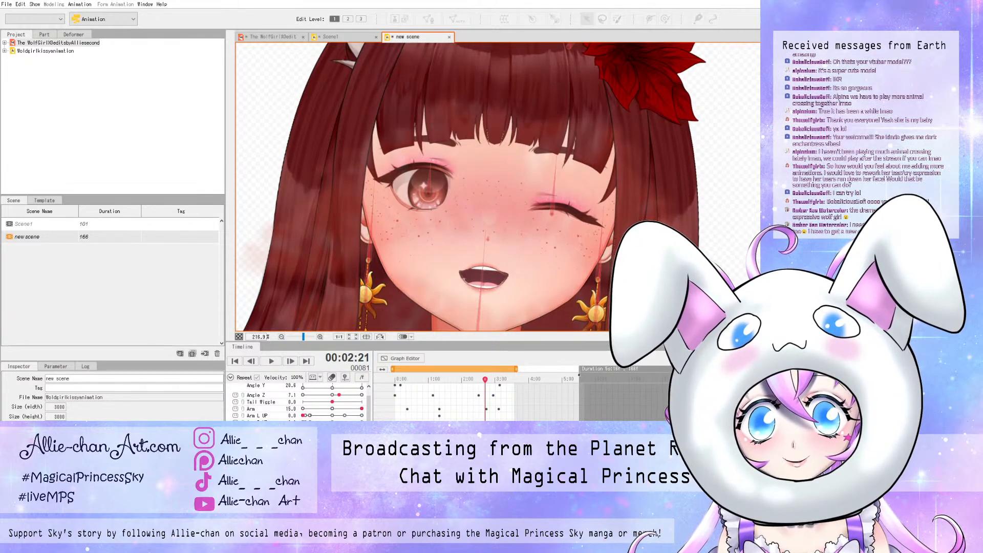
- Extend the end of the timeline's work area to about the 4-second mark and save the animation file
drag(517, 370, 530, 369)
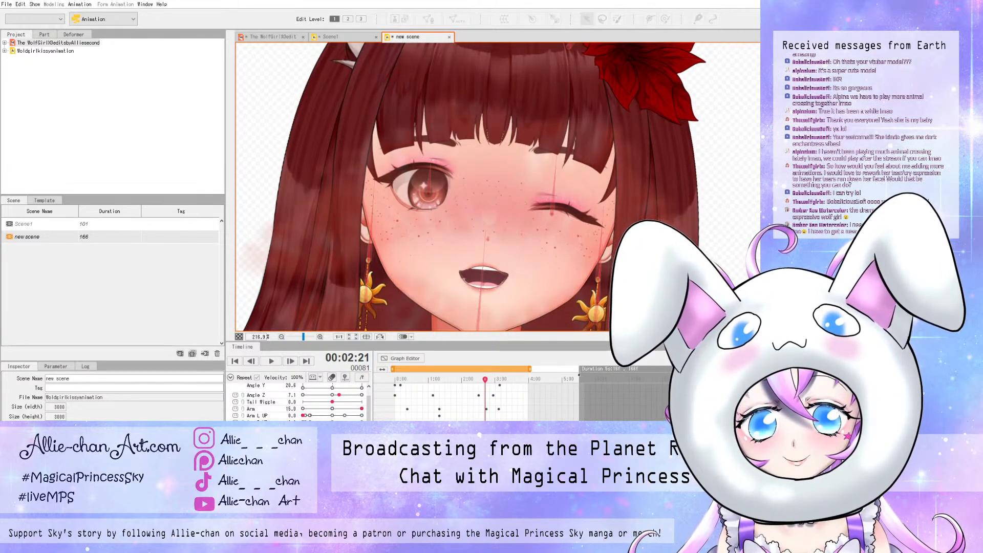
click(466, 380)
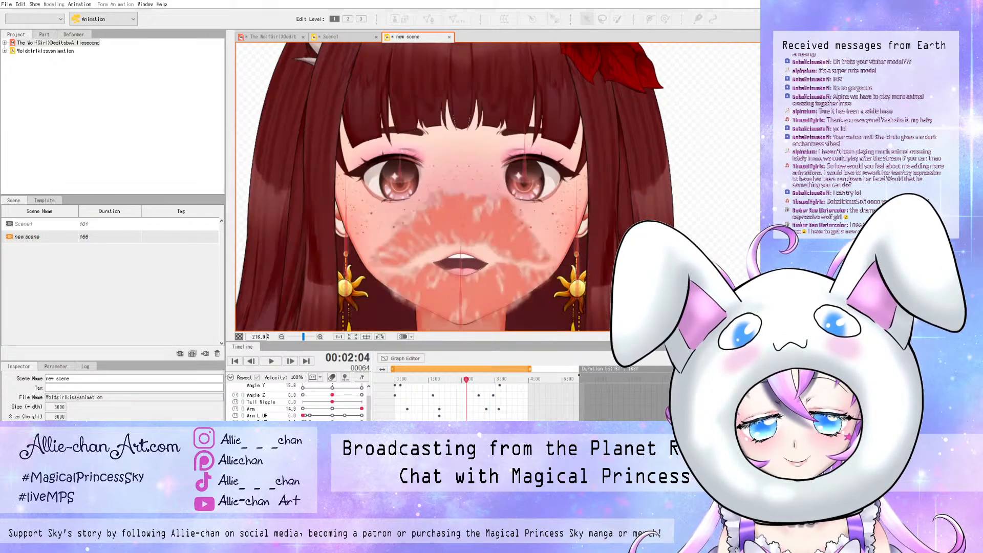
drag(512, 380, 514, 380)
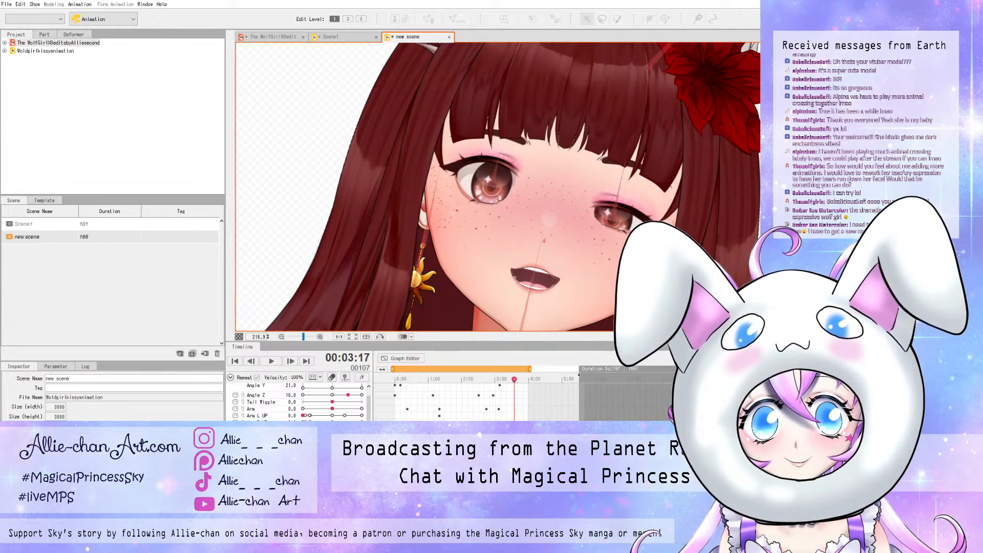
mouse_move(514, 379)
mouse_down()
mouse_move(453, 379)
mouse_move(519, 380)
mouse_up()
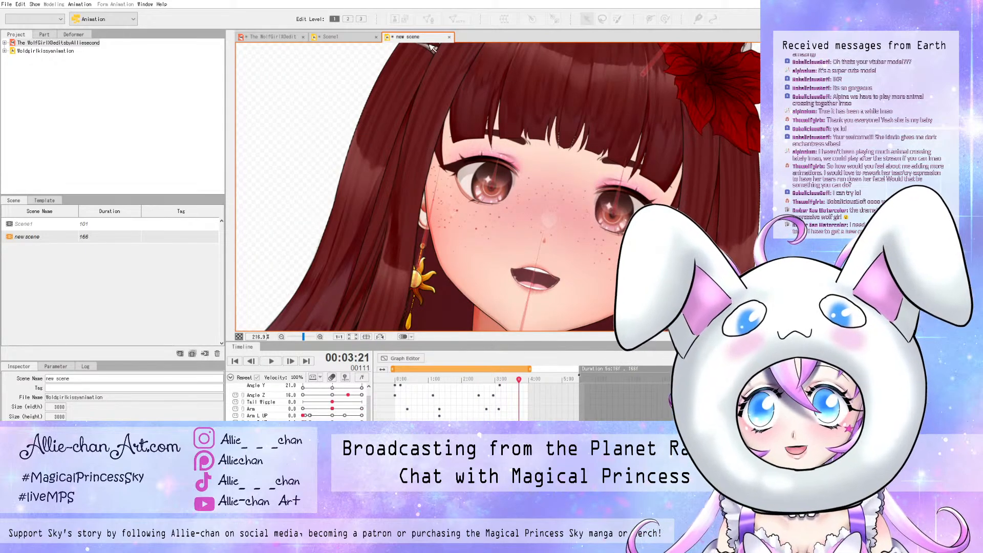
click(6, 4)
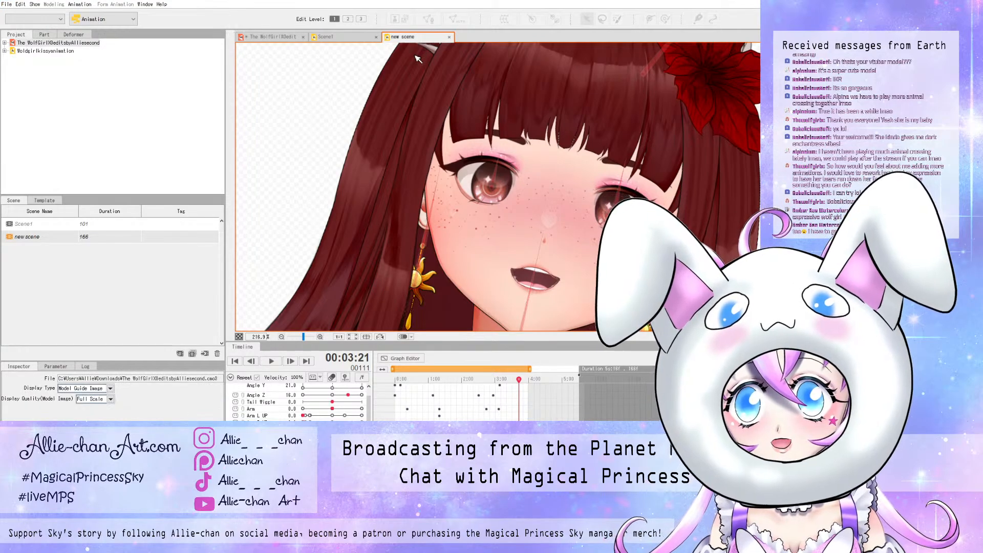
- Switch to the wolf girl model and open its scene blending settings
click(273, 37)
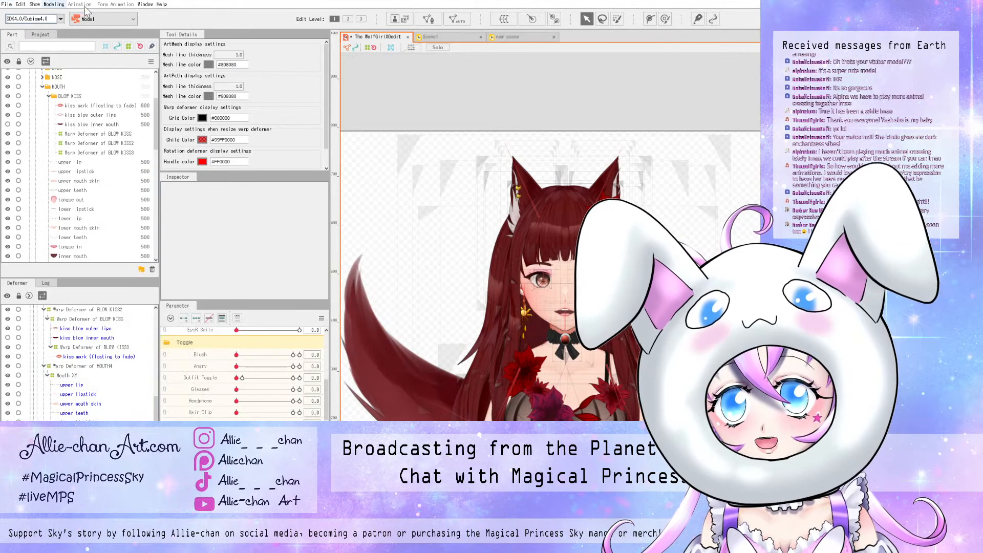
click(53, 4)
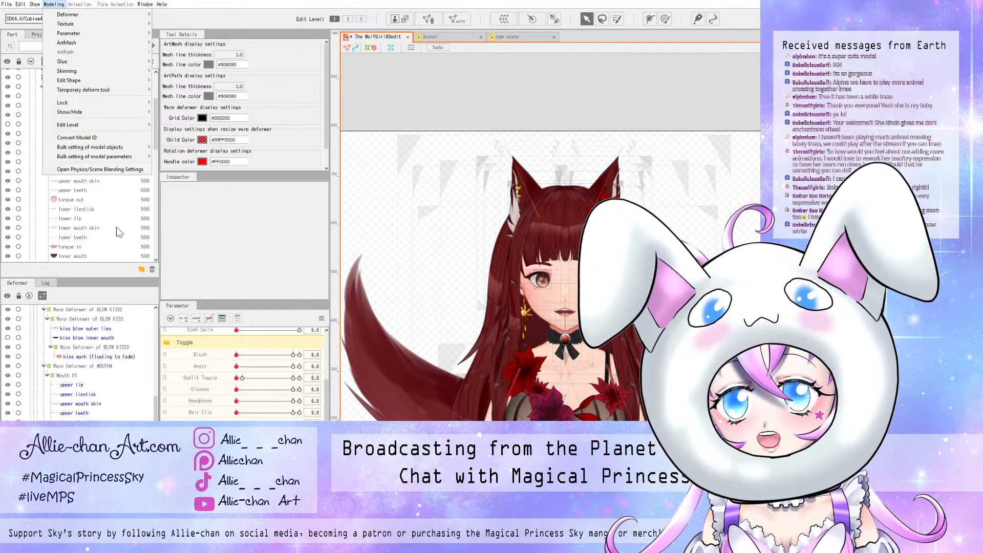
click(117, 169)
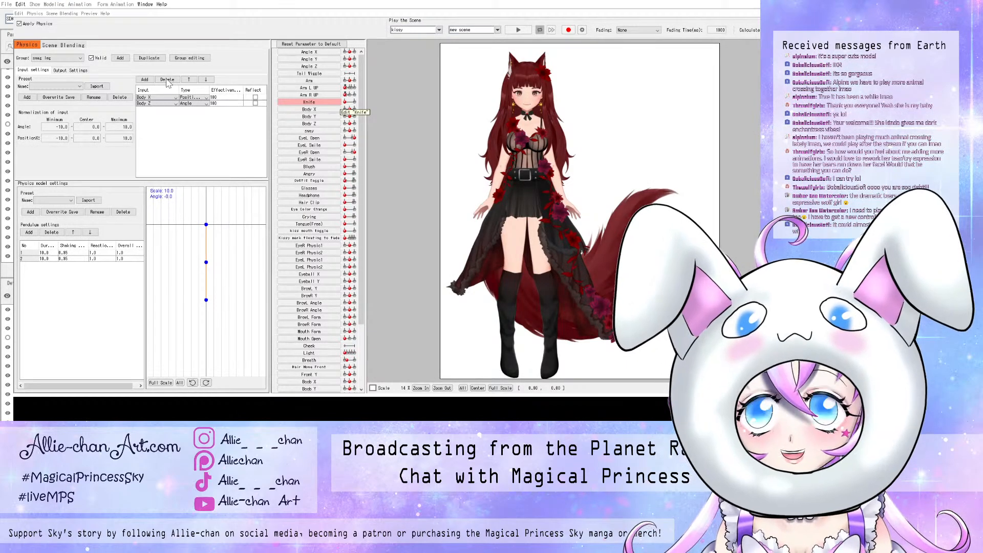
click(63, 44)
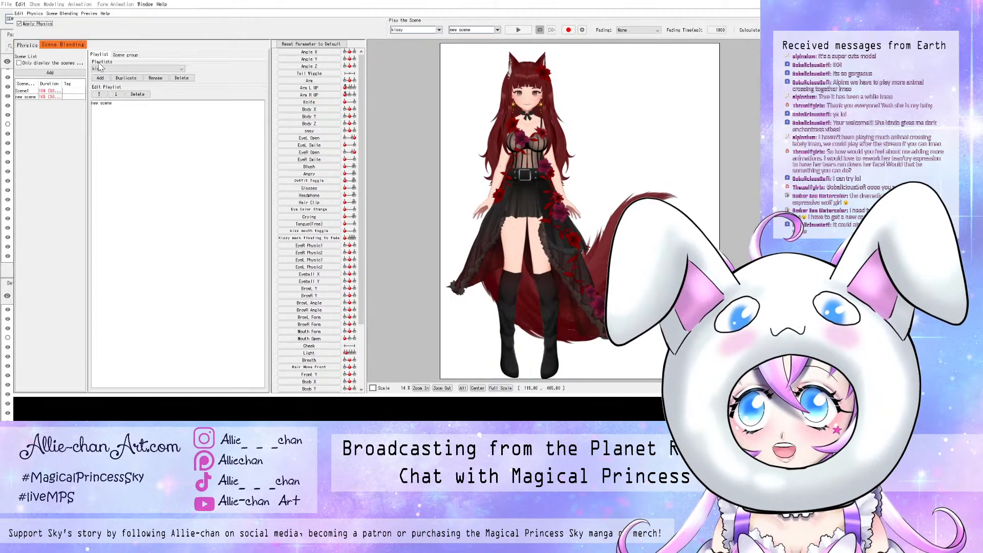
- Play new scene from the kissy playlist with physics applied and examine the kiss animation on the character's face
click(518, 30)
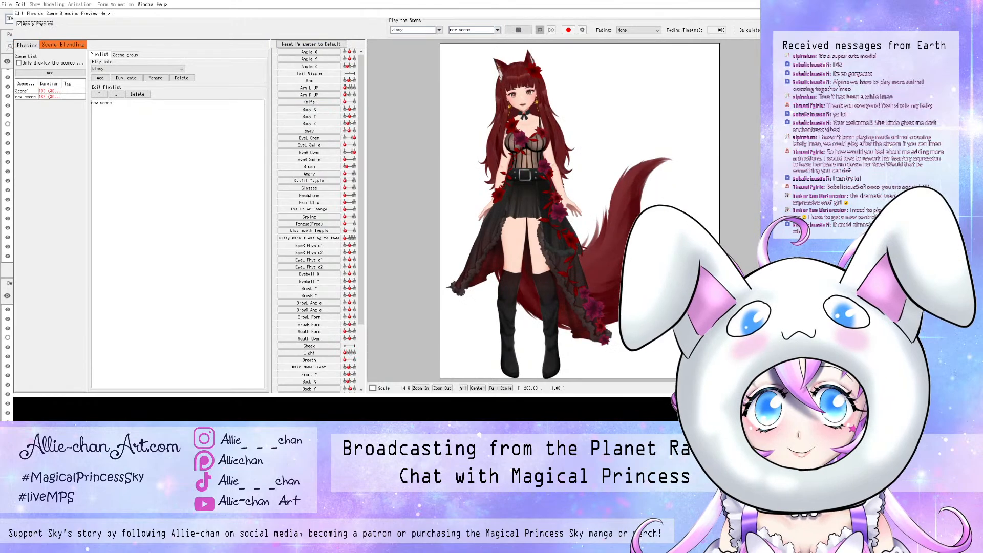
scroll(538, 215, up, 8)
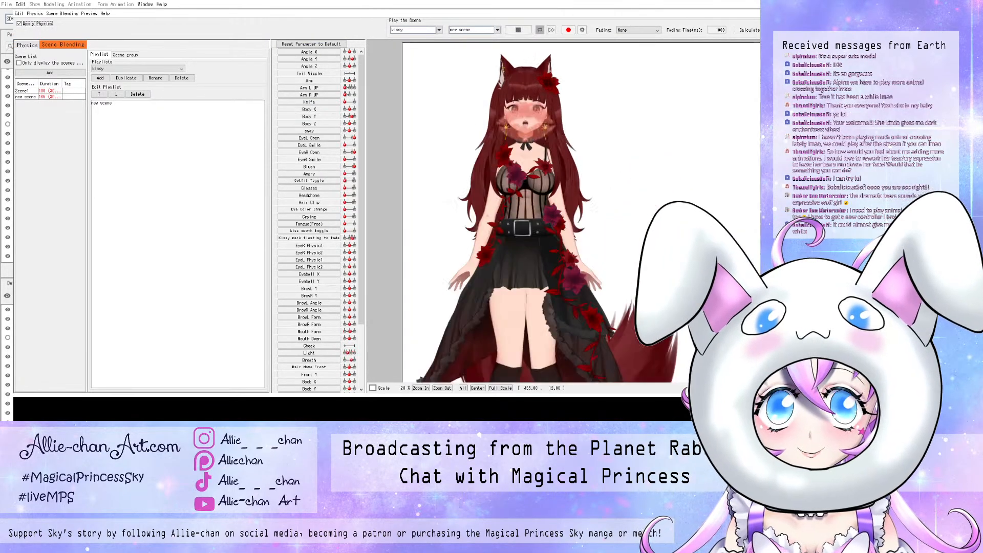
scroll(538, 215, down, 3)
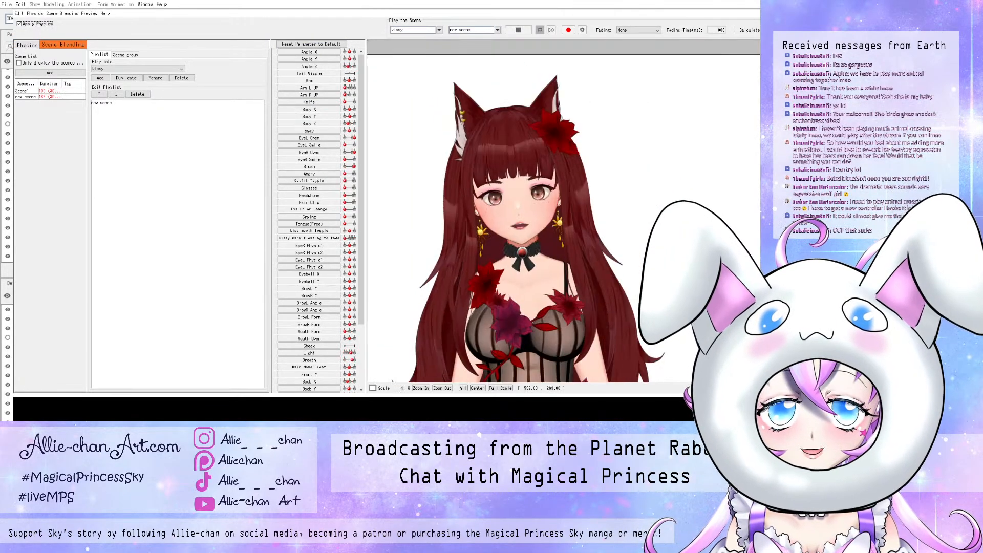
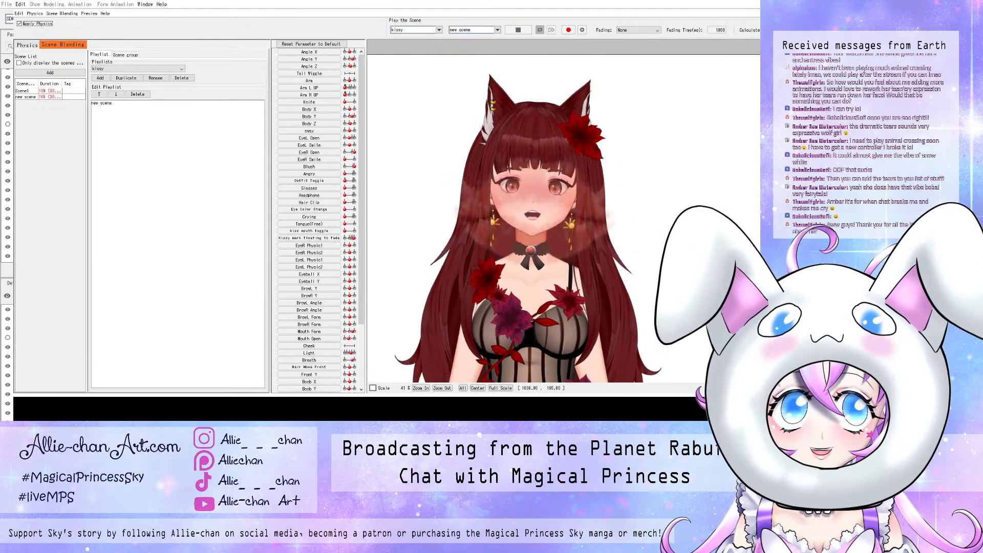
scroll(530, 222, up, 4)
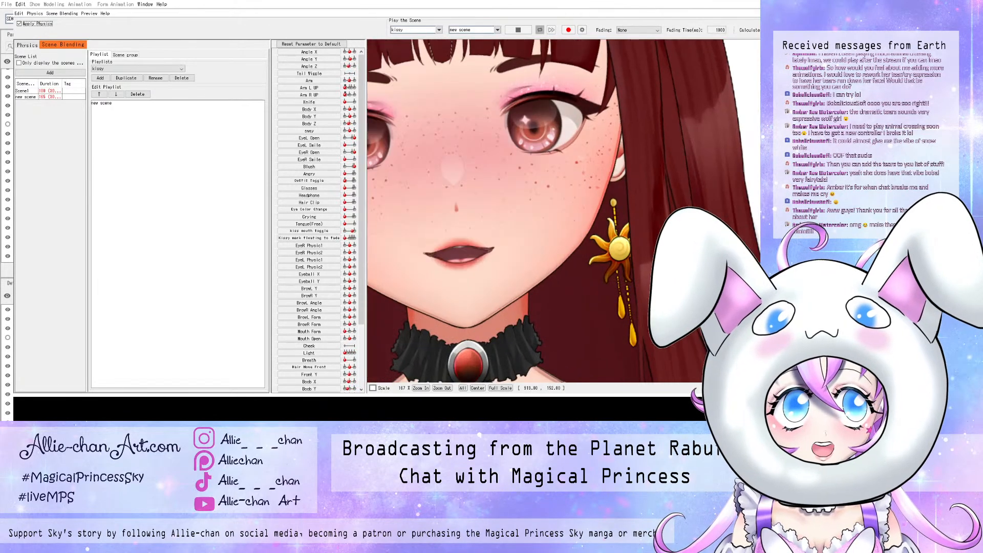
key(alt+F4)
- Return to the new scene animation and examine the kiss mark over the lips at 00:01:28
click(508, 37)
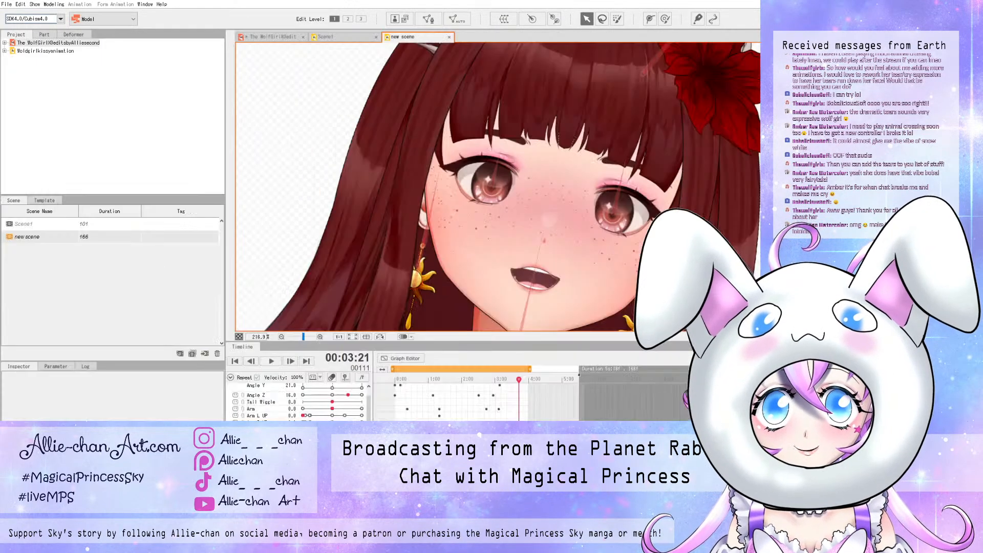
scroll(533, 297, up, 3)
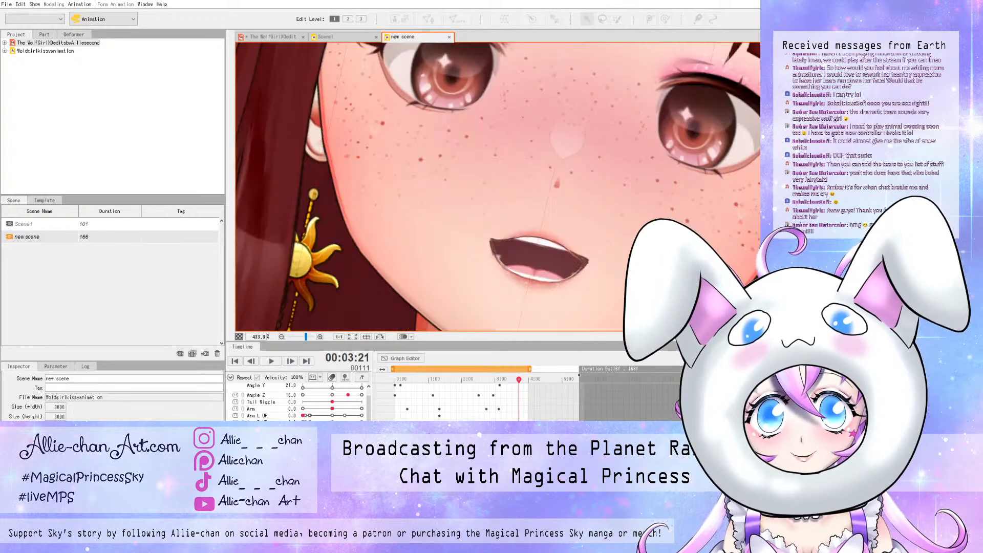
scroll(530, 289, up, 1)
drag(518, 380, 459, 380)
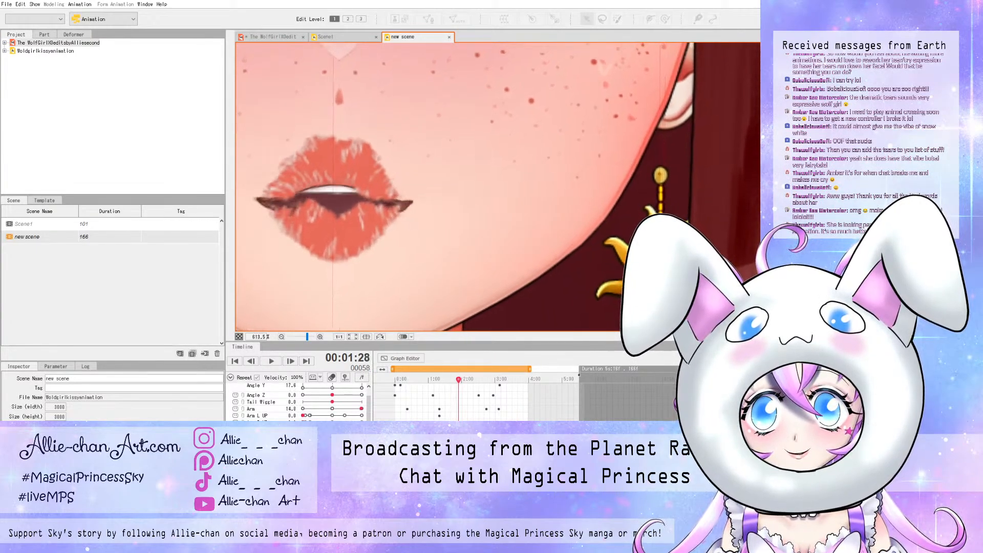
scroll(419, 330, down, 2)
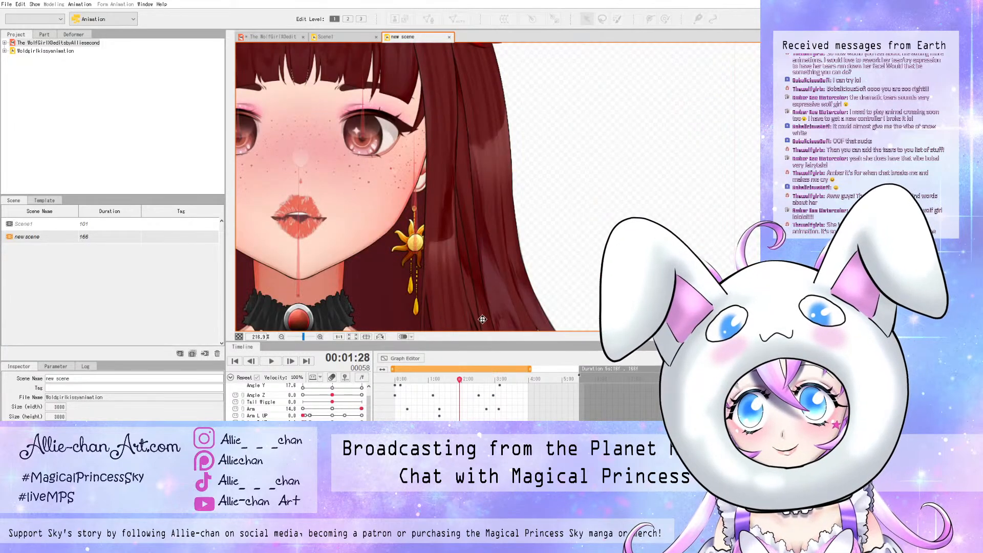
scroll(436, 329, up, 3)
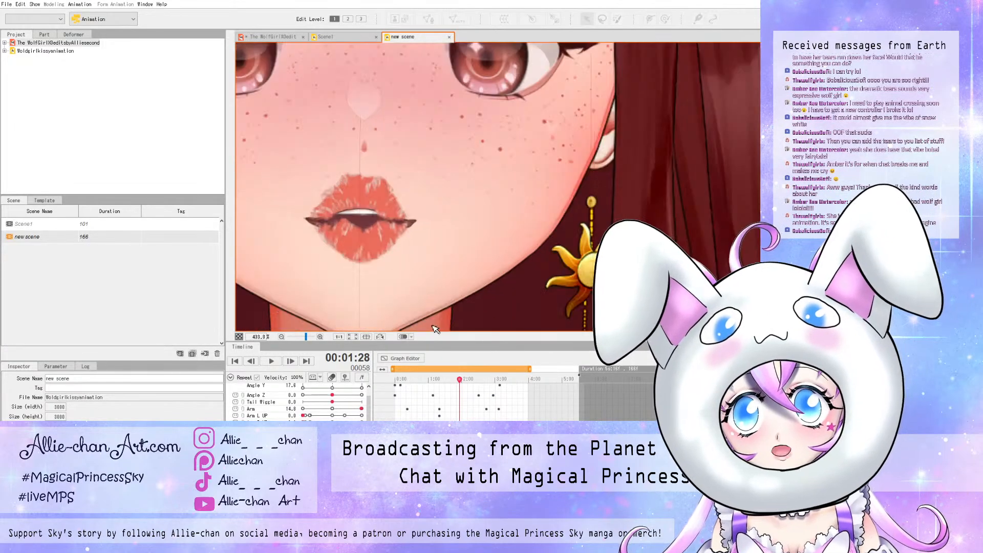
scroll(435, 329, up, 1)
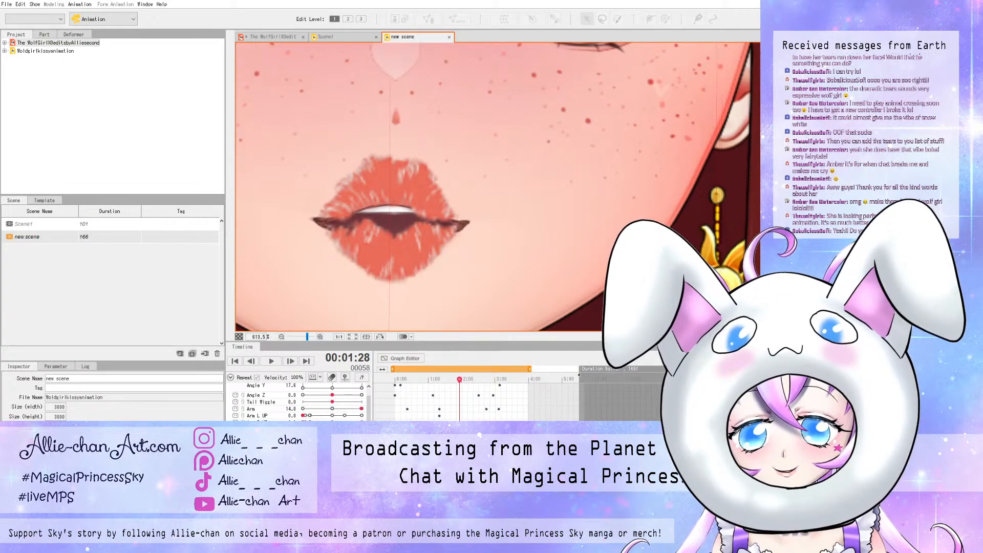
- Shift the Mouth Form keyframe near the 2-second mark slightly earlier and check the mouth shape at 00:02:02
scroll(299, 402, down, 2)
scroll(300, 402, down, 3)
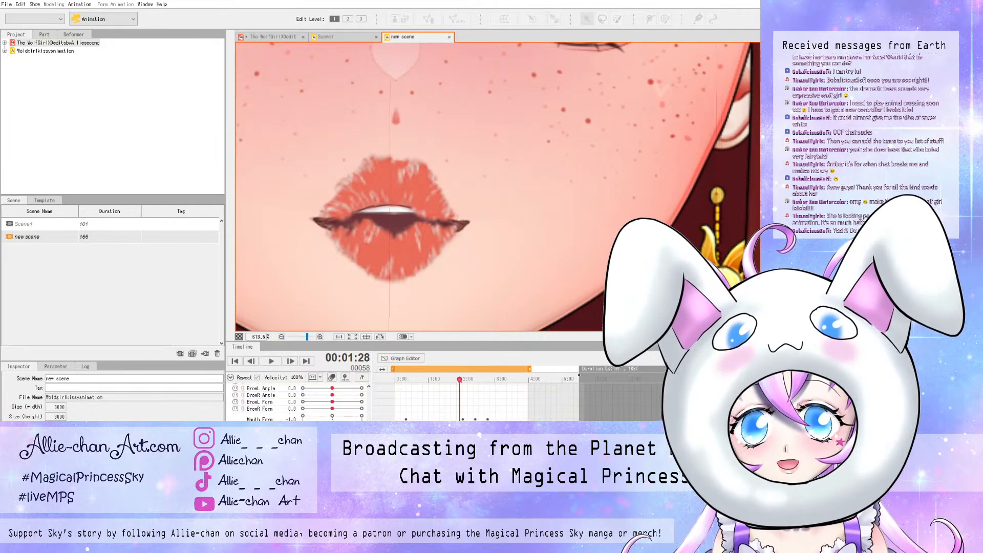
click(261, 418)
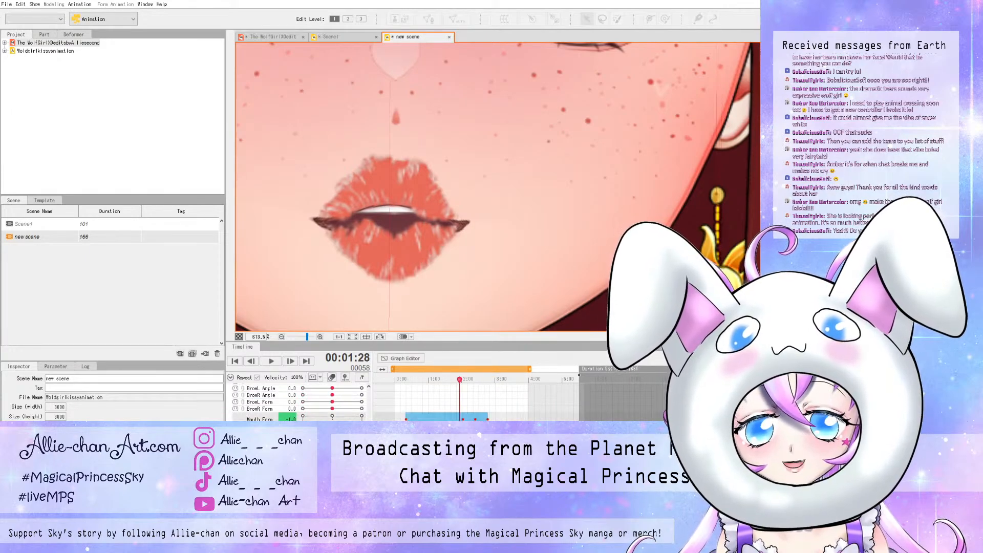
drag(446, 417, 463, 418)
click(456, 417)
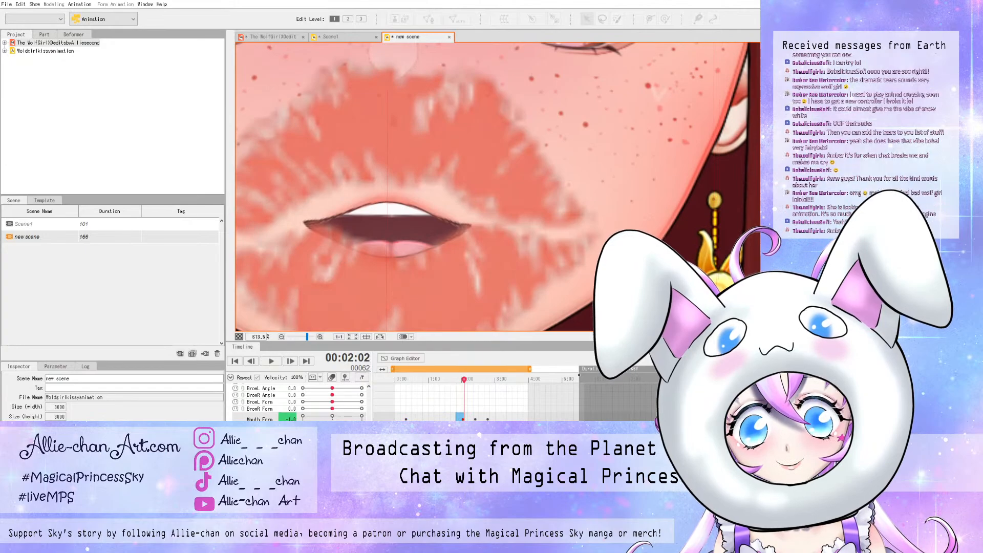
drag(302, 418, 308, 418)
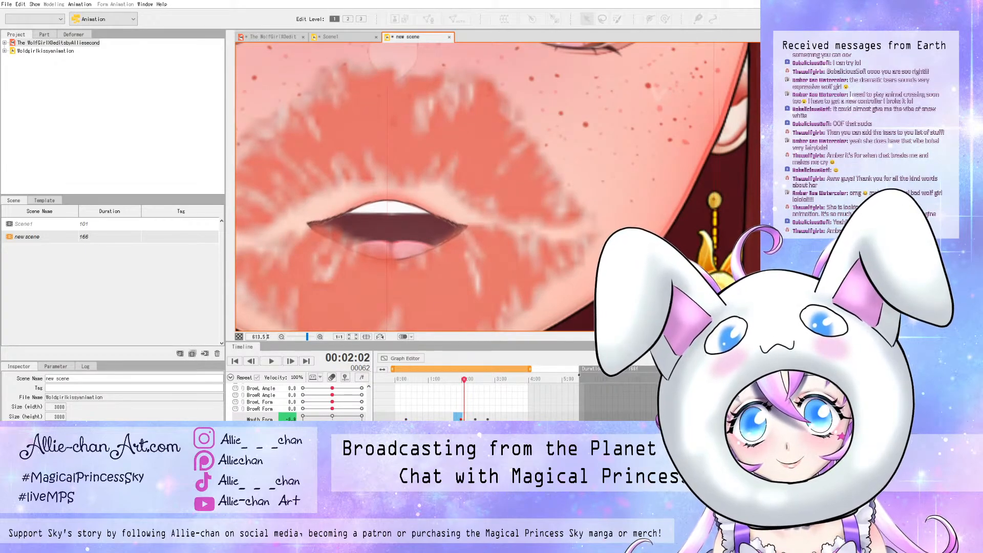
- Check the character's winking pose at 00:03:04 and save the animation
drag(464, 380, 499, 380)
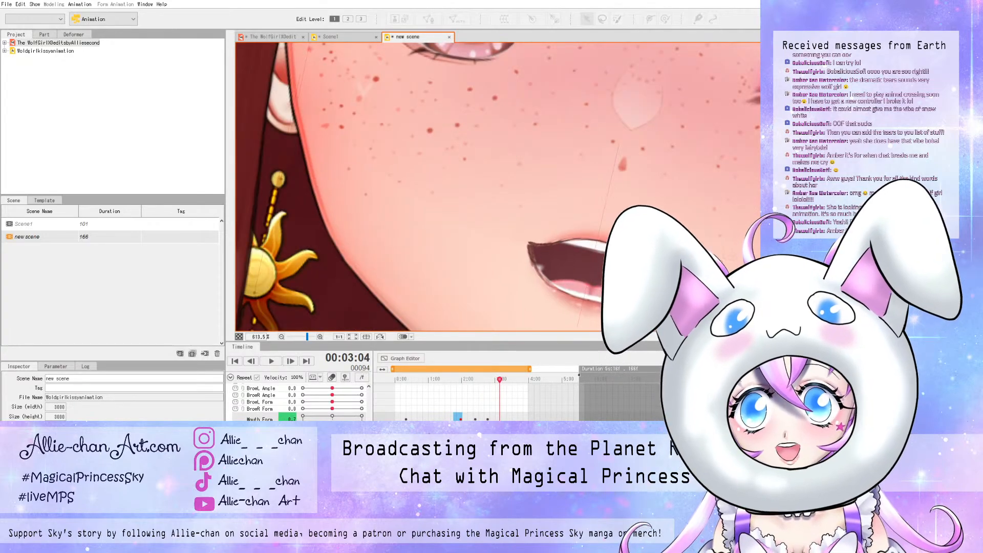
scroll(454, 205, down, 12)
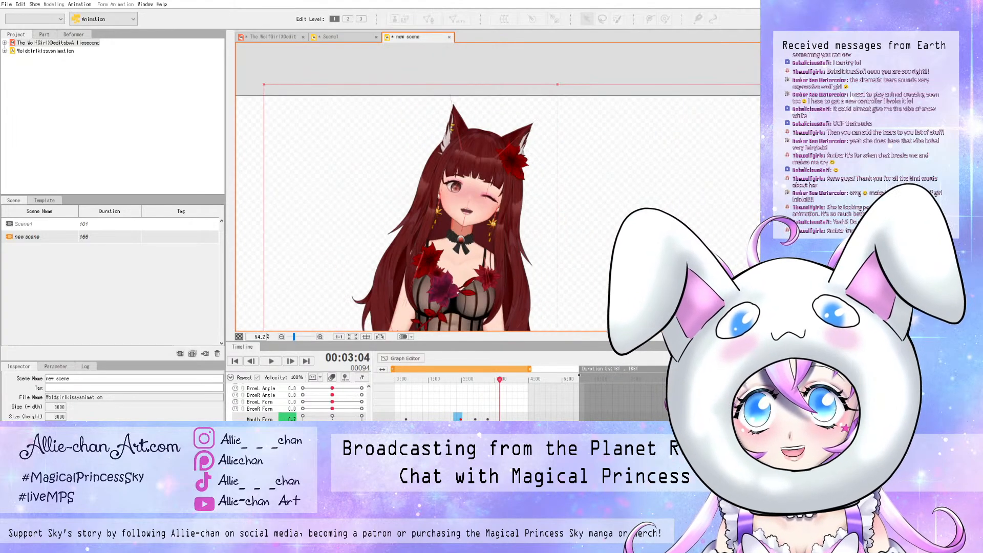
scroll(448, 244, up, 2)
click(7, 4)
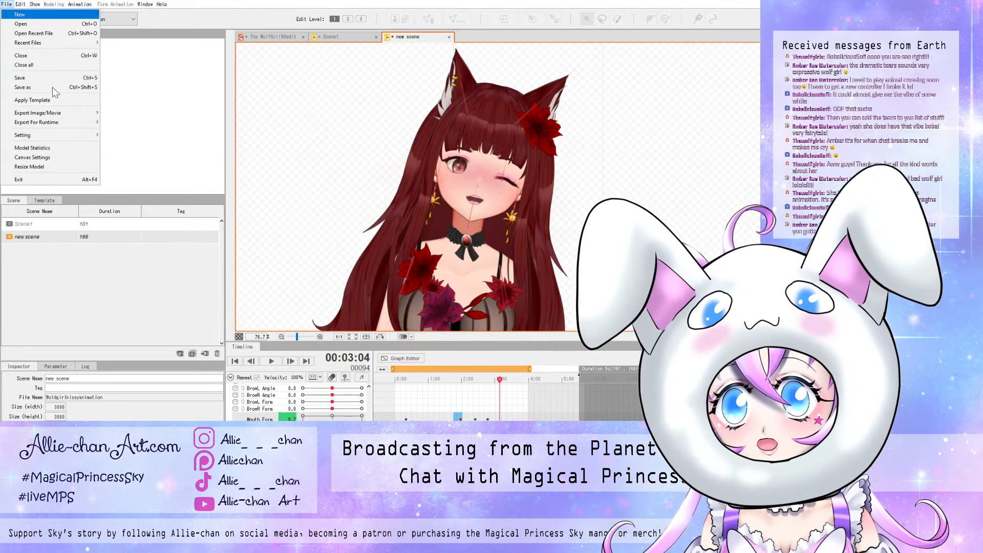
click(49, 78)
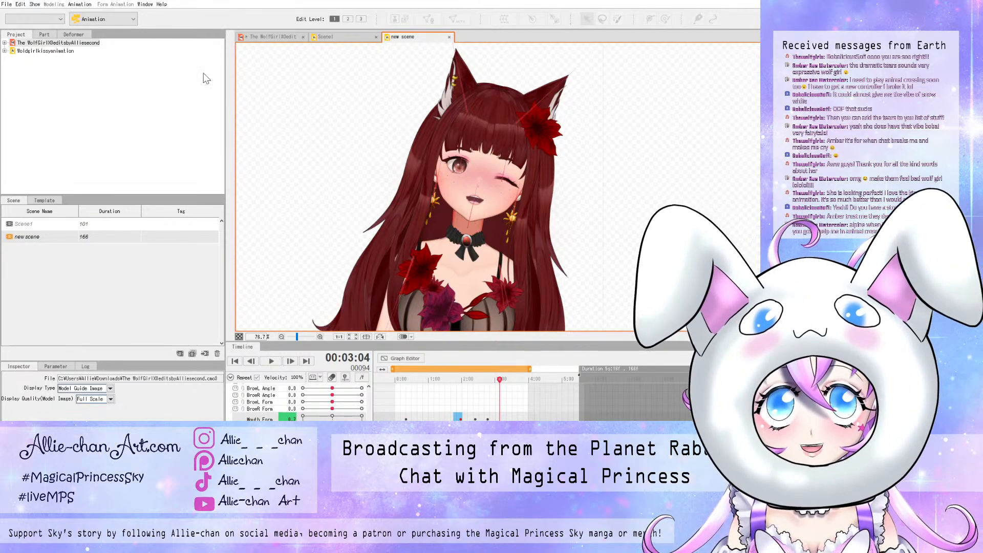
- Save the kiss animation and create a new scene named Knife waggle
scroll(413, 236, up, 2)
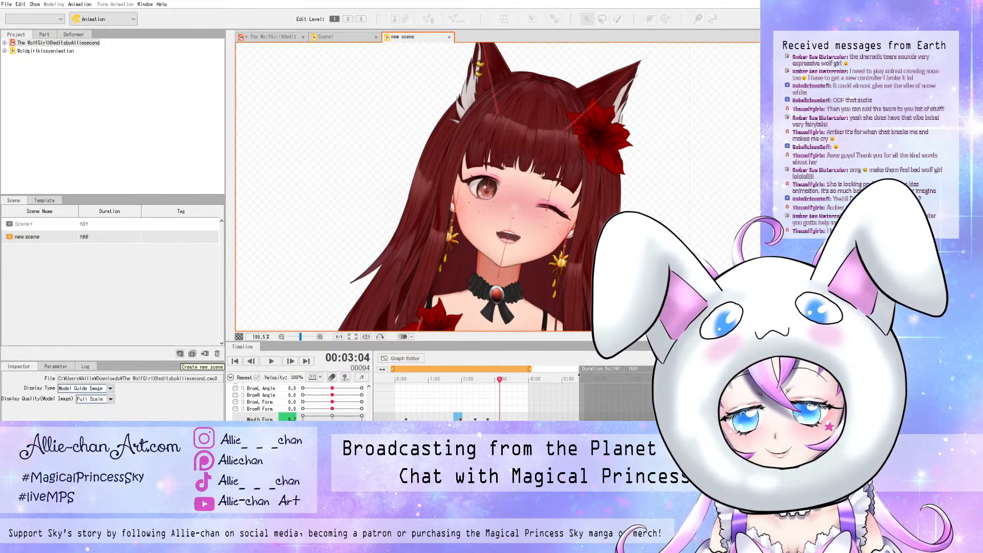
click(7, 5)
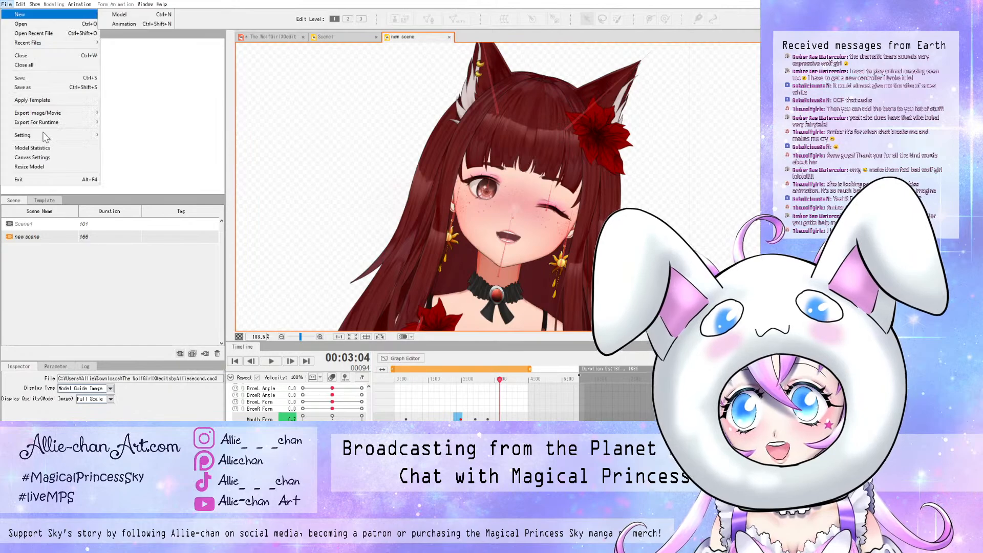
click(27, 78)
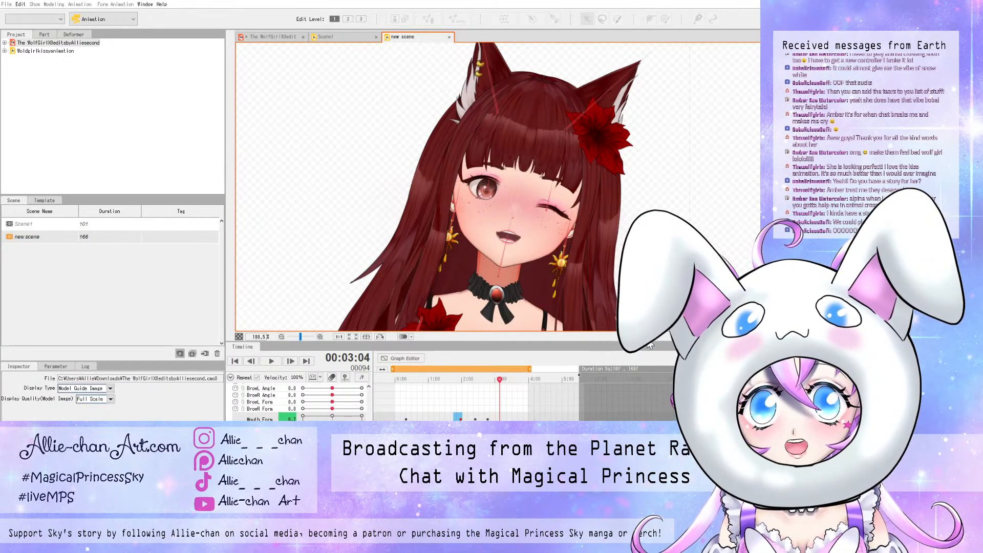
click(612, 414)
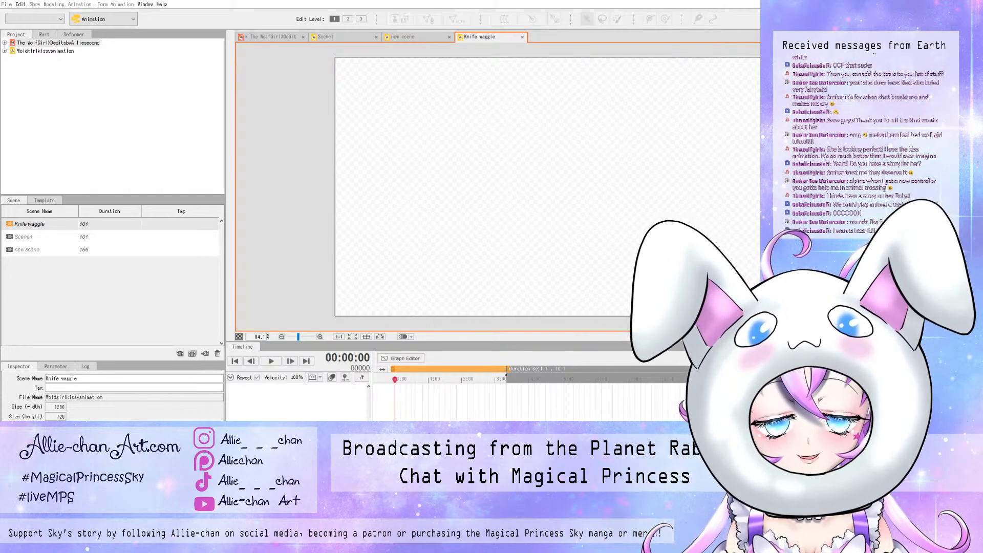
- In Scene1, stretch the wolf girl model's track to the end of the scene and open the canvas width for editing
click(338, 37)
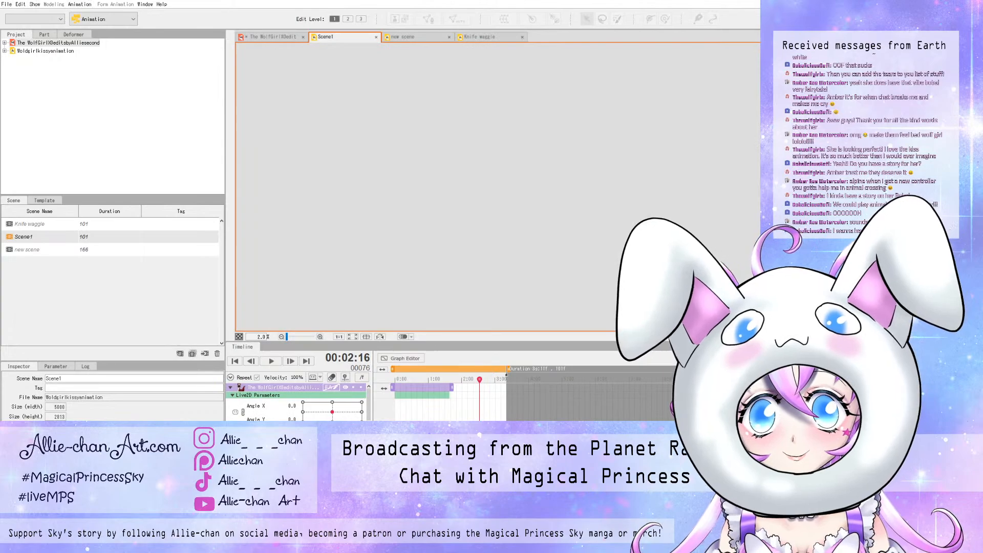
drag(452, 388, 507, 388)
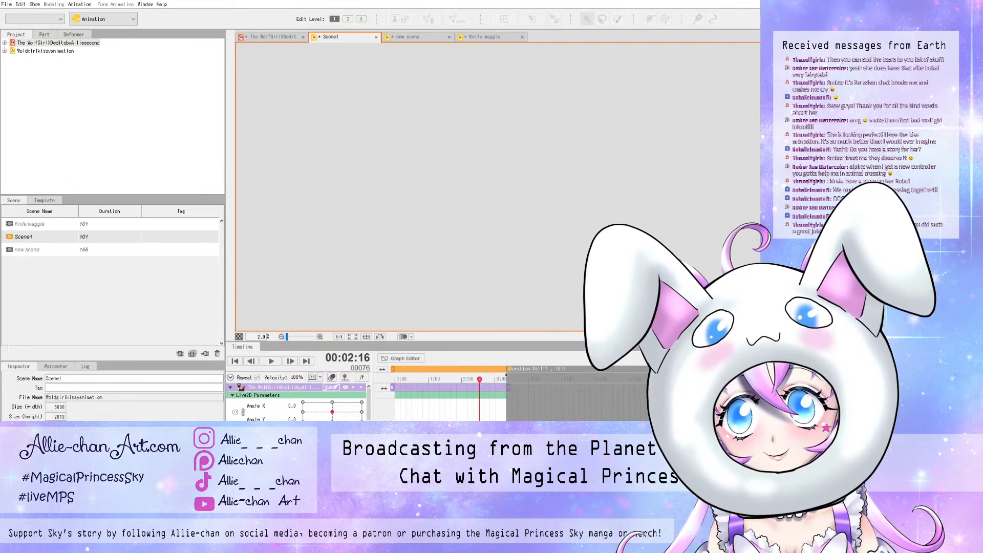
click(59, 407)
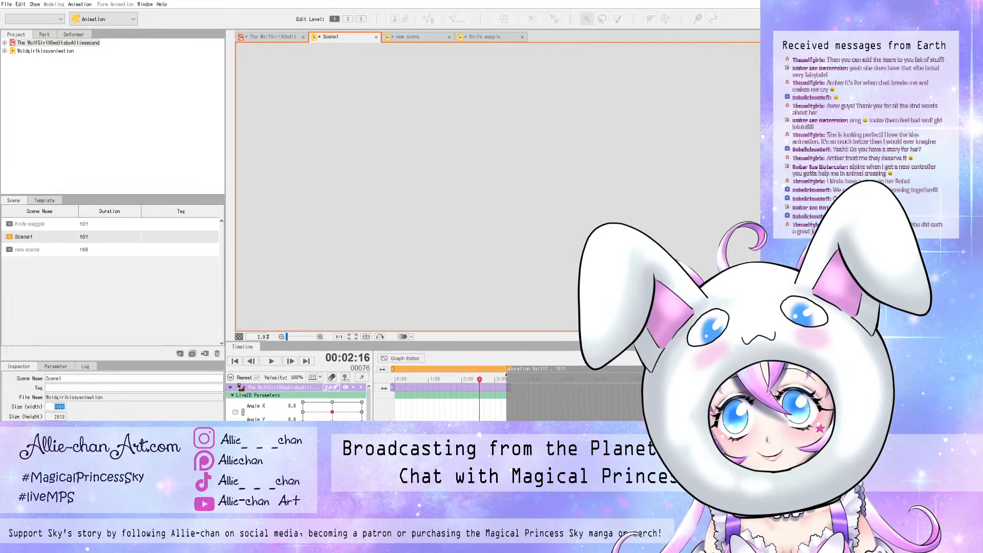
- Expand the wolf girl model's track in the Knife waggle scene and compare the scene's canvas size settings with Scene1
click(29, 223)
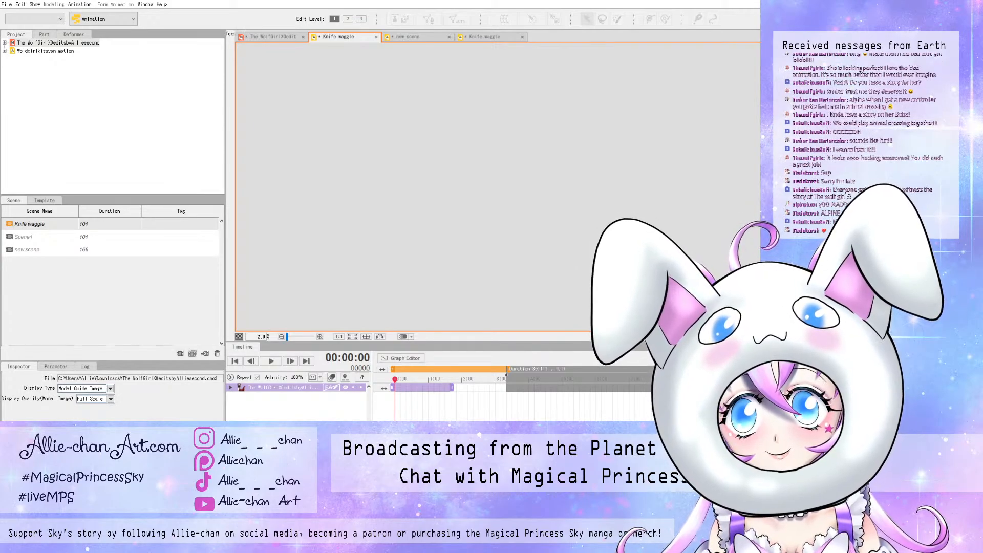
click(231, 387)
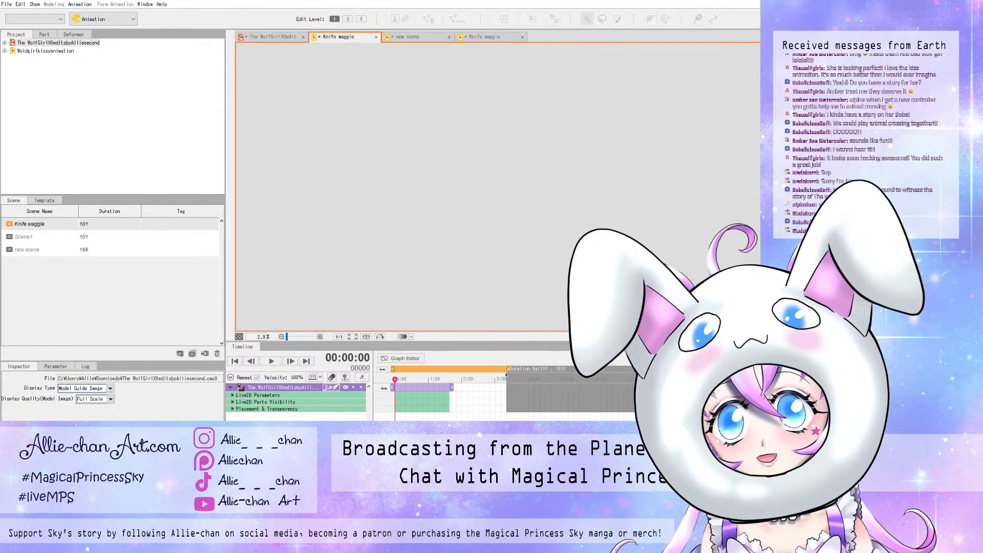
click(56, 367)
click(85, 367)
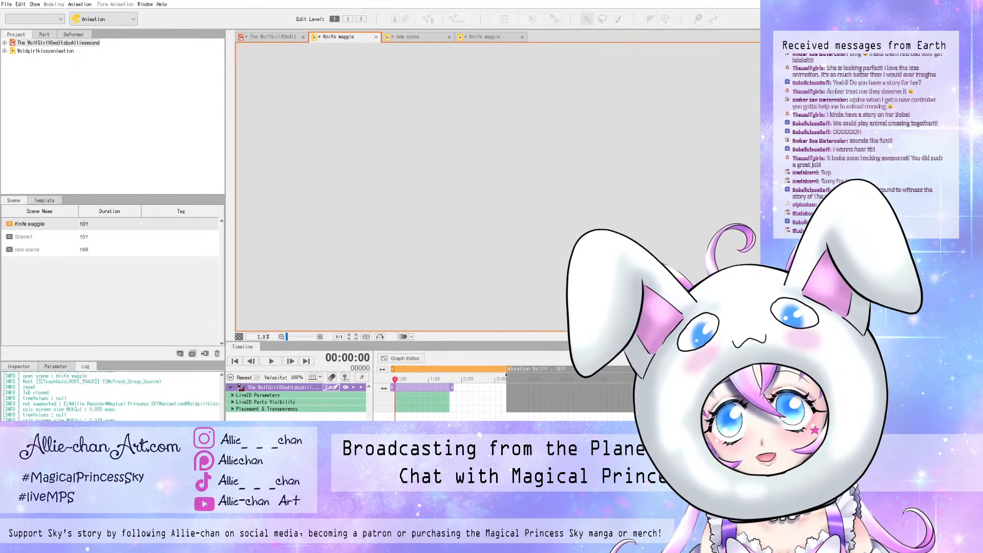
click(21, 367)
click(32, 237)
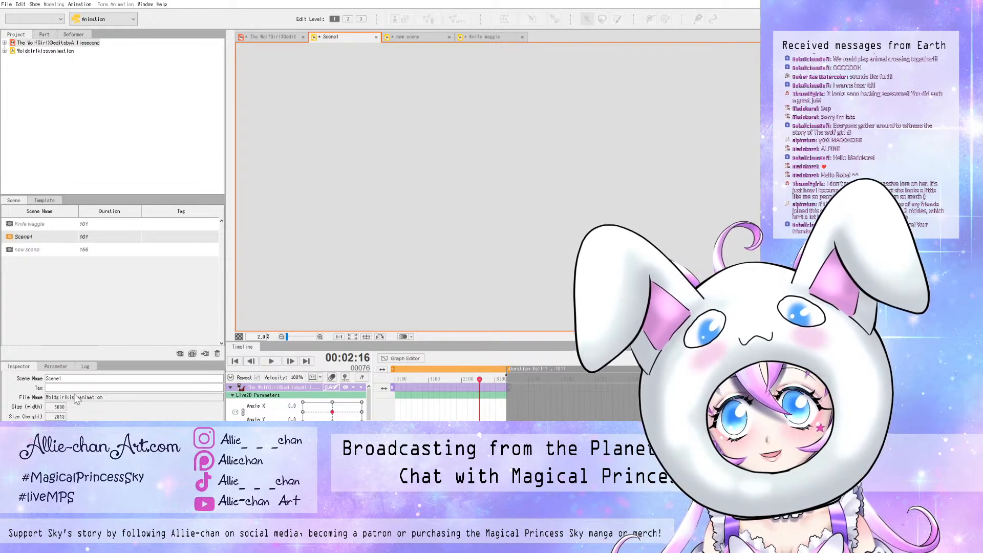
key(Up)
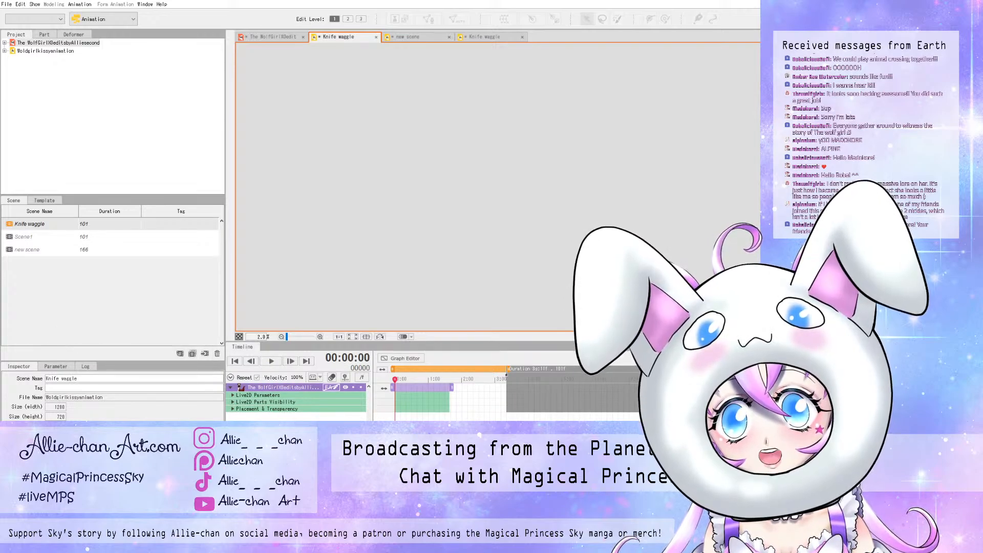
- Make the timeline area slightly shorter and recheck the canvas sizes of Scene1 and Knife waggle
click(233, 396)
click(232, 395)
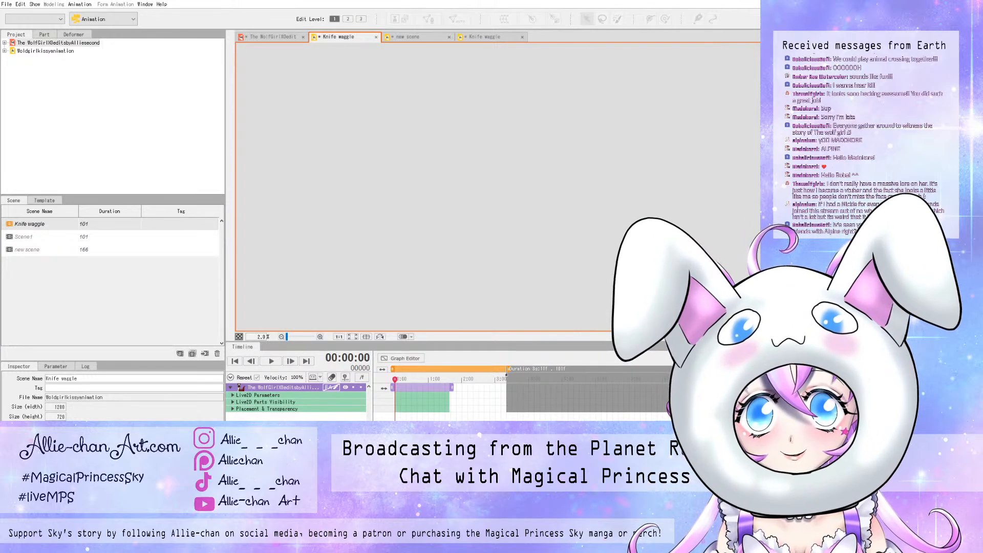
mouse_move(384, 342)
mouse_down()
mouse_move(384, 436)
mouse_move(384, 348)
mouse_up()
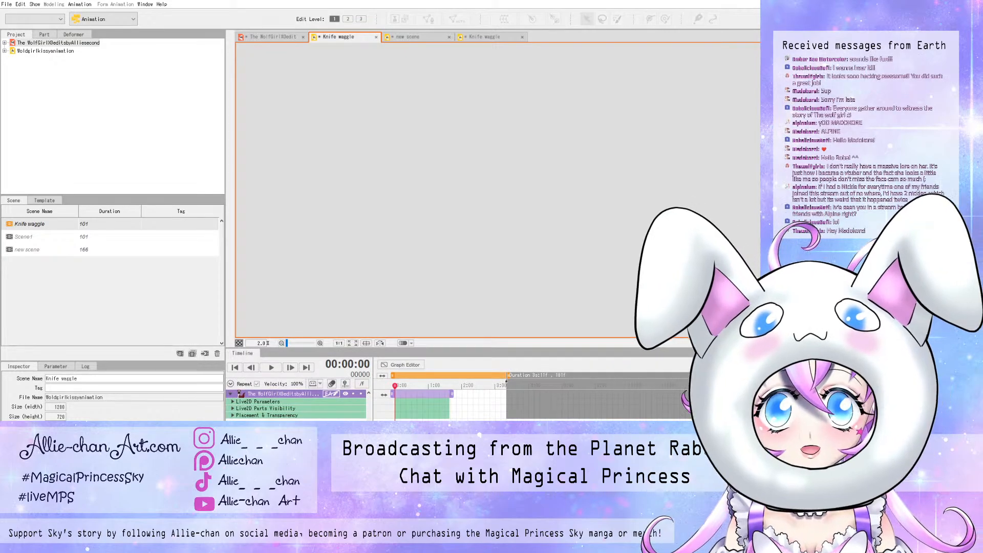
drag(384, 348, 384, 346)
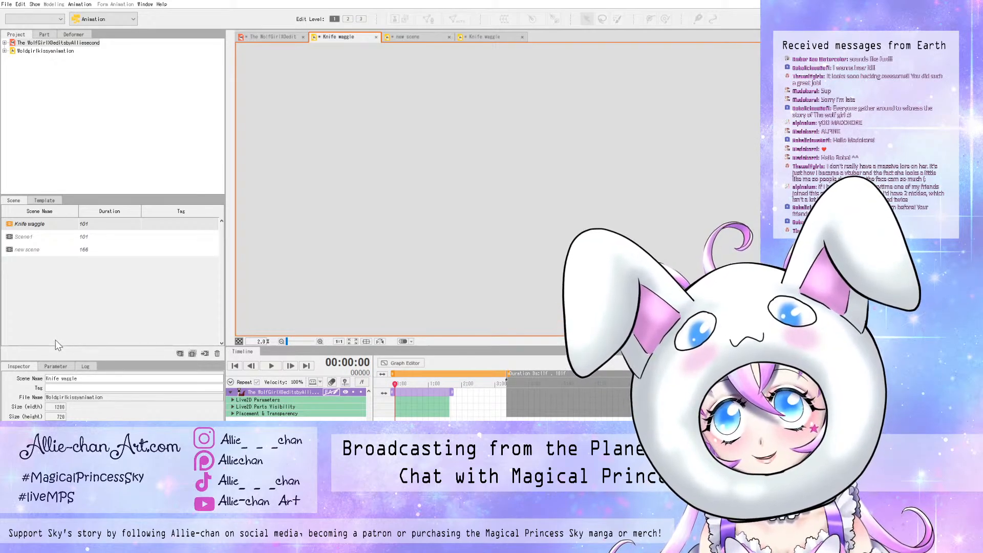
key(Down)
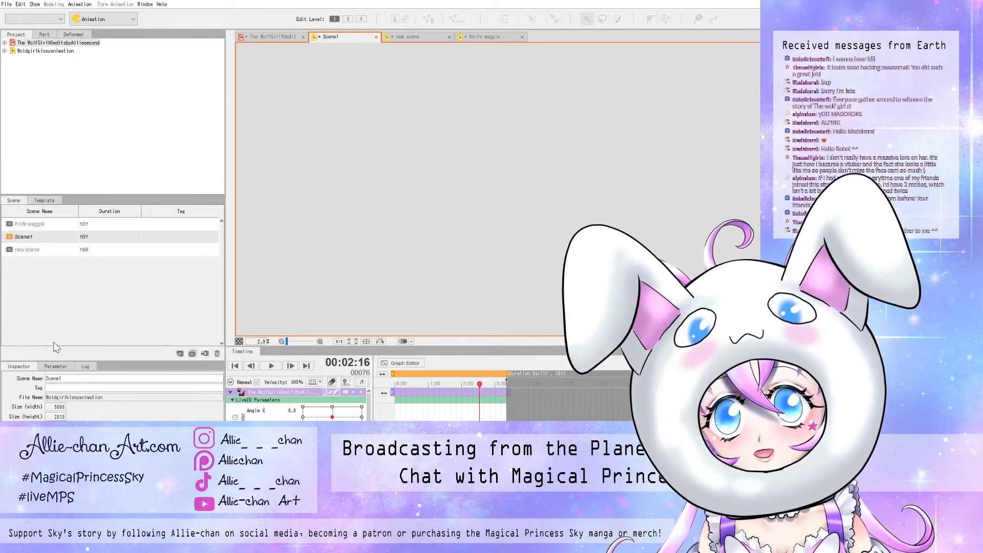
key(Up)
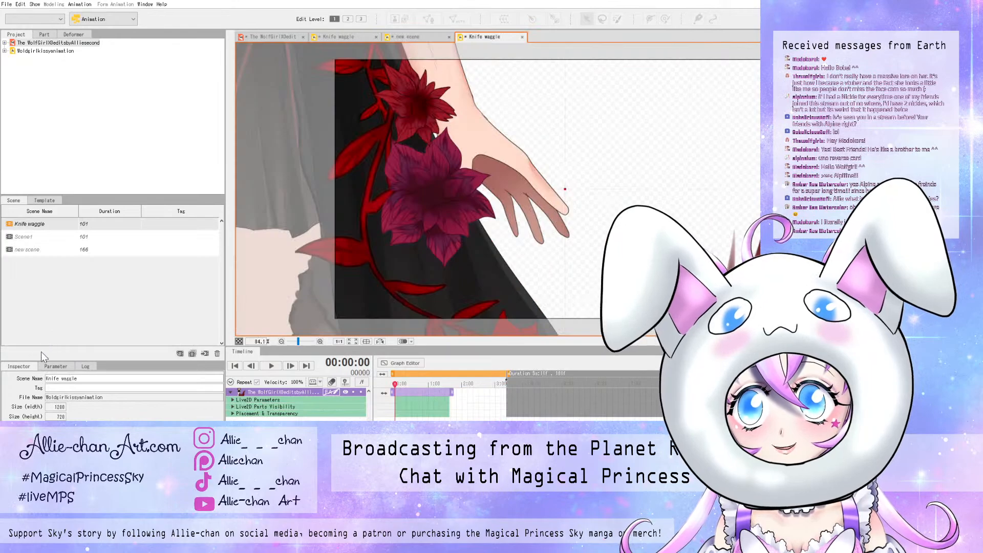
- Expand the model's placement and transparency tracks and play the Knife waggle scene to check how the canvas crops the character
scroll(486, 189, down, 4)
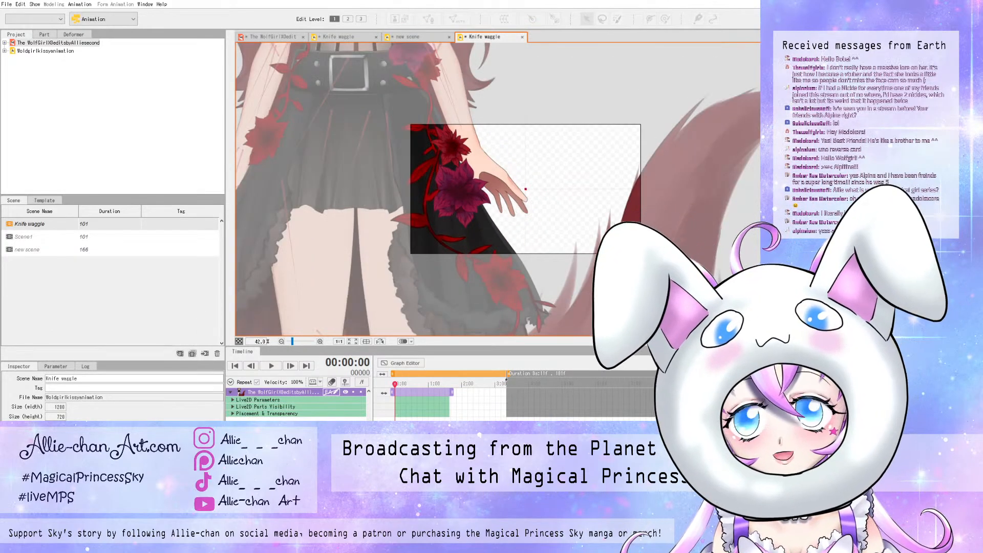
click(232, 414)
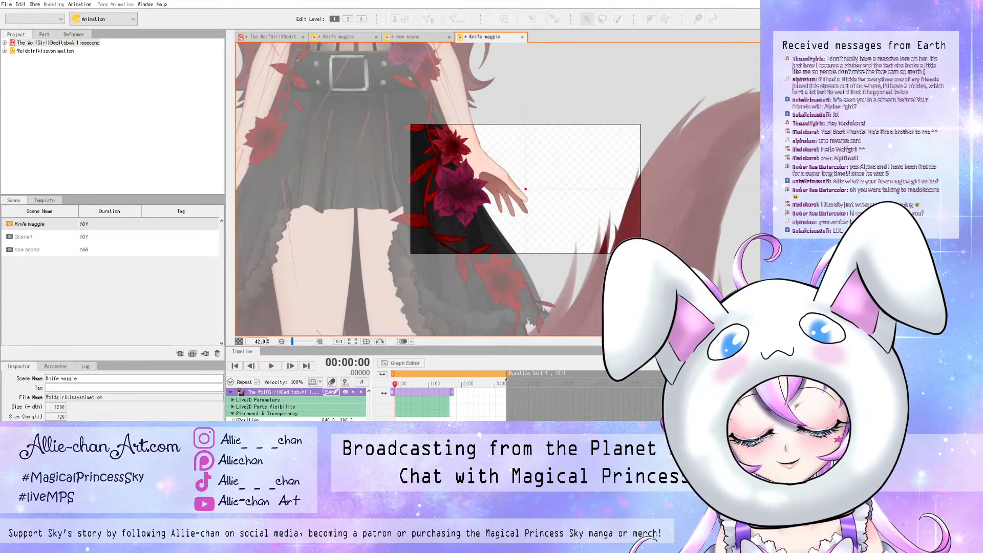
key(space)
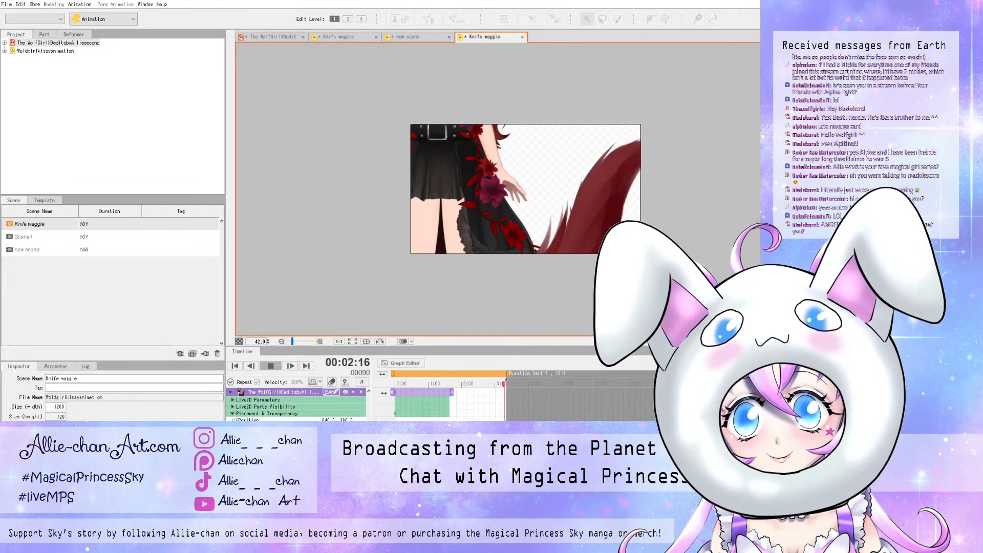
key(space)
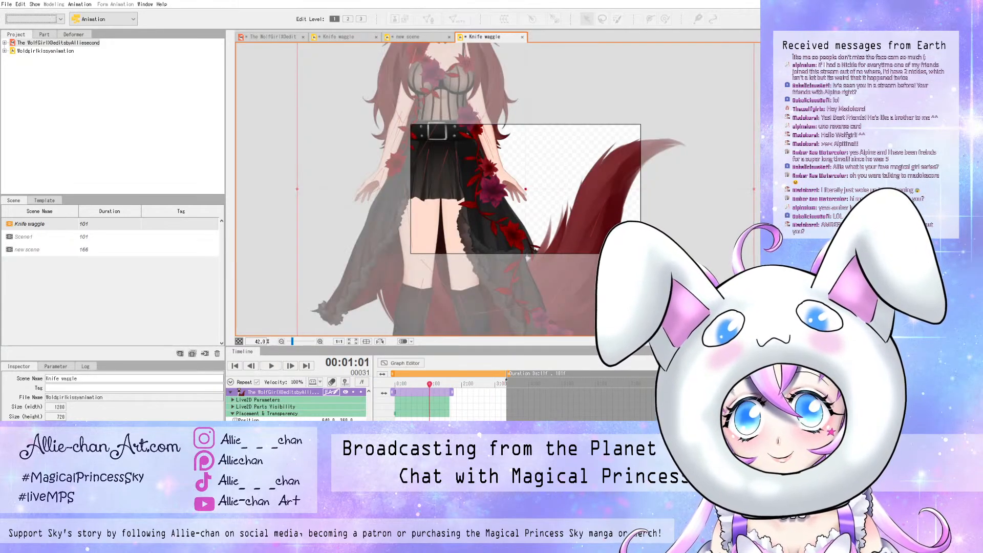
- Set the Knife waggle scene's canvas size to 2500 wide by 2500 high
click(60, 407)
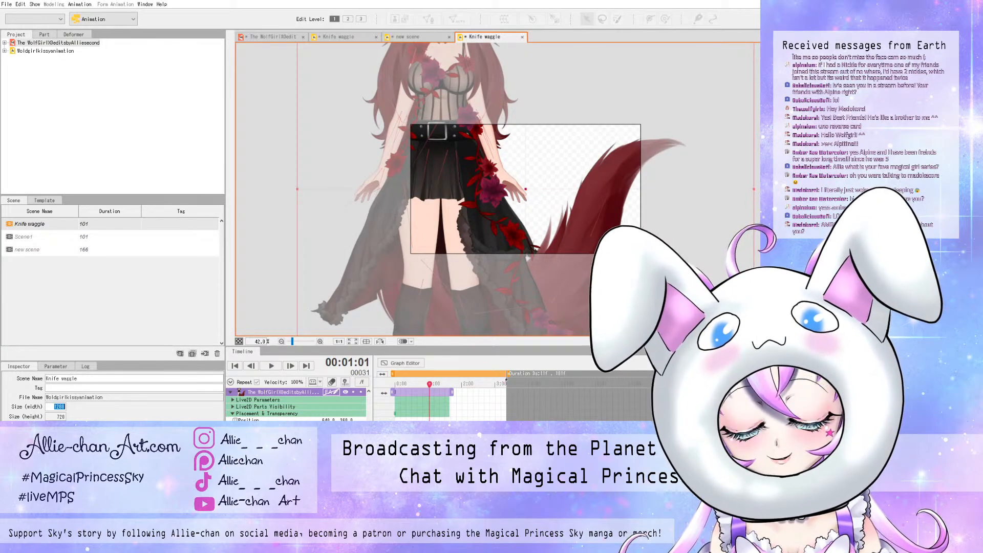
text(2500)
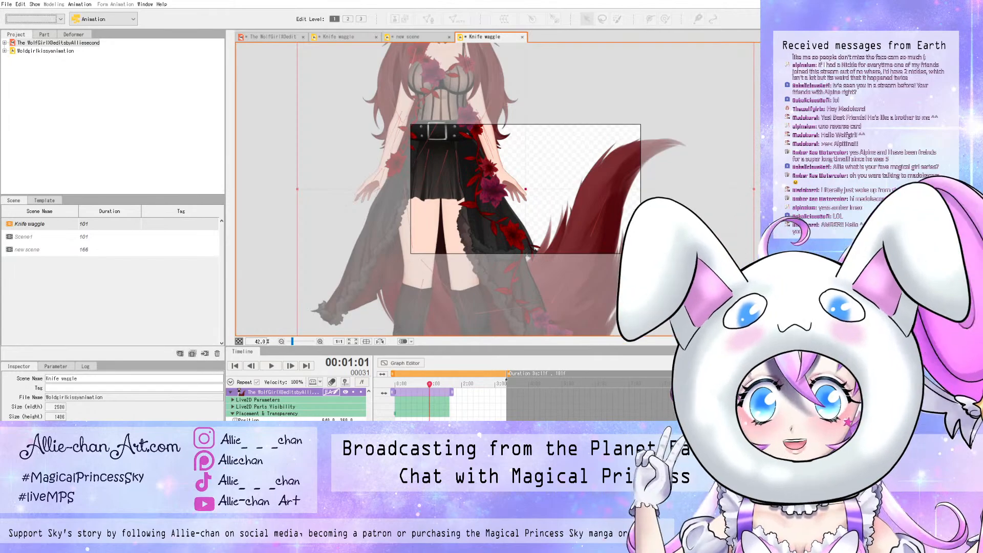
key(Return)
key(space)
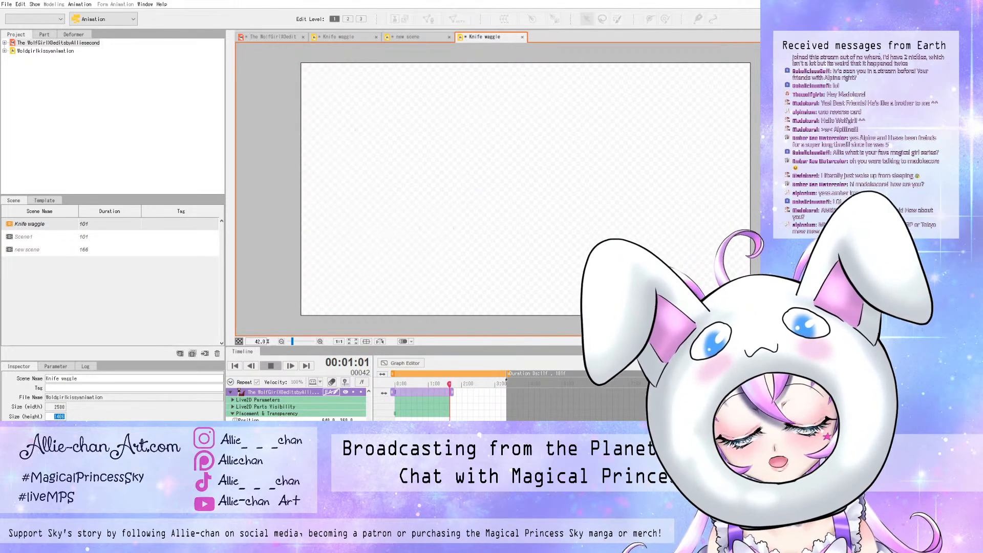
text(2500)
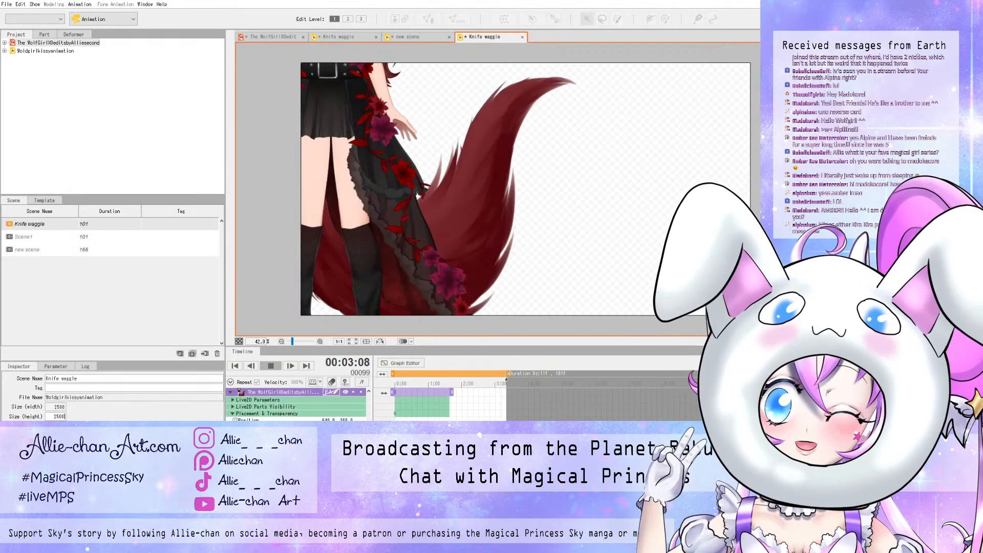
key(Return)
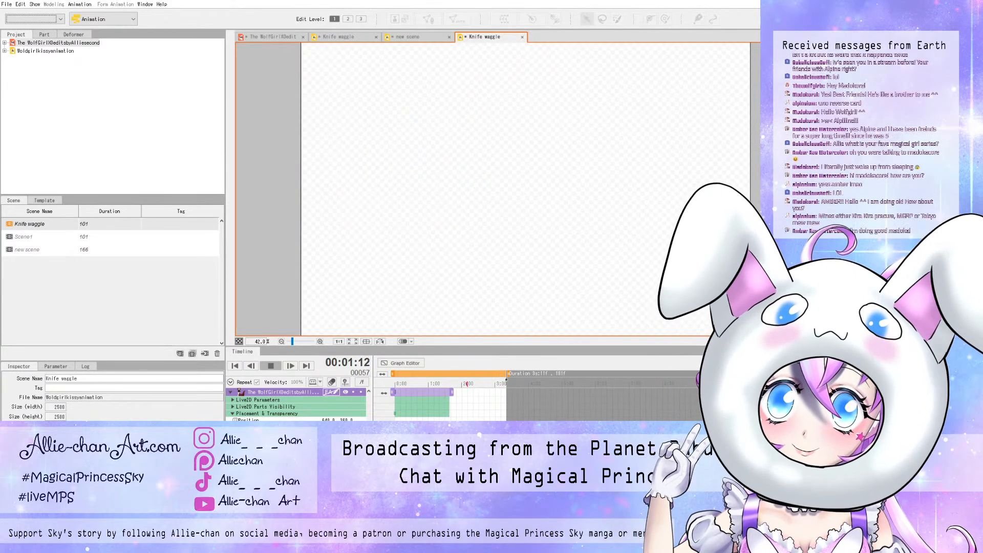
- Stop the playback and extend the wolf girl model's track to the end of the Knife waggle scene
scroll(697, 205, down, 6)
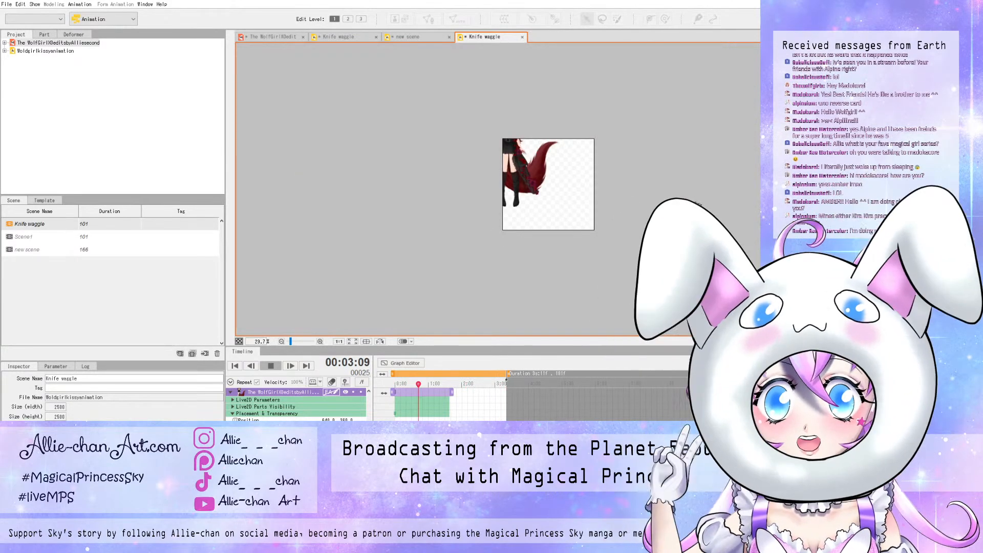
scroll(697, 204, up, 3)
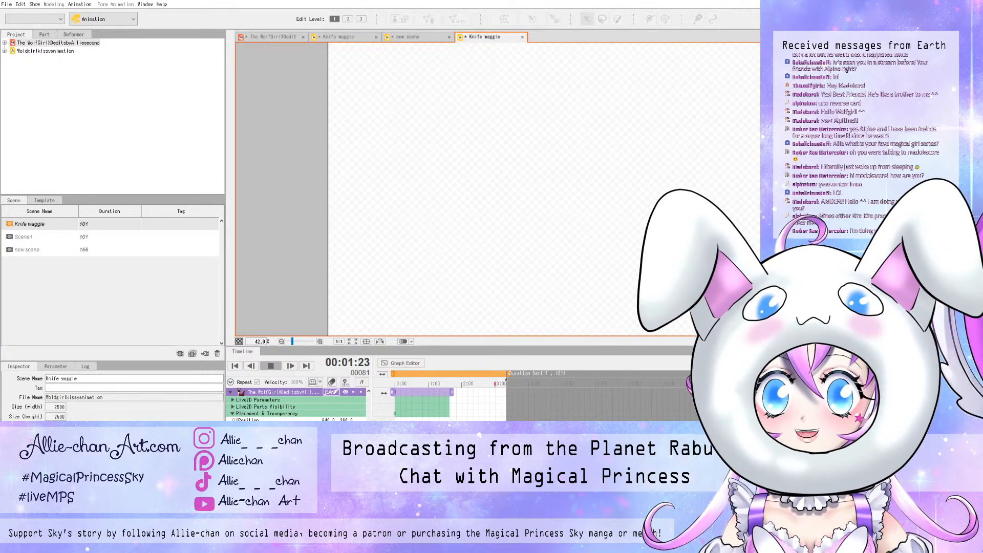
scroll(697, 205, down, 3)
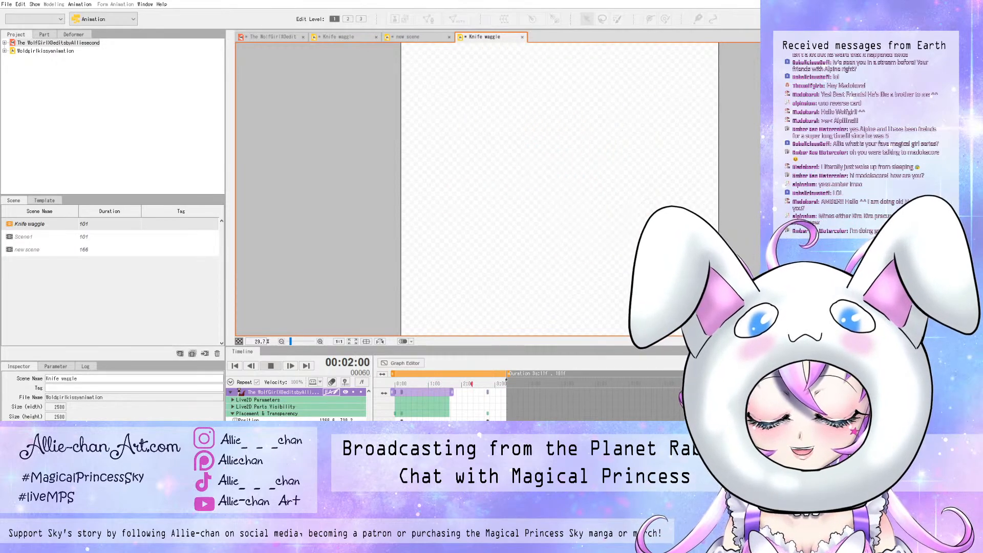
key(space)
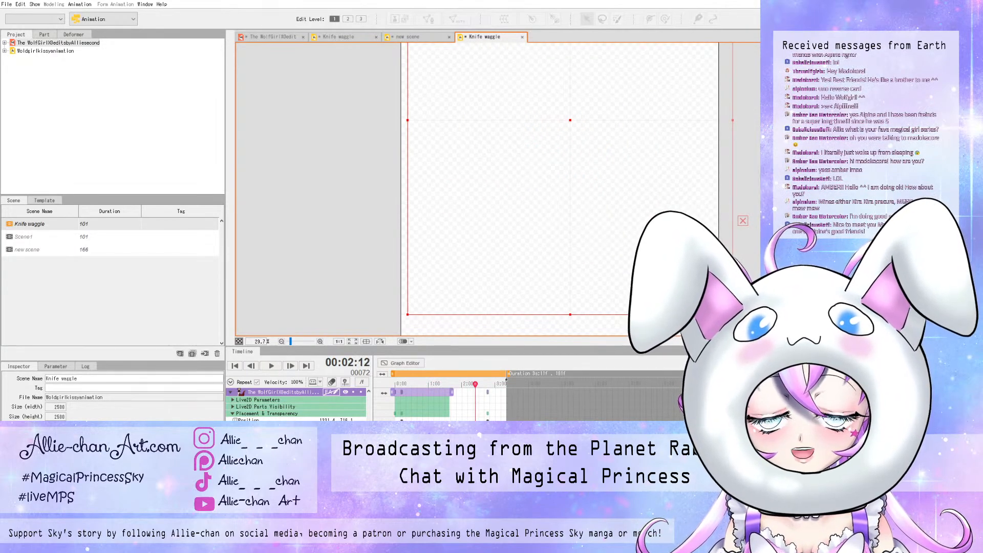
drag(452, 392, 510, 392)
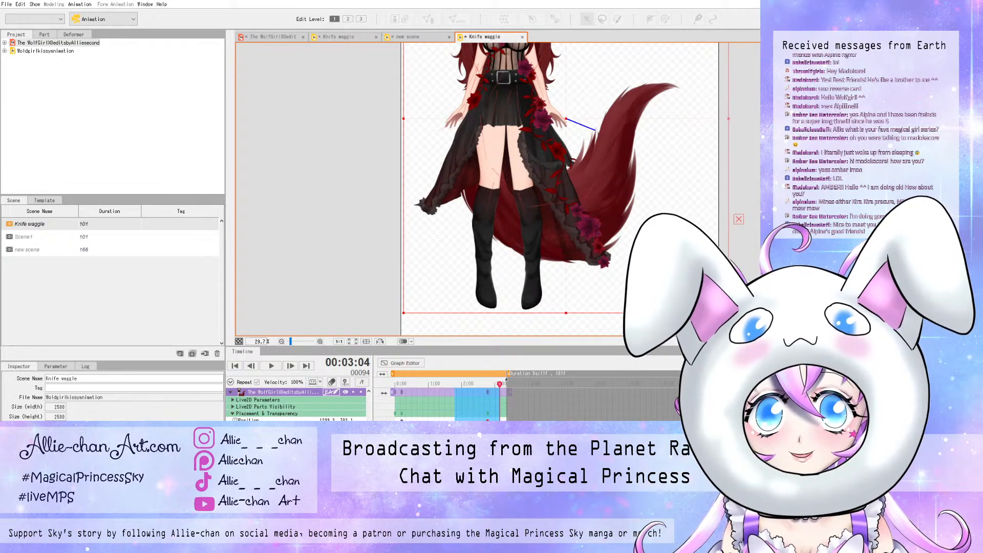
- Reposition the wolf girl model lower in the canvas at 00:03:04 and play the scene to check its placement
drag(565, 119, 589, 141)
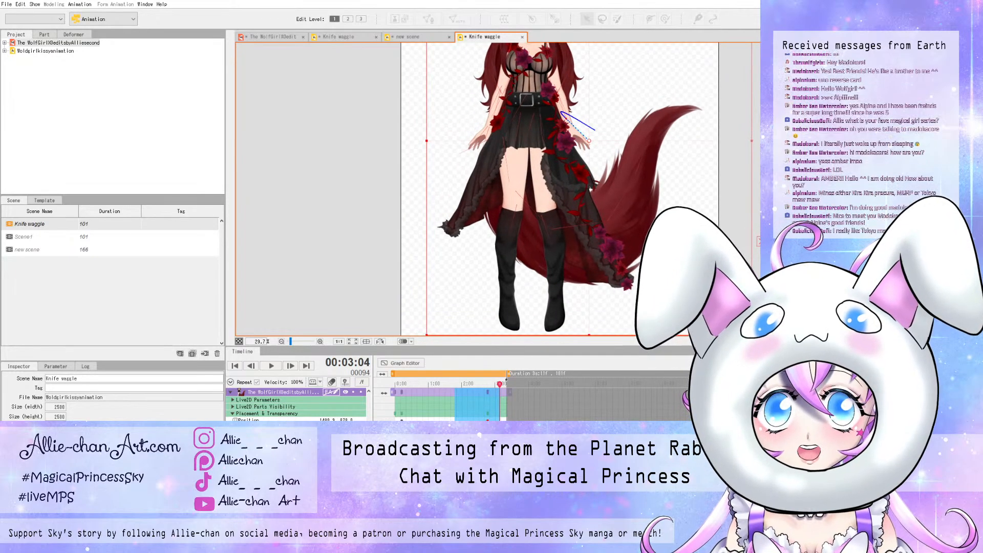
scroll(548, 120, down, 3)
scroll(548, 84, up, 2)
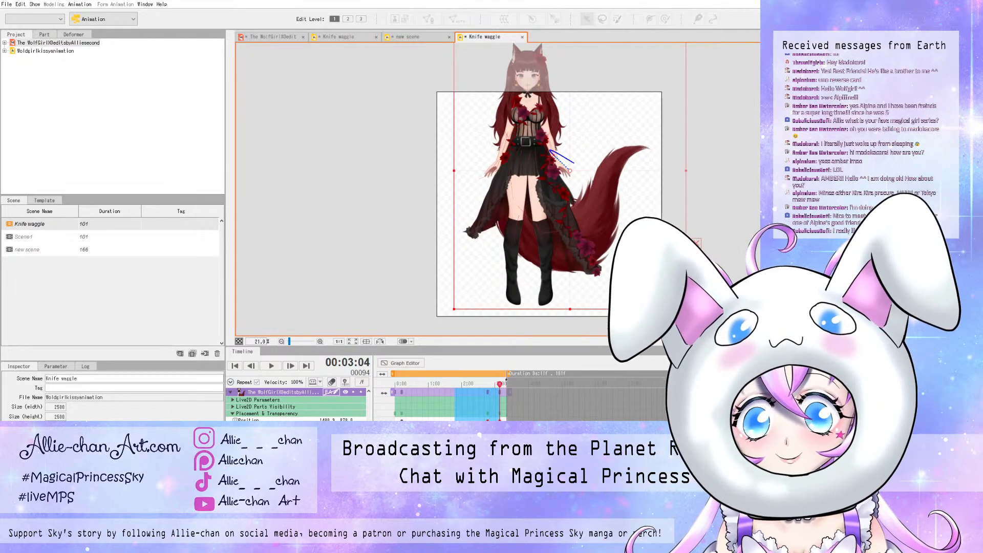
click(477, 410)
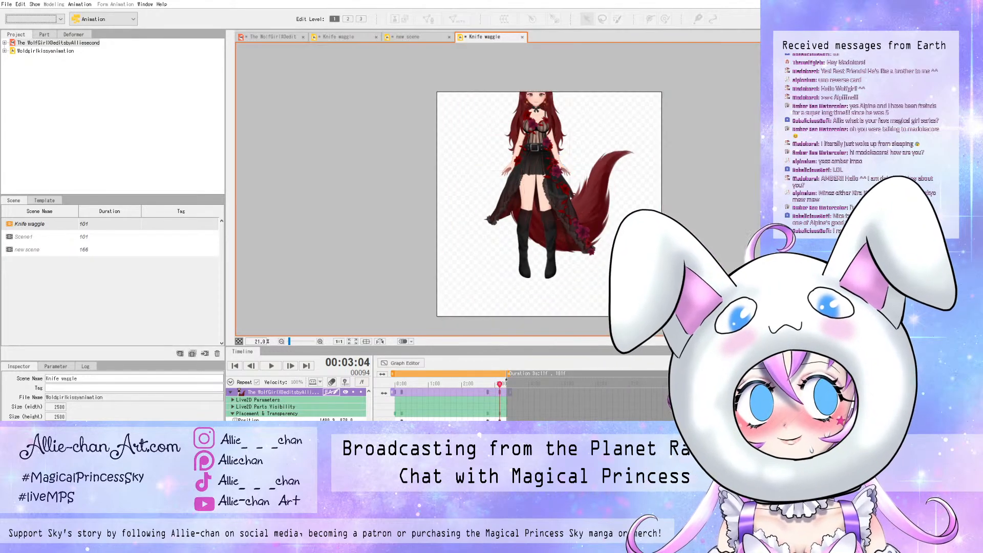
key(space)
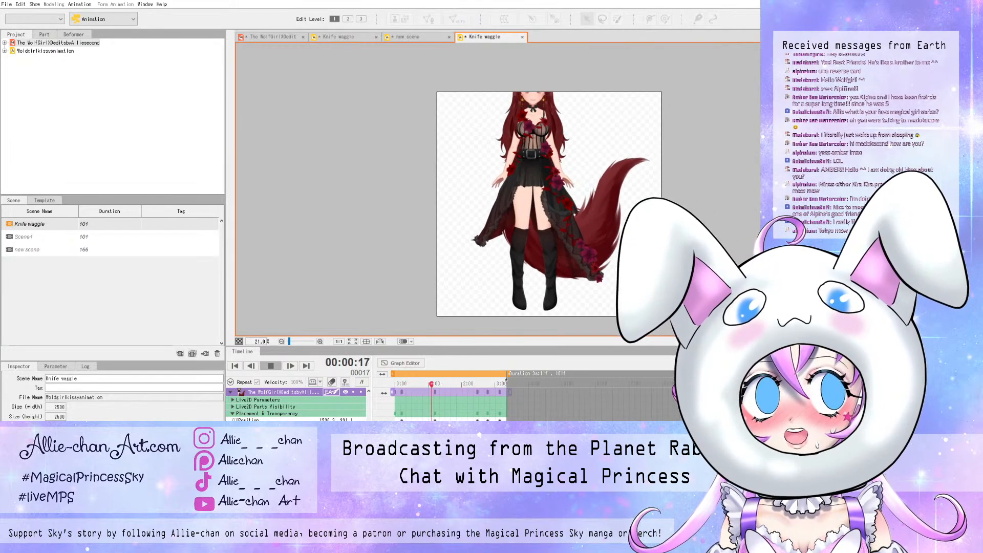
- Clear the wolf girl model's placement keyframes and reposition her at 00:00:01 so her full body fits inside the canvas
key(space)
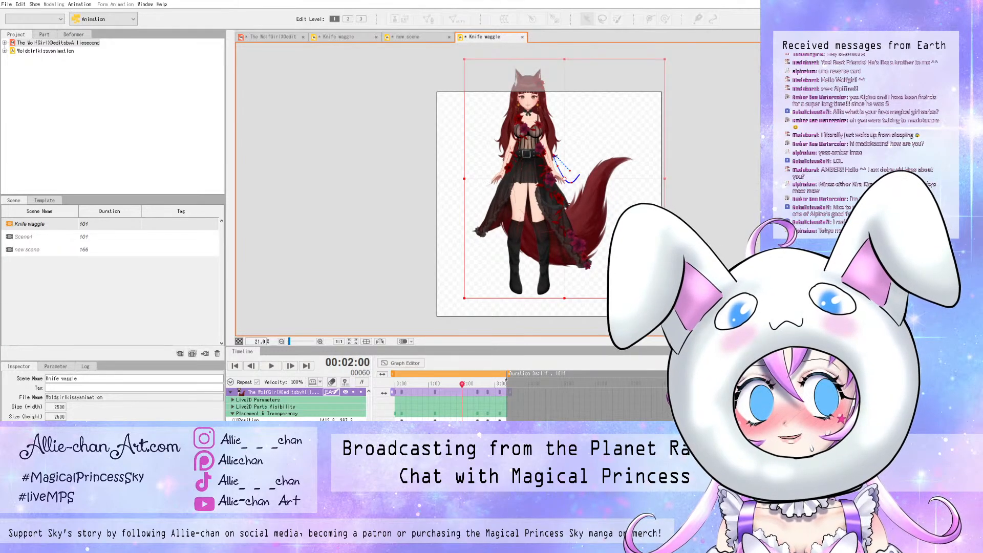
drag(462, 383, 503, 383)
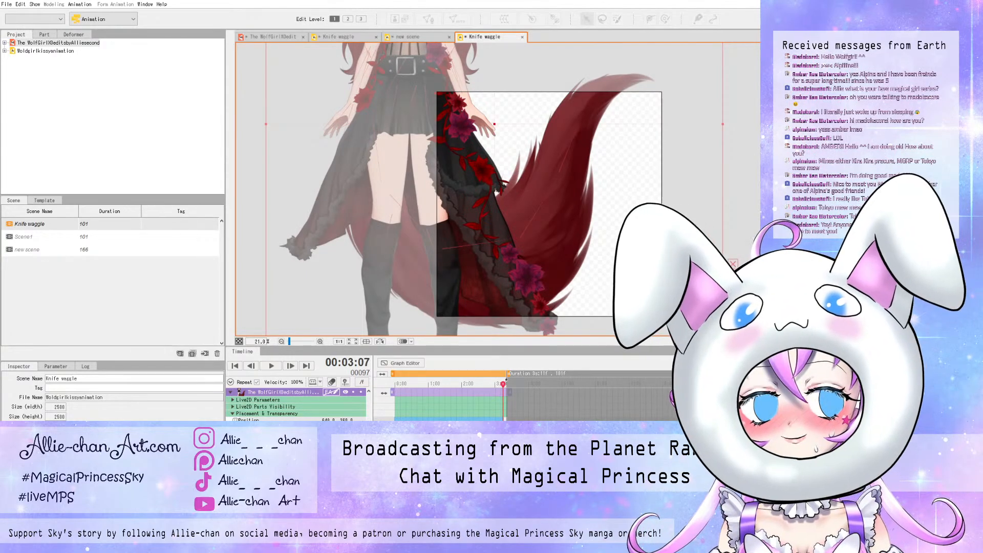
drag(503, 384, 396, 383)
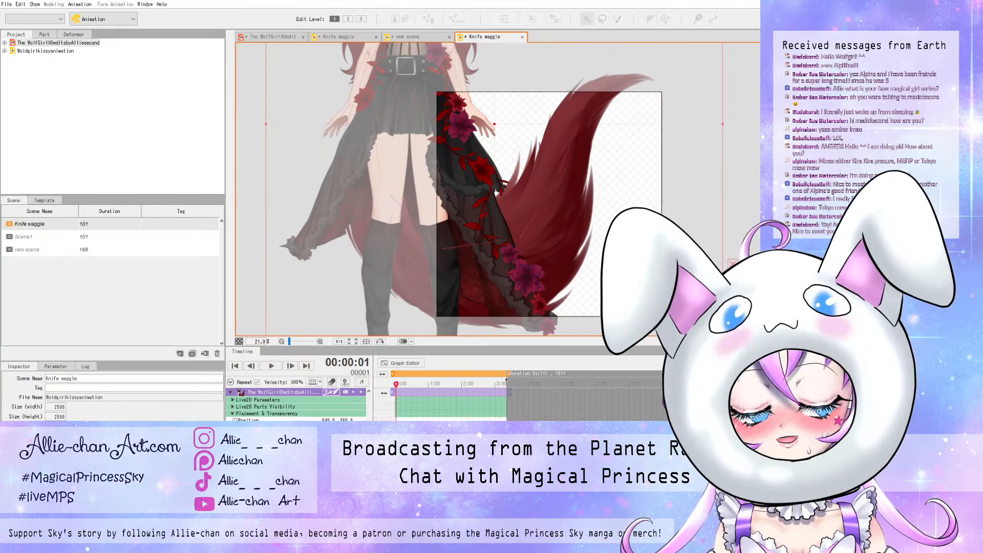
key(ctrl+z)
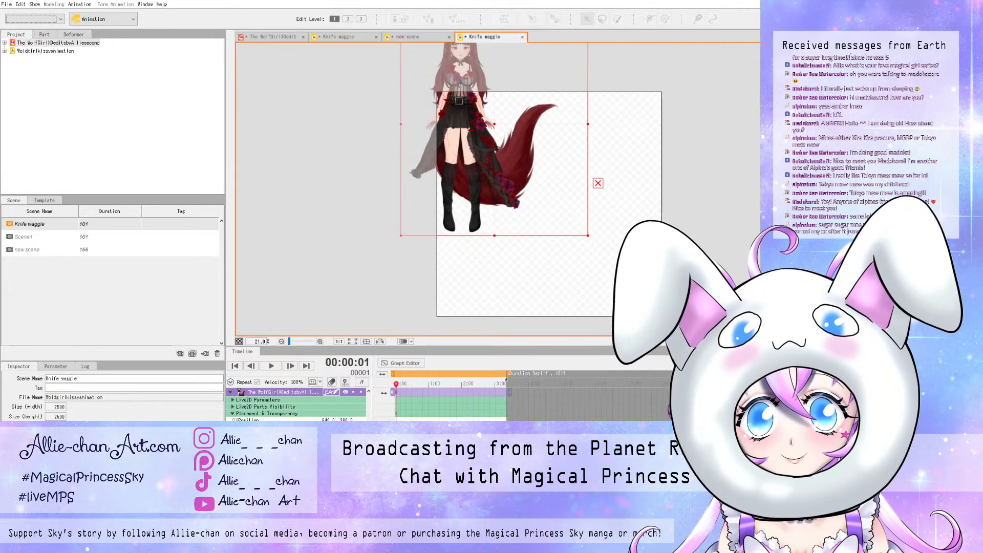
drag(708, 191, 792, 269)
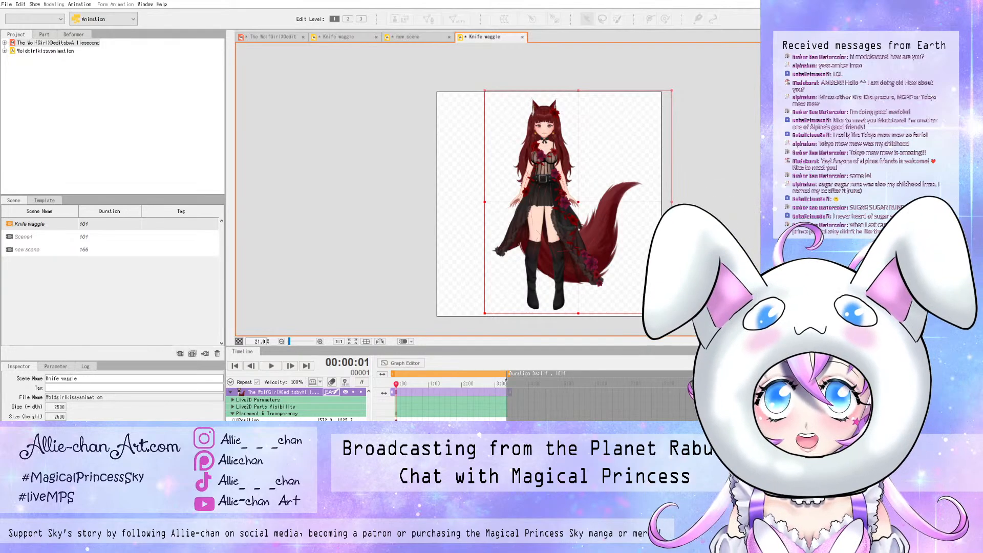
- Extend the Knife waggle scene and the model's track to a duration of 135 frames
scroll(554, 267, up, 2)
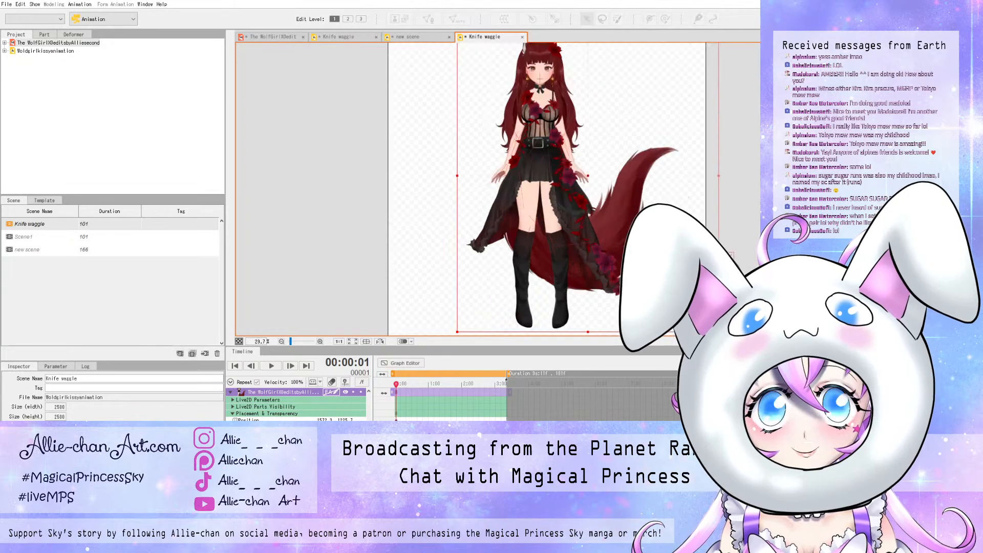
scroll(551, 261, down, 2)
scroll(553, 130, up, 2)
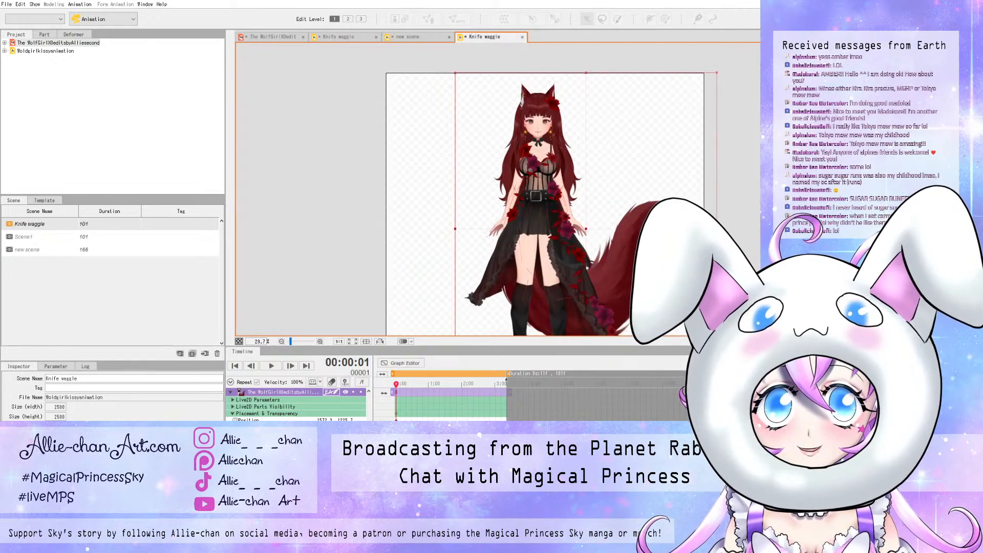
scroll(551, 186, down, 2)
scroll(557, 225, up, 2)
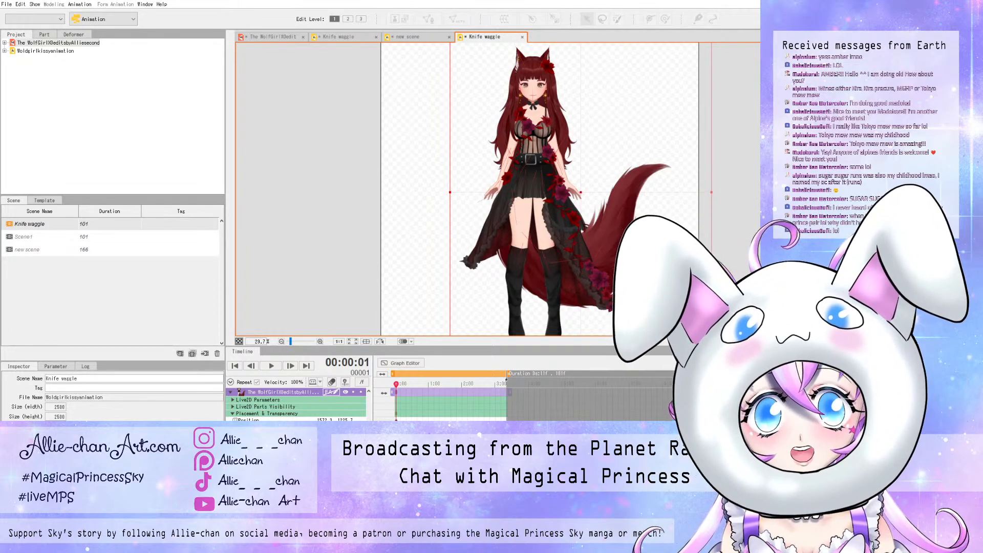
key(End)
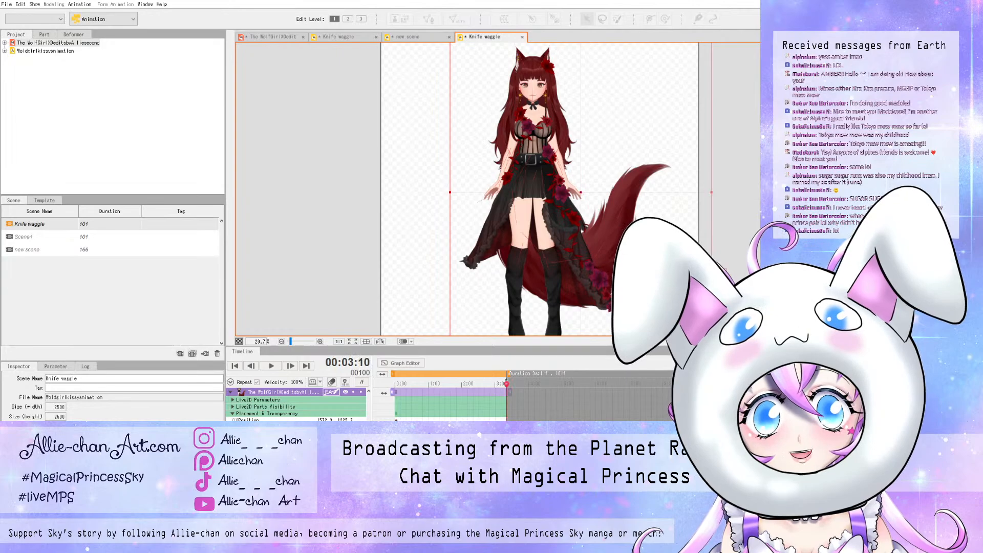
drag(508, 374, 544, 374)
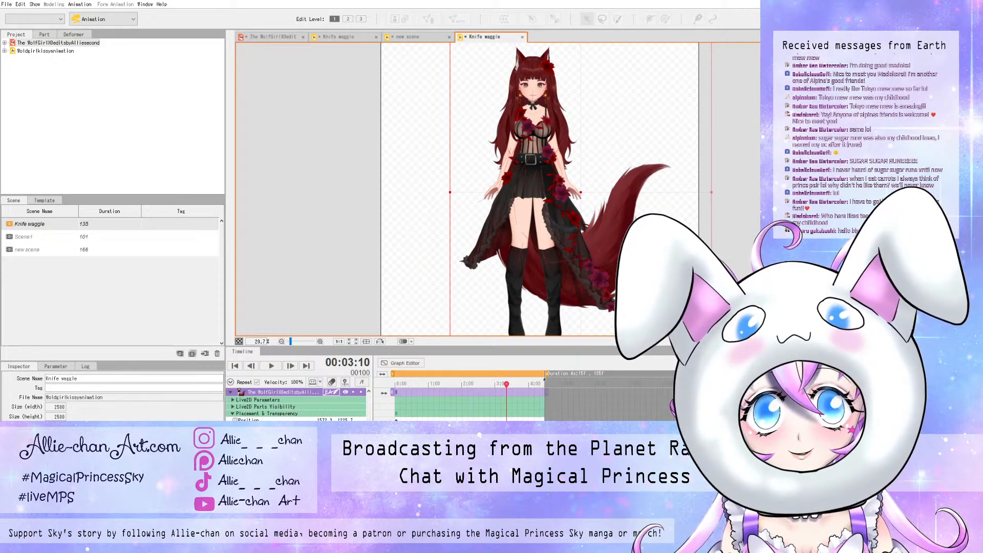
- Expand the model's Live2D parameters and pose her at 00:00:13 with one arm raised and holding the knife
drag(507, 385, 409, 384)
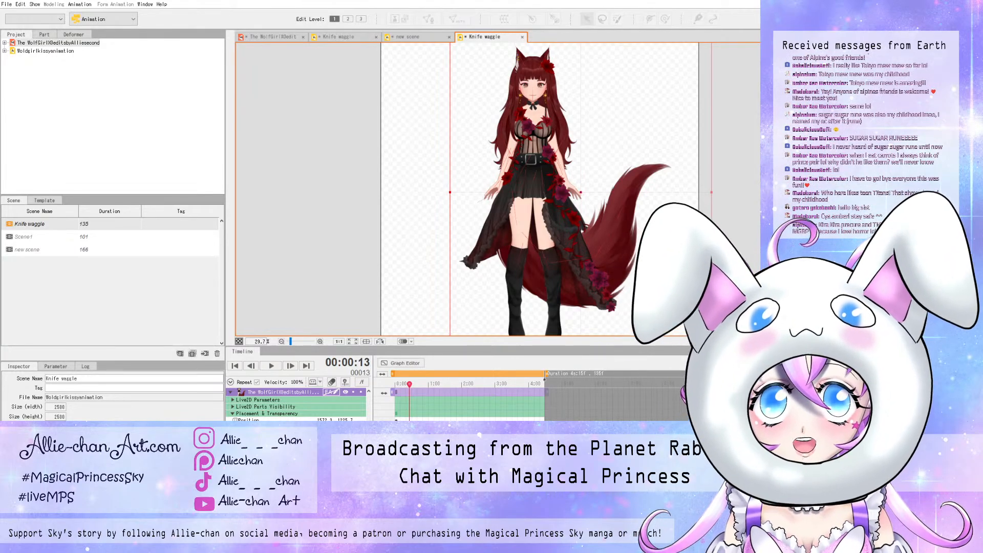
scroll(530, 50, up, 4)
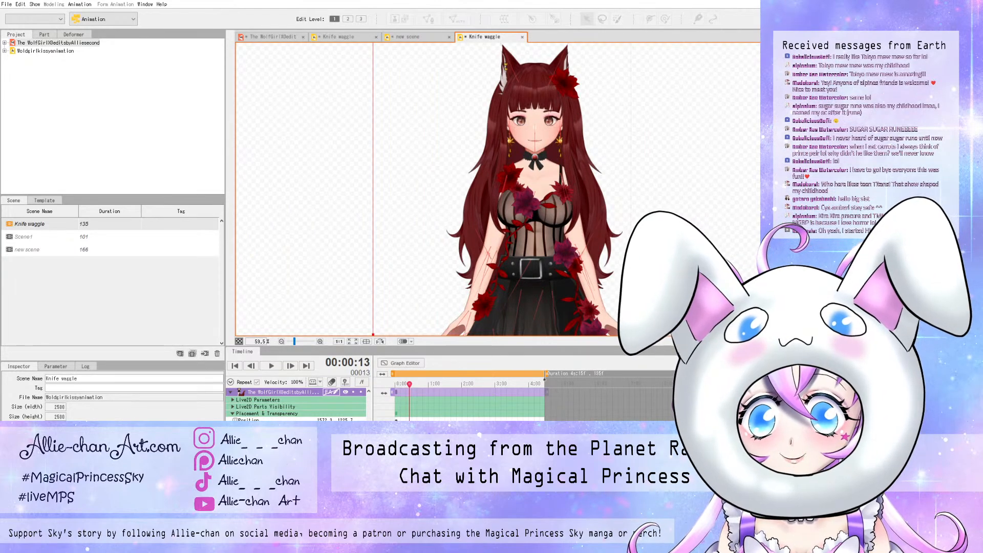
click(232, 400)
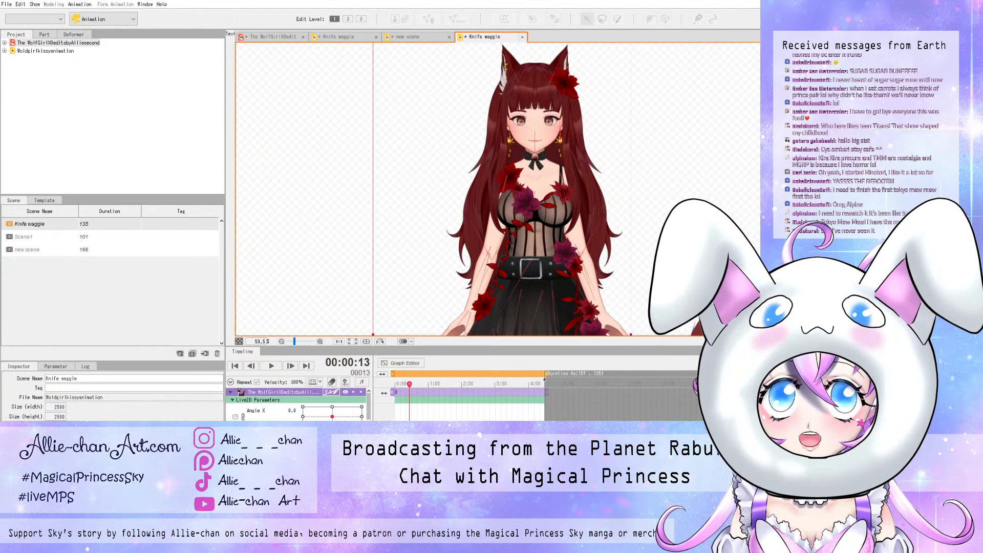
scroll(535, 189, up, 4)
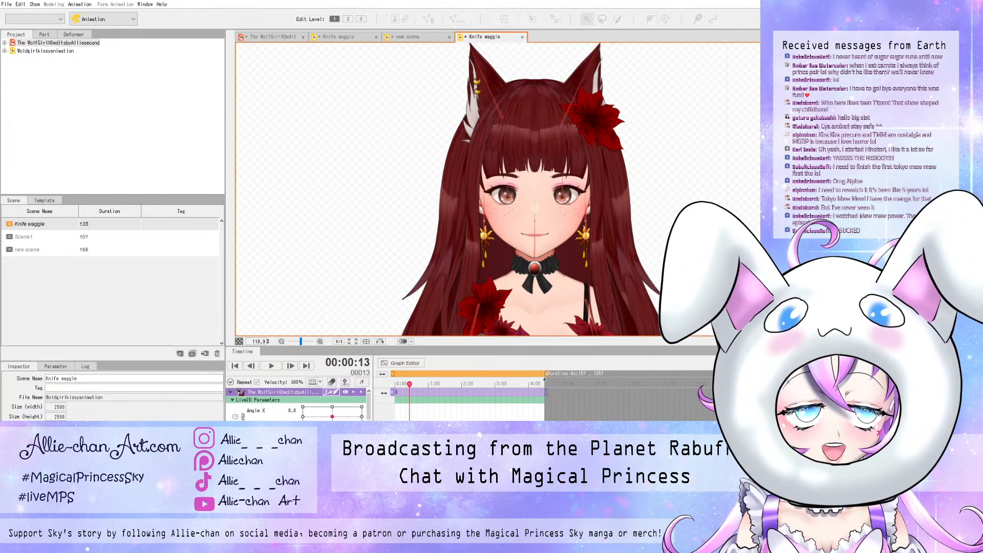
scroll(540, 58, up, 2)
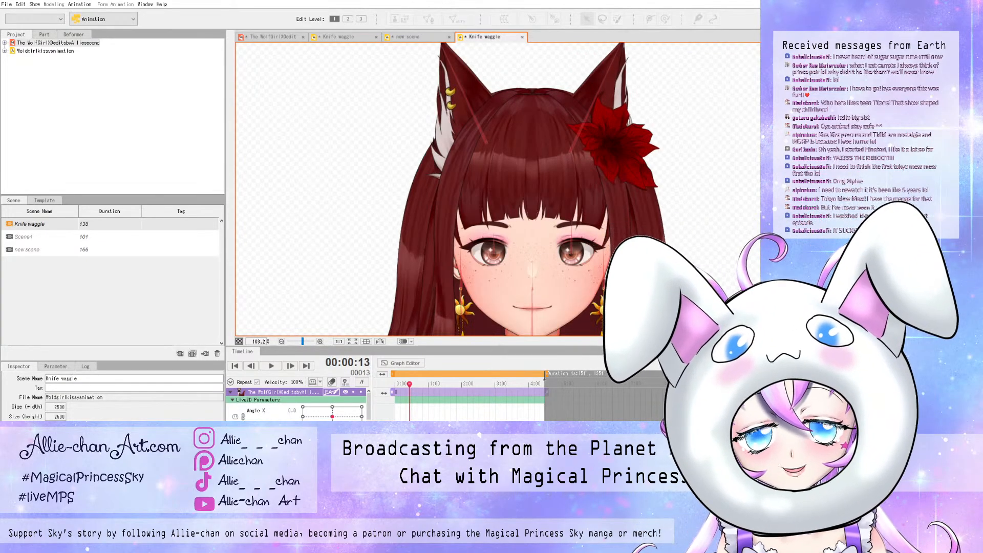
drag(513, 347, 512, 365)
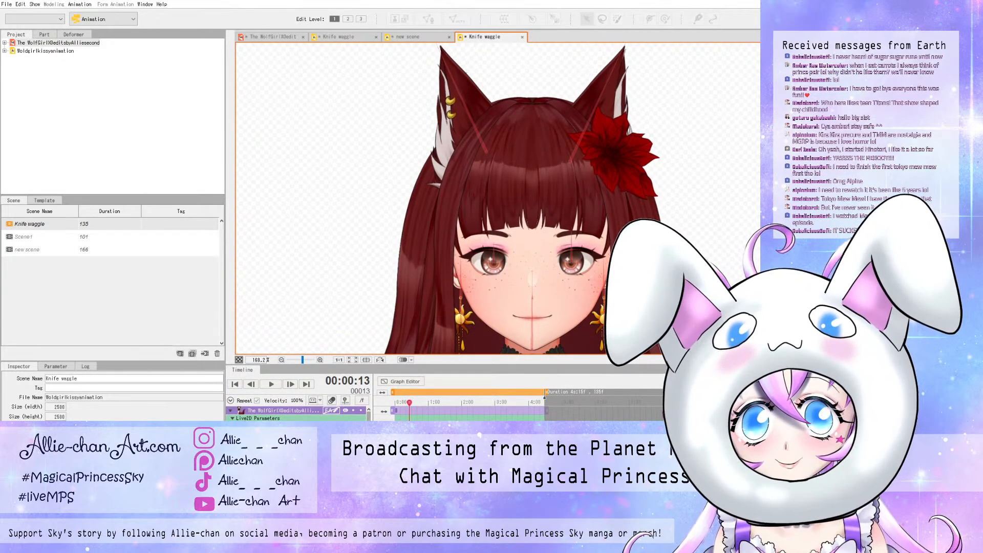
scroll(479, 272, down, 4)
scroll(485, 353, up, 2)
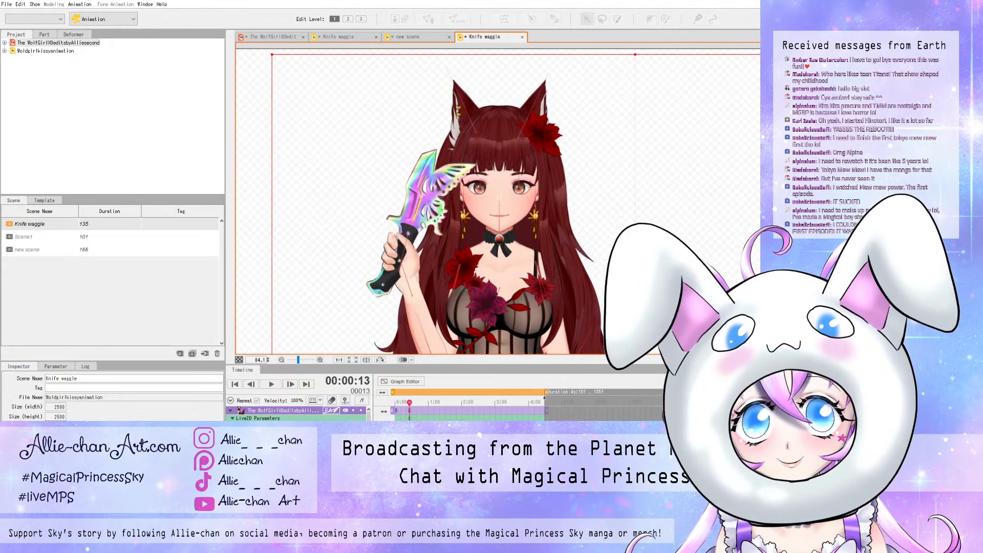
scroll(429, 197, down, 6)
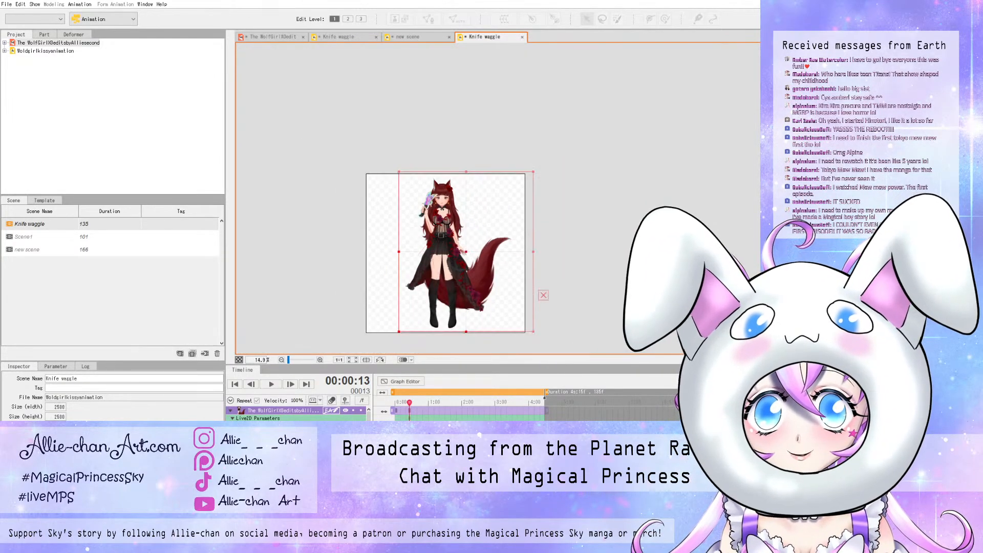
scroll(425, 218, up, 2)
scroll(428, 226, up, 1)
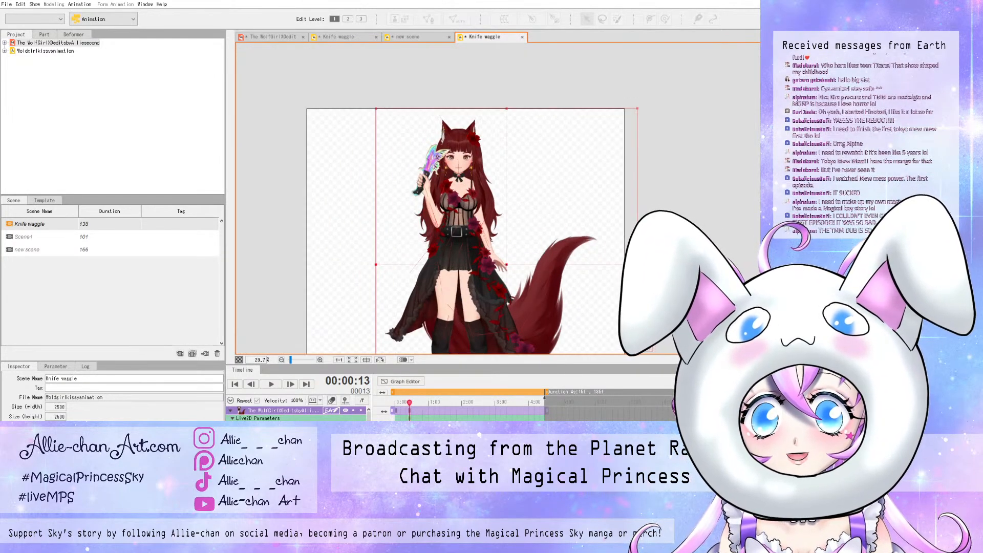
- Key the lowered-arm pose at 00:00:03 and play the scene to check the arm raise
drag(409, 402, 399, 403)
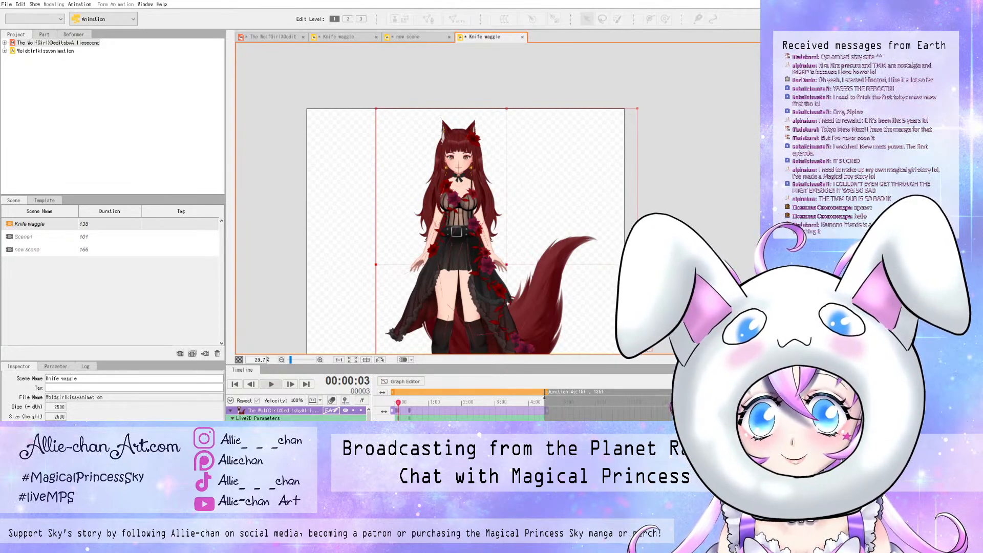
click(271, 384)
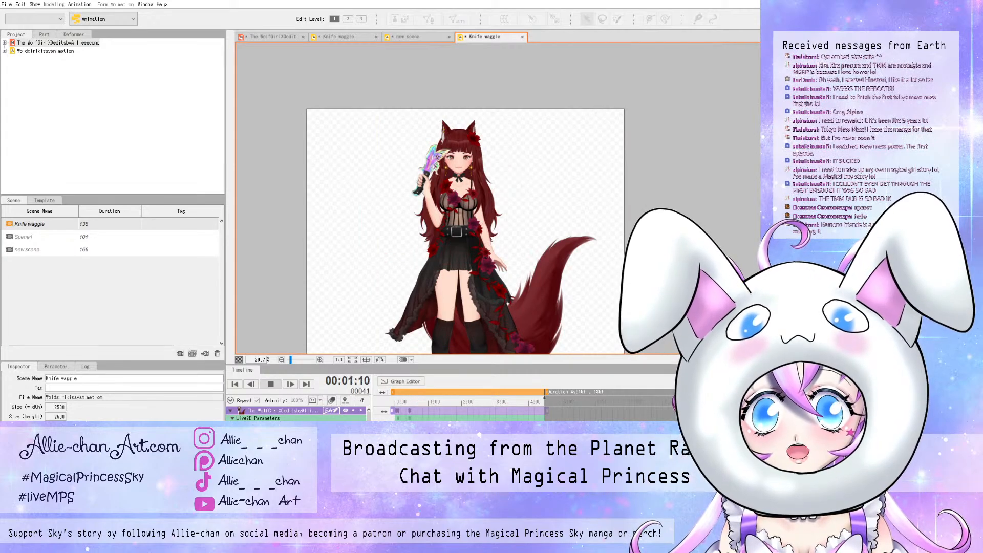
click(270, 384)
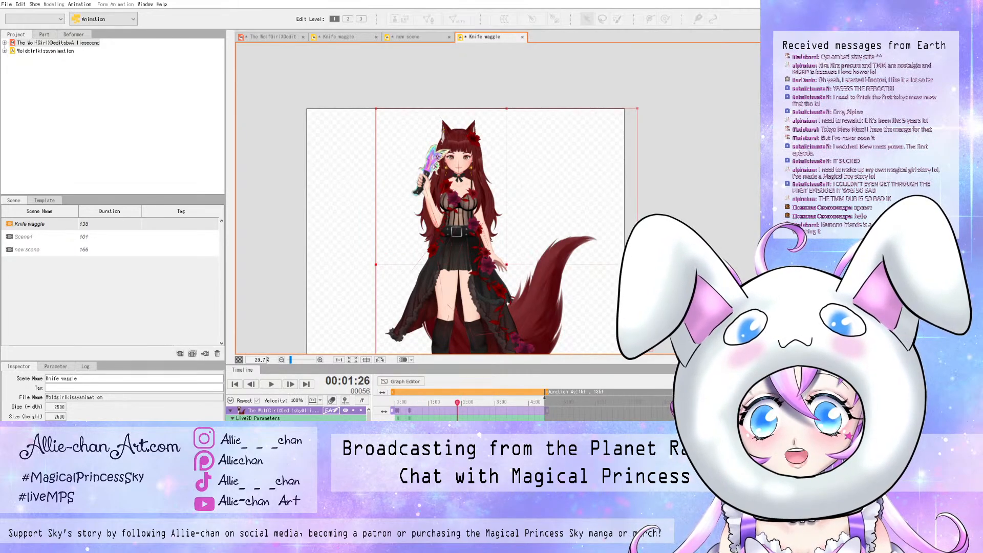
- Move the raised-knife keyframe to 00:00:23 and swing the knife arm slightly farther outward there
drag(457, 403, 416, 403)
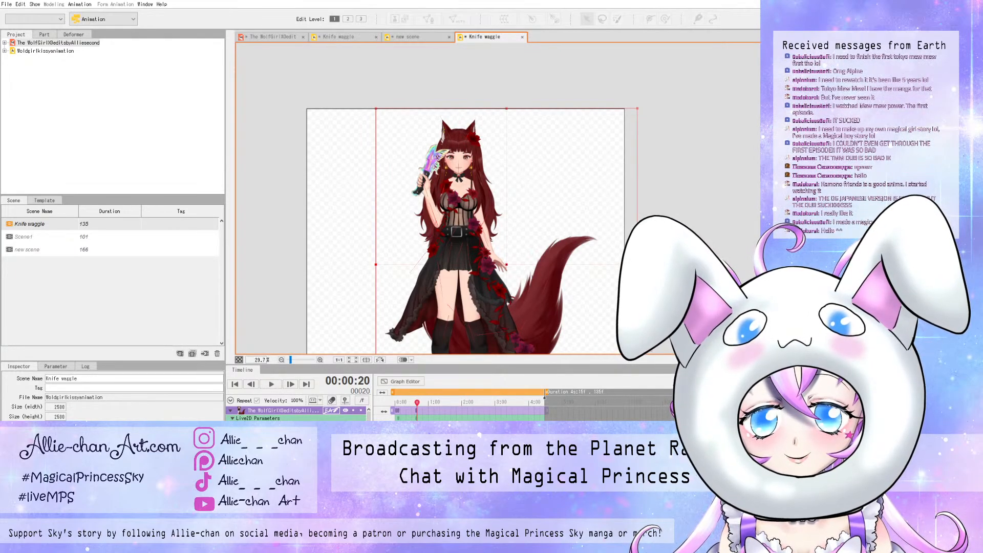
mouse_move(409, 410)
mouse_down()
mouse_move(421, 411)
mouse_move(398, 402)
mouse_up()
click(415, 402)
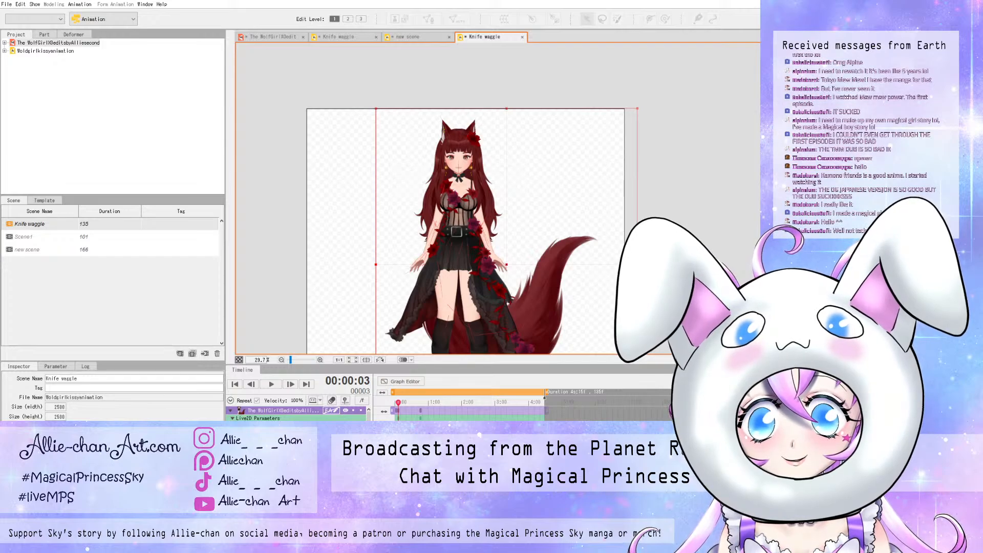
mouse_move(368, 417)
mouse_down()
mouse_move(369, 439)
mouse_move(368, 419)
mouse_up()
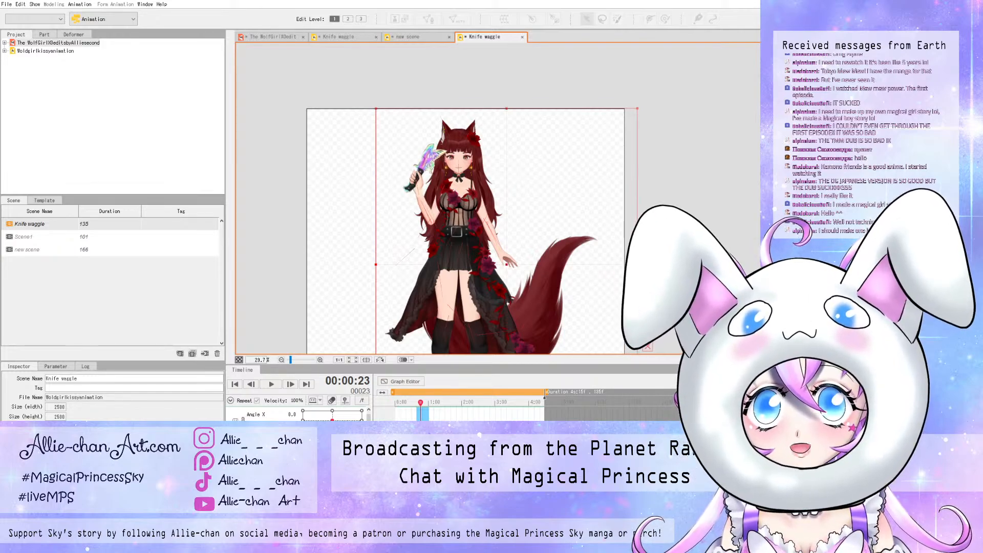
- Compare the knife poses around 00:00:23, then lower the head and upper body slightly at 00:00:18
scroll(675, 204, up, 3)
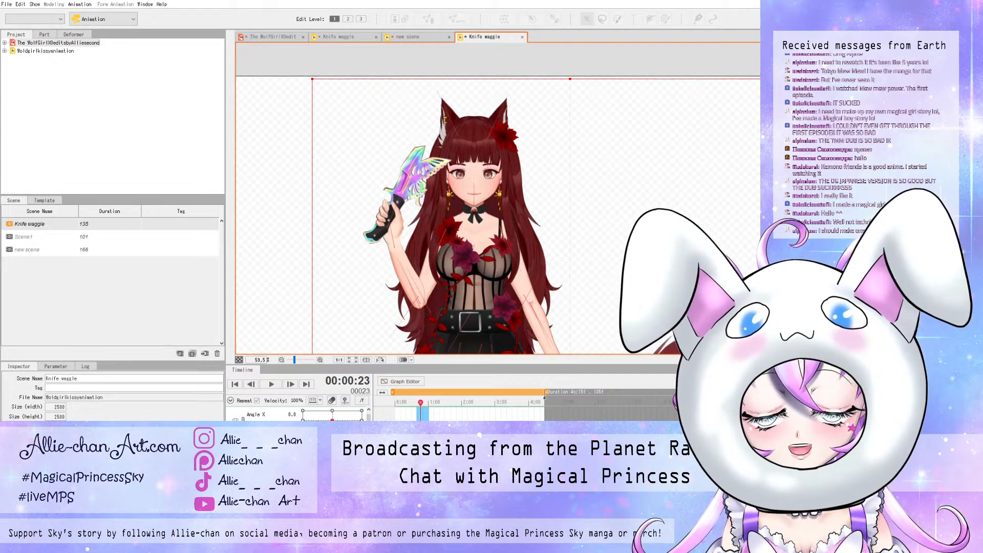
drag(420, 402, 430, 402)
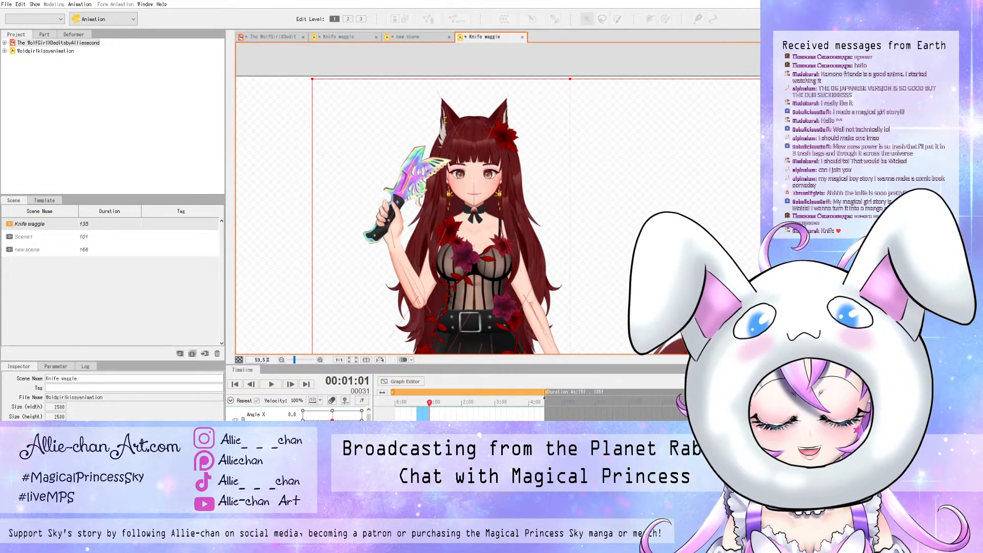
scroll(433, 248, up, 2)
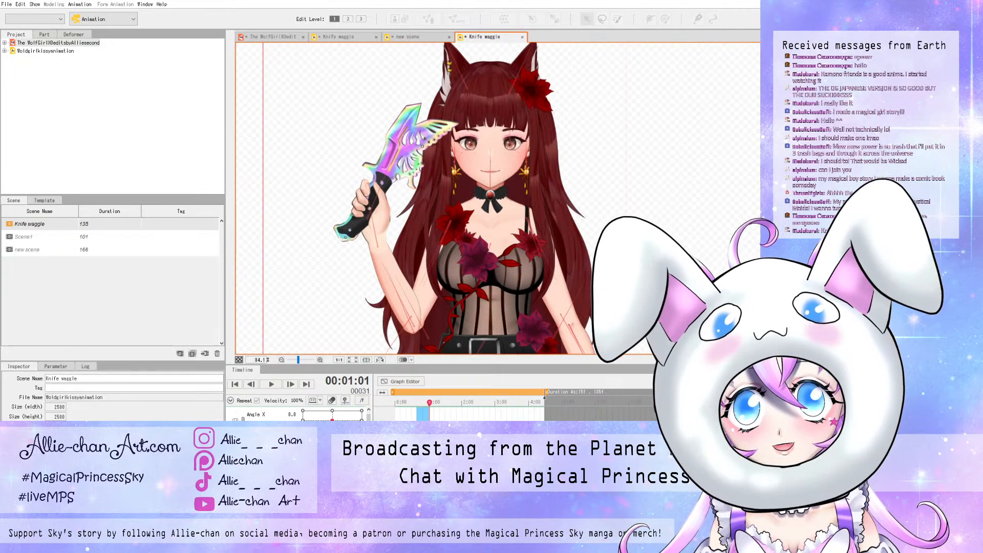
mouse_move(429, 403)
mouse_down()
mouse_move(400, 402)
mouse_move(415, 402)
mouse_up()
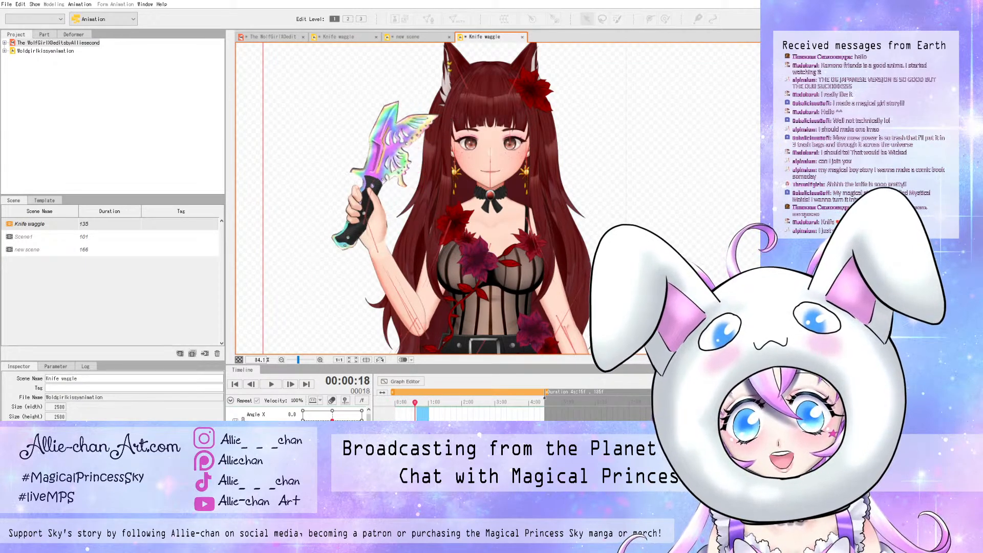
scroll(297, 415, down, 1)
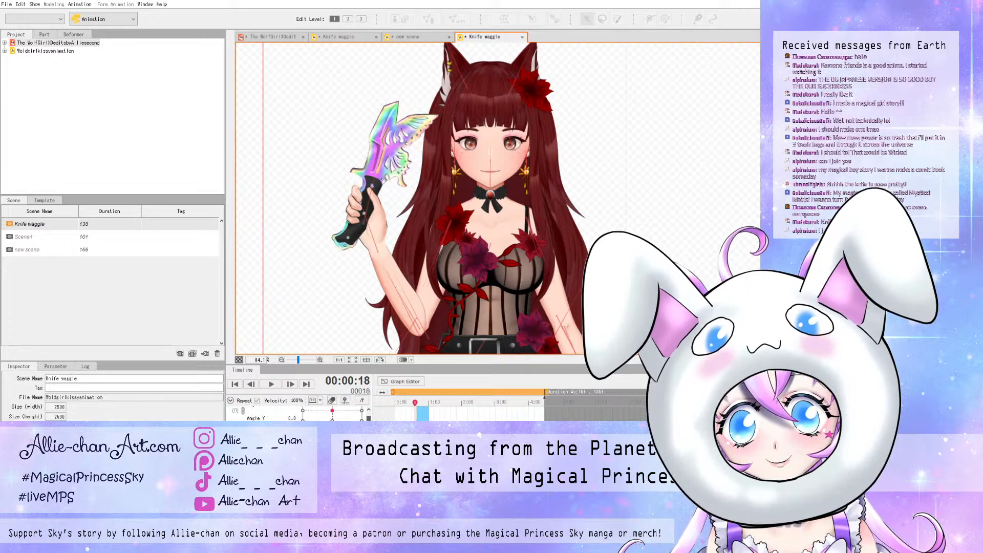
scroll(302, 413, down, 10)
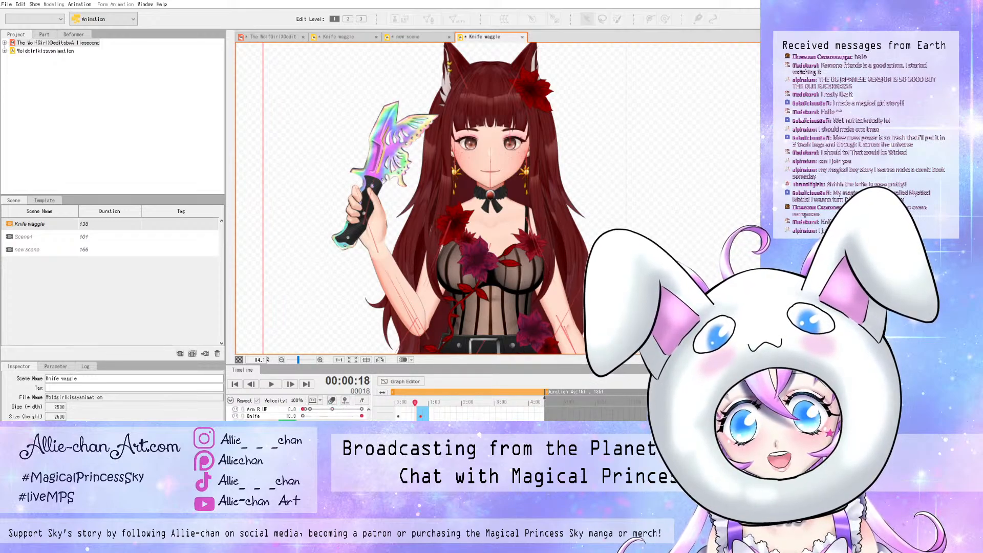
drag(333, 423, 307, 423)
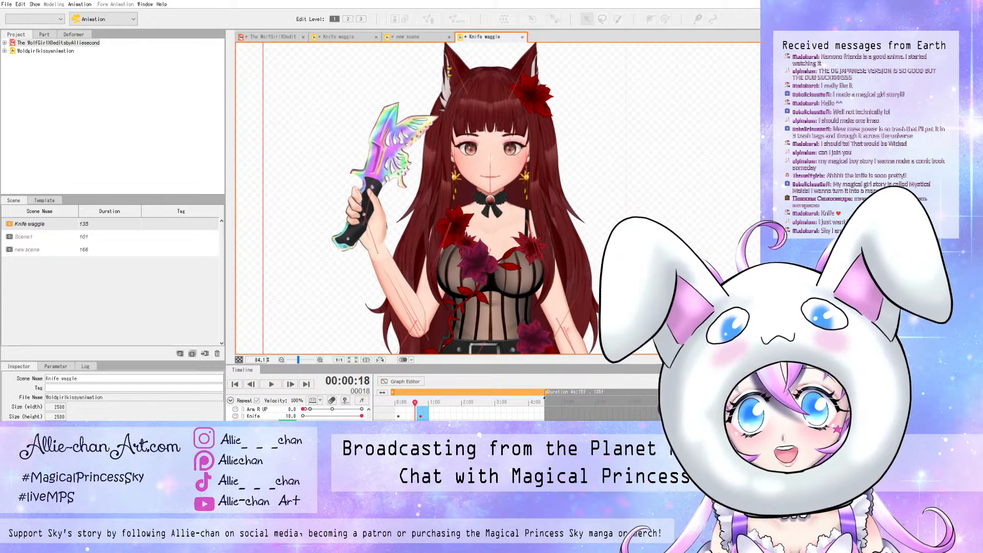
- Key the body's dipping pose at 00:01:00 and play the scene from 00:00:04 to check the motion
drag(415, 402, 428, 403)
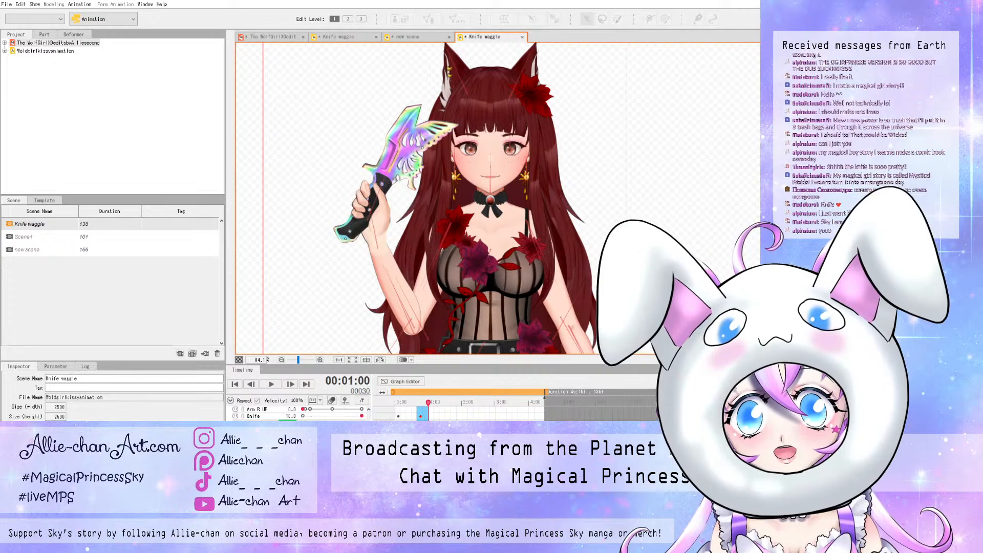
scroll(300, 412, up, 5)
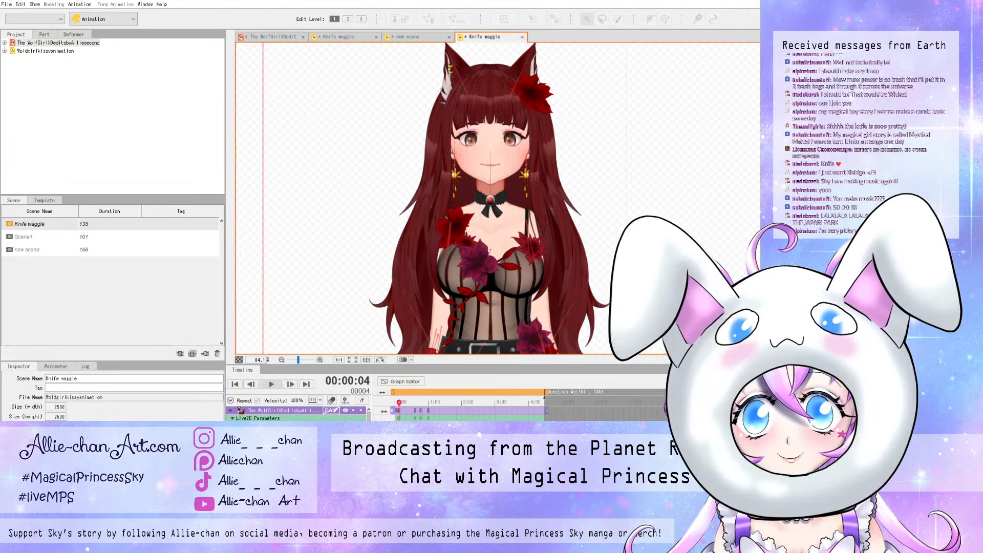
click(272, 384)
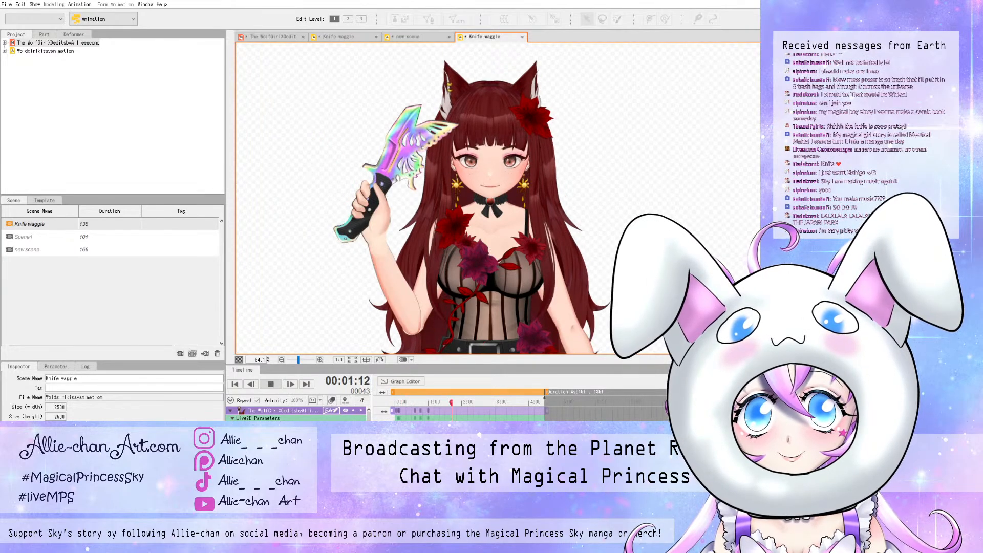
- Key the shadowed face and red anger mark around 00:00:11, then play the scene from near its start
click(272, 385)
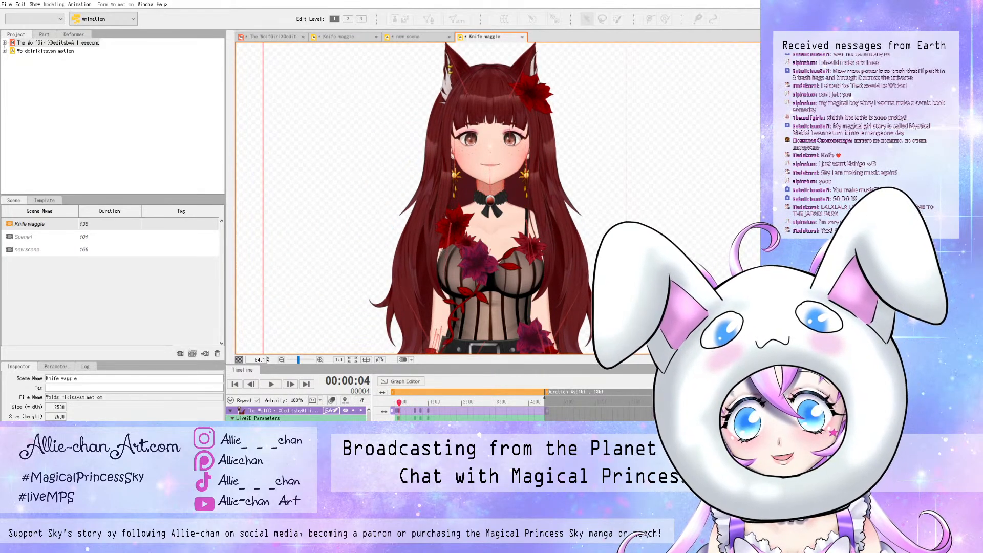
drag(369, 416, 369, 424)
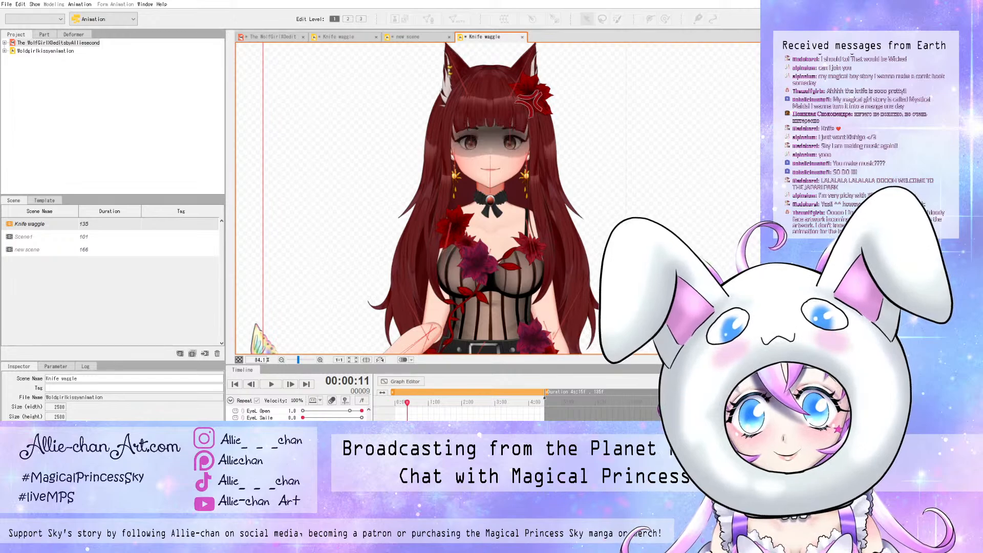
drag(407, 403, 394, 403)
click(271, 384)
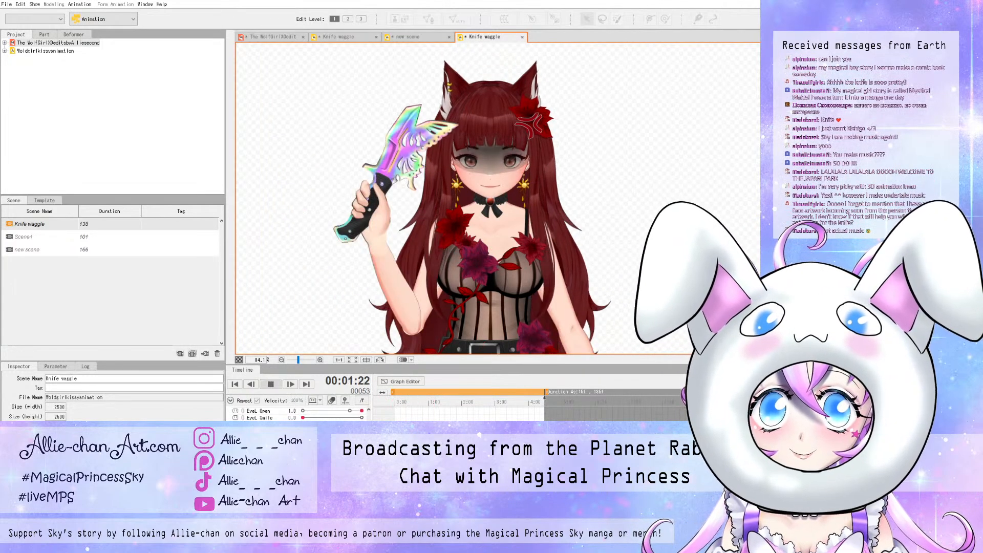
click(271, 384)
scroll(300, 414, up, 3)
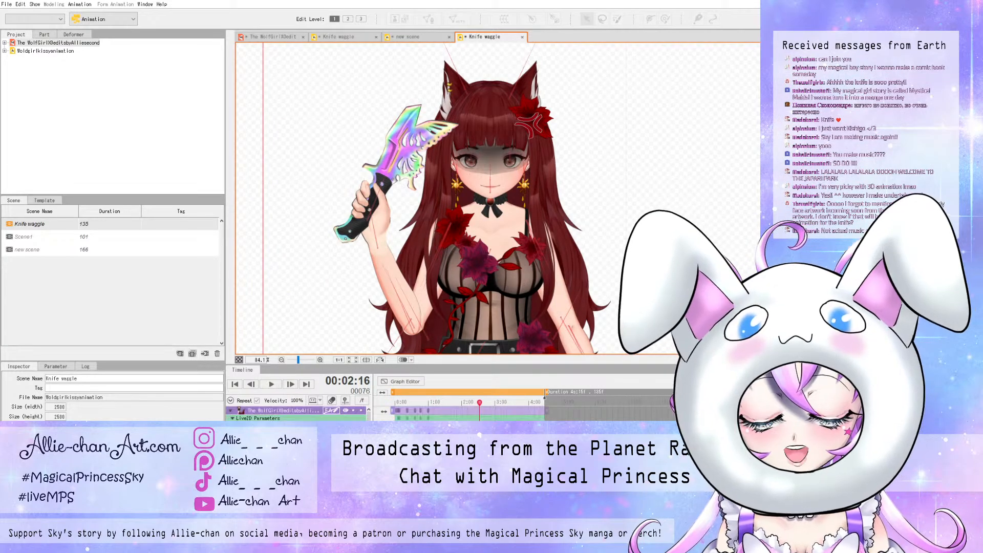
- Pose the knife arm swinging inward toward the face at 00:01:19 and outward at 00:02:00
click(449, 403)
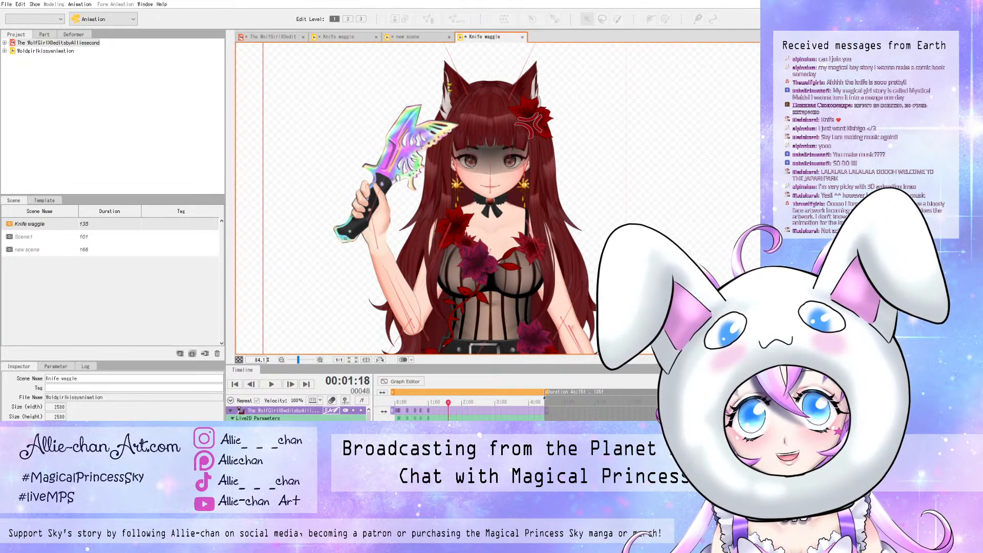
drag(448, 403, 450, 403)
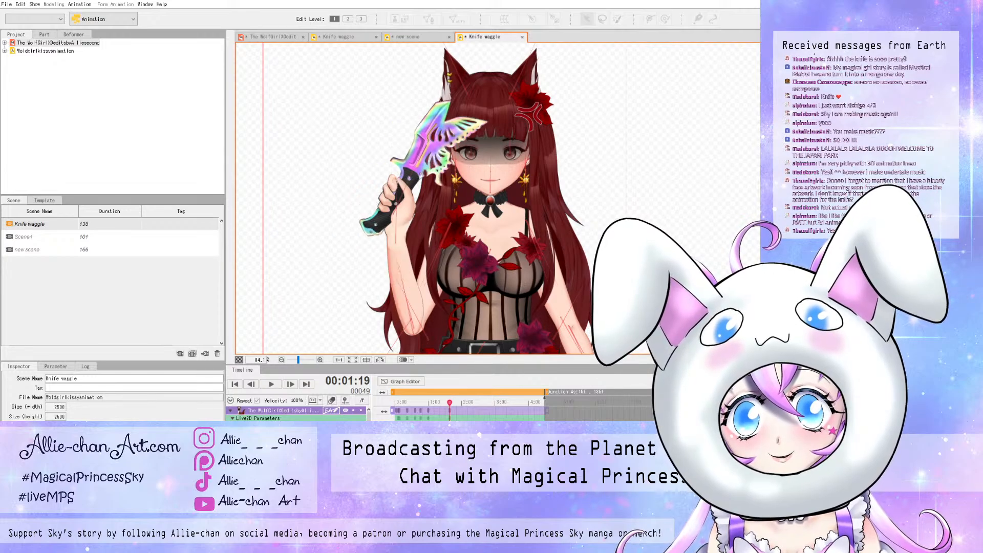
drag(450, 403, 462, 402)
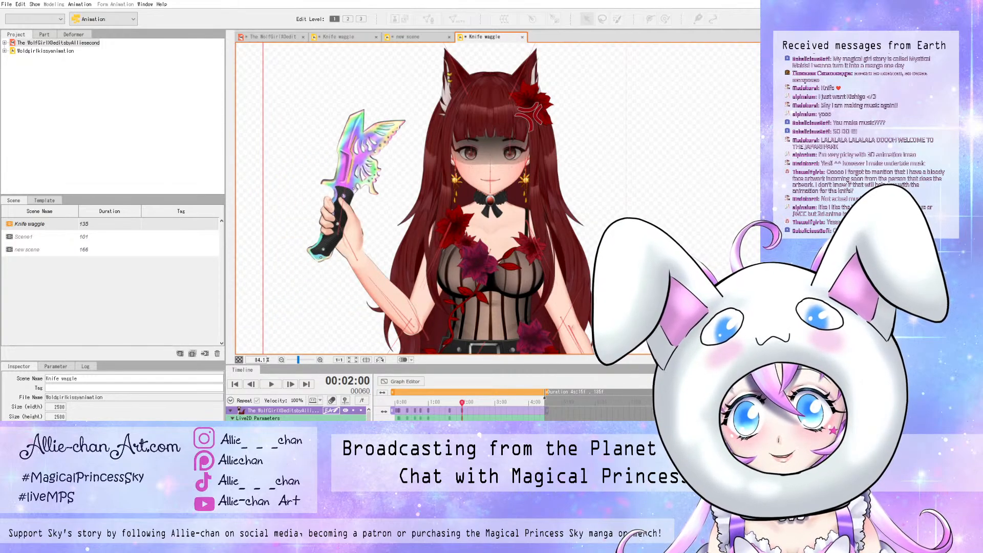
- Bring the knife partway back inward at 00:02:13, review its pose through 00:02:22, and play the scene from the start
drag(461, 402, 476, 403)
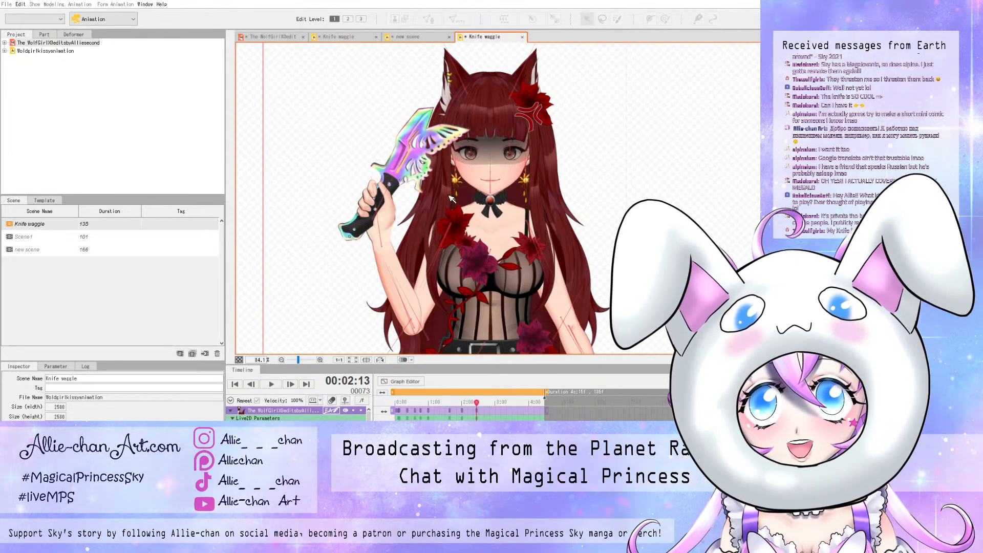
scroll(510, 271, up, 2)
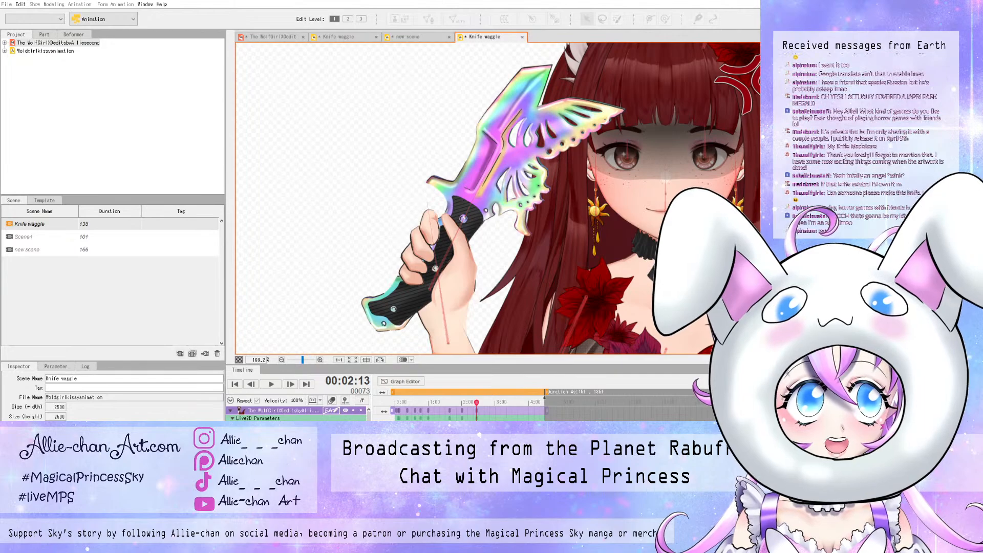
scroll(497, 197, down, 8)
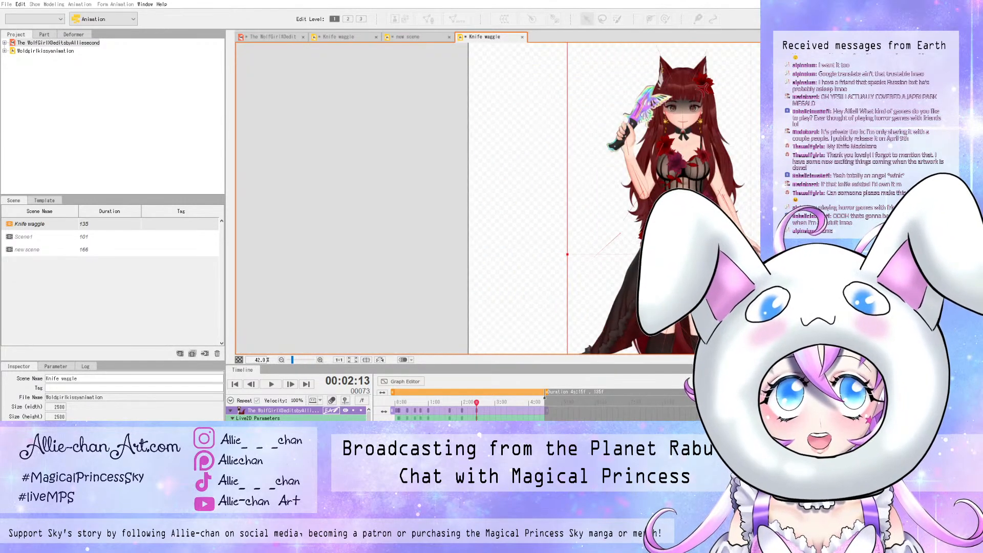
scroll(724, 52, up, 4)
scroll(717, 92, up, 2)
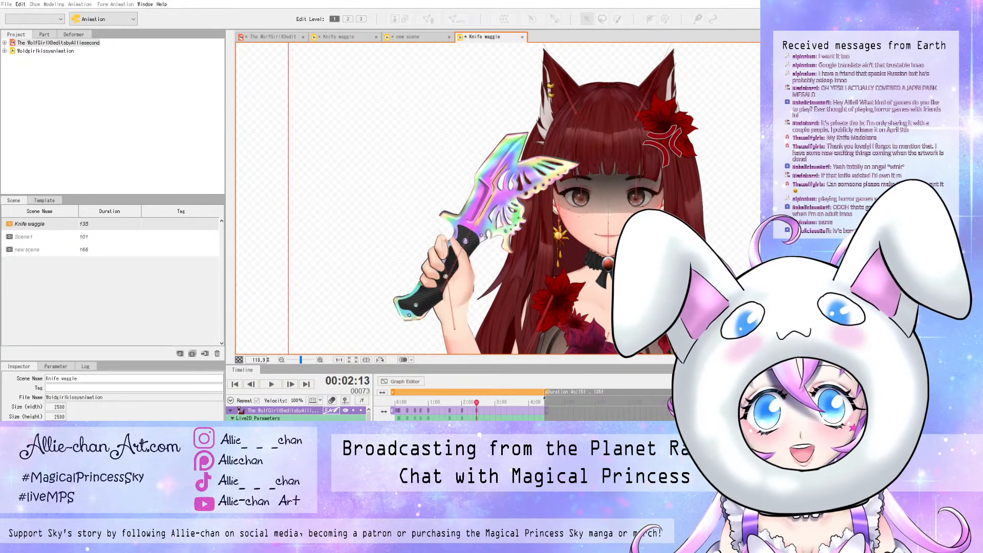
mouse_move(476, 403)
mouse_down()
mouse_move(394, 402)
mouse_move(480, 403)
mouse_up()
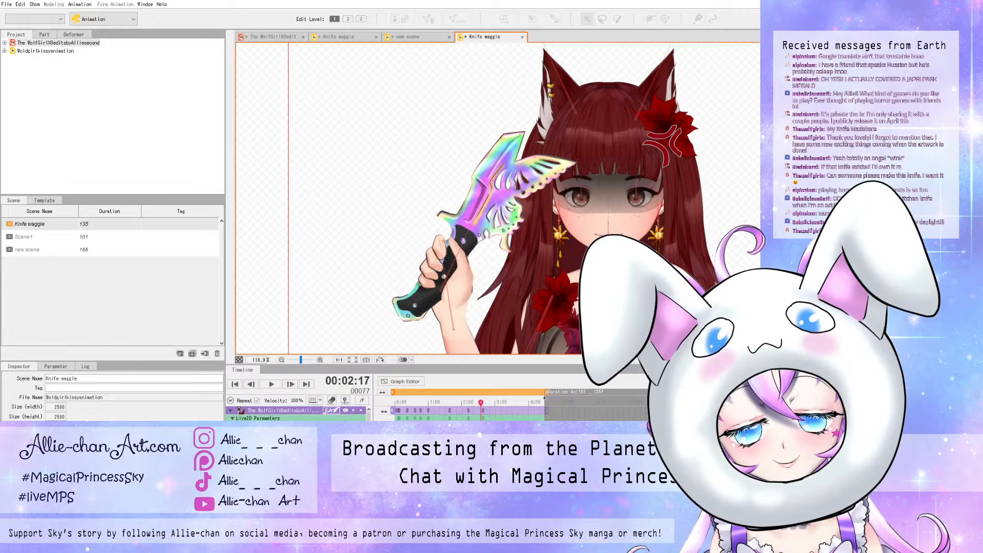
drag(481, 402, 487, 403)
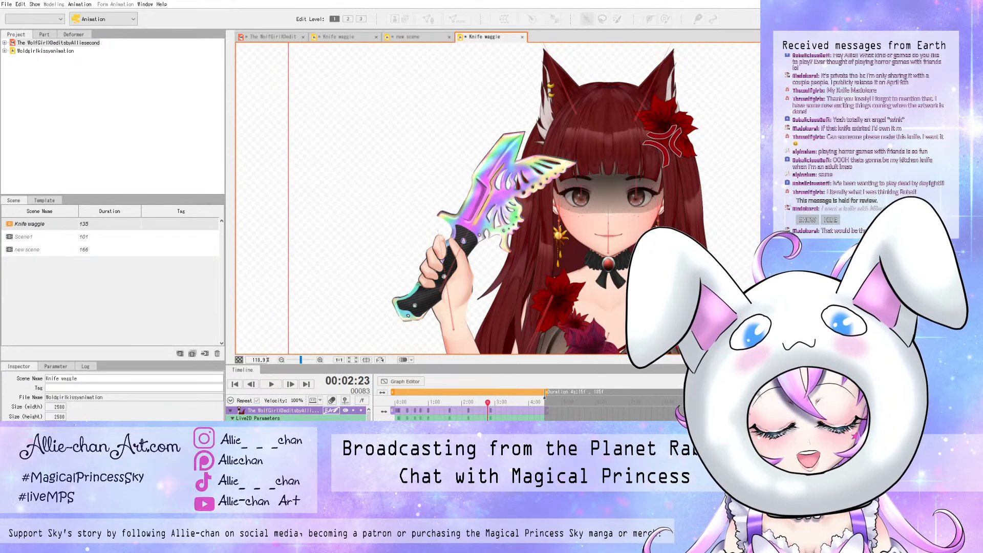
key(Left)
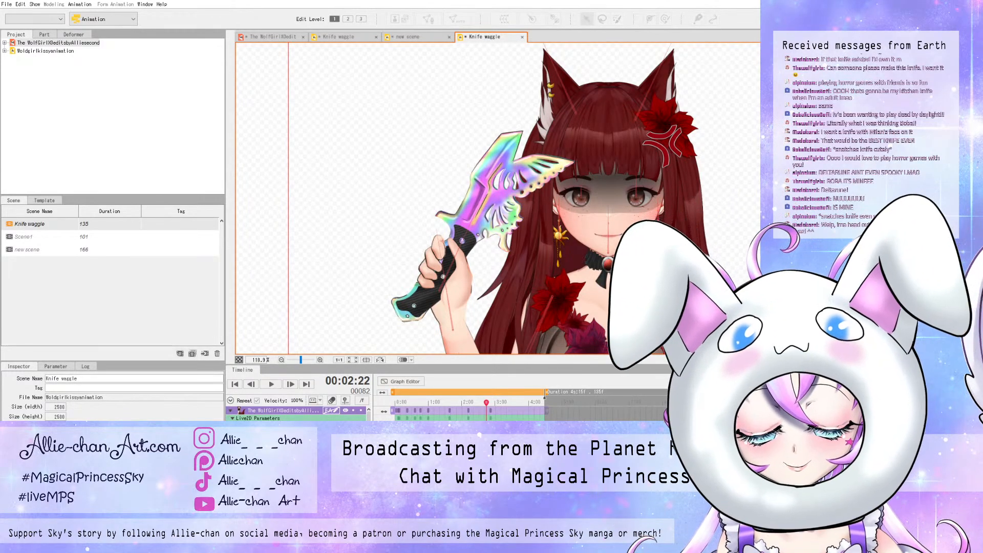
drag(486, 402, 395, 402)
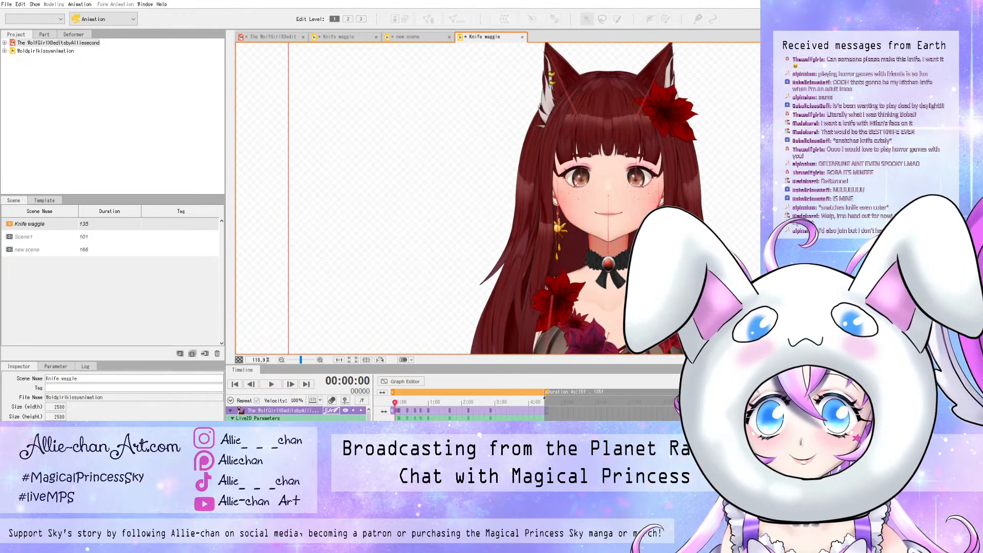
click(271, 384)
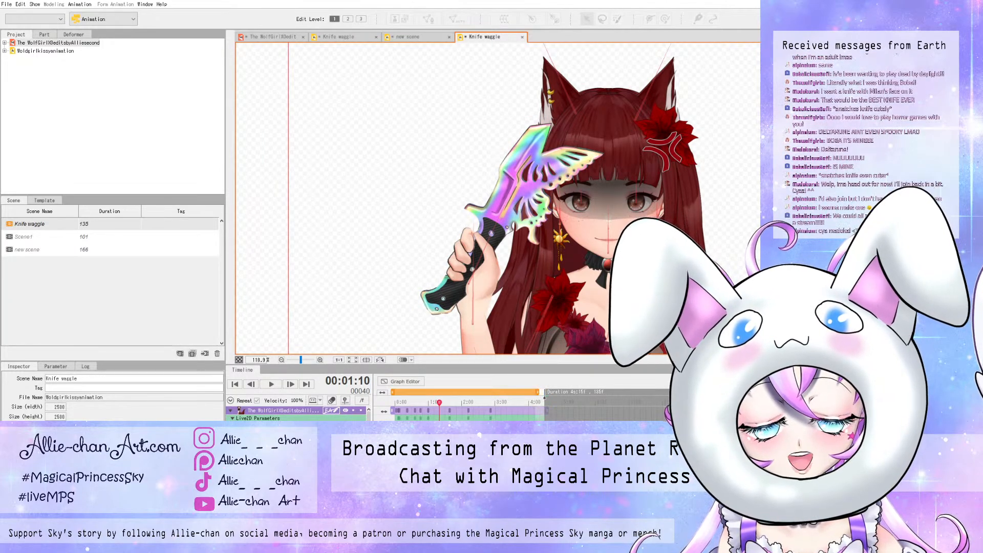
- Extend the Knife waggle scene to 300 frames and lengthen the wolf girl model's track to match
drag(545, 397, 561, 397)
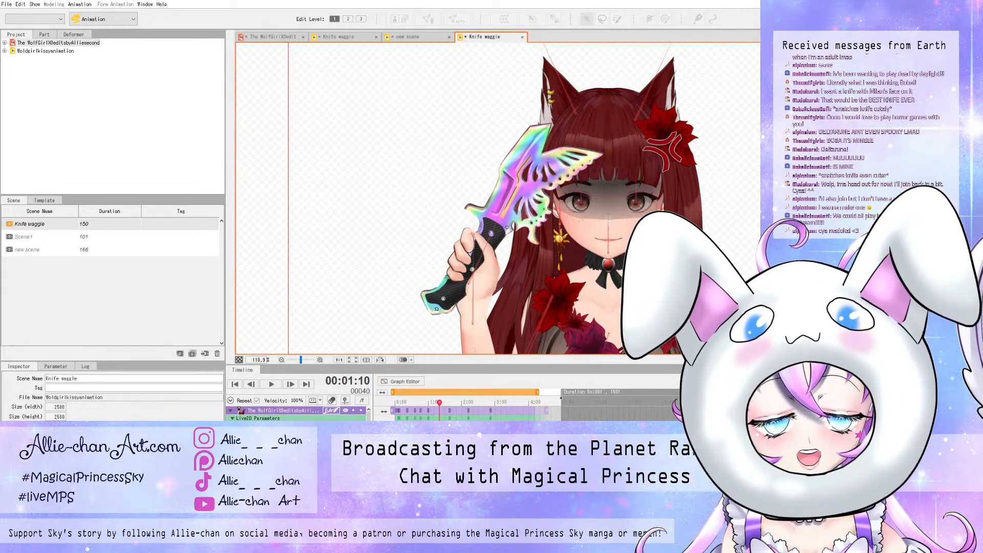
drag(561, 397, 646, 397)
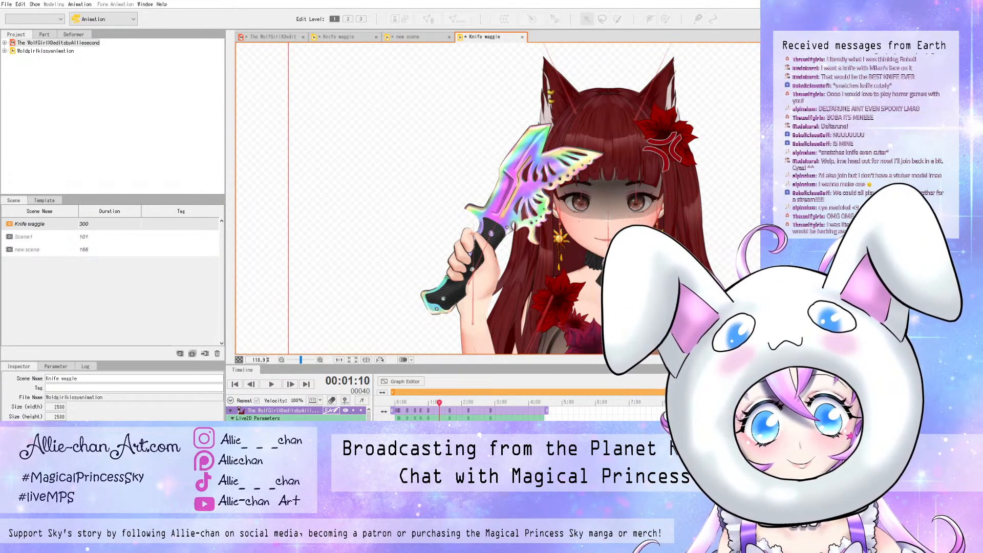
drag(547, 411, 660, 411)
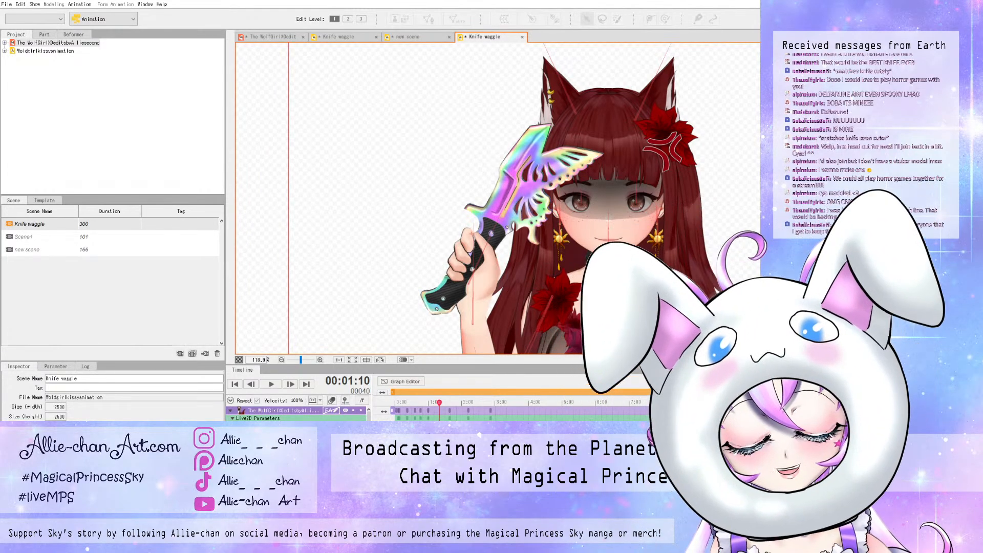
- Repeat the knife waggle by pasting the copied keyframes at 00:03:10, 00:05:10 and 00:07:06
key(space)
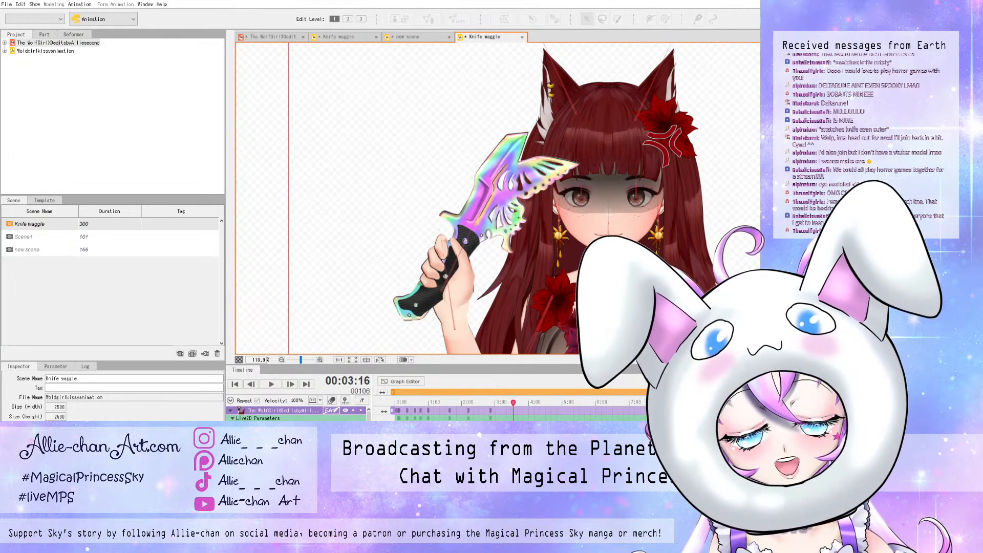
drag(513, 402, 507, 403)
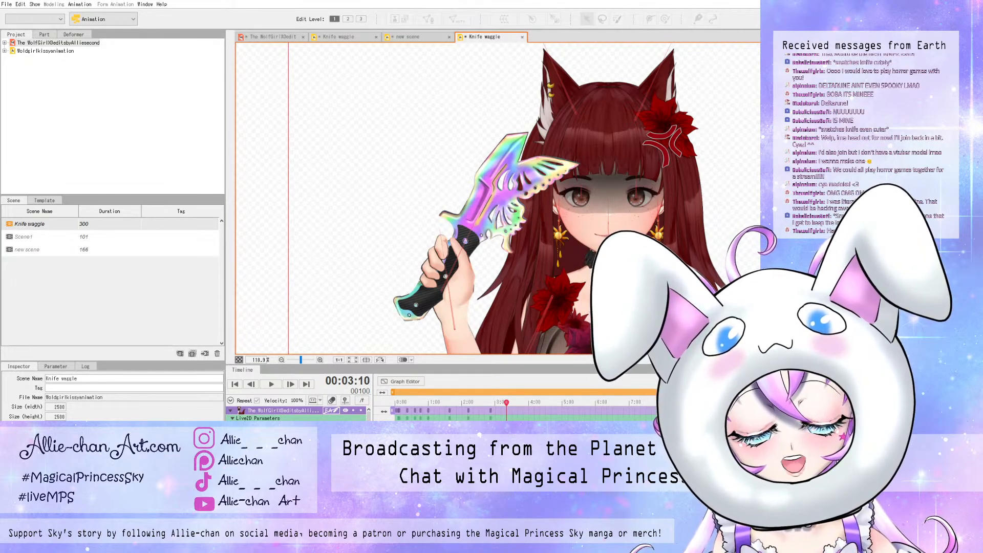
key(ctrl+v)
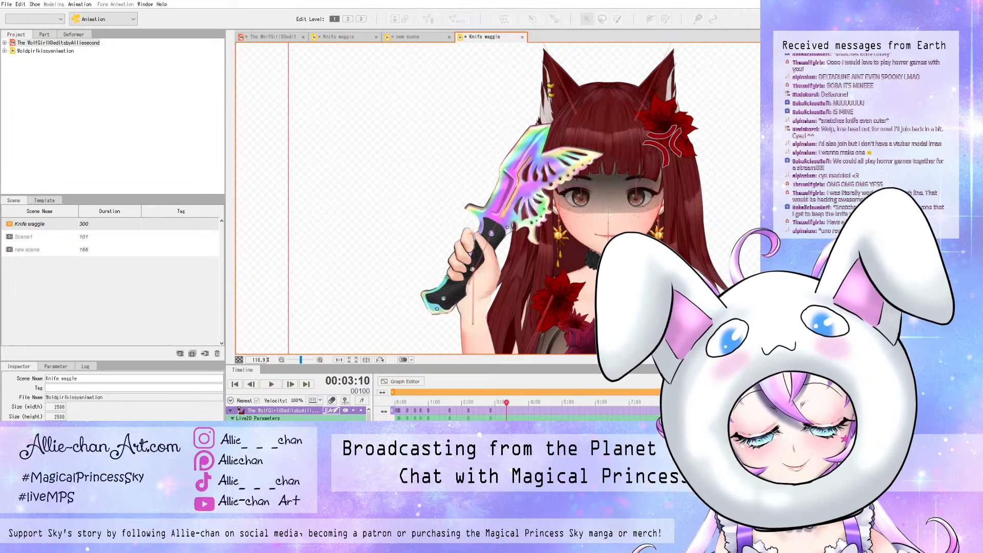
click(573, 403)
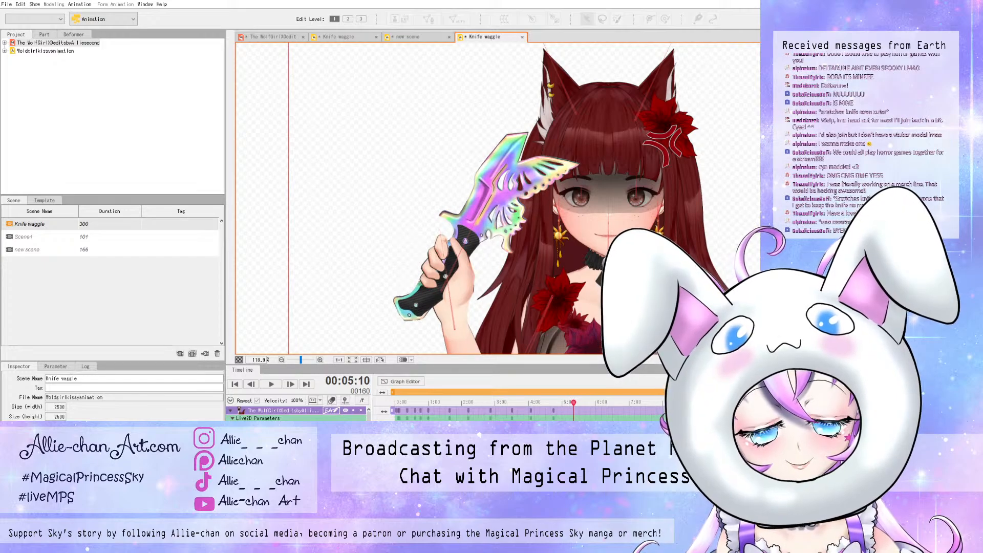
key(ctrl+v)
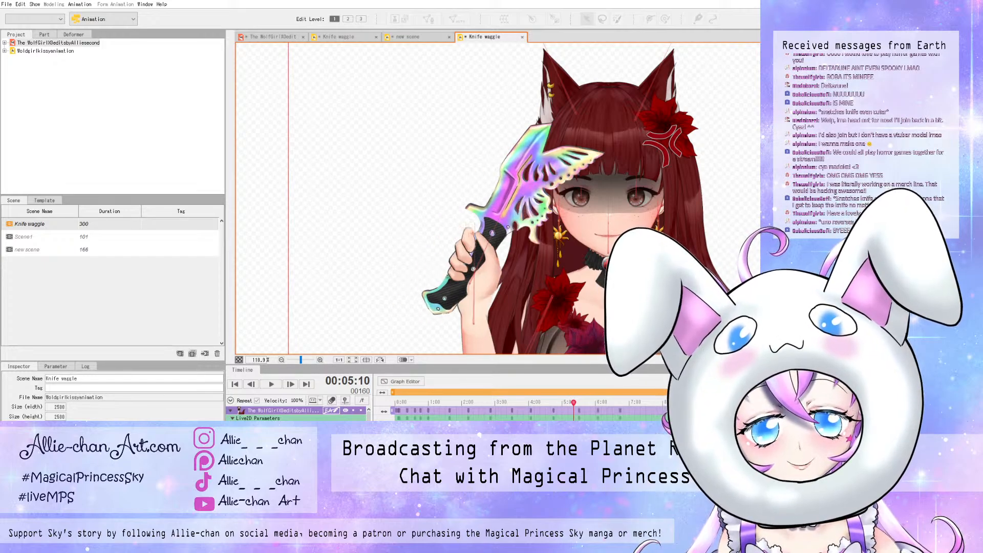
click(628, 402)
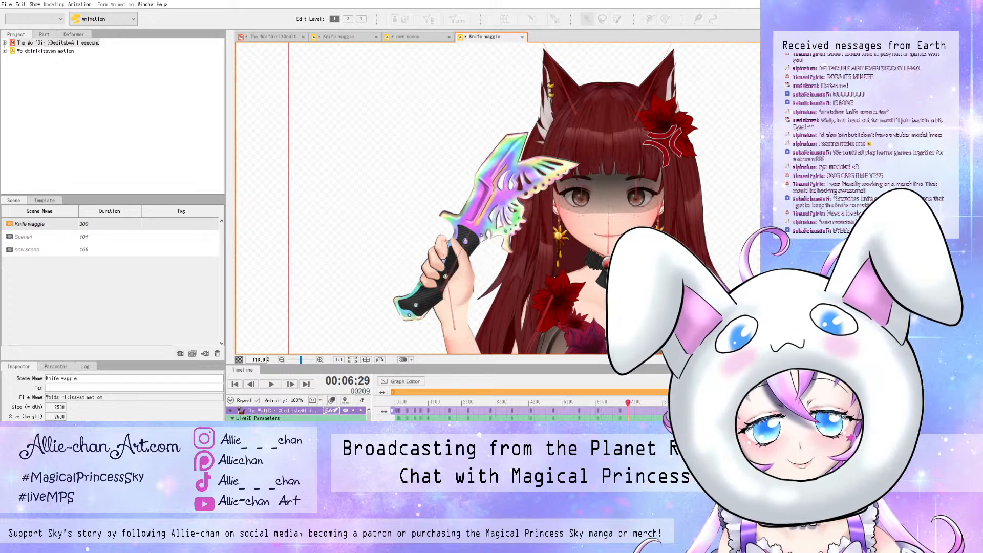
click(636, 402)
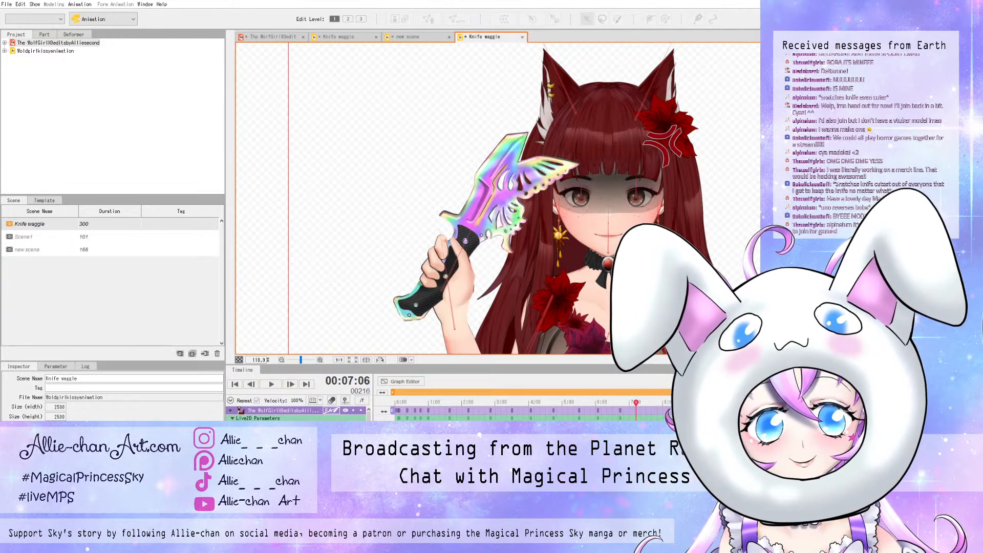
key(ctrl+v)
- Play the extended scene from the start to check the repeated knife waggles
drag(636, 402, 395, 403)
key(space)
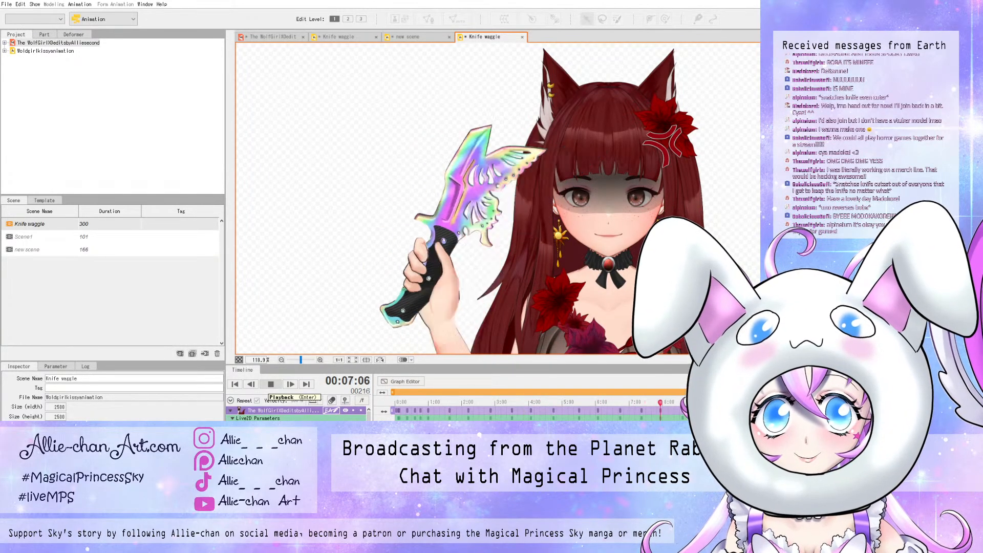
click(271, 384)
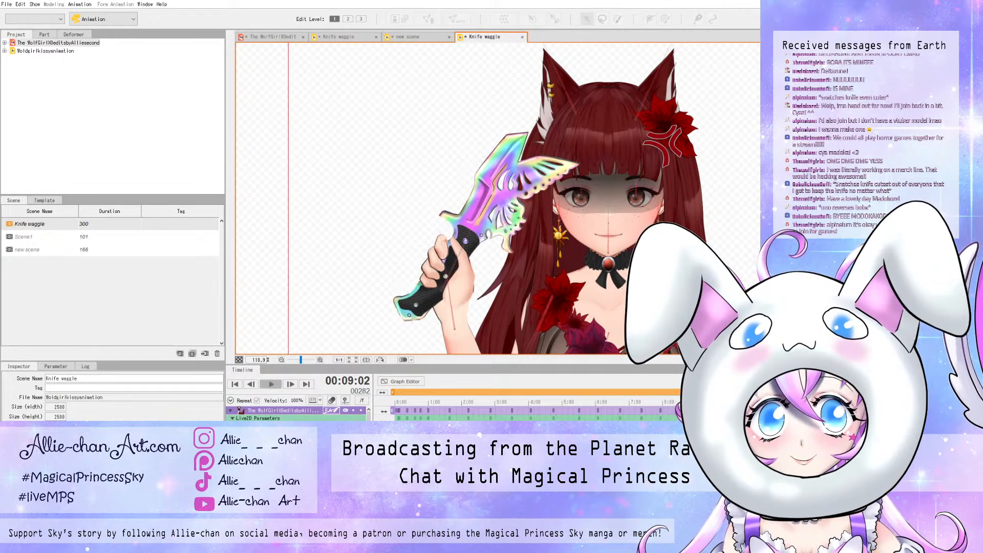
- Inspect the full figure and its arm, tail and head-angle parameter tracks at 00:02:29 and 00:04:00
drag(711, 403, 495, 402)
scroll(647, 176, down, 4)
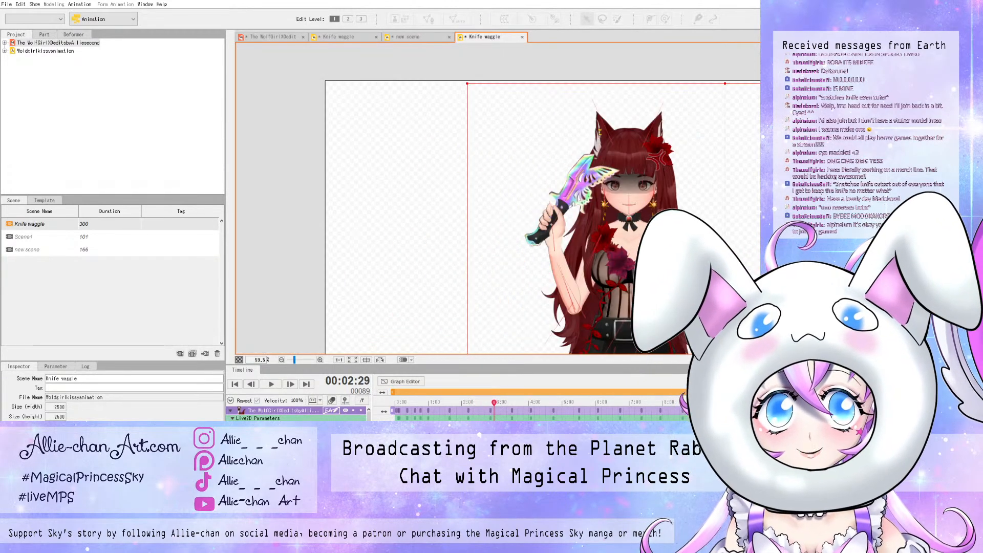
scroll(647, 192, down, 2)
scroll(690, 225, up, 2)
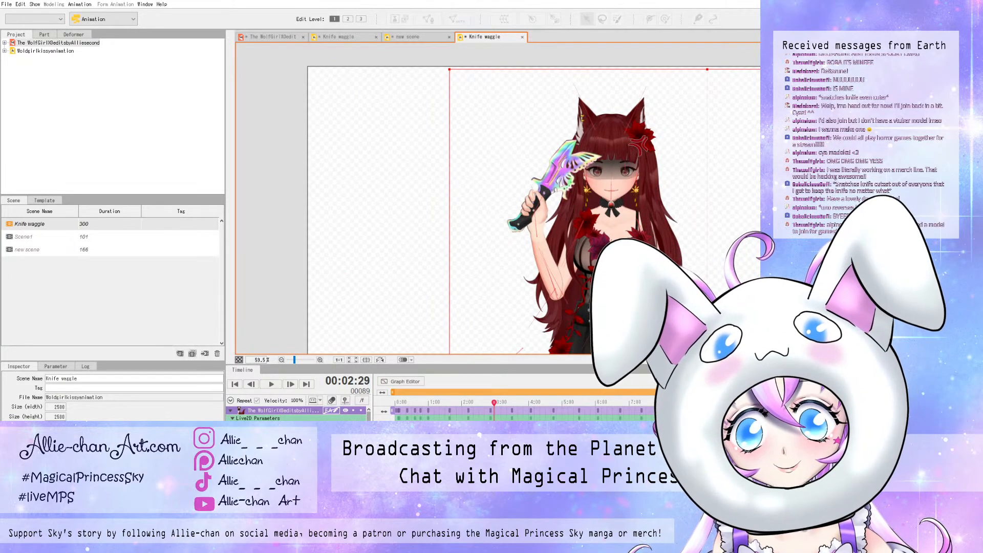
scroll(307, 414, down, 4)
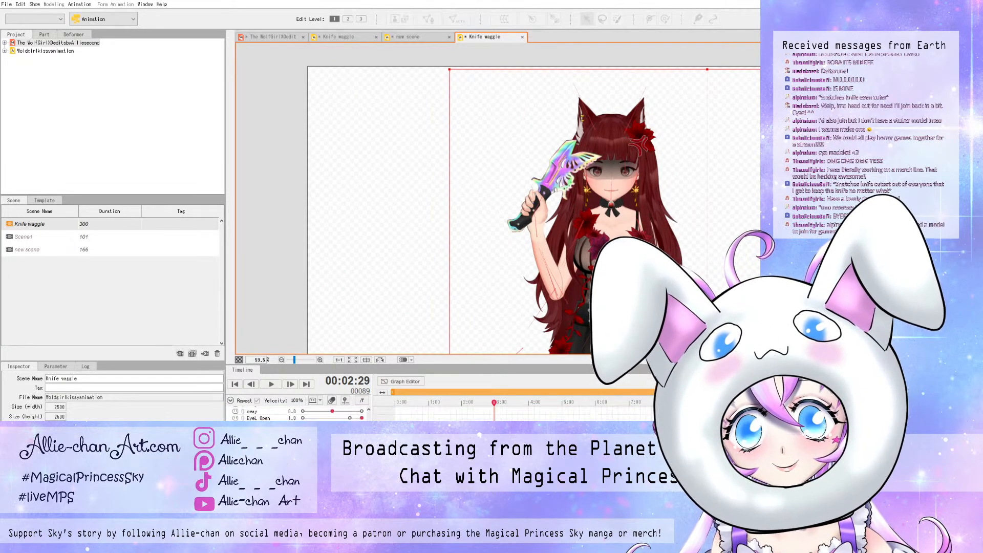
scroll(307, 415, down, 6)
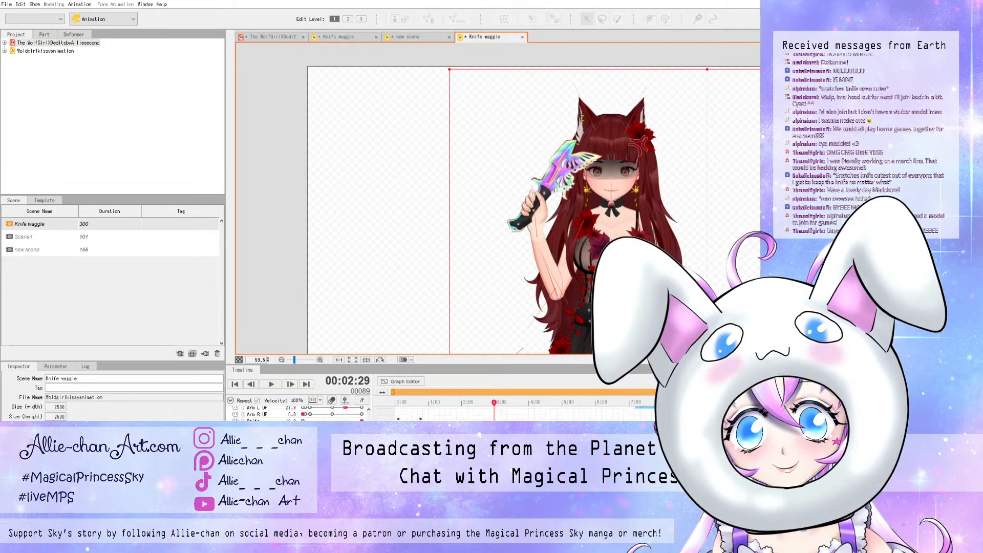
scroll(302, 414, up, 1)
scroll(302, 414, up, 2)
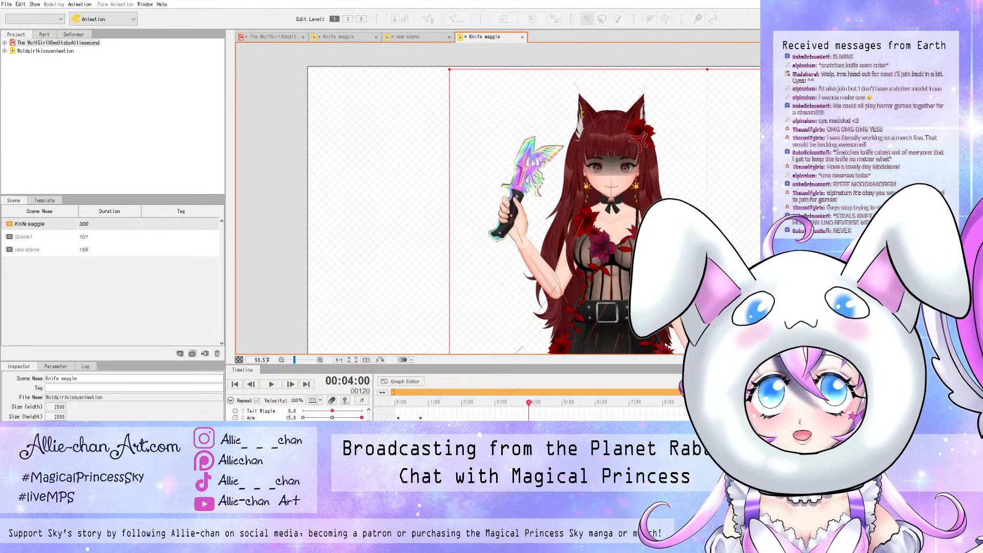
scroll(299, 415, up, 5)
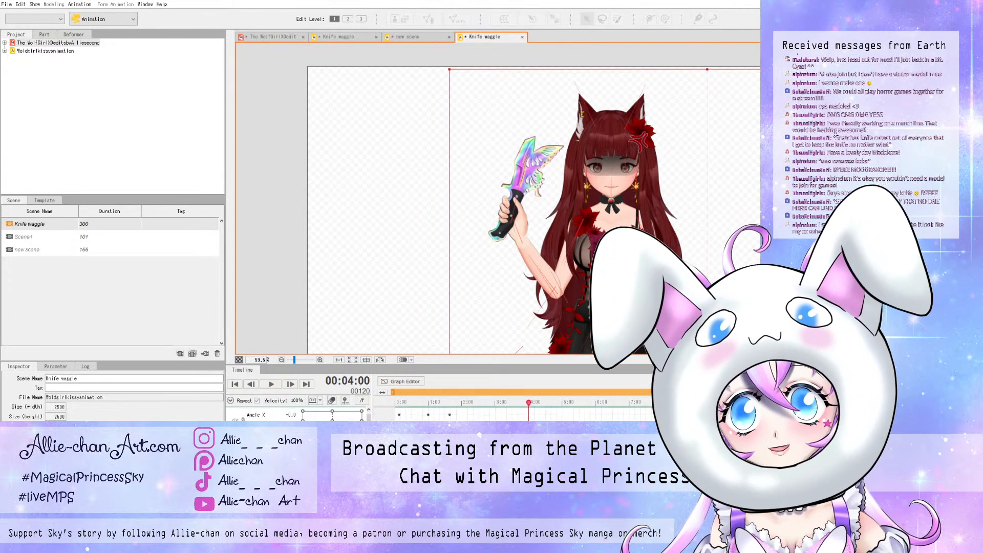
scroll(299, 414, up, 5)
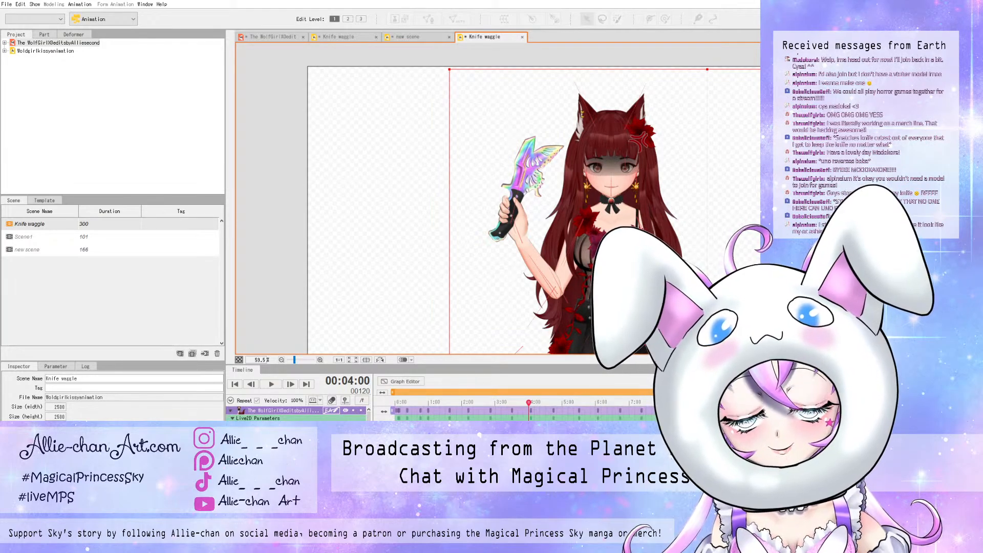
- Extend the Knife waggle scene to 330 frames
scroll(299, 414, down, 8)
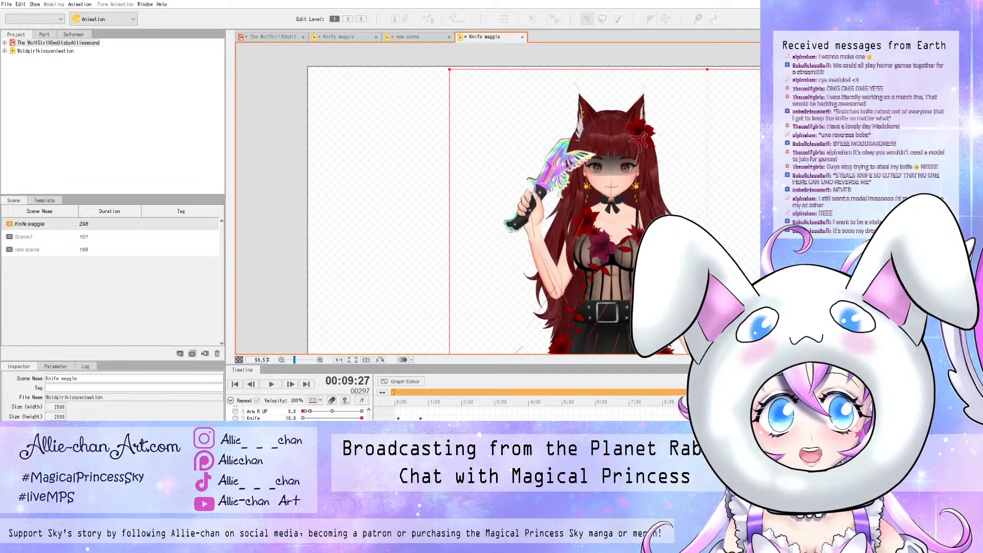
drag(731, 392, 735, 392)
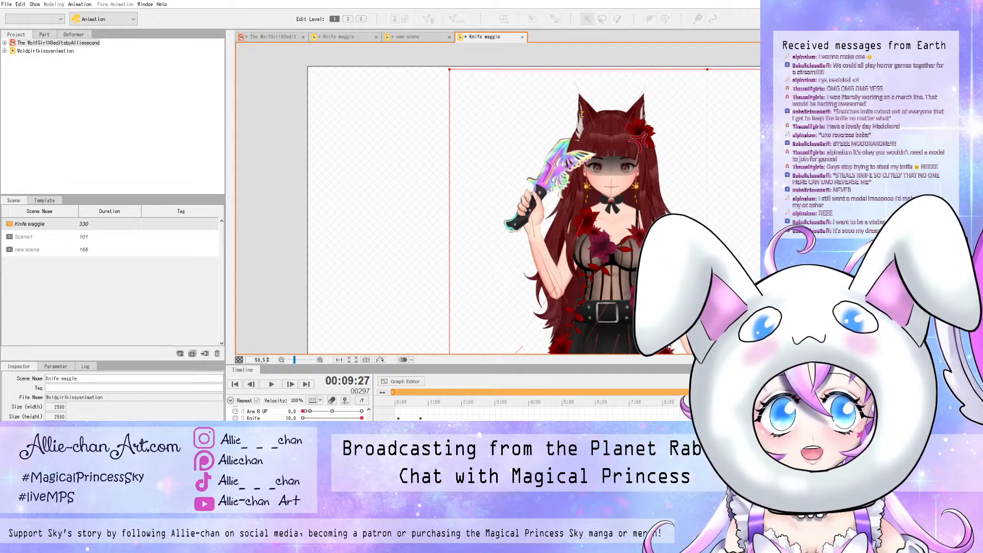
scroll(456, 414, up, 5)
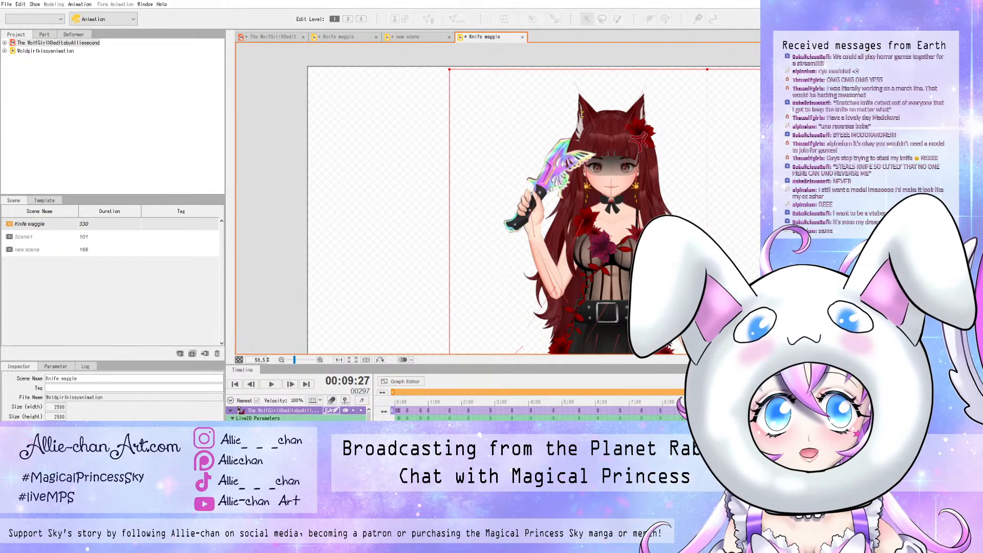
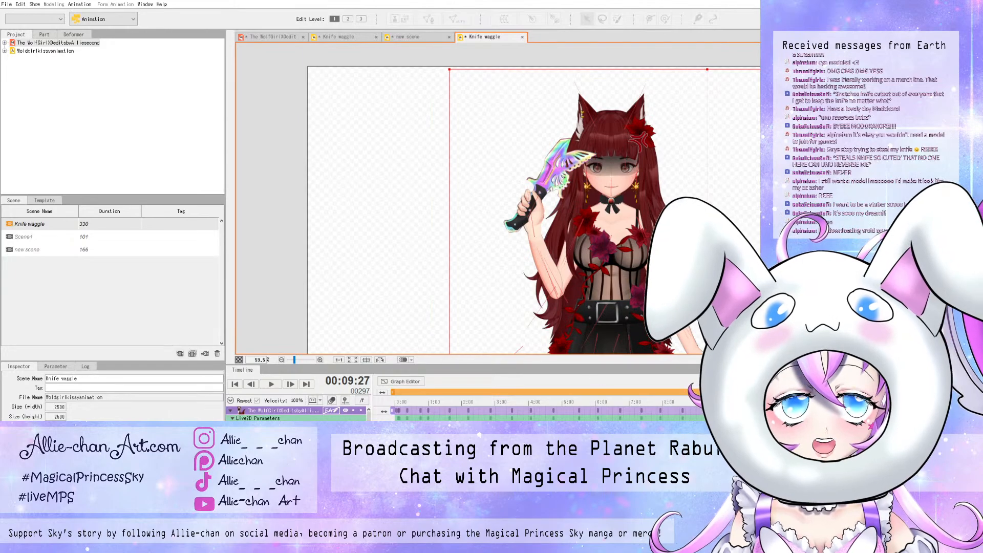
- Paste the copied keyframes at 00:10:02 to continue the animation after the last knife waggle
scroll(599, 211, up, 3)
scroll(598, 211, down, 3)
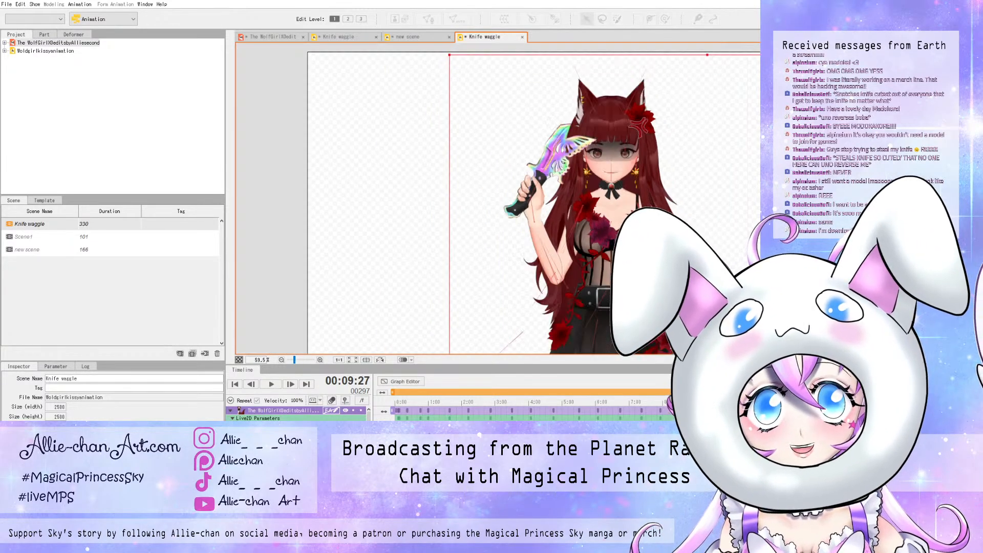
scroll(614, 146, up, 2)
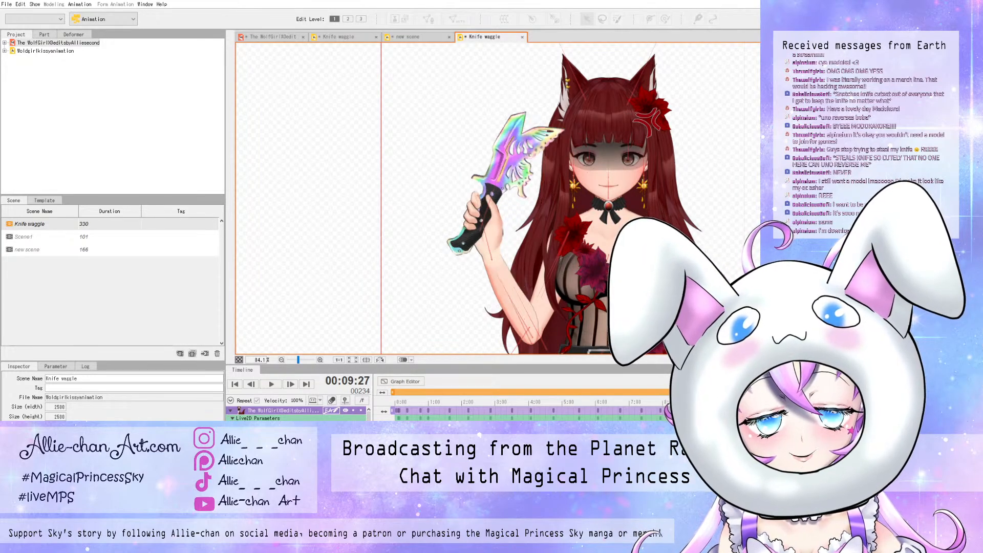
drag(420, 402, 399, 402)
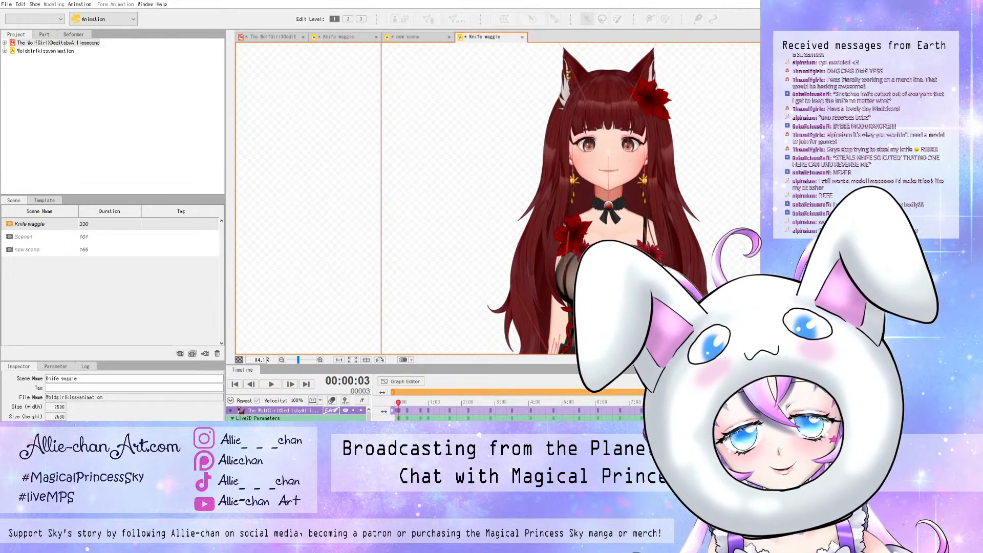
drag(399, 402, 419, 403)
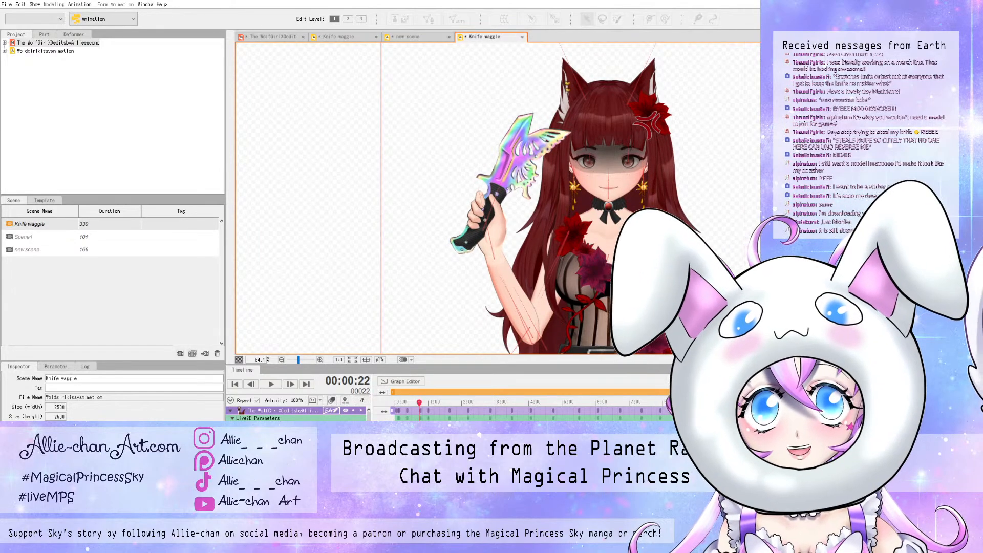
scroll(514, 146, up, 1)
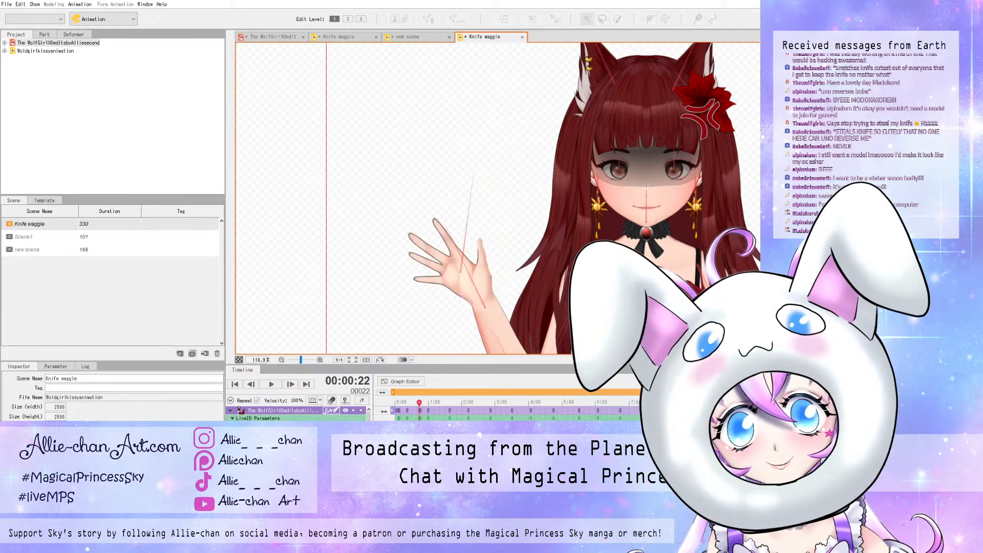
drag(419, 402, 733, 403)
key(ctrl+v)
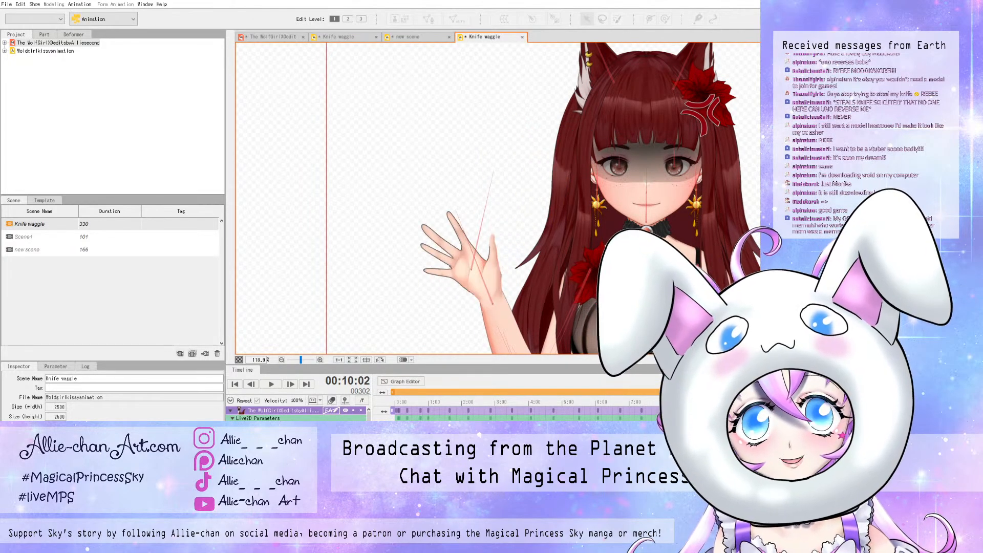
- Check the knife's appearance between 00:00:21 and 00:00:27 and play the scene from the start
mouse_move(407, 411)
mouse_down()
mouse_move(395, 410)
mouse_move(425, 411)
mouse_up()
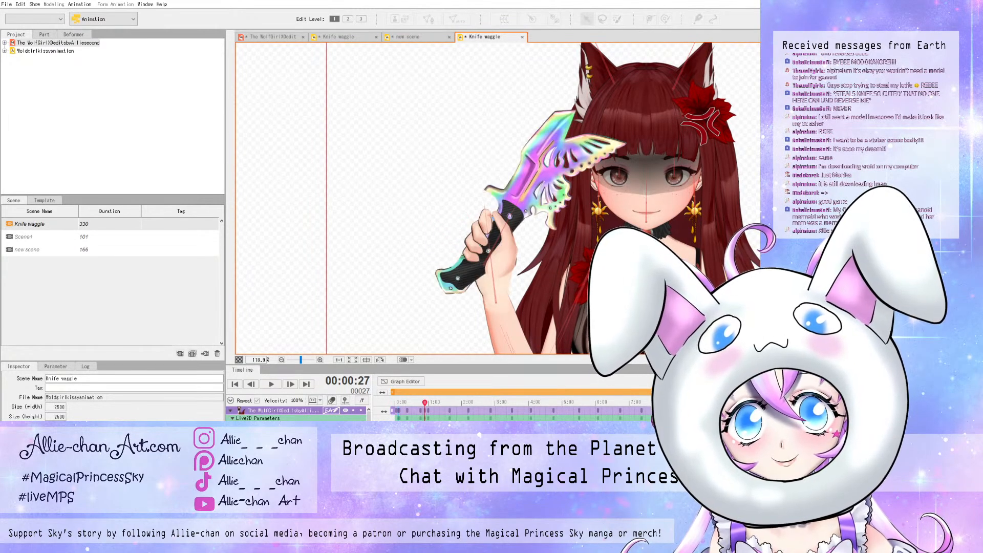
drag(425, 411, 418, 411)
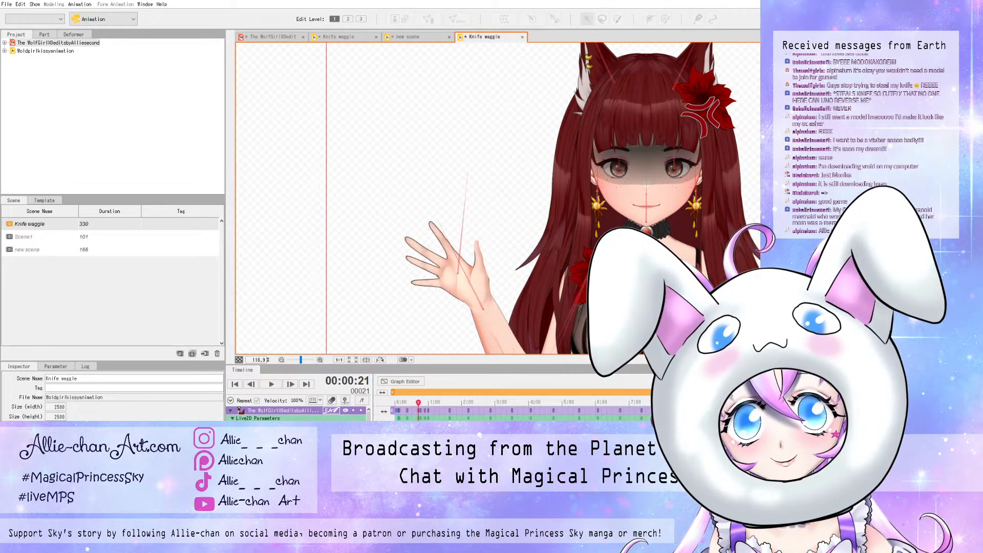
click(395, 403)
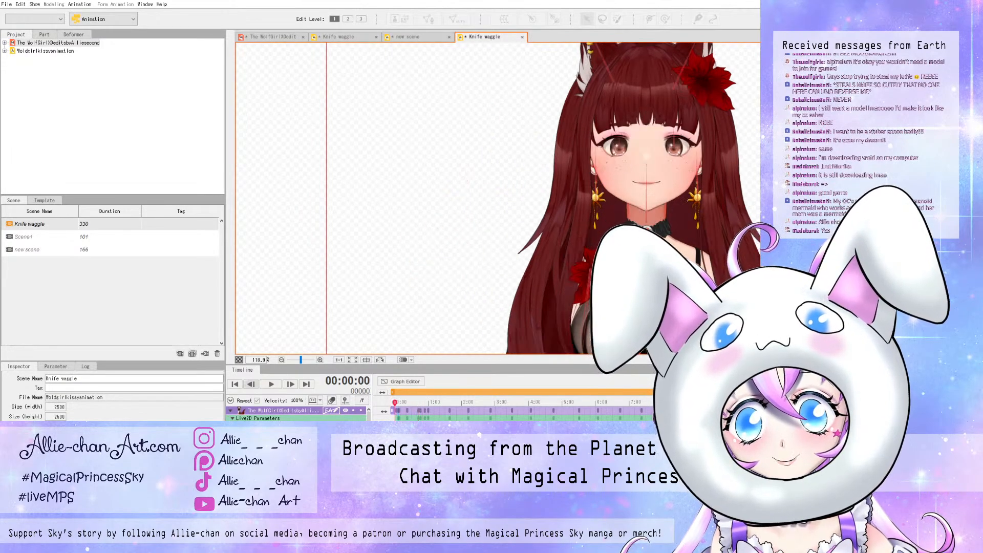
click(272, 384)
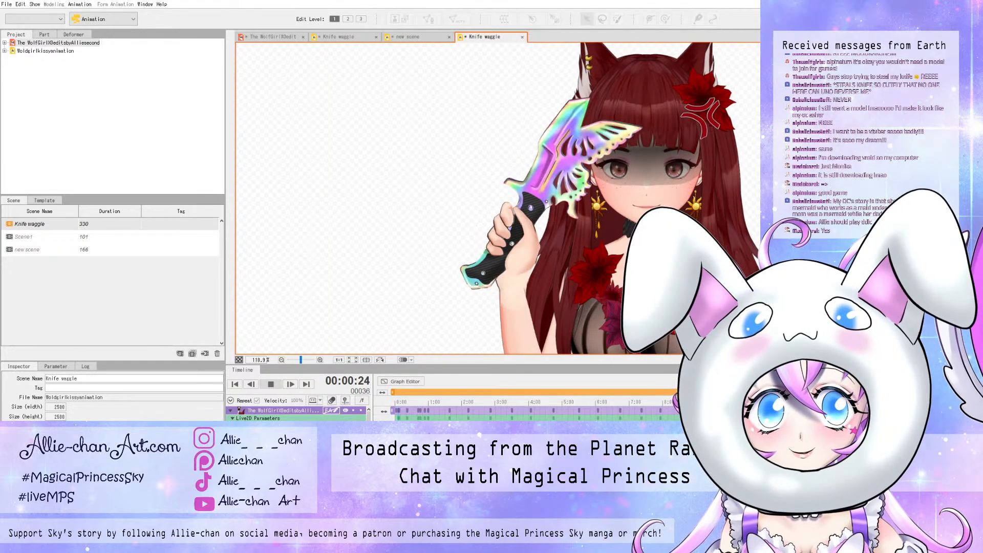
click(271, 384)
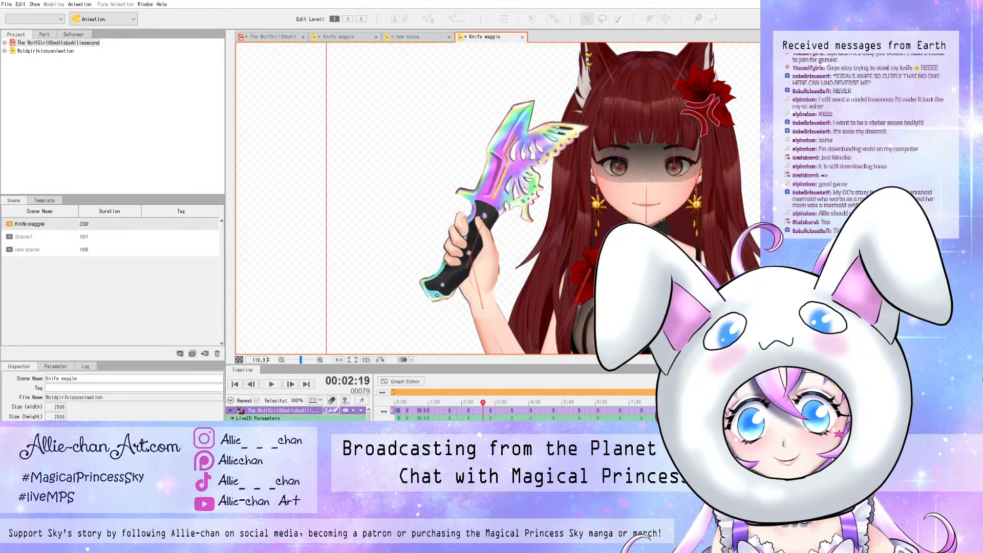
- Compare the wolf girl's knife pose at 00:01:04, 00:10:02 and 00:09:27
click(437, 403)
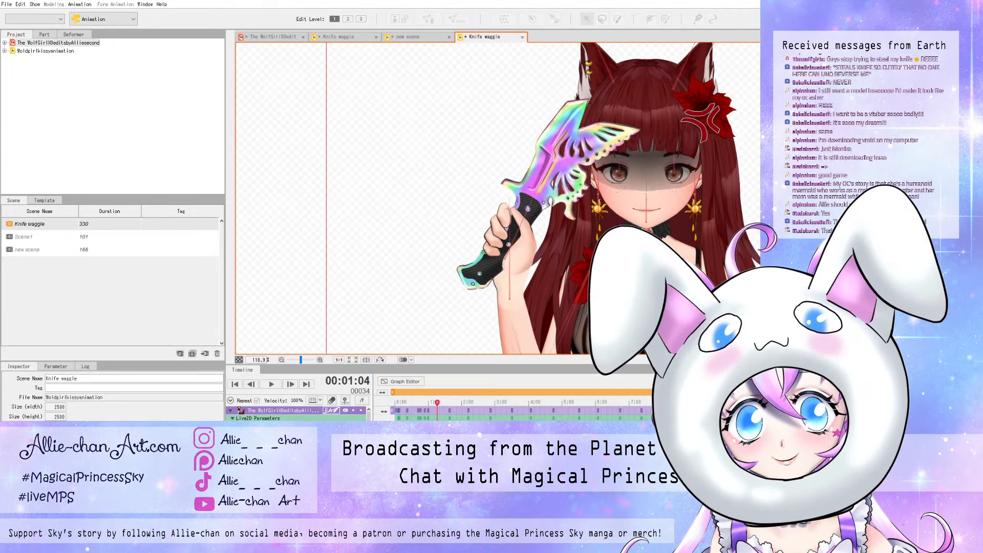
mouse_move(437, 403)
mouse_down()
mouse_move(398, 402)
mouse_move(425, 403)
mouse_up()
click(731, 402)
click(419, 402)
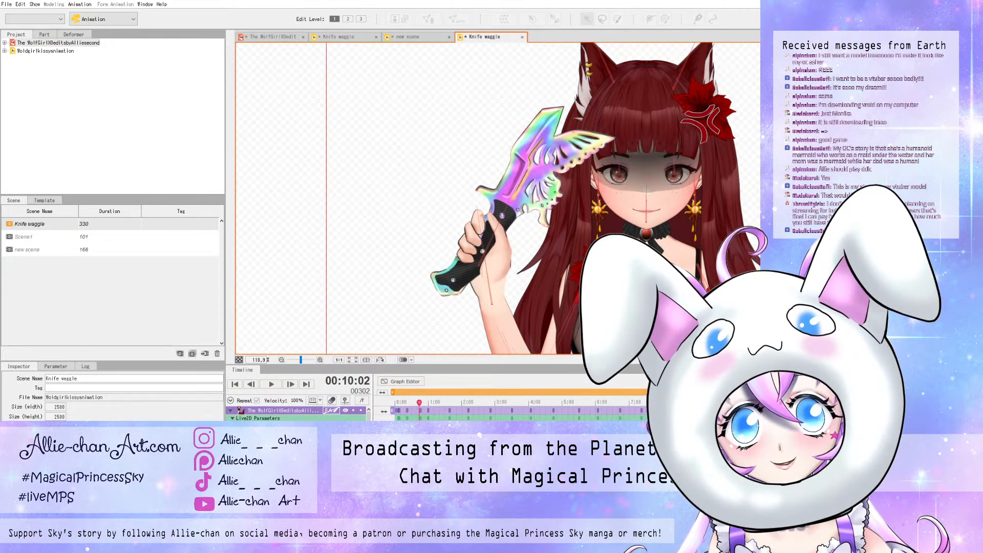
click(726, 403)
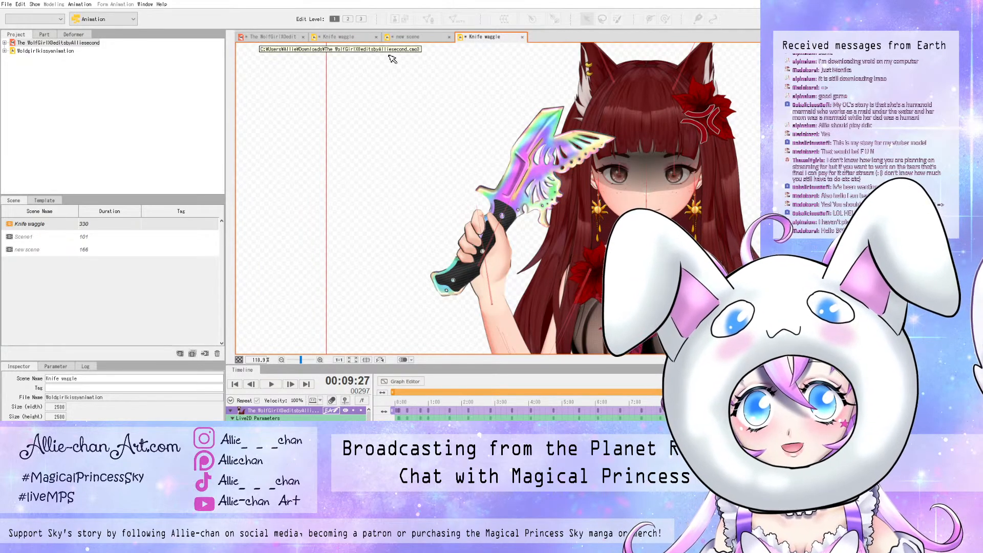
- Save the animation project containing the Knife waggle scene
click(6, 5)
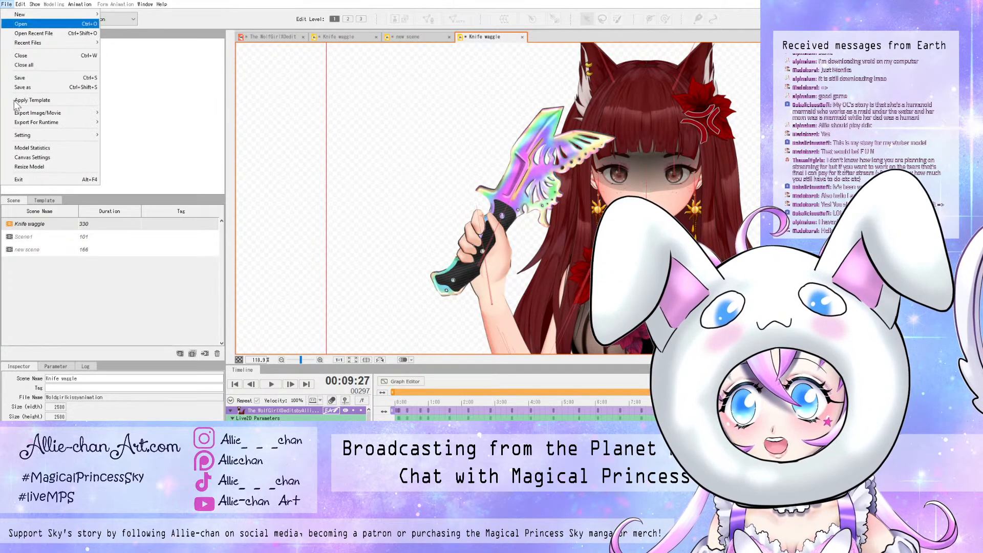
click(364, 85)
click(401, 63)
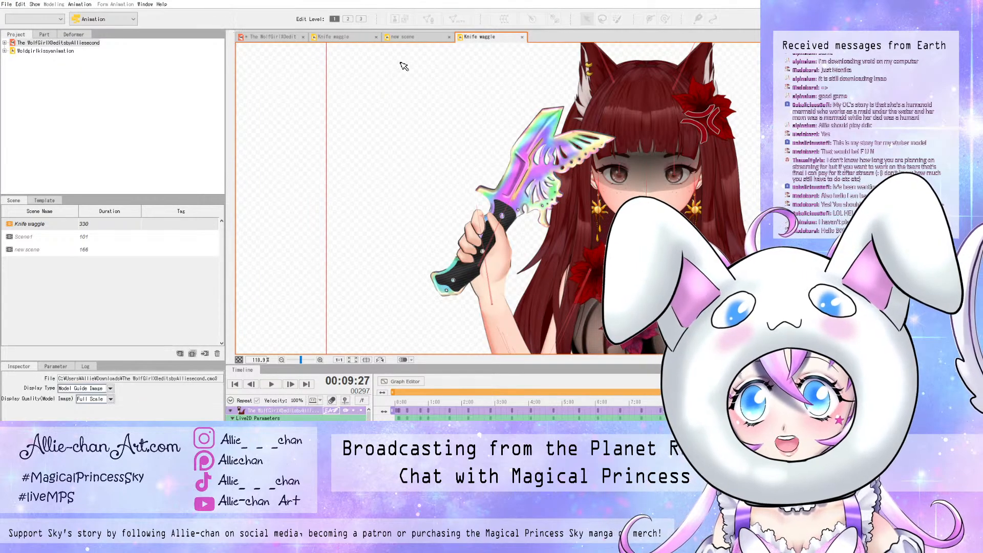
- Switch to the wolf girl model document and display the crying tears on its face
double_click(401, 54)
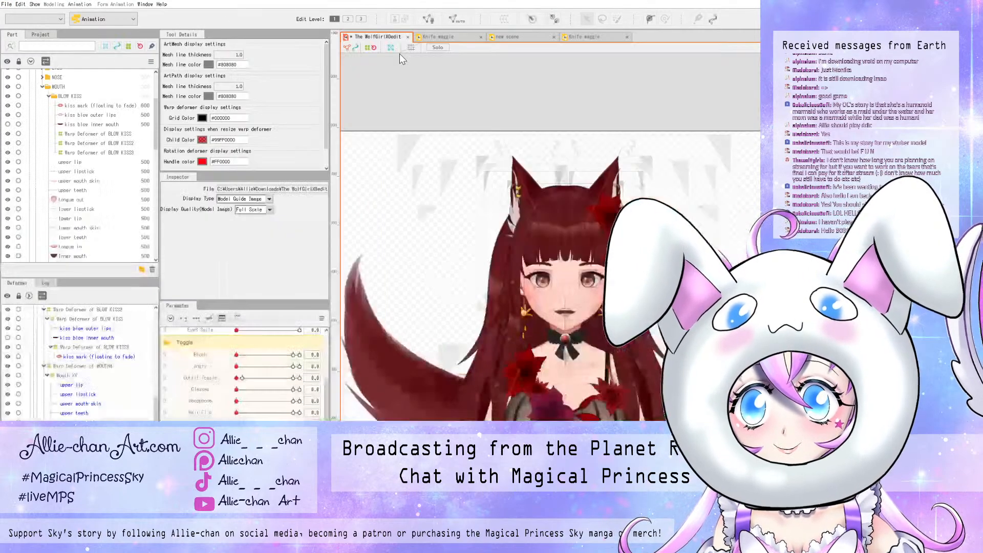
scroll(547, 297, up, 2)
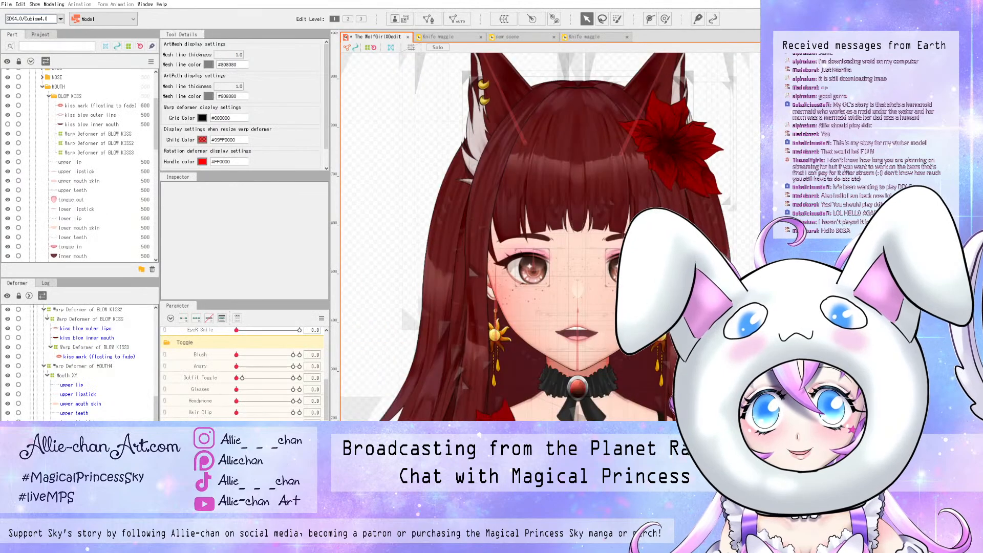
scroll(576, 290, up, 2)
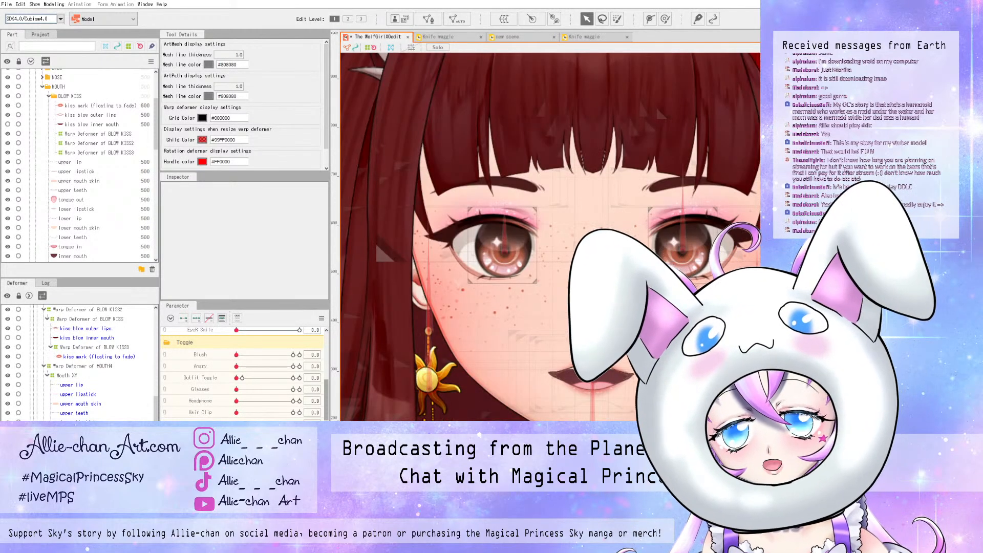
scroll(551, 306, down, 1)
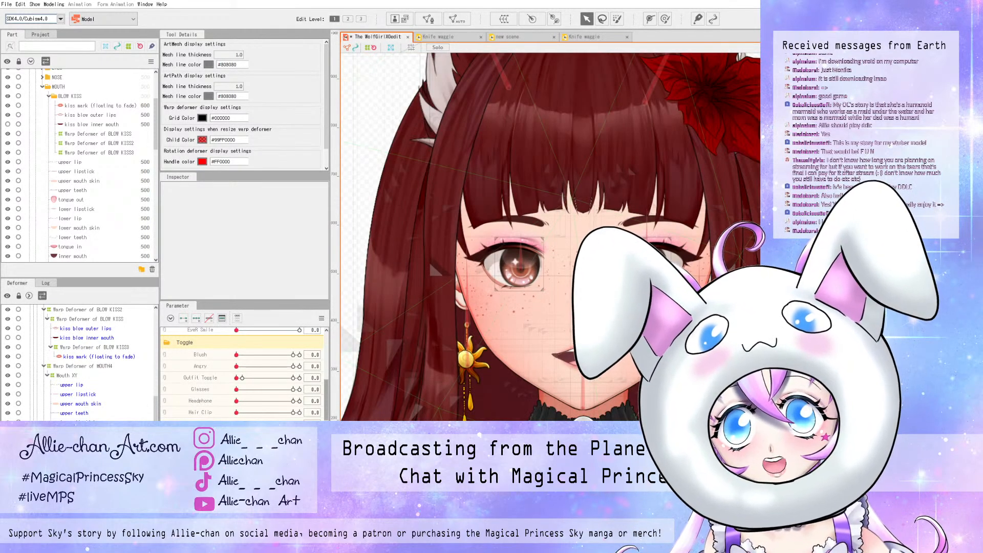
scroll(244, 374, down, 1)
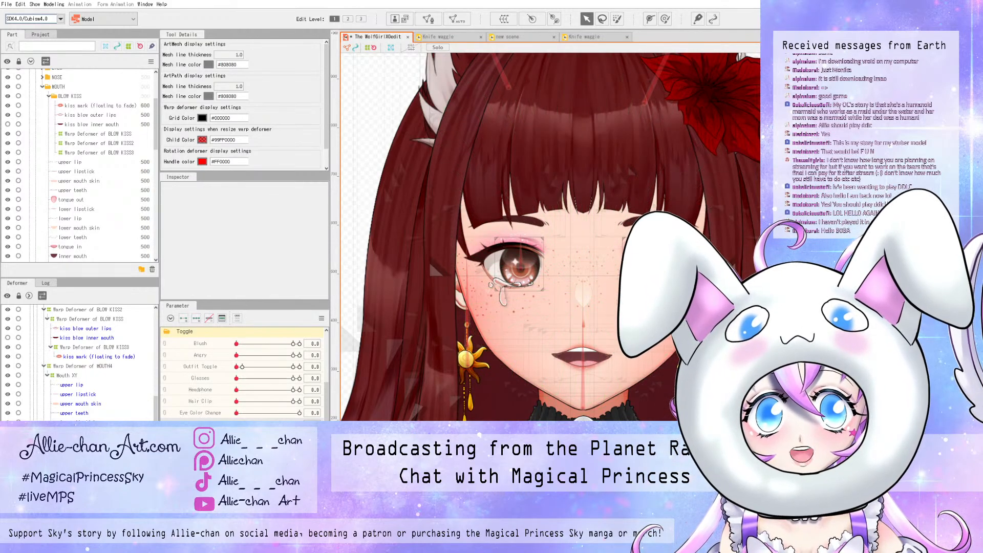
- Select the right tears mesh in the CRYING expression group and examine its shape and its place among the parts
scroll(80, 363, down, 5)
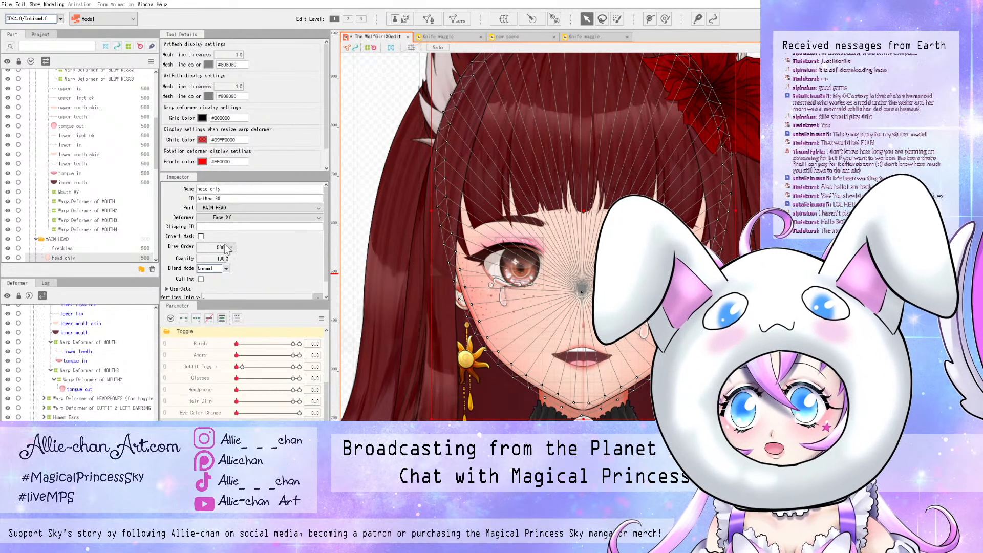
drag(156, 163, 153, 182)
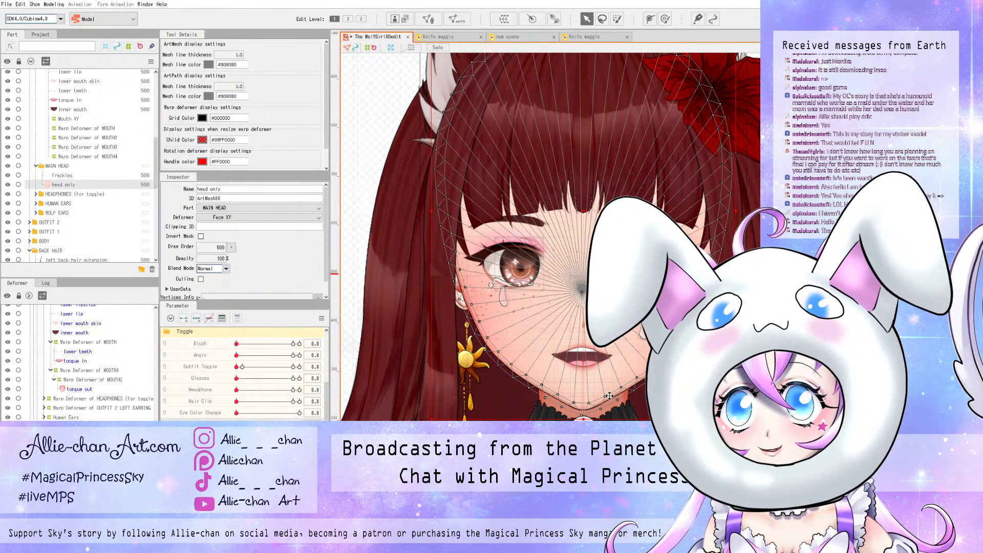
click(657, 295)
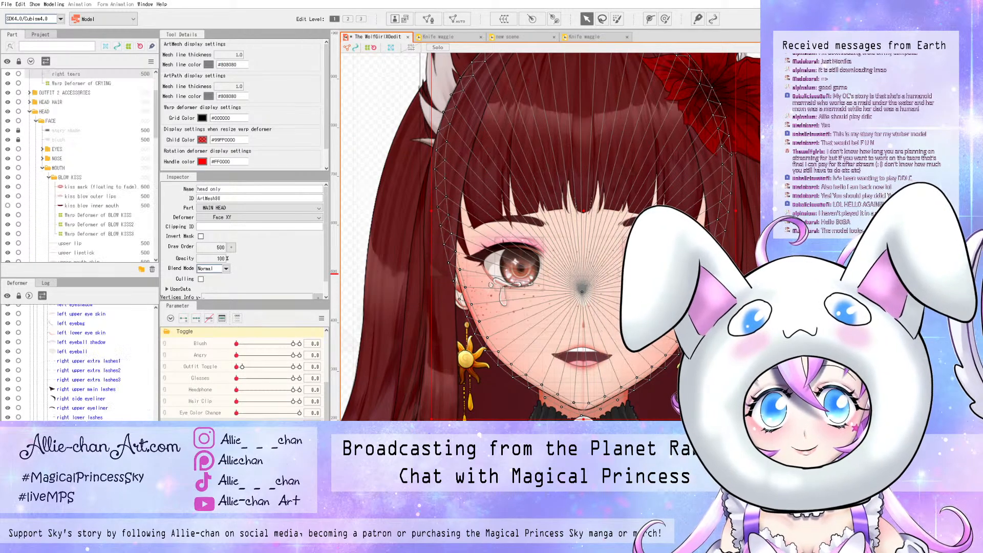
scroll(115, 266, up, 2)
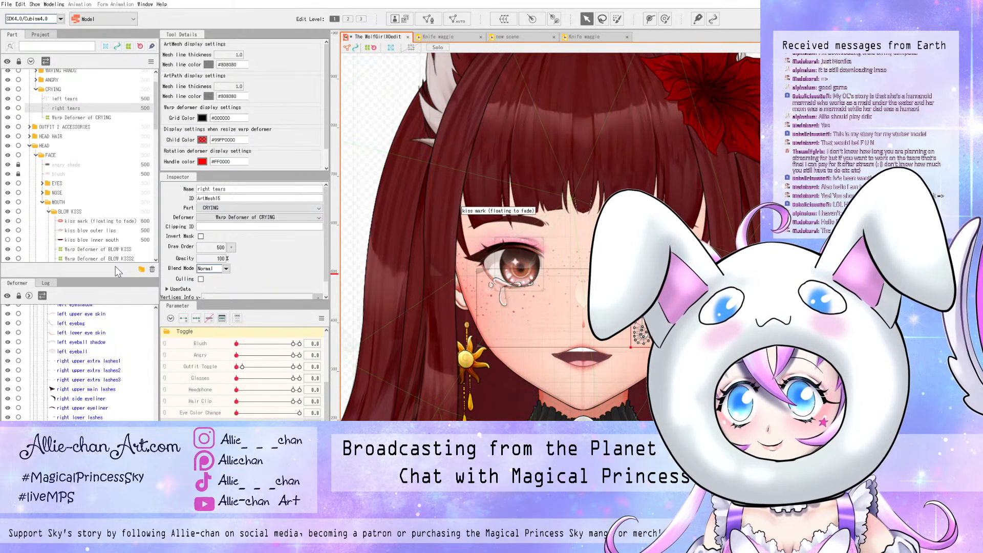
scroll(116, 266, up, 2)
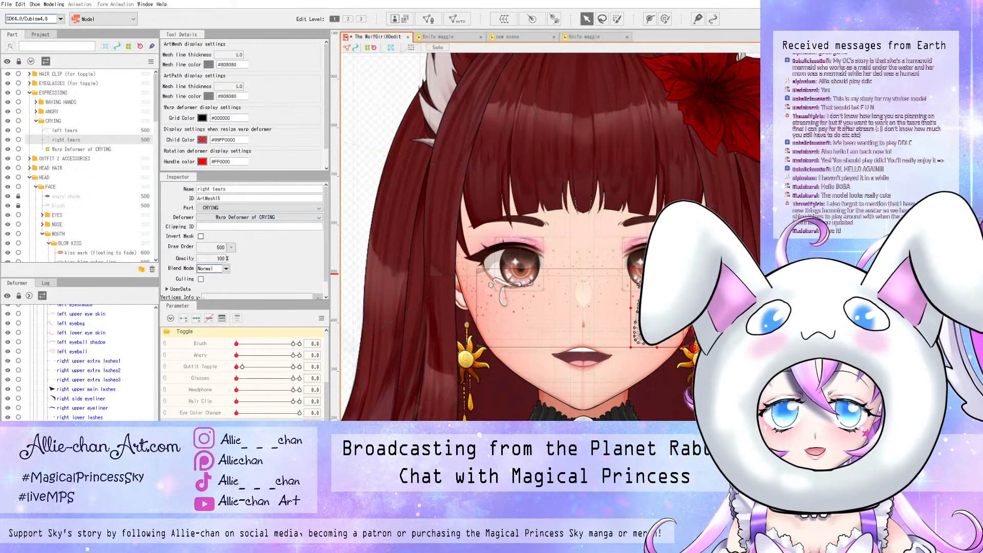
scroll(698, 350, up, 3)
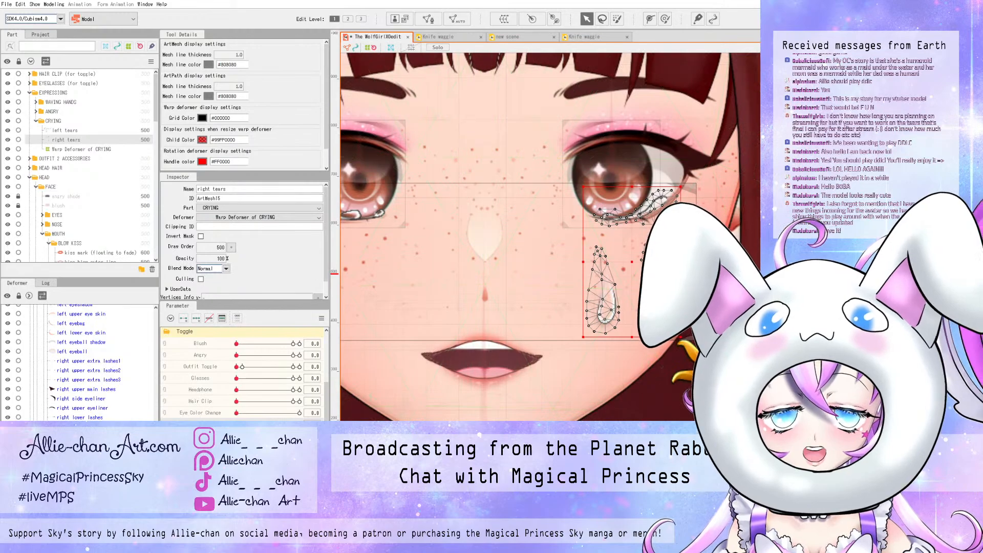
- Try moving the right tears mesh down towards the chin and undo the move
mouse_move(631, 337)
mouse_down()
mouse_move(632, 419)
mouse_move(632, 337)
mouse_up()
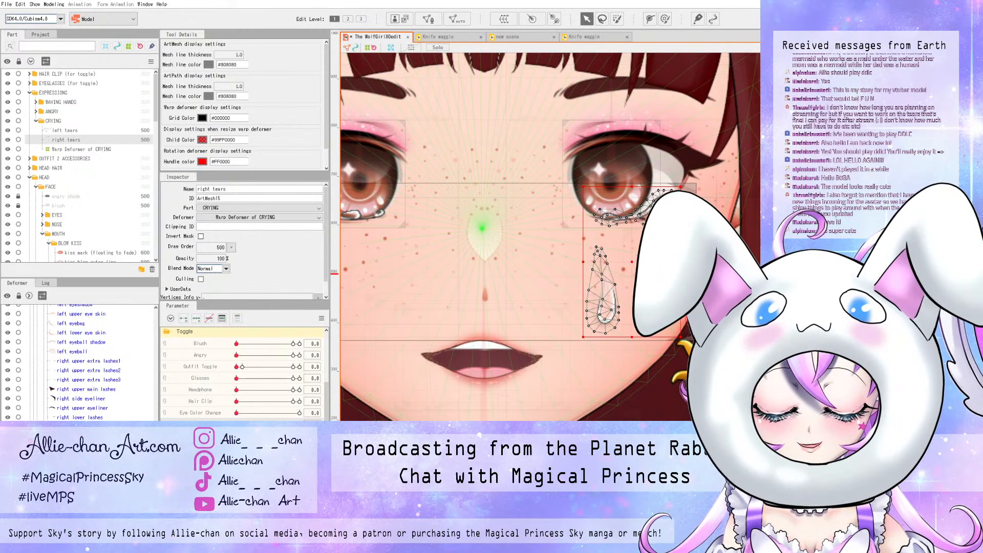
scroll(594, 244, down, 3)
scroll(565, 243, up, 2)
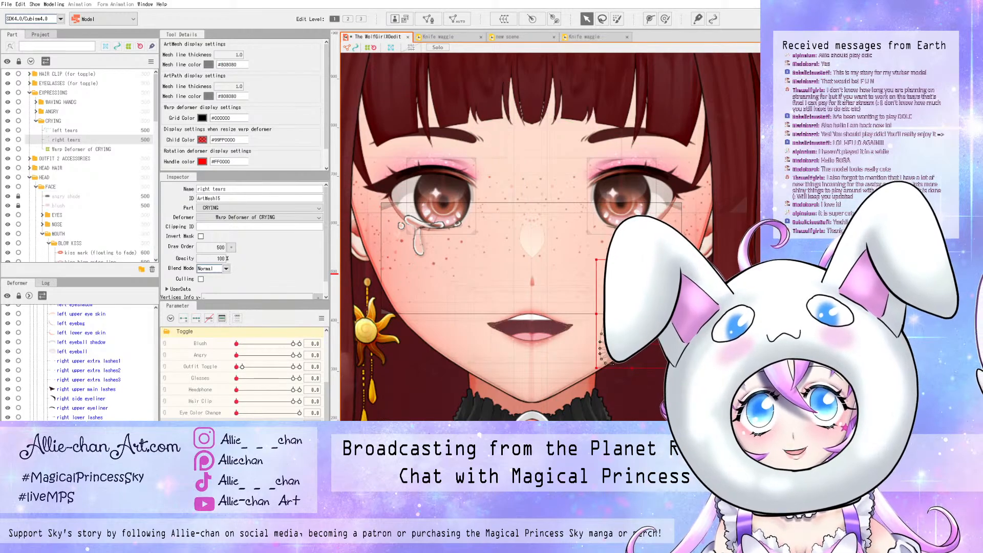
drag(641, 317, 614, 342)
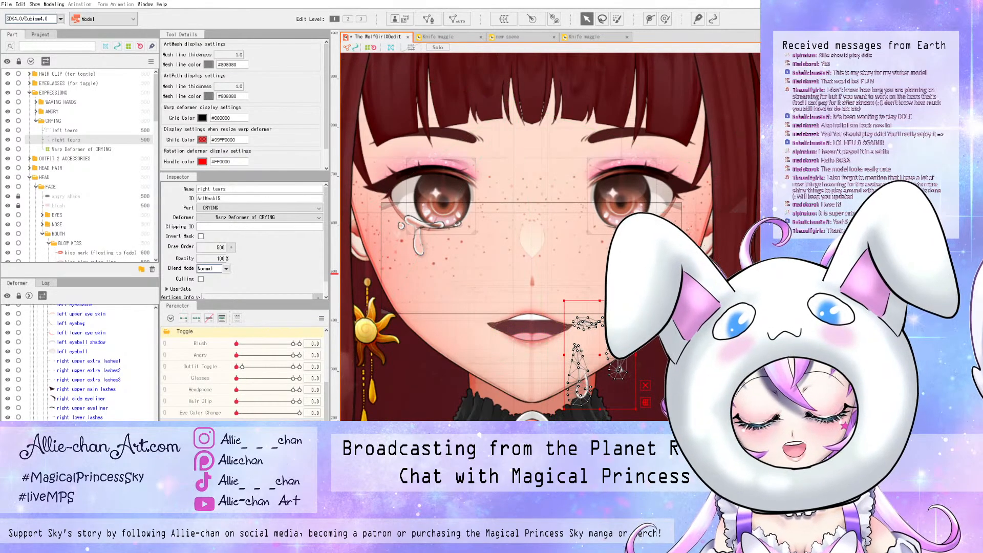
key(ctrl+z)
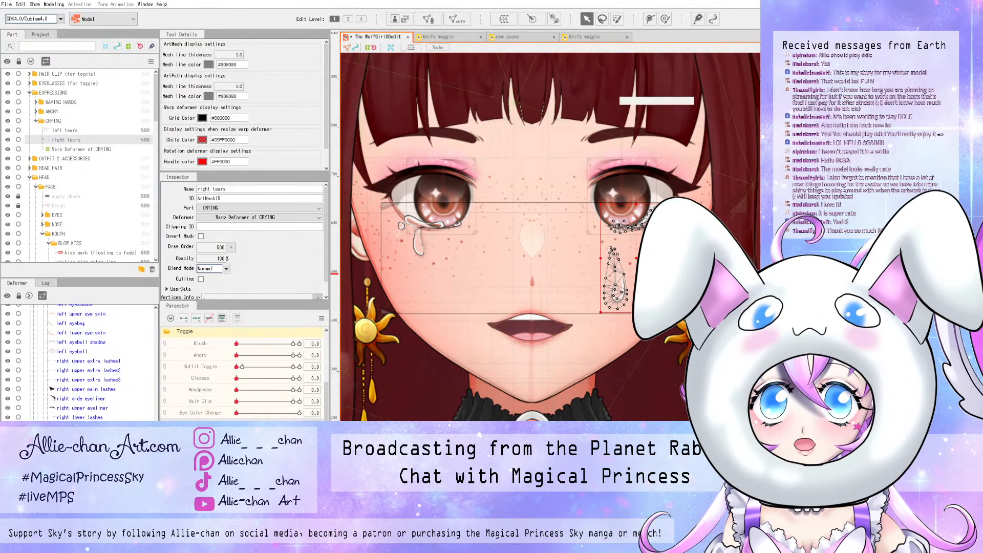
- Switch to the Knife waggle scene and inspect the face close up at frame 280 and at the start, along with the scene's parameter tracks
click(585, 37)
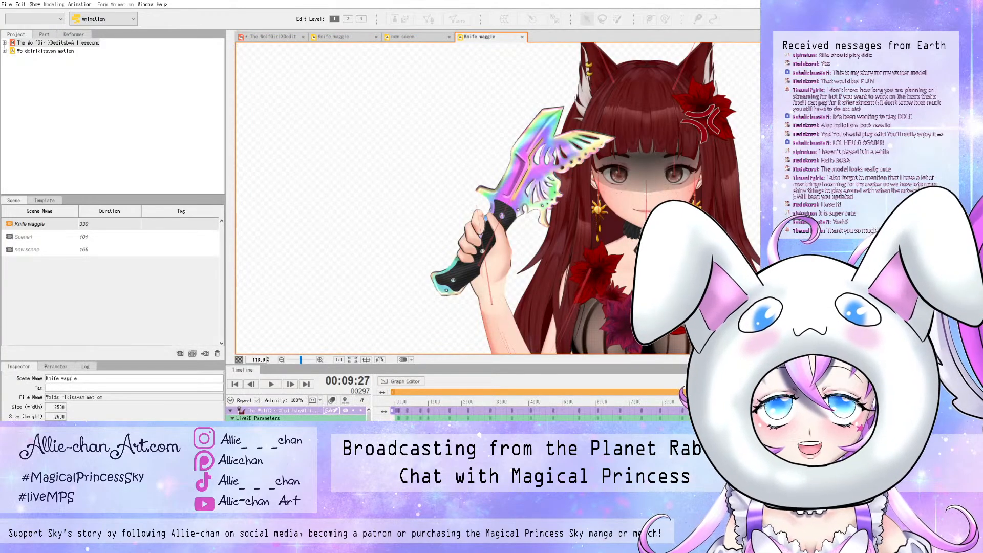
scroll(798, 132, up, 2)
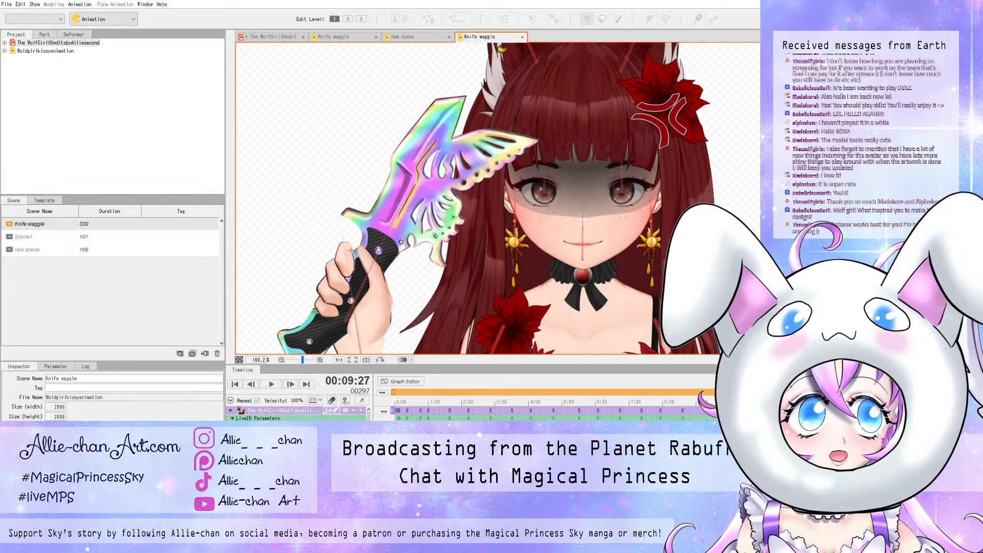
scroll(639, 156, up, 2)
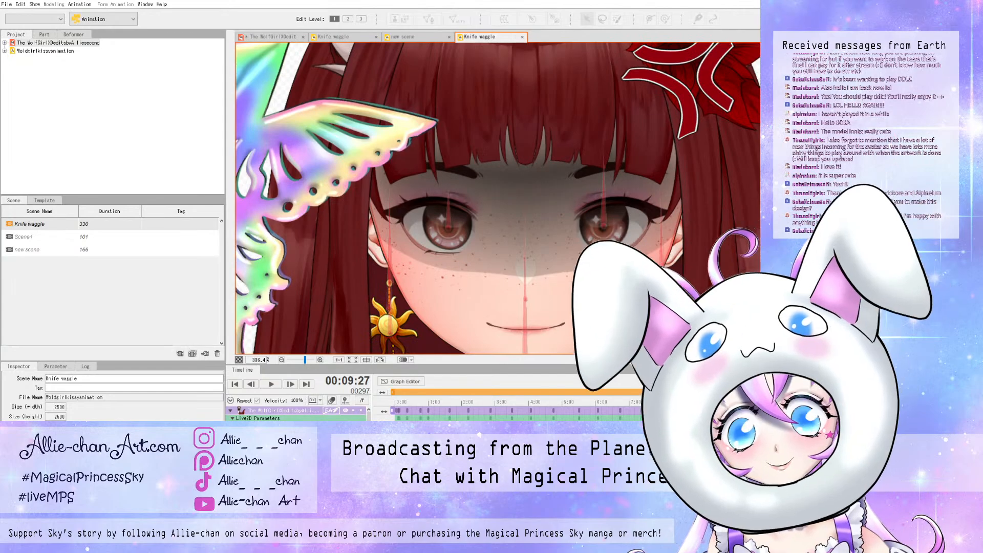
mouse_move(726, 402)
mouse_down()
mouse_move(686, 402)
mouse_move(708, 402)
mouse_up()
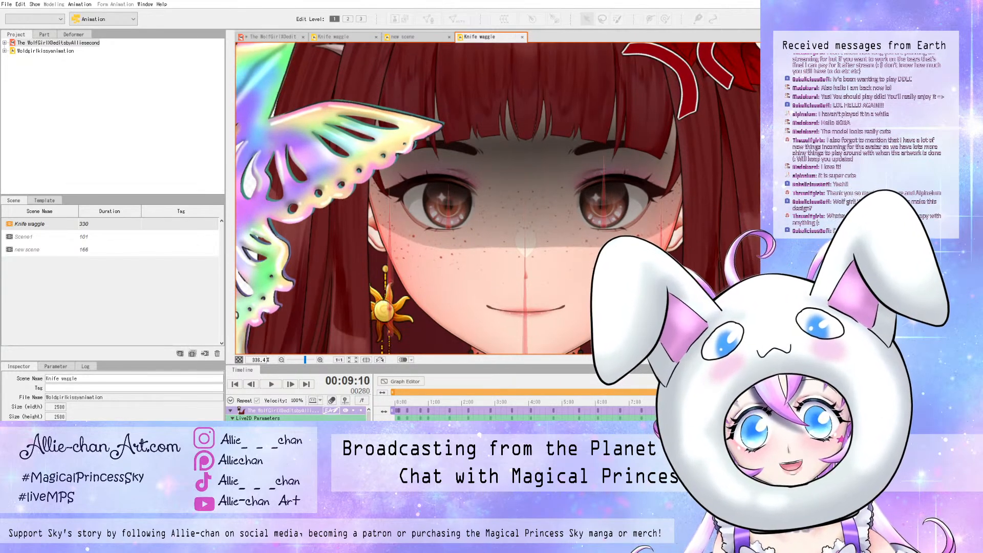
drag(406, 402, 398, 402)
scroll(307, 415, down, 5)
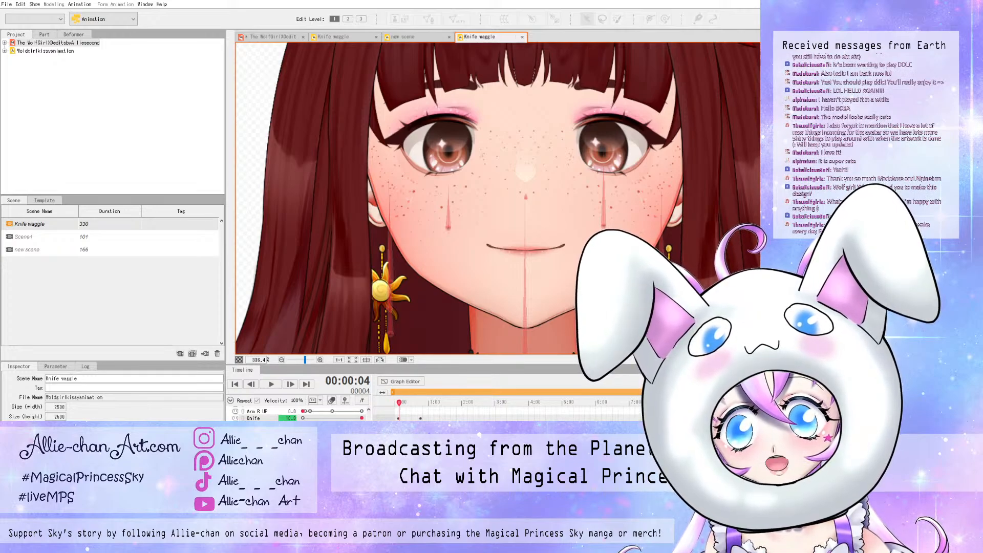
scroll(300, 415, down, 5)
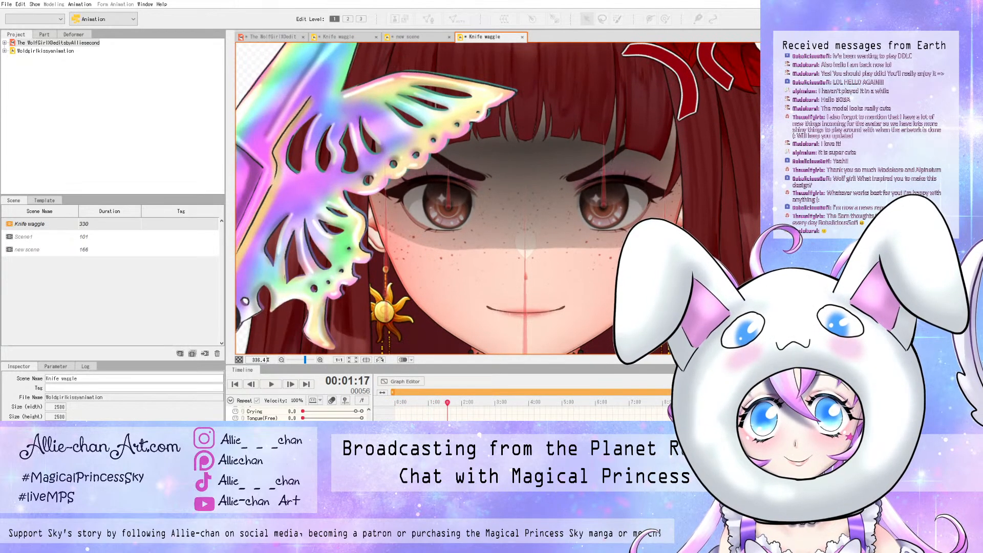
- Return the Knife waggle scene to its opening frames and inspect the wolf girl's expression up close and from farther out
scroll(307, 414, up, 10)
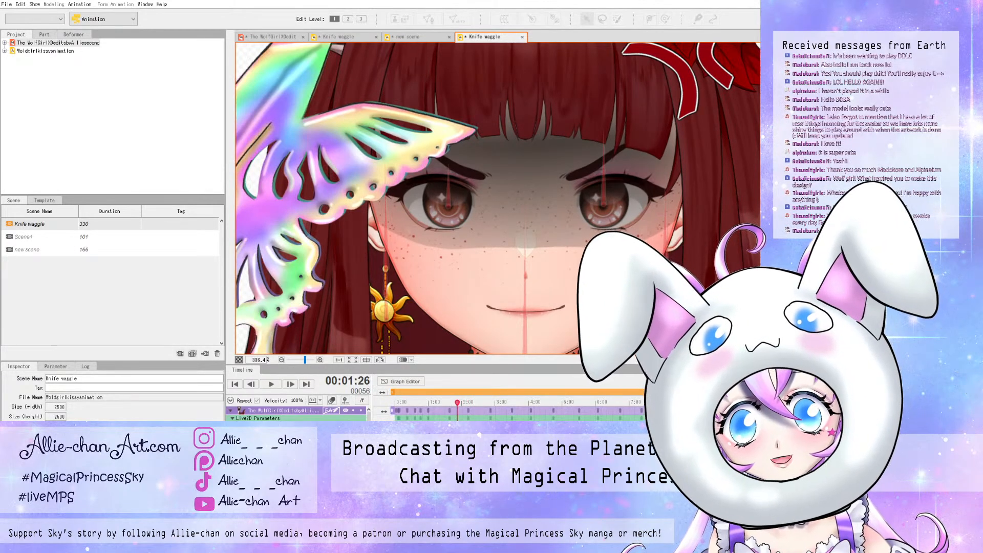
drag(457, 403, 435, 402)
drag(436, 402, 401, 403)
scroll(553, 169, down, 2)
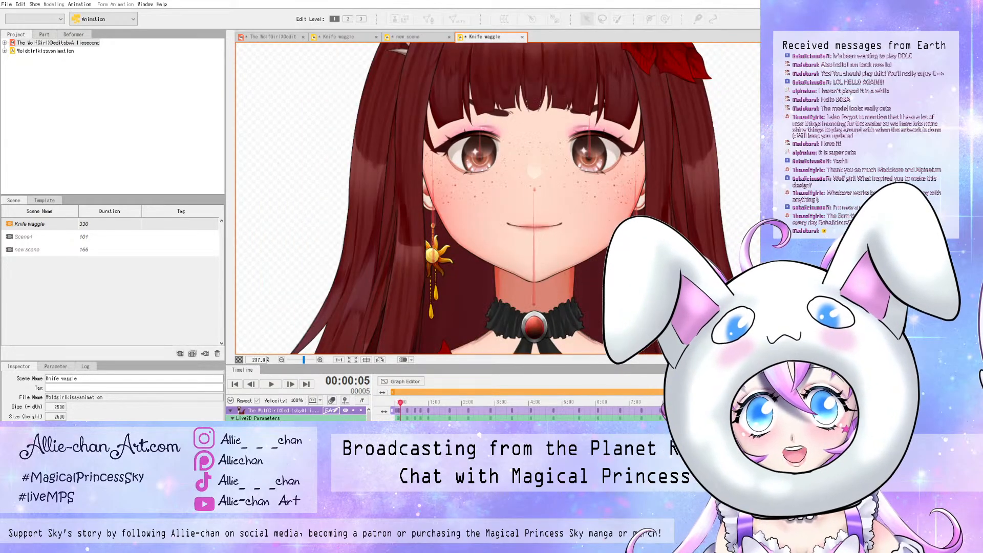
scroll(552, 170, down, 4)
scroll(530, 146, down, 8)
scroll(531, 123, up, 8)
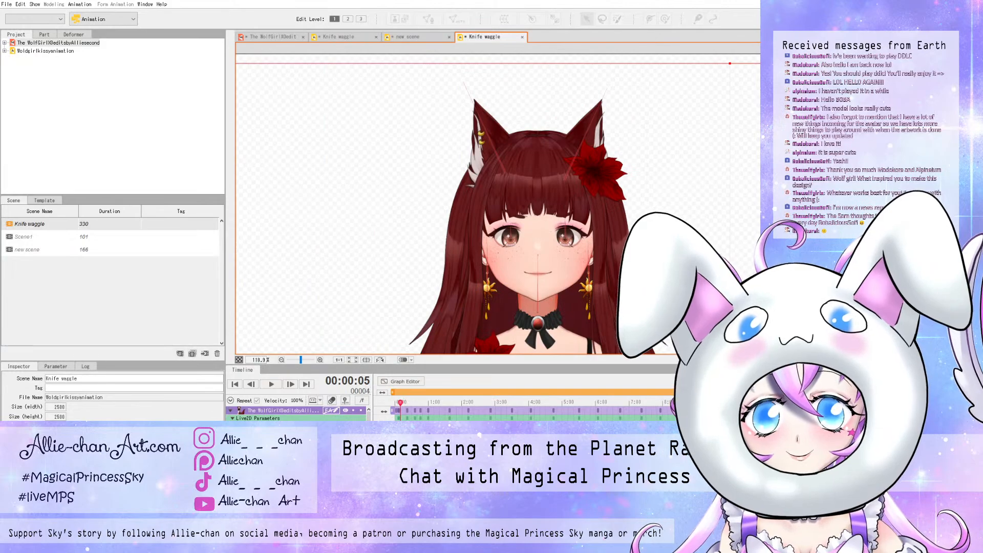
- Check the opening pose up to frame 22 and undo the last change to the head's tilt there
mouse_move(401, 402)
mouse_down()
mouse_move(511, 403)
mouse_move(396, 402)
mouse_up()
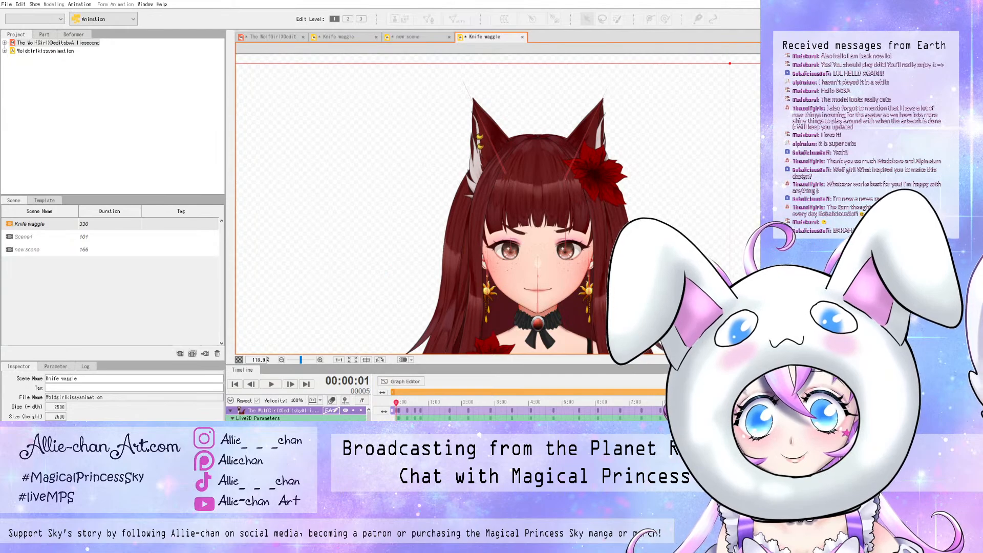
drag(396, 403, 419, 402)
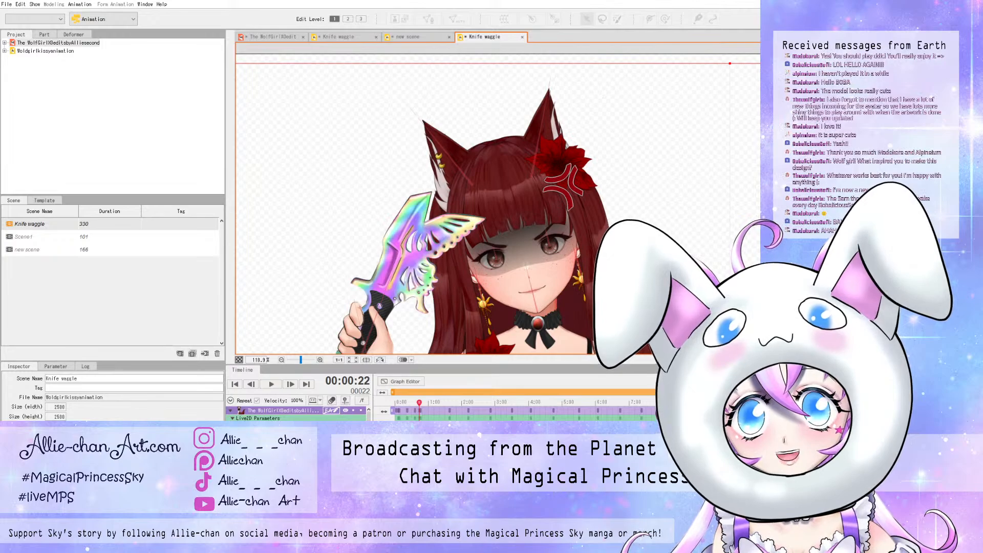
key(ctrl+z)
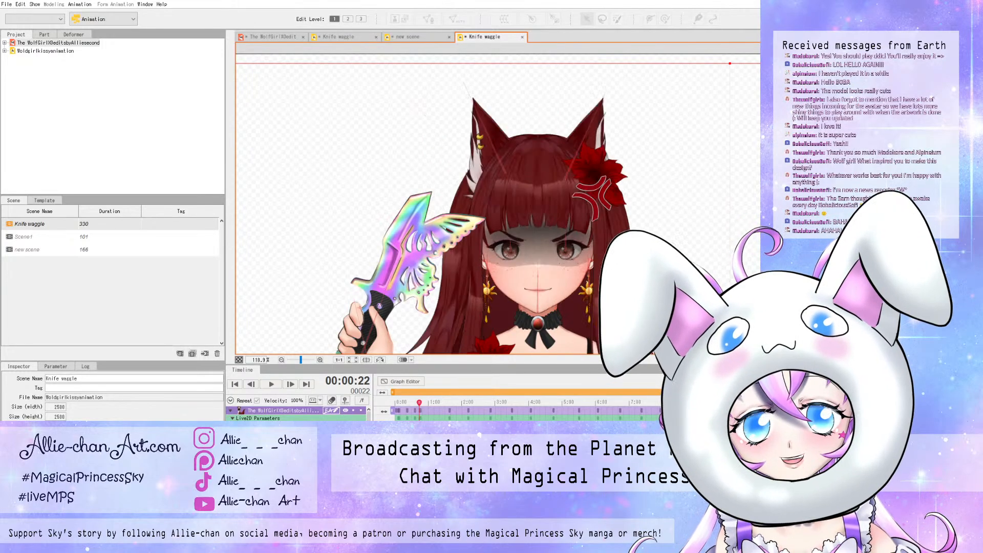
- Copy the keyframes around frame 15 and paste them at frame 280, giving an upright head and a lowered knife arm
drag(424, 411, 411, 411)
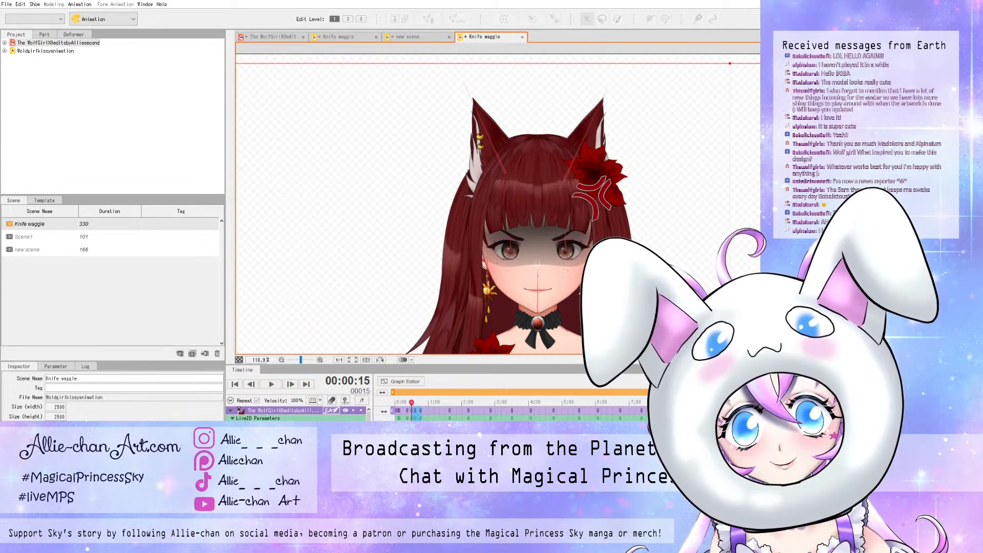
drag(411, 402, 475, 403)
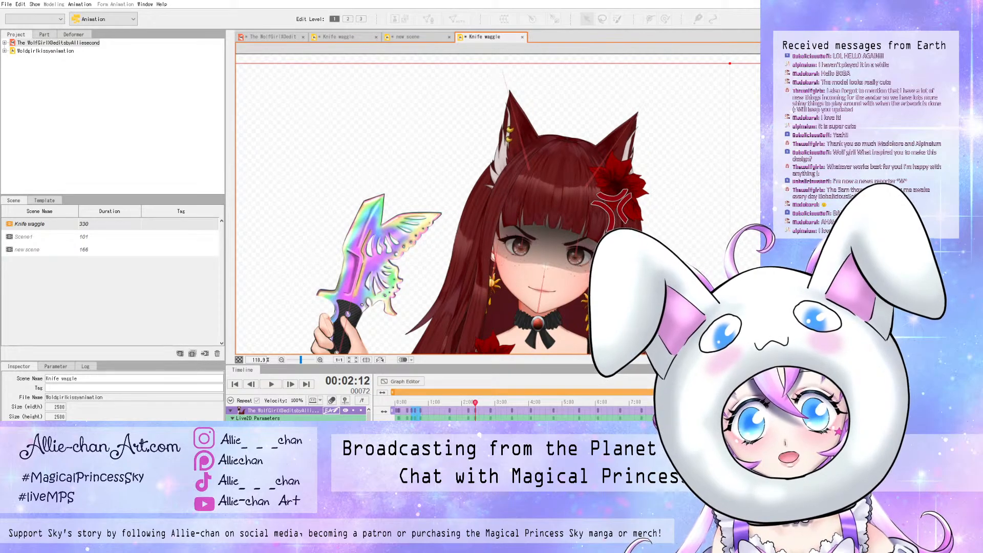
drag(475, 403, 629, 402)
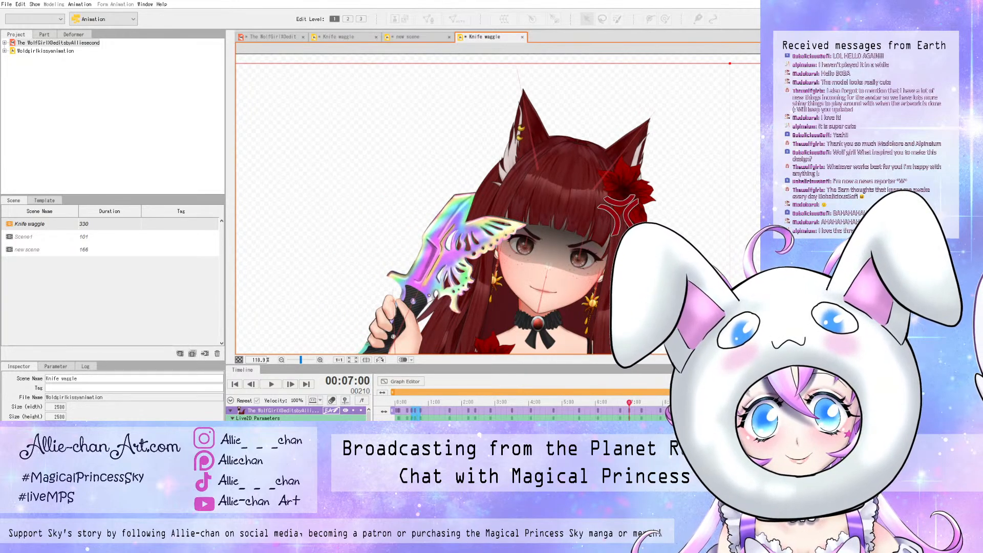
drag(630, 403, 707, 402)
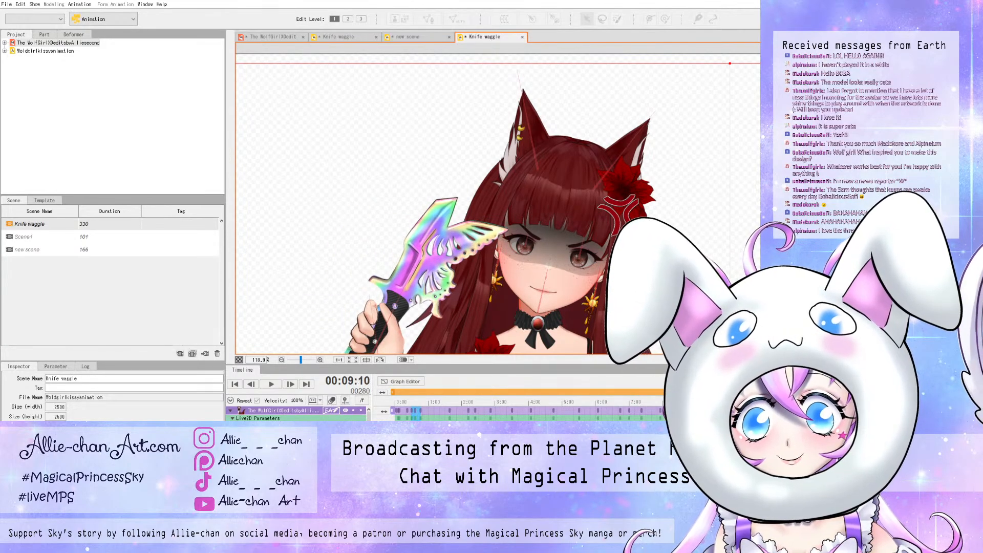
key(ctrl+v)
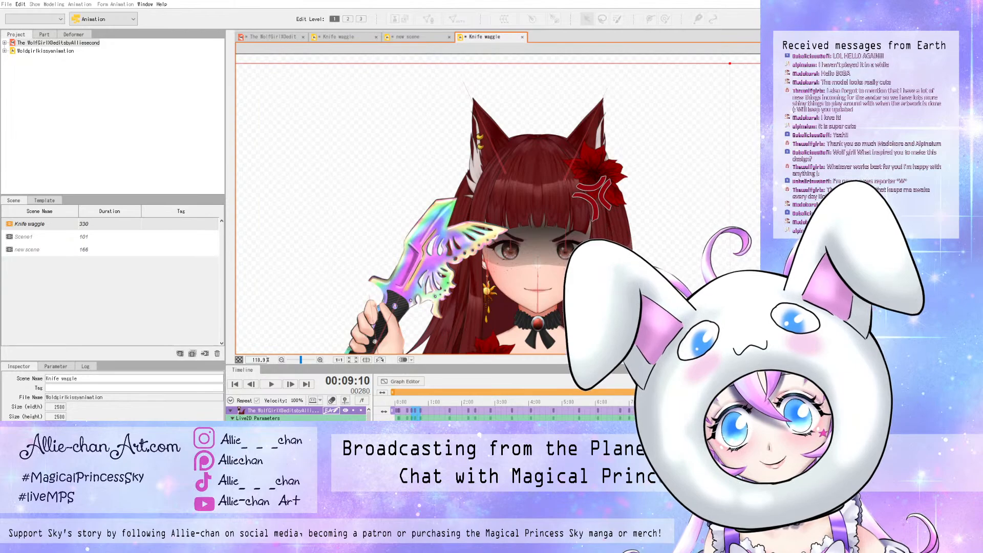
scroll(425, 414, down, 2)
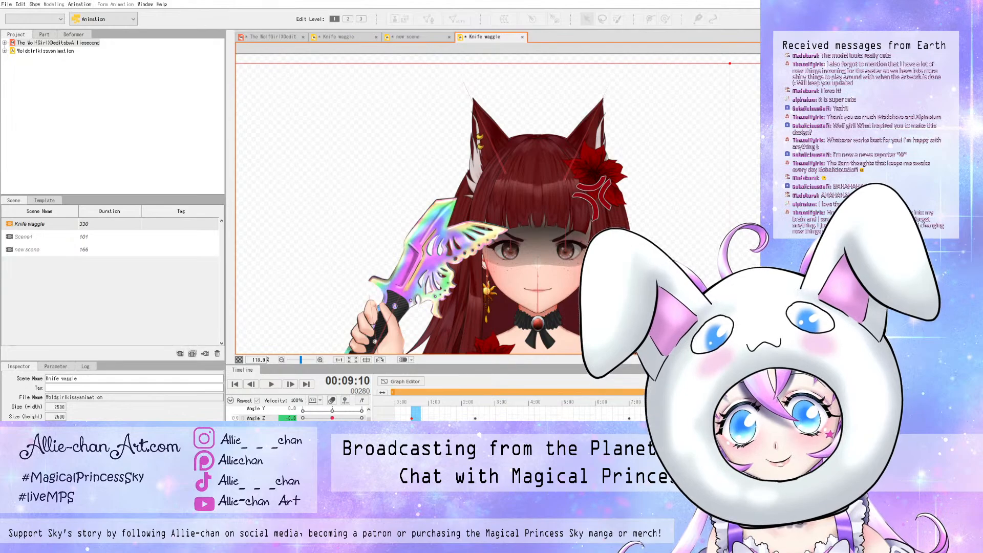
key(ctrl+z)
key(ctrl+z)
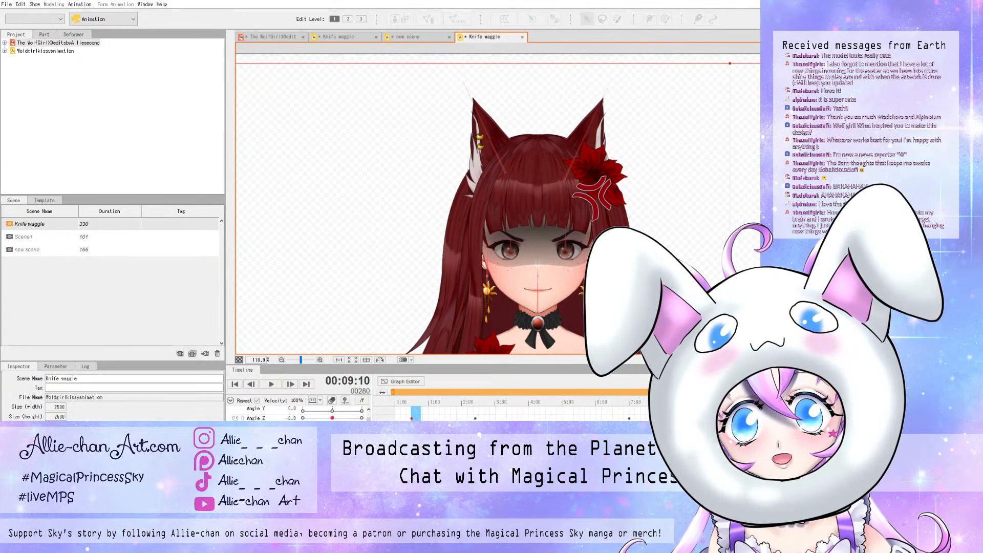
- Check the lowering of the knife arm between frames 267 and 292
key(Left)
key(Left)
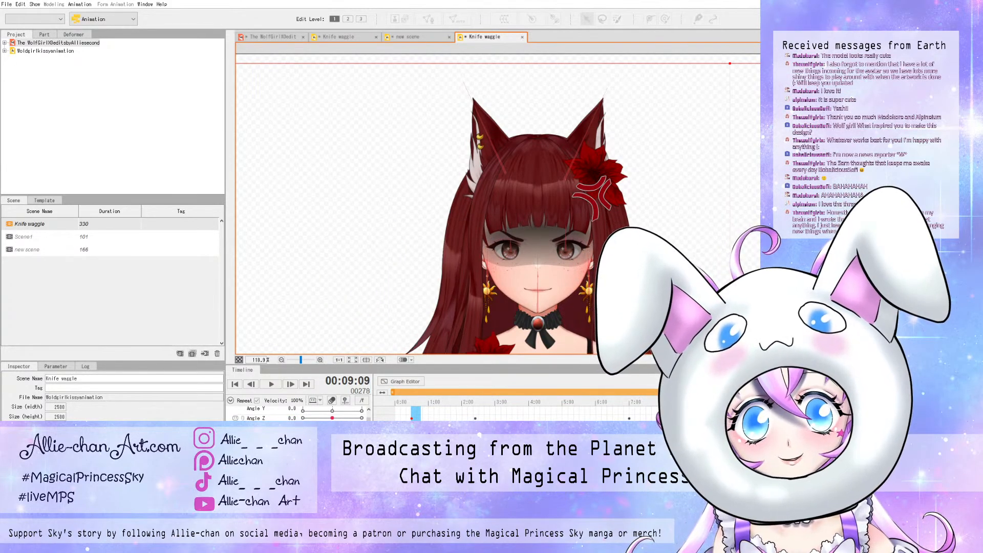
key(Left)
key(Left)
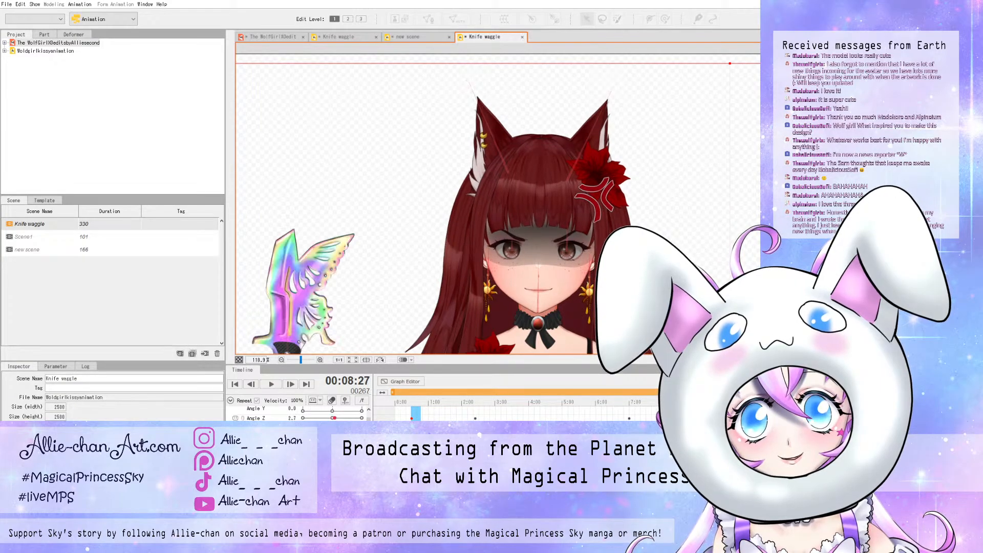
mouse_move(693, 402)
mouse_down()
mouse_move(673, 402)
mouse_move(709, 402)
mouse_up()
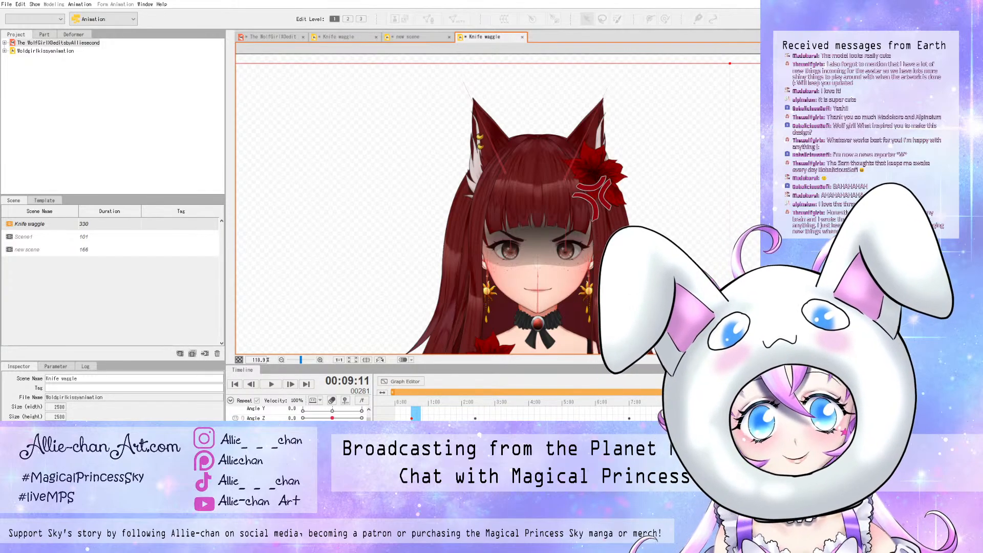
drag(715, 402, 721, 402)
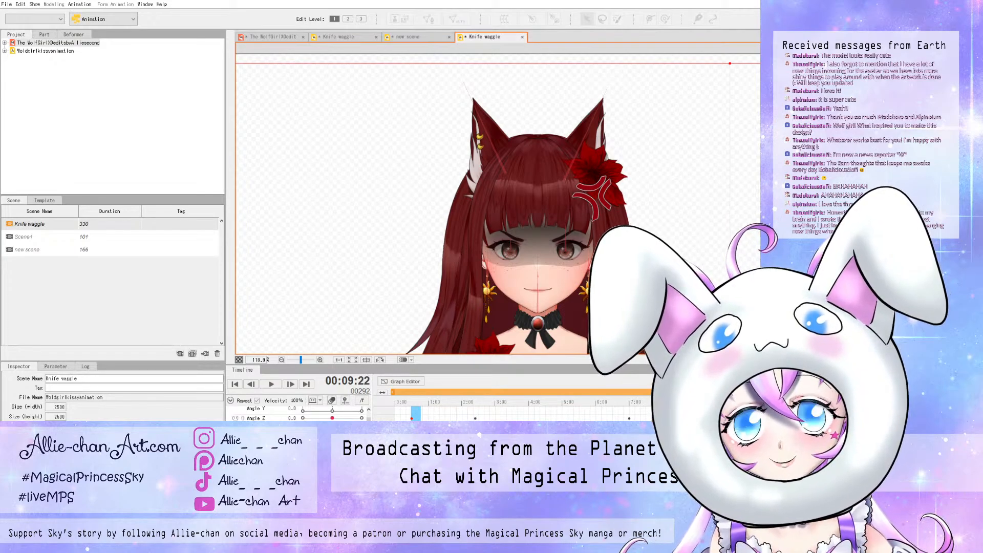
- Play the Knife waggle scene from the start with the full figure in view and save the animation project
scroll(584, 190, down, 6)
scroll(611, 245, up, 2)
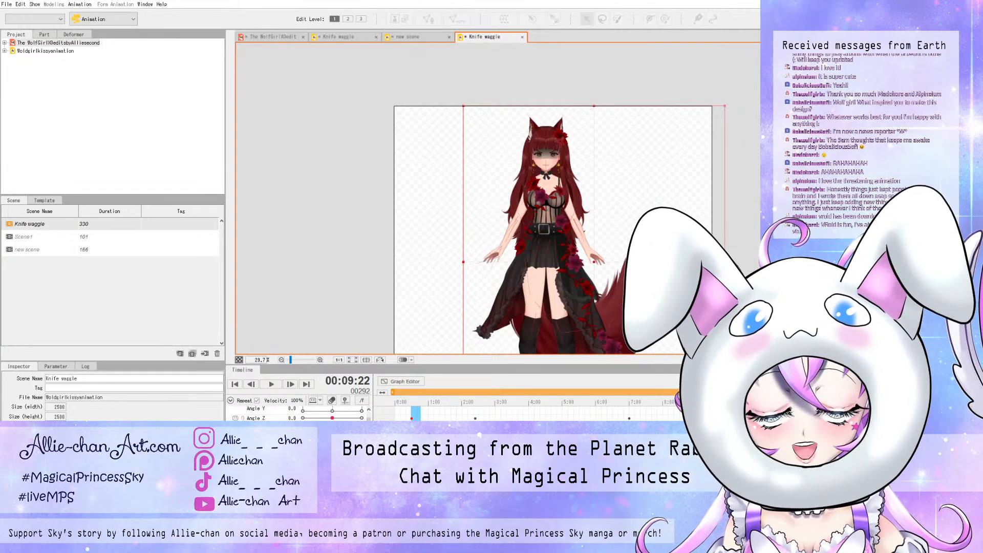
scroll(560, 272, down, 3)
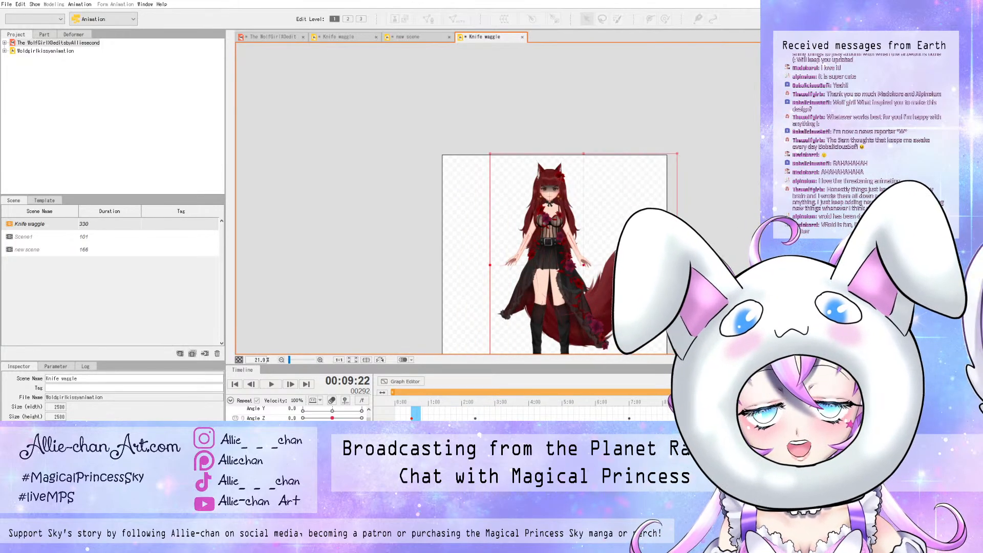
scroll(557, 334, up, 3)
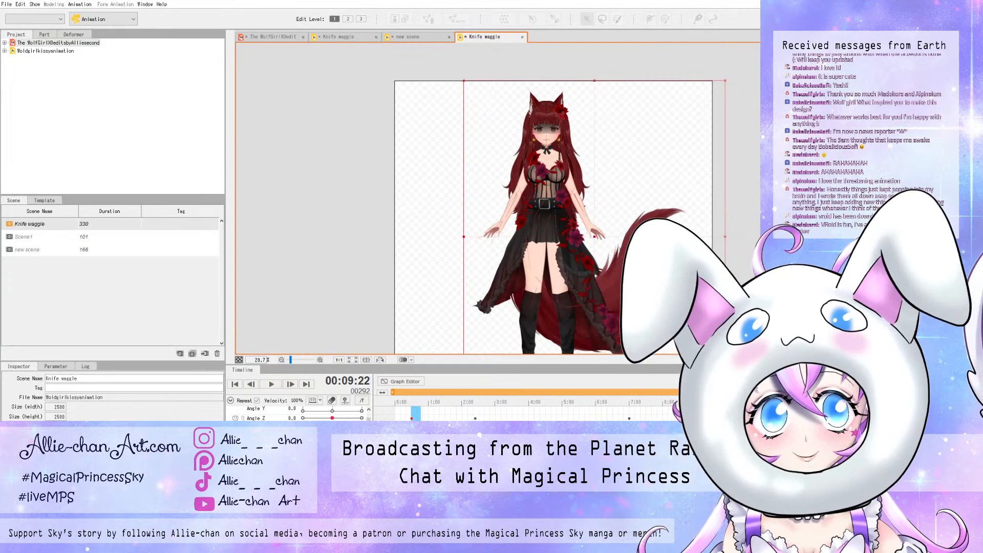
drag(721, 403, 396, 402)
key(space)
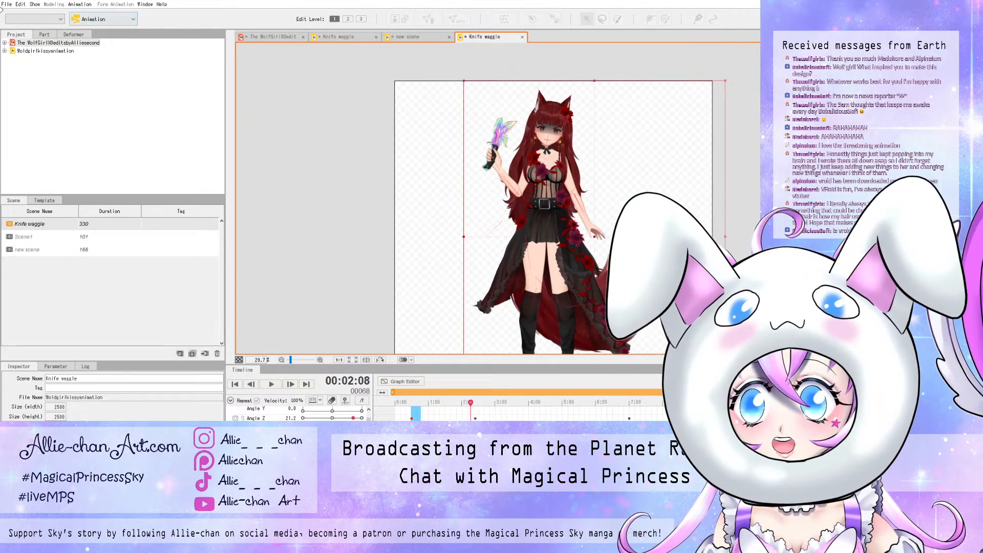
click(6, 6)
key(ctrl+s)
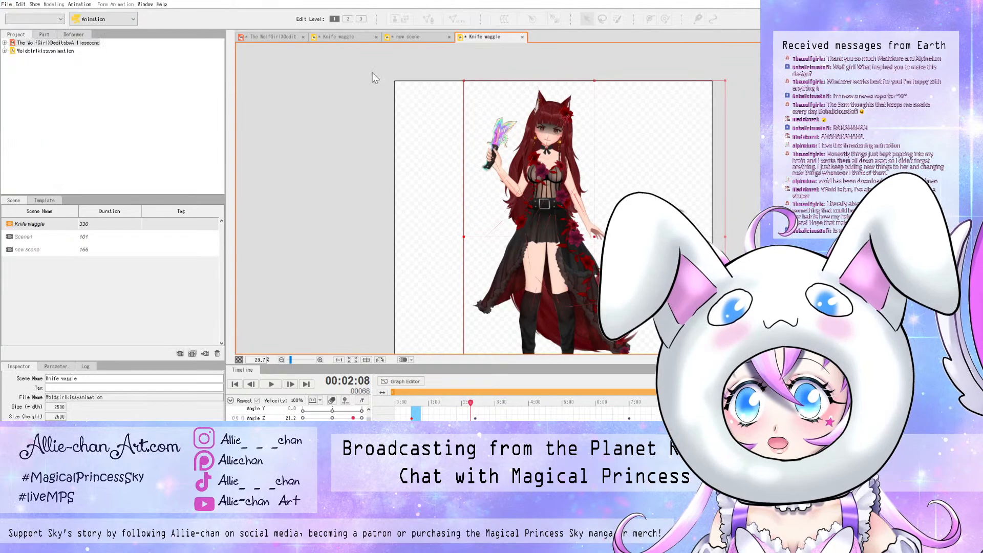
- Switch to the wolf girl model document and open the scene blending section of its Physics/Scene Blending settings
click(273, 37)
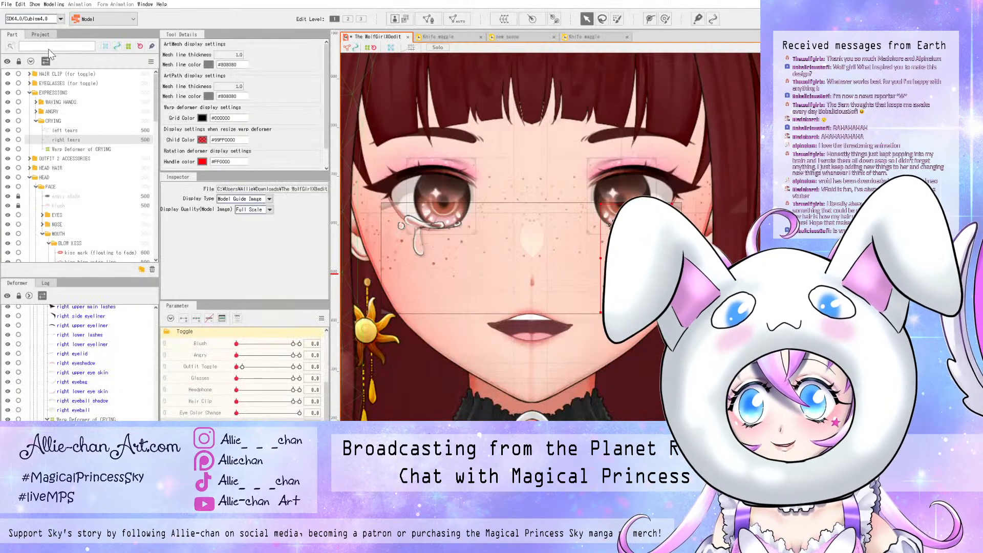
click(54, 4)
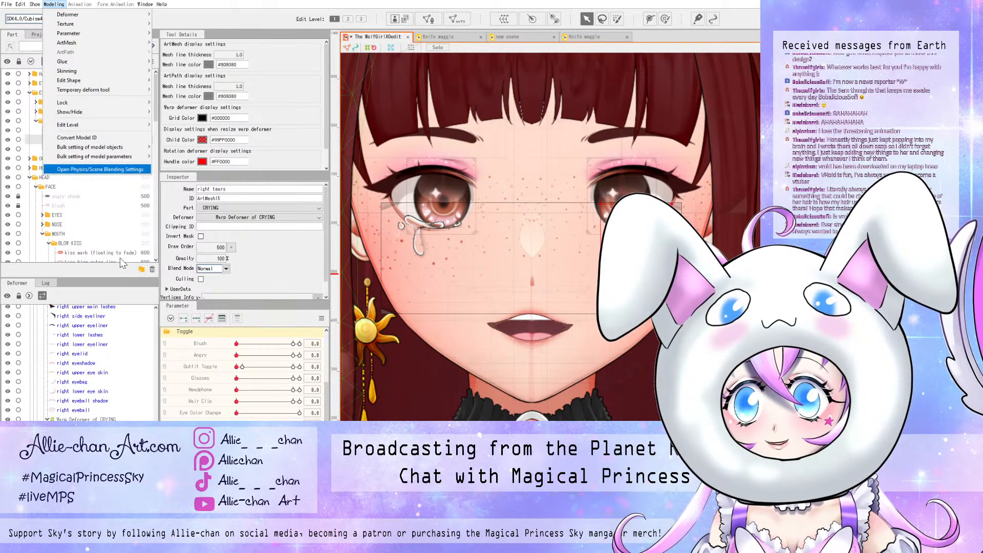
click(100, 169)
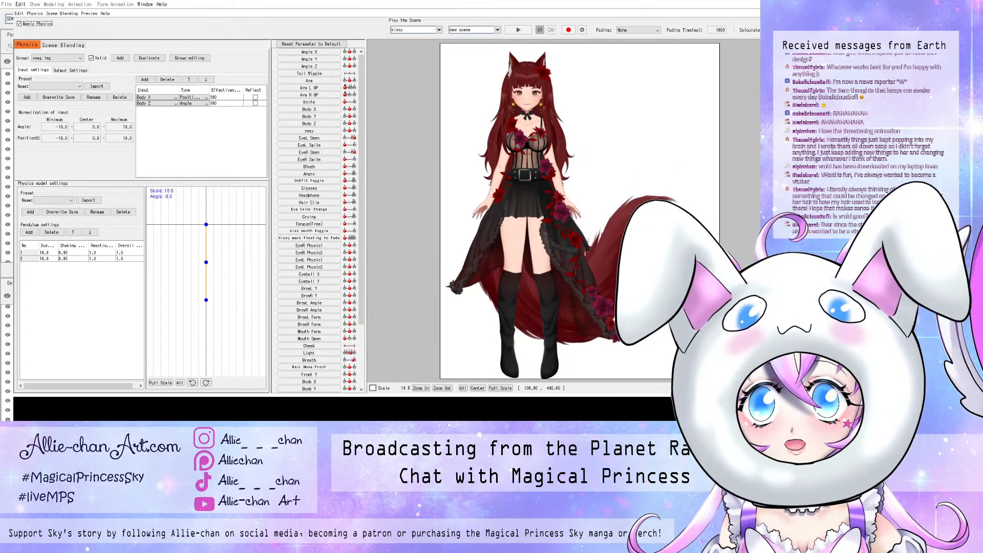
click(37, 23)
click(37, 24)
click(63, 45)
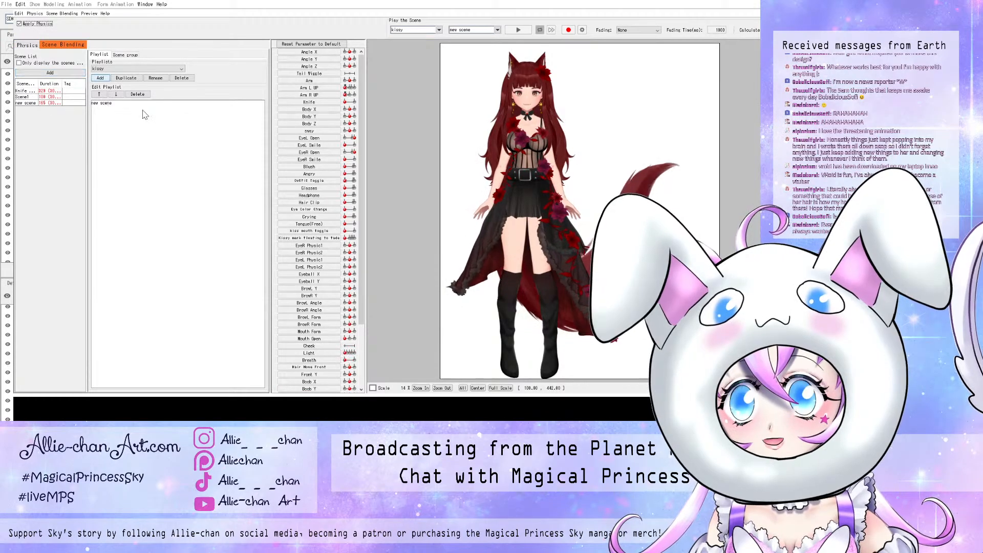
- Create a new playlist named knife waggle and add the Knife waggle scene to it
click(100, 78)
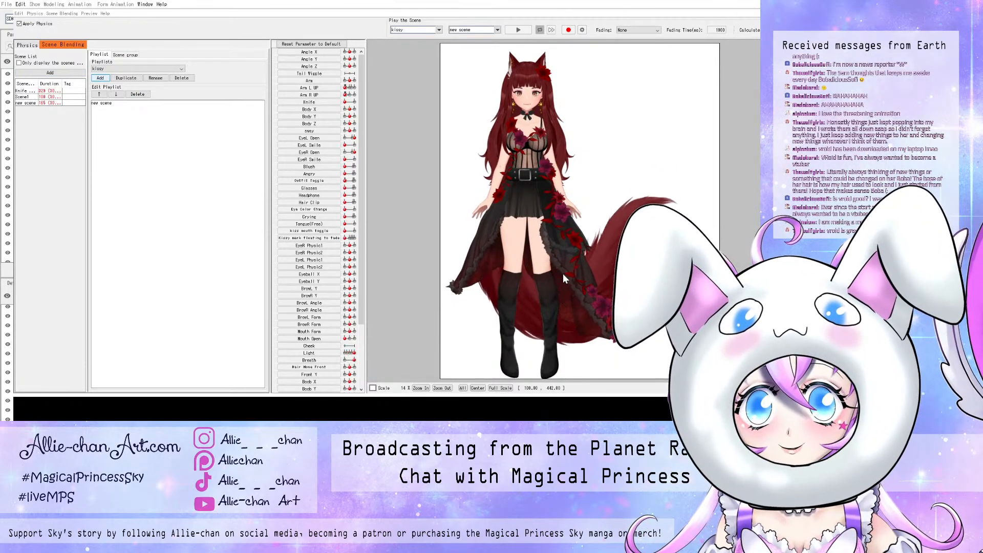
click(564, 273)
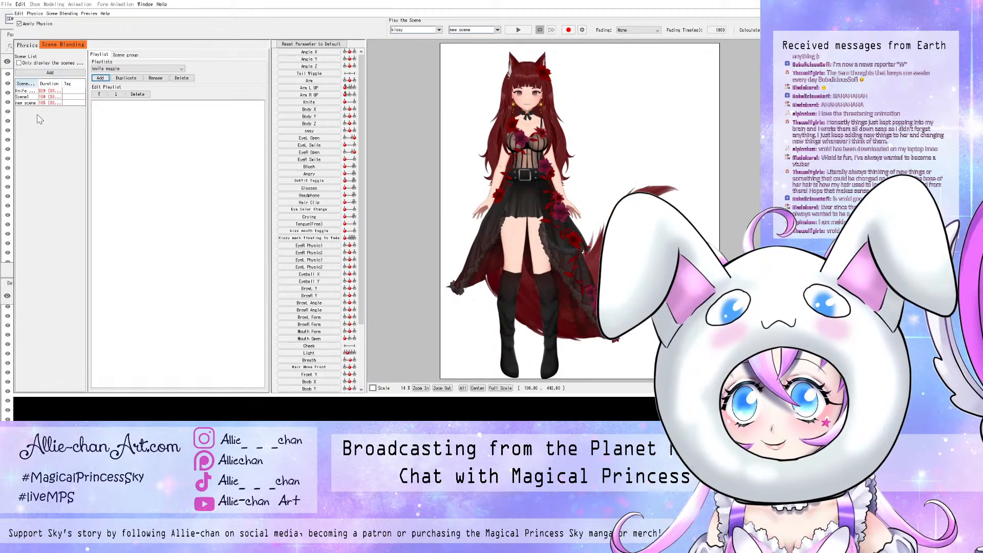
click(50, 73)
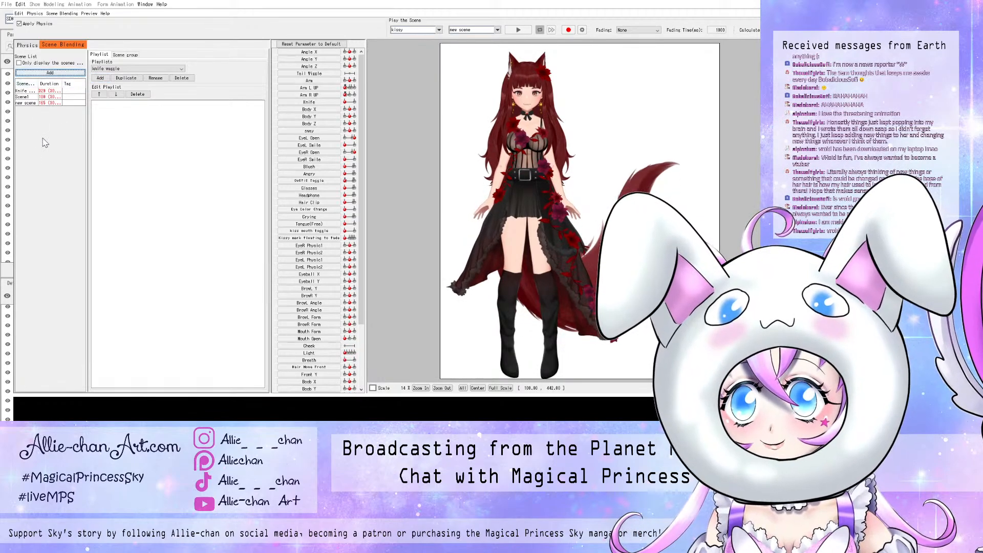
click(37, 103)
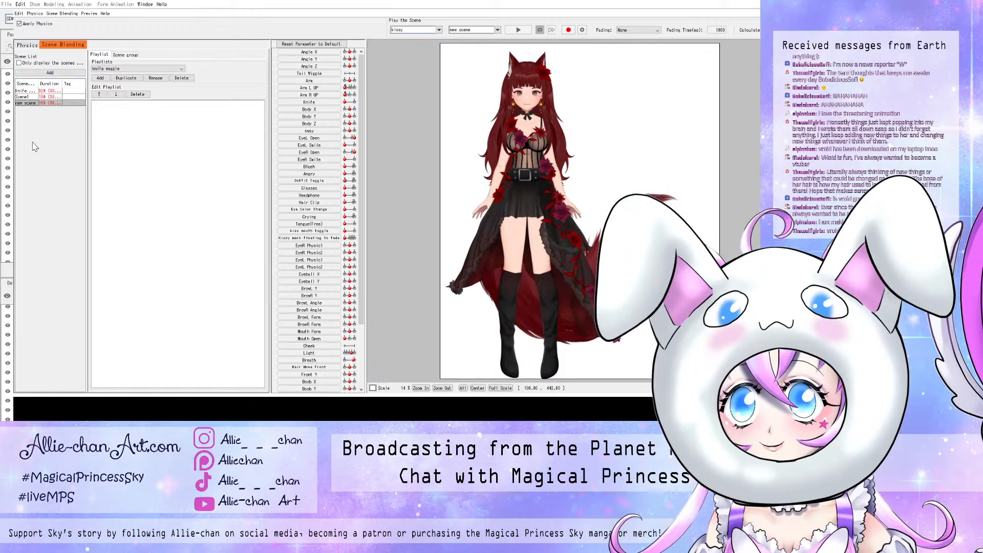
key(Up)
key(Up)
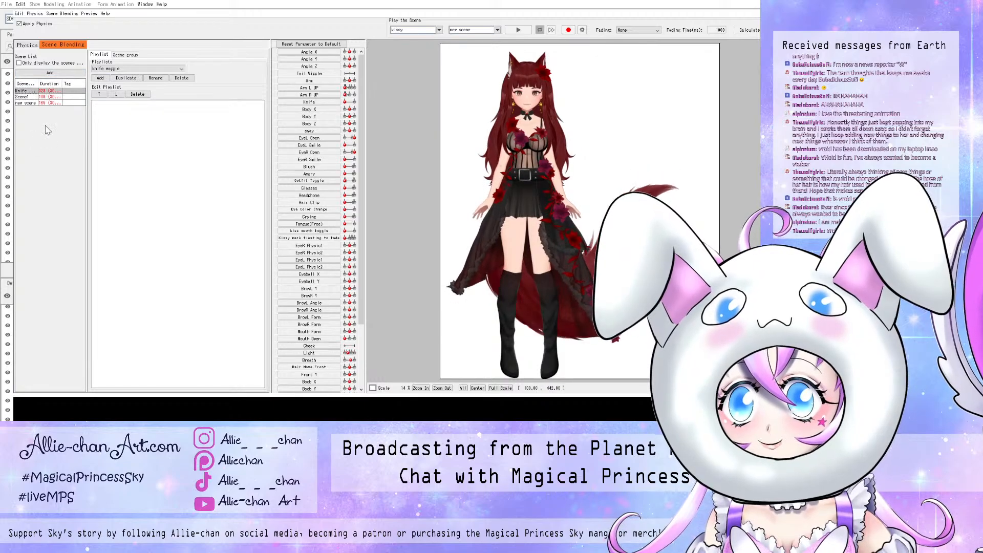
click(50, 73)
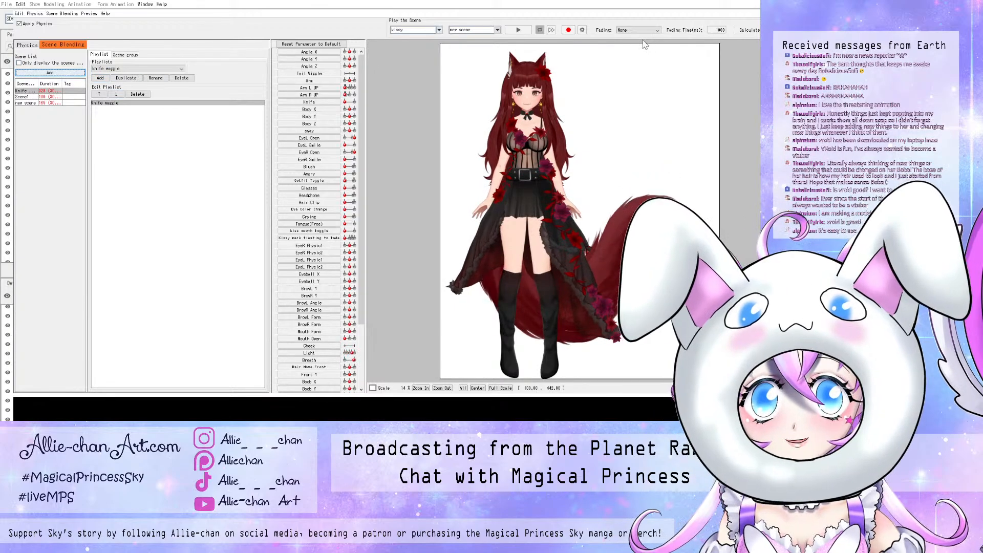
- Preview the knife waggle playlist, reset the parameters to default and play the kissy playlist for comparison
click(438, 30)
click(417, 43)
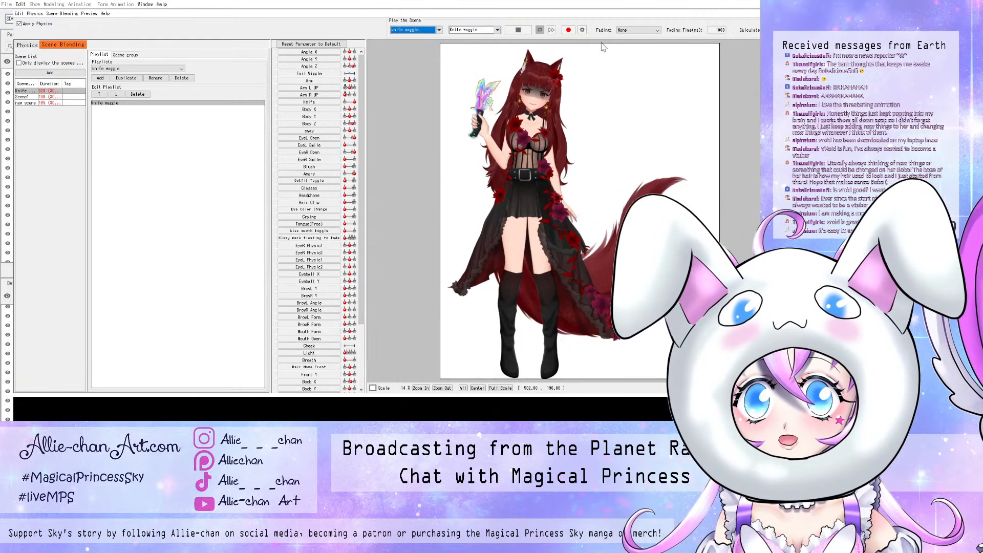
click(406, 30)
click(404, 38)
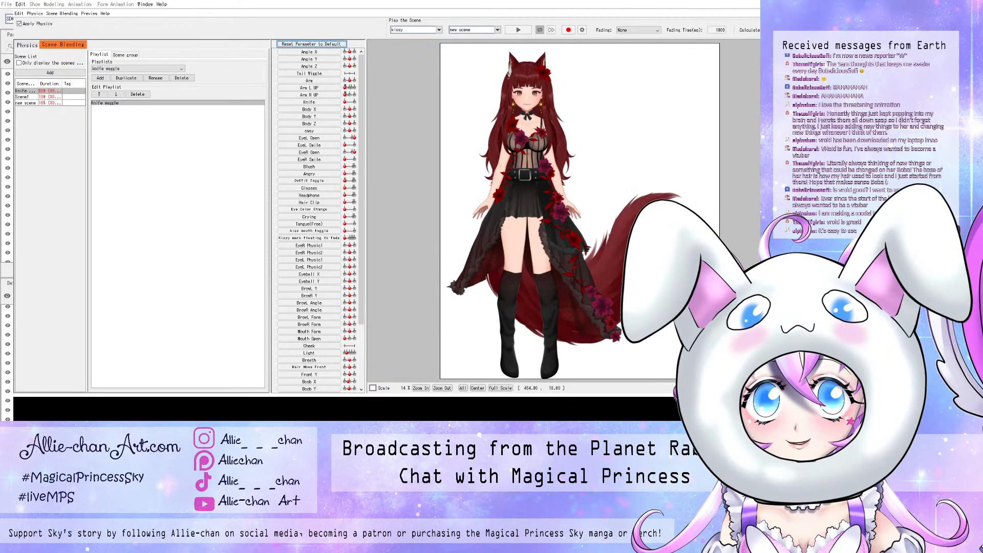
click(311, 44)
click(518, 30)
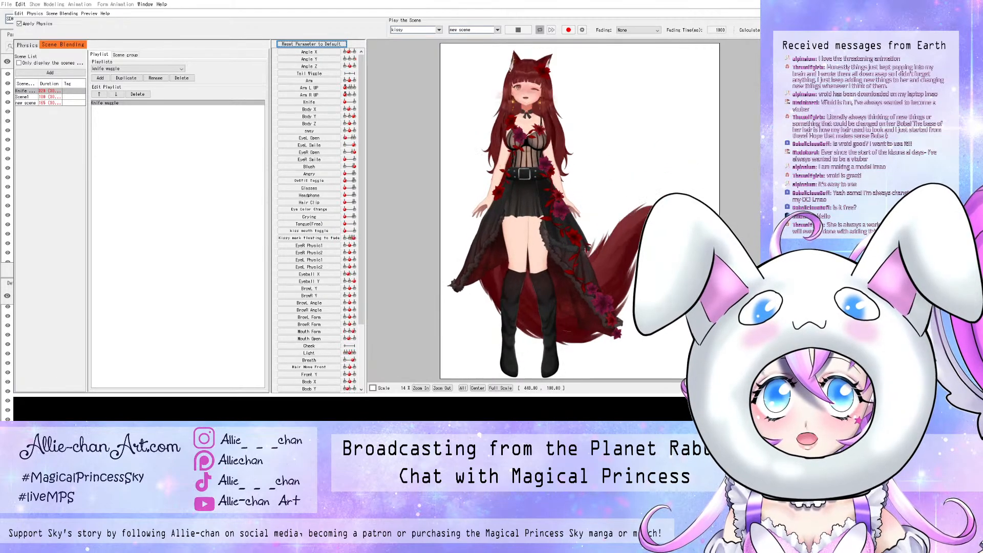
- Switch the preview back to the knife waggle playlist, reset the parameters to default and play it
click(439, 29)
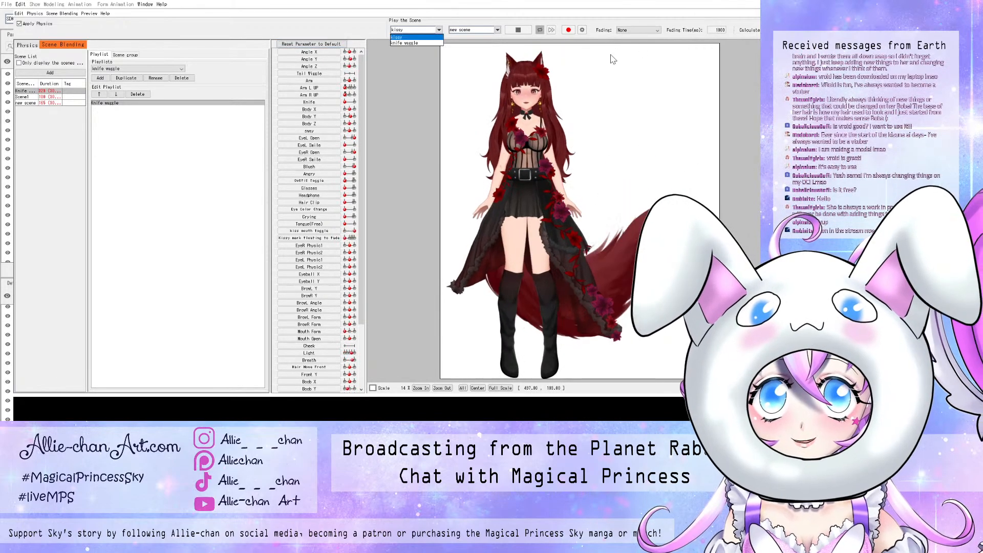
click(415, 42)
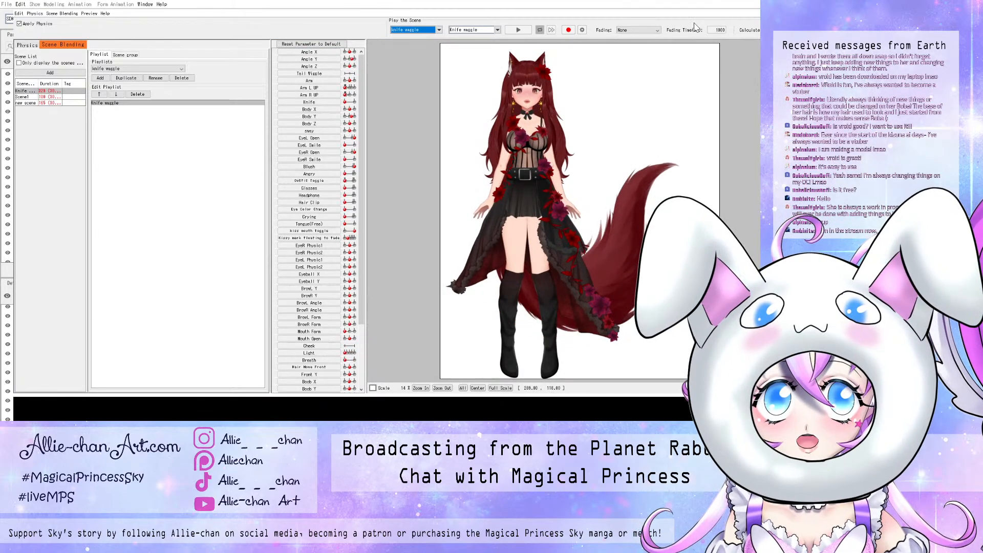
click(312, 44)
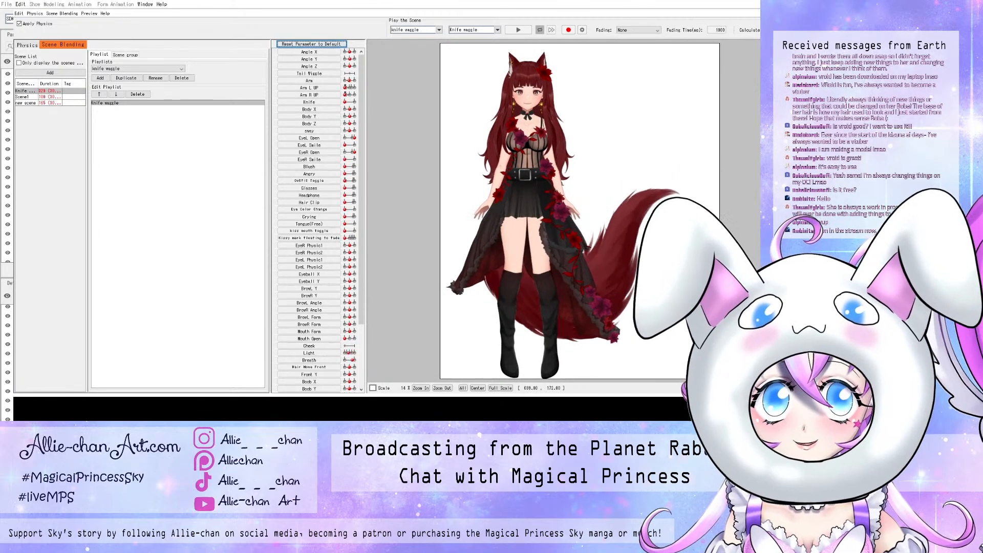
click(518, 29)
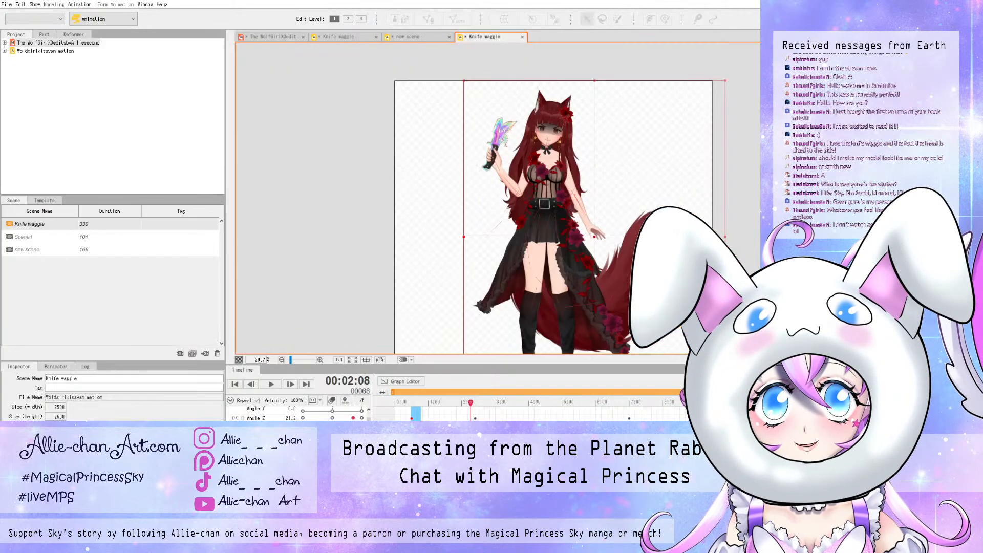
- Create a new animation scene named Wolfy wave in the project and place the wolf girl model in it
scroll(566, 163, down, 3)
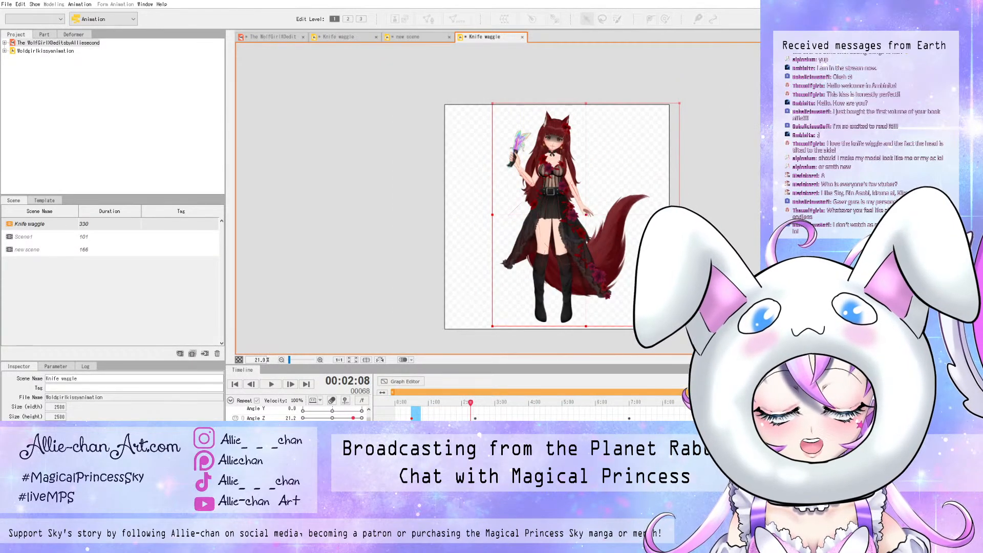
scroll(599, 283, up, 3)
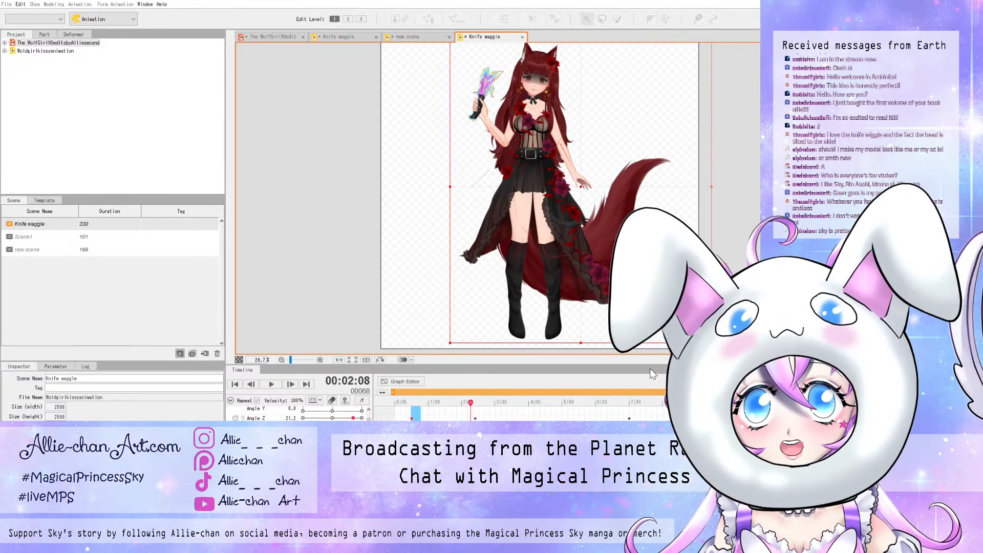
click(618, 418)
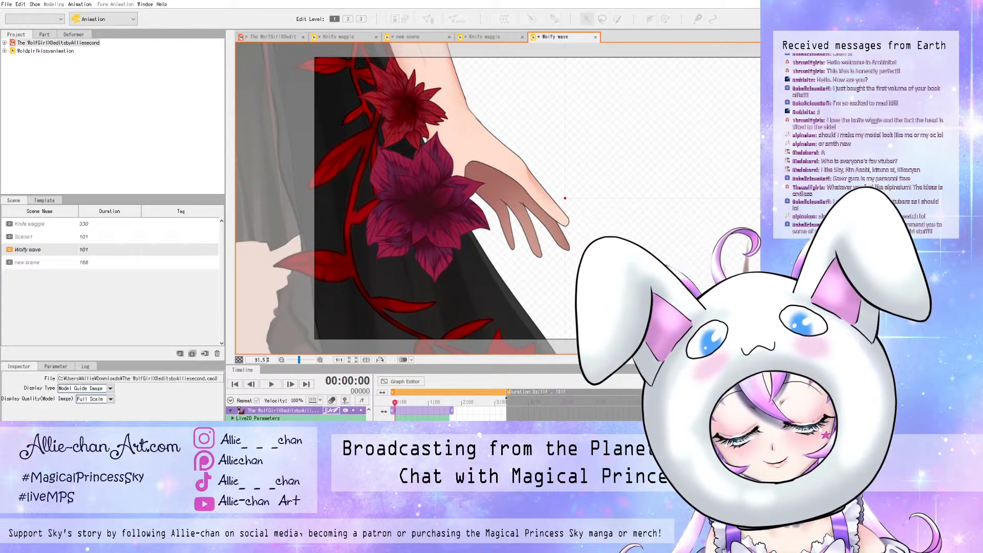
key(Return)
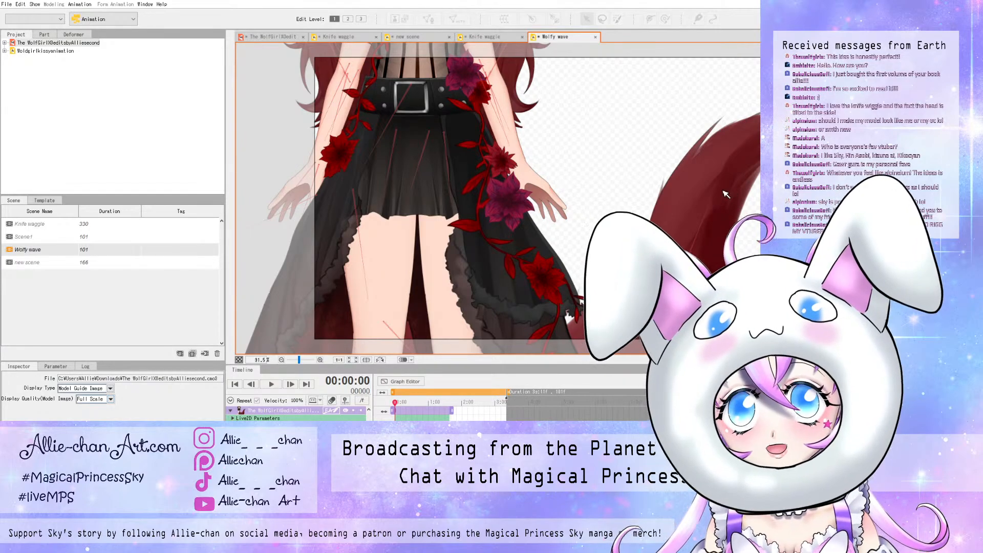
- Scale down the wolf girl model and reposition it so that her head and upper body fit inside the Wolfy wave canvas
scroll(676, 161, down, 3)
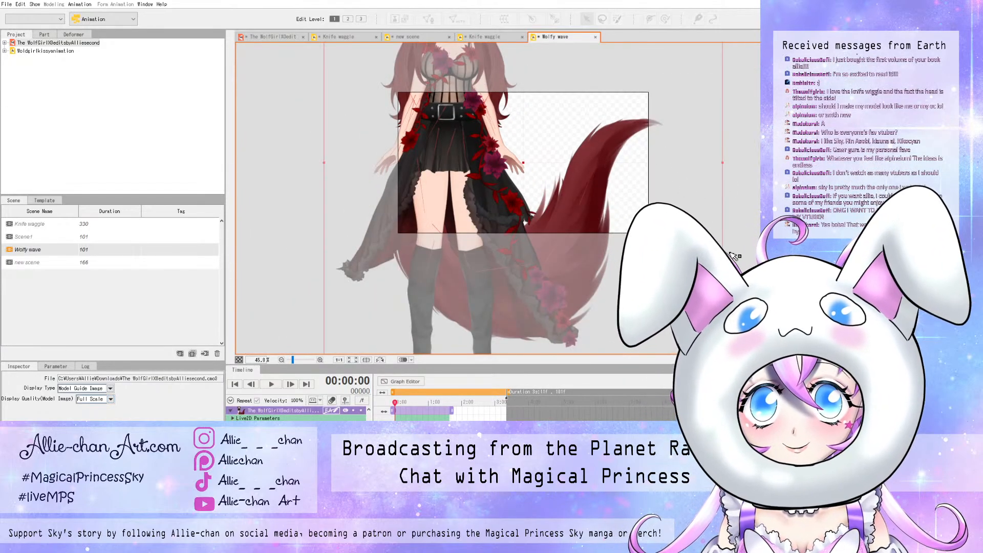
drag(708, 170, 800, 250)
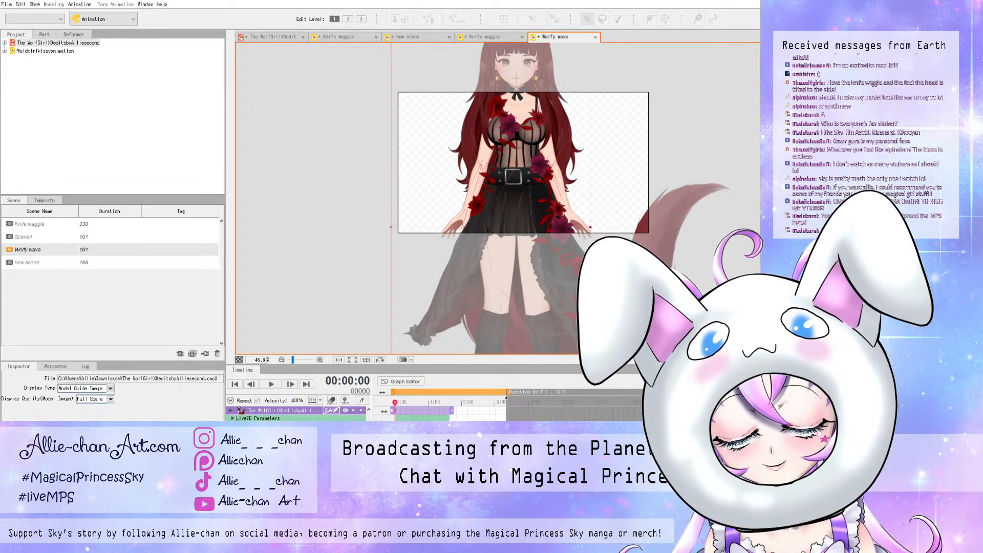
key(Return)
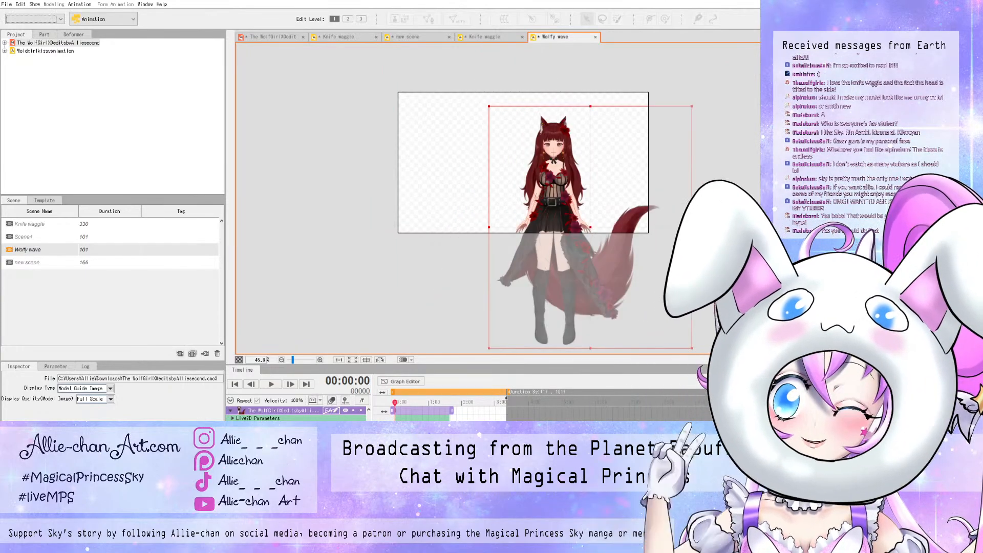
drag(590, 254, 553, 237)
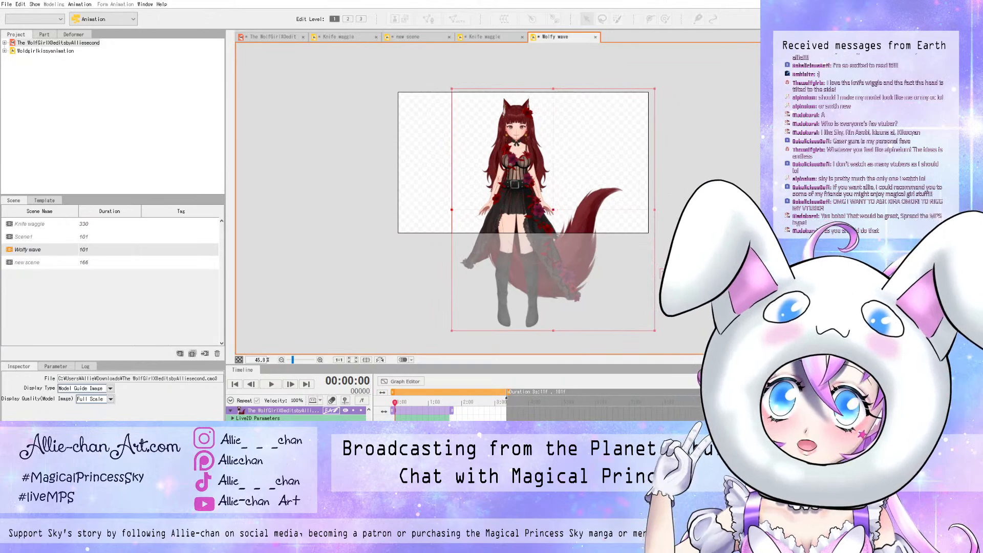
scroll(521, 120, up, 5)
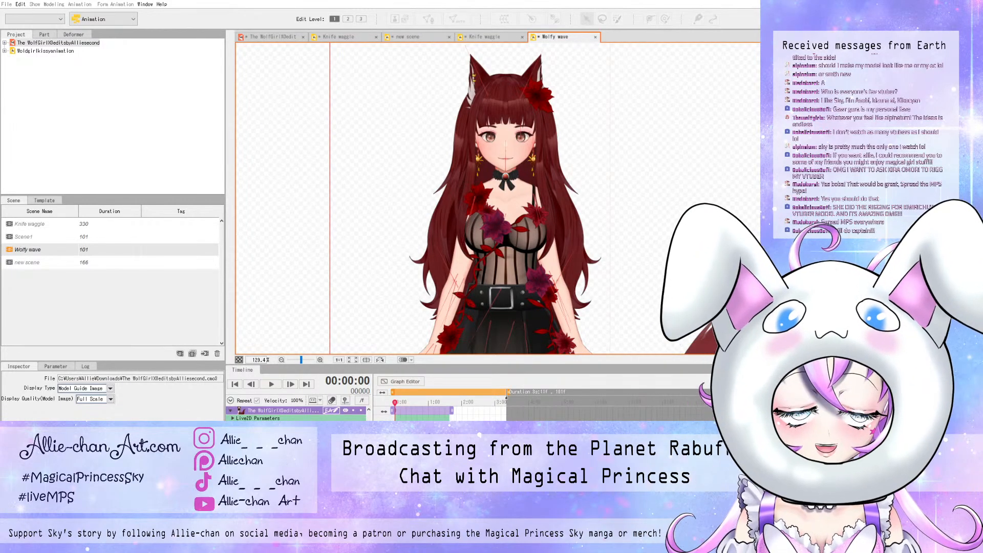
scroll(747, 133, up, 2)
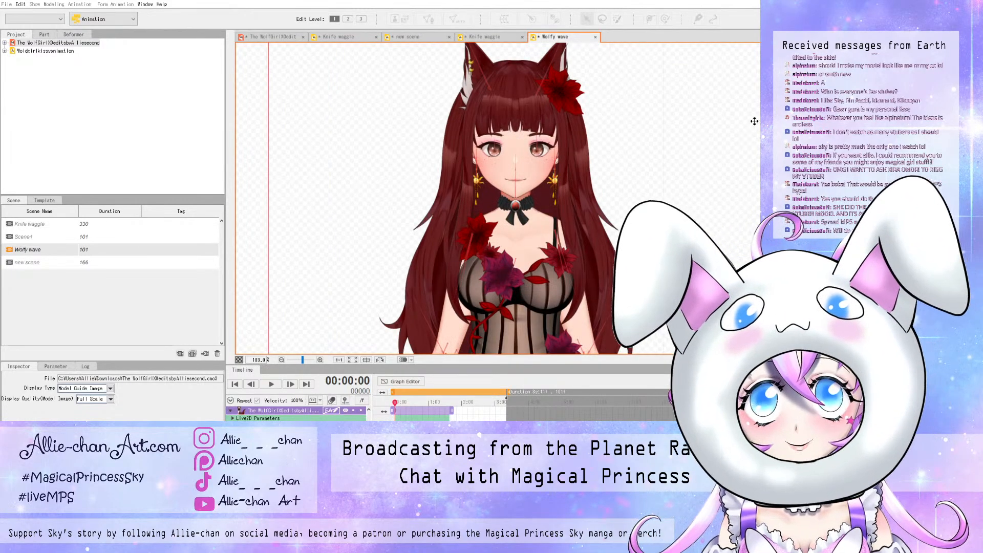
scroll(751, 259, down, 3)
scroll(751, 259, down, 1)
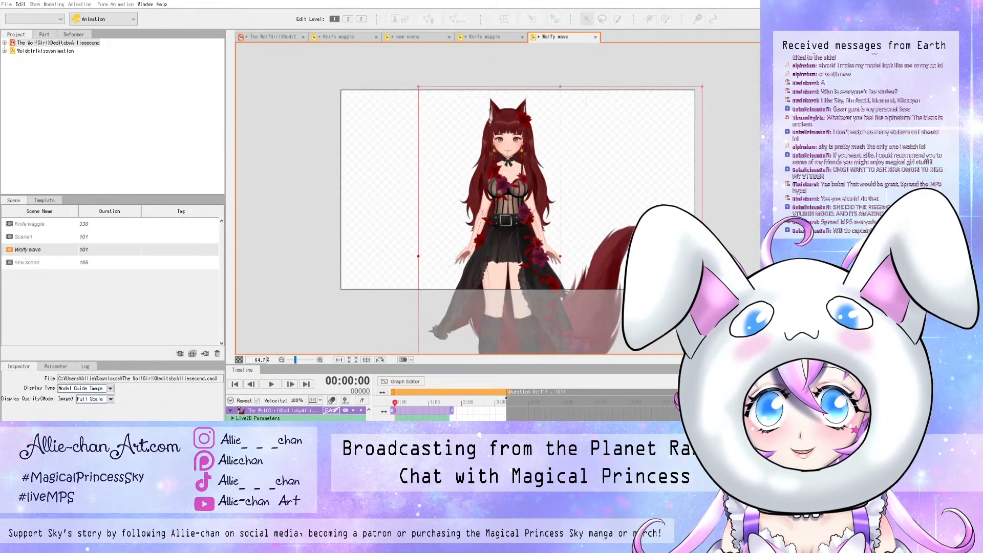
- Extend the Wolfy wave scene's duration to 153 frames and stretch the work area and the model track to match
drag(395, 402, 406, 402)
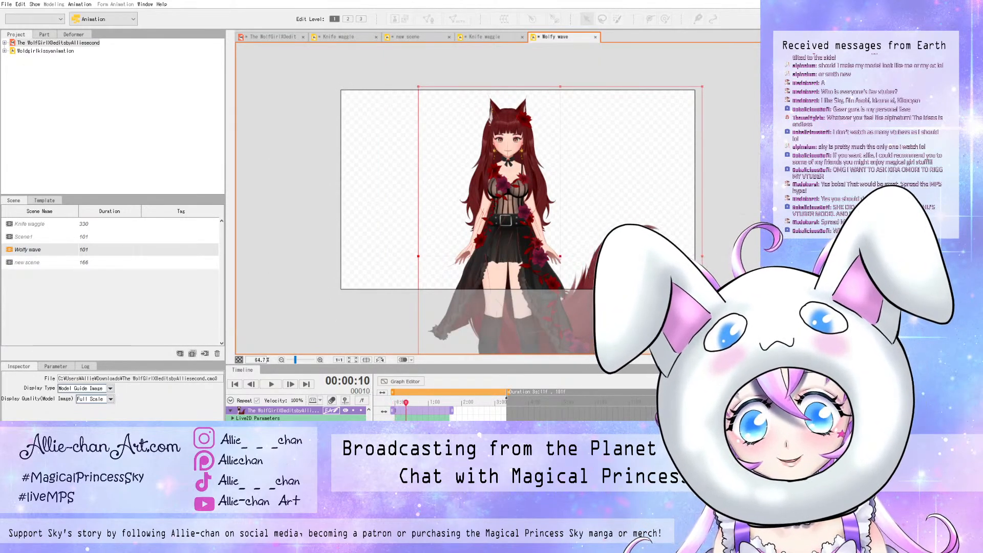
drag(506, 393, 565, 398)
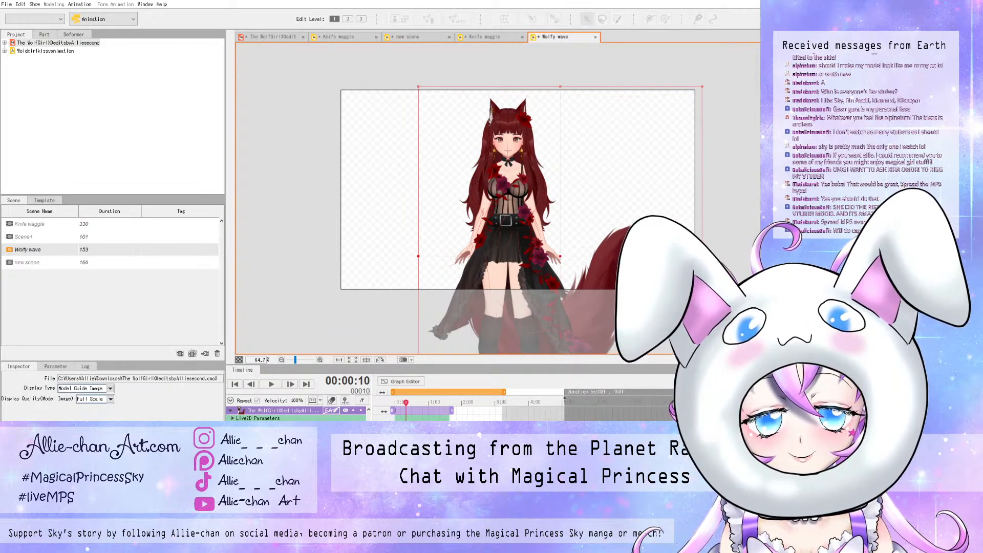
drag(504, 392, 565, 391)
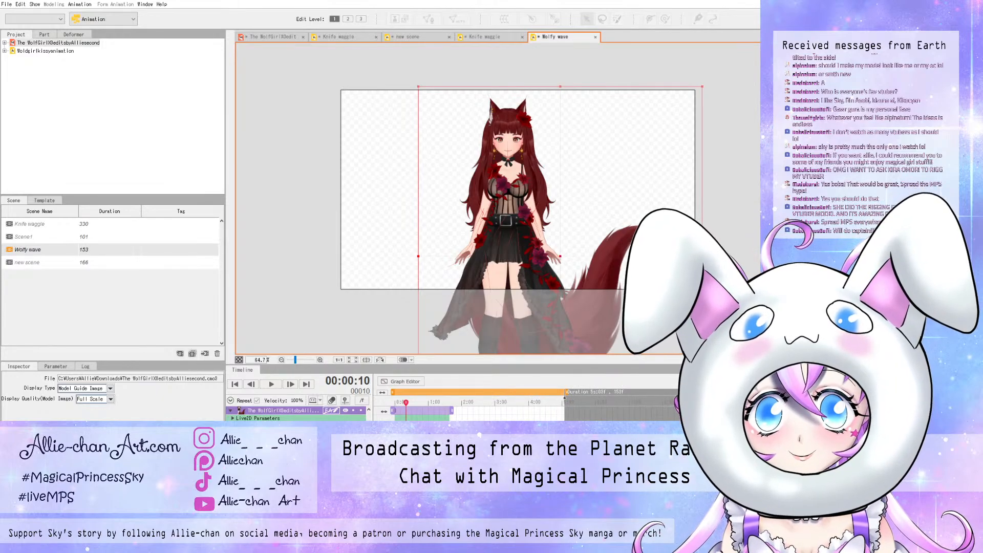
drag(452, 410, 564, 410)
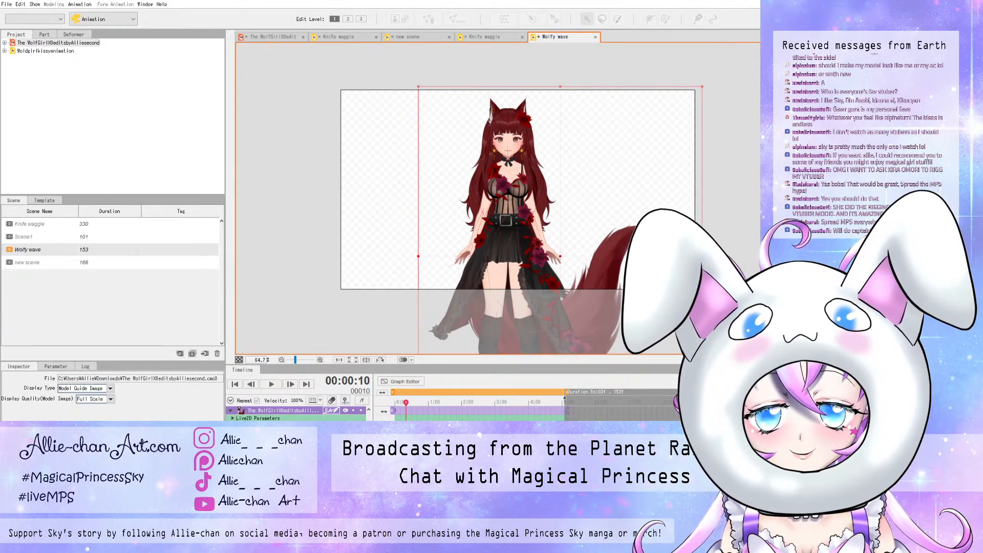
- Key the resting pose at frame 7 of the Wolfy wave scene and raise an arm with an open hand at frame 23
mouse_move(406, 402)
mouse_down()
mouse_move(394, 402)
mouse_move(403, 402)
mouse_up()
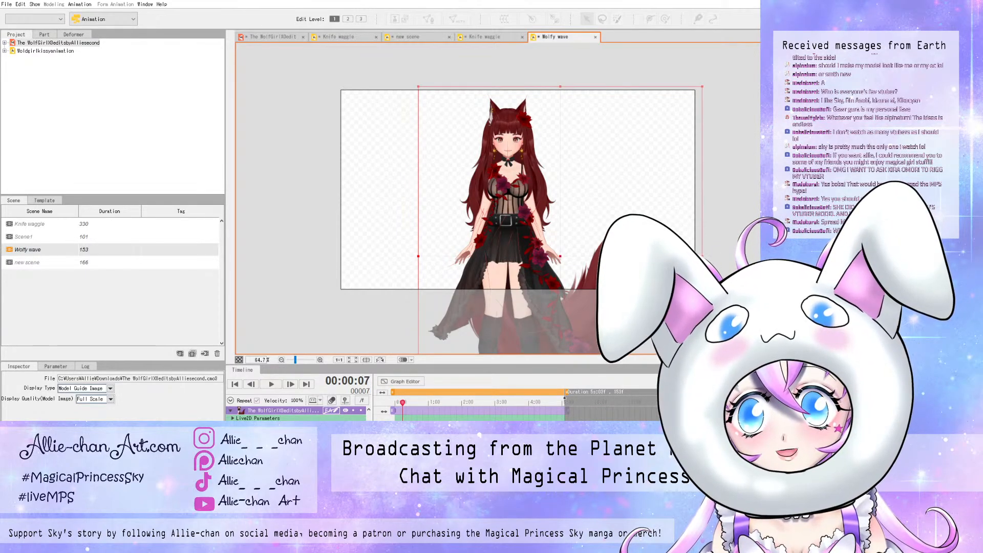
click(232, 418)
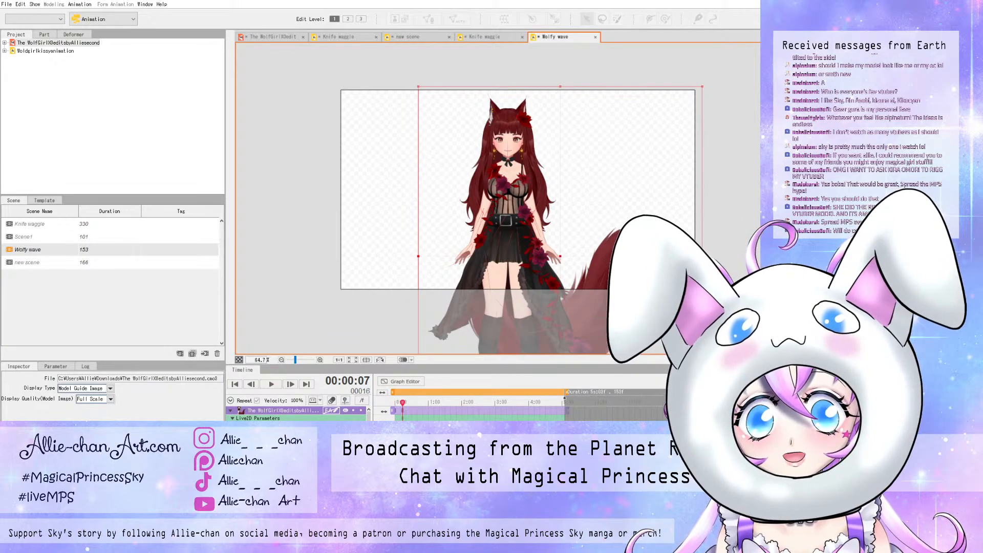
drag(403, 402, 420, 402)
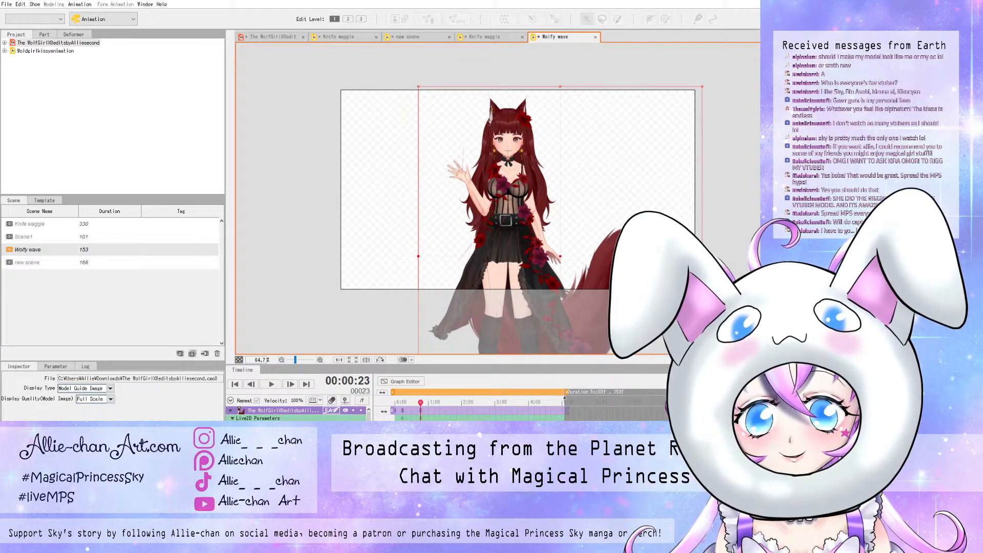
- Key both arms raised with open hands at frame 39 of the Wolfy wave scene and draw the hands inward at frame 53
drag(420, 402, 438, 402)
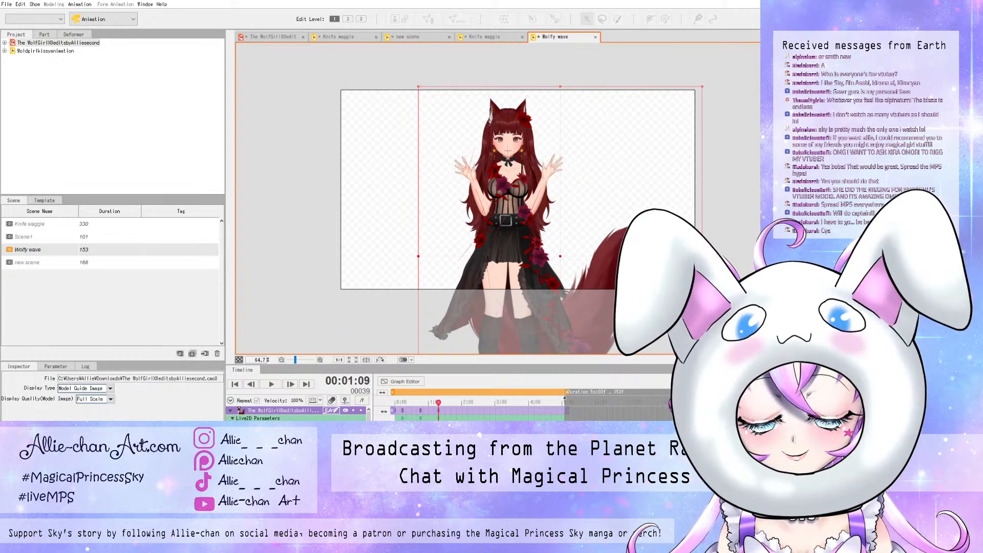
drag(438, 402, 453, 402)
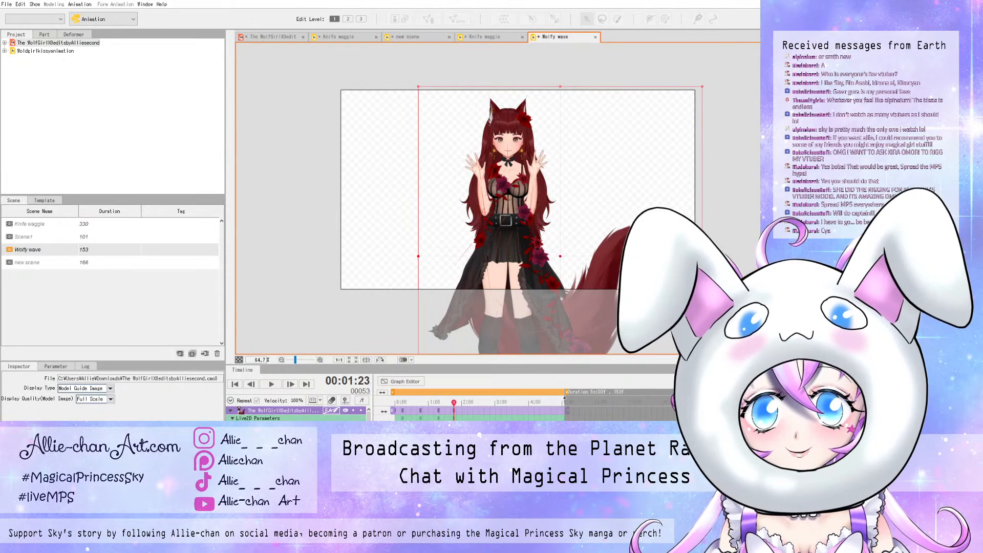
- Key the wolf girl's raised forearms and open hands spread outward at frame 66
drag(454, 403, 468, 403)
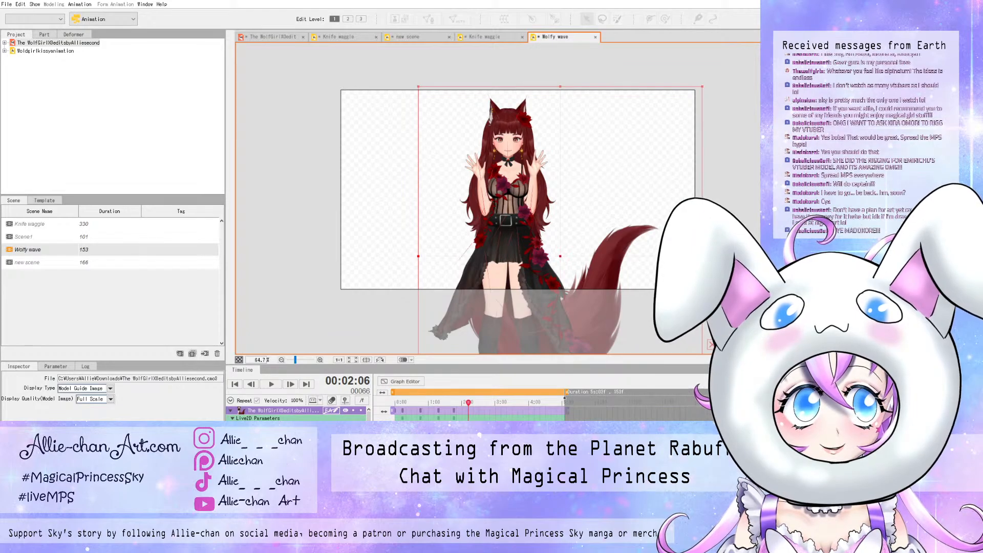
scroll(526, 134, up, 3)
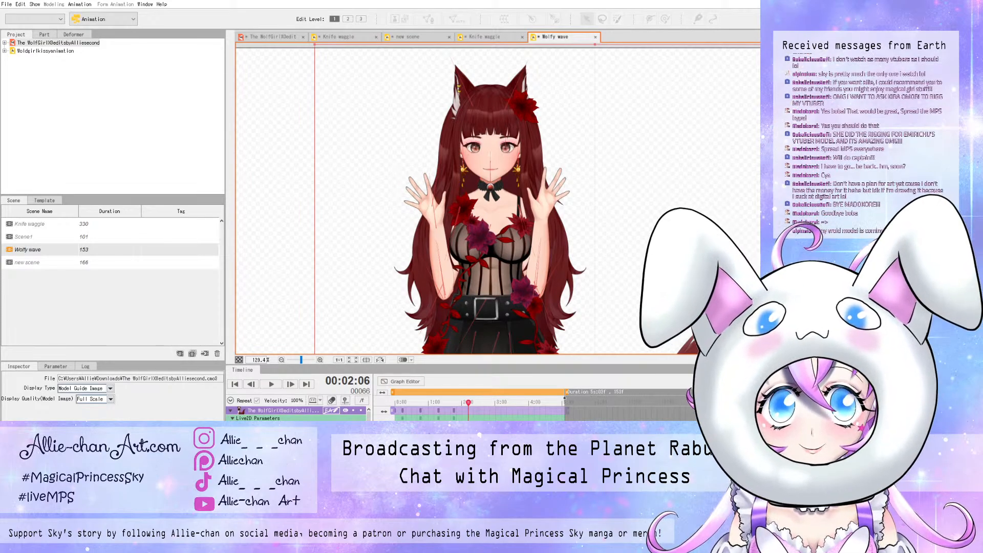
scroll(758, 195, down, 2)
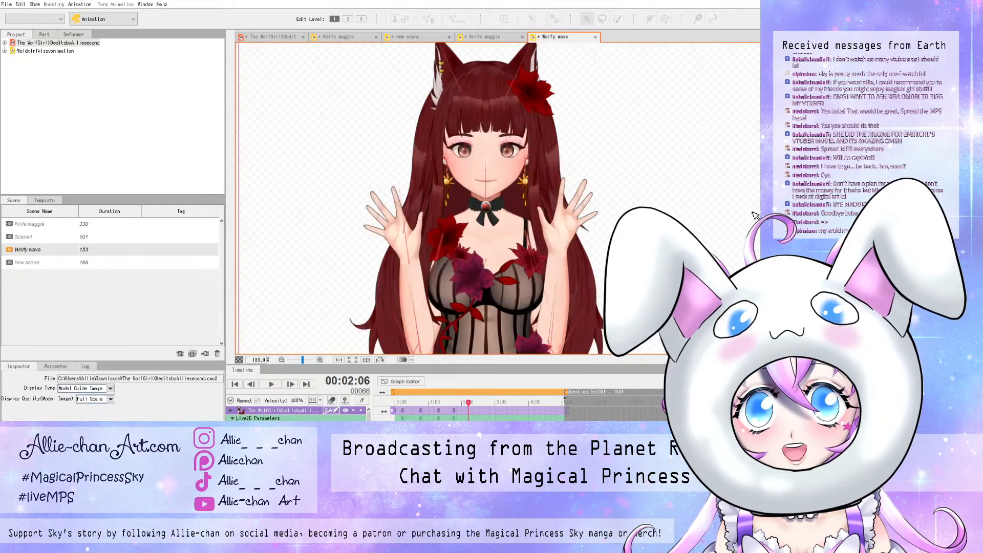
scroll(758, 195, up, 2)
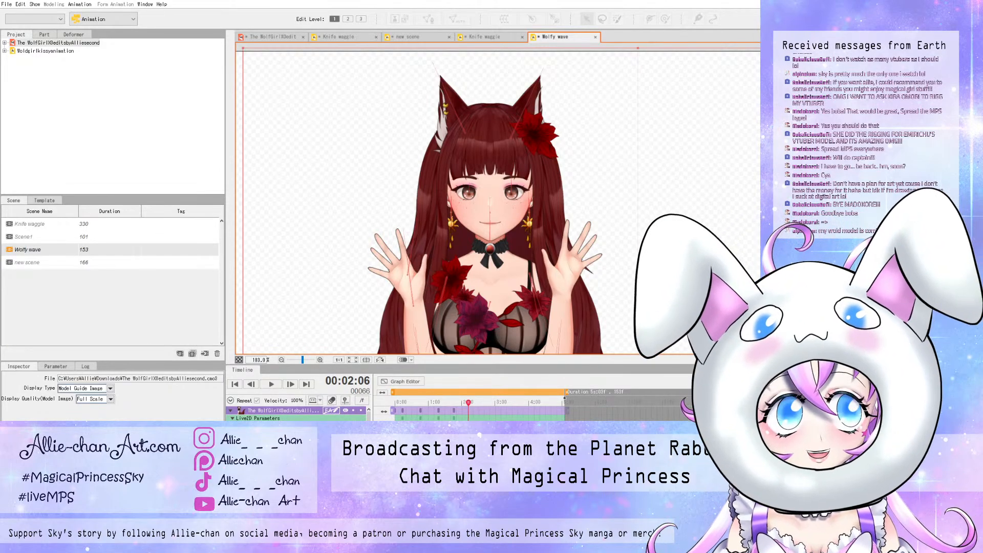
scroll(730, 225, up, 2)
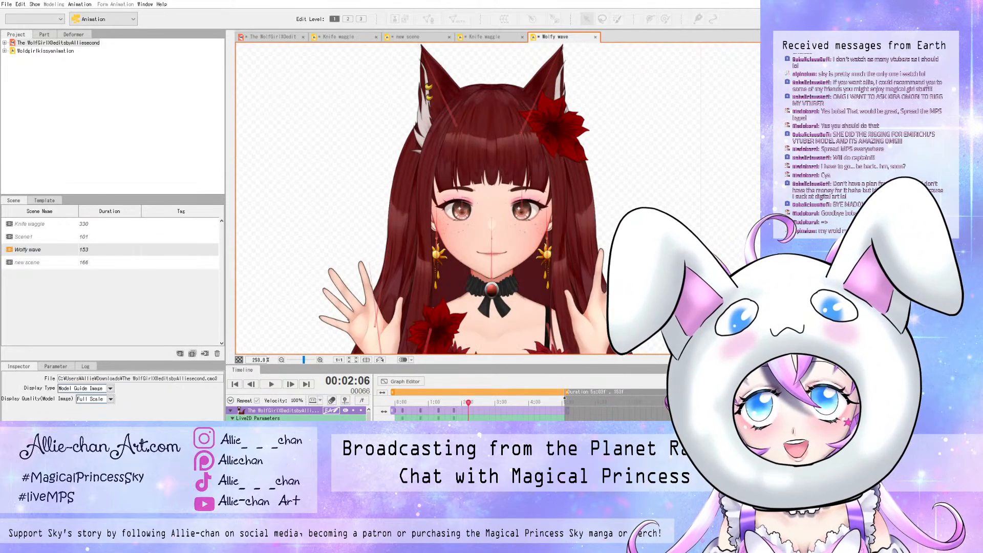
scroll(471, 135, down, 4)
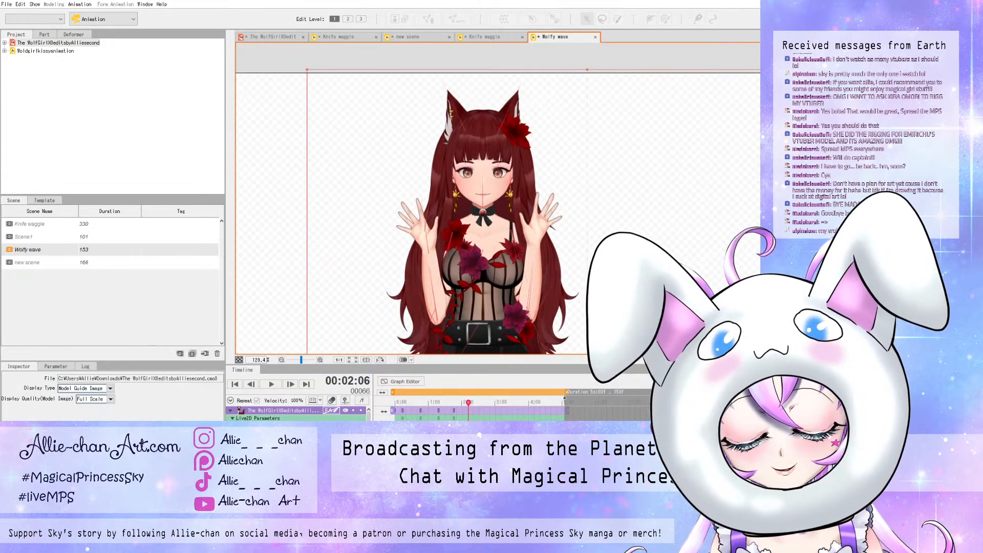
key(ctrl+v)
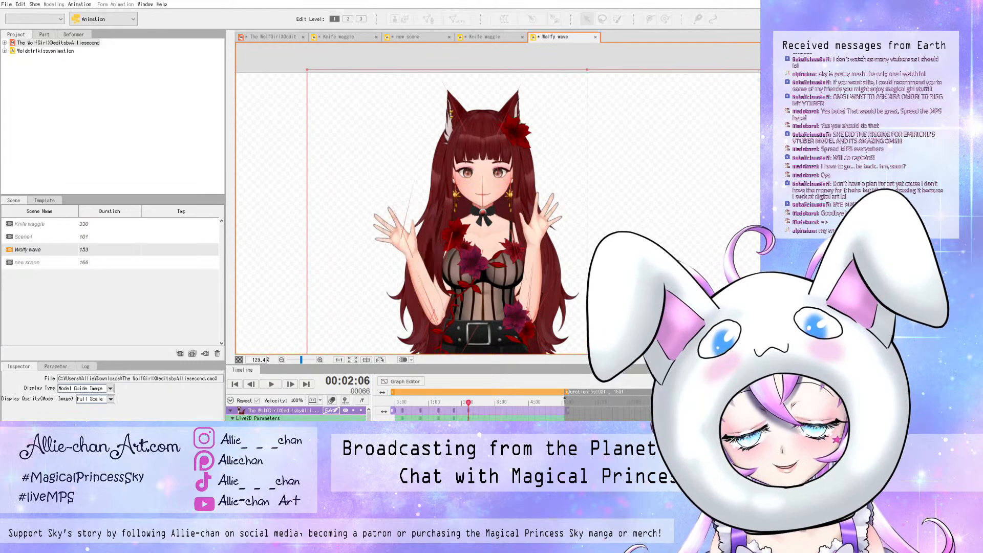
key(ctrl+v)
key(ctrl+v)
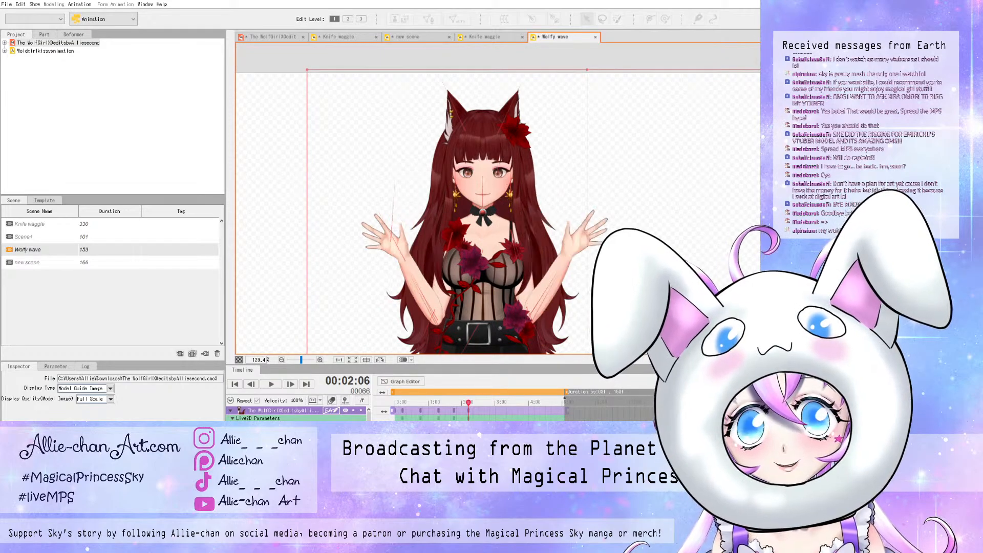
- Key both raised hands drawn back inward at frame 85 and return the arms to the resting pose at frame 108
drag(468, 403, 490, 403)
key(ctrl+v)
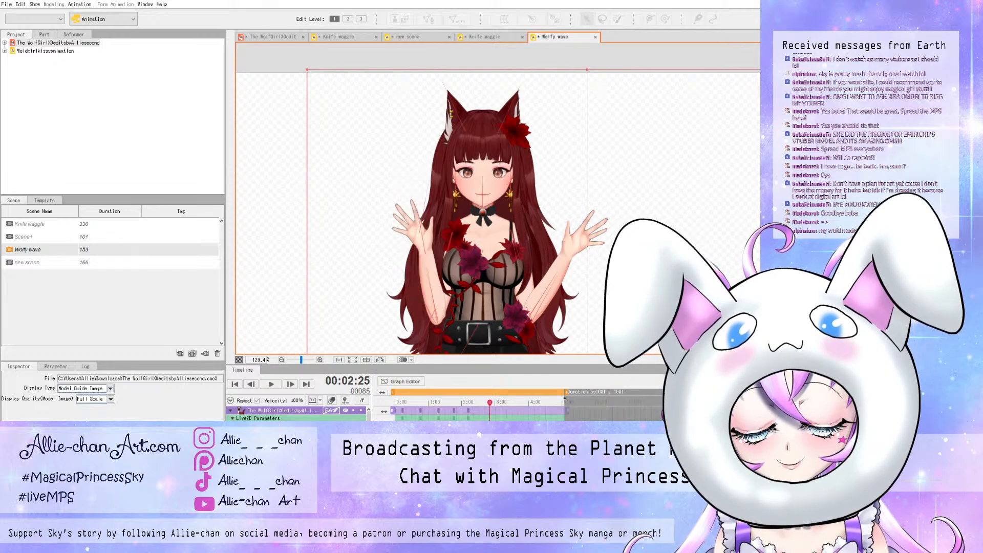
key(ctrl+v)
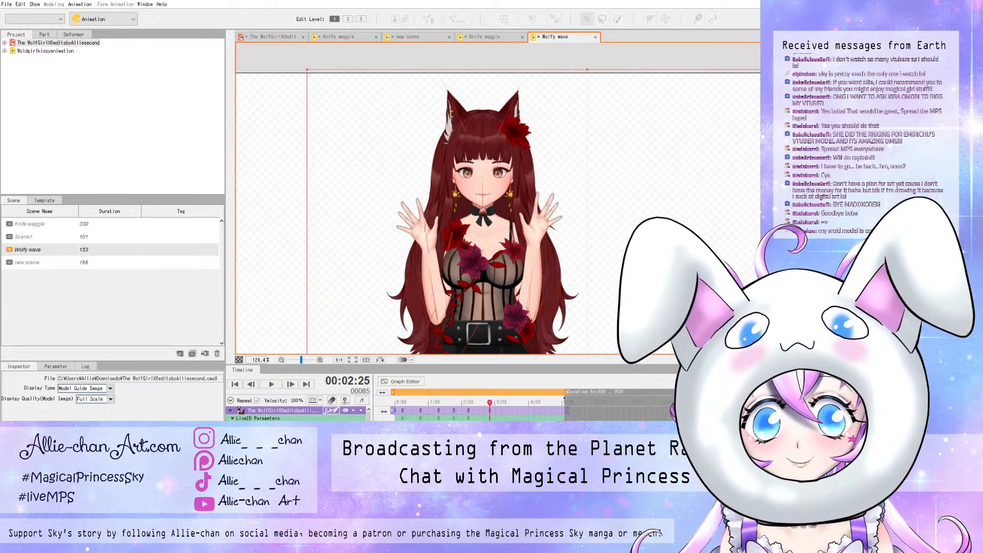
drag(515, 403, 515, 403)
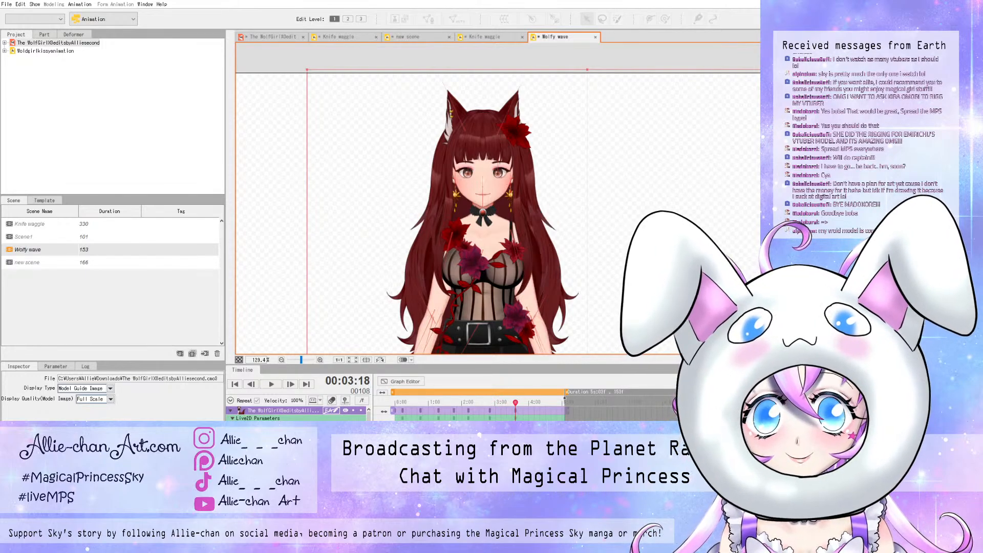
- Play the Wolfy wave scene from the start to check the timing of the waving arms
key(Home)
key(space)
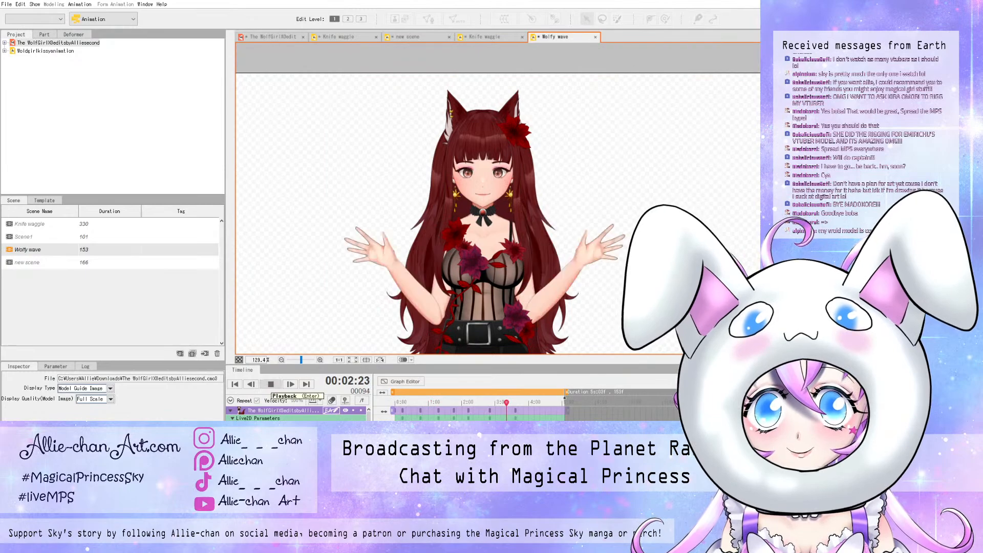
key(space)
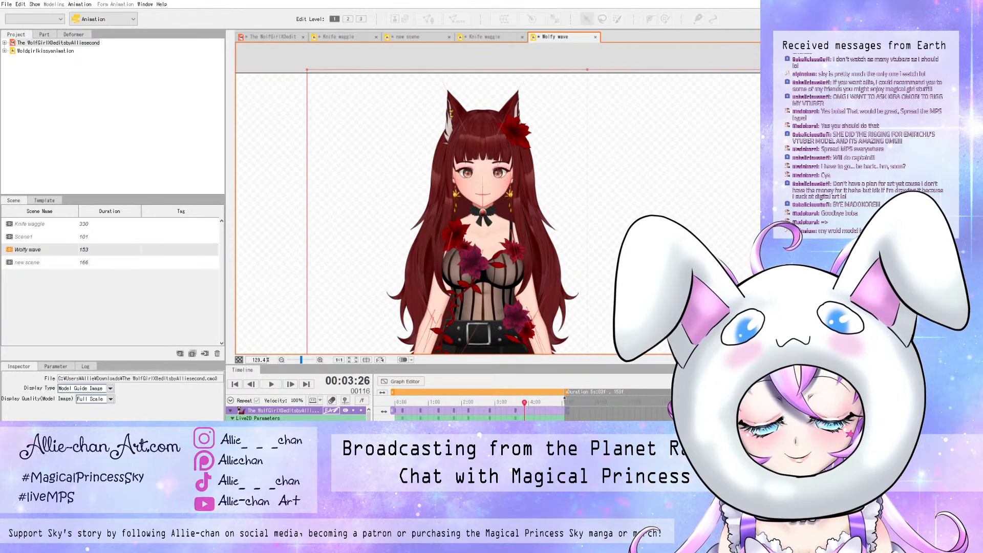
key(space)
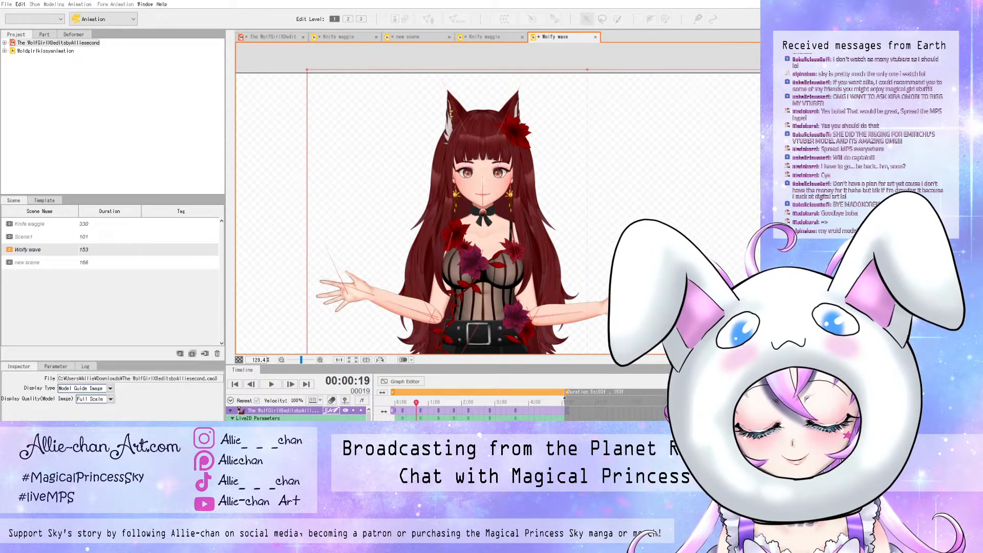
- Space the wave's pose keyframes further apart, ending with the resting pose at about frame 125, and key the body upright at frame 8
drag(516, 418, 534, 418)
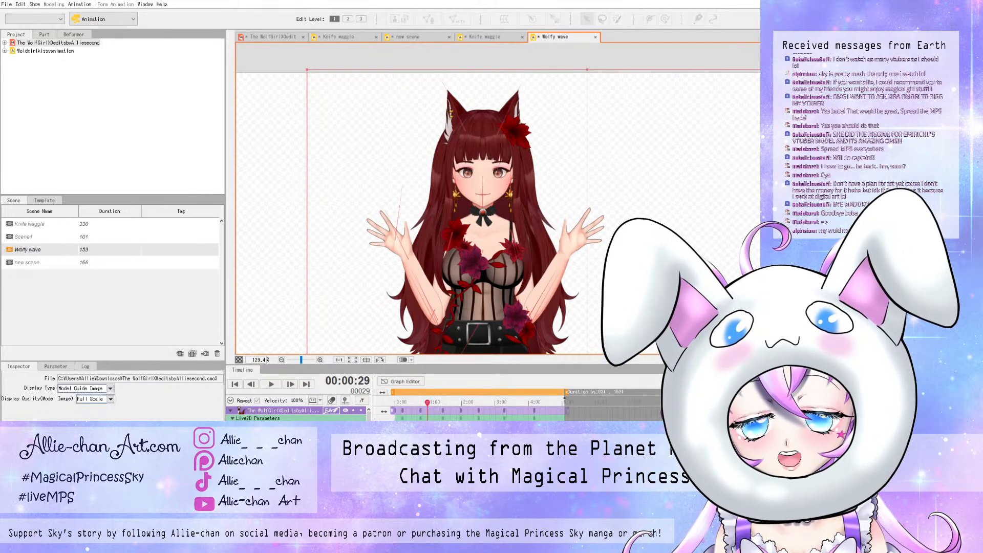
scroll(476, 413, down, 5)
drag(415, 411, 546, 412)
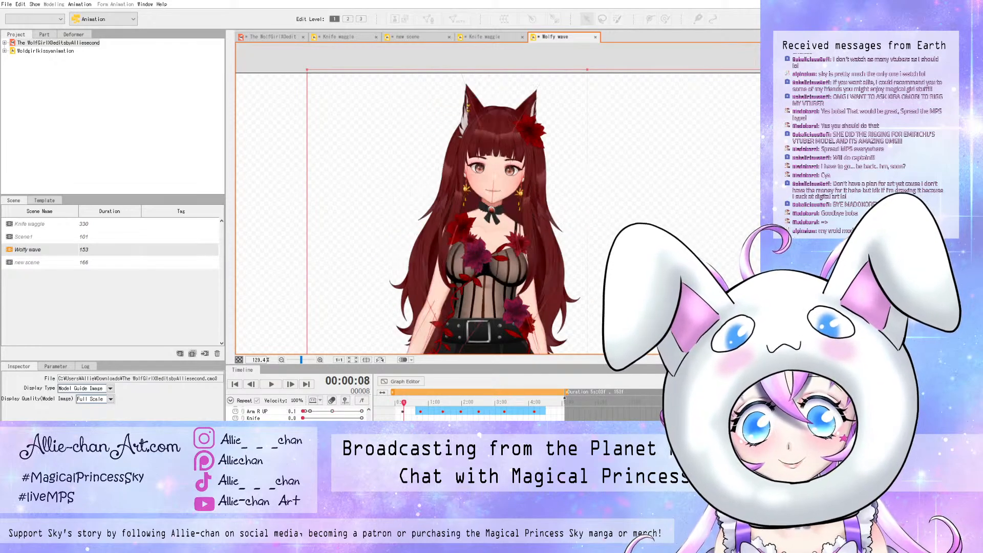
key(Left)
key(Left)
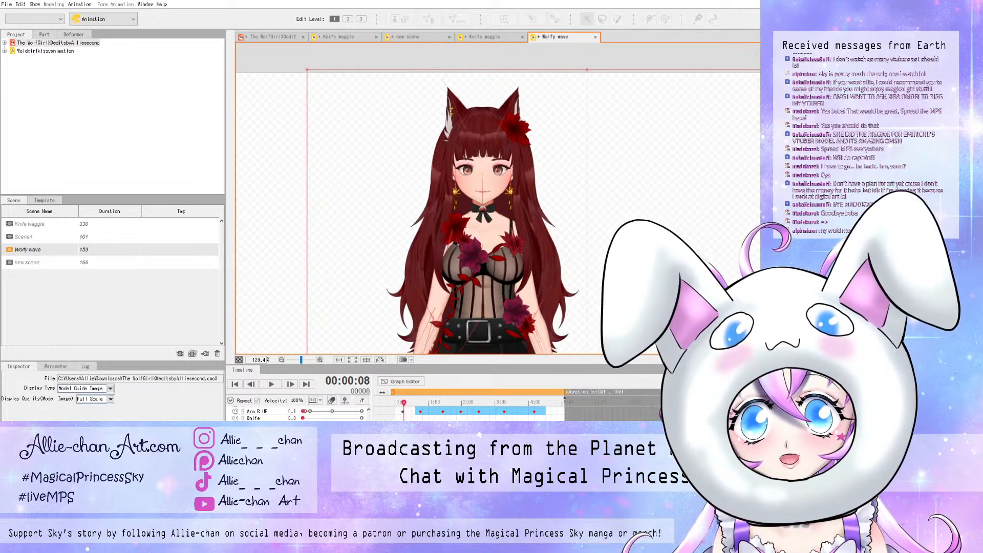
- Replay the Wolfy wave scene to check the body sway together with the slower wave
key(space)
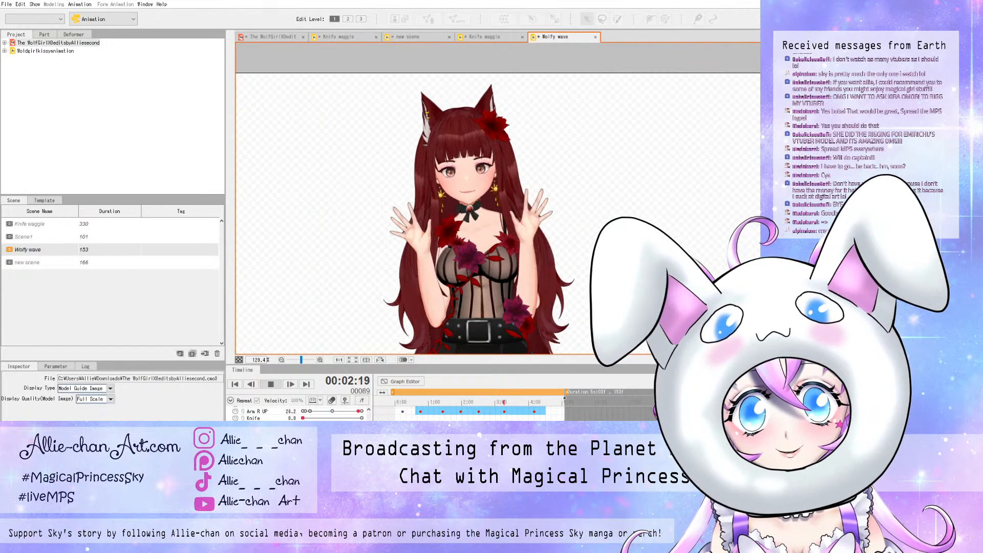
key(space)
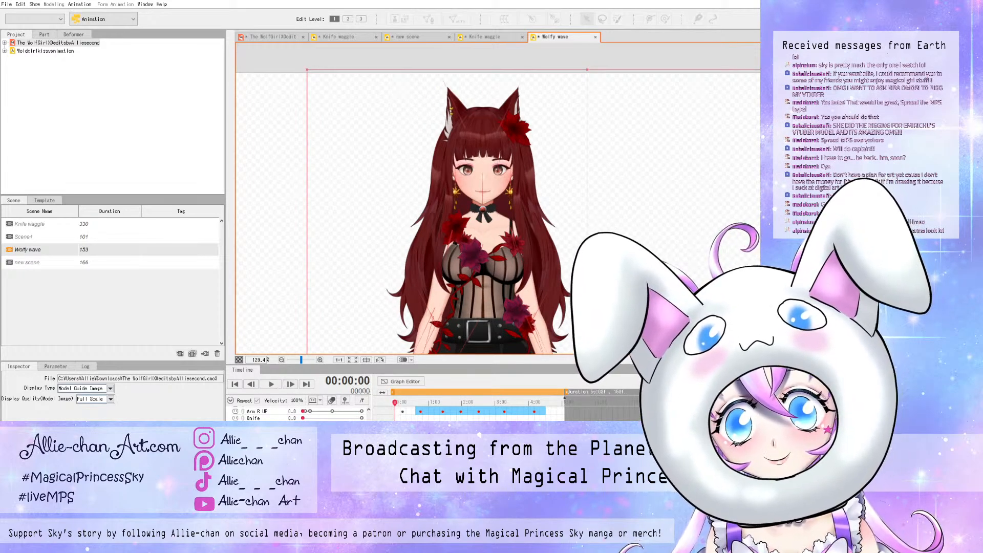
key(space)
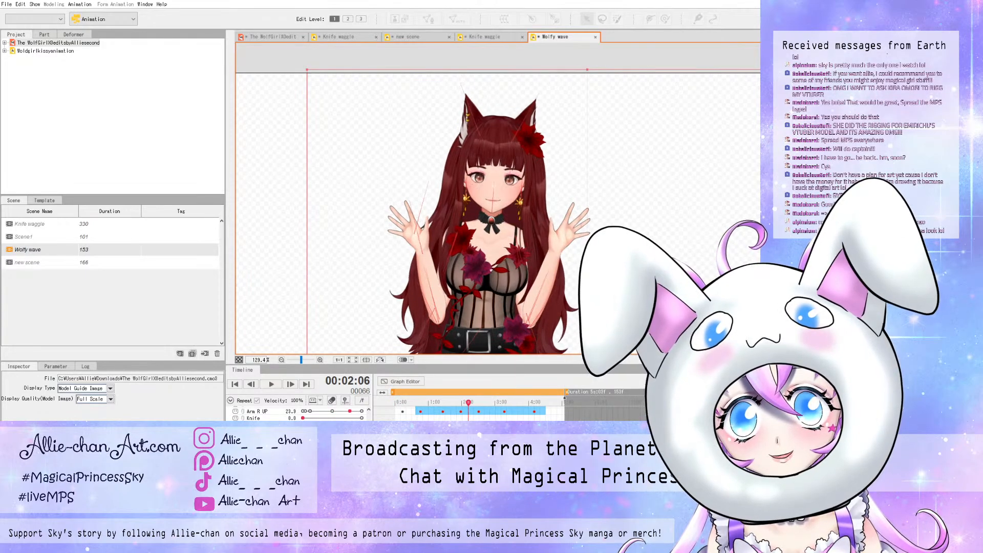
- Add a body bob to the wave by lowering the body at frame 66 and raising it at frame 93
scroll(299, 415, up, 10)
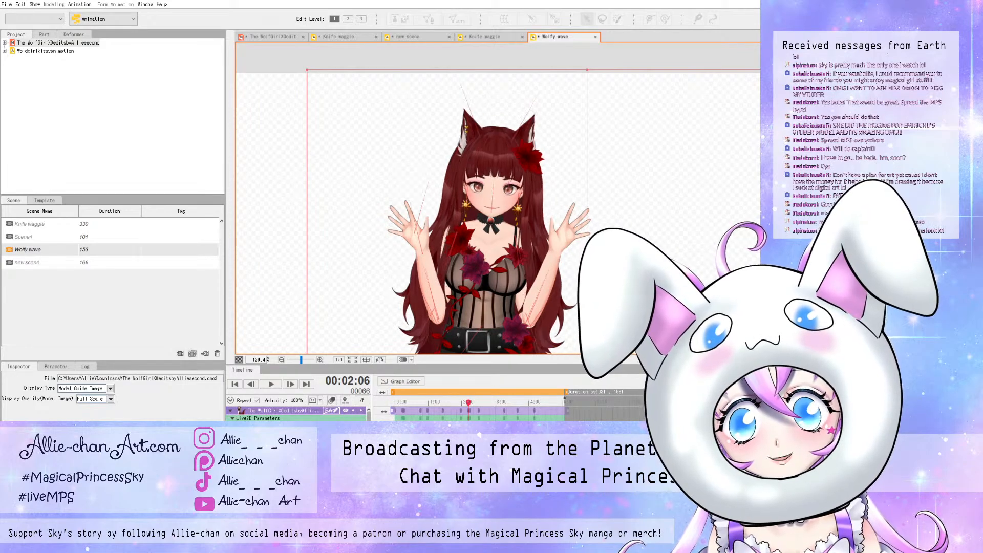
drag(468, 402, 442, 402)
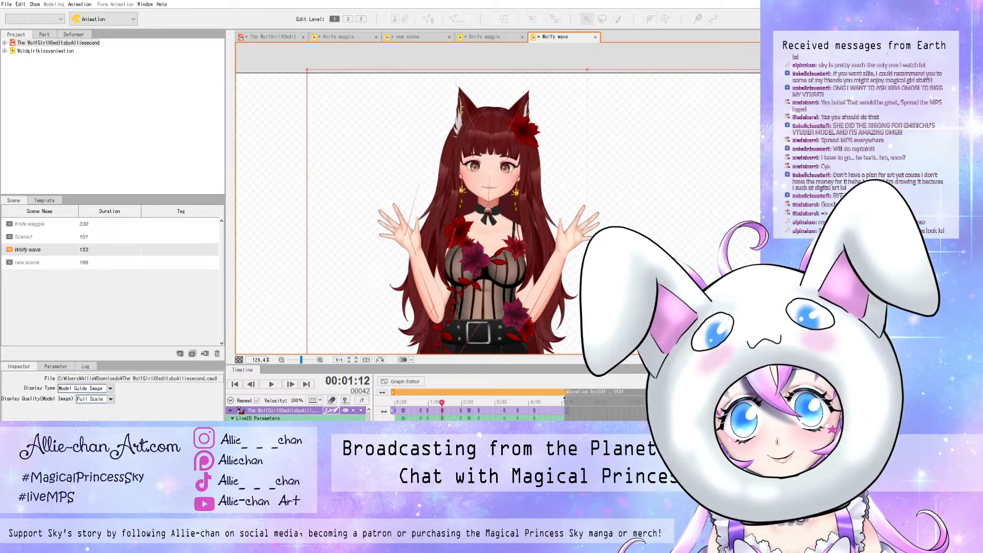
drag(441, 403, 492, 402)
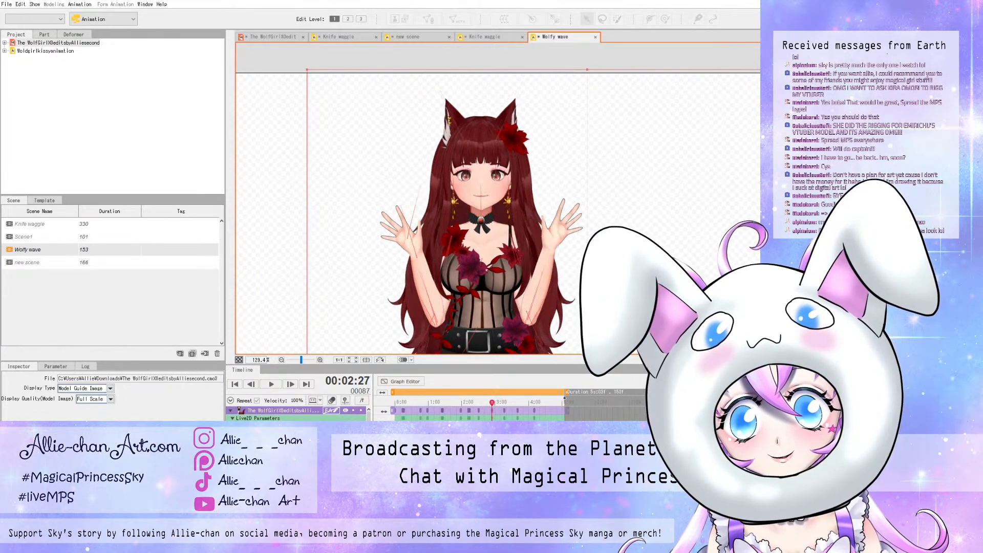
drag(492, 402, 494, 403)
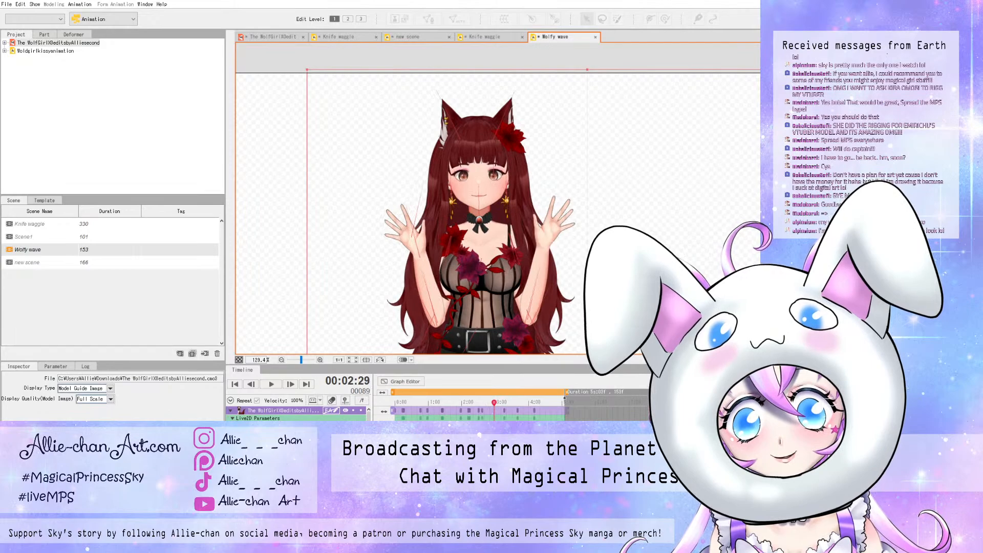
drag(494, 403, 499, 403)
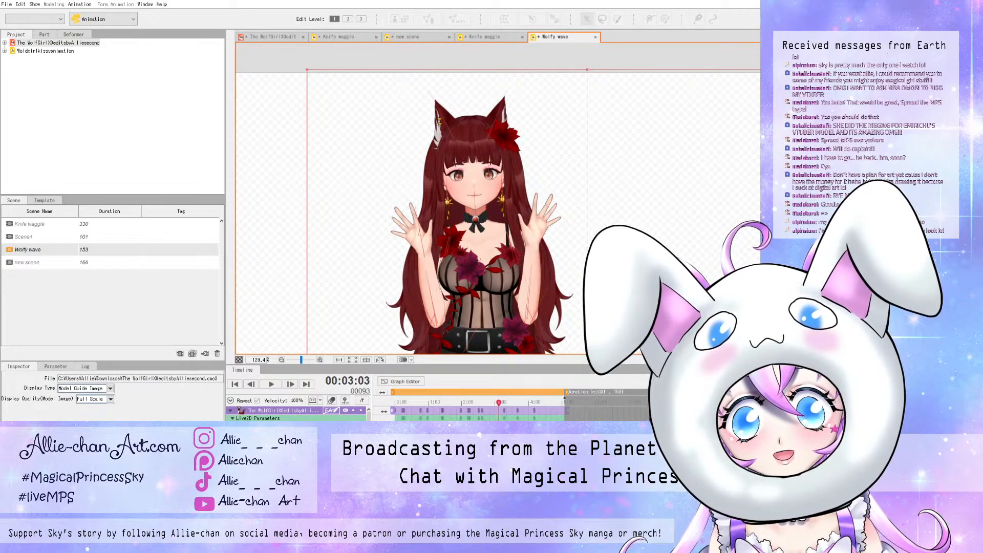
scroll(396, 414, down, 5)
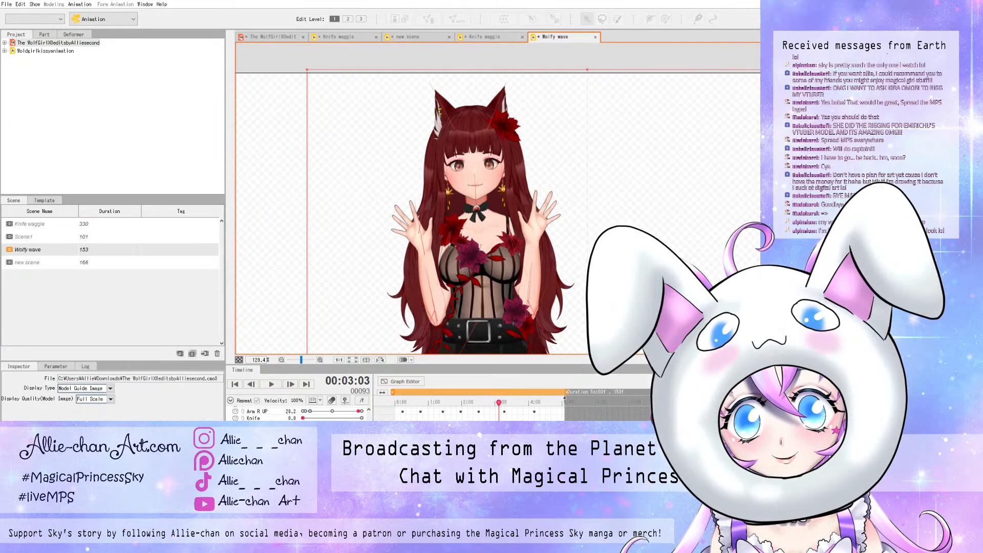
- Play the scene from the beginning and scrub through the wave poses to review the body and arm movement
key(Home)
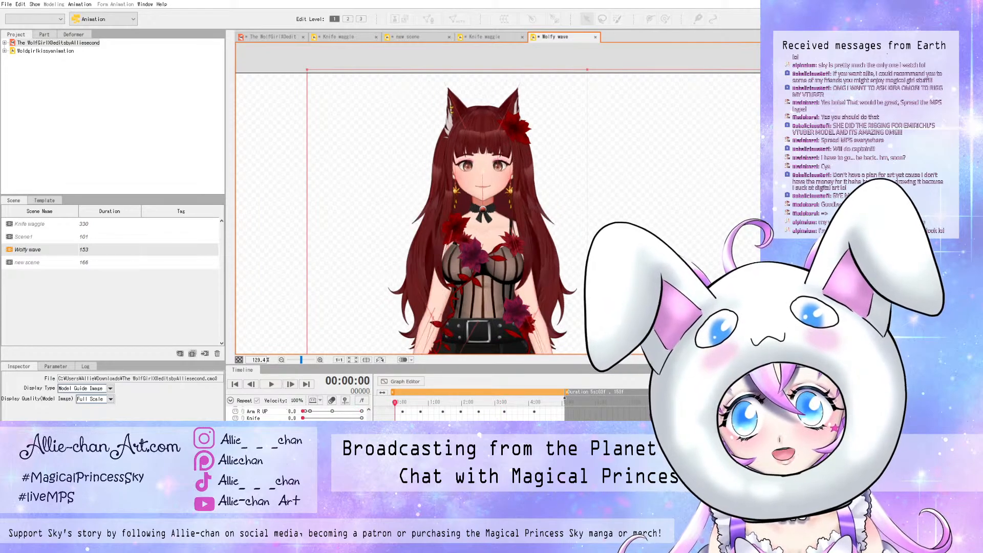
key(space)
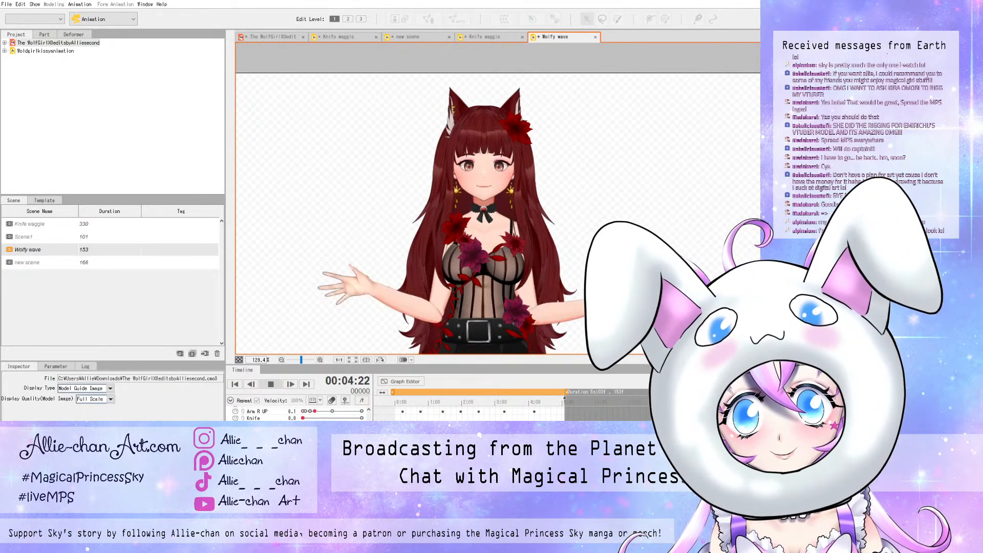
key(space)
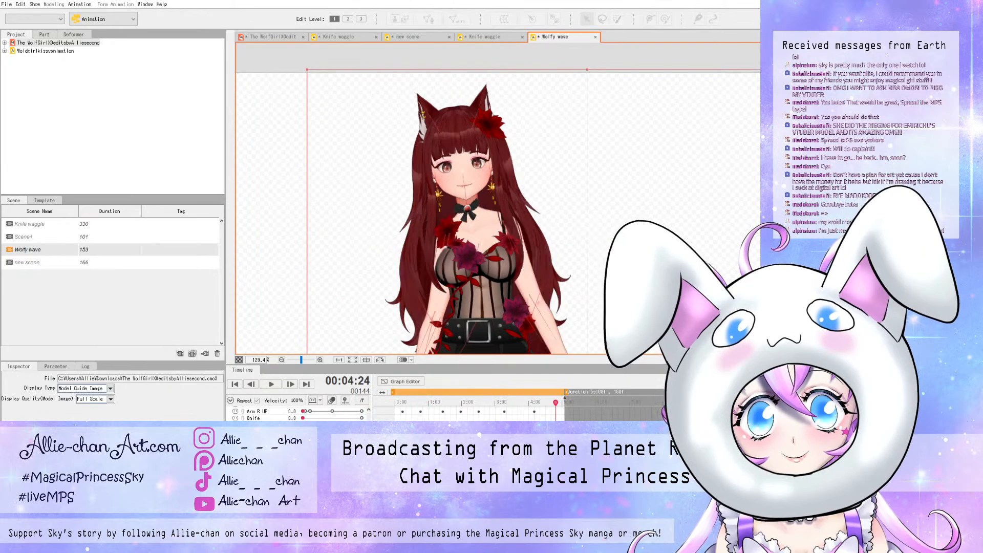
drag(555, 403, 414, 402)
scroll(328, 414, up, 5)
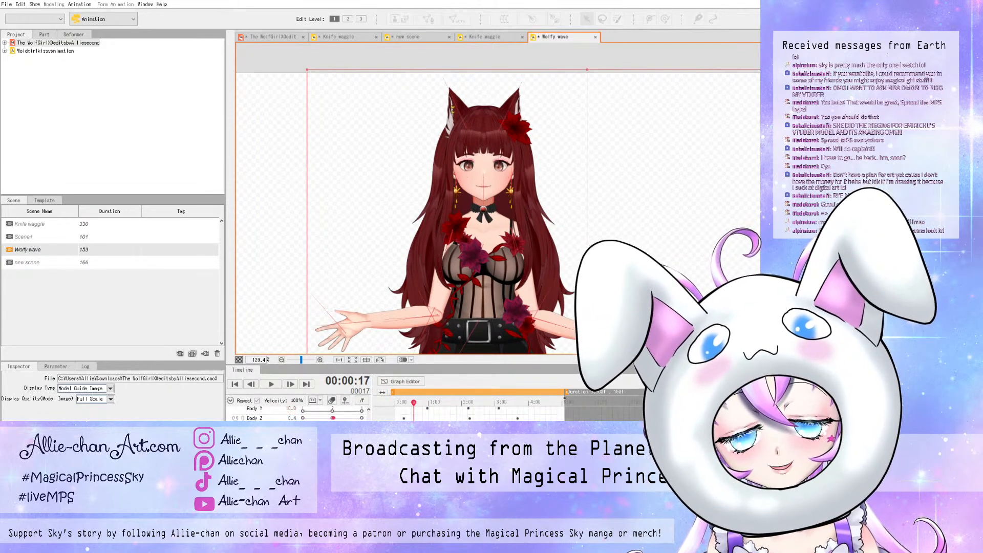
drag(414, 402, 428, 402)
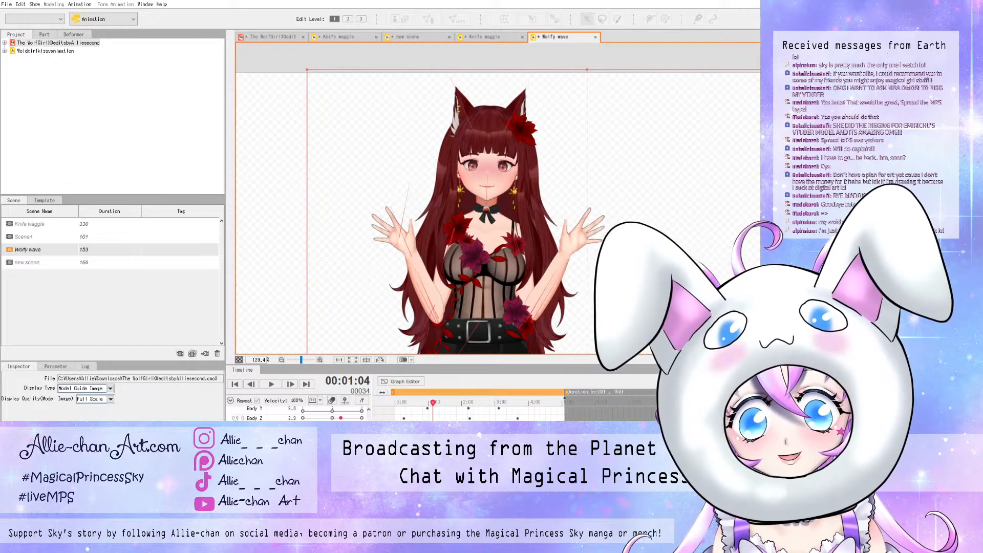
drag(461, 403, 470, 403)
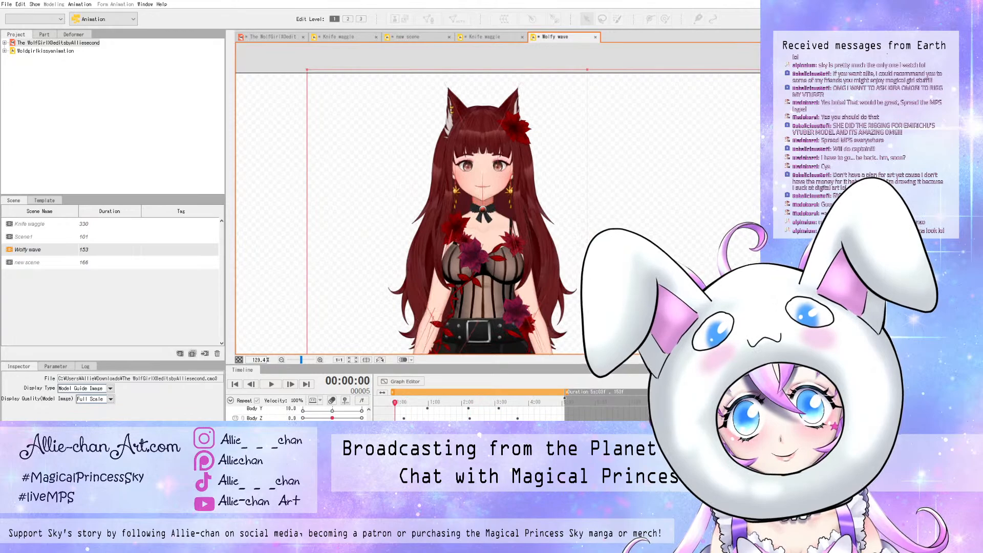
- Save the animation project
click(8, 4)
click(28, 77)
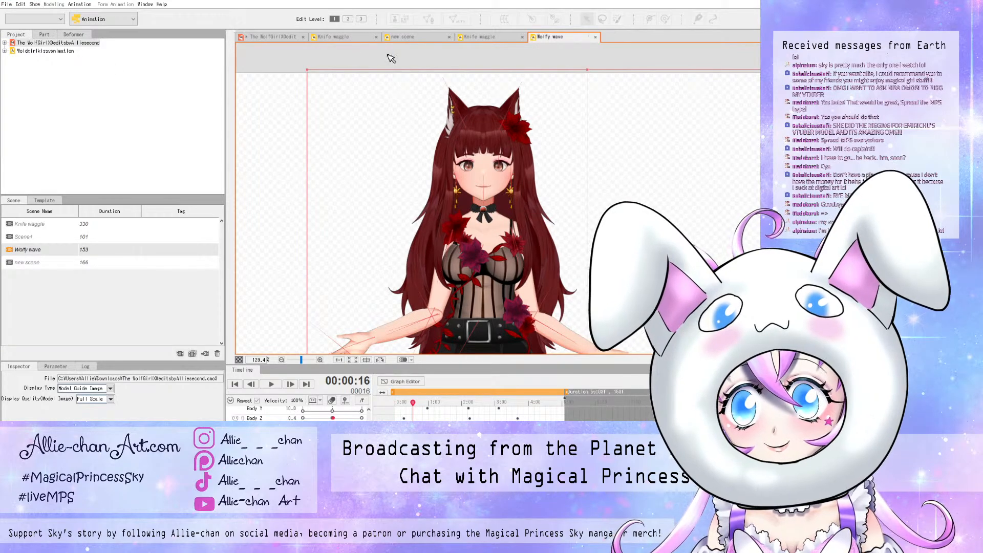
- Switch to the wolf girl model, open its physics and scene blending settings, and check the available playlists
click(272, 37)
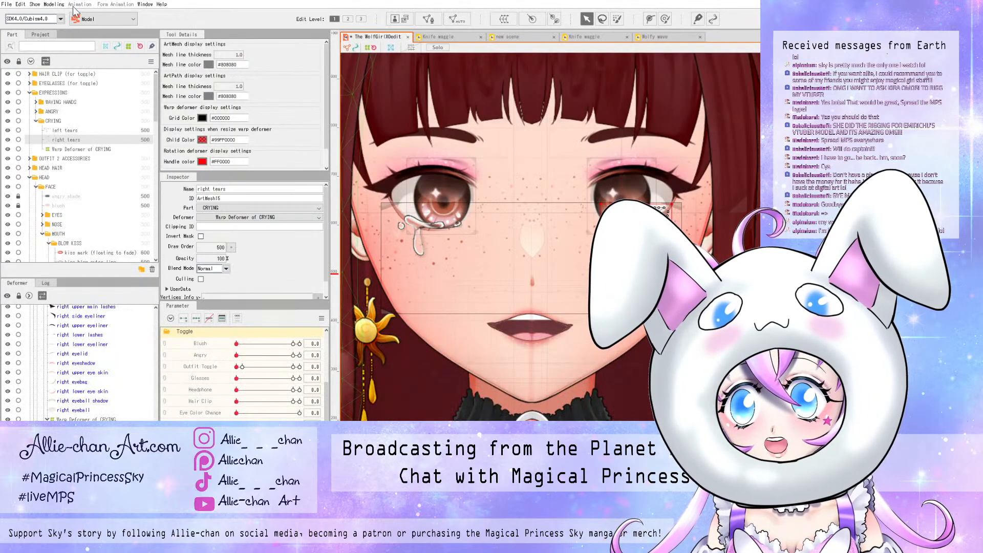
click(55, 4)
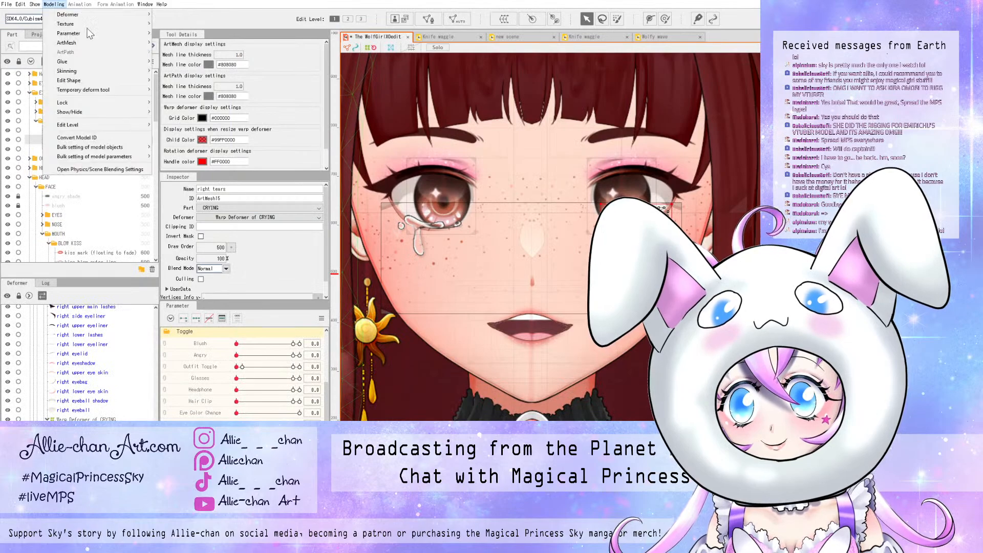
click(76, 168)
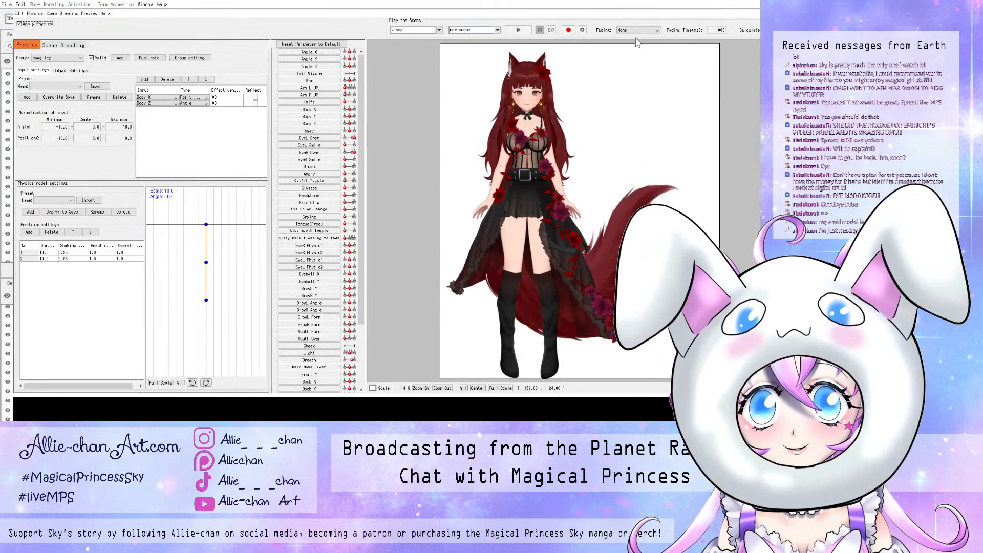
click(439, 29)
click(624, 47)
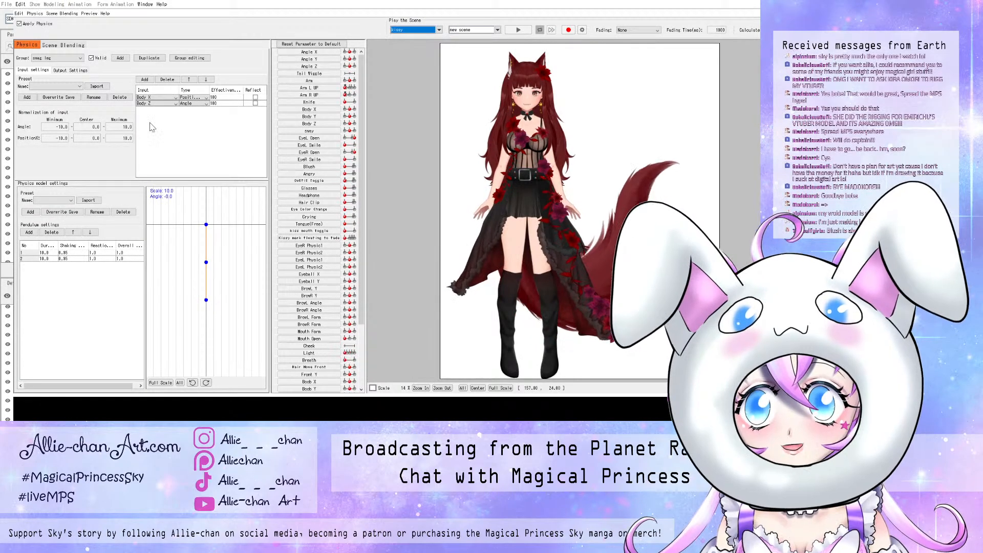
- Create a scene blending playlist named wave and add the Wolfy wave scene to it
click(63, 45)
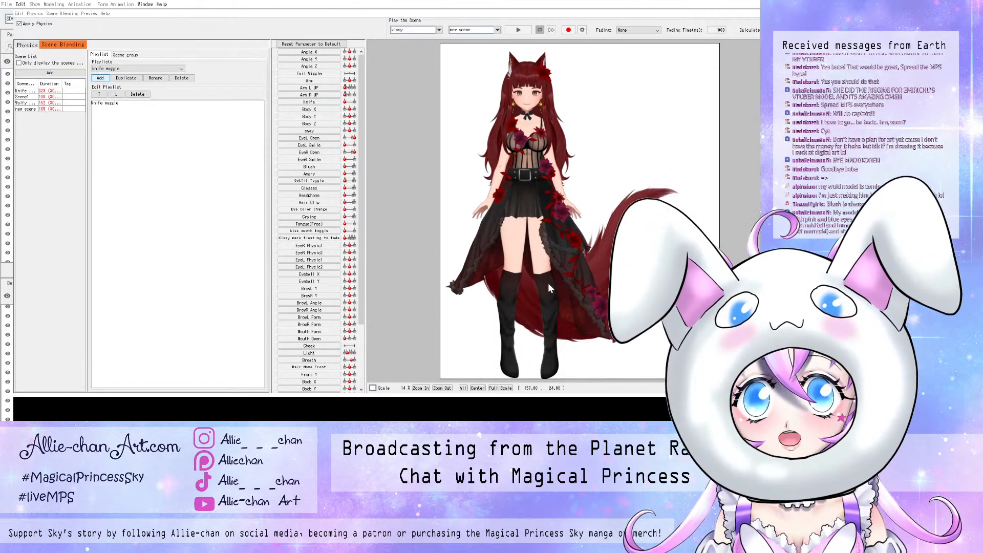
click(594, 281)
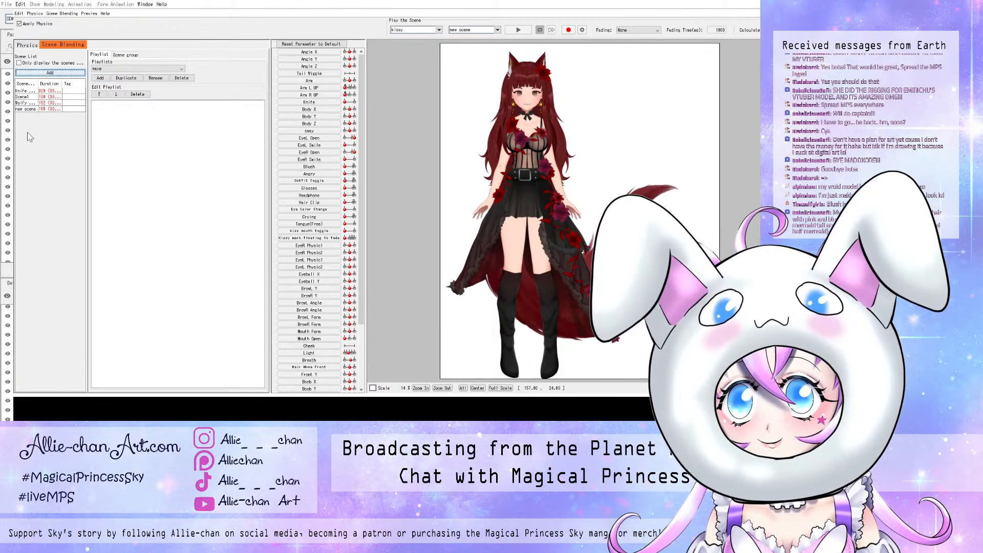
click(58, 103)
click(50, 72)
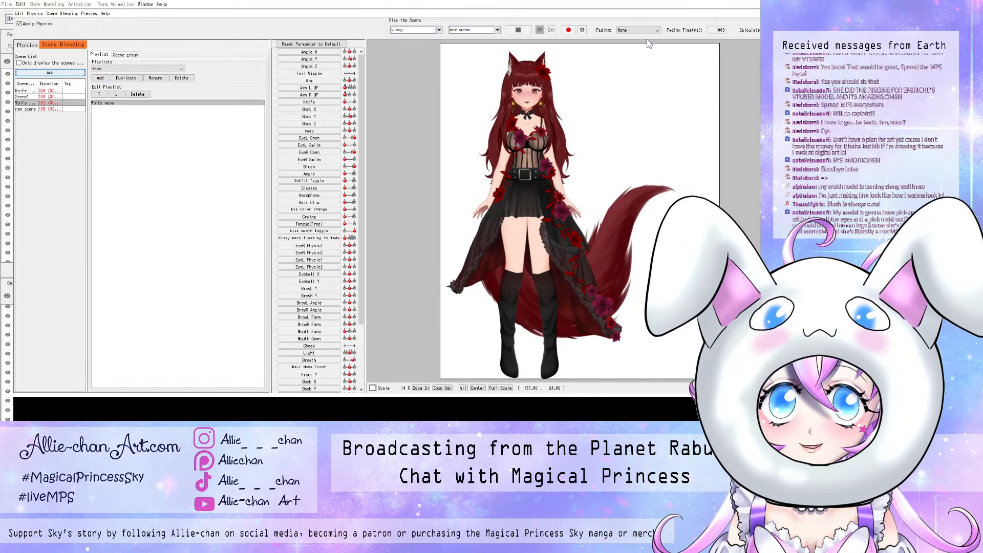
- Preview the wave playlist on the model, reset its parameters to default, and close the physics and scene blending settings
click(439, 29)
click(410, 45)
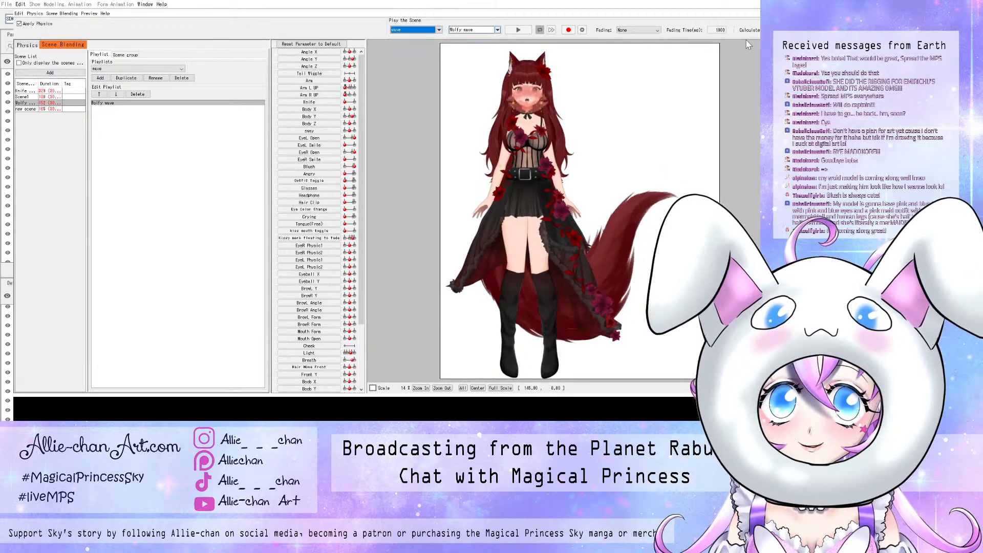
click(518, 29)
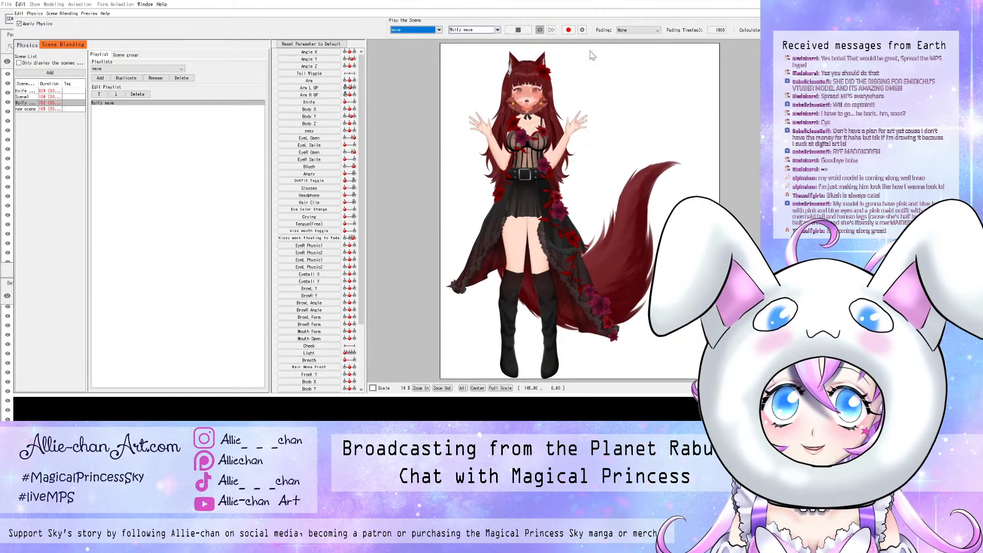
click(312, 44)
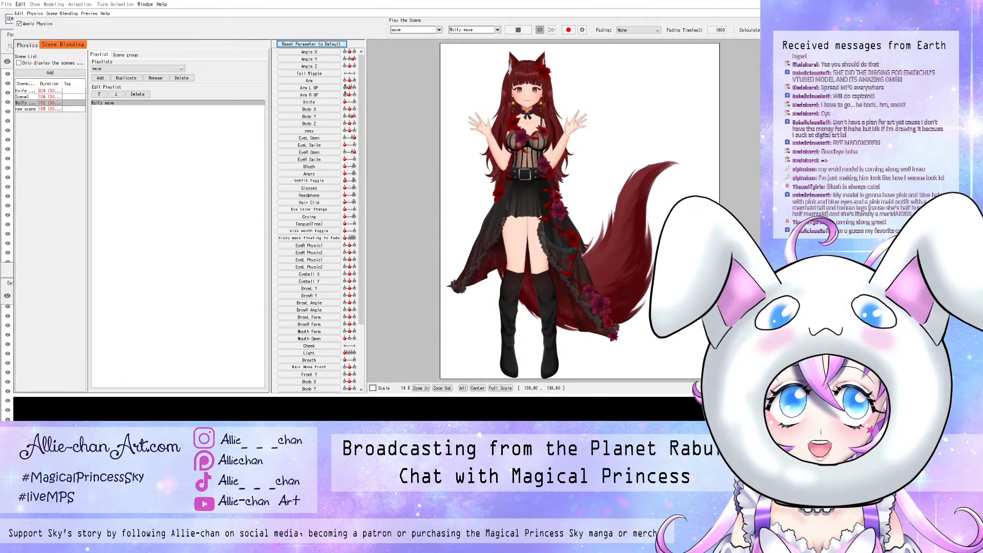
key(alt+F4)
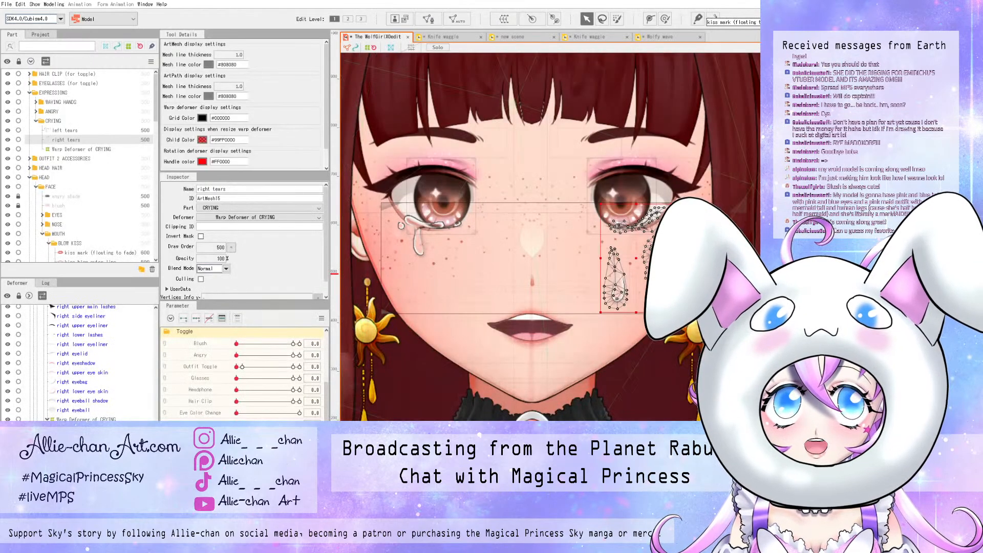
- Return to the Wolfy wave scene and save the animation project
click(649, 38)
click(7, 4)
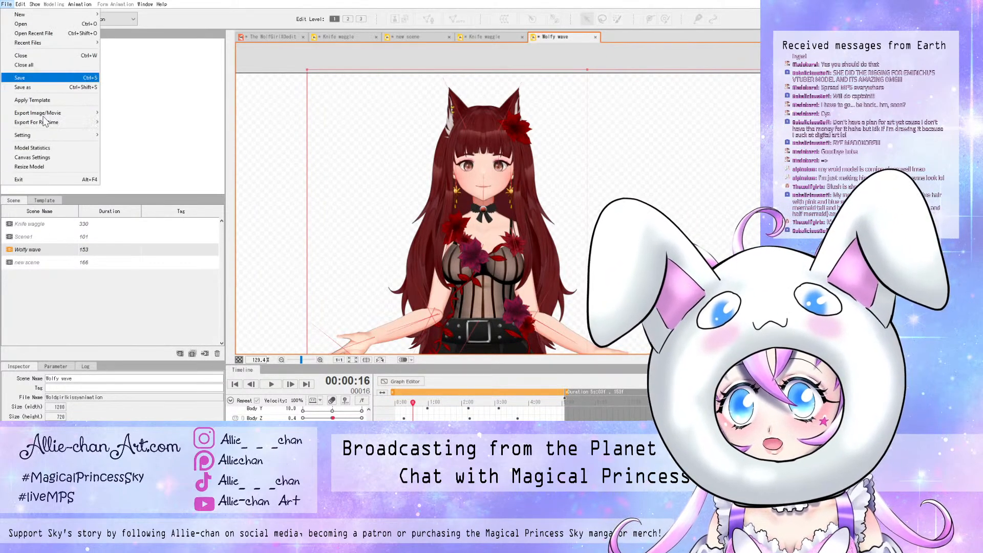
click(29, 78)
click(272, 37)
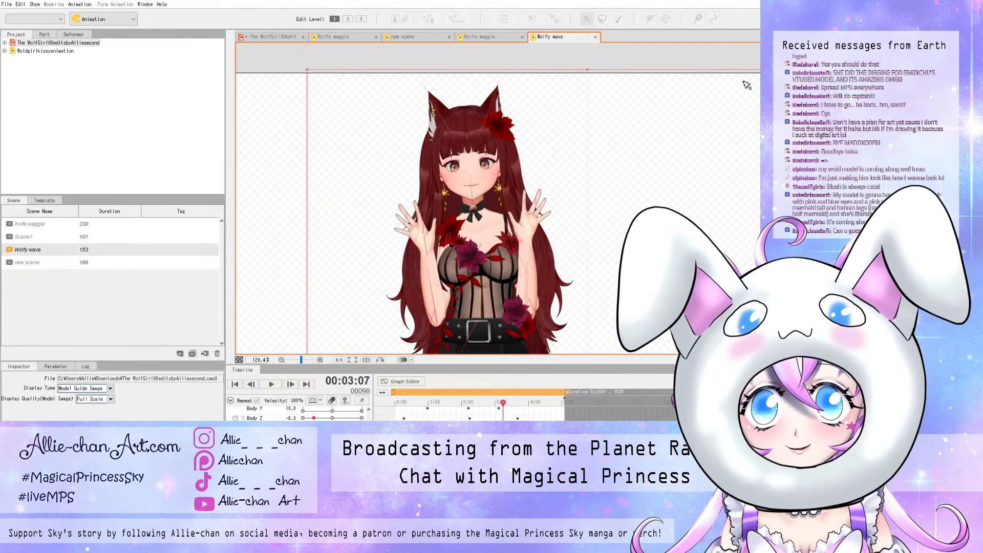
- Reopen the model's physics and scene blending settings and play the wave playlist, examining the upper body and face up close
click(272, 37)
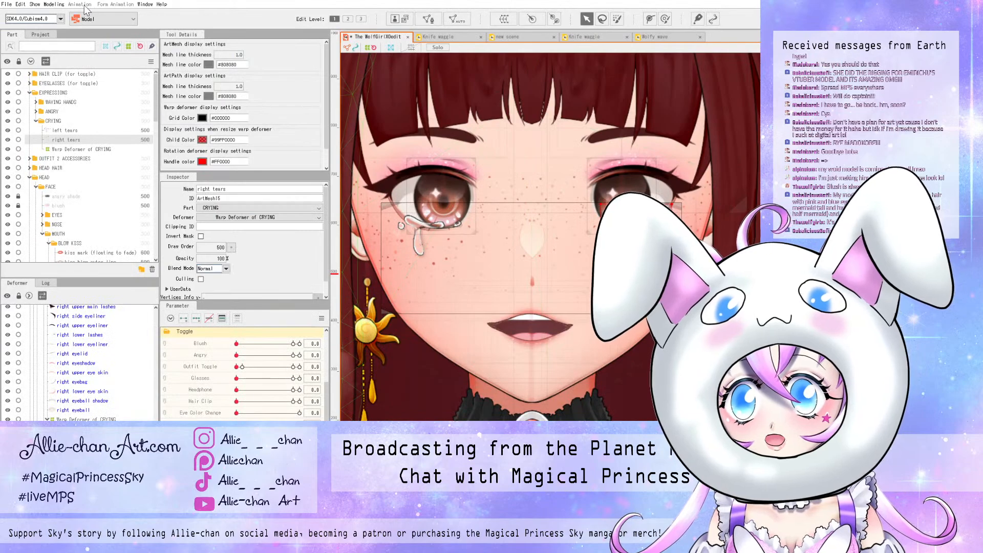
click(54, 4)
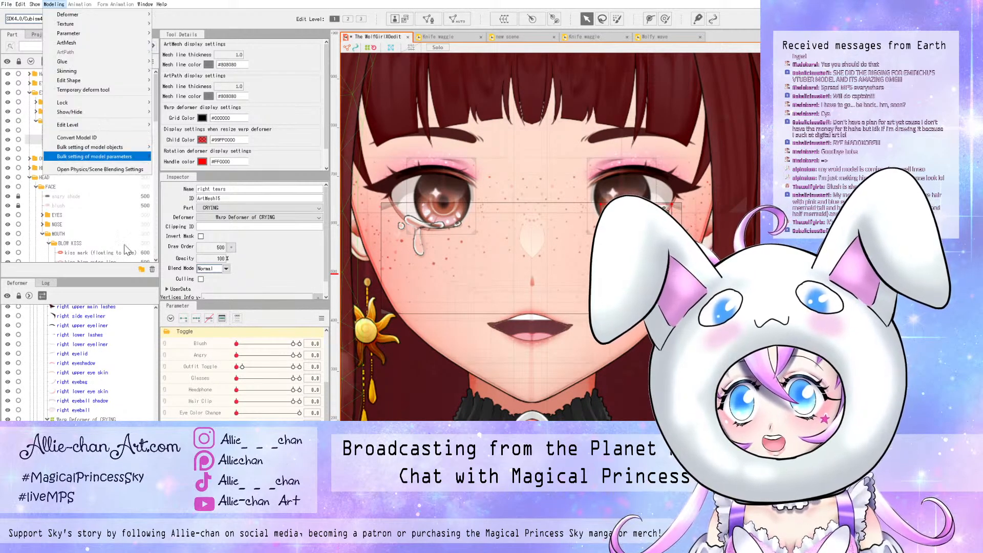
click(84, 167)
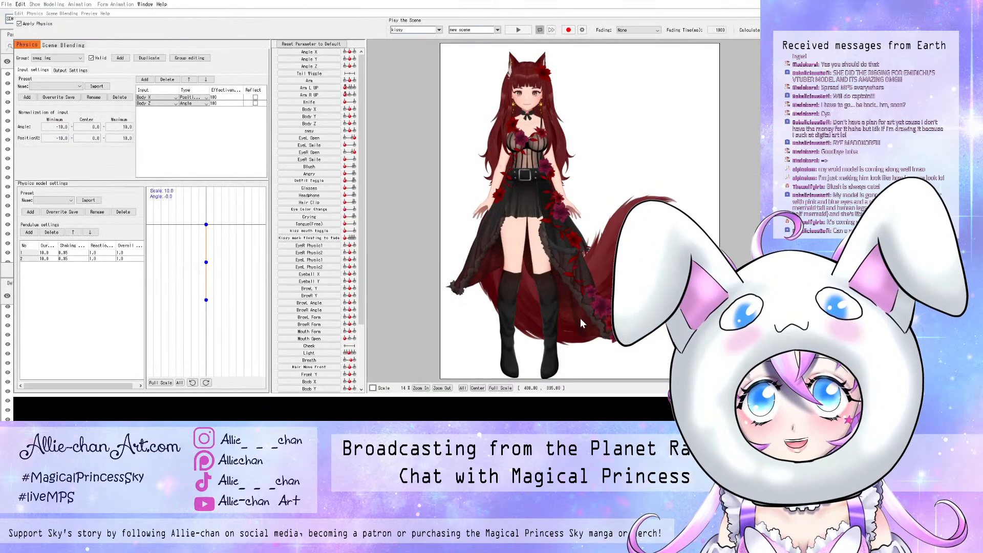
click(439, 30)
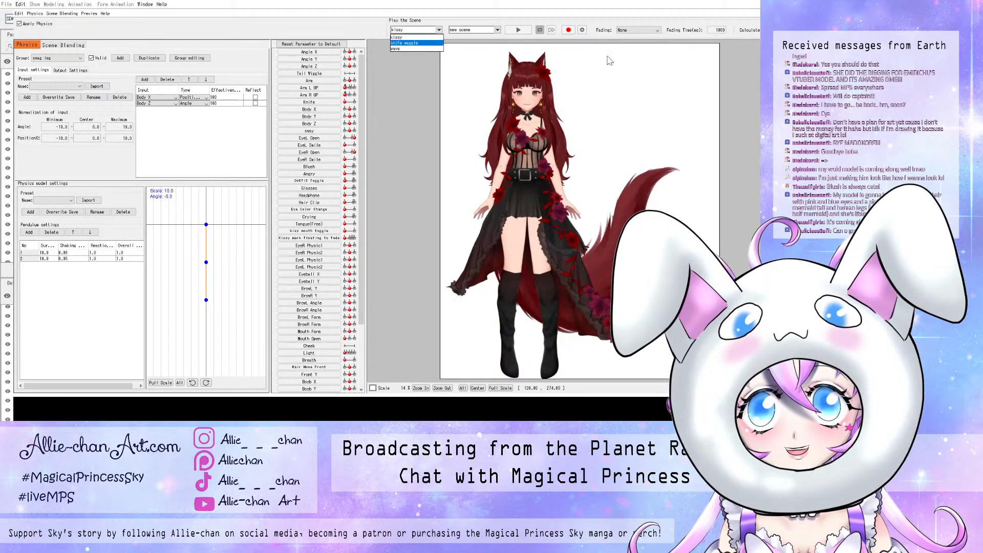
click(433, 49)
click(519, 30)
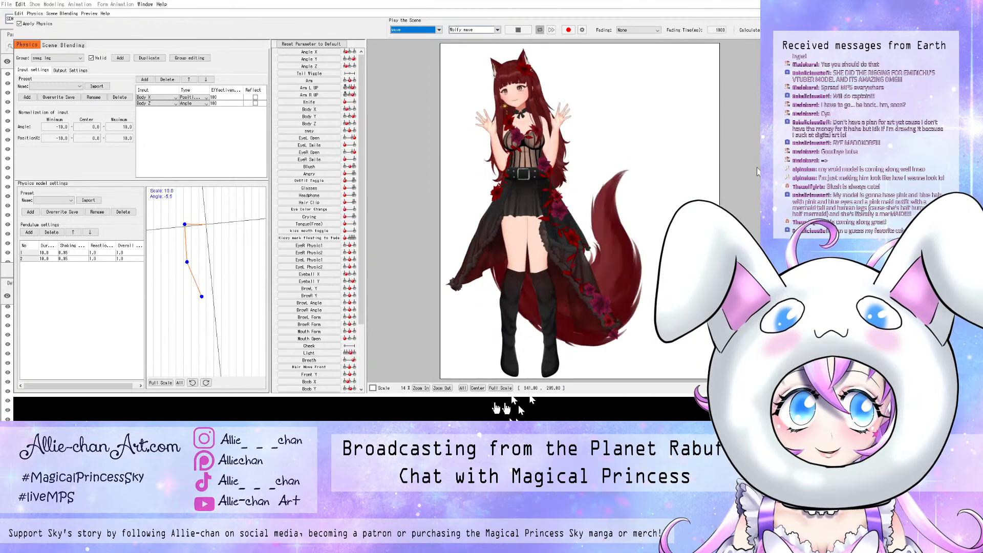
scroll(522, 47, up, 2)
scroll(522, 47, up, 2)
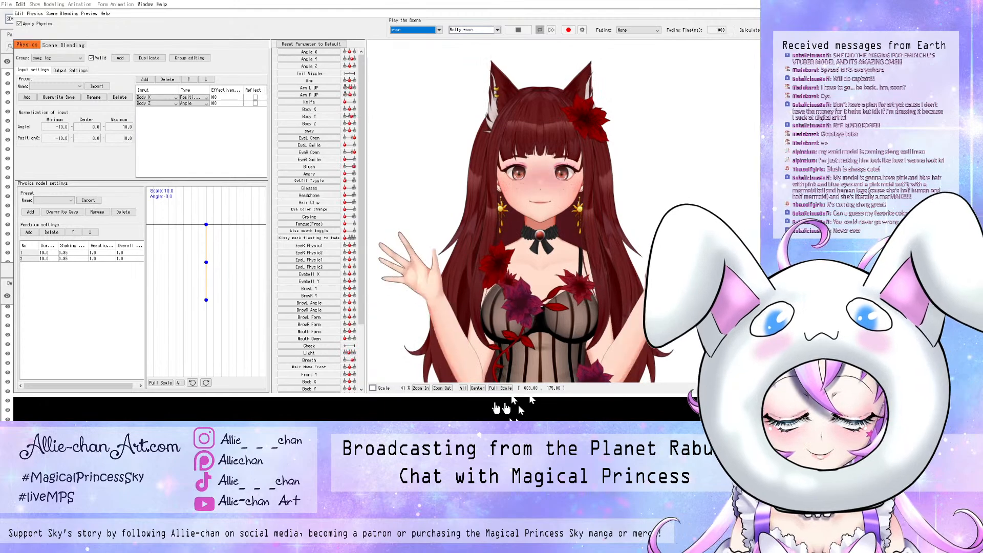
key(alt+F4)
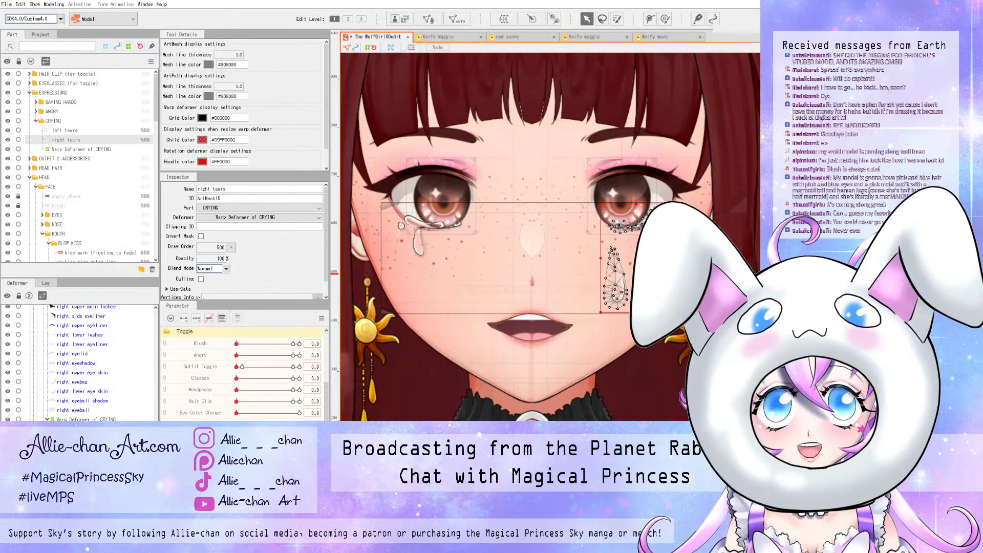
- Examine the face up close in the Wolfy wave scene while scrubbing through frames 57, 70, 119 and 130
click(655, 37)
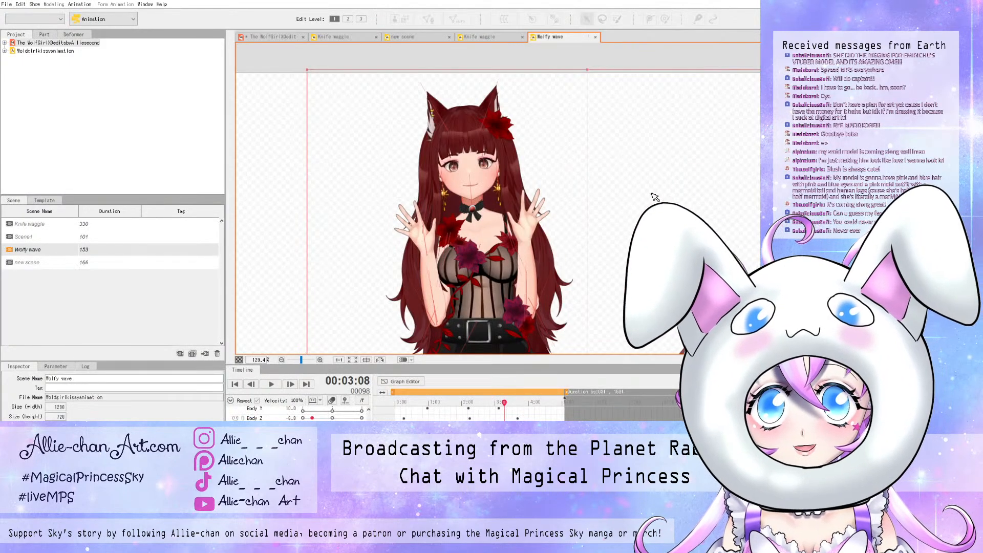
scroll(434, 121, up, 4)
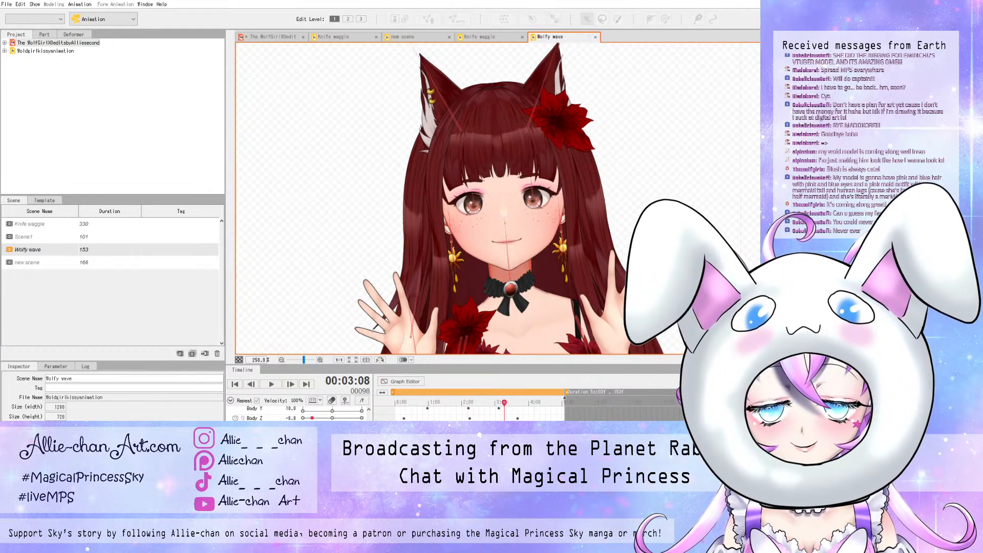
scroll(495, 194, up, 2)
scroll(741, 270, up, 2)
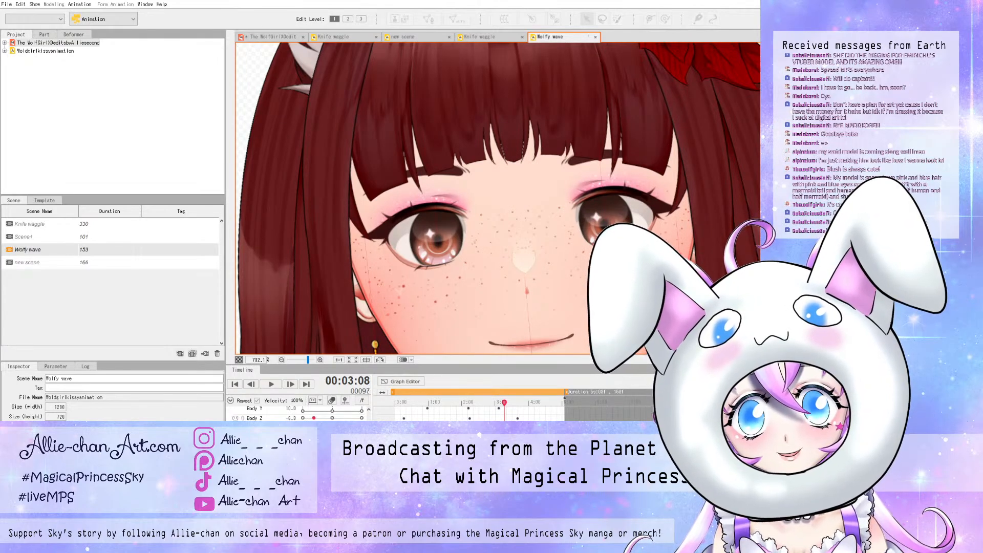
drag(505, 402, 459, 402)
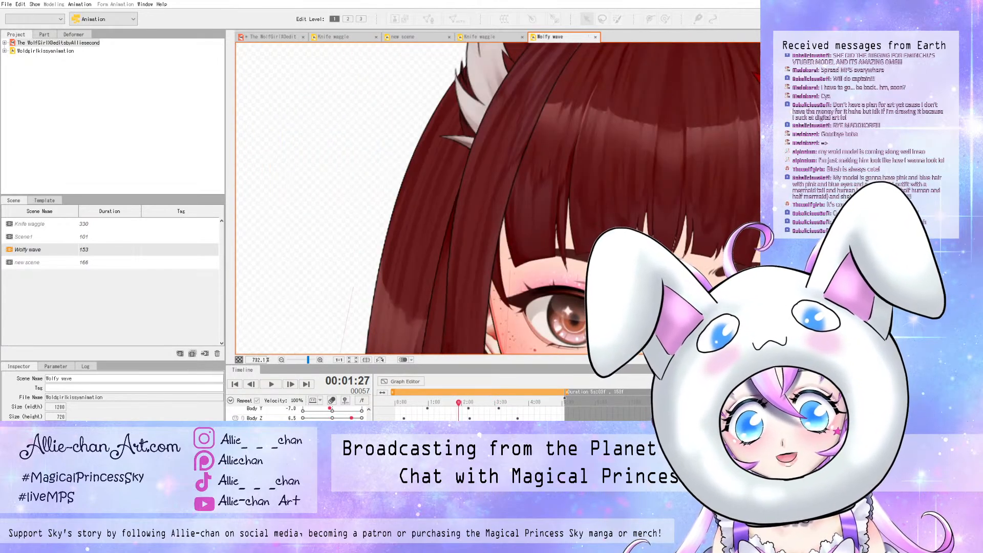
scroll(498, 199, down, 1)
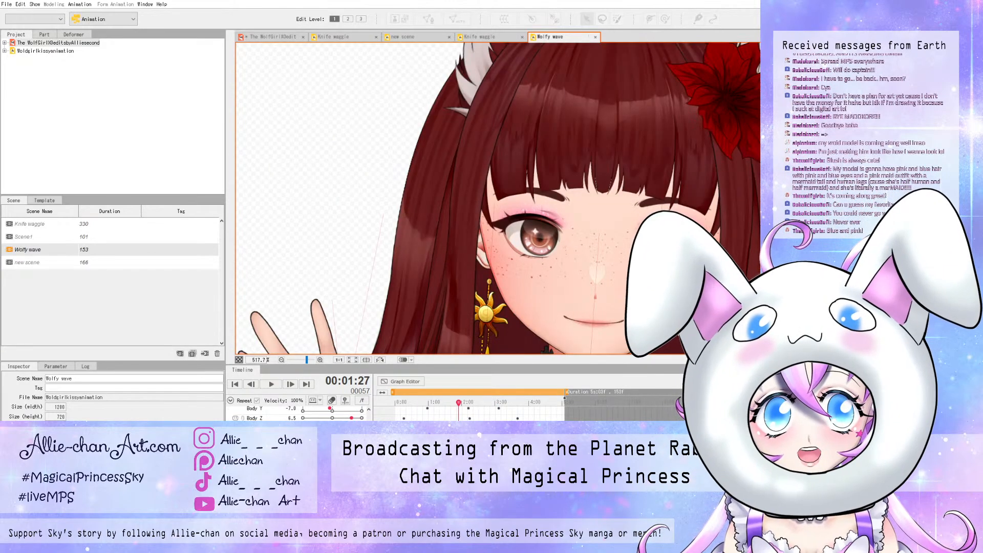
mouse_move(459, 402)
mouse_down()
mouse_move(413, 403)
mouse_move(473, 402)
mouse_up()
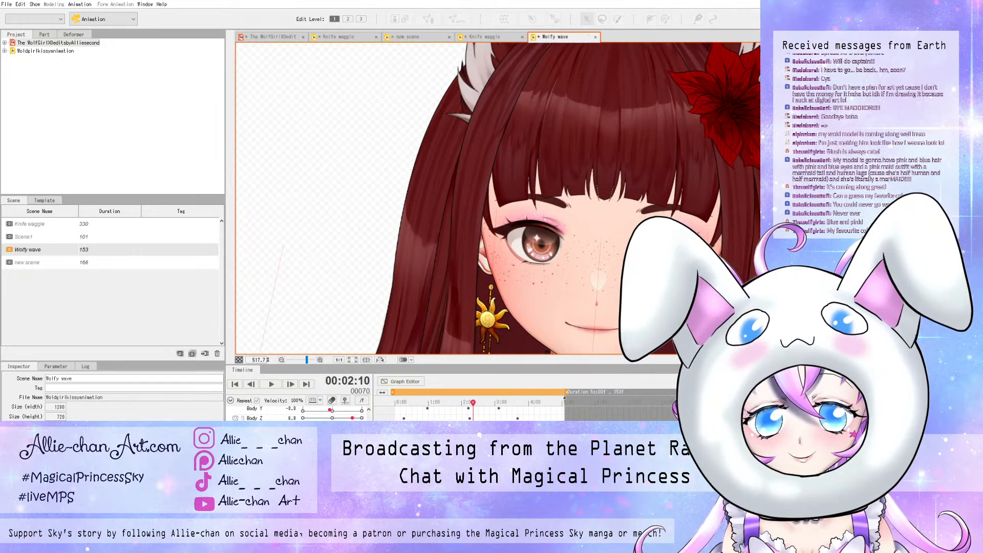
drag(473, 403, 528, 402)
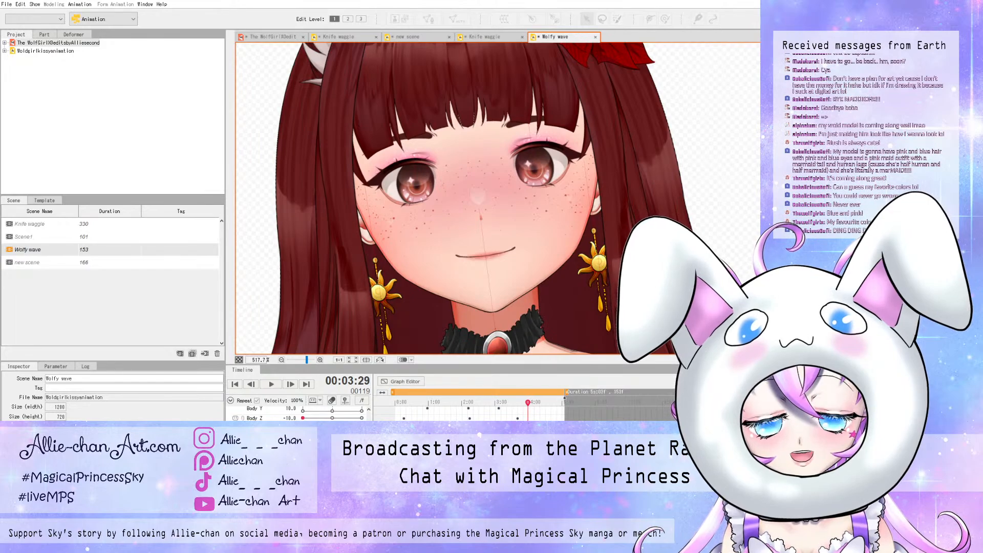
drag(528, 402, 540, 403)
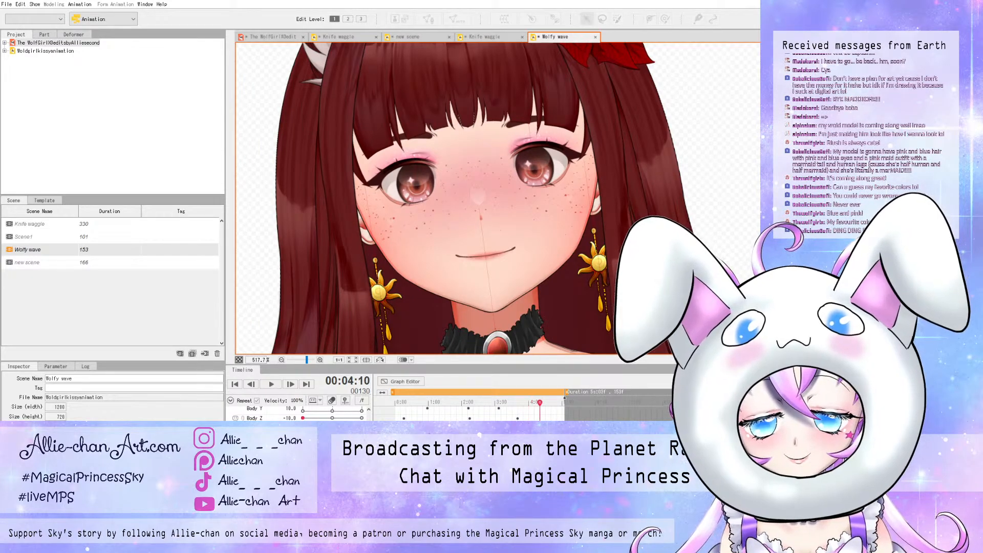
- Save the animation project with the Wolfy wave scene
click(7, 4)
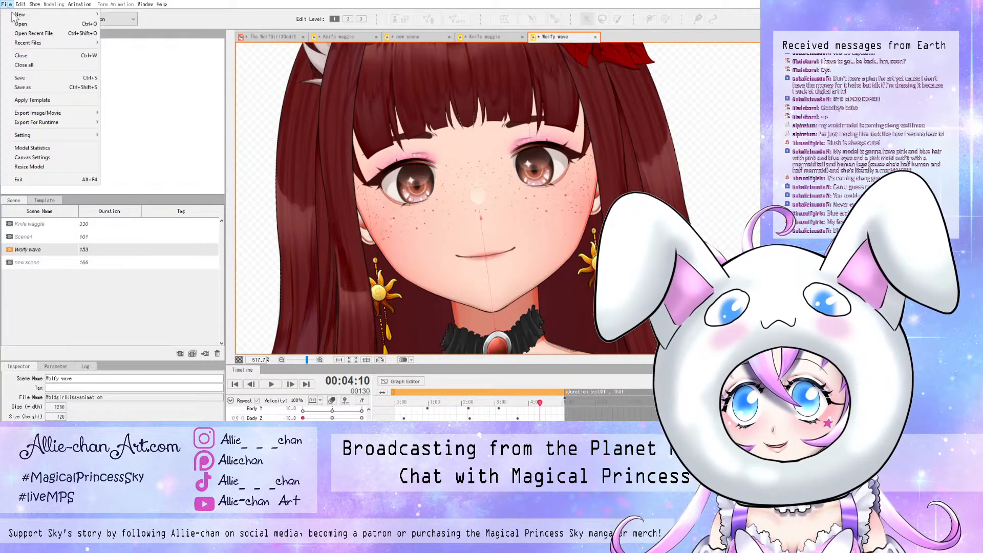
click(42, 79)
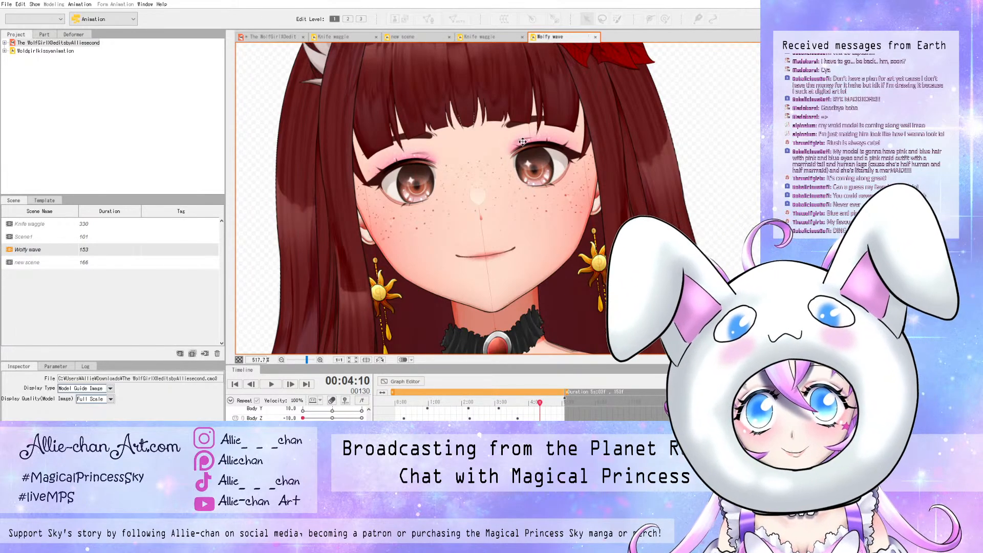
click(9, 5)
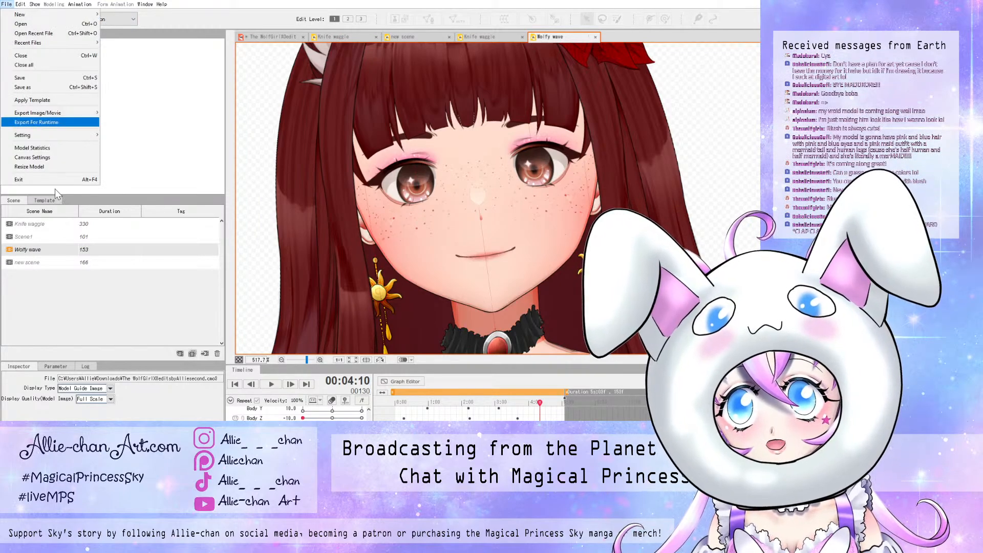
- Open the model's physics and scene blending settings again and play the new scene from the kissy playlist
click(276, 37)
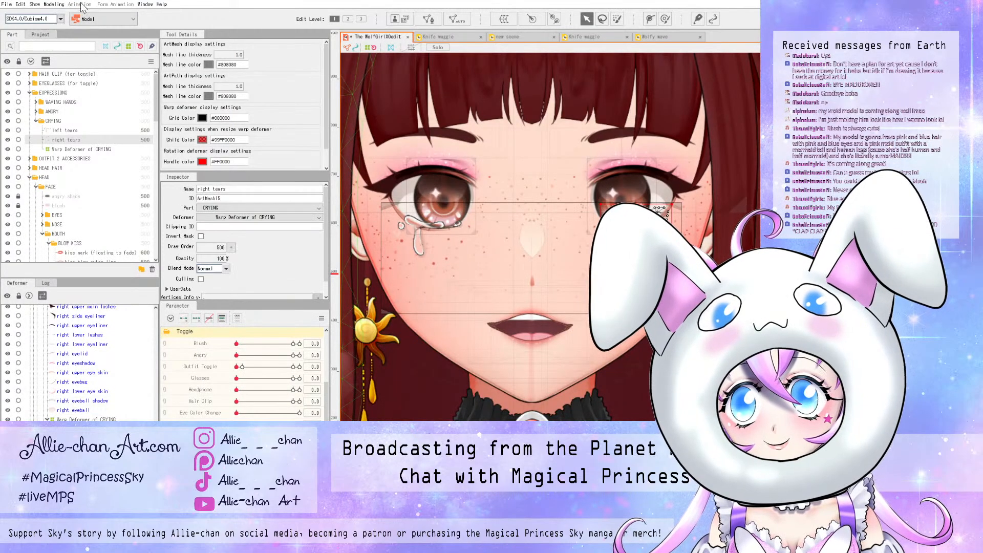
click(54, 5)
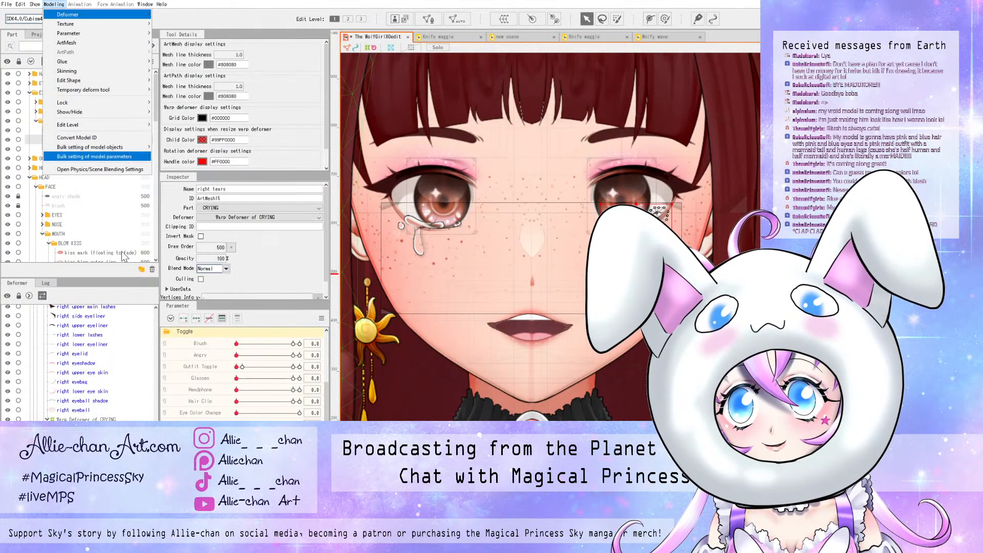
click(97, 169)
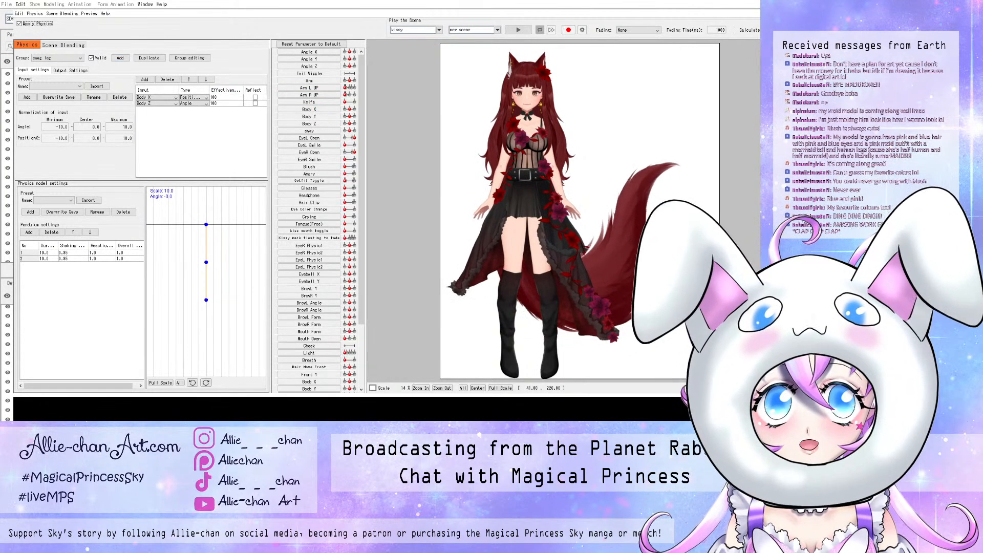
click(519, 29)
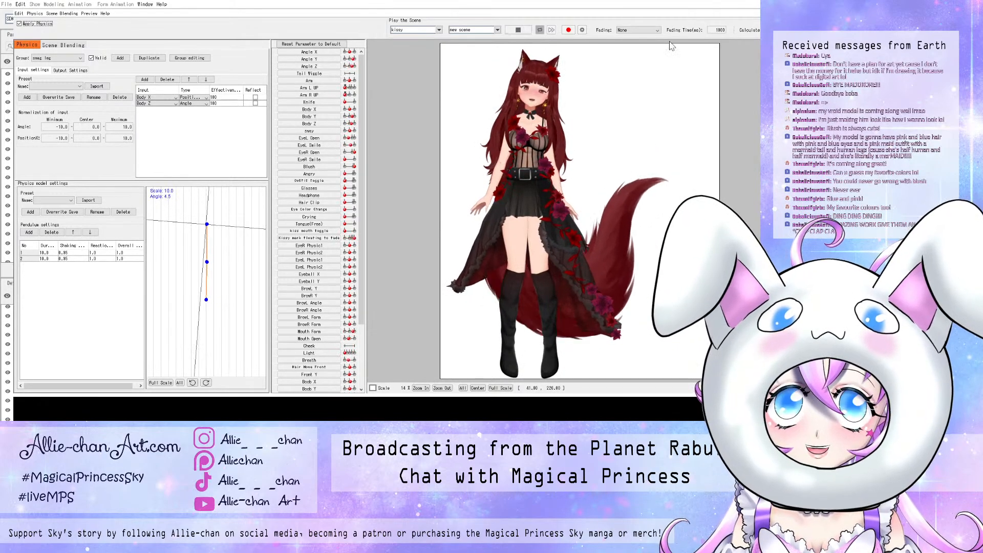
- Play the knife waggle playlist with physics applied to preview the model's full-body motion
click(439, 29)
click(405, 43)
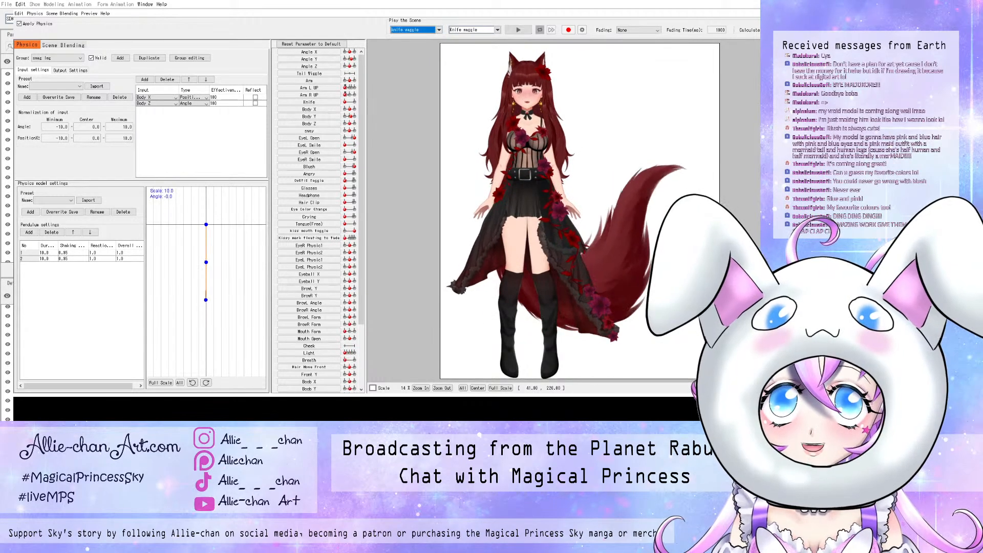
click(518, 30)
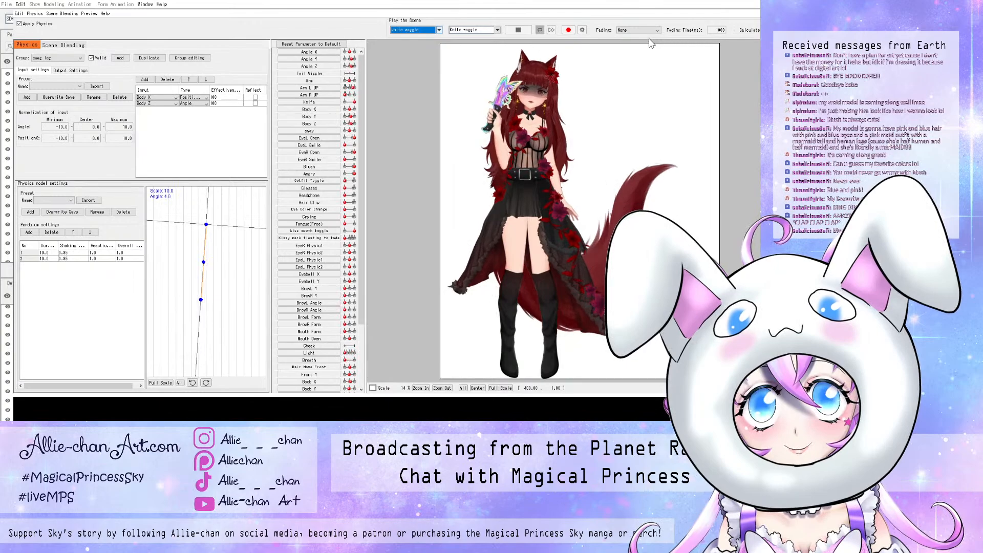
- Stop the current preview and switch to the wave playlist to watch the Wolfy wave scene with physics
key(space)
key(Down)
key(Return)
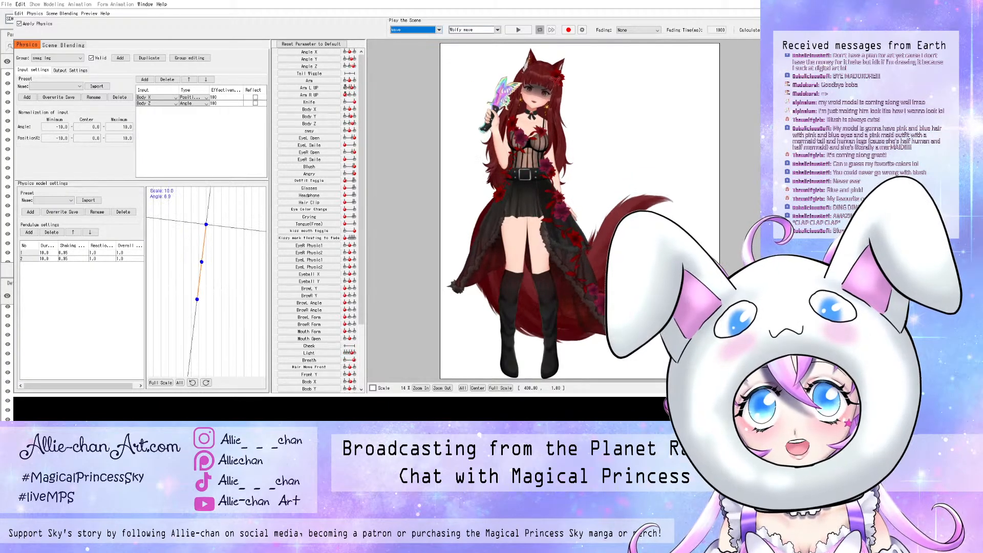
key(Tab)
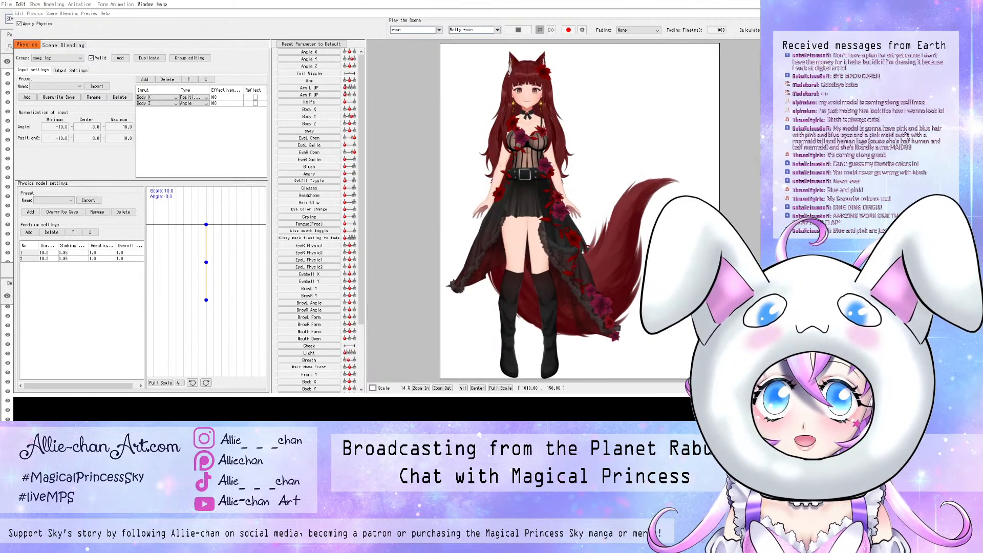
- Switch to the kissy playlist, reset the model's parameters to default, and play its new scene while examining the face up close
click(435, 29)
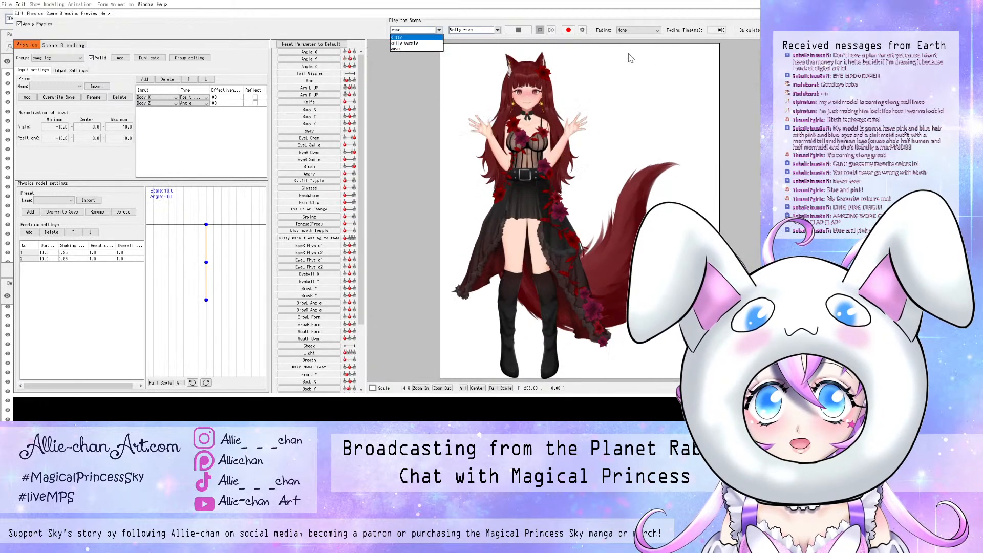
click(420, 39)
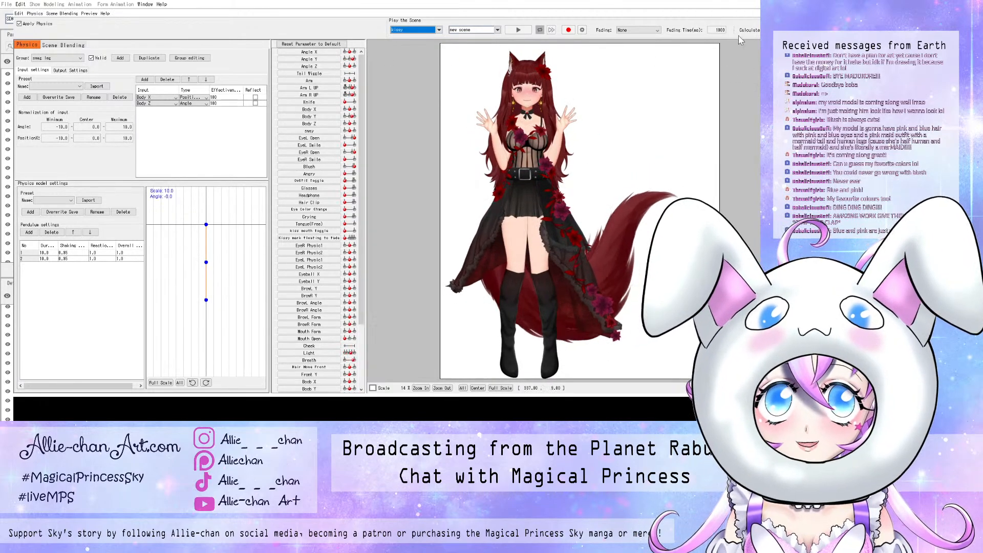
click(331, 45)
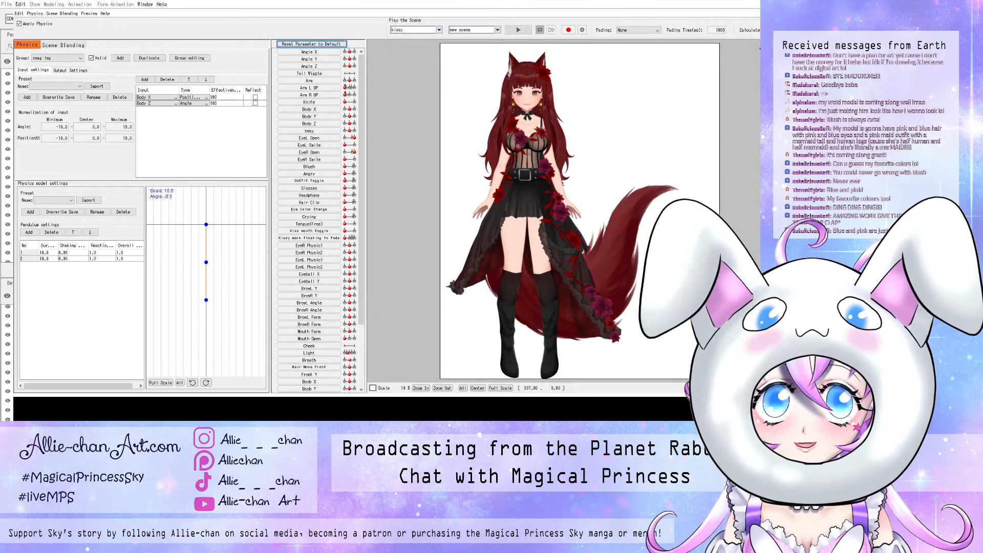
scroll(534, 57, up, 5)
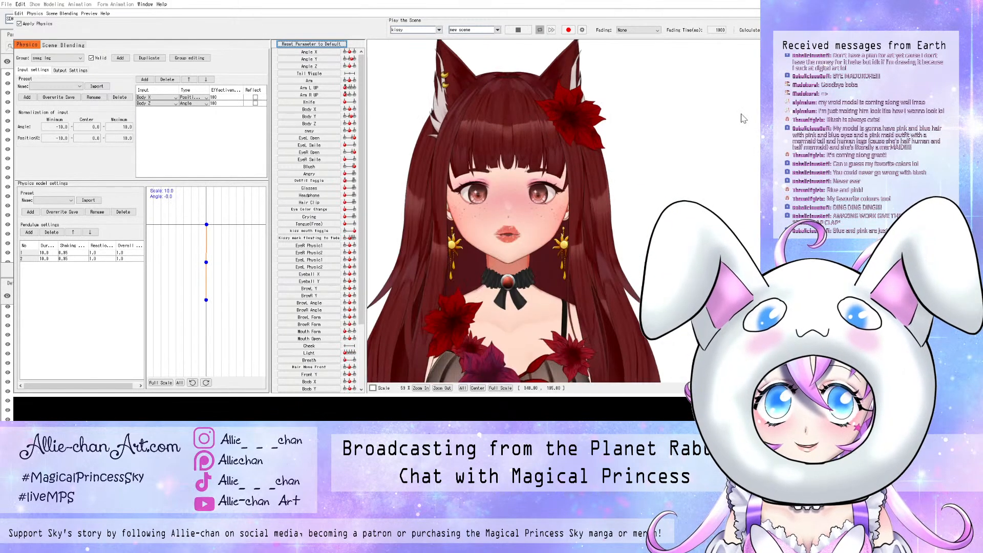